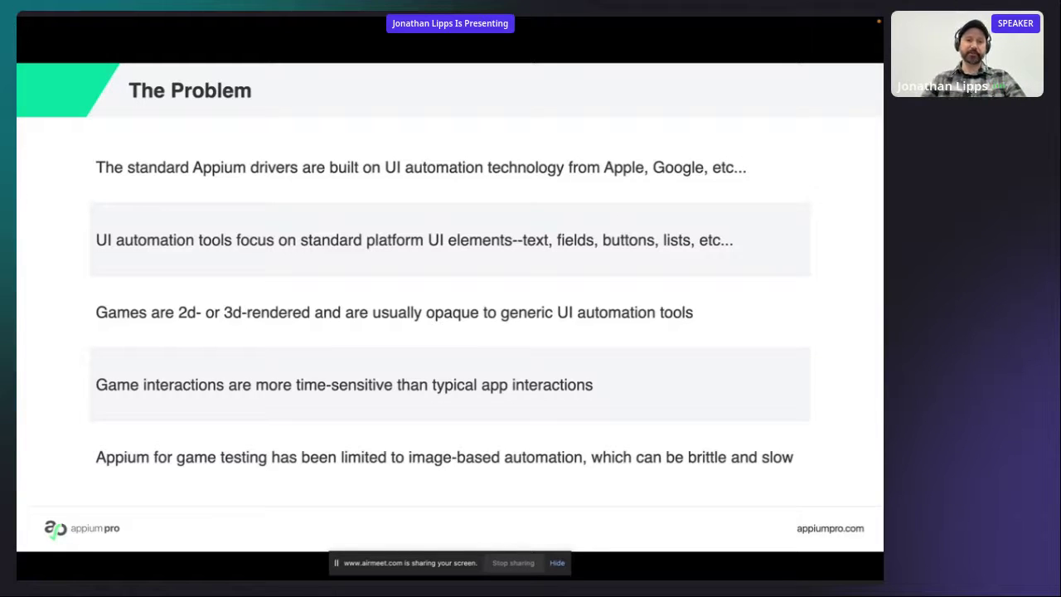
key(Right)
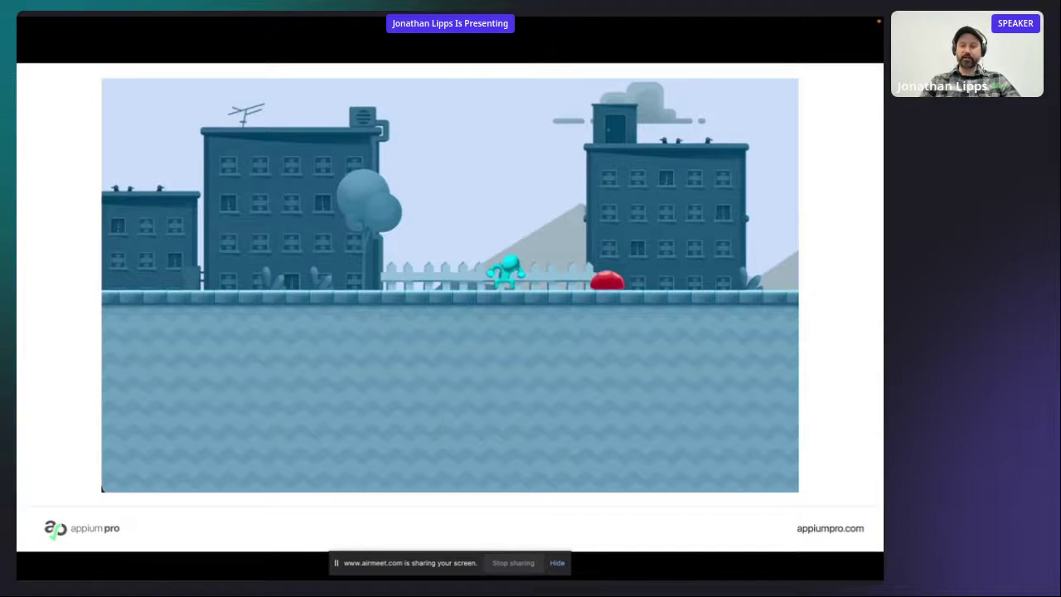
key(Right)
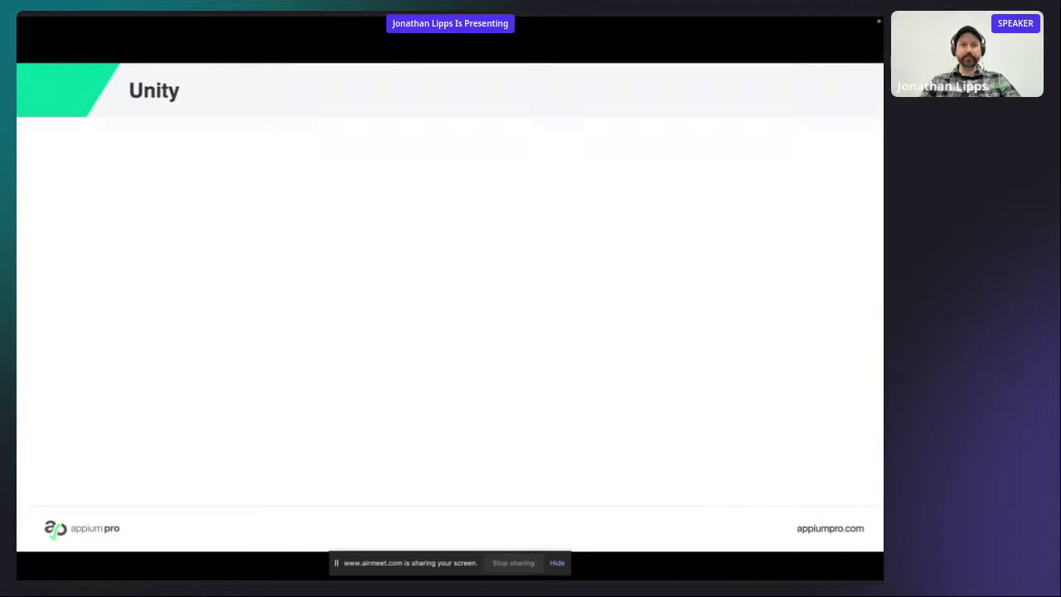
key(Right)
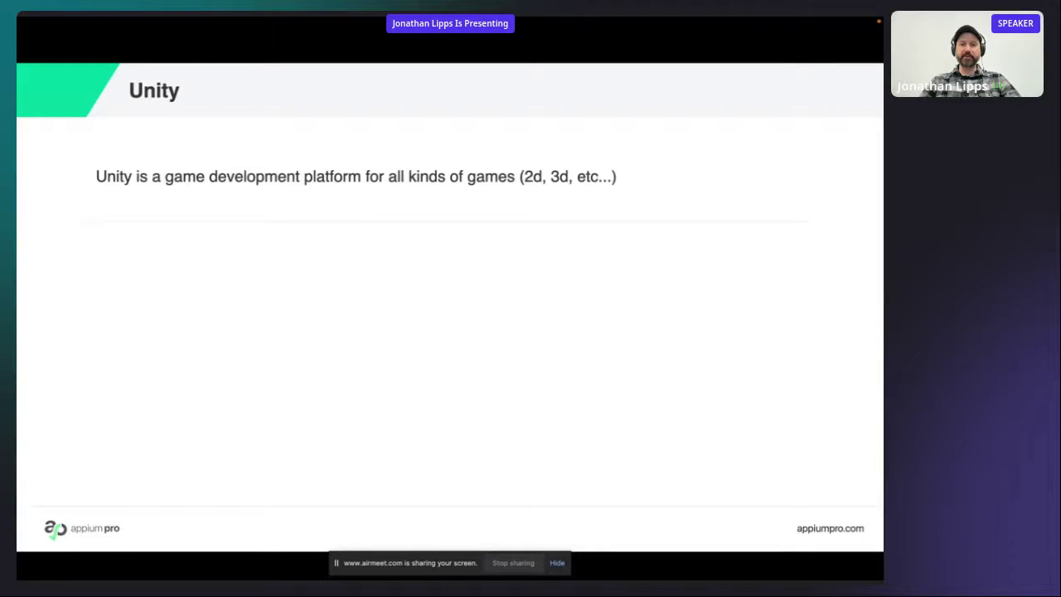
key(Right)
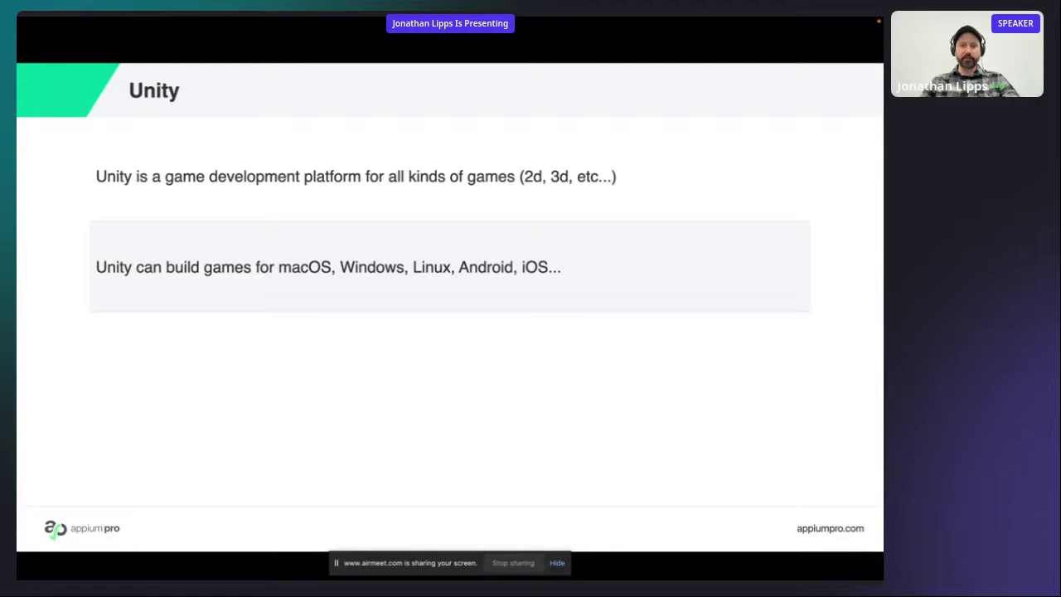
key(Right)
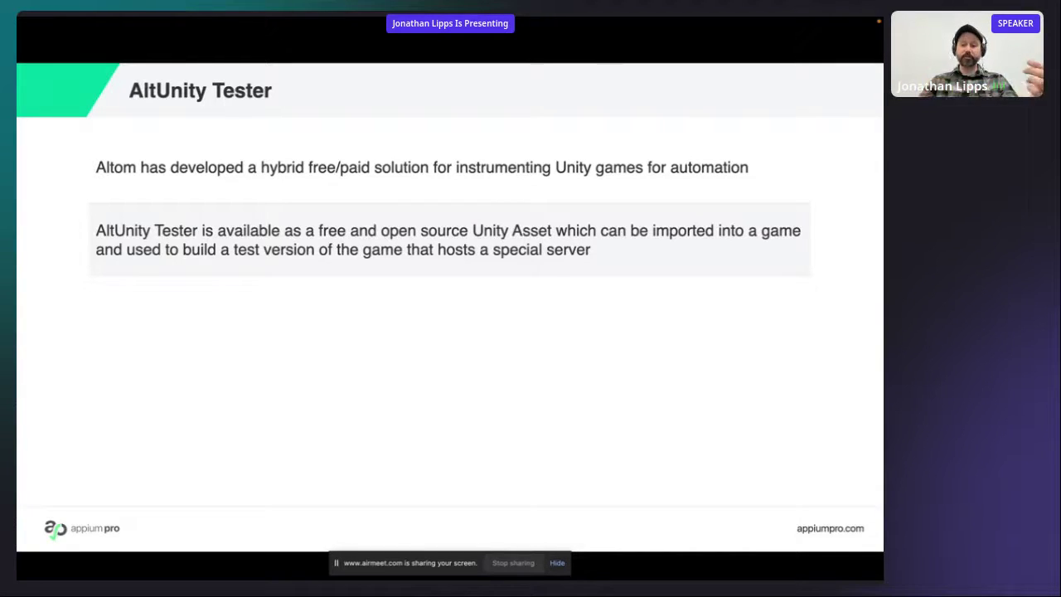
key(Right)
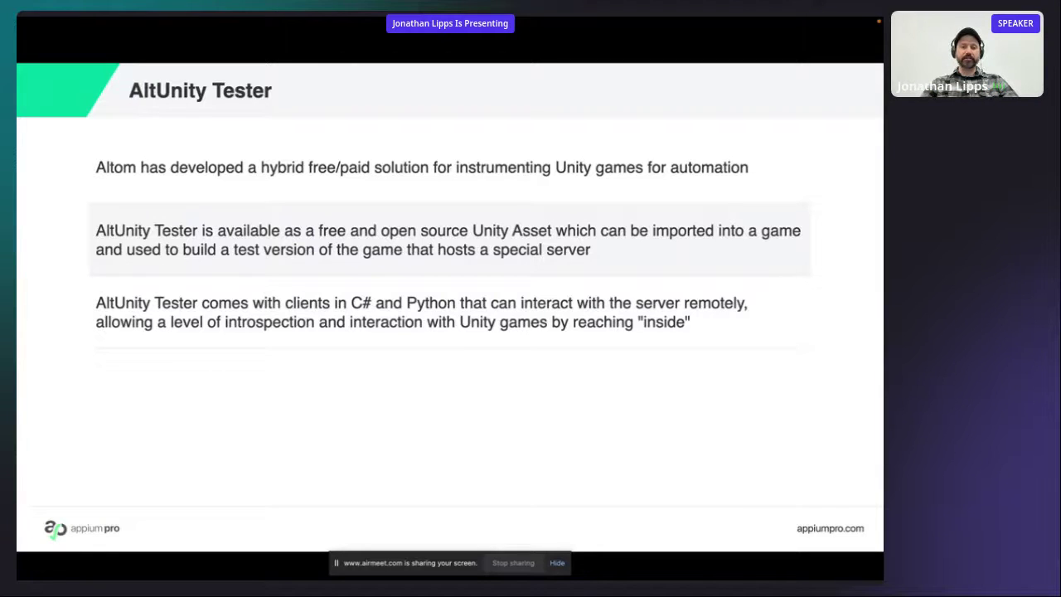
key(Right)
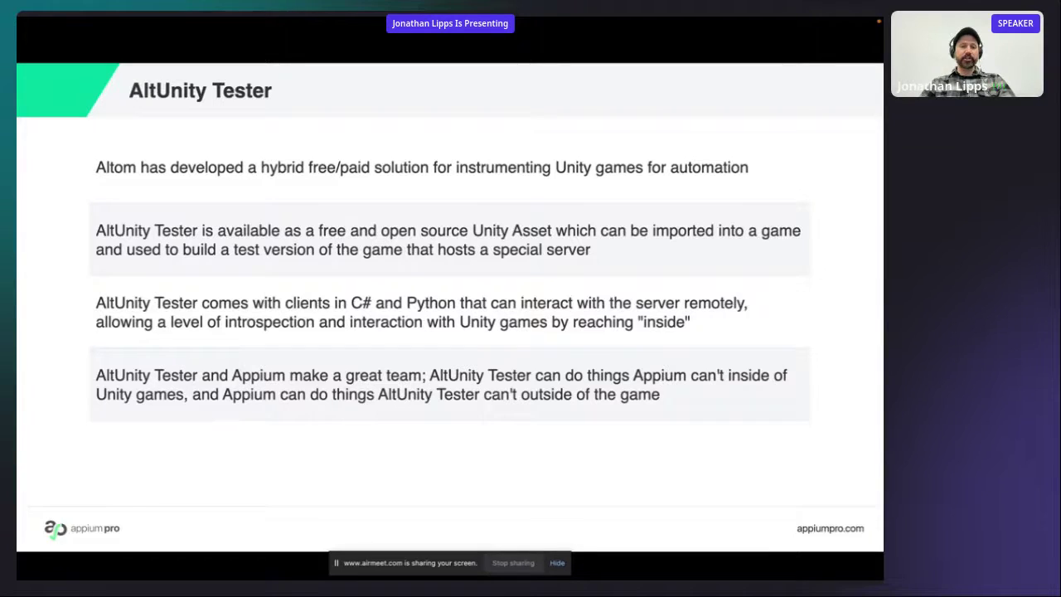
key(Right)
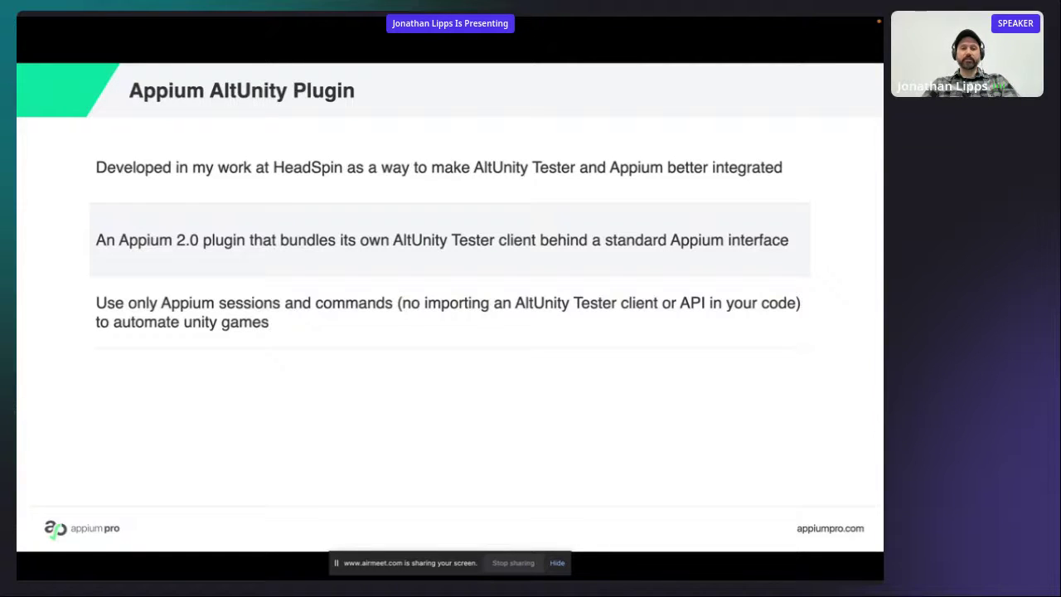
key(Right)
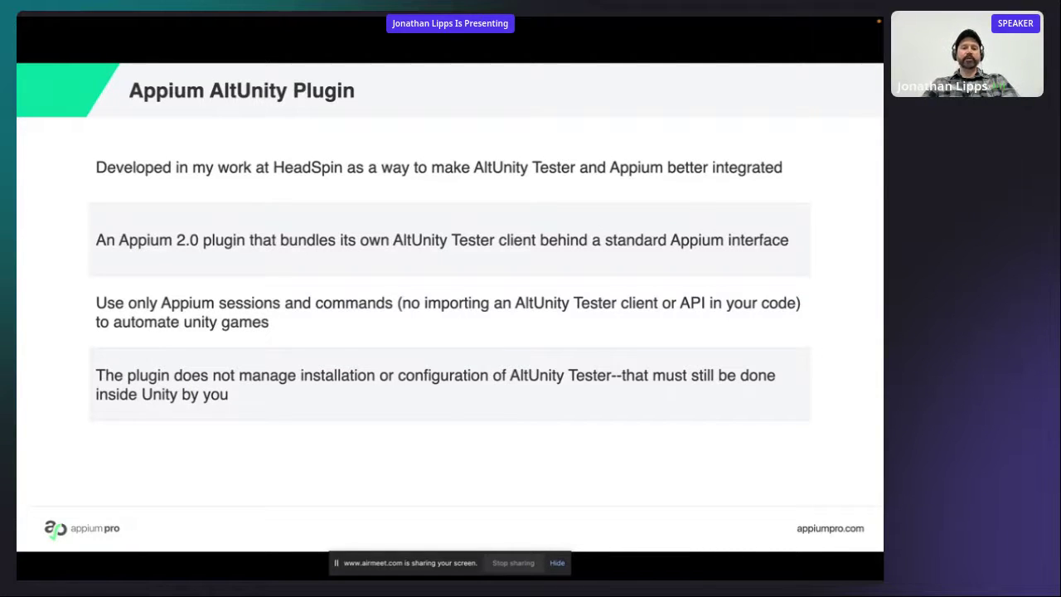
key(Right)
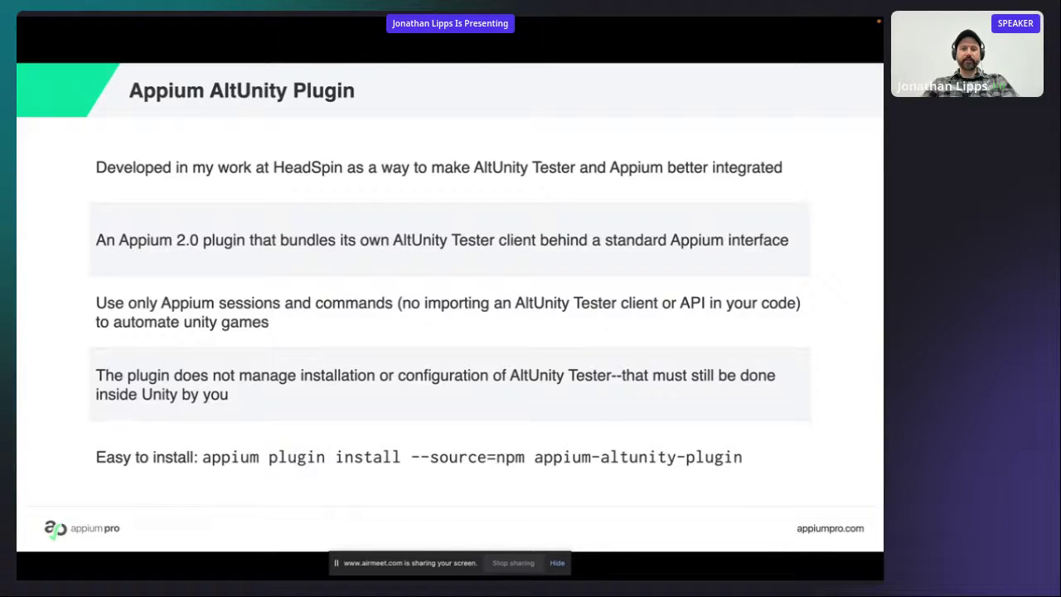
key(Right)
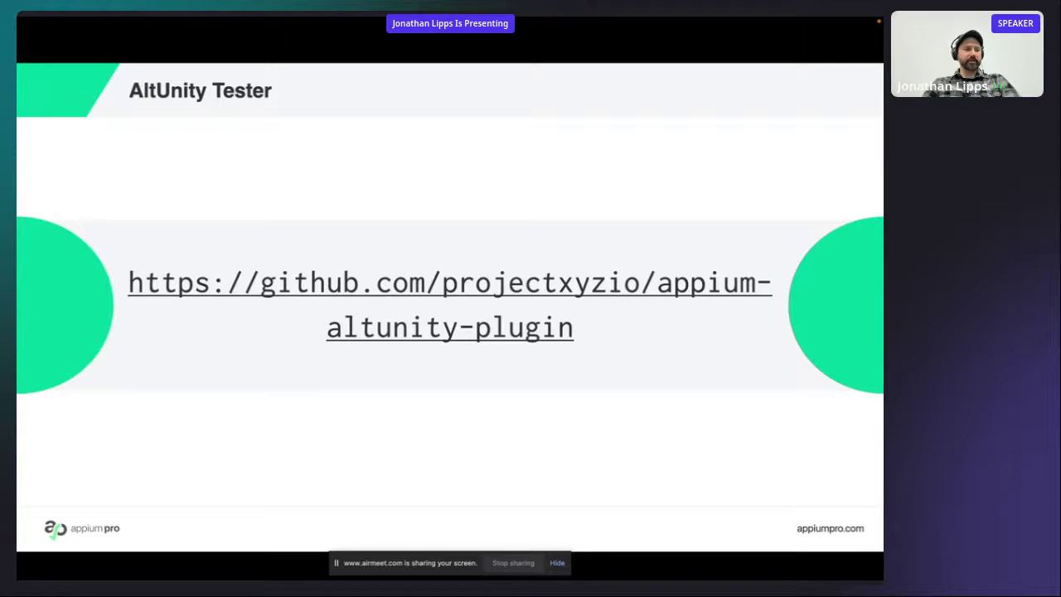
key(Right)
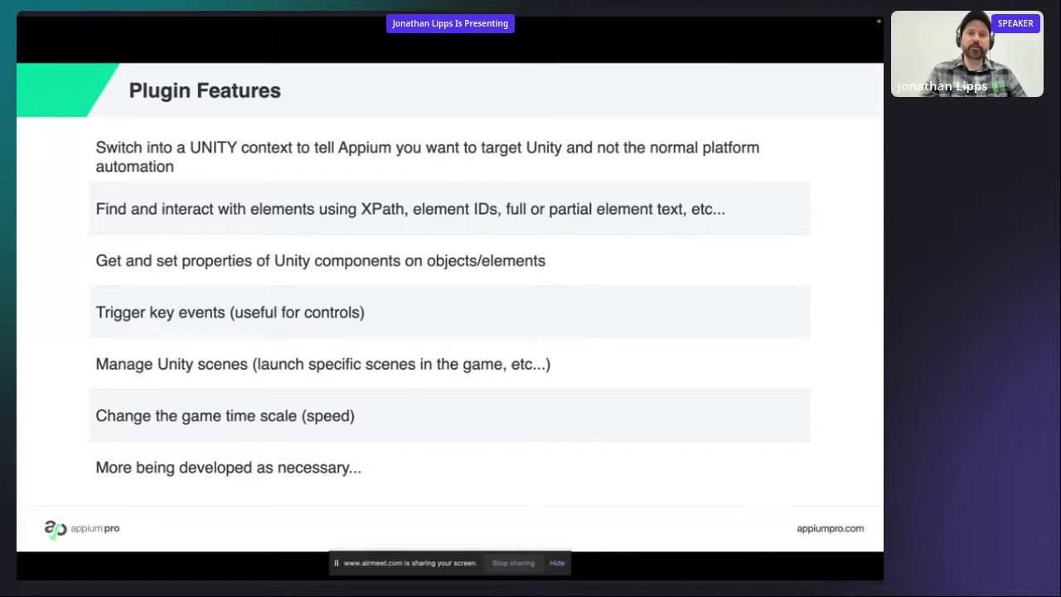
key(Right)
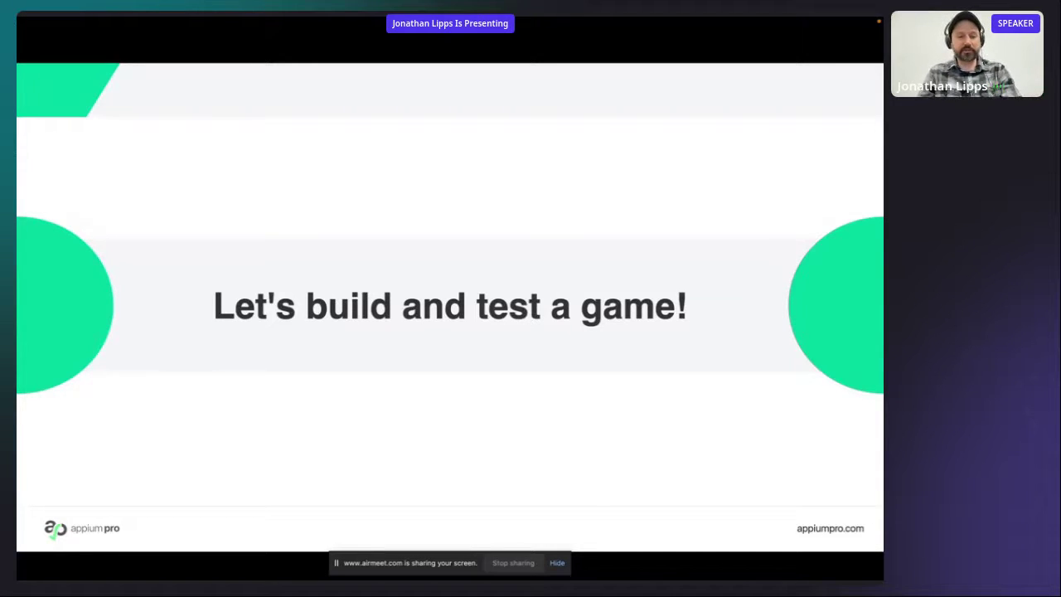
End the slideshow, switch to Chrome and show the unity-plugin-workshop GitHub repository at a larger page zoom.
key(Escape)
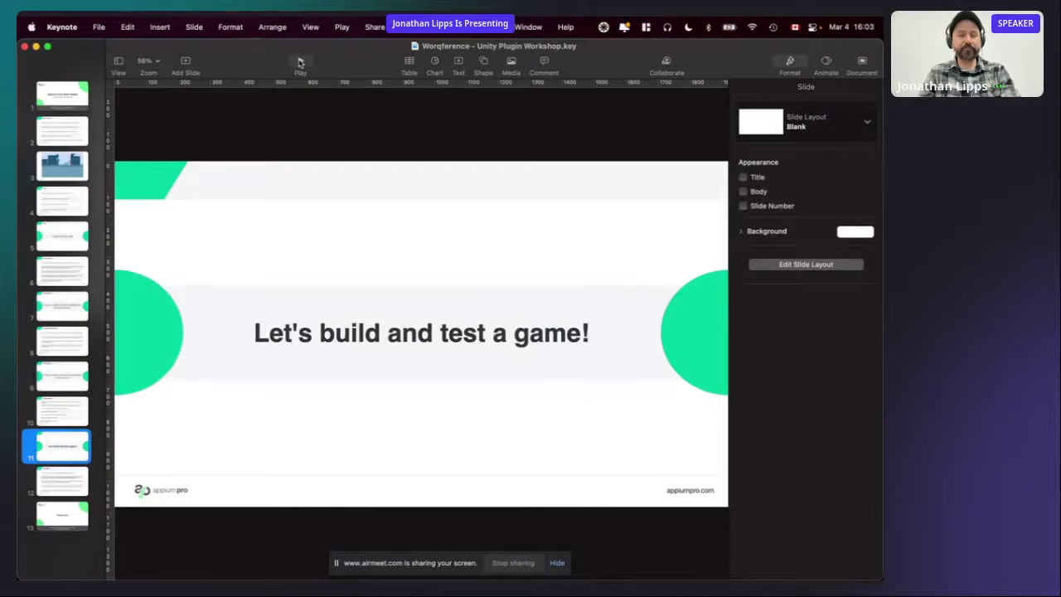
key(super+Tab)
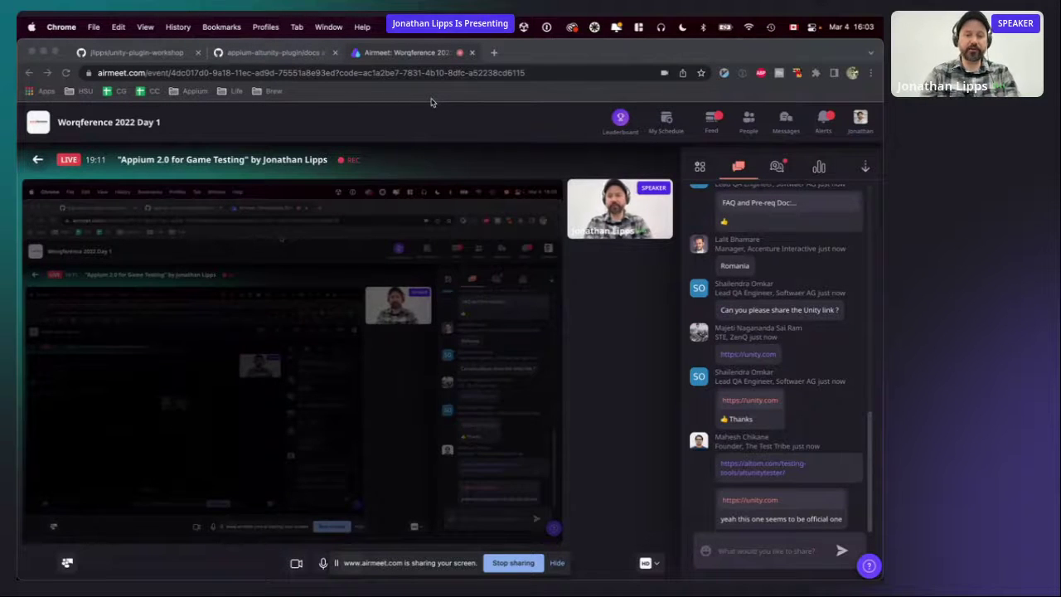
click(139, 55)
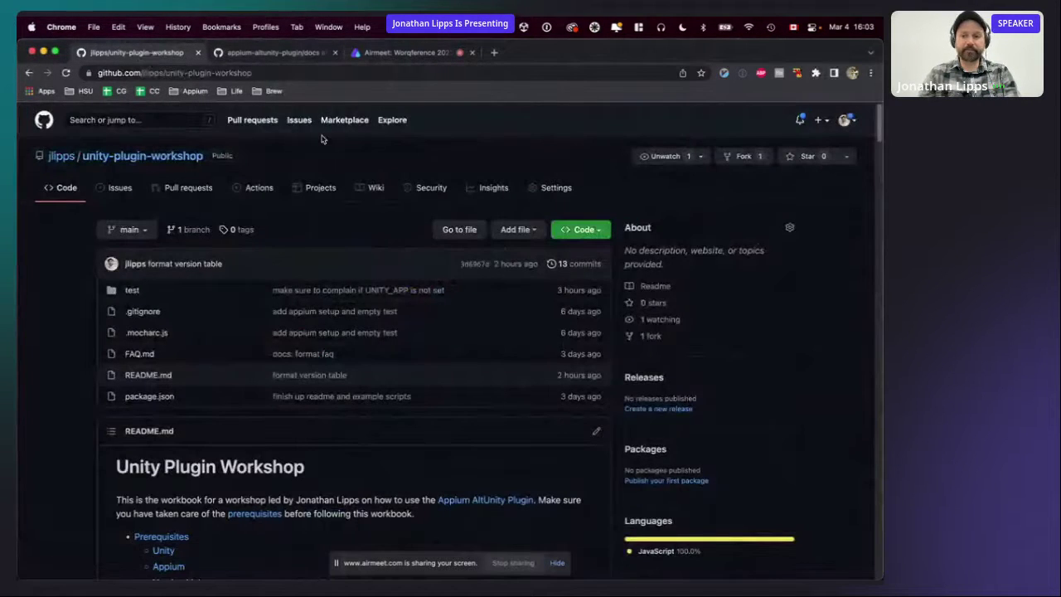
key(super+equal)
key(super+equal)
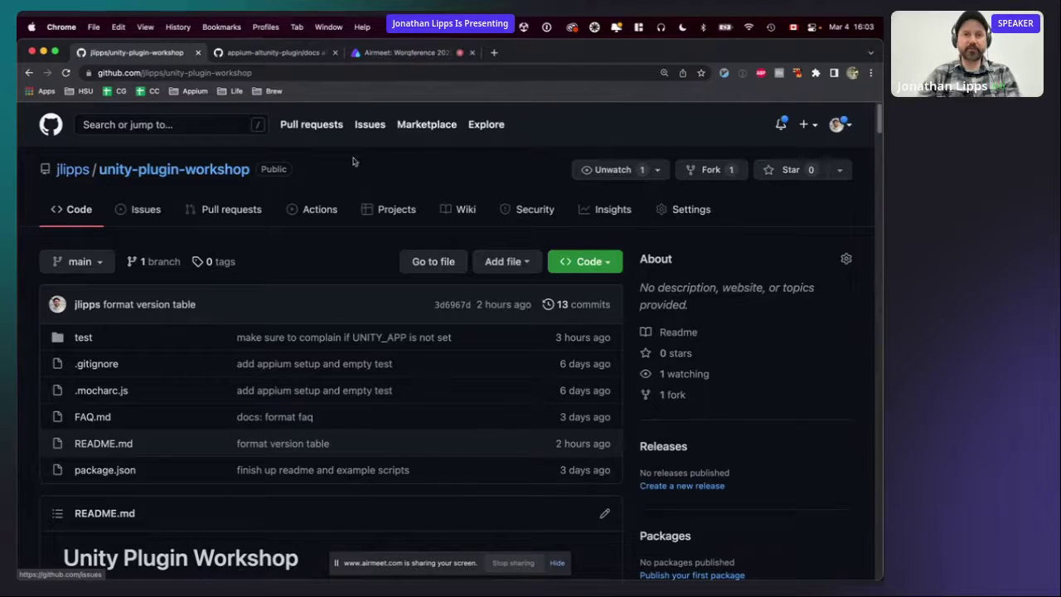
Look over the repository's file list and the start of its README, and highlight the repository name in the page heading.
scroll(356, 249, down, 3)
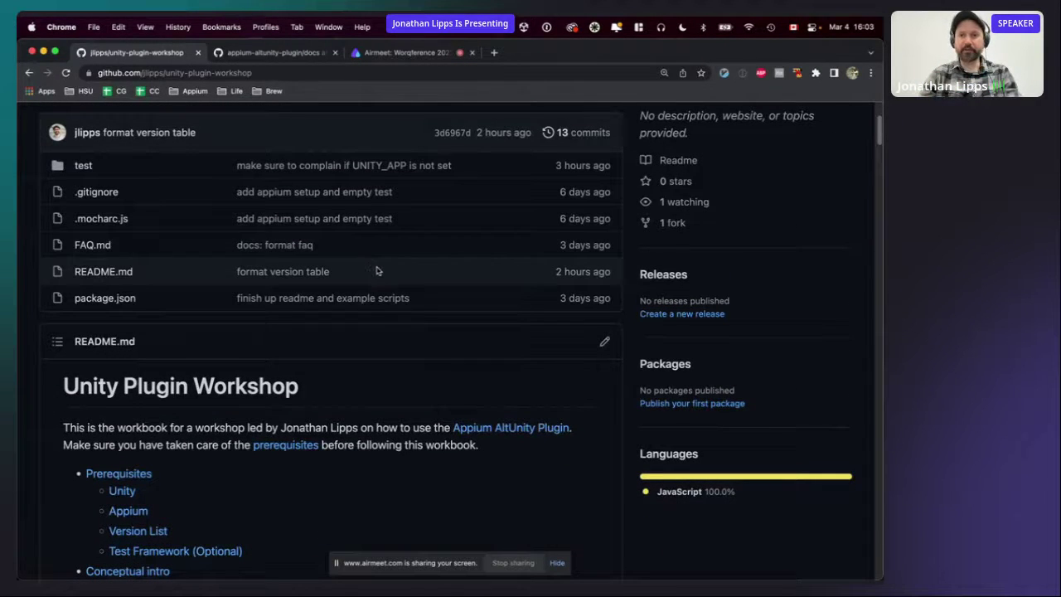
scroll(350, 306, down, 3)
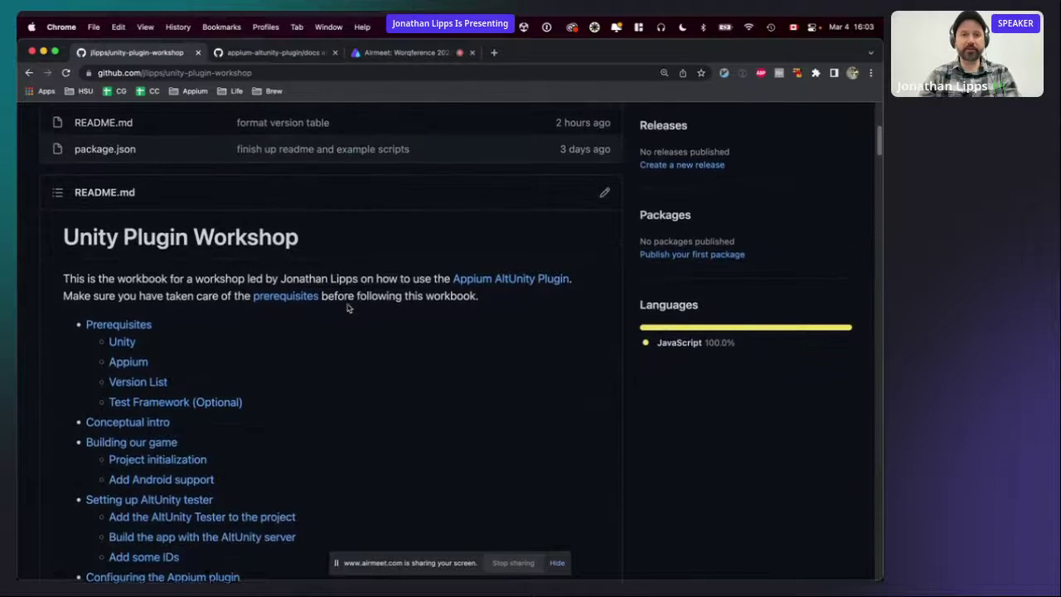
scroll(348, 308, up, 3)
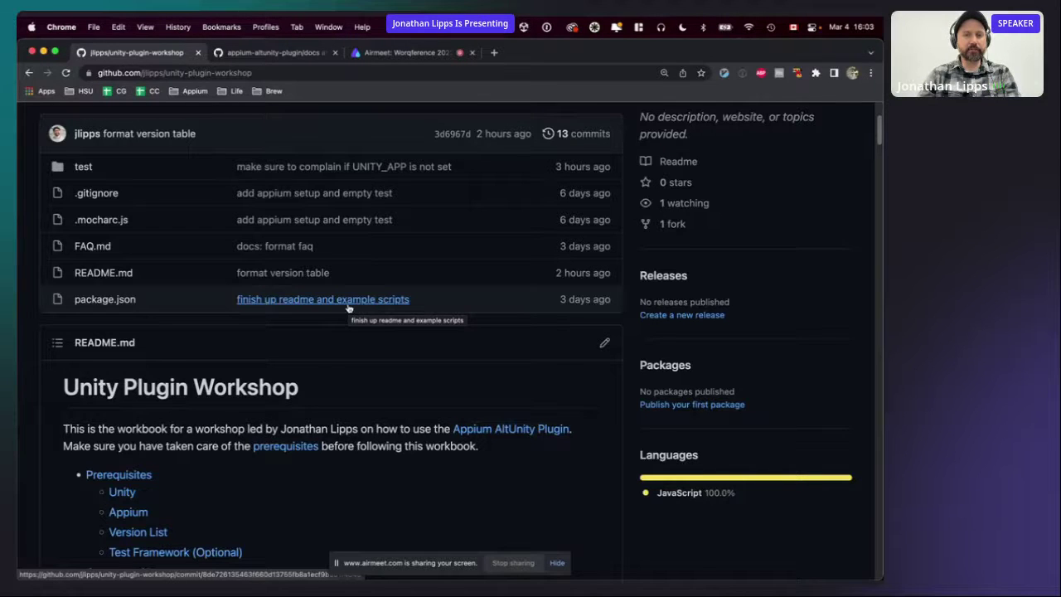
scroll(357, 319, up, 4)
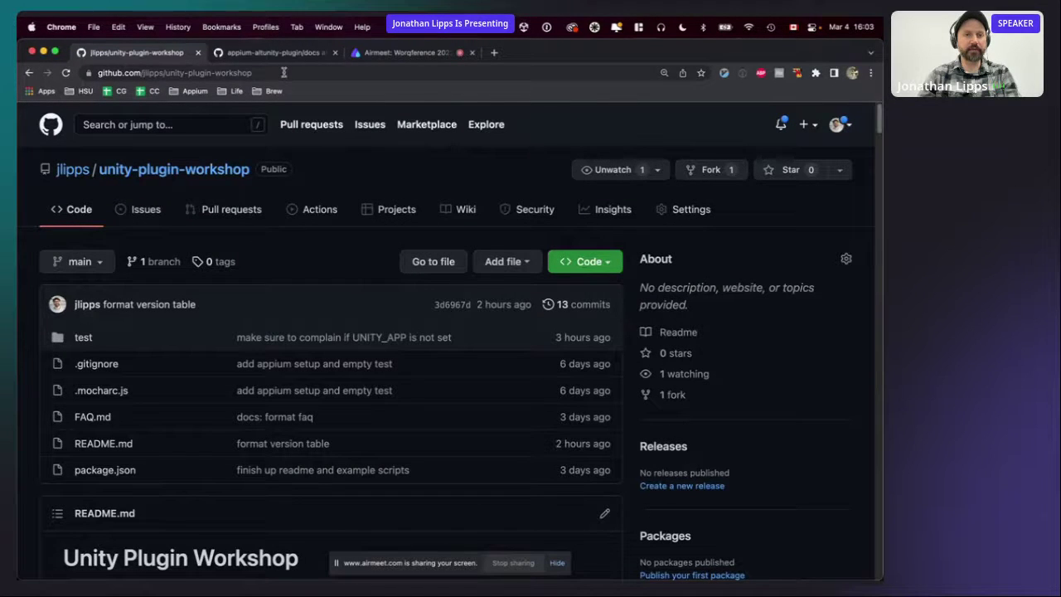
drag(254, 171, 101, 173)
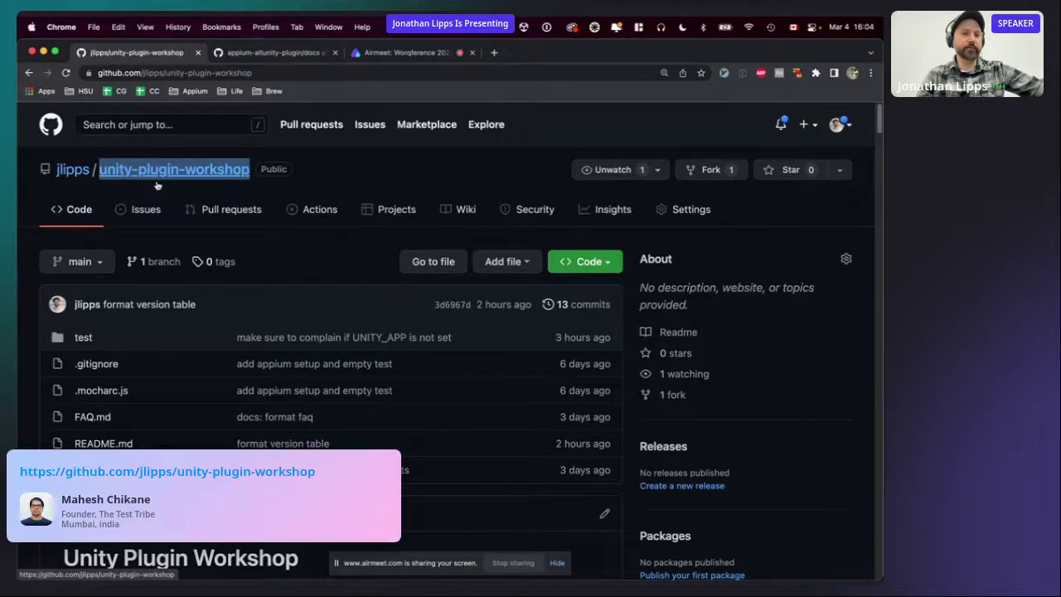
click(315, 257)
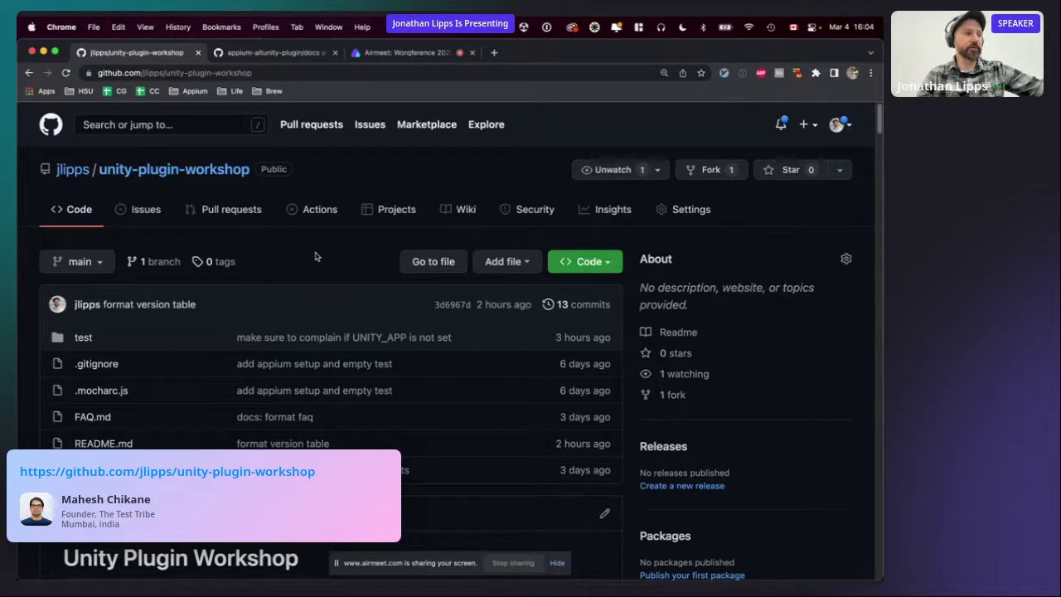
Read the README from its table of contents through Prerequisites, Version List and Test Framework to the Project initialization instructions.
scroll(290, 361, down, 3)
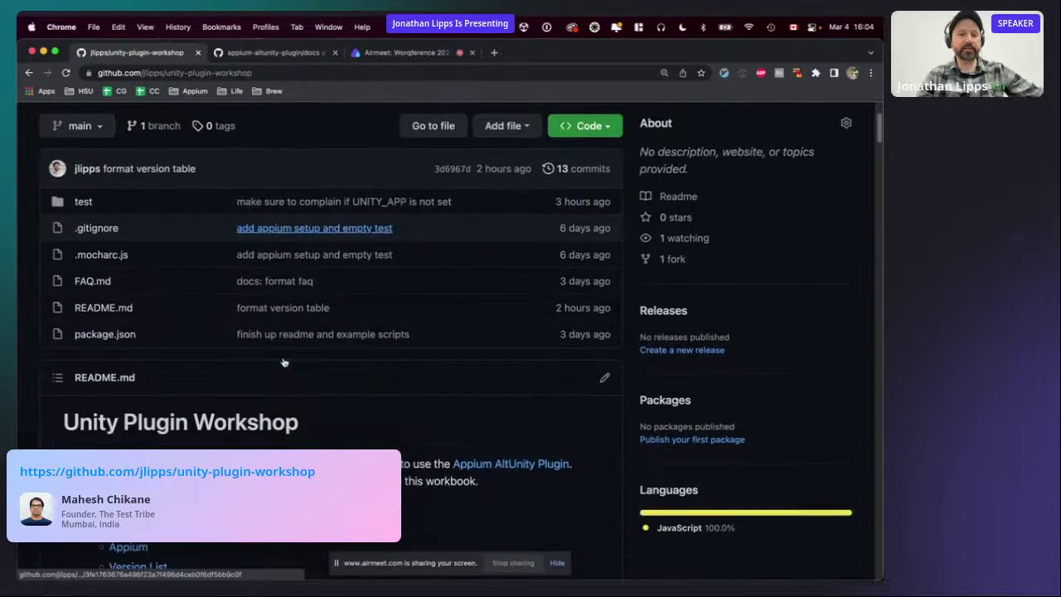
scroll(283, 363, down, 3)
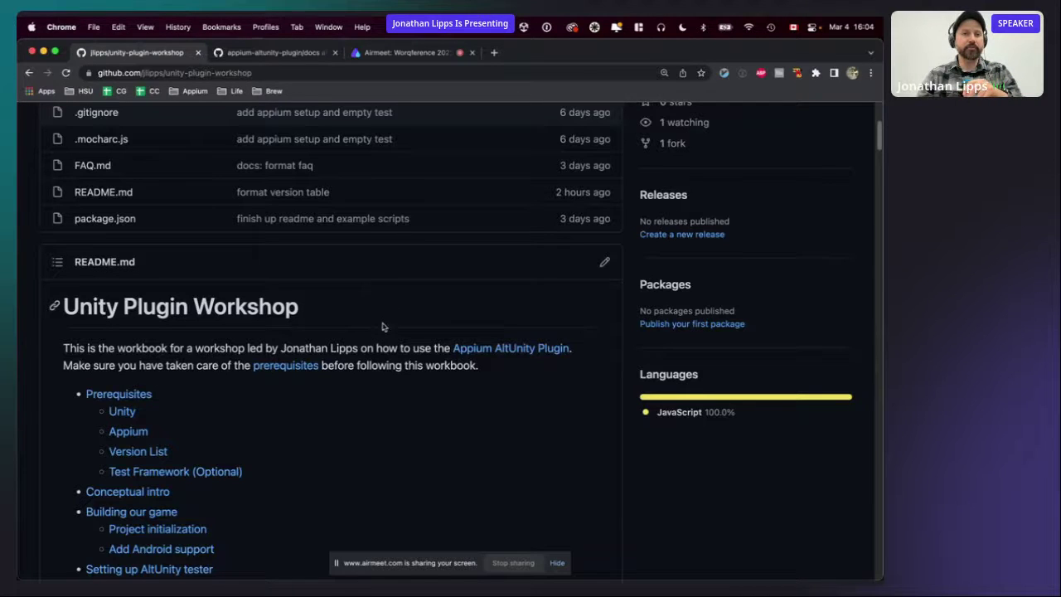
scroll(383, 327, down, 5)
scroll(362, 336, down, 6)
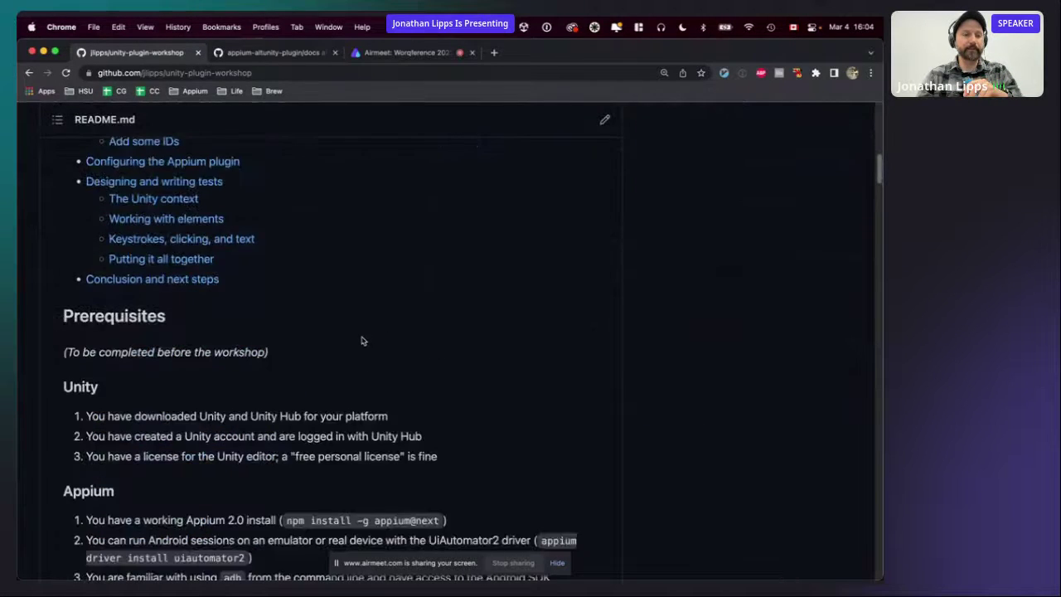
scroll(362, 341, down, 3)
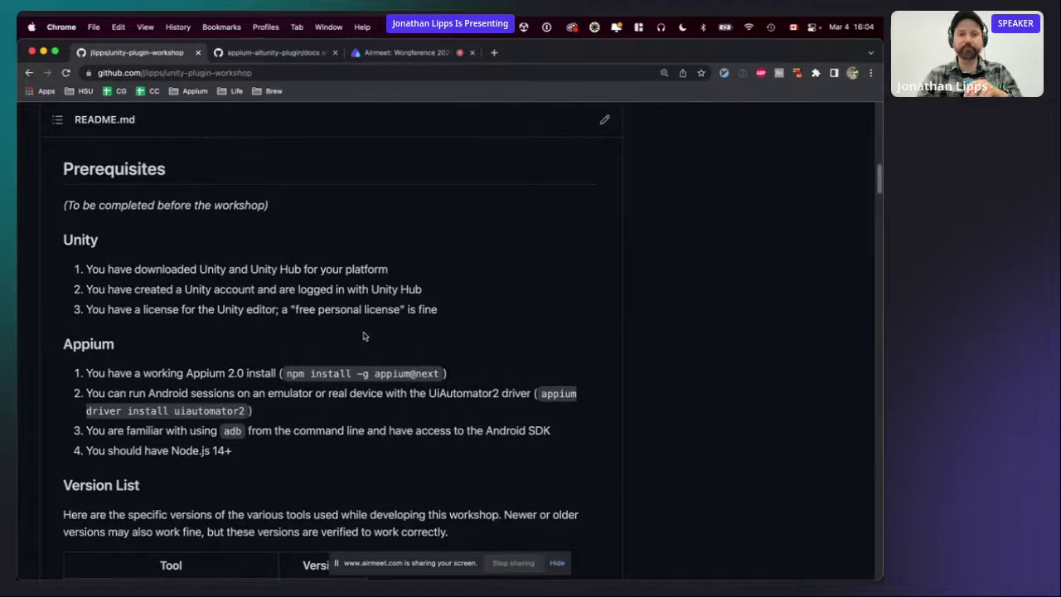
scroll(364, 336, down, 5)
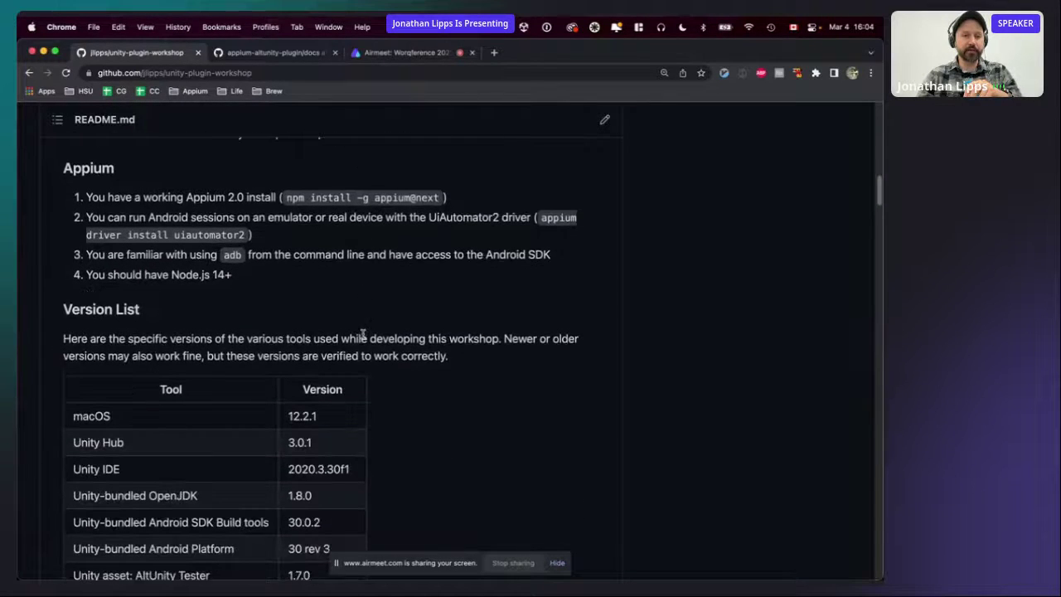
scroll(362, 335, down, 1)
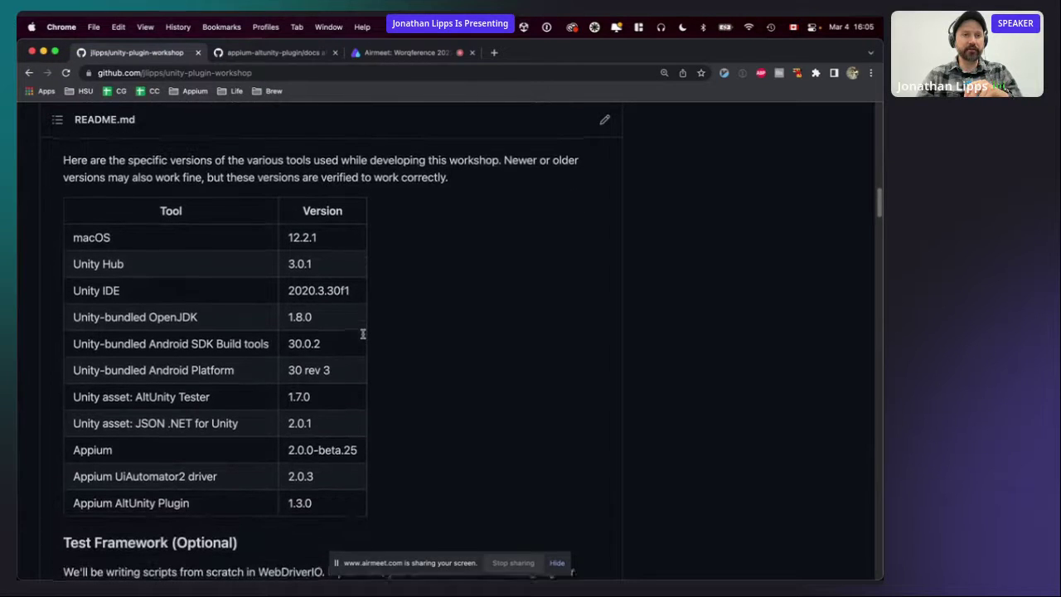
scroll(362, 336, up, 1)
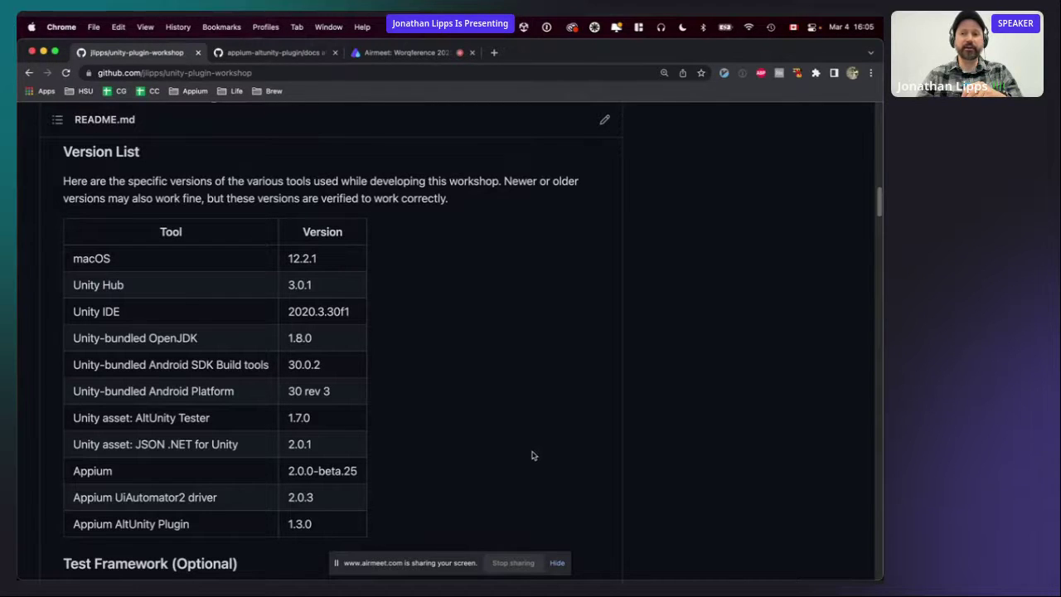
scroll(510, 469, down, 5)
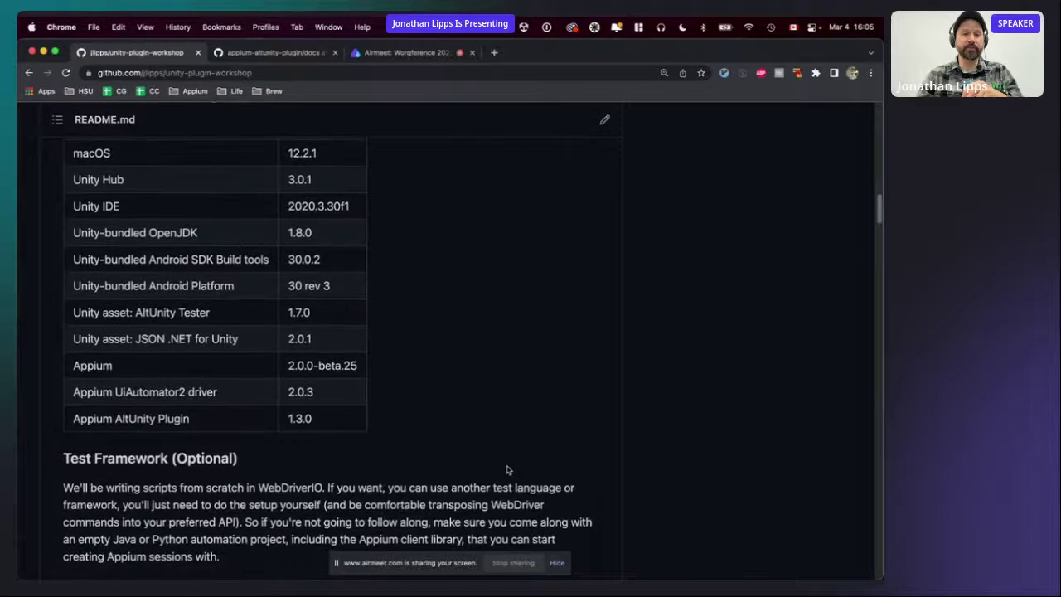
scroll(507, 469, down, 3)
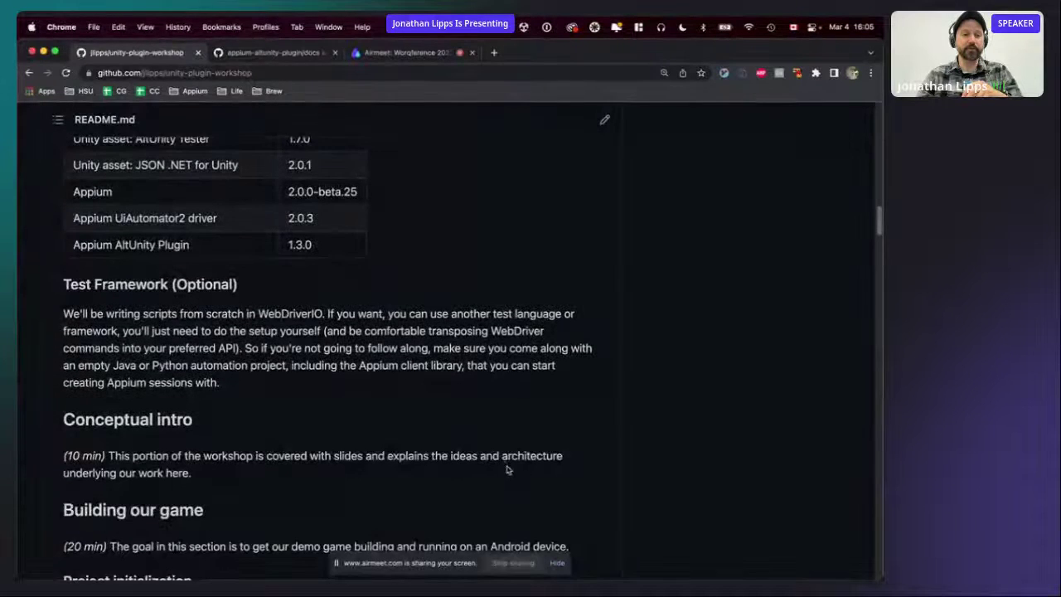
scroll(509, 470, down, 5)
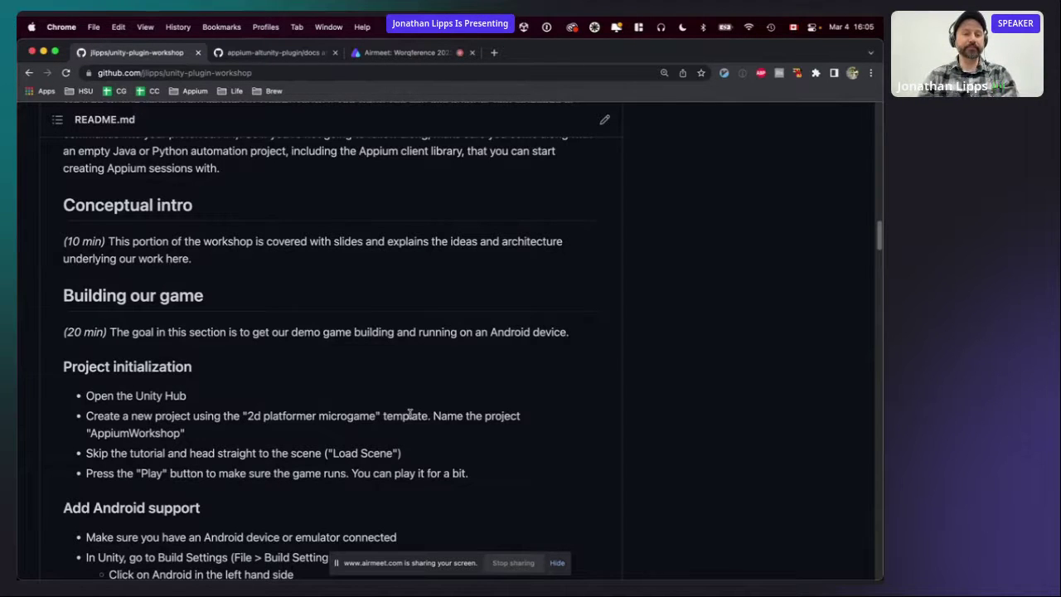
Switch to Unity Hub and enlarge its window showing the Projects list.
key(super+Tab)
key(super+Tab)
key(super+Tab)
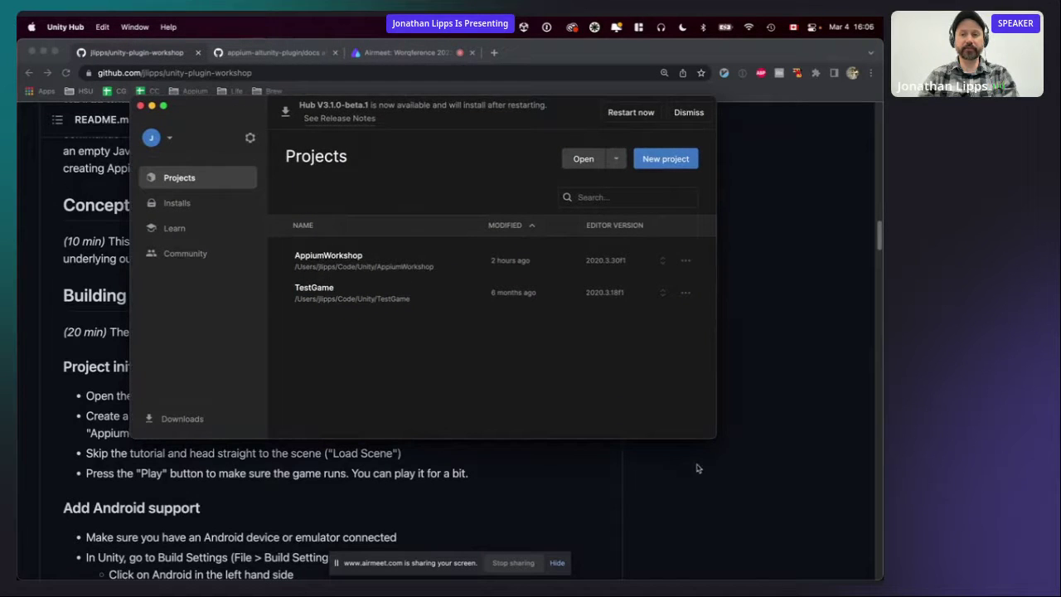
drag(711, 439, 753, 487)
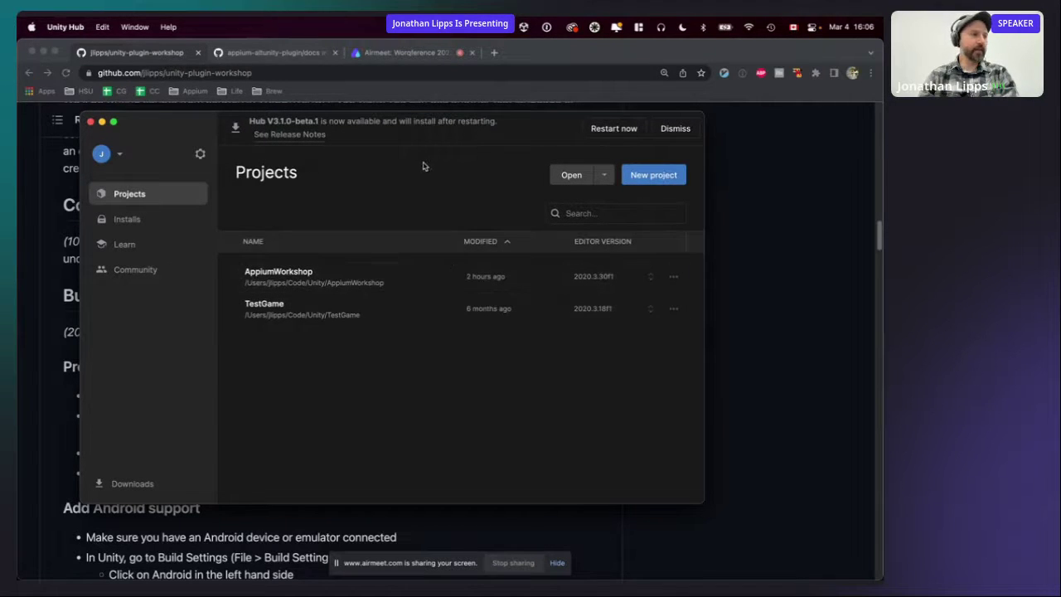
Start a new project, choose the 2D Platformer Microgame learning template and download it.
click(652, 176)
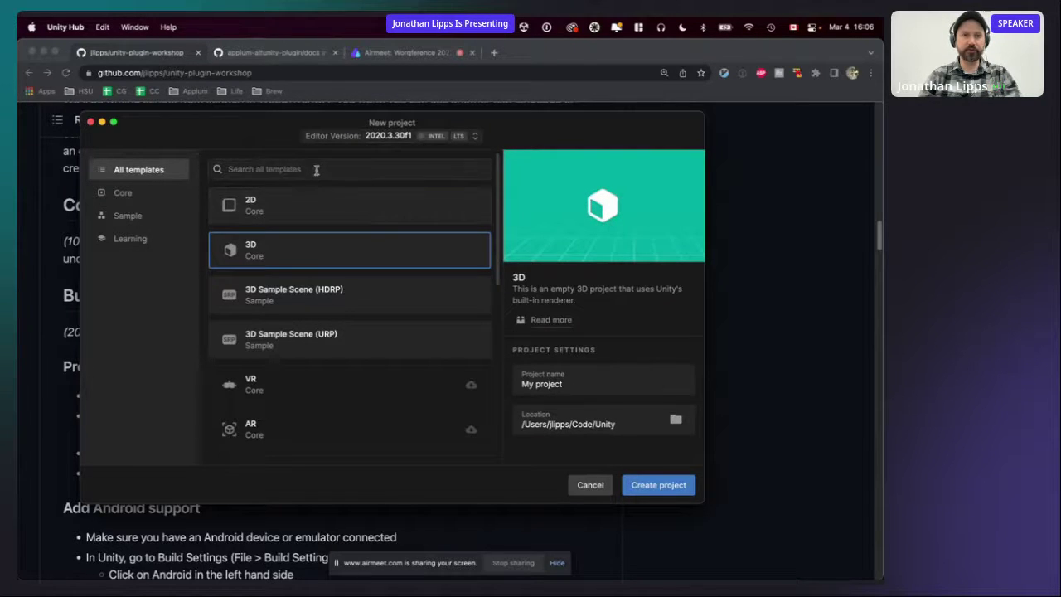
click(309, 197)
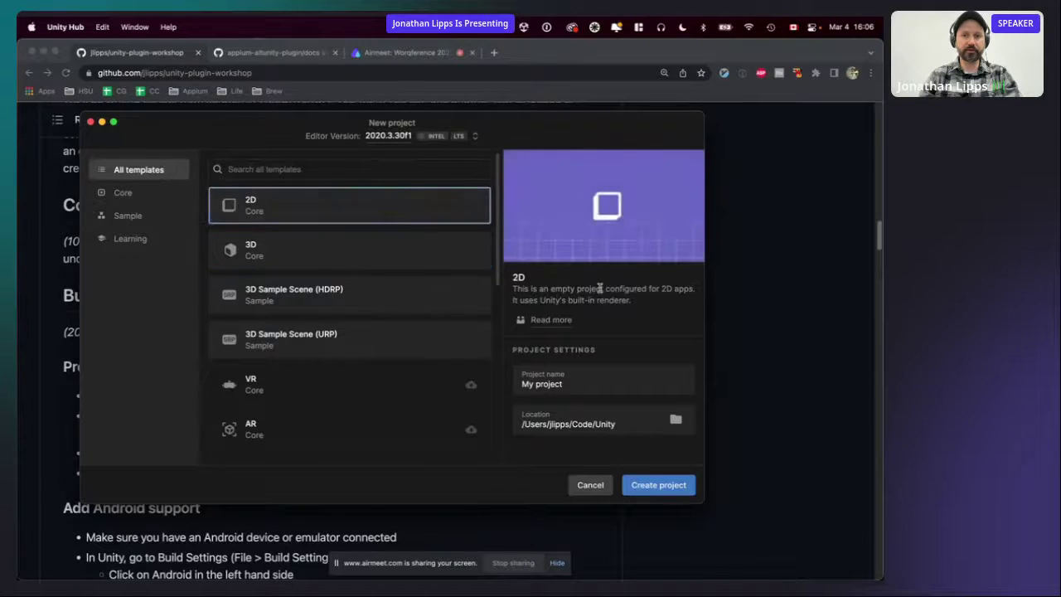
scroll(298, 339, down, 10)
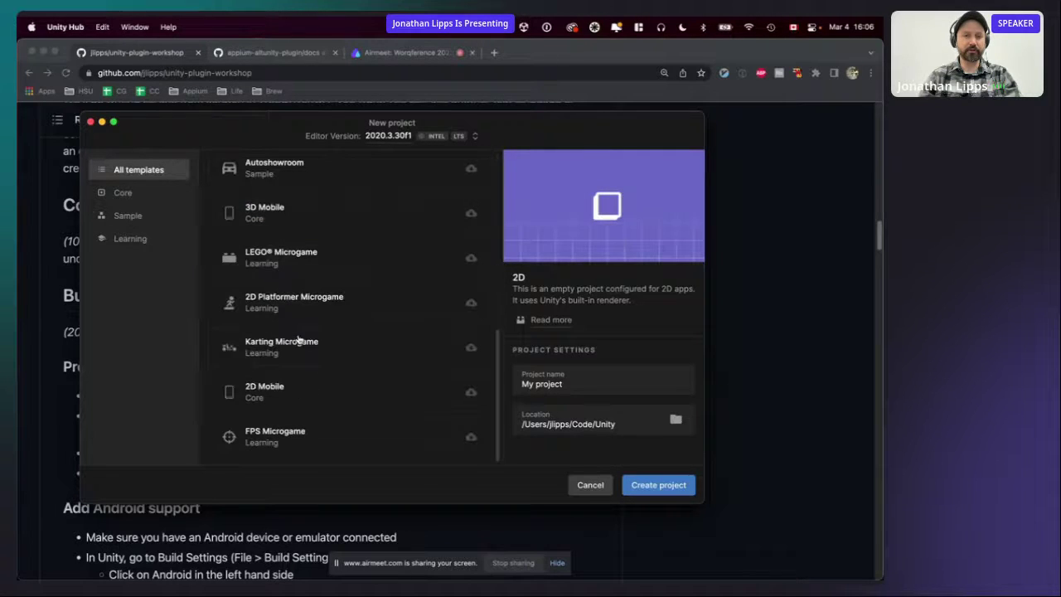
scroll(345, 304, up, 10)
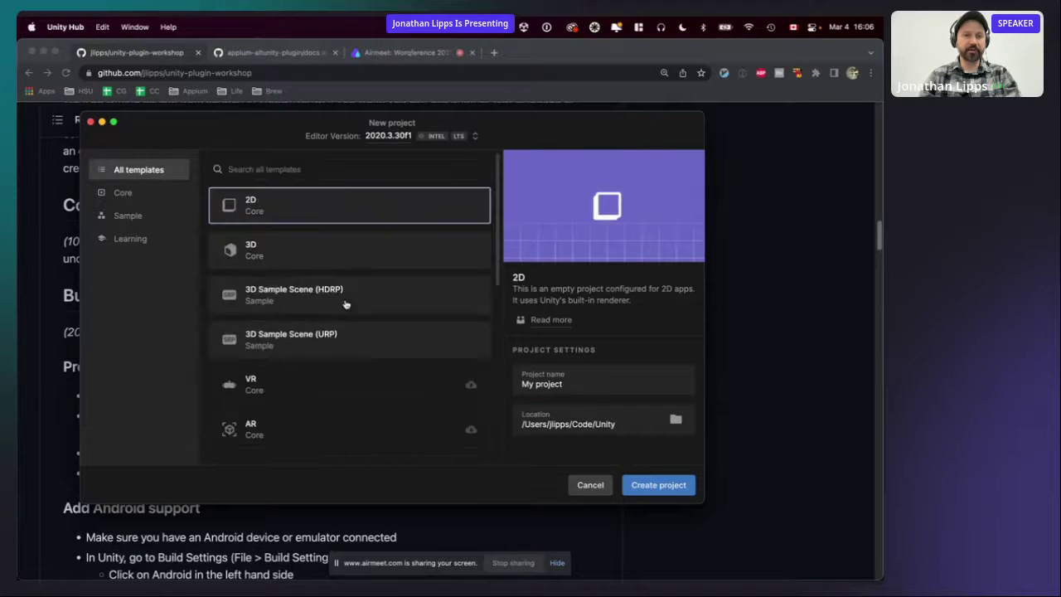
scroll(346, 304, down, 3)
scroll(346, 305, down, 3)
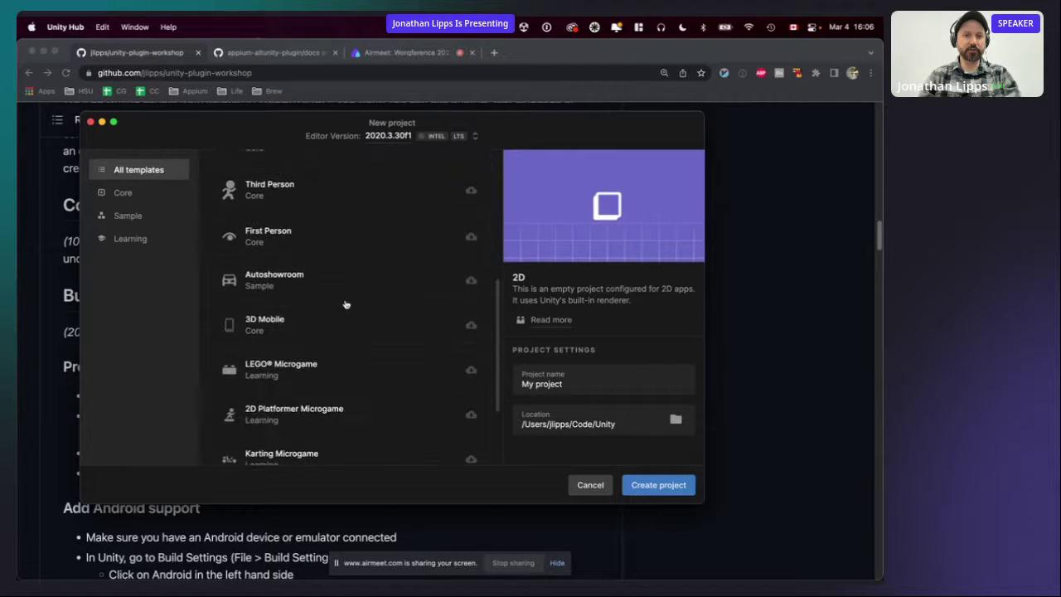
click(385, 415)
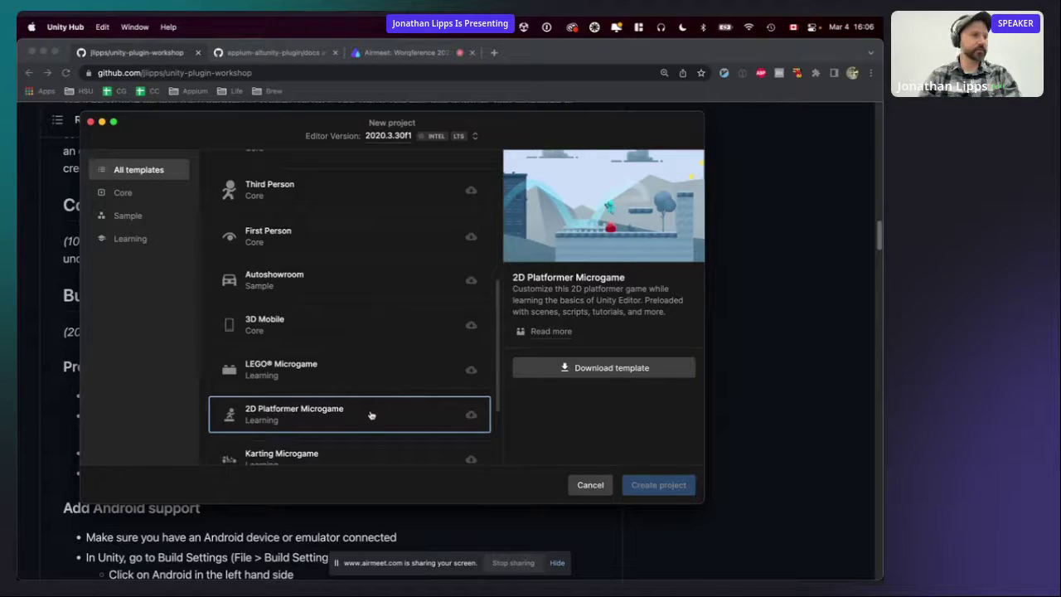
click(597, 369)
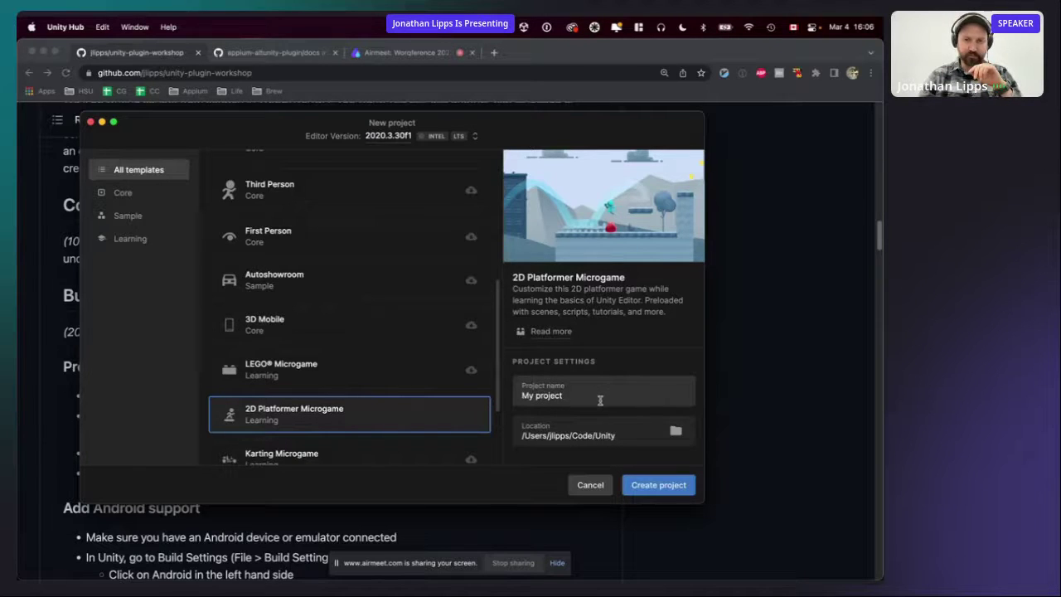
Name the new project AppiumWorkshop.
click(604, 397)
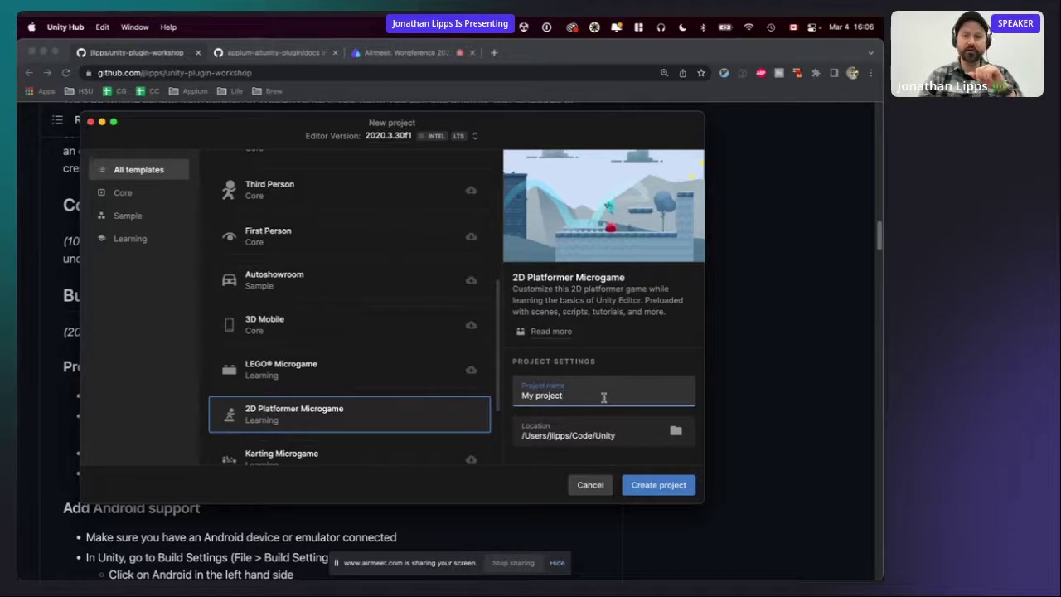
double_click(603, 397)
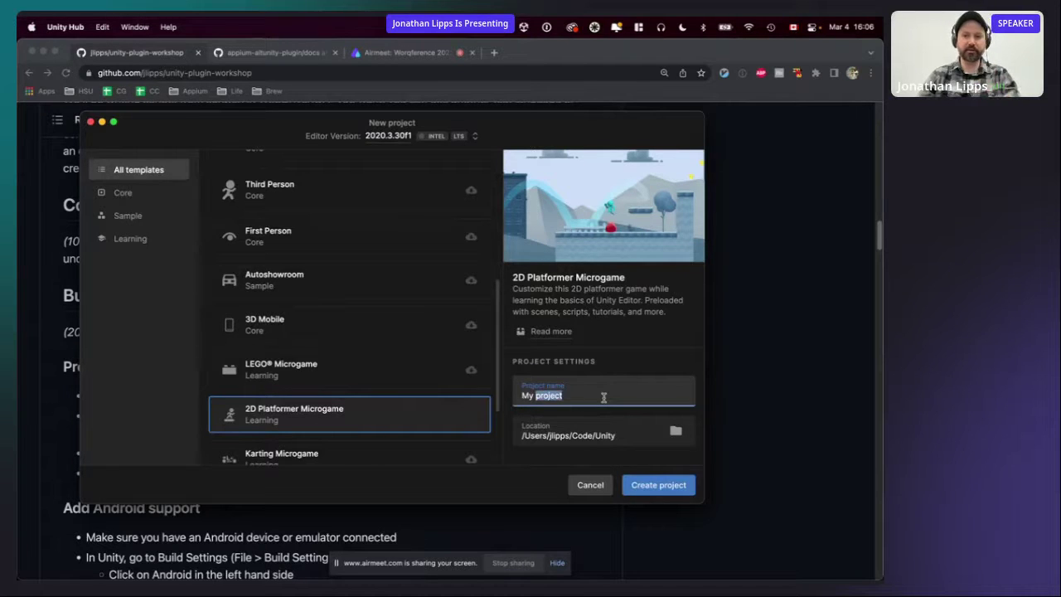
key(super+a)
text(Appi)
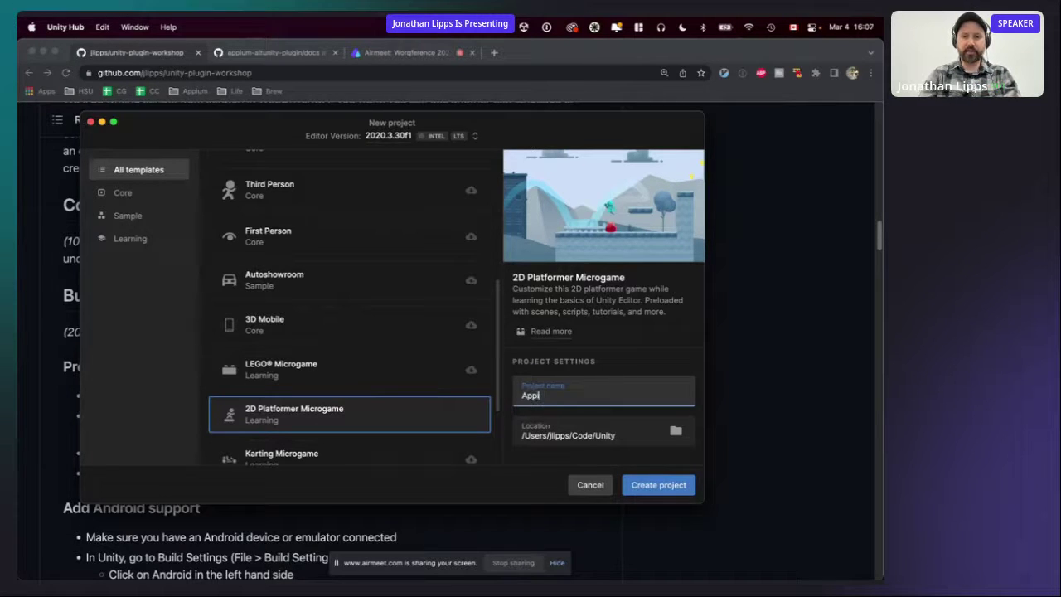
text(umWorkshop)
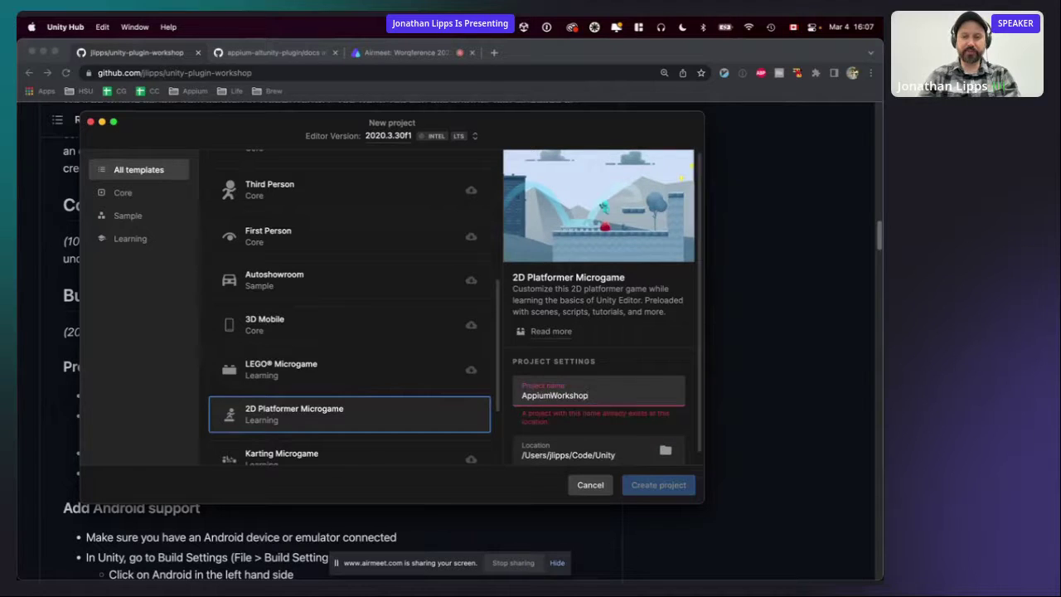
Set the project location to the Desktop folder and create the project.
scroll(628, 376, down, 1)
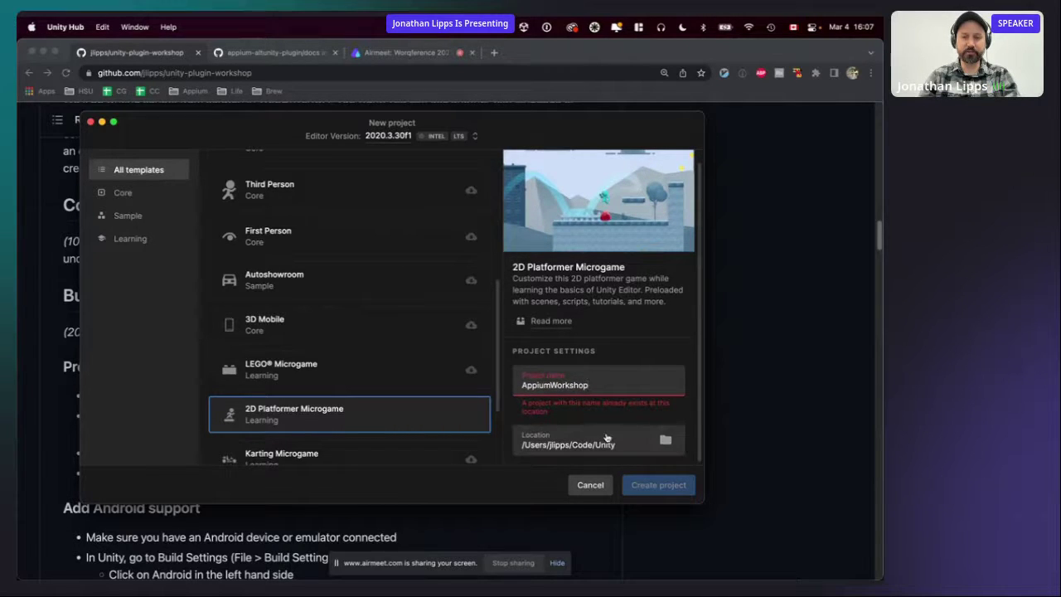
click(632, 441)
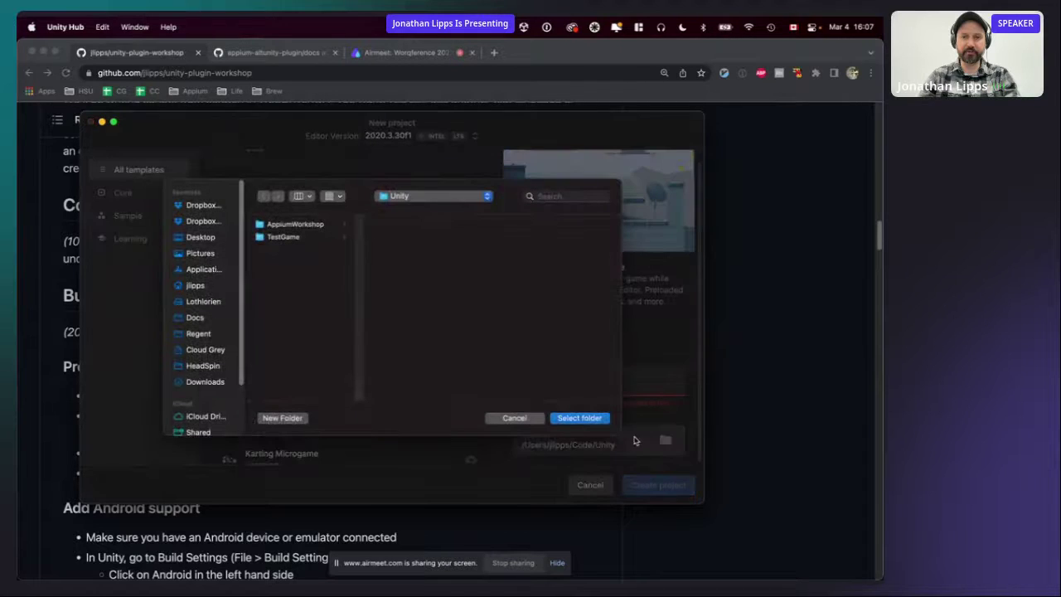
click(200, 239)
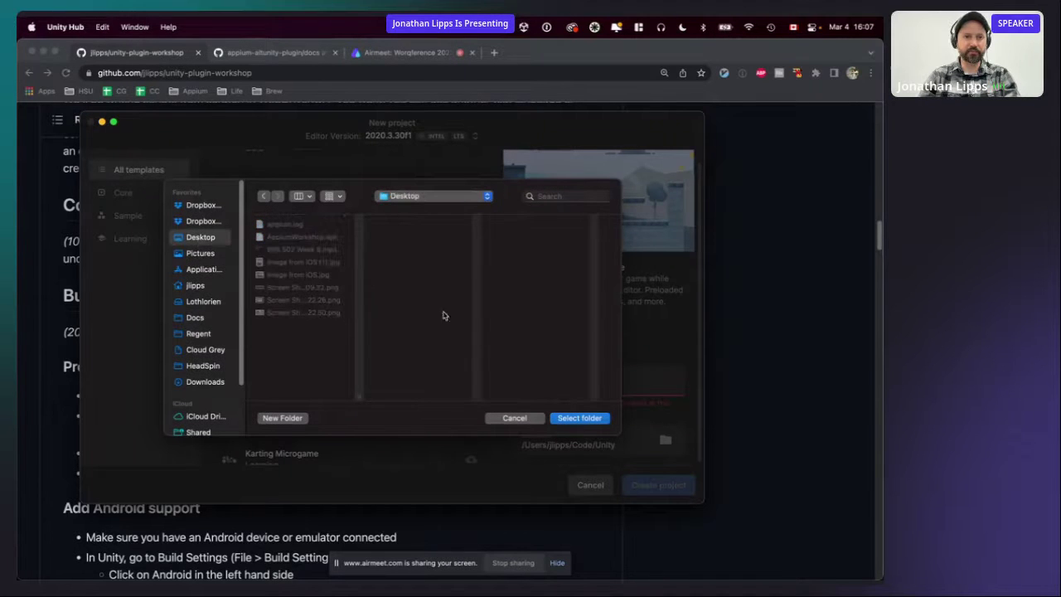
click(582, 418)
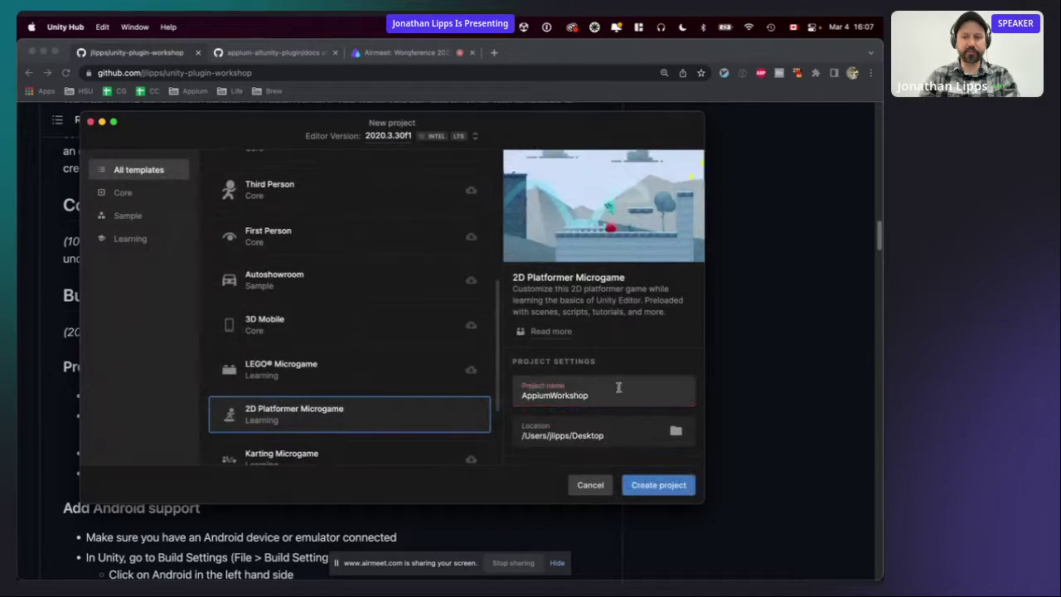
click(605, 399)
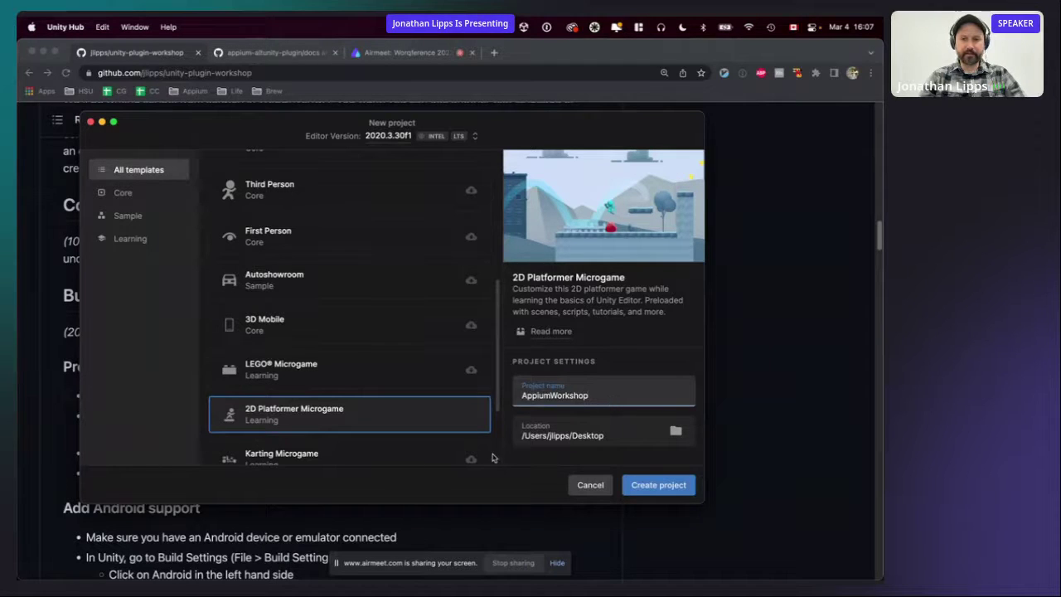
click(678, 486)
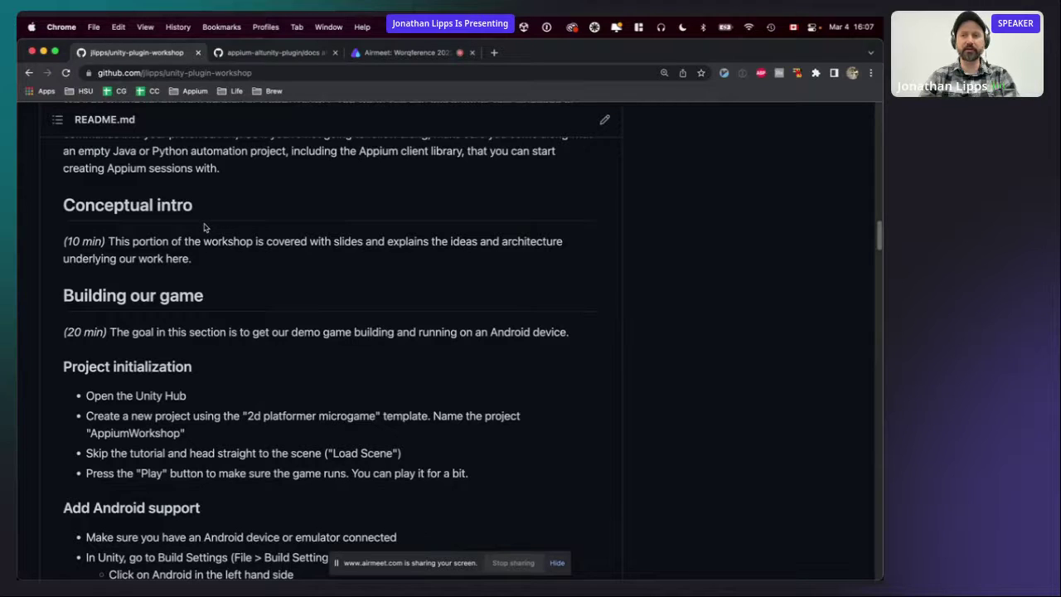
Return to the start of the unity-plugin-workshop repository page and show the options for cloning its code.
scroll(204, 227, up, 2)
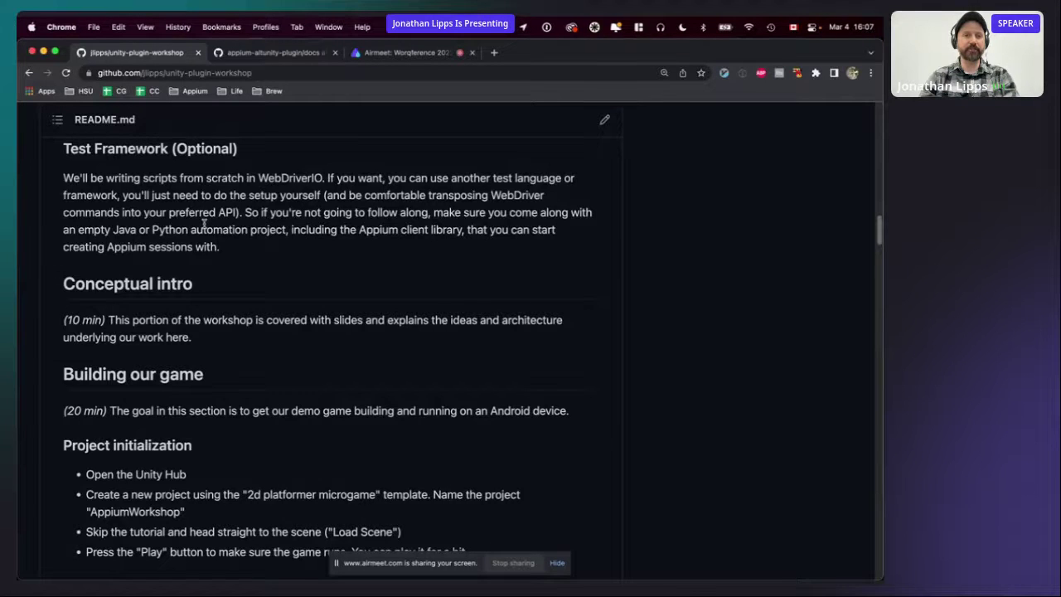
scroll(205, 224, up, 5)
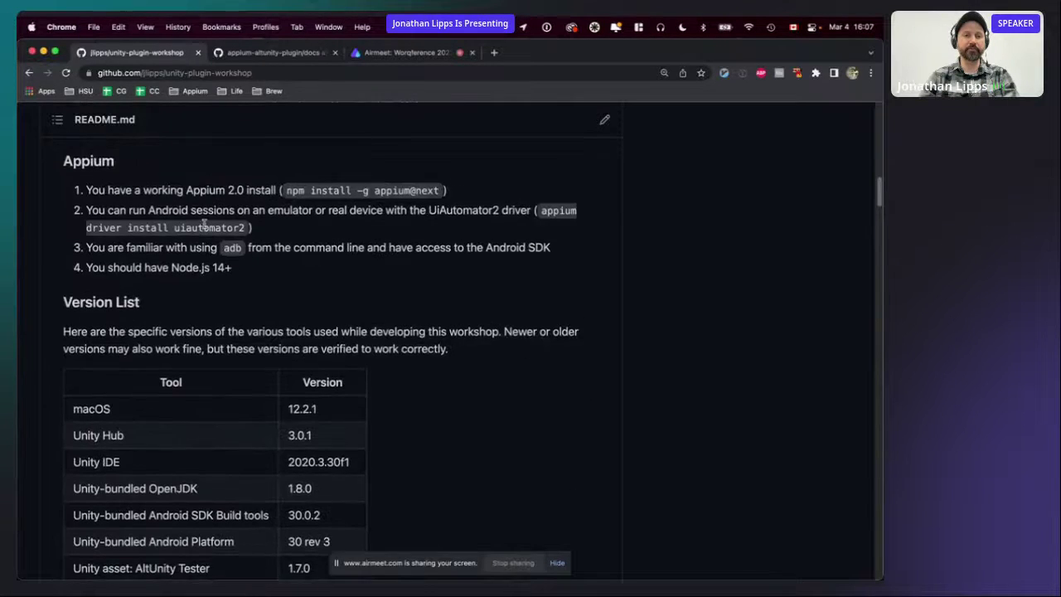
scroll(205, 224, up, 10)
click(598, 264)
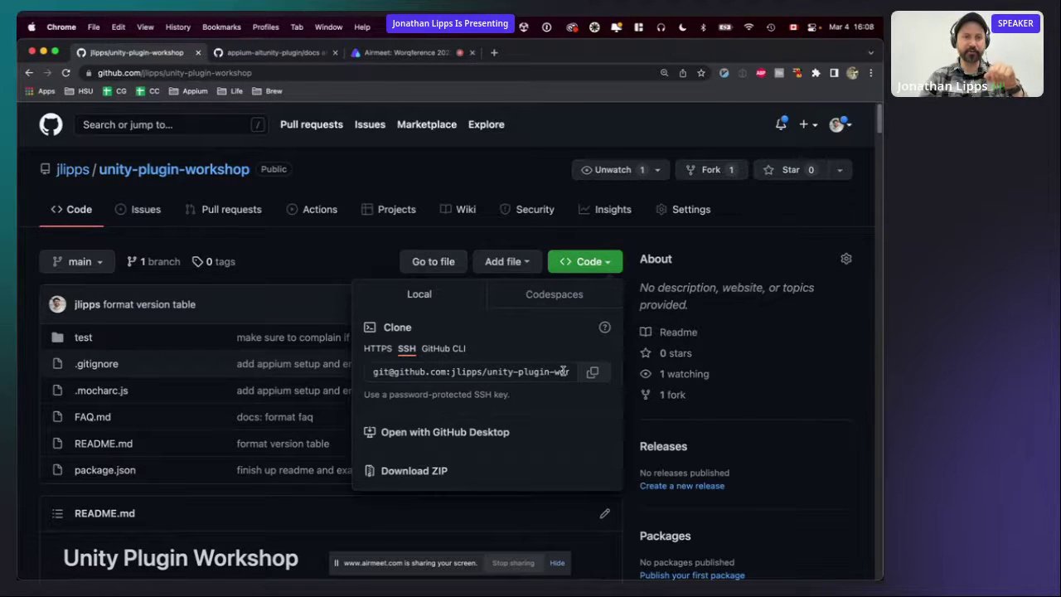
click(304, 256)
Switch to the Unity editor with the AppiumWorkshop project and close the Get Started with Unity window.
key(super+Tab)
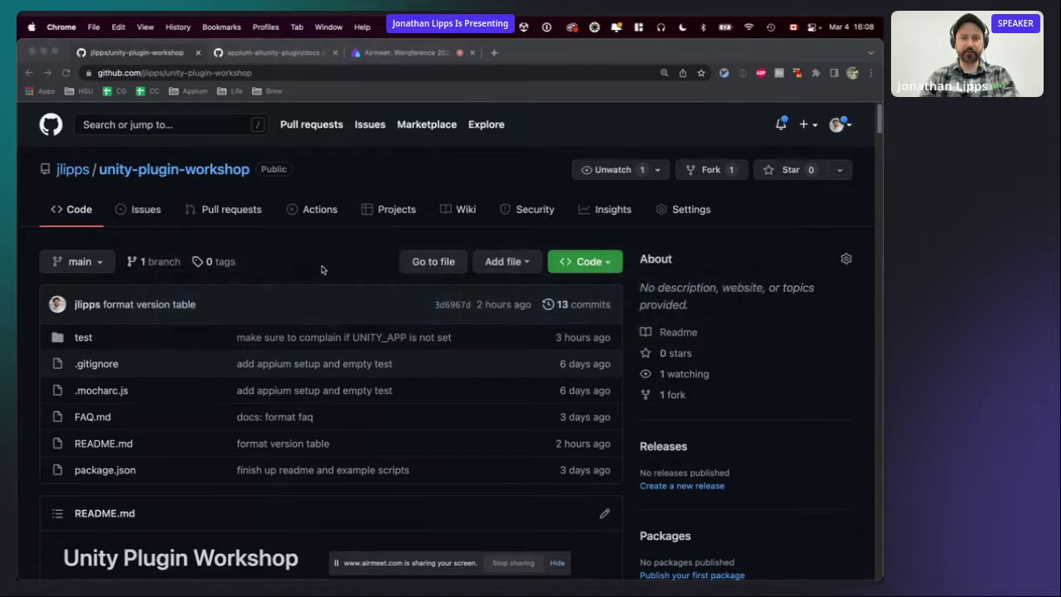
click(499, 546)
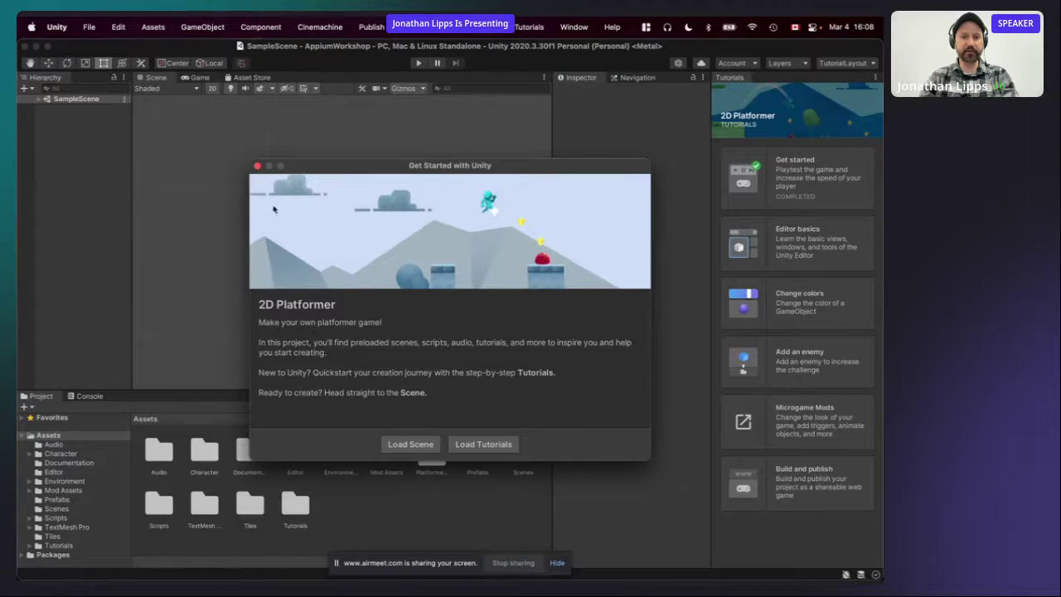
click(257, 166)
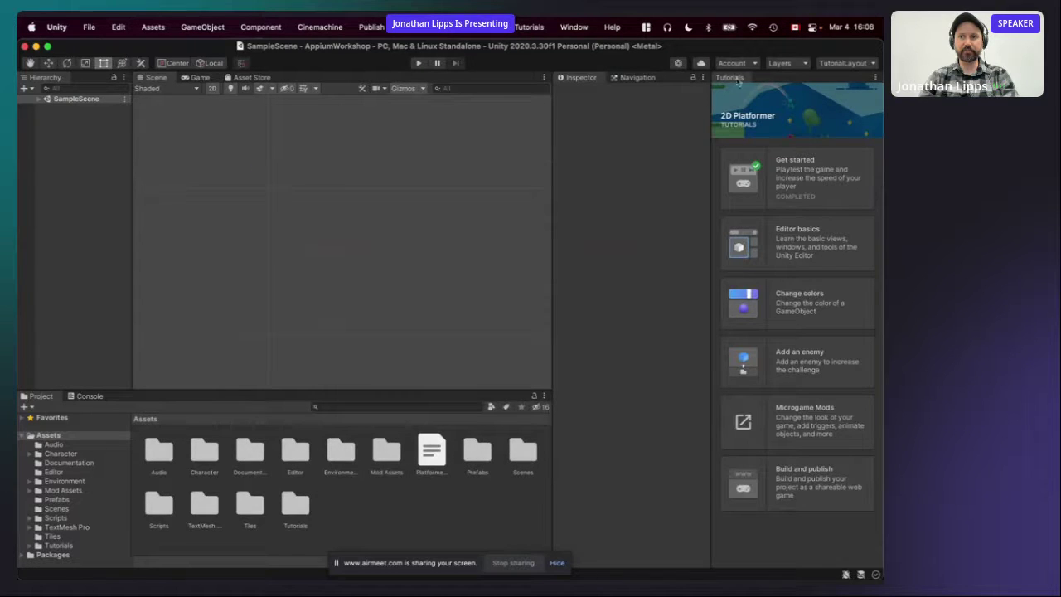
Close the Tutorials tab and widen the Scene view toward the Inspector.
click(877, 77)
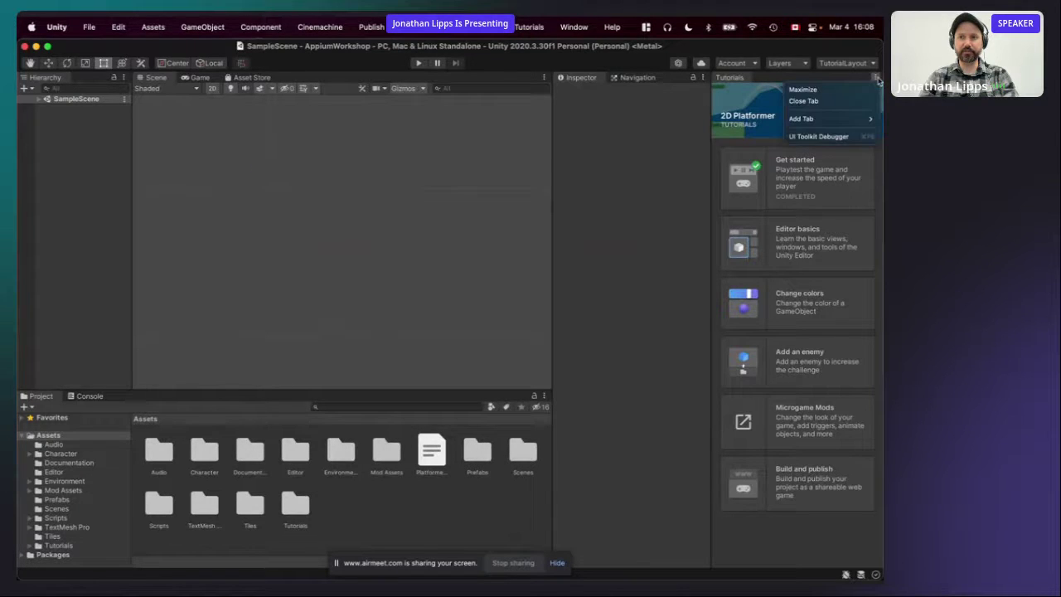
click(839, 100)
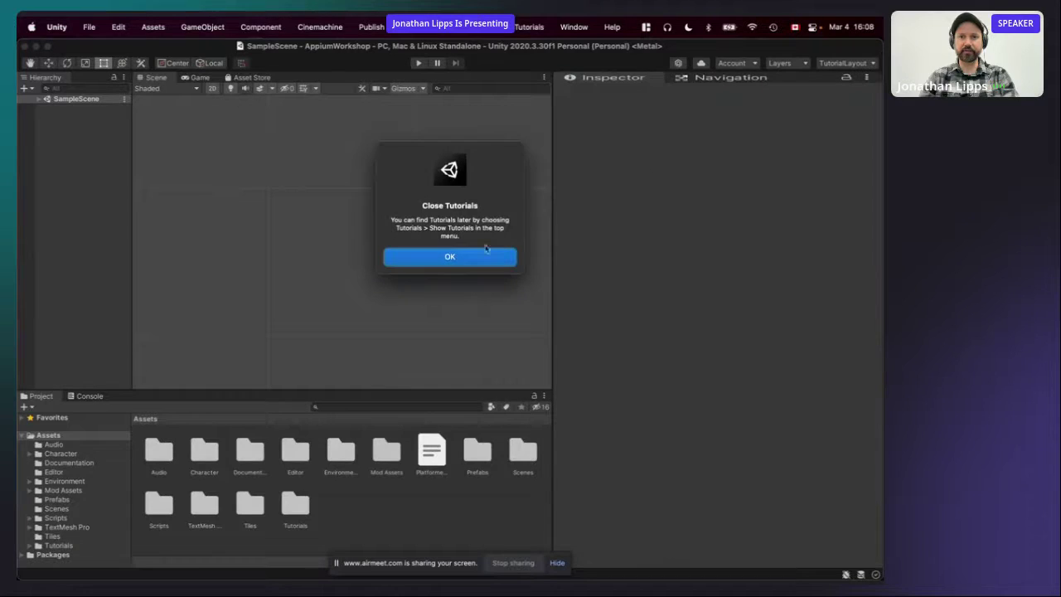
click(462, 256)
drag(550, 180, 608, 182)
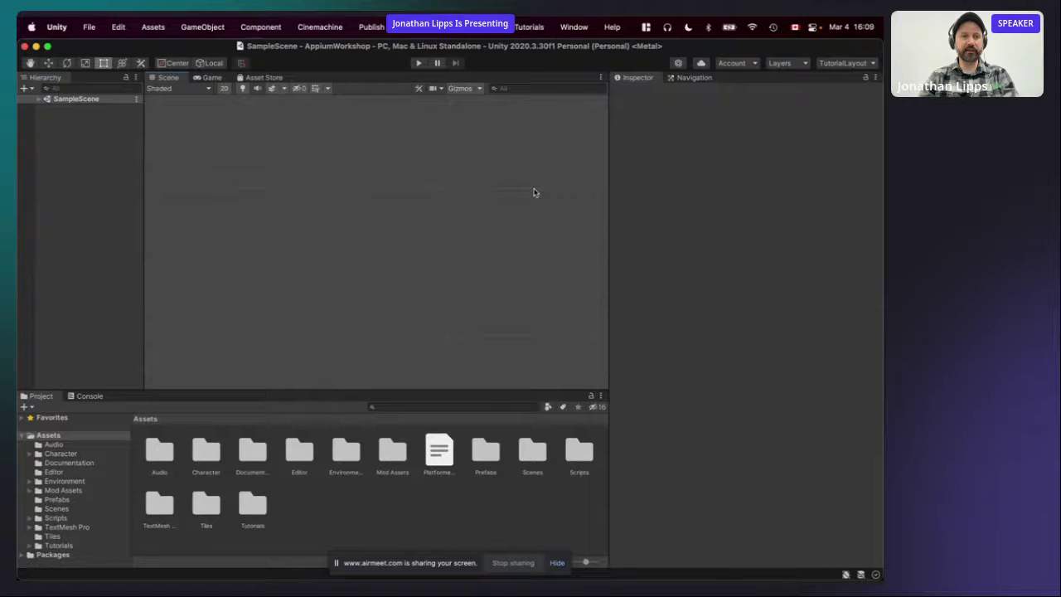
Expand SampleScene in the Hierarchy and inspect the GameController and Player objects alongside the Game view.
click(41, 101)
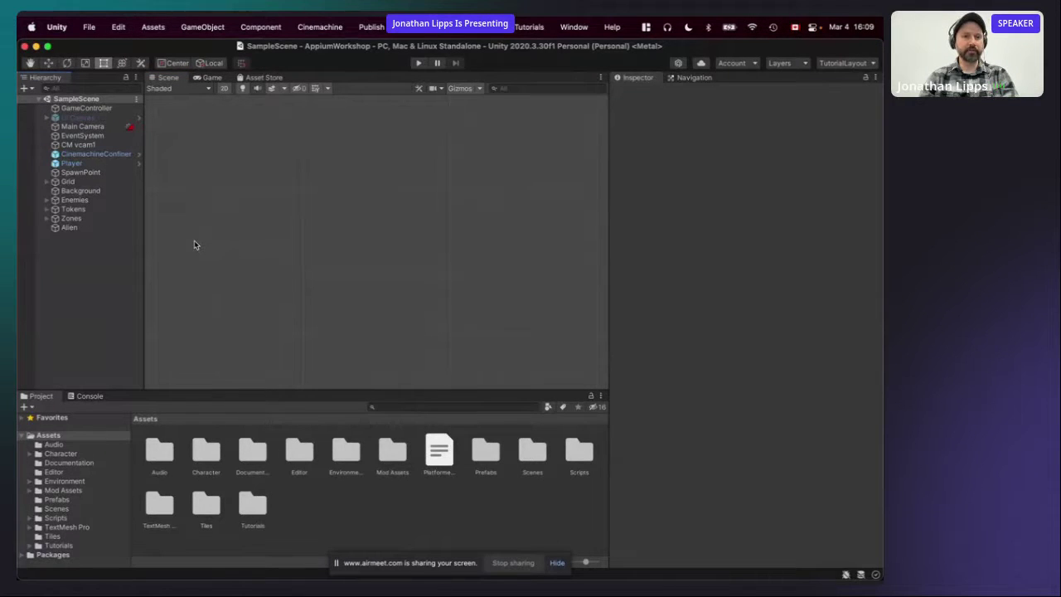
click(85, 107)
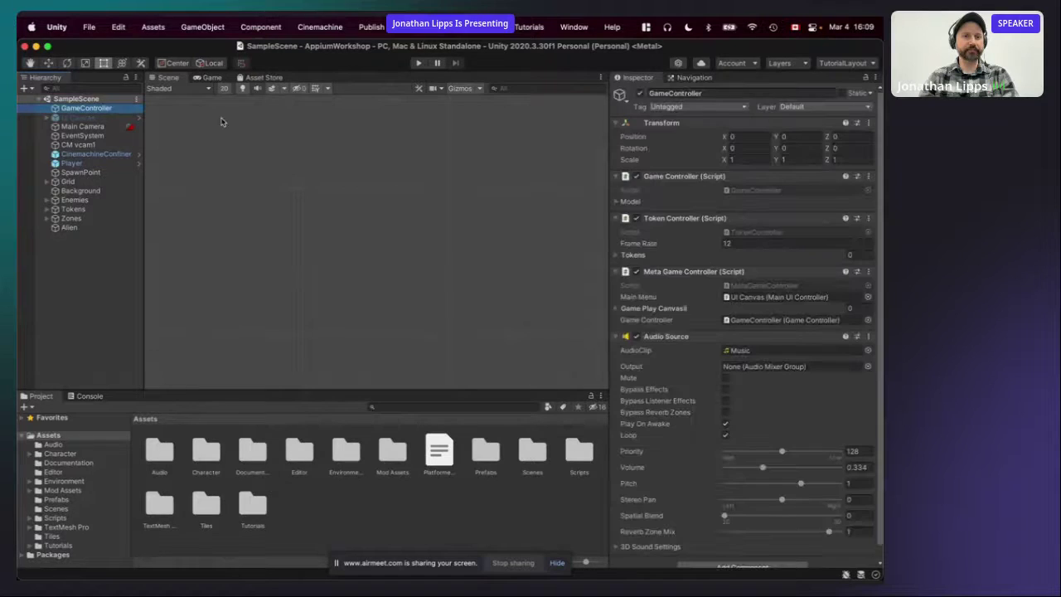
click(211, 77)
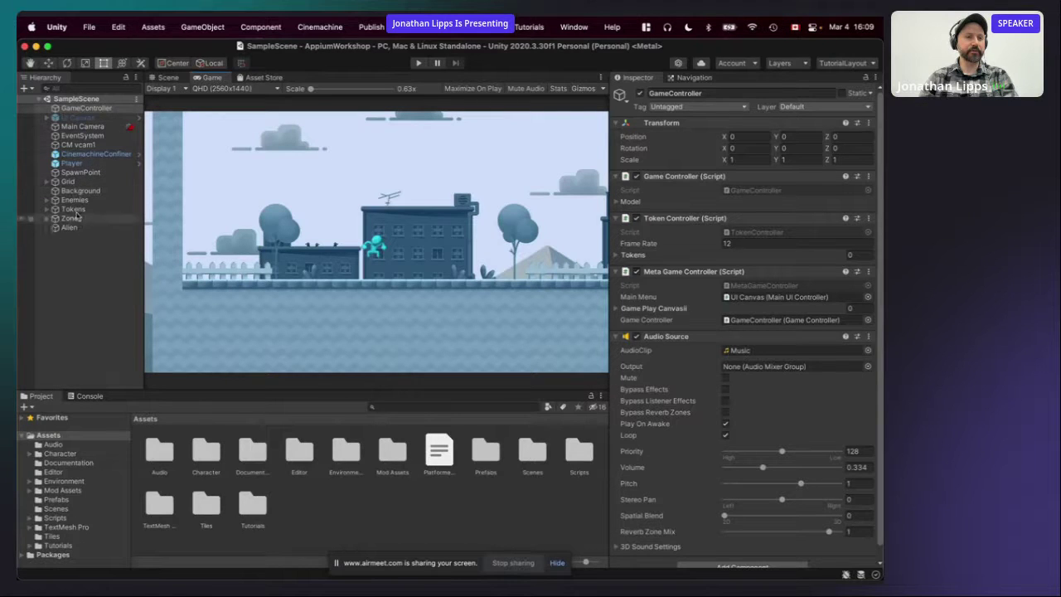
click(75, 162)
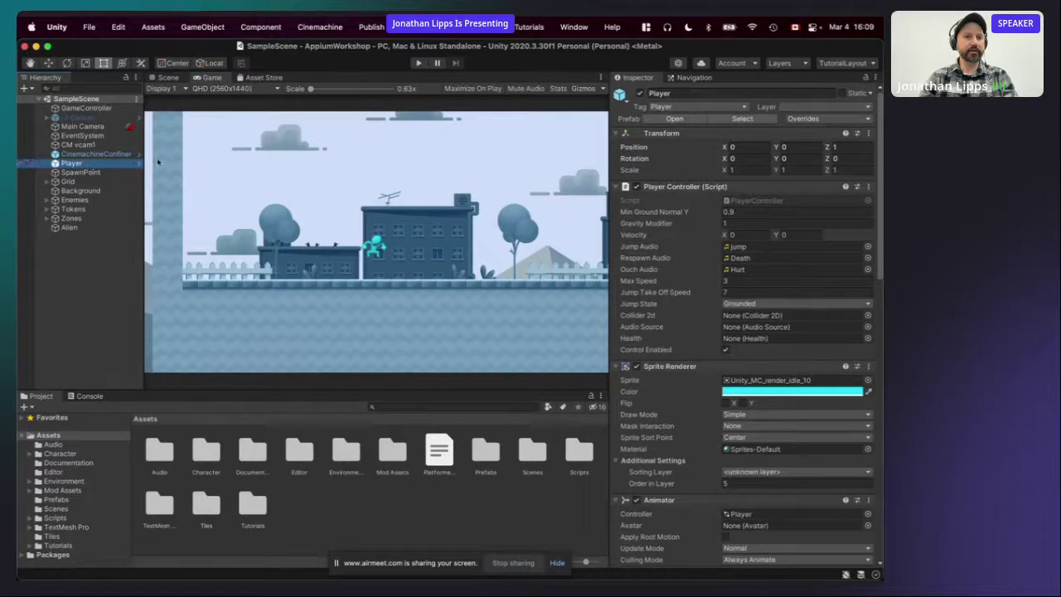
Show the platformer level in the Scene view and bring it to the centre with the Hand tool.
click(169, 78)
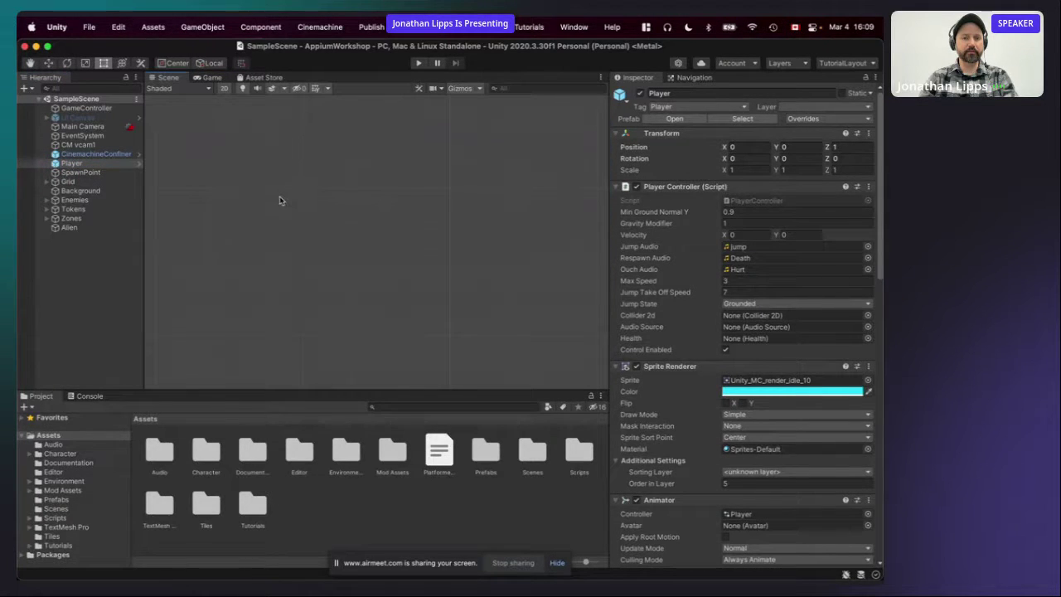
key(f)
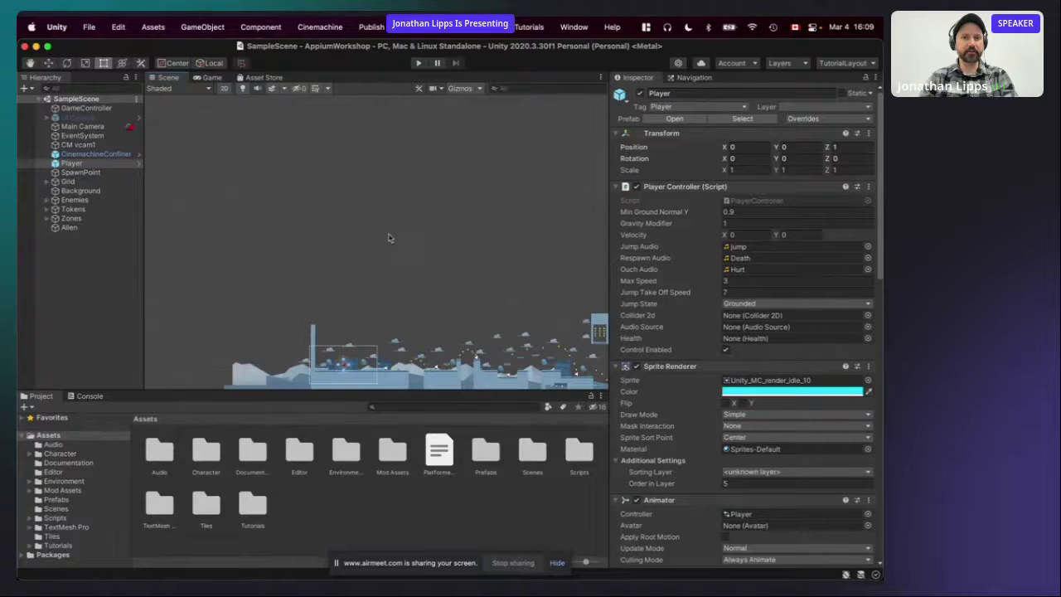
click(346, 163)
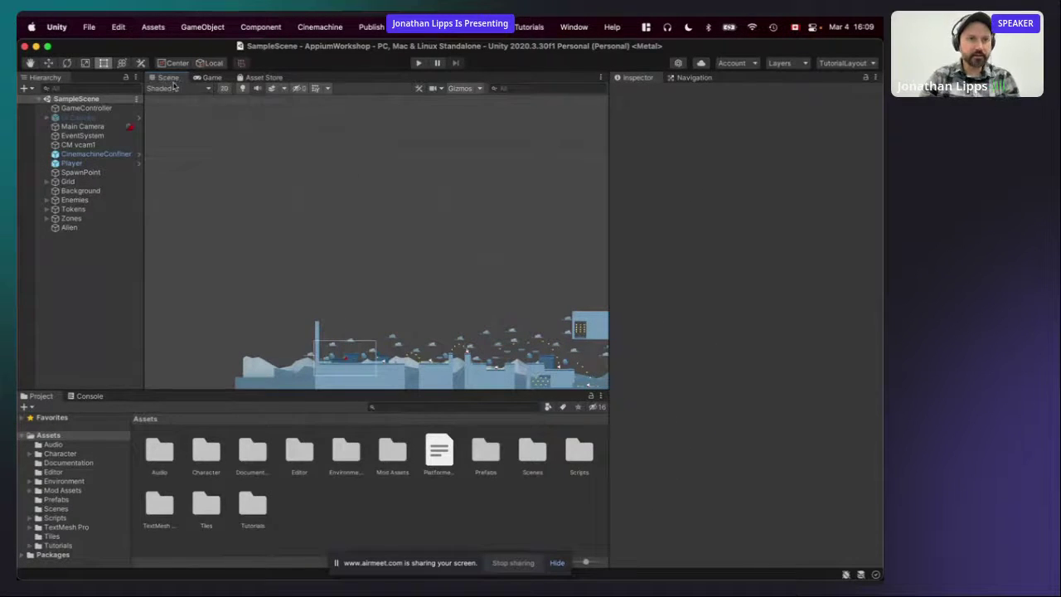
click(29, 63)
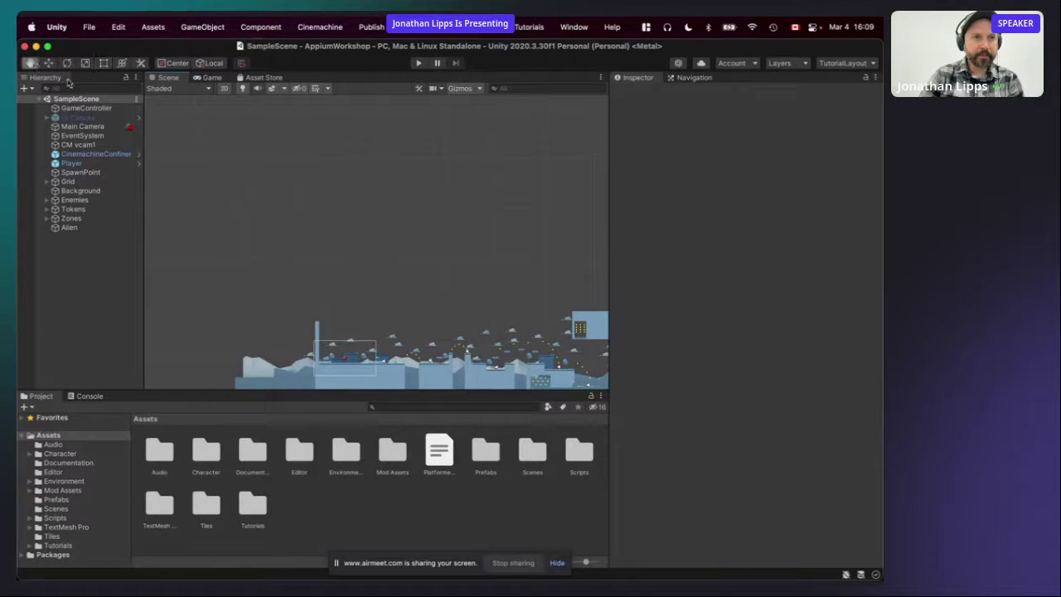
drag(403, 296, 343, 189)
scroll(261, 242, up, 10)
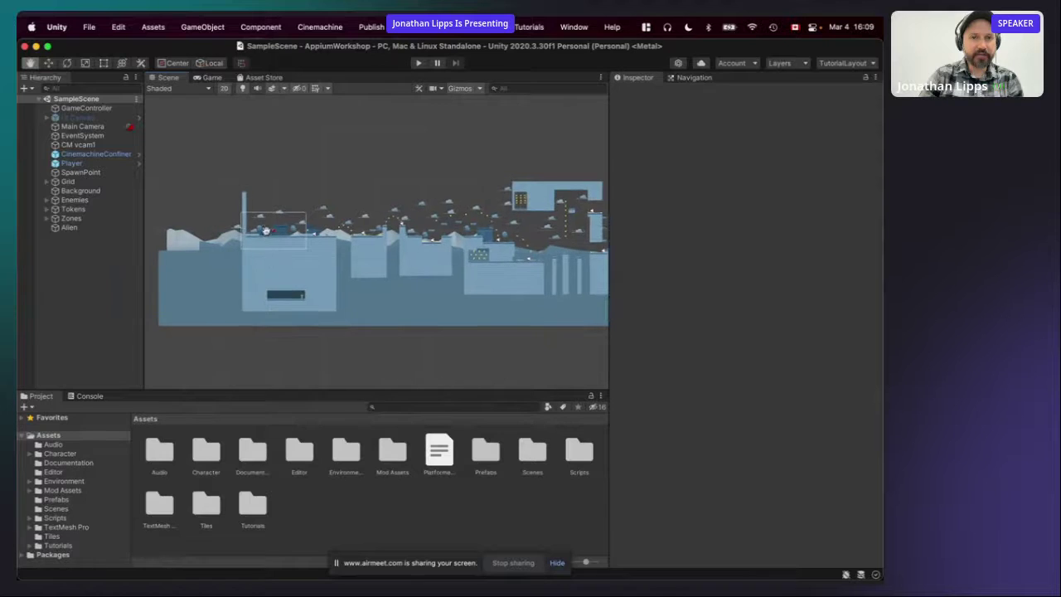
Select the Player object to inspect its components, and play-test the level in the Game view before stopping play mode.
scroll(265, 230, up, 6)
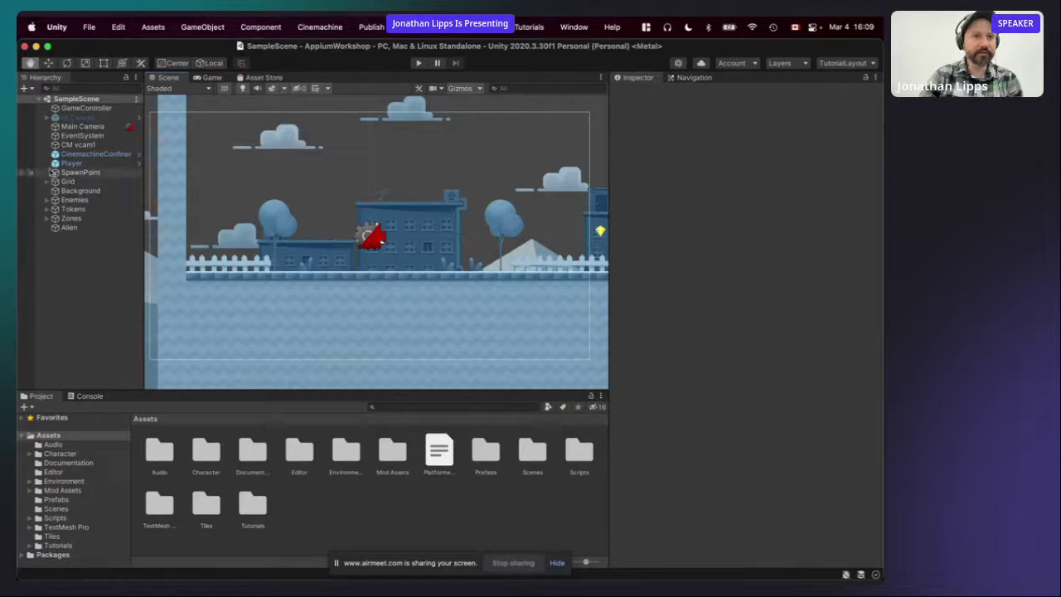
click(71, 163)
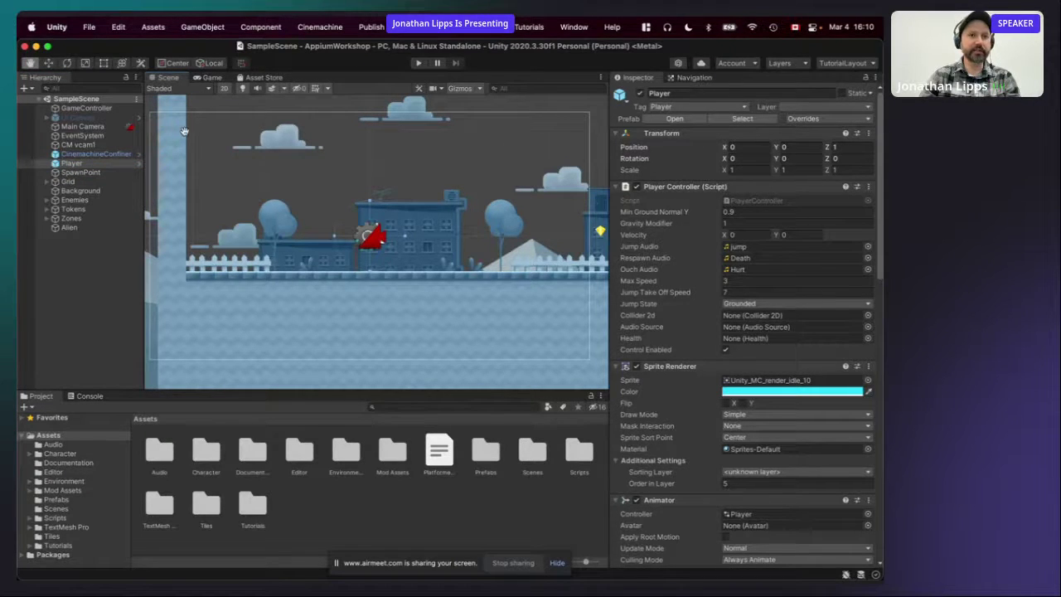
click(211, 78)
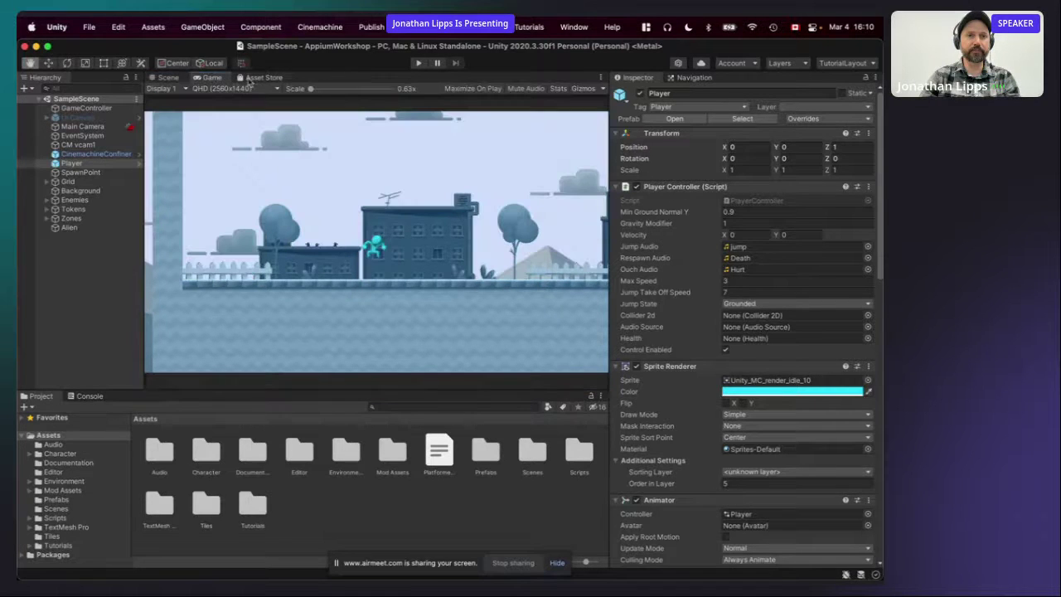
click(418, 64)
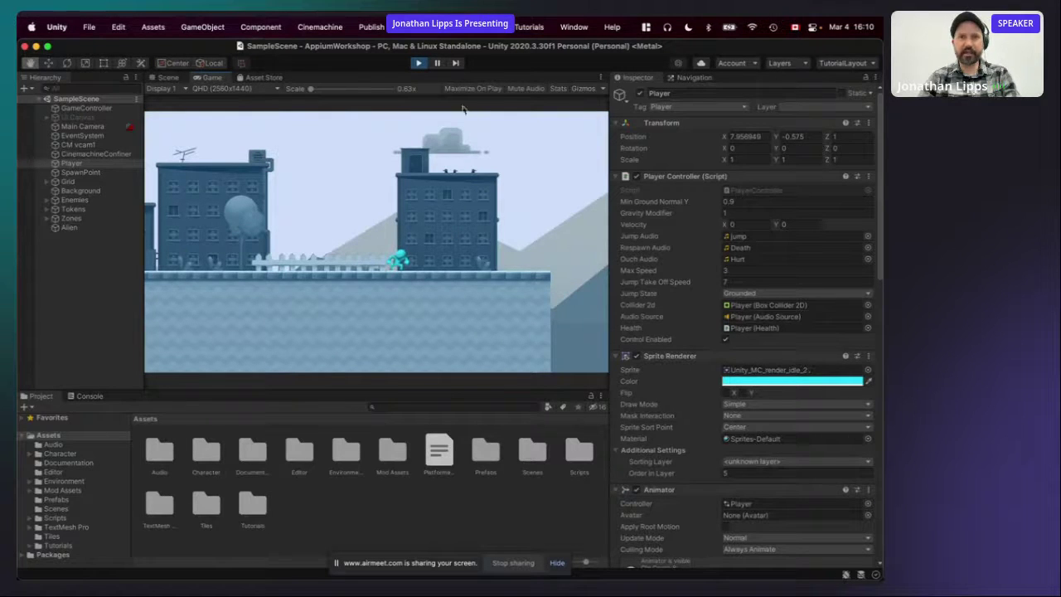
click(439, 64)
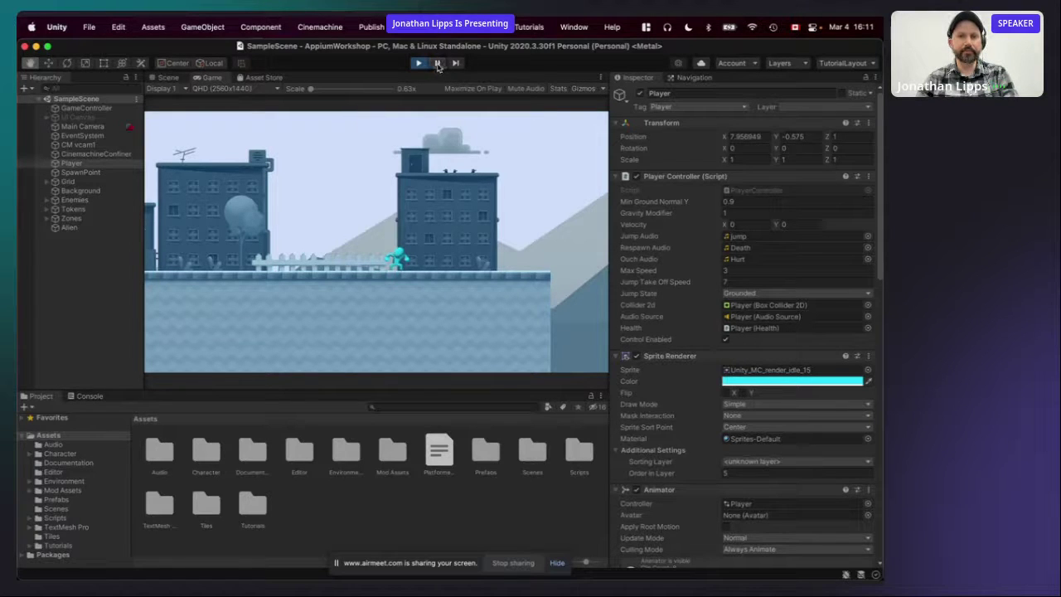
click(421, 65)
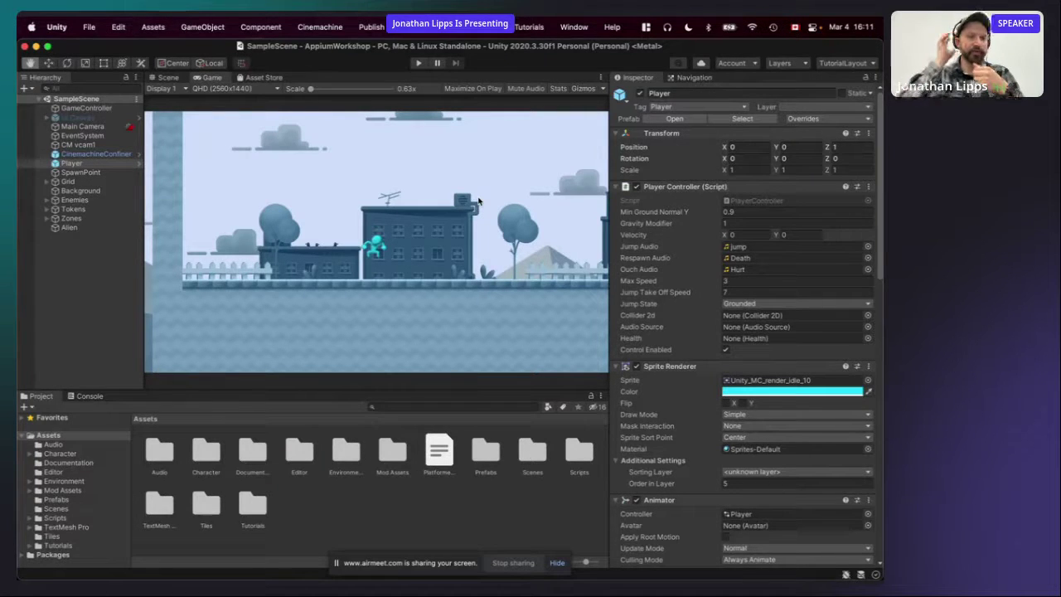
Switch to the Android emulator, leave the running game for the home screen and shift the emulator window over the editor.
mouse_move(421, 552)
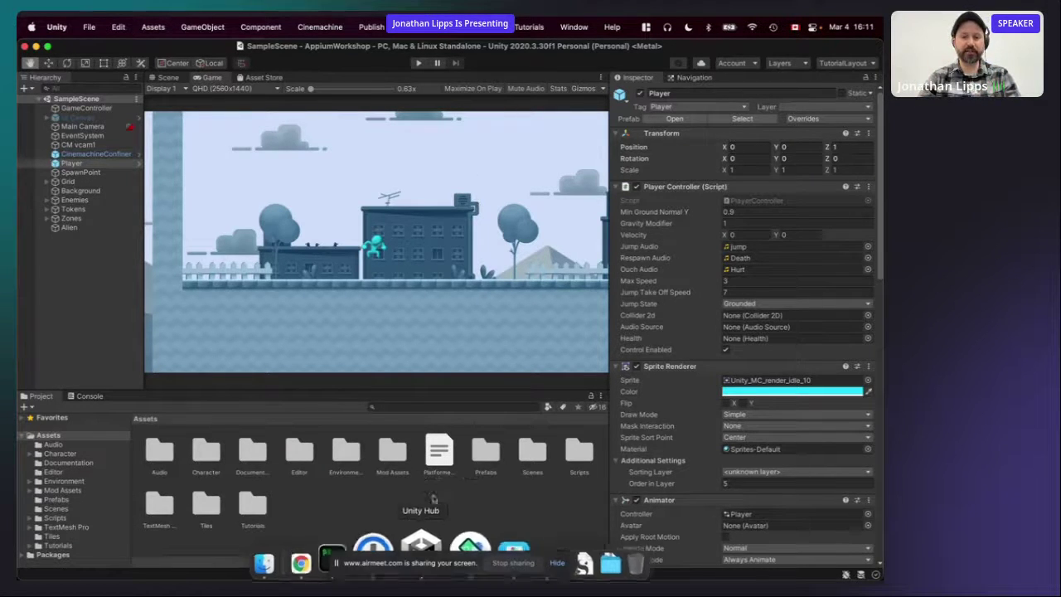
click(398, 549)
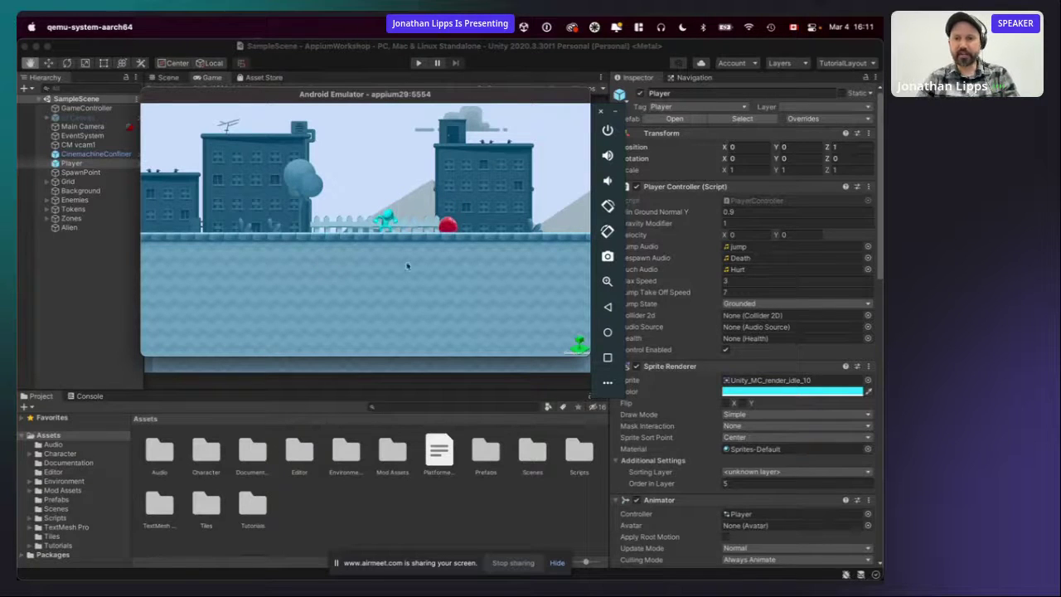
click(608, 357)
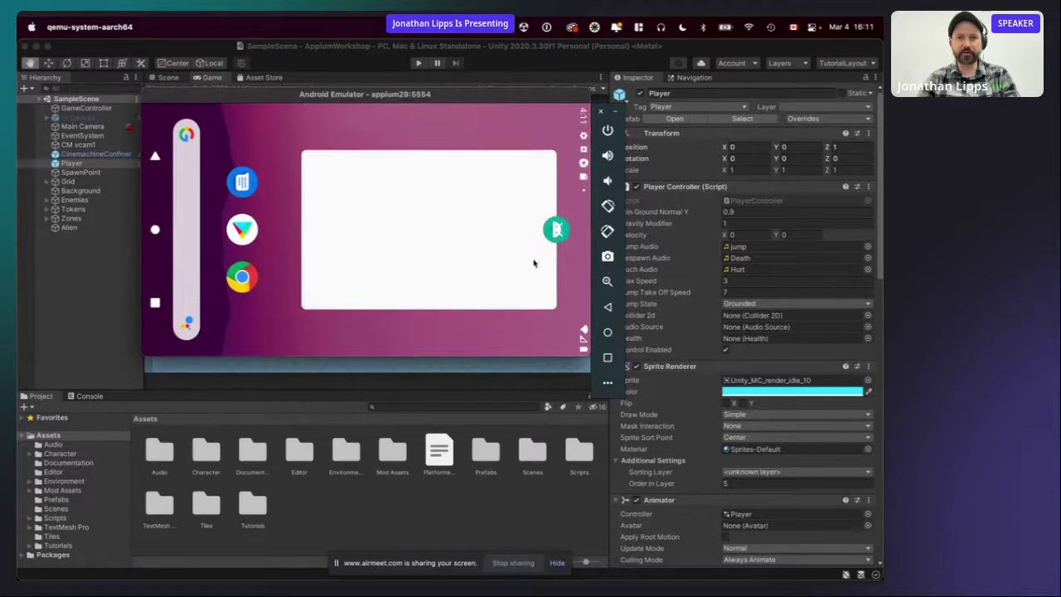
click(608, 333)
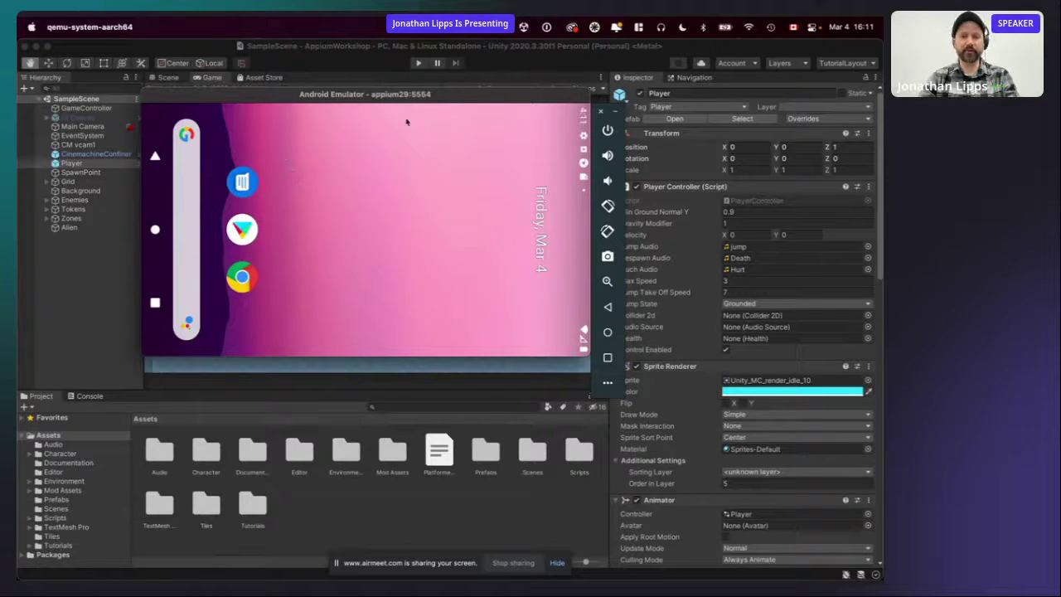
drag(451, 99, 532, 106)
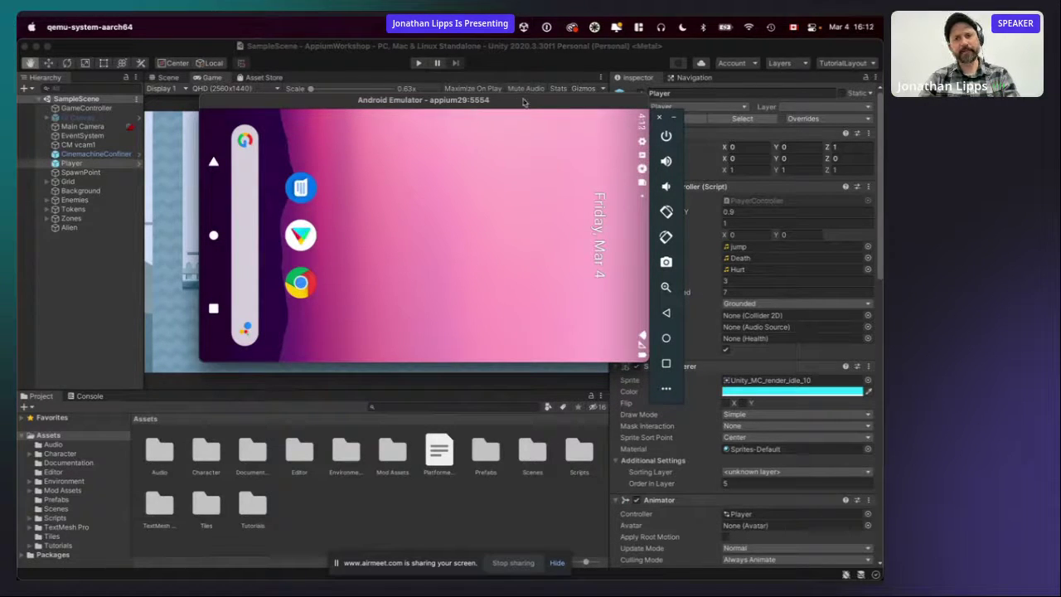
mouse_move(528, 103)
mouse_down()
mouse_move(519, 126)
mouse_move(519, 102)
mouse_up()
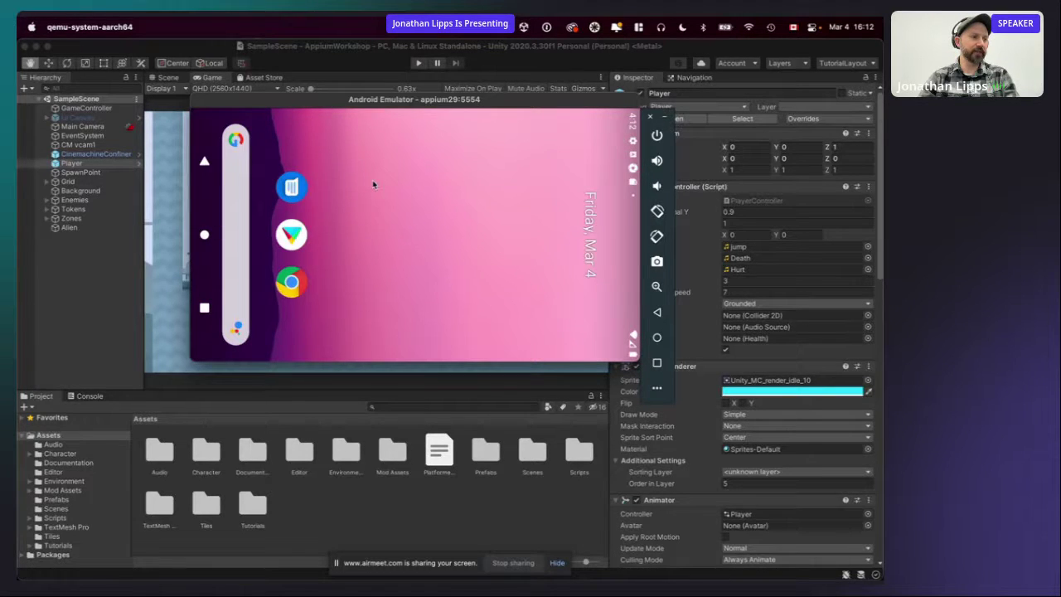
Return to the Unity editor, open the Build Settings and select Android as the platform.
click(85, 266)
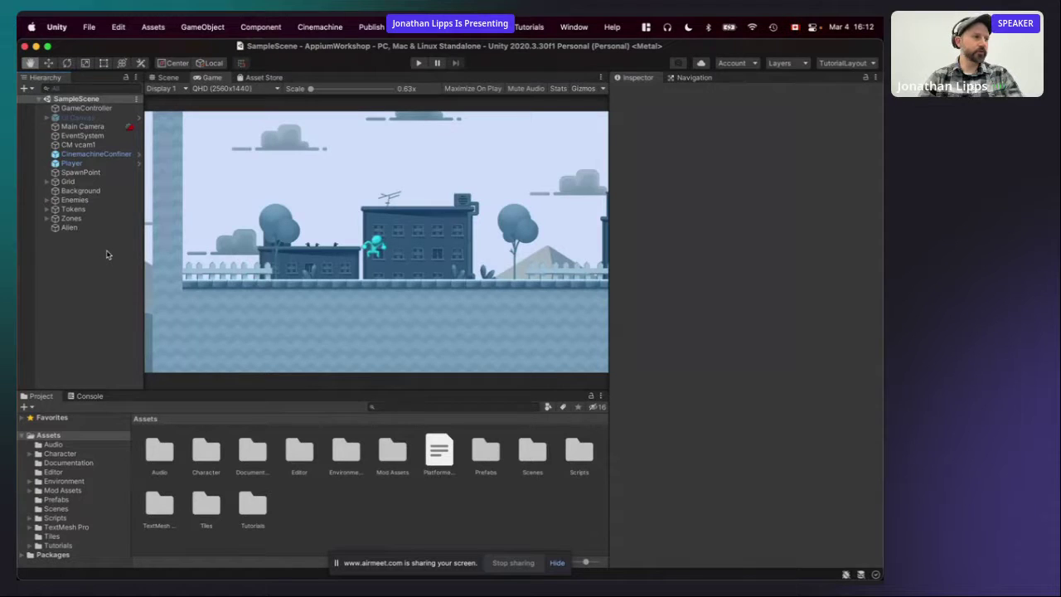
click(92, 25)
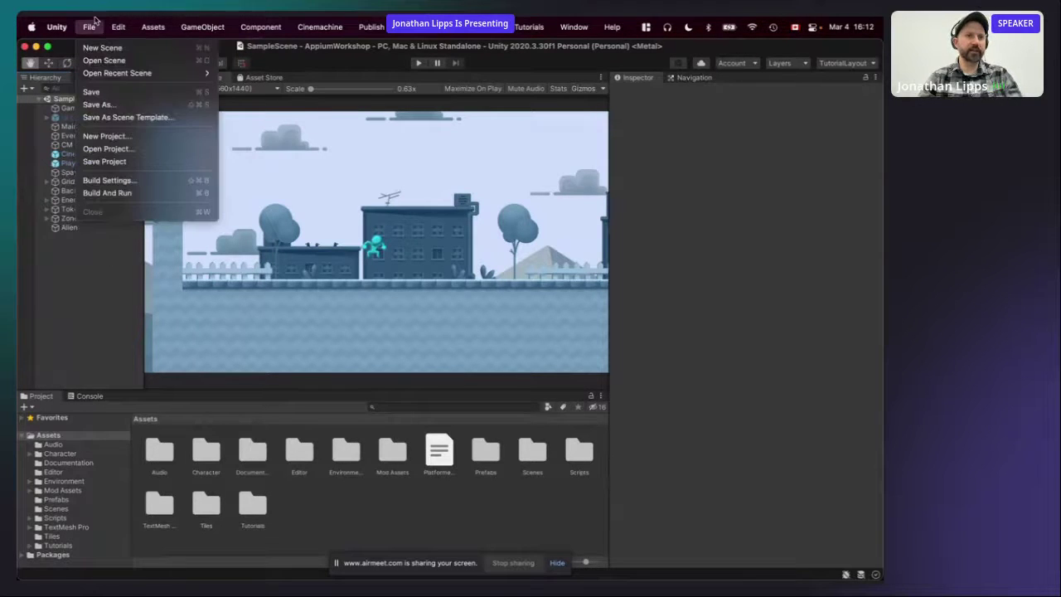
click(145, 181)
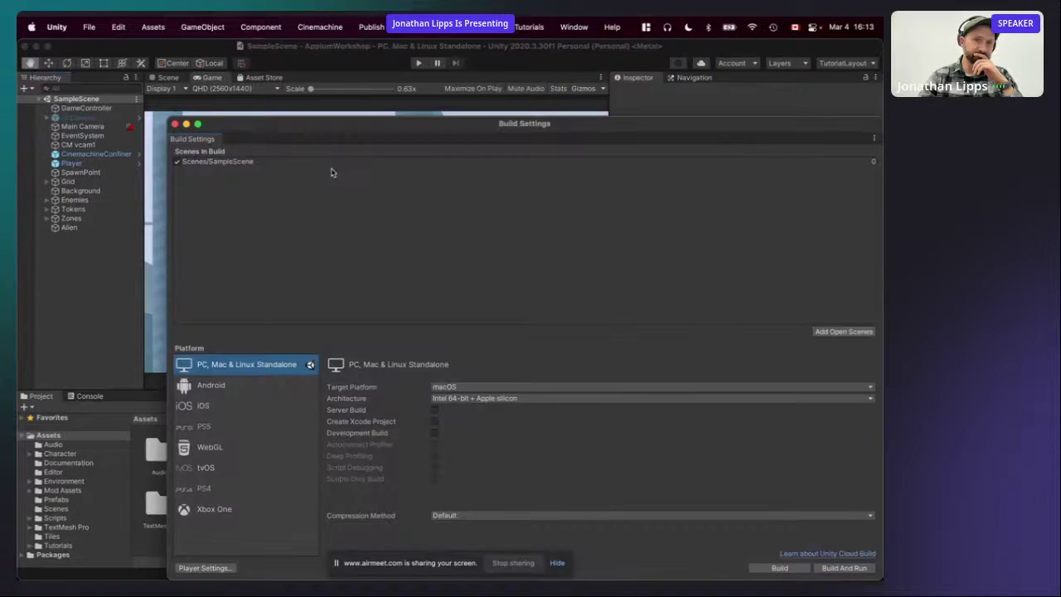
drag(234, 84, 251, 76)
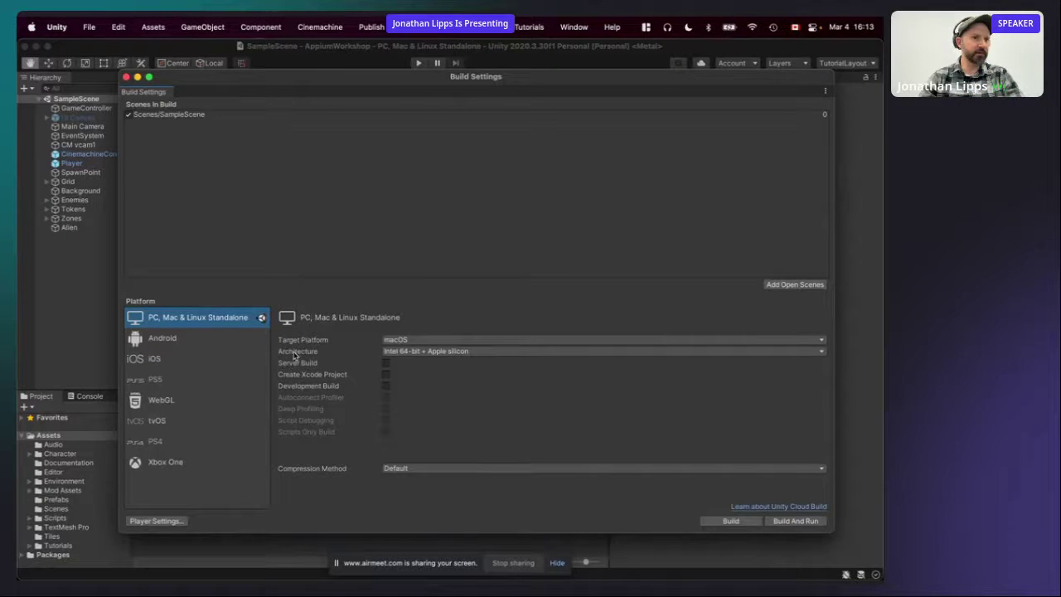
click(193, 342)
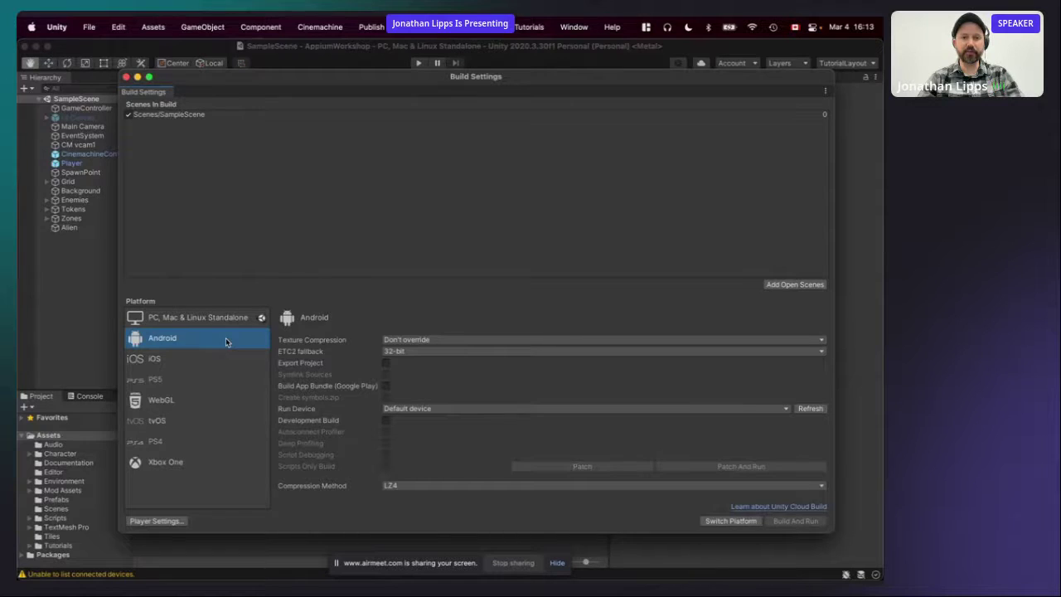
click(221, 321)
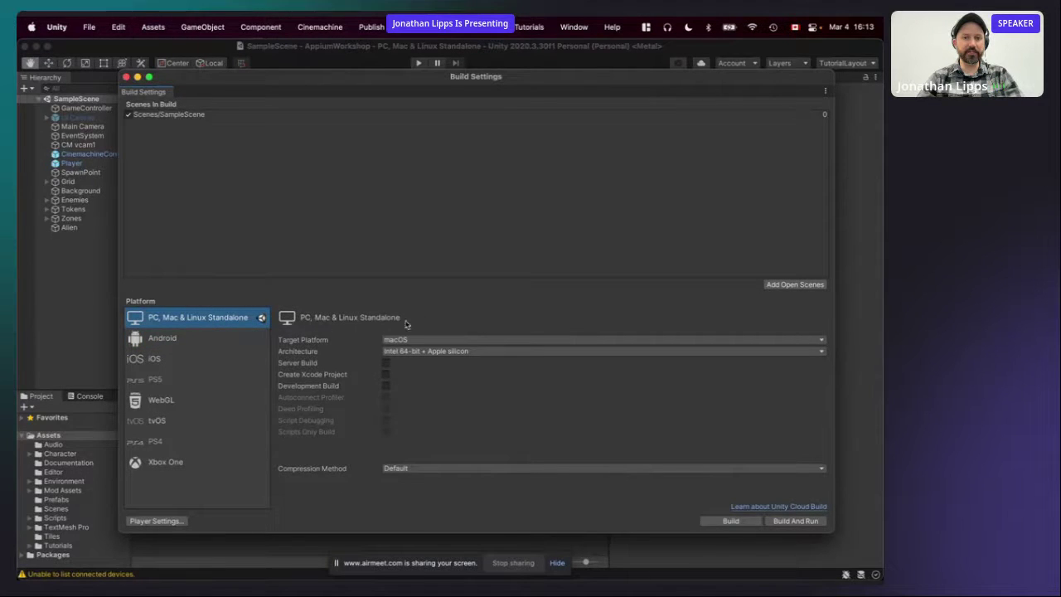
click(202, 339)
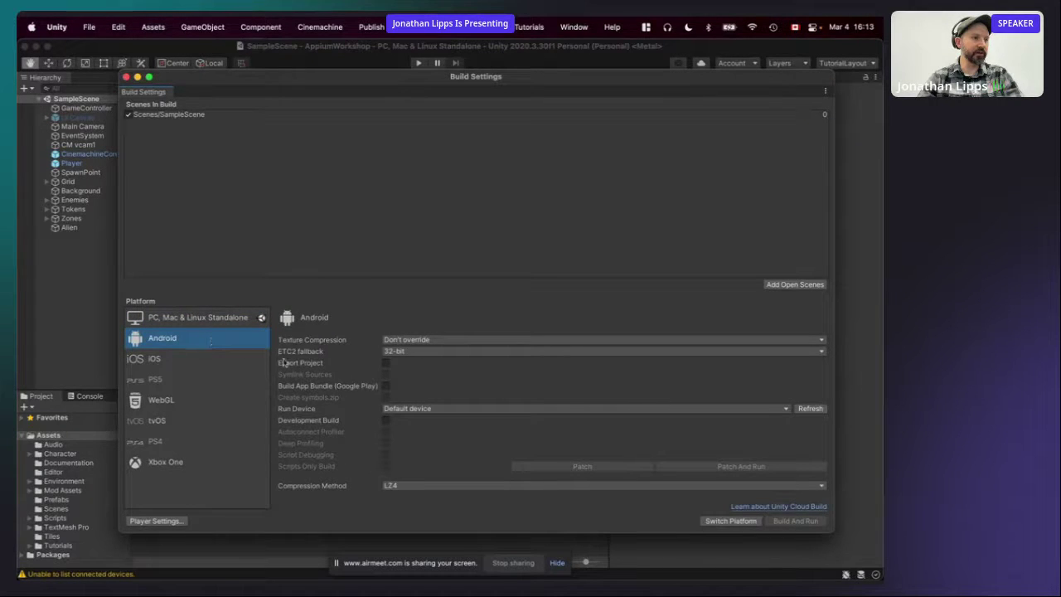
Refresh the Android run devices and check the list for the emulator, keeping Default device selected.
click(417, 408)
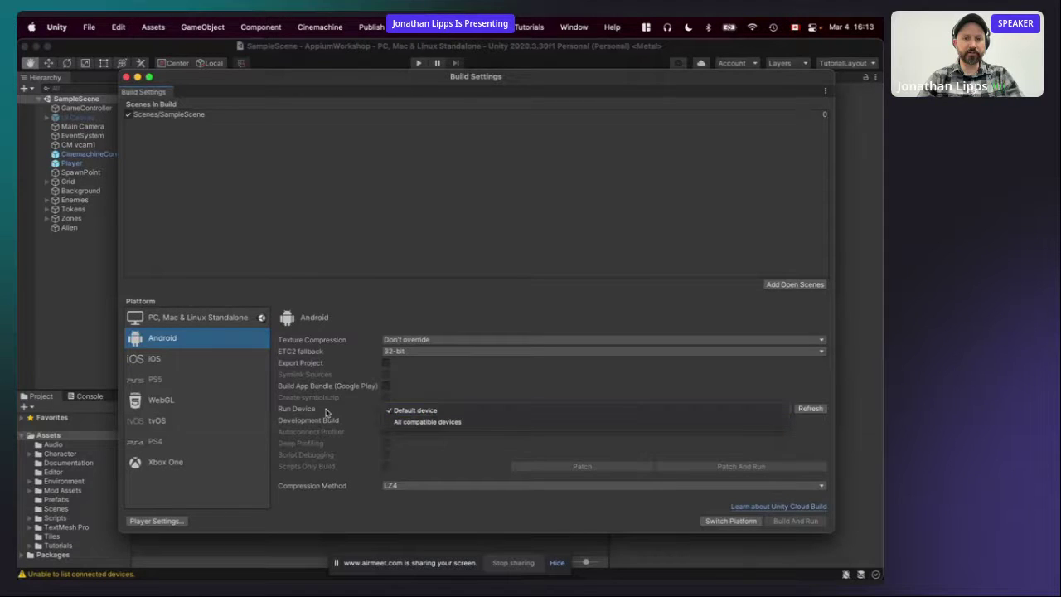
click(694, 397)
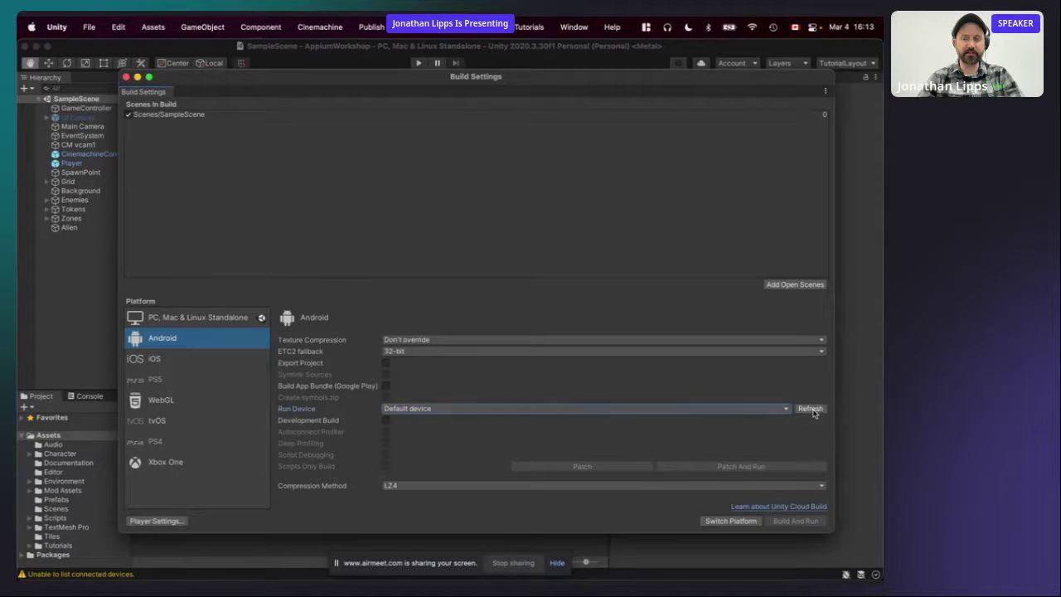
click(811, 410)
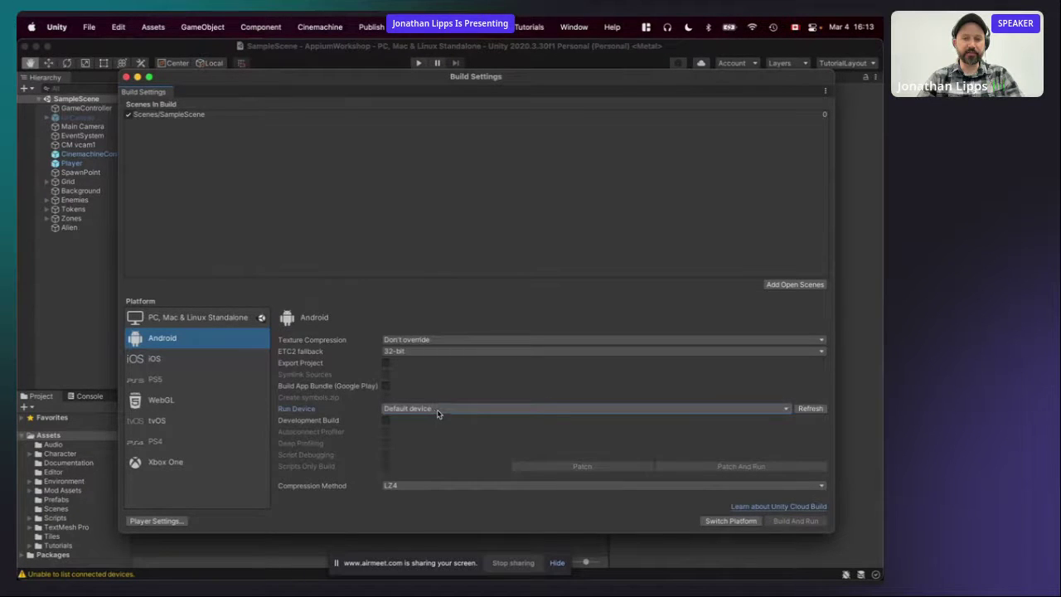
click(438, 409)
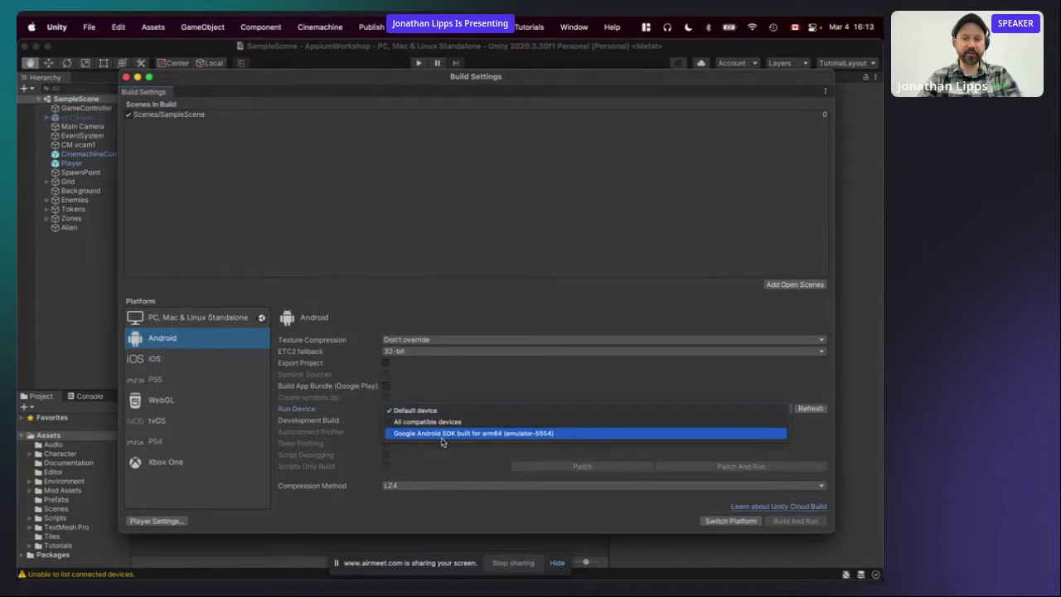
click(444, 400)
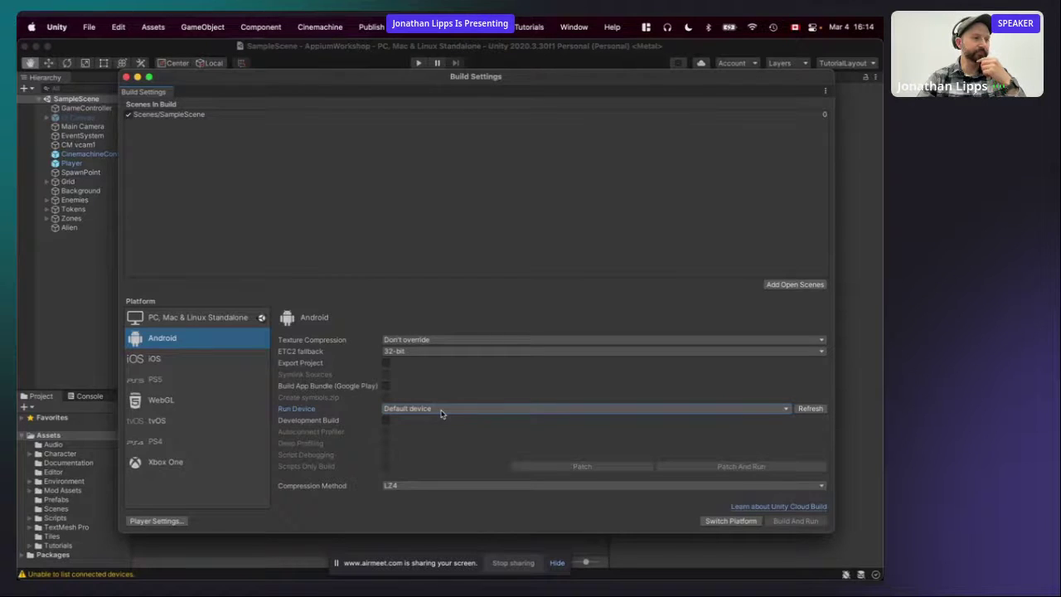
Enable Development Build and switch the project's build platform to Android.
click(385, 421)
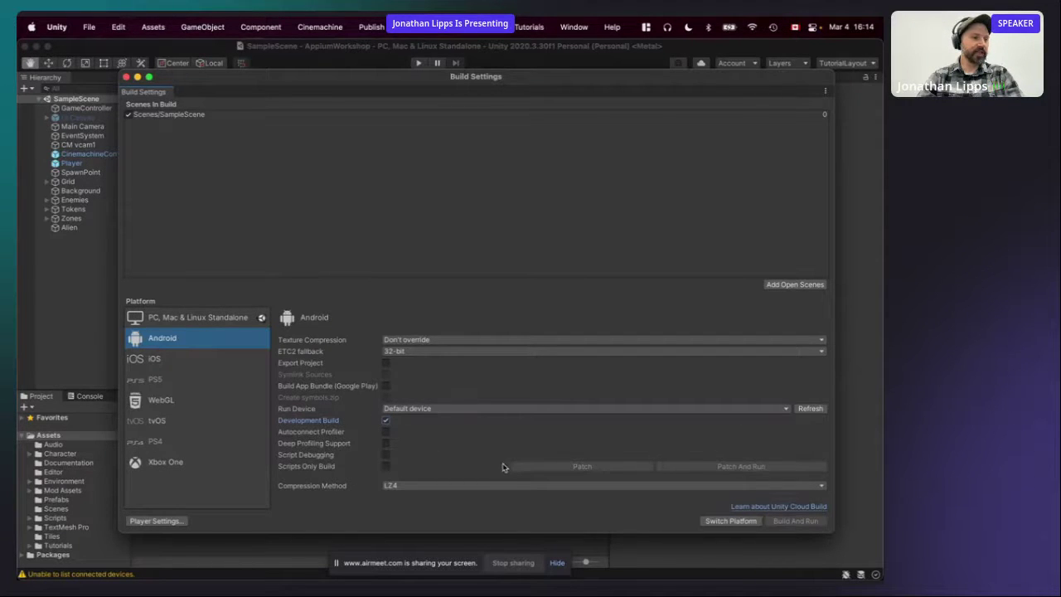
click(731, 522)
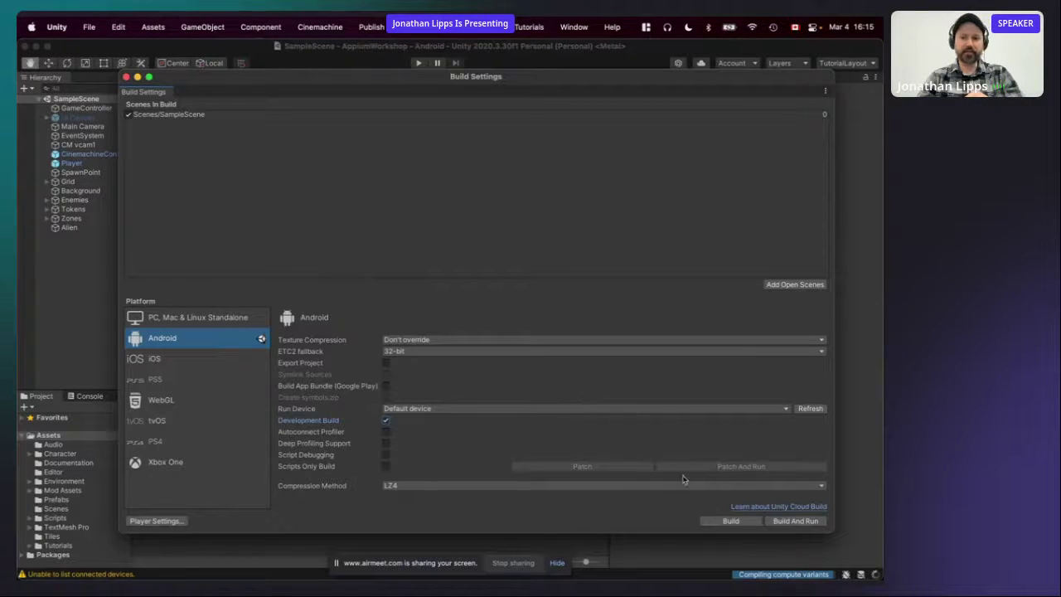
click(784, 521)
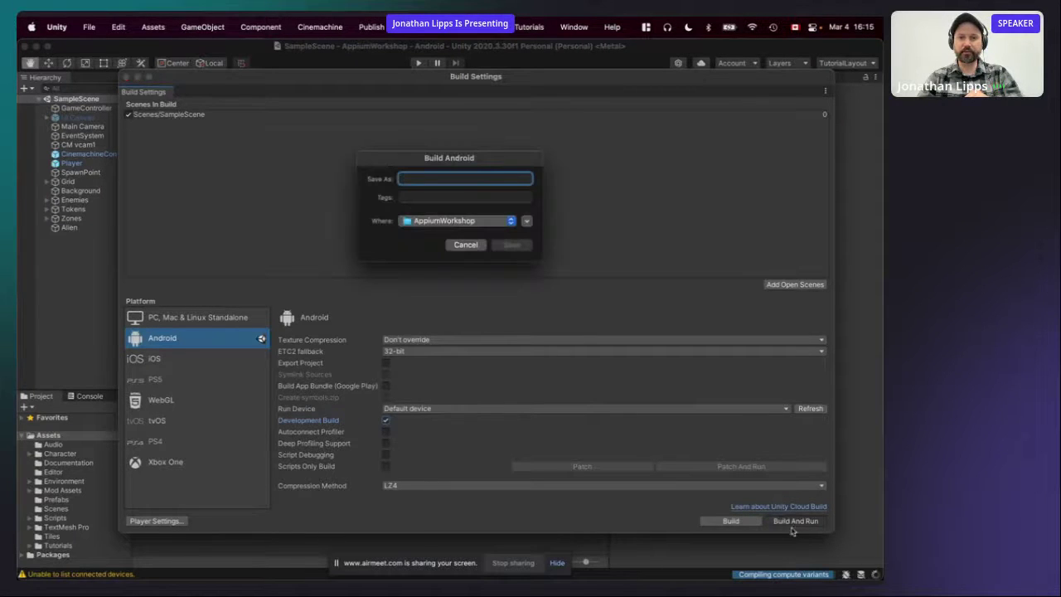
click(527, 221)
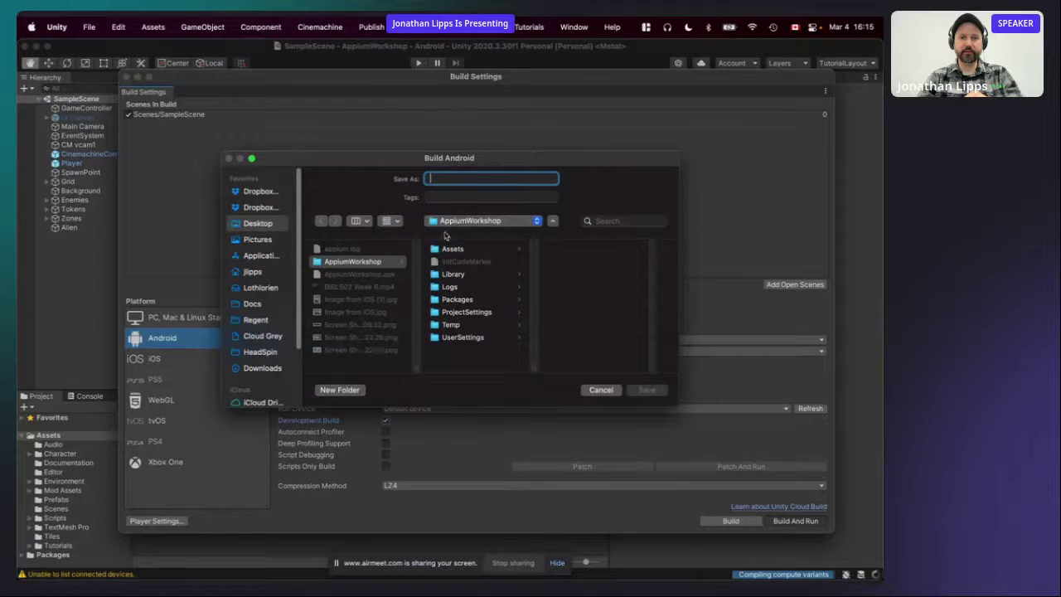
click(600, 391)
Try to build and run the Android game, saving the package as AppiumWorkshop.apk in the AppiumWorkshop folder.
click(793, 521)
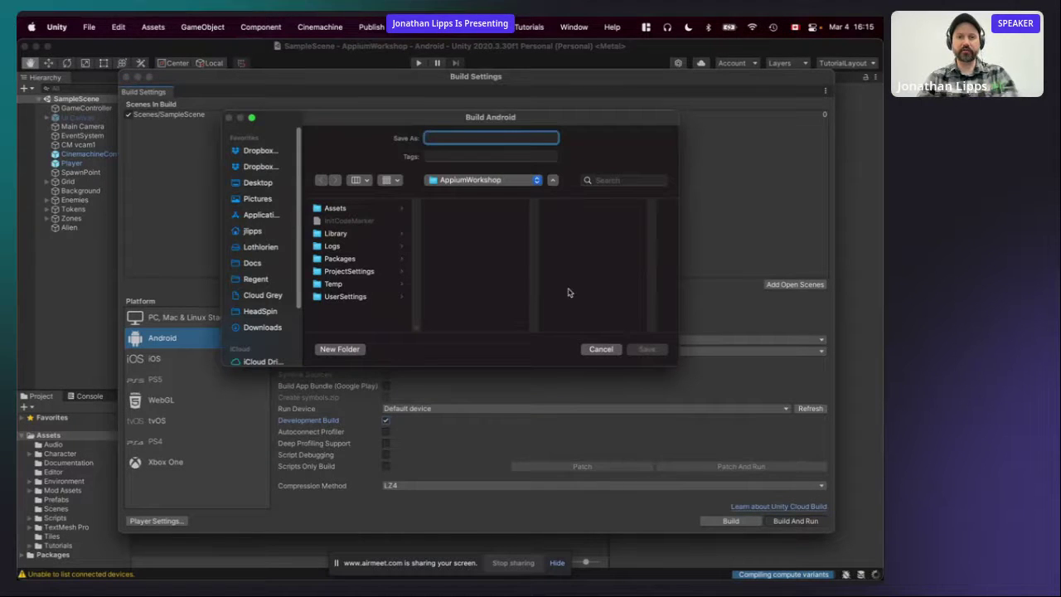
text(AppiumWo)
key(BackSpace)
key(BackSpace)
key(BackSpace)
key(BackSpace)
key(BackSpace)
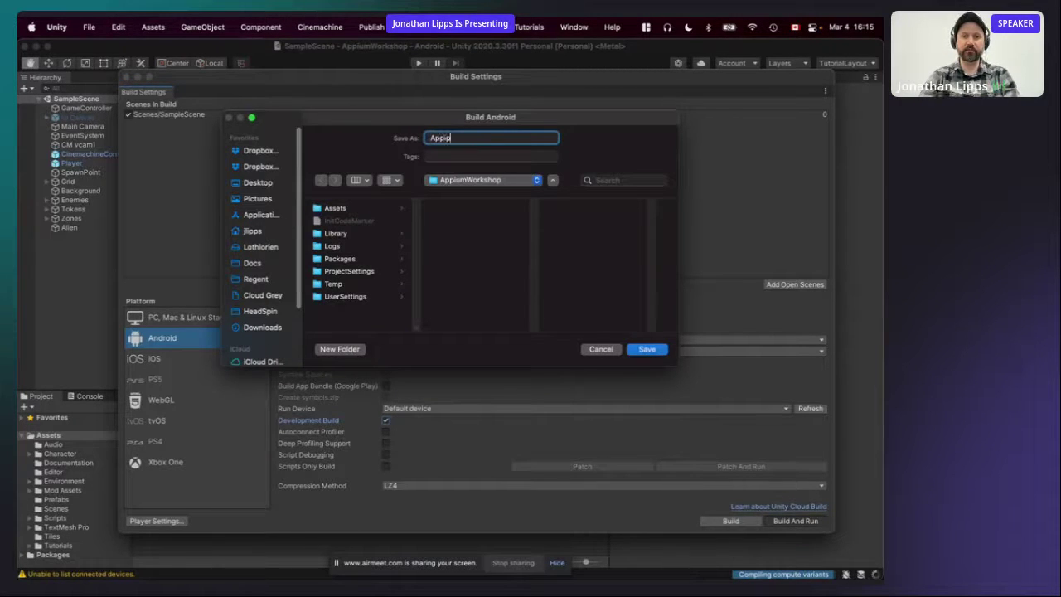
text(iumWorkshop.apk)
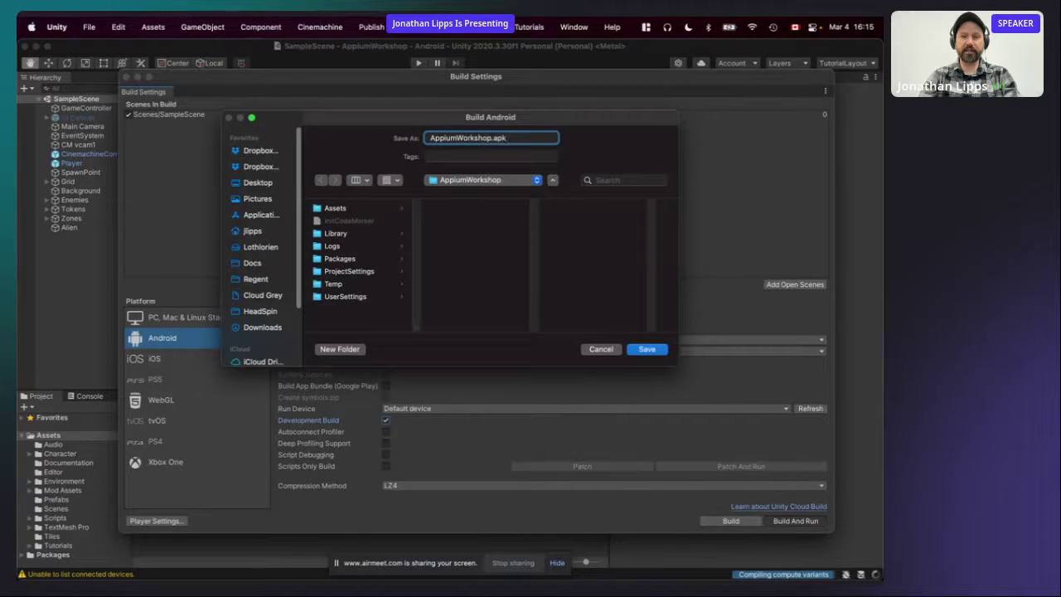
key(Return)
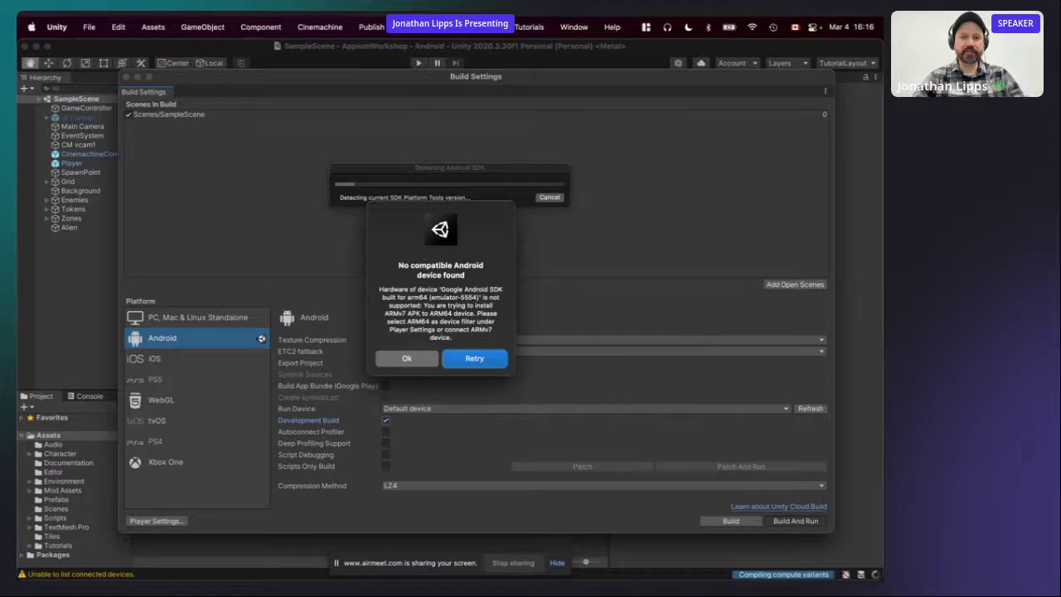
click(418, 362)
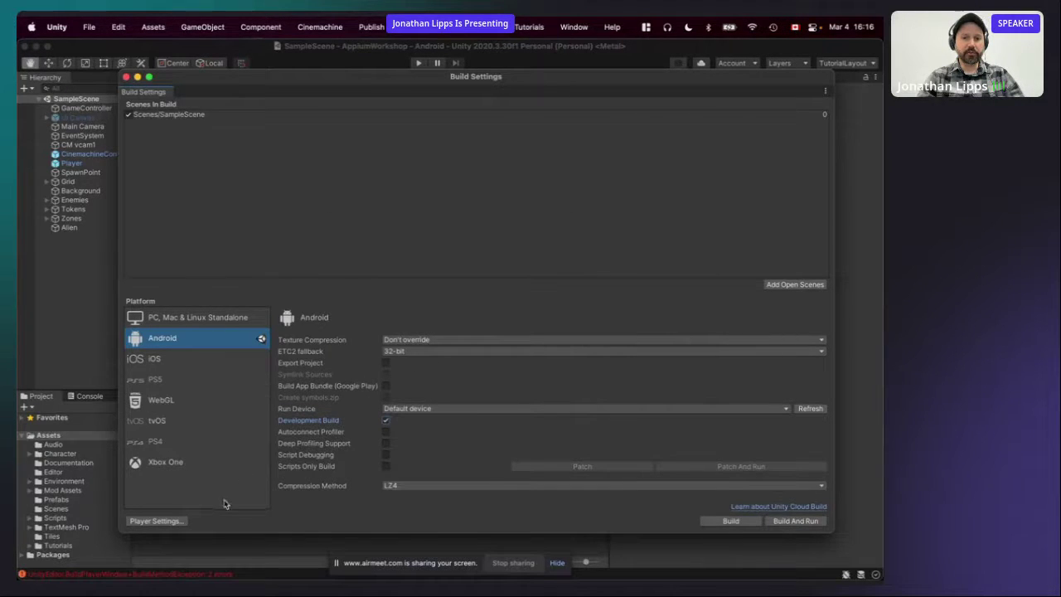
Open the Android Player settings and set the Scripting Backend under Other Settings to IL2CPP.
click(173, 522)
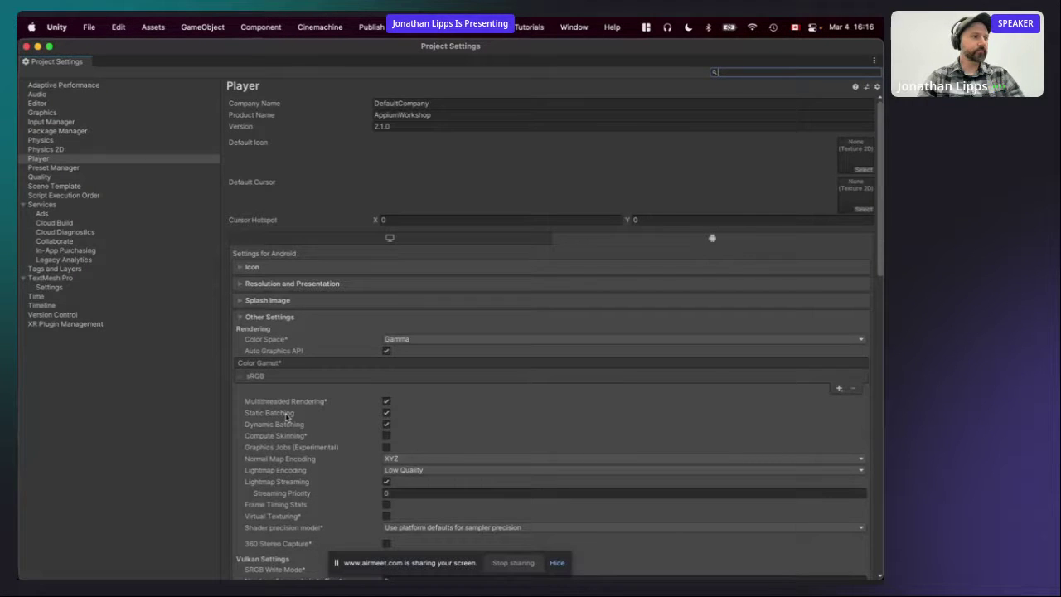
click(82, 161)
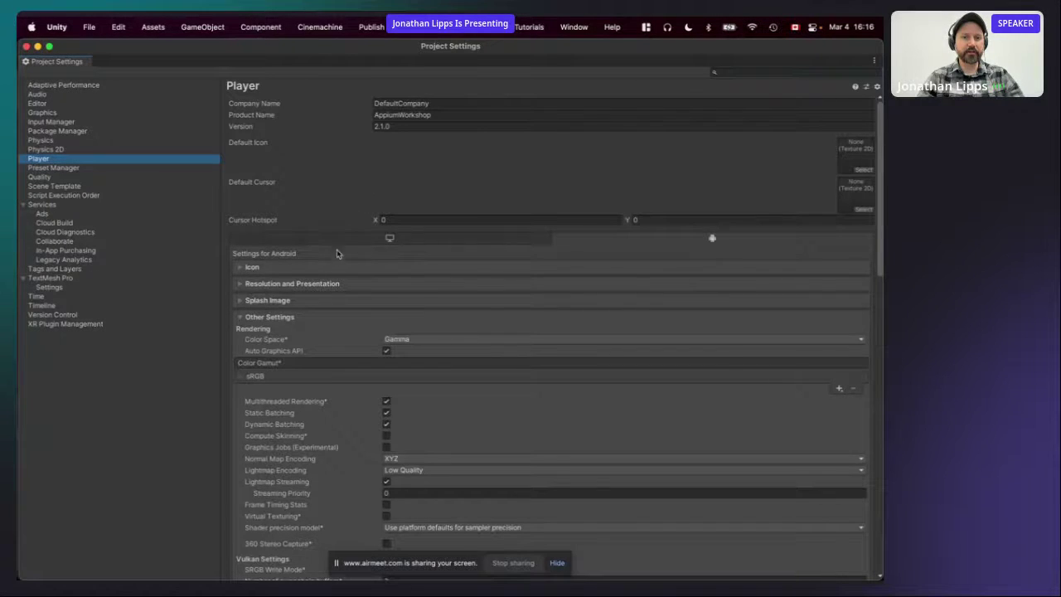
scroll(336, 264, down, 2)
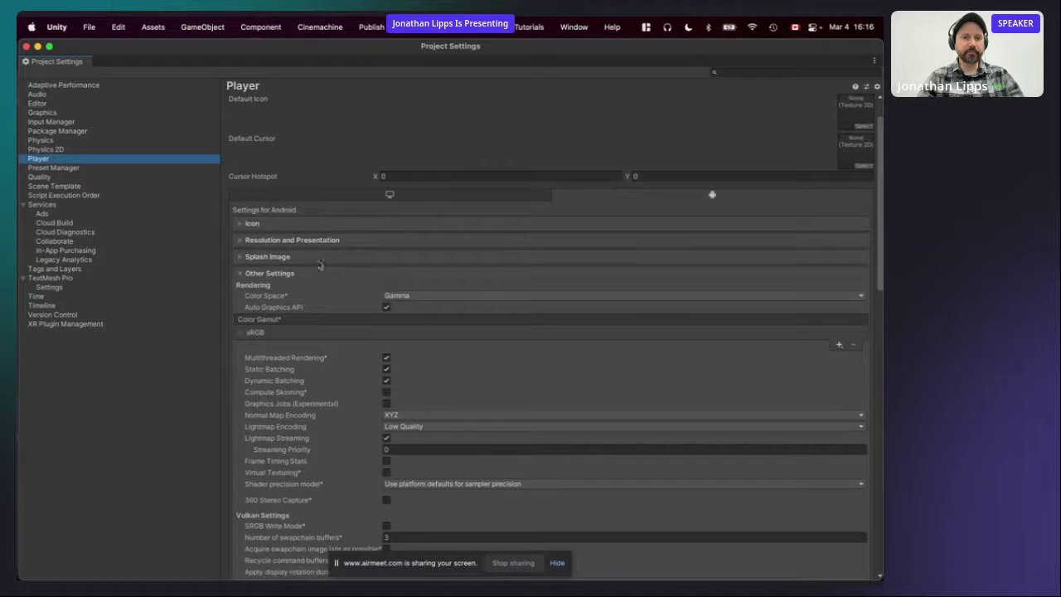
click(251, 274)
click(246, 317)
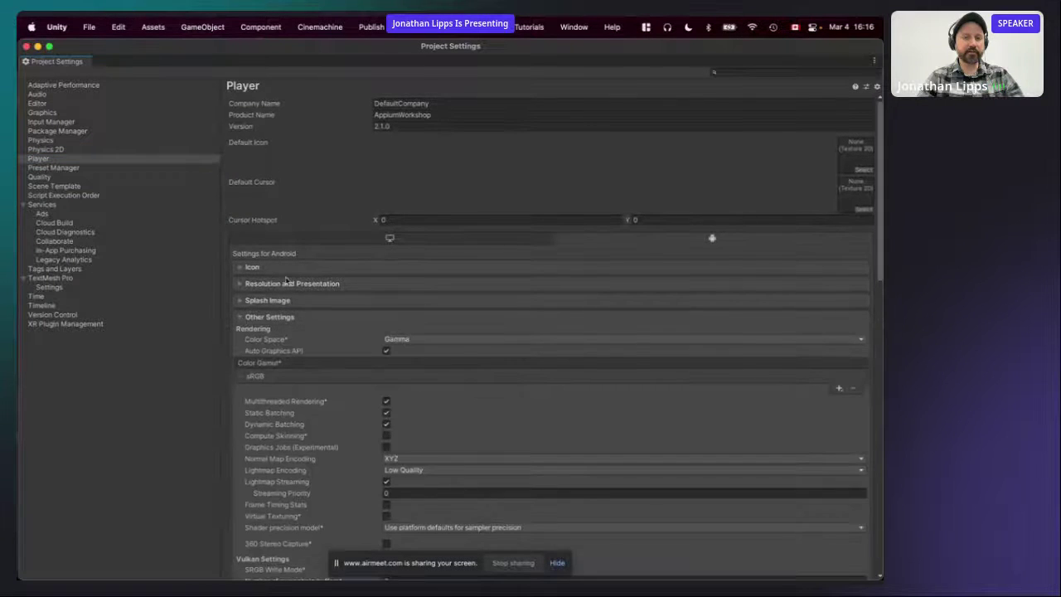
scroll(282, 339, down, 5)
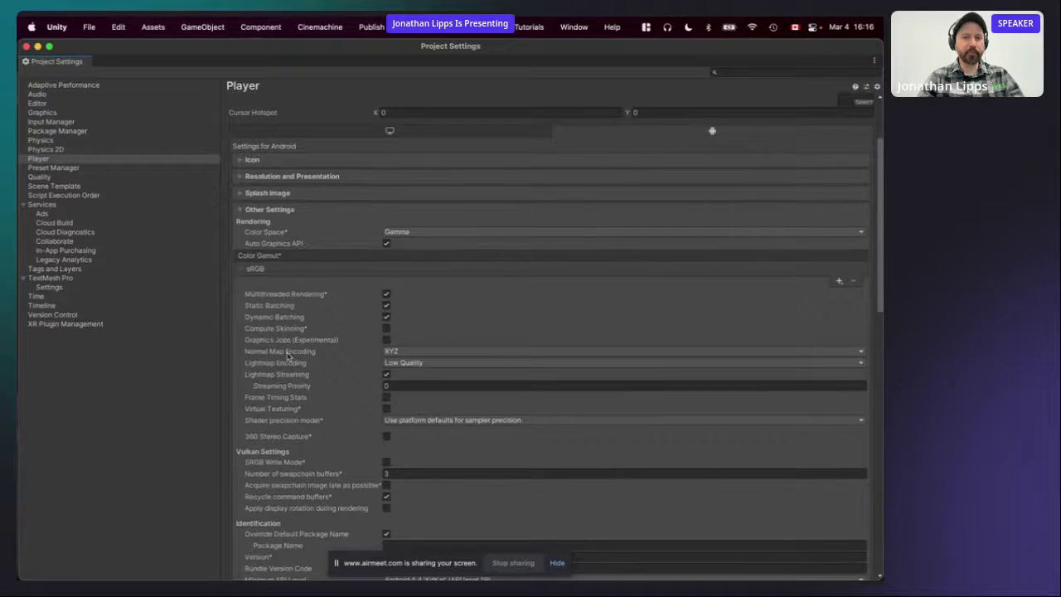
scroll(289, 355, down, 14)
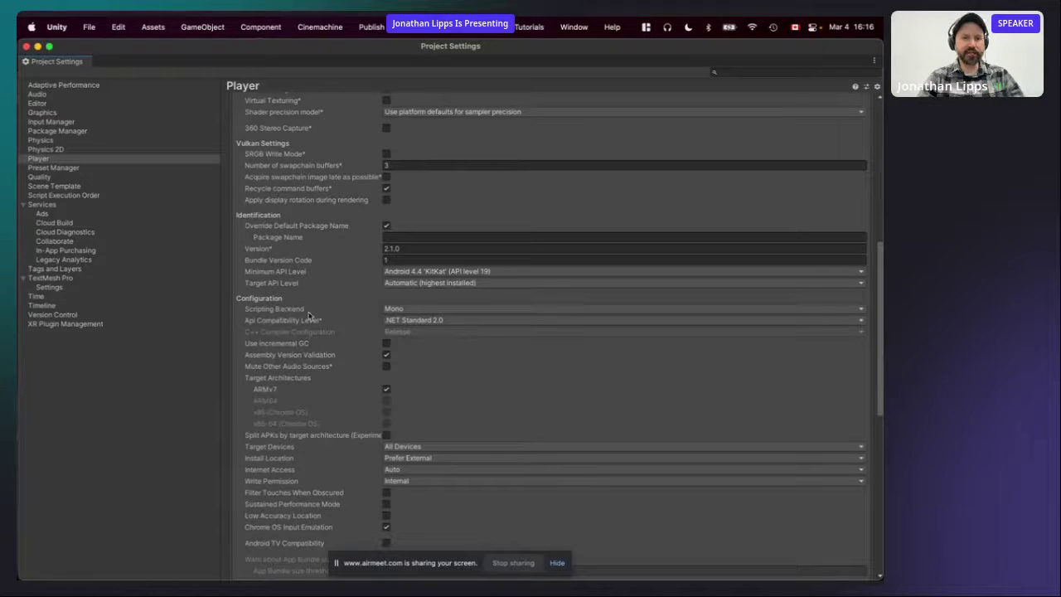
click(458, 309)
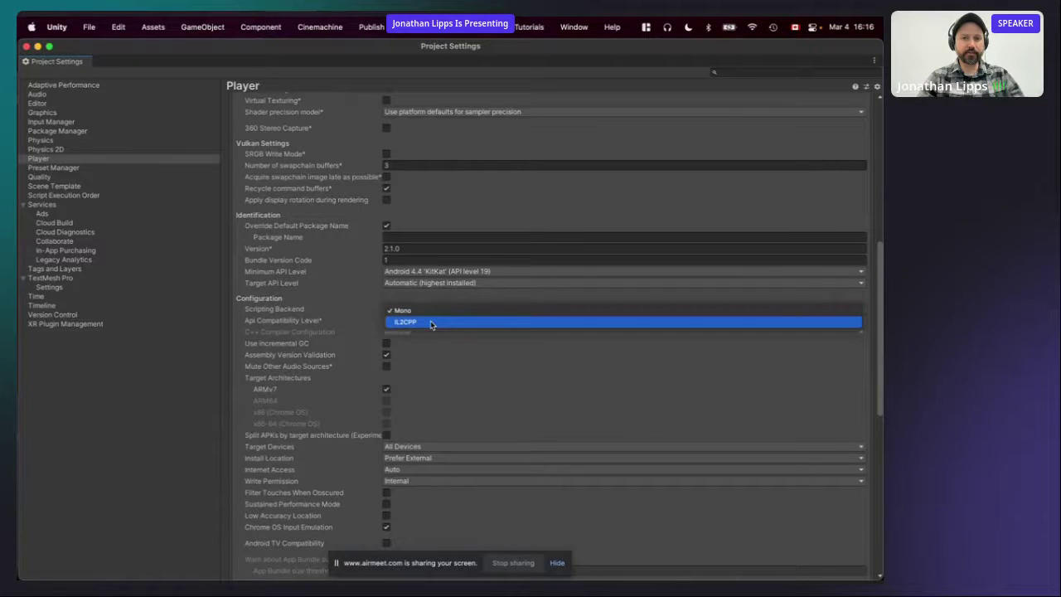
click(430, 323)
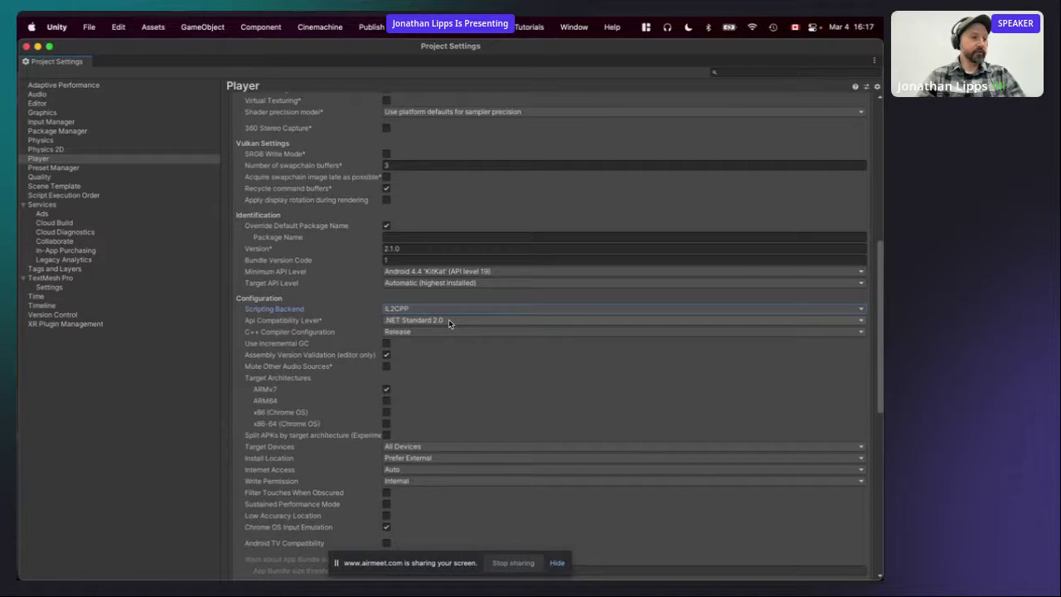
Keep .NET Standard 2.0 as the API compatibility level, enable only ARM64 as target architecture, and close the Project Settings.
click(449, 319)
click(469, 349)
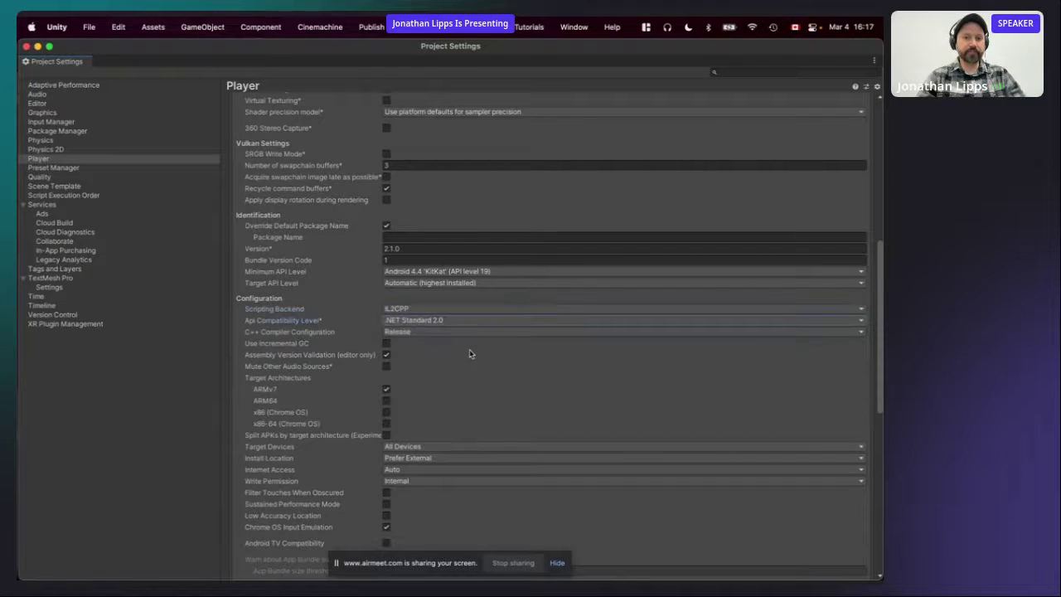
click(387, 401)
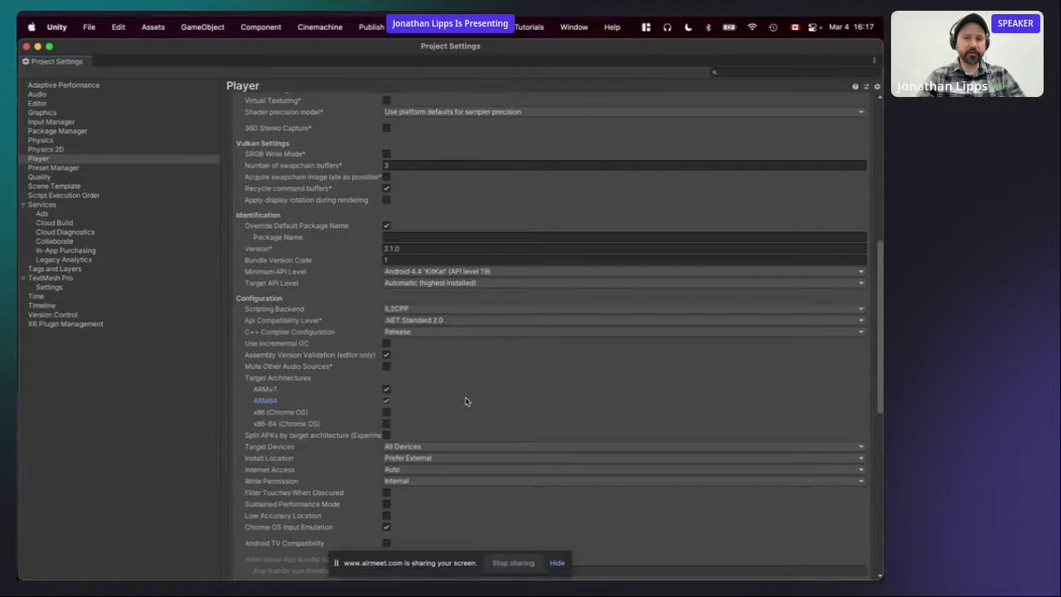
click(386, 401)
click(387, 389)
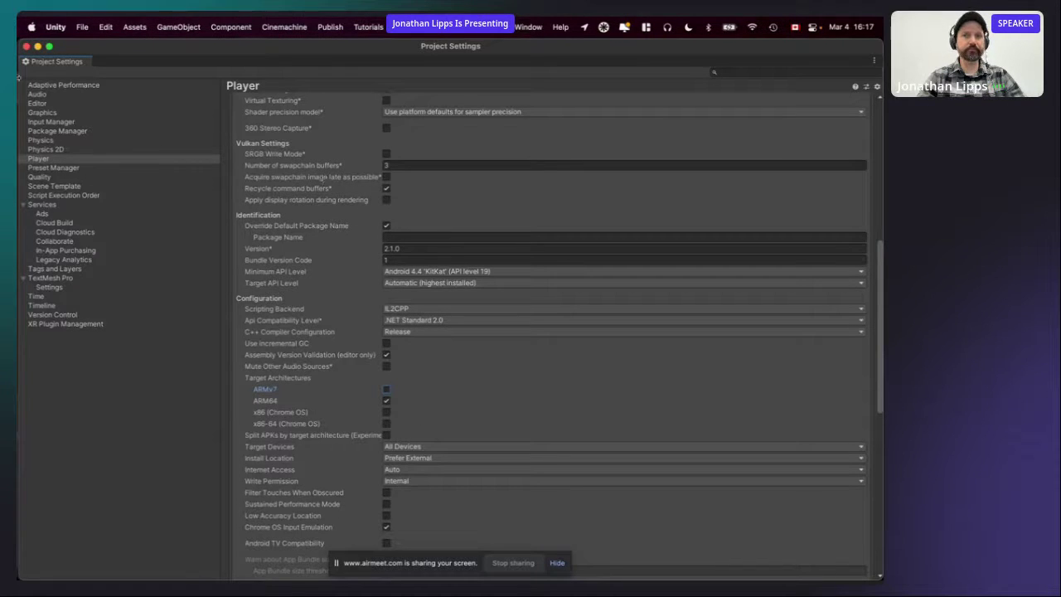
click(26, 46)
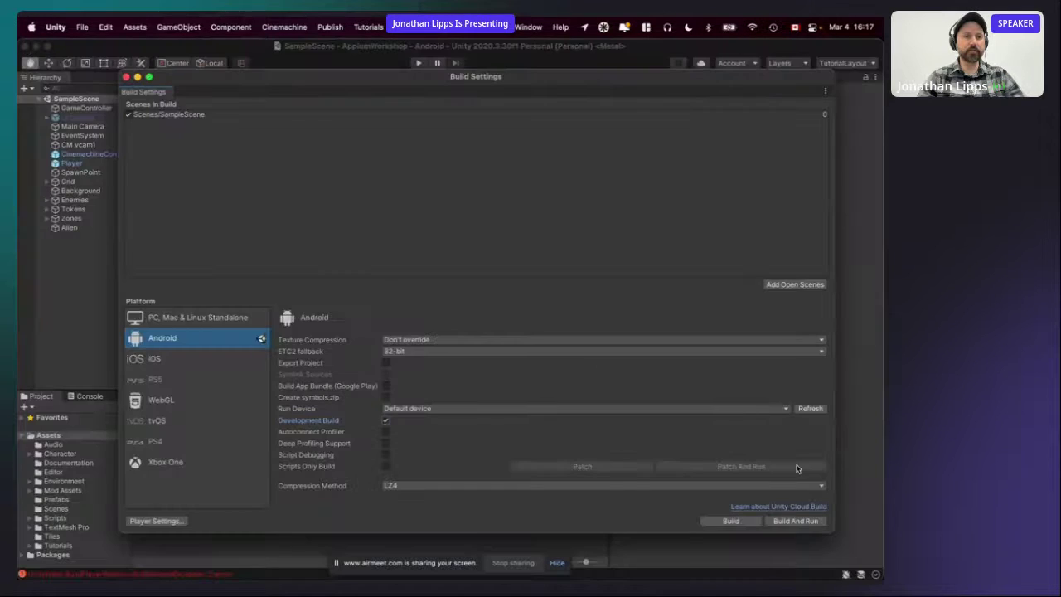
Build and run the Android game, saving the package as AppiumWorkshop.apk in the AppiumWorkshop folder.
click(796, 522)
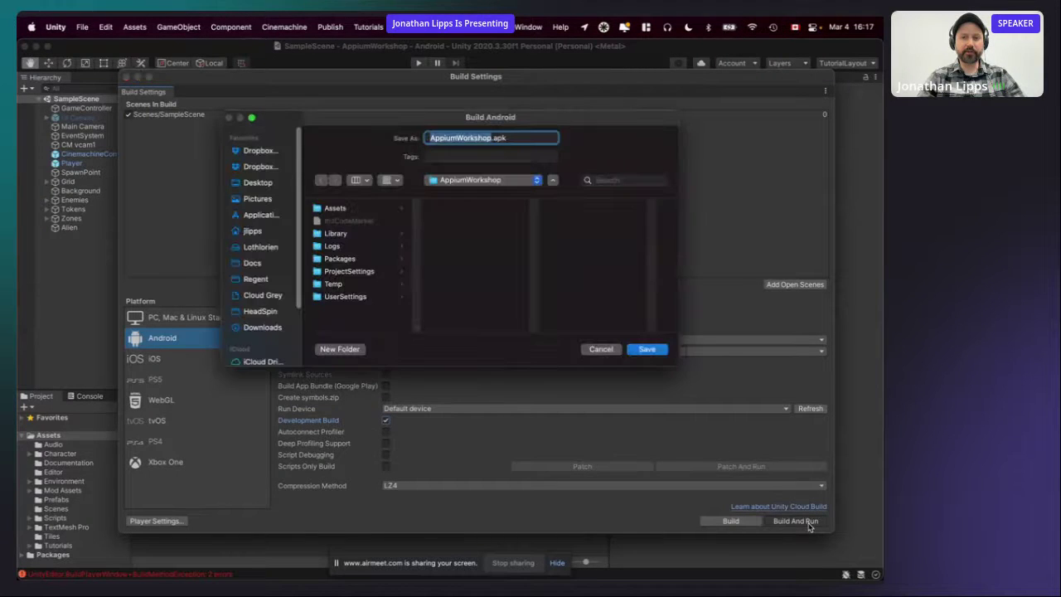
click(659, 351)
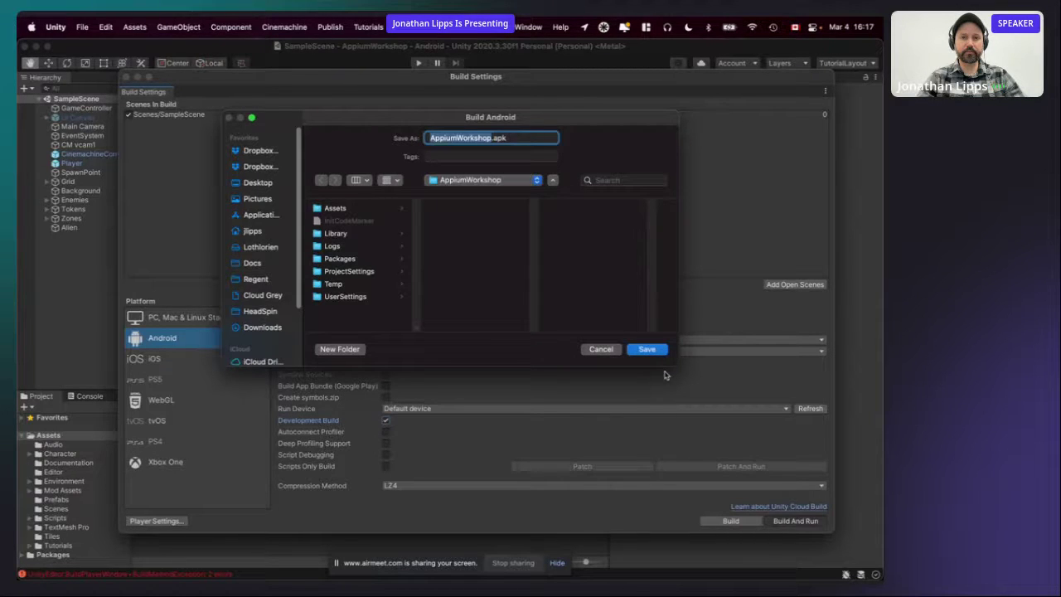
click(649, 351)
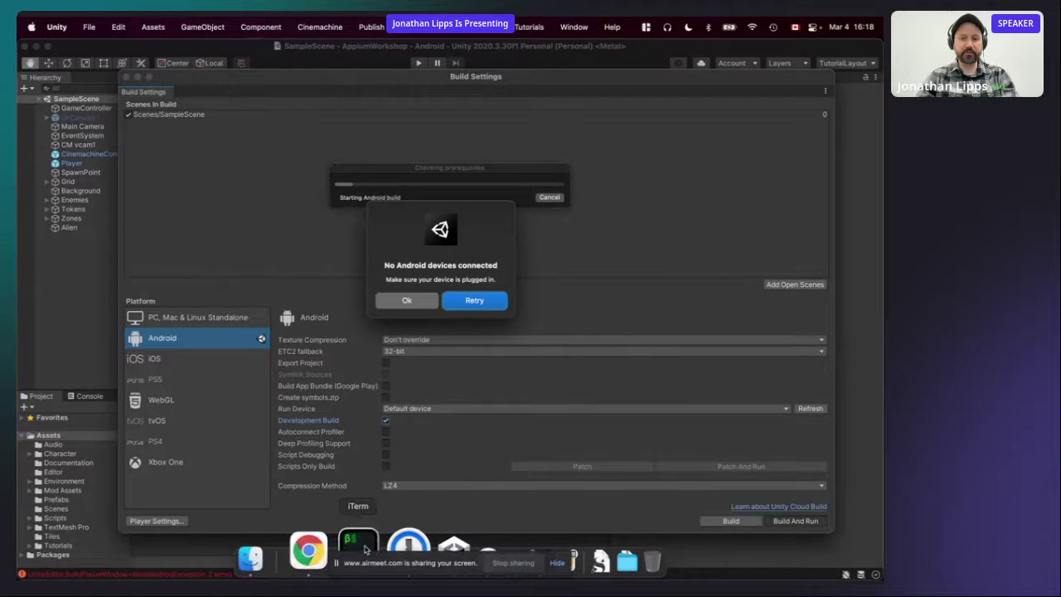
Switch to iTerm and list the attached Android devices with adb devices in a new terminal session.
click(358, 552)
key(super+2)
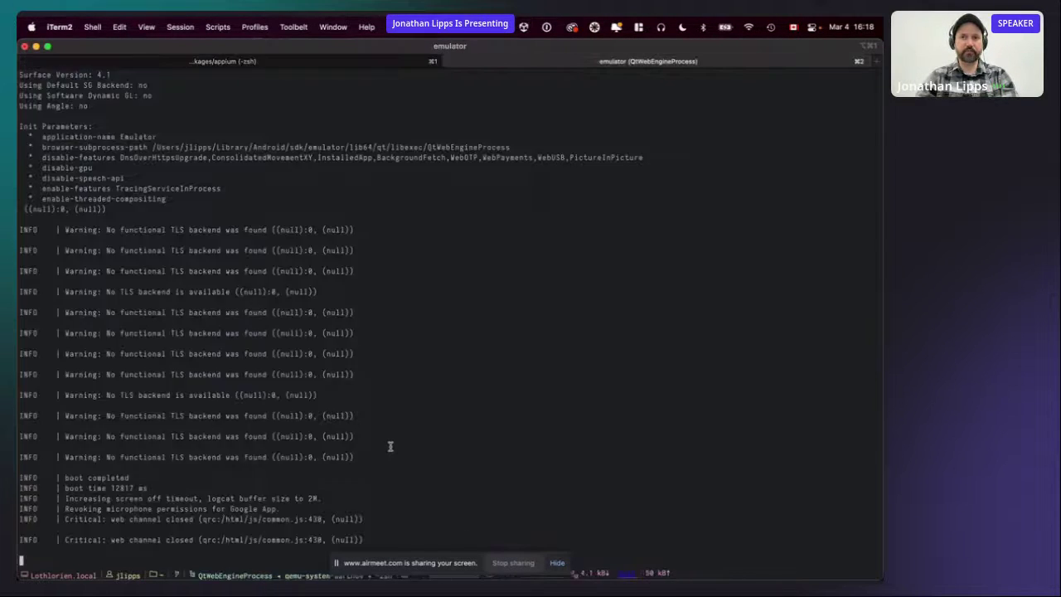
key(super+t)
text(adb devices)
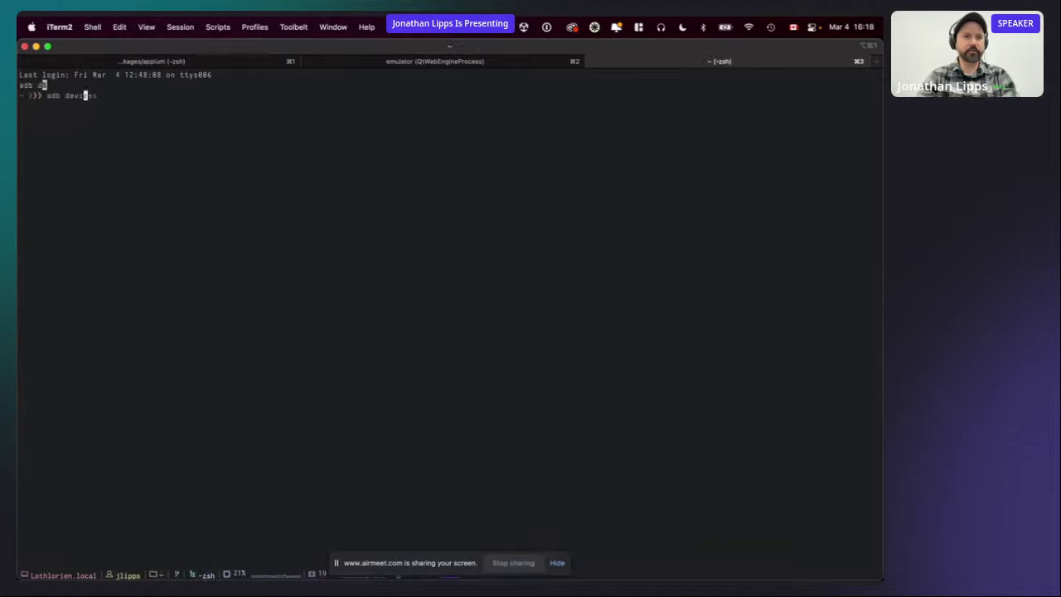
key(Return)
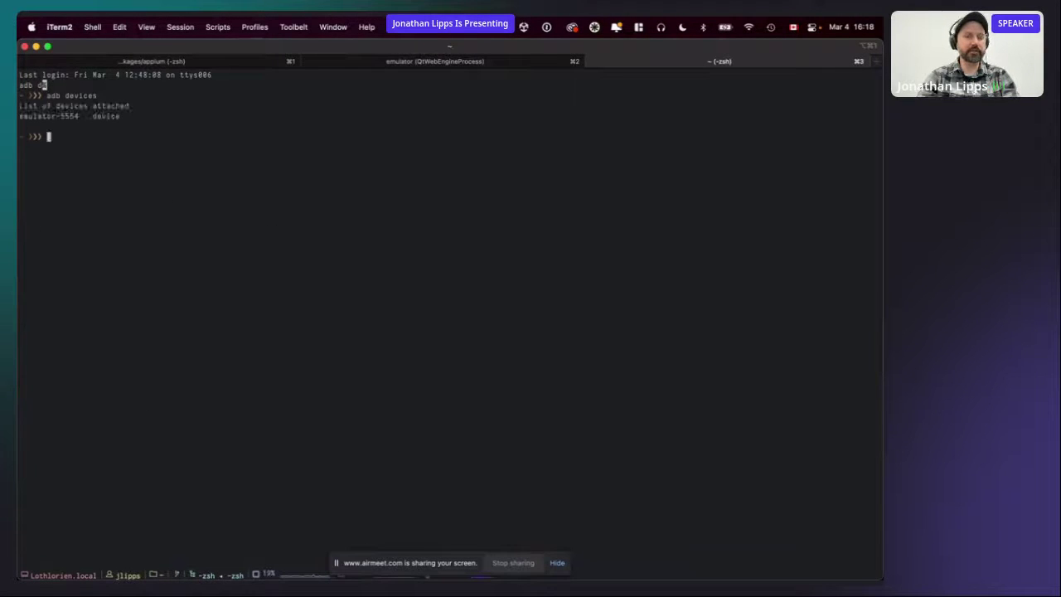
Return to Unity and retry the device connection so the Android build proceeds.
key(super+Tab)
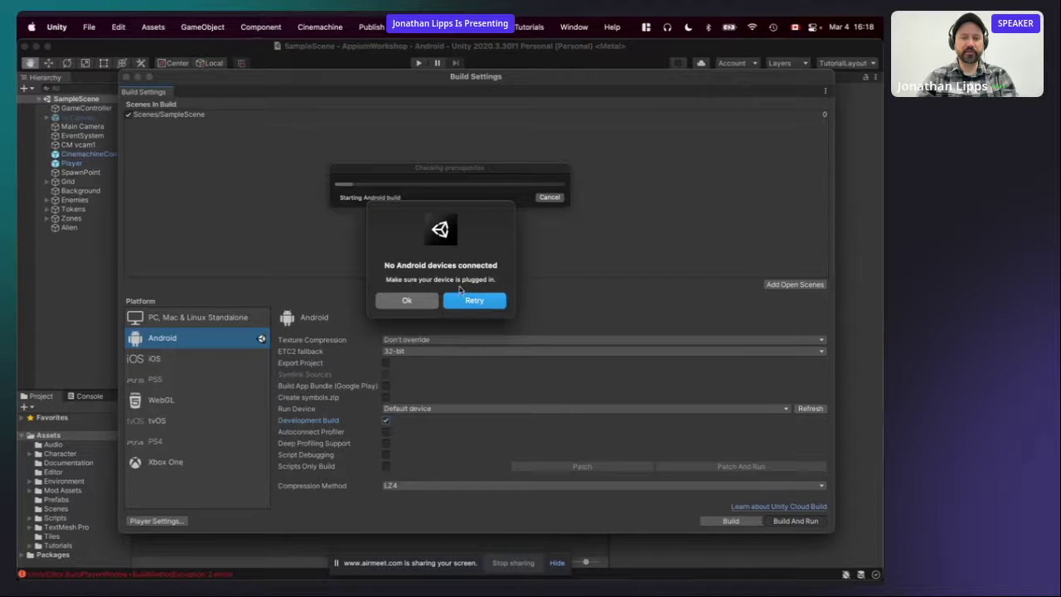
key(Return)
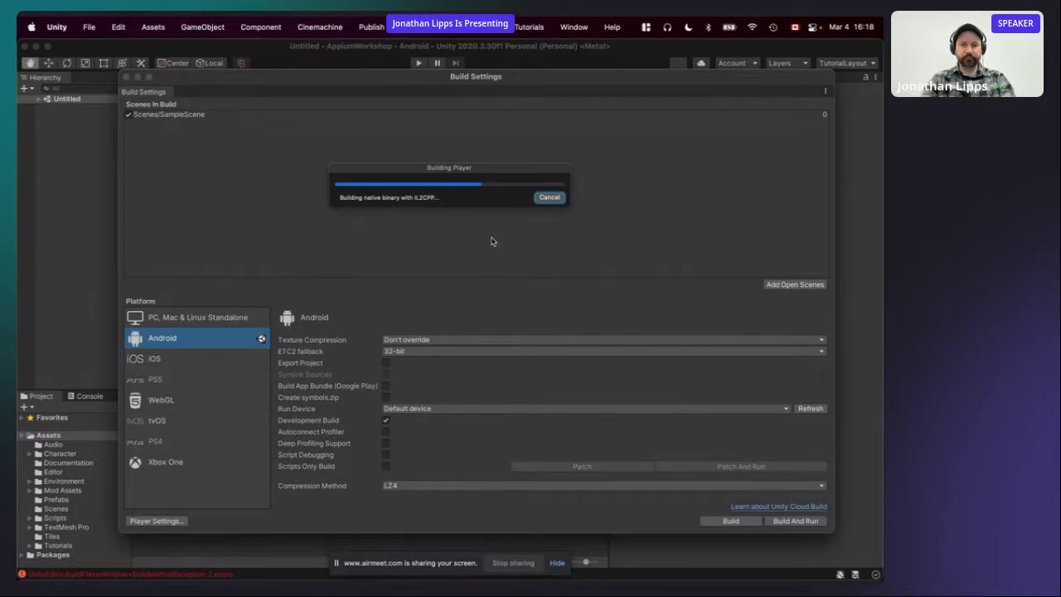
mouse_move(446, 572)
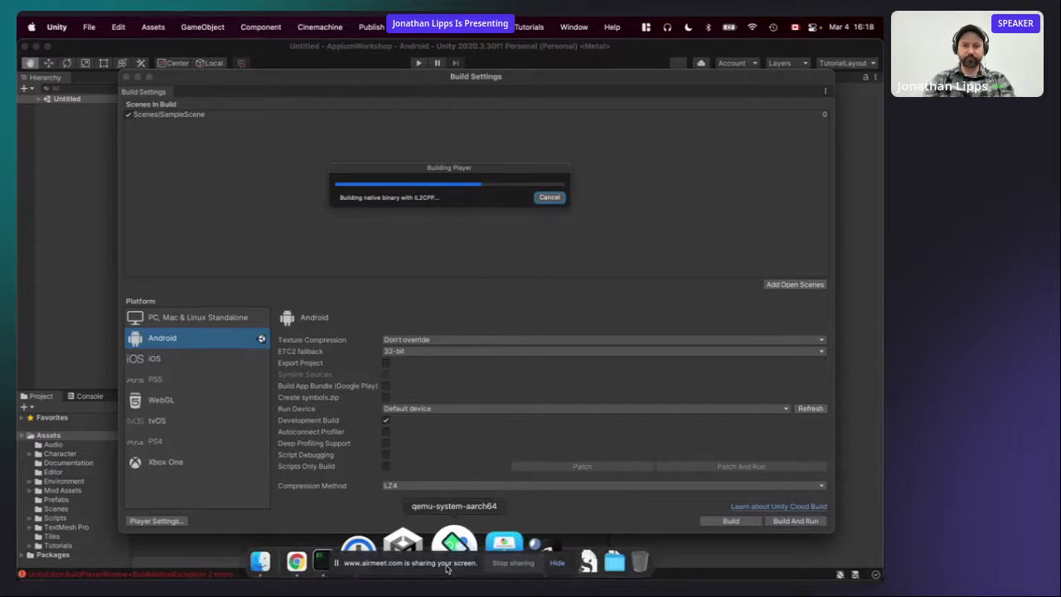
mouse_move(351, 547)
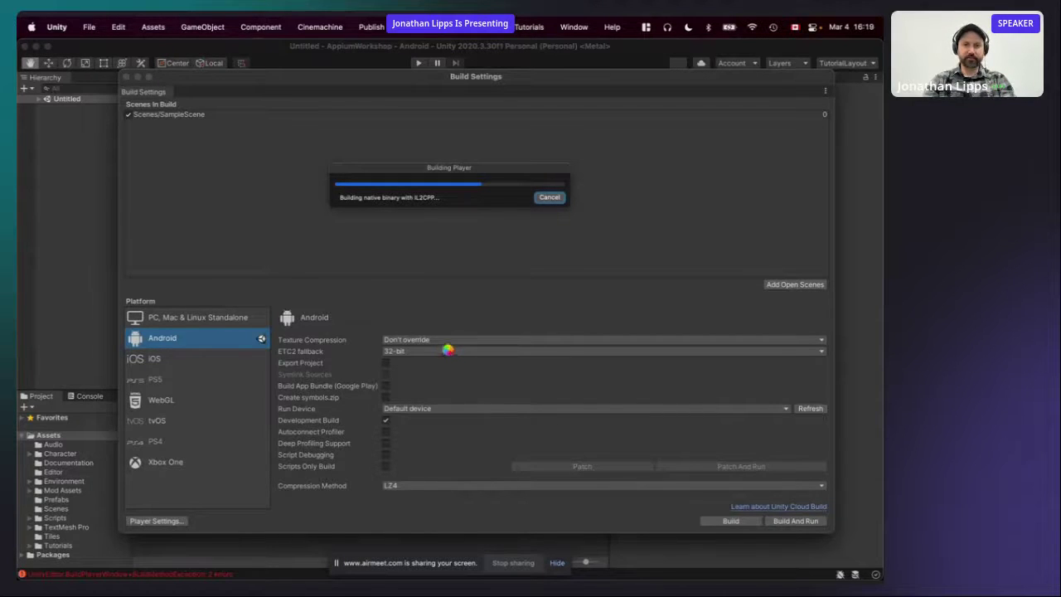
mouse_move(383, 578)
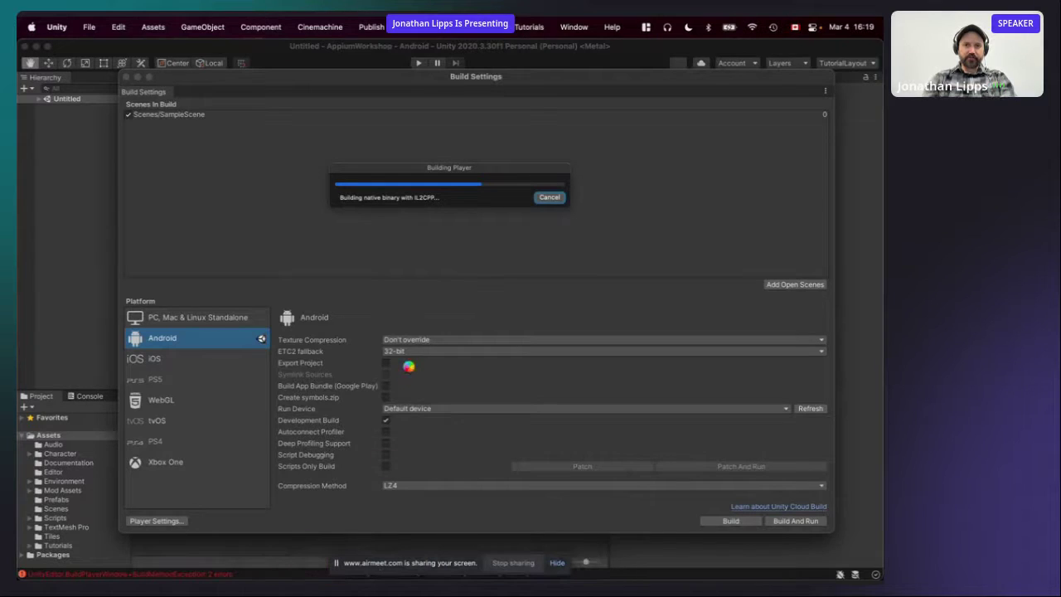
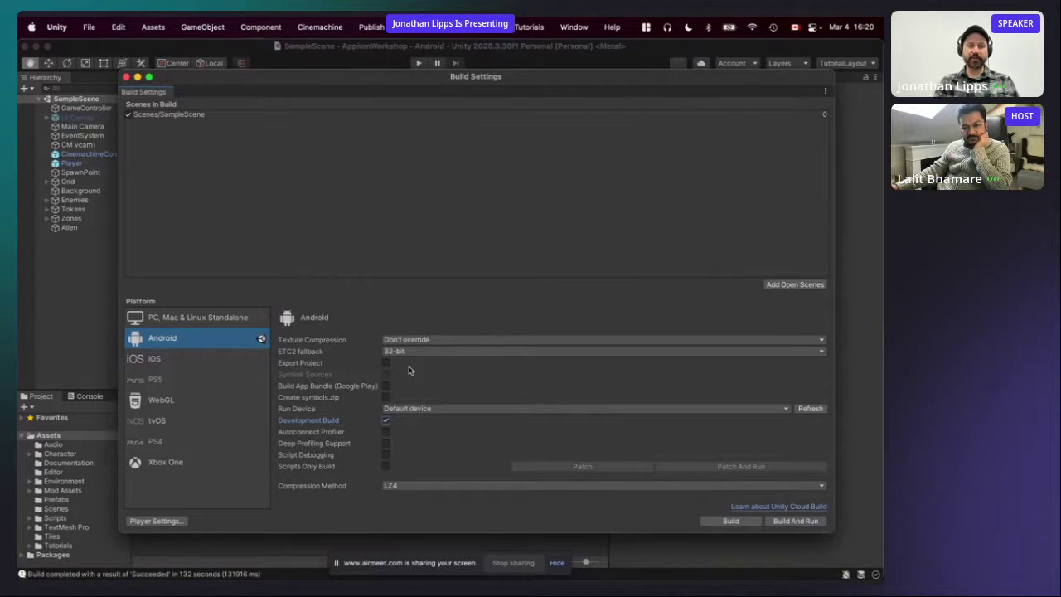
Bring the Android emulator forward to check whether the game is running, and return to Unity's Build Settings.
mouse_move(439, 564)
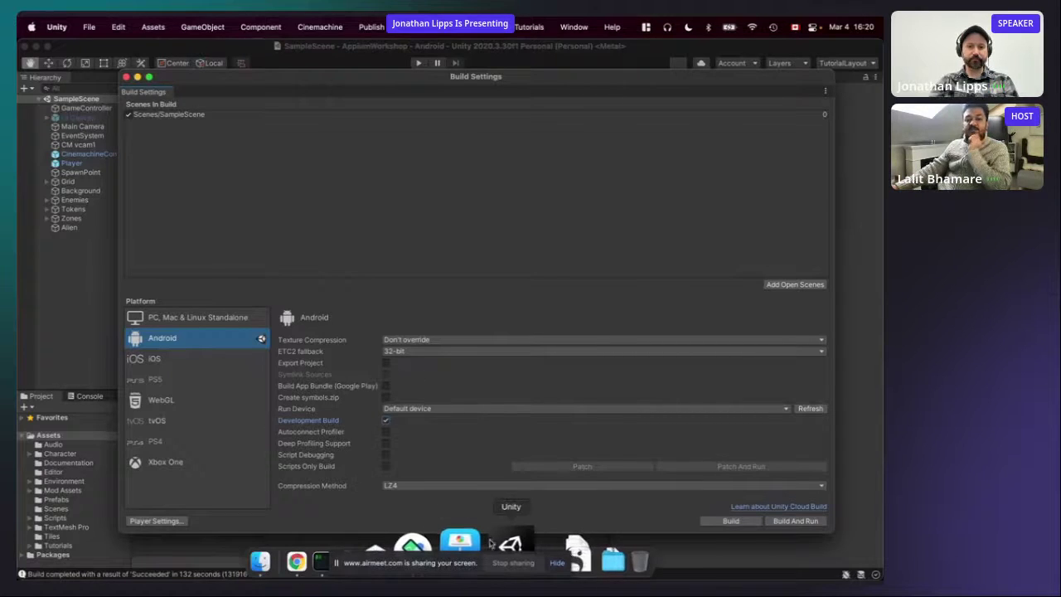
click(454, 543)
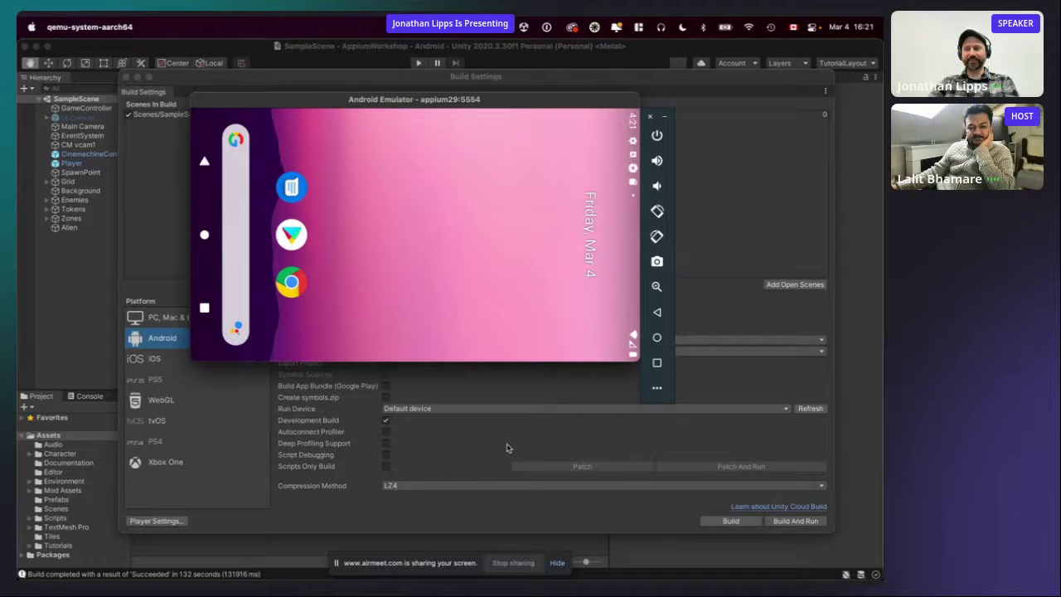
click(444, 444)
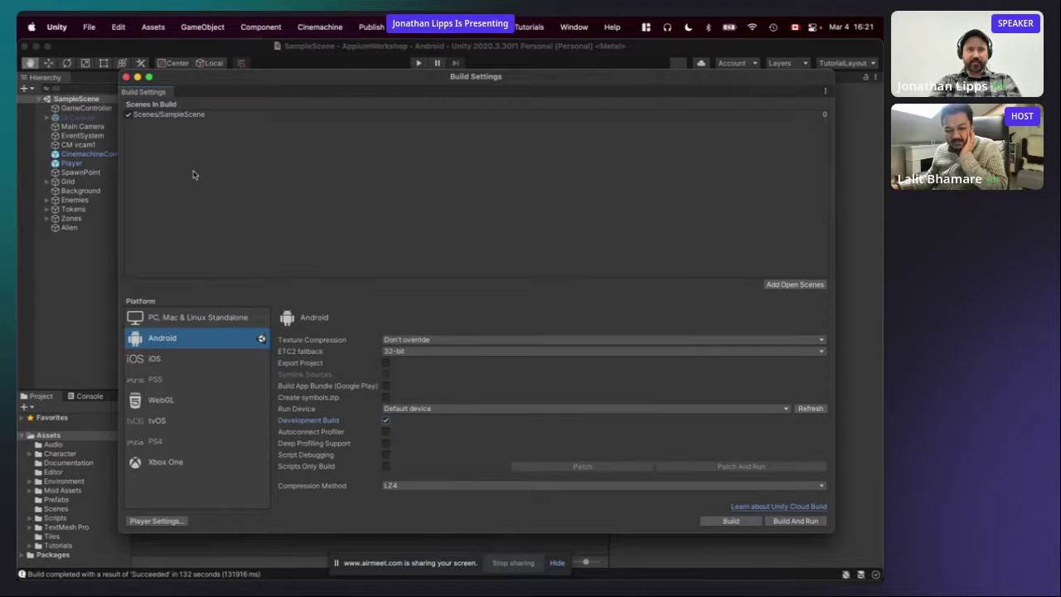
Switch to iTerm, enlarge the terminal text several sizes and clear the screen.
mouse_move(306, 547)
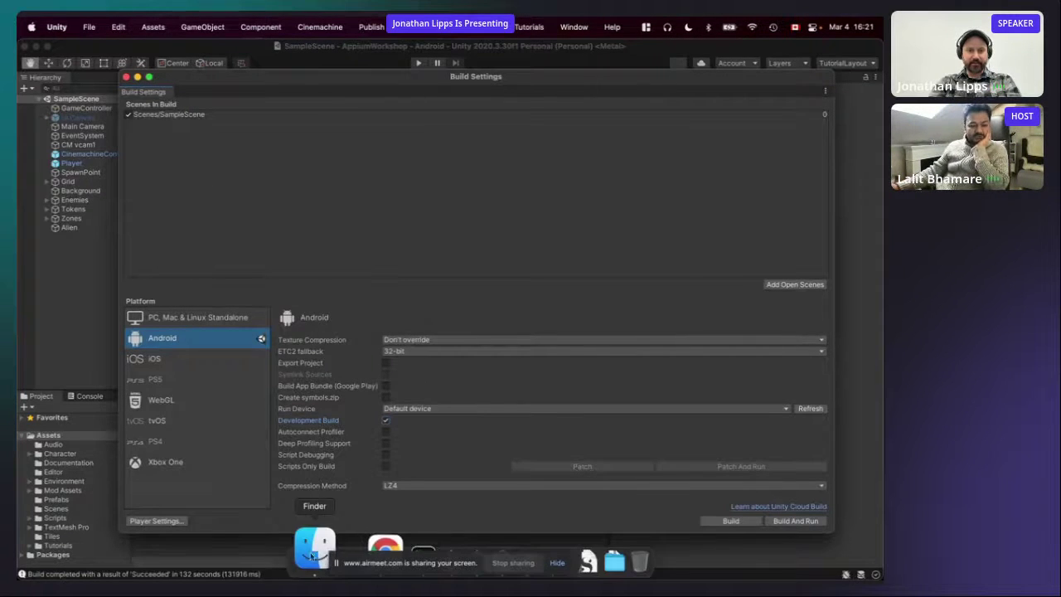
click(374, 543)
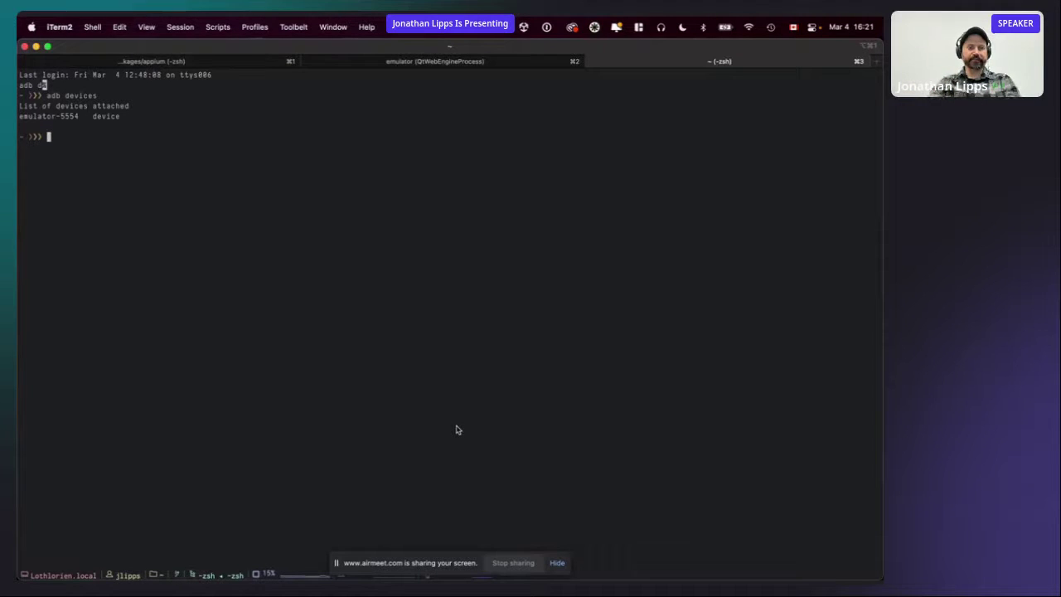
key(super+plus)
key(super+plus)
key(super+plus)
key(super+plus)
key(super+plus)
key(super+plus)
key(super+plus)
key(super+plus)
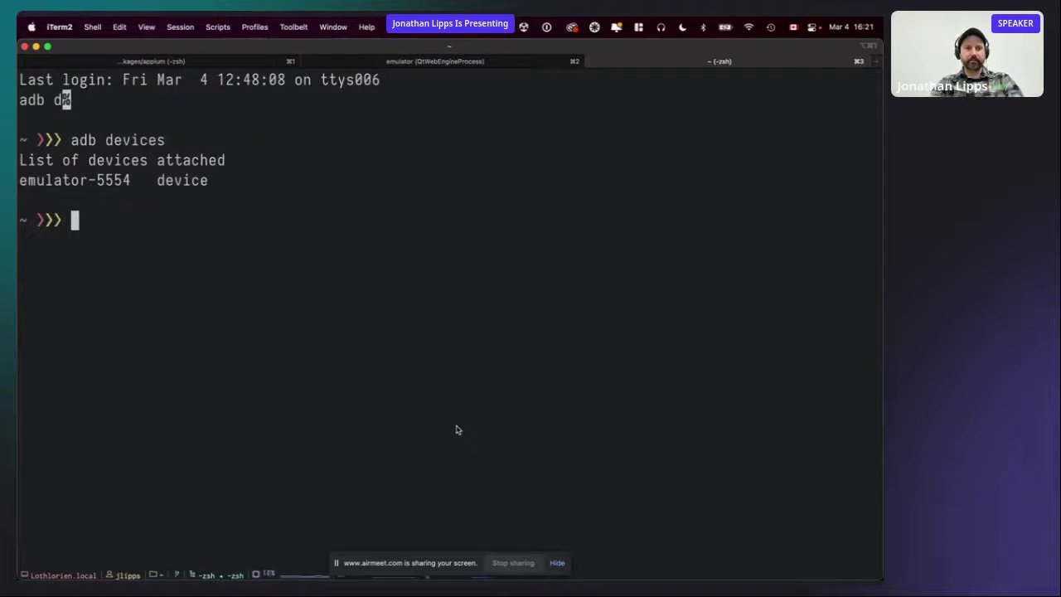
text(clear)
key(Return)
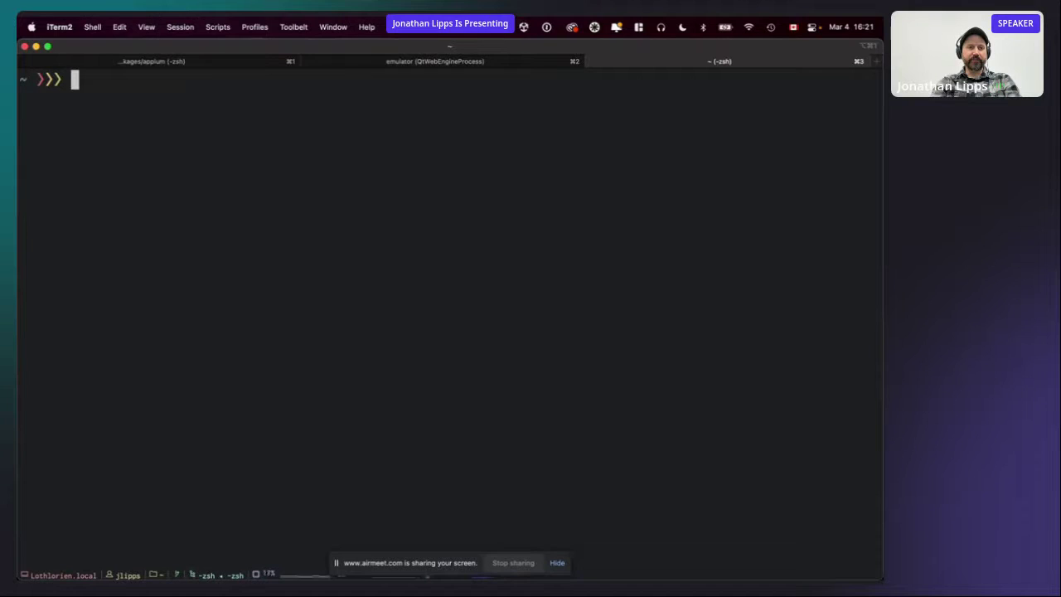
Install ~/Desktop/AppiumWorkshop/AppiumWorkshop.apk on the emulator using adb install with the -r option.
text(ad)
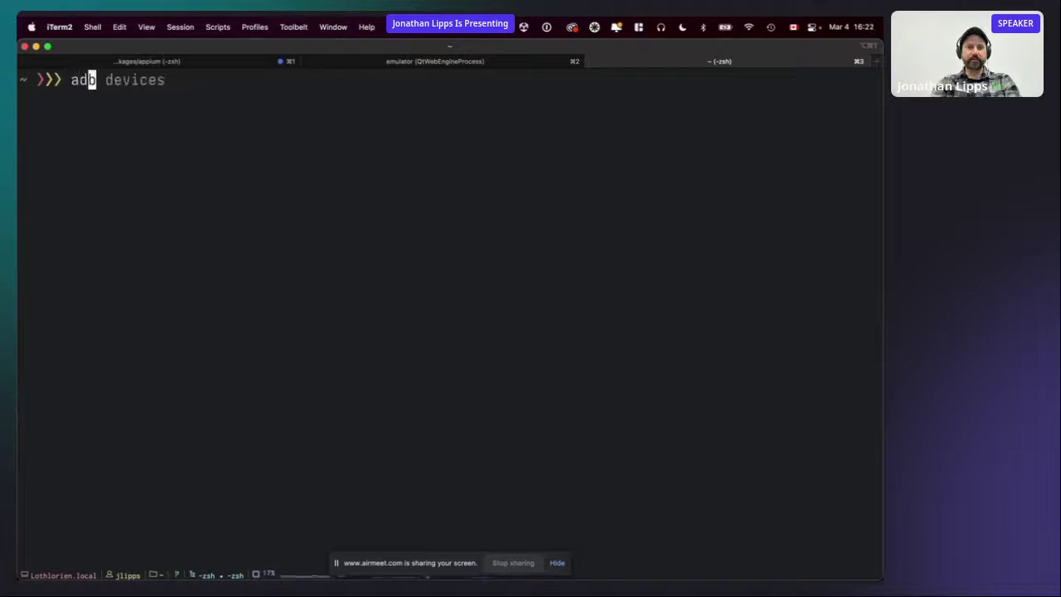
text(b install -r )
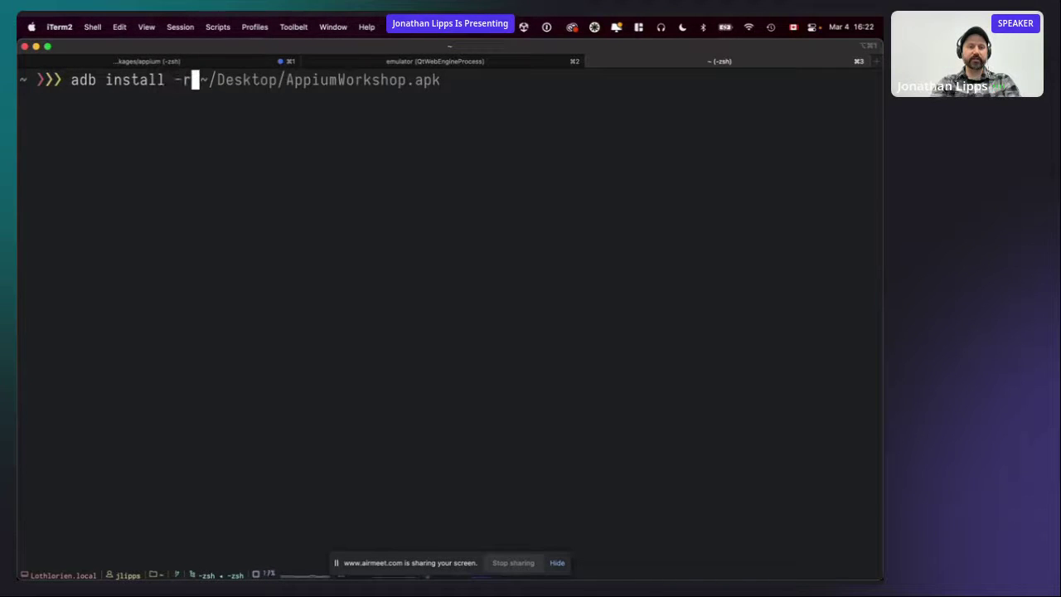
text(~/Desktop/App)
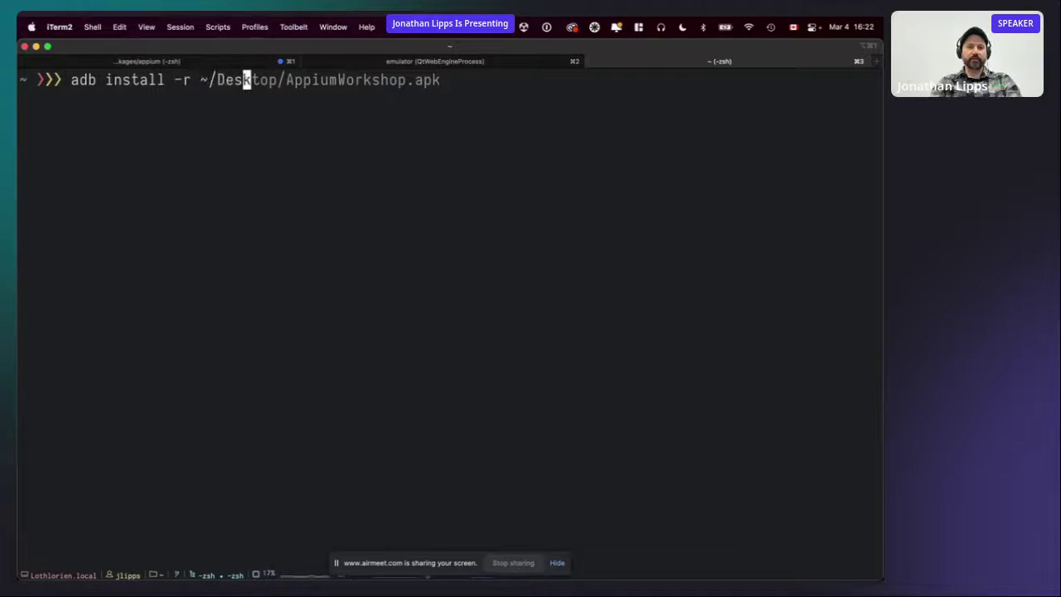
key(Tab)
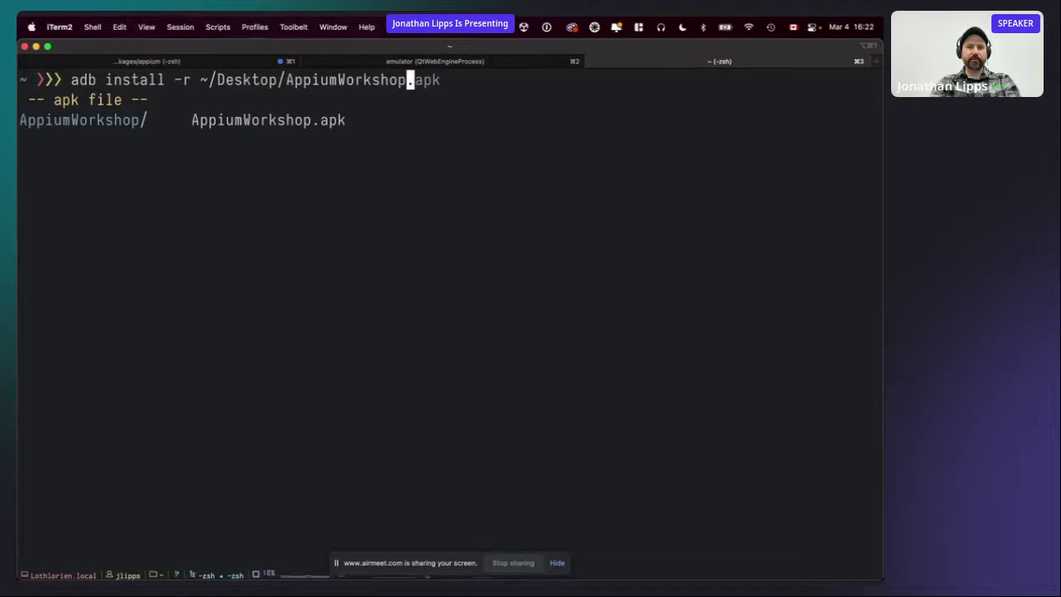
text(/Ap)
key(Tab)
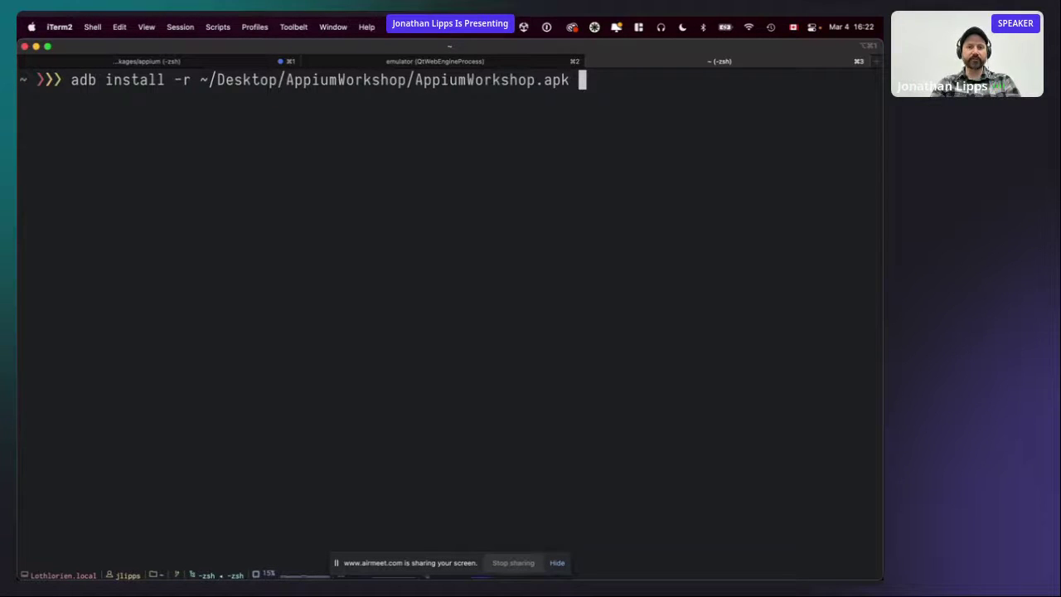
key(Return)
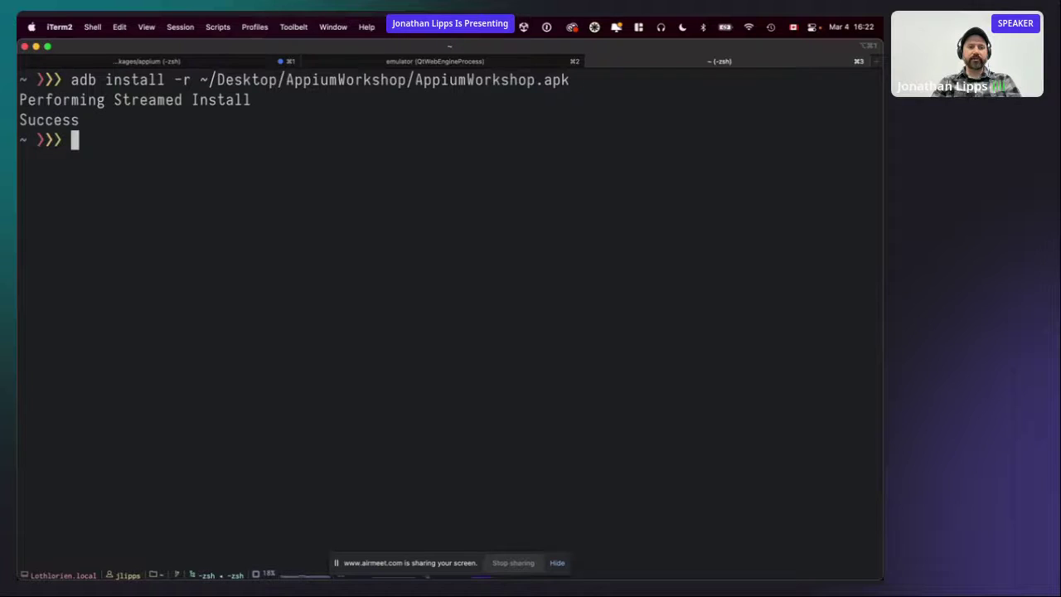
Switch to the Android emulator and uninstall both AppiumWorkshop apps from the app drawer.
mouse_move(443, 572)
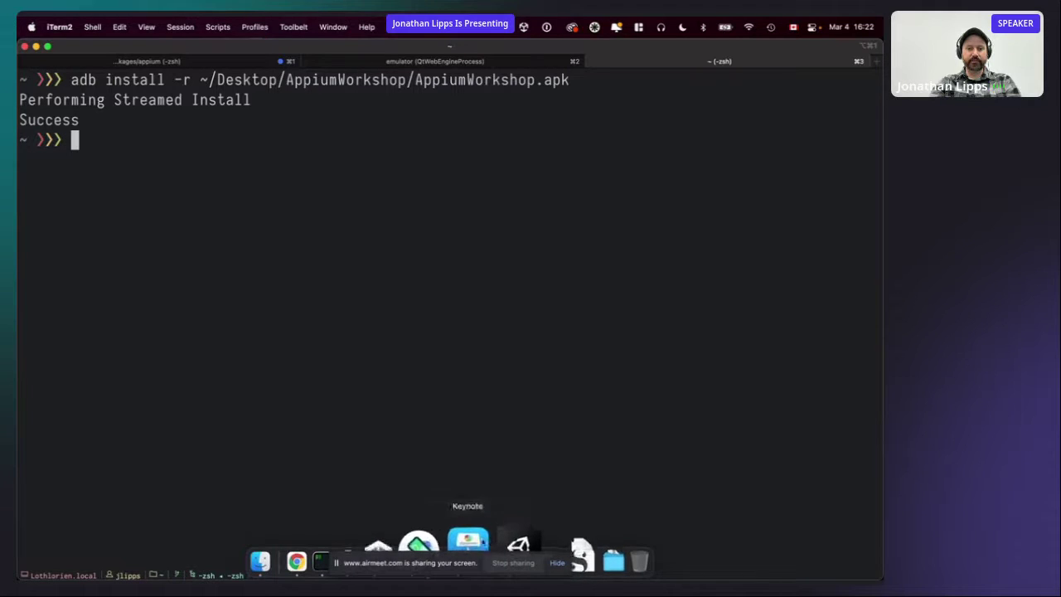
click(443, 543)
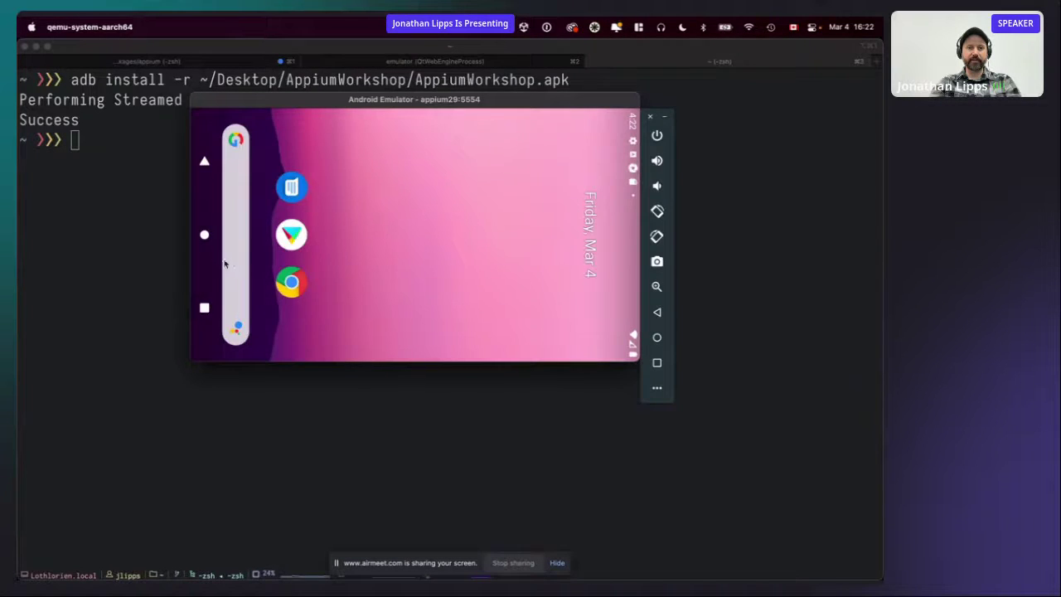
drag(226, 263, 718, 280)
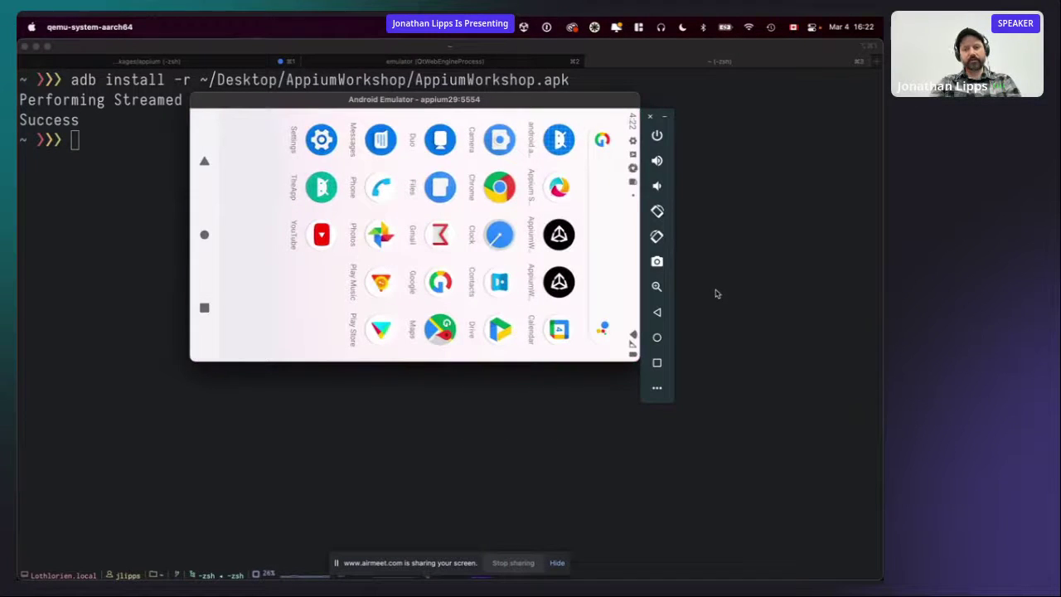
click(559, 237)
drag(560, 237, 611, 298)
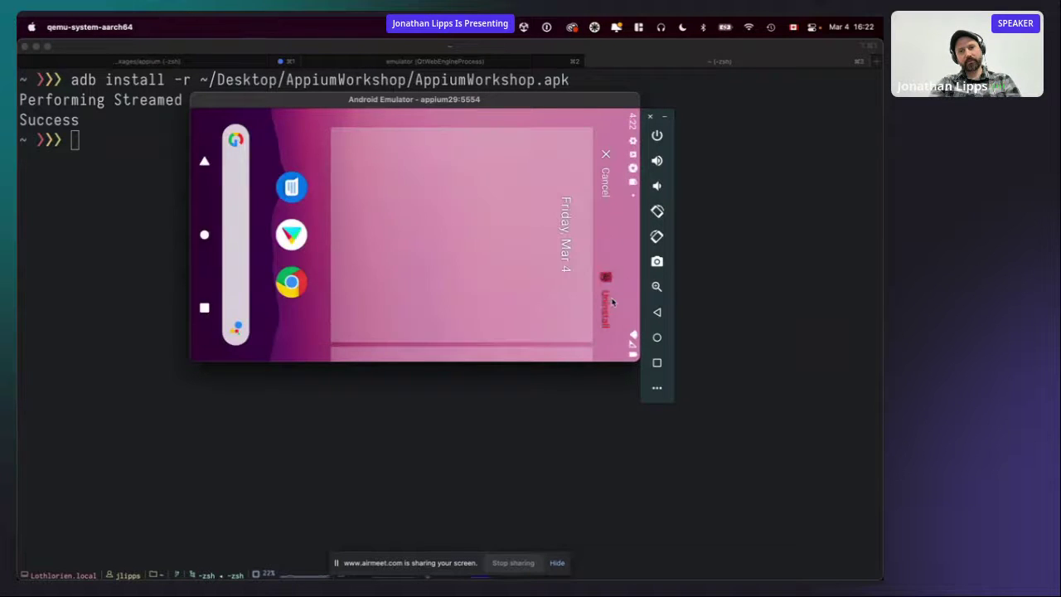
click(390, 319)
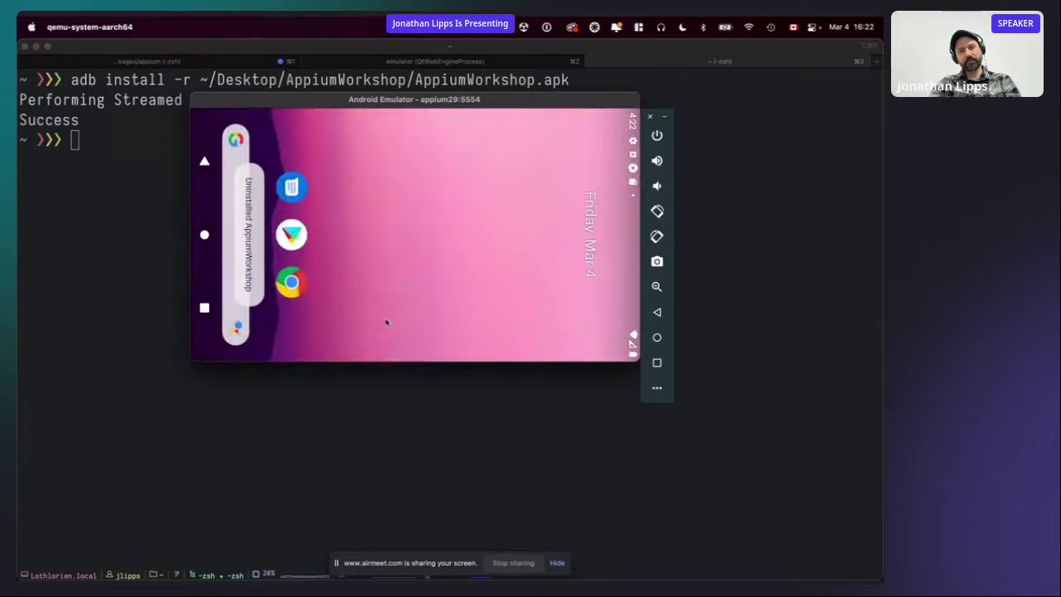
drag(223, 253, 522, 286)
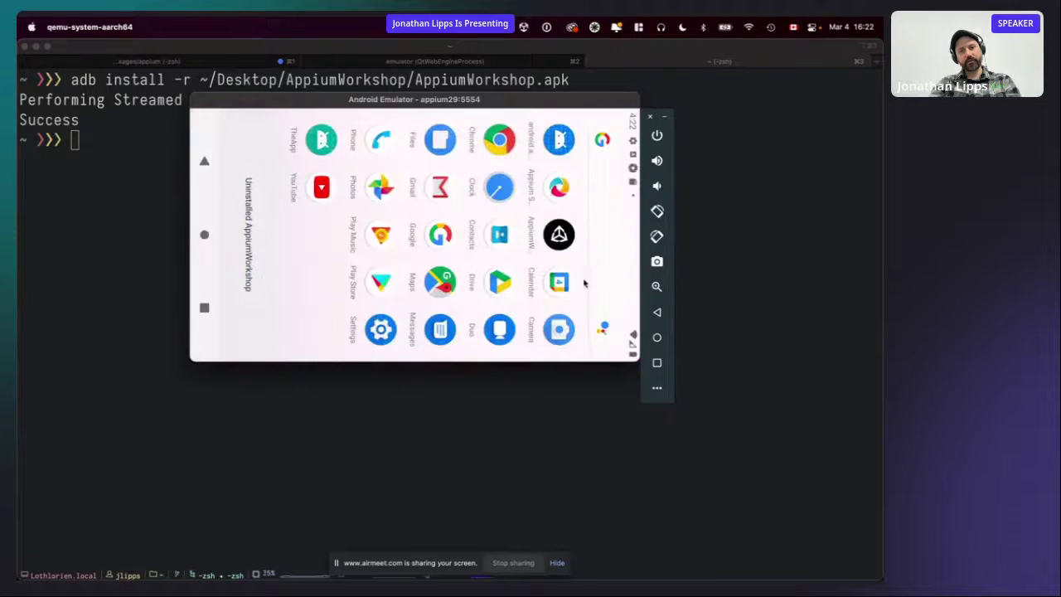
drag(554, 240, 604, 311)
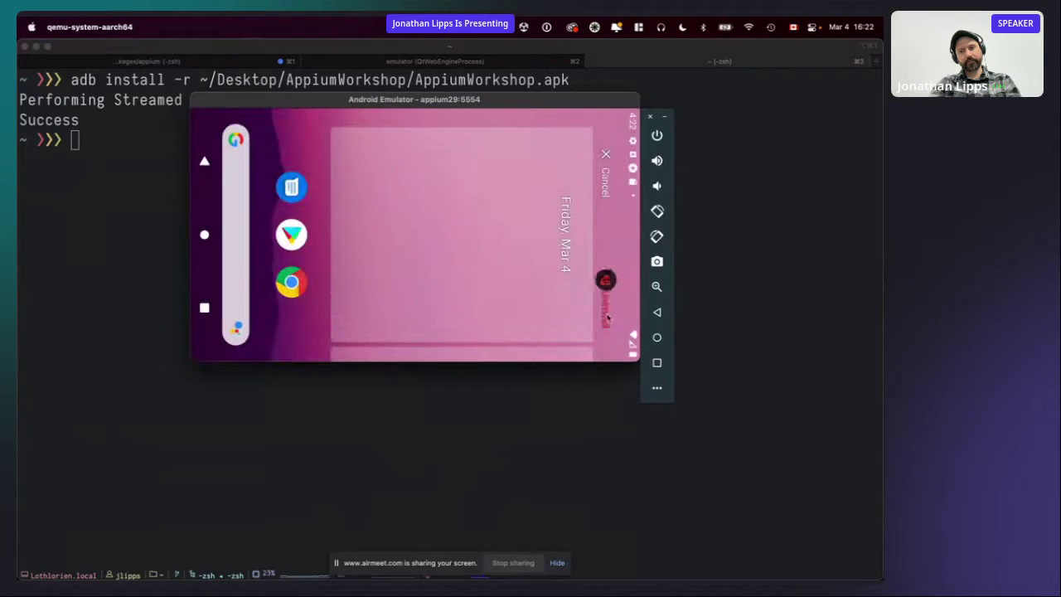
click(391, 321)
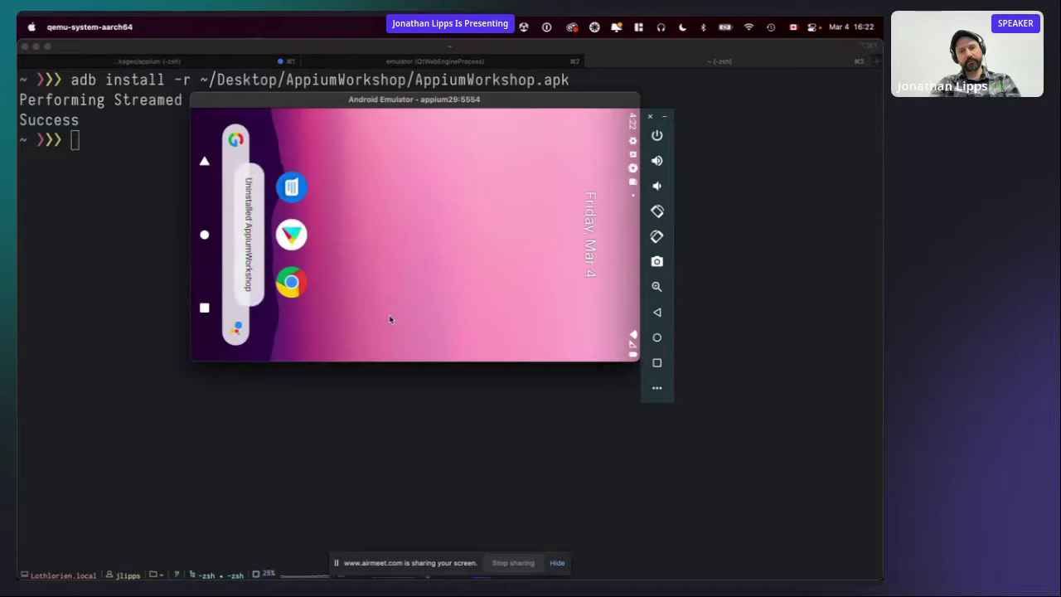
Return to iTerm and rerun the adb install -r command for AppiumWorkshop.apk.
click(100, 249)
key(Up)
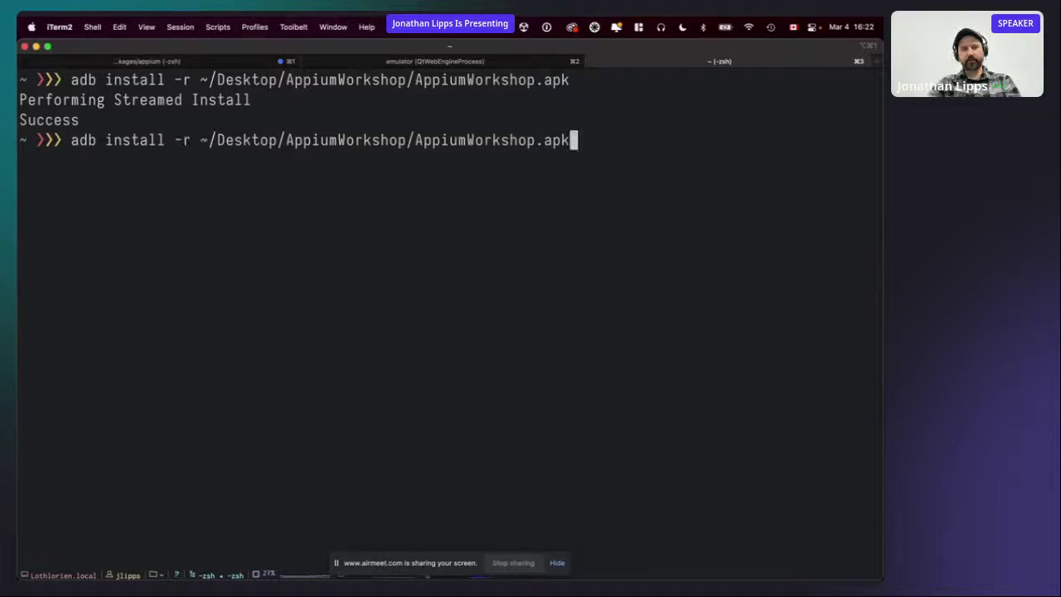
key(Return)
Switch back to the Android emulator and launch the AppiumWorkshop game from the app drawer.
key(super+Tab)
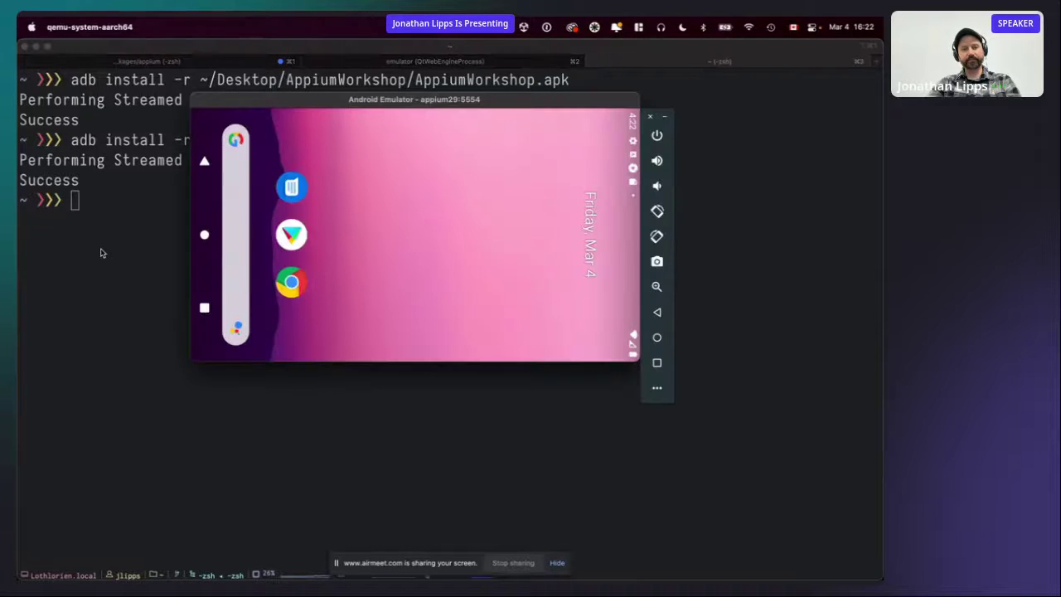
drag(208, 246, 560, 276)
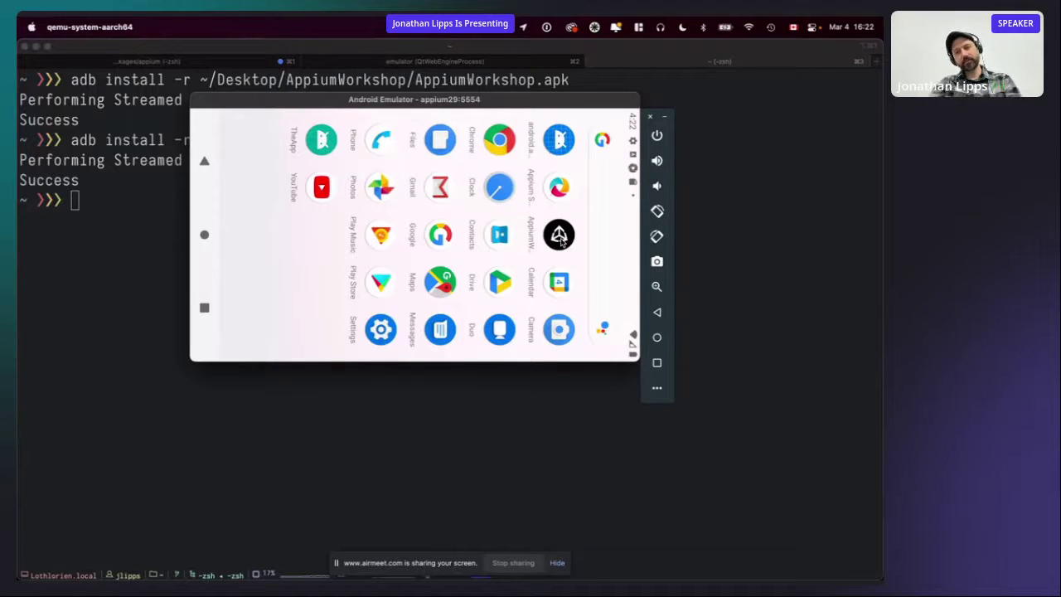
click(560, 237)
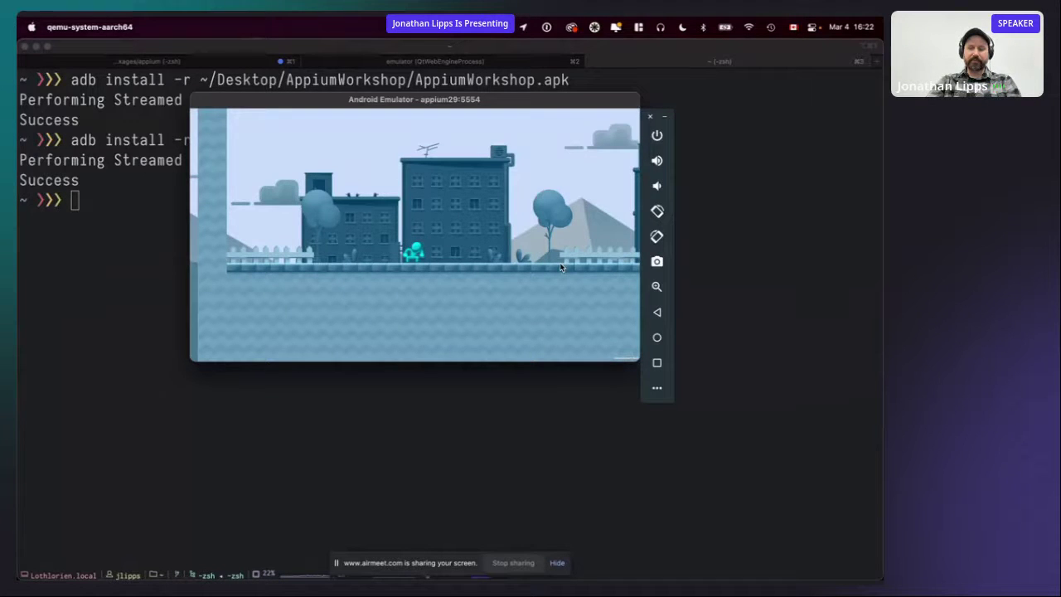
Play the first stretch of the level, jumping over the enemy and the gap to try out the game.
click(560, 267)
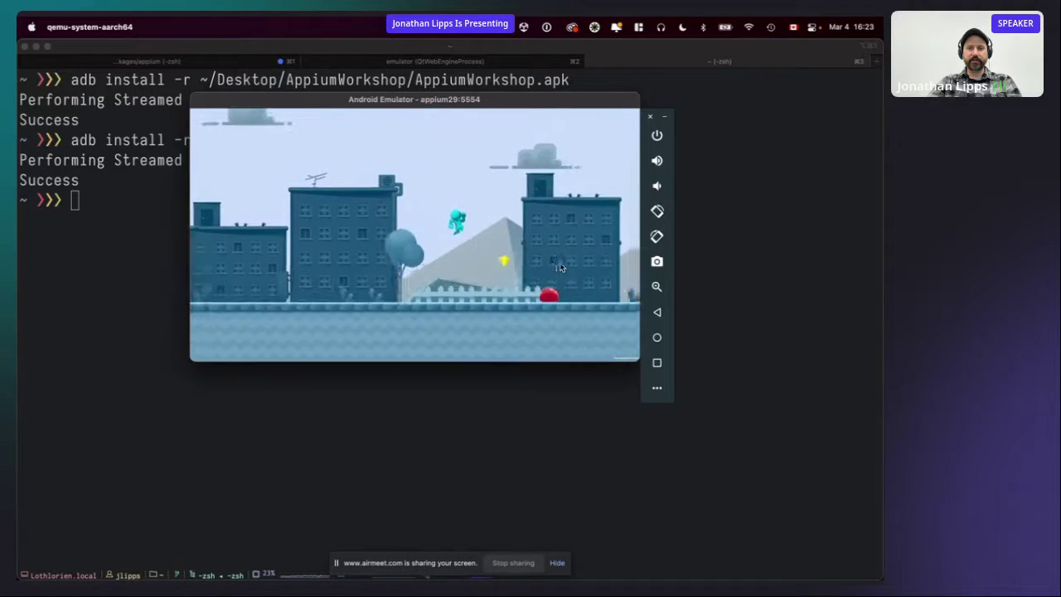
click(560, 267)
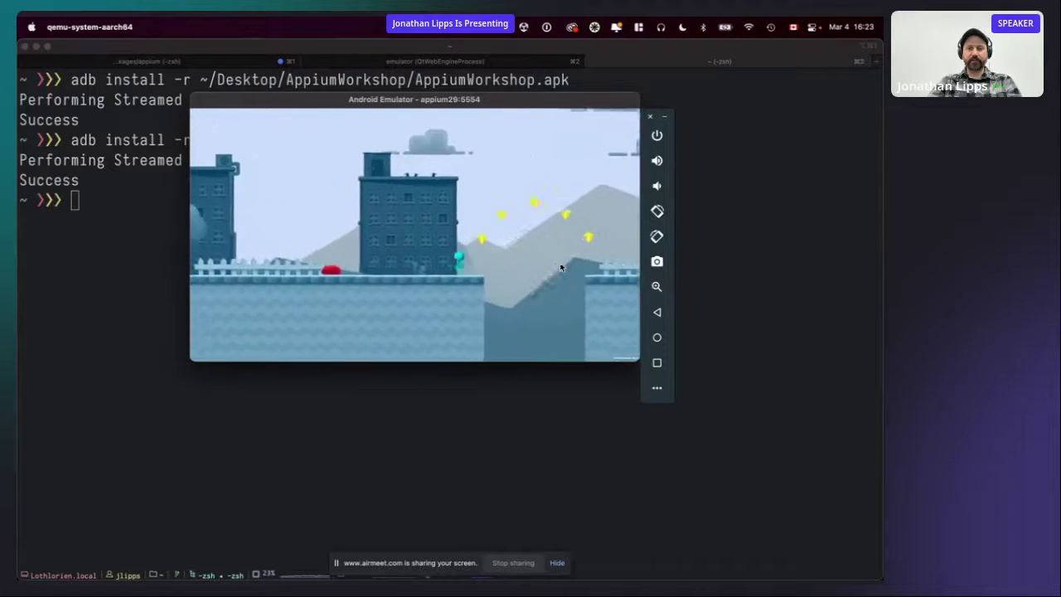
click(561, 267)
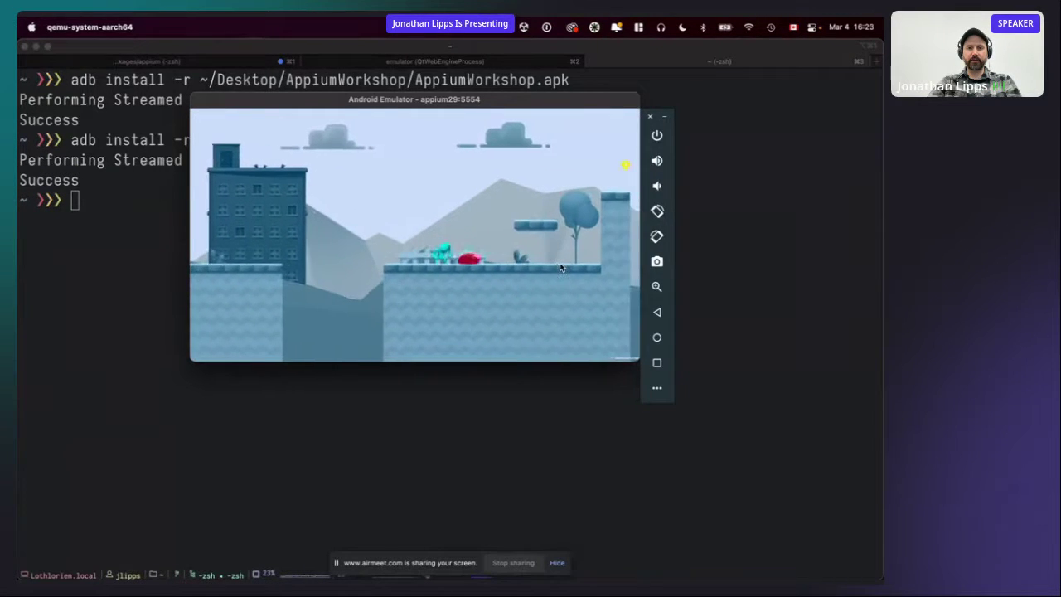
click(560, 266)
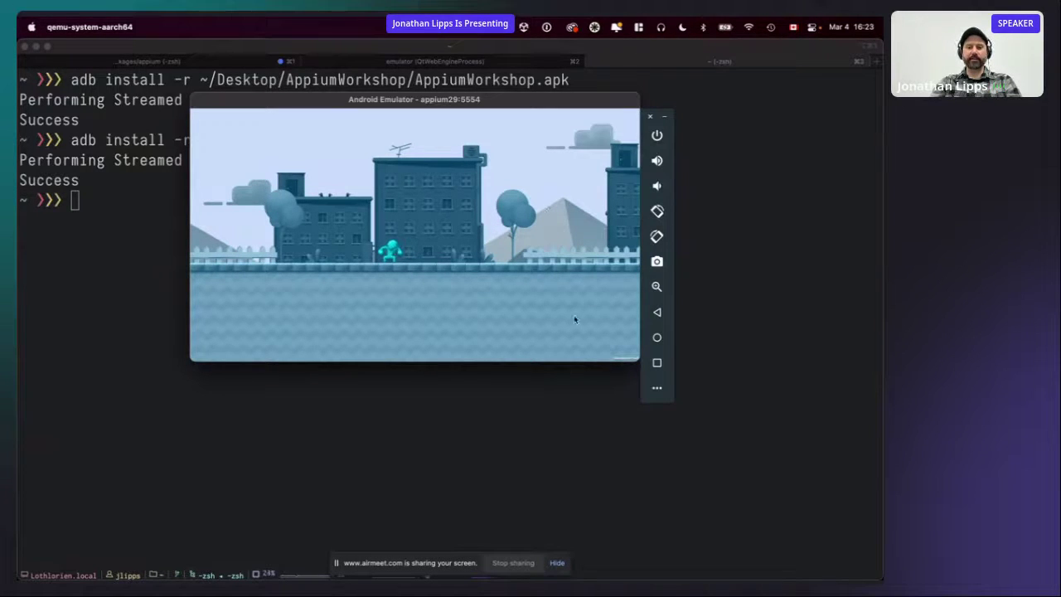
Enlarge the emulator window to fill most of the screen and reposition it so the whole game fits.
drag(639, 362, 864, 502)
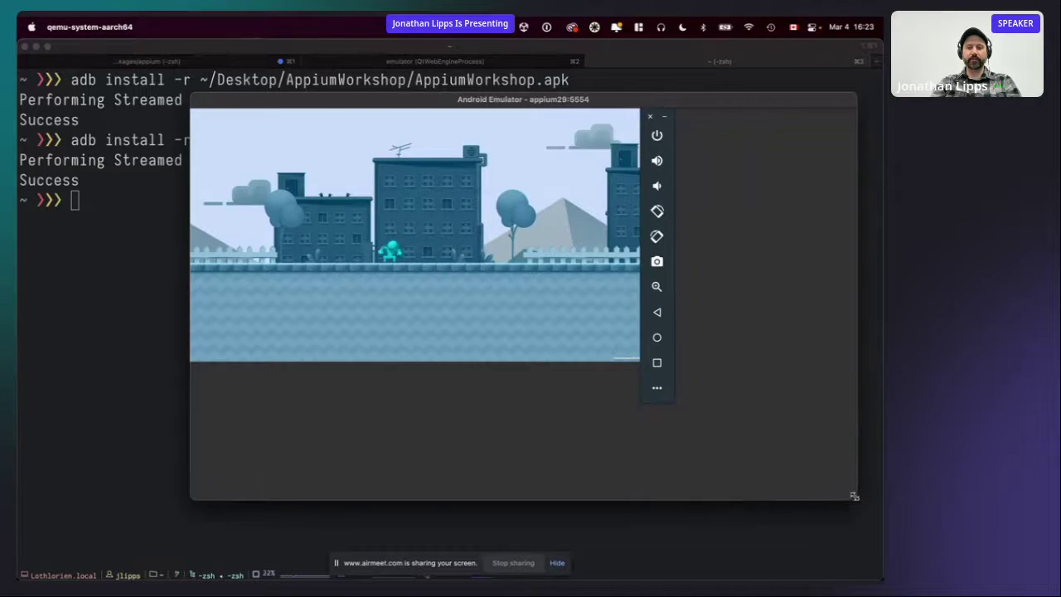
drag(430, 103, 301, 64)
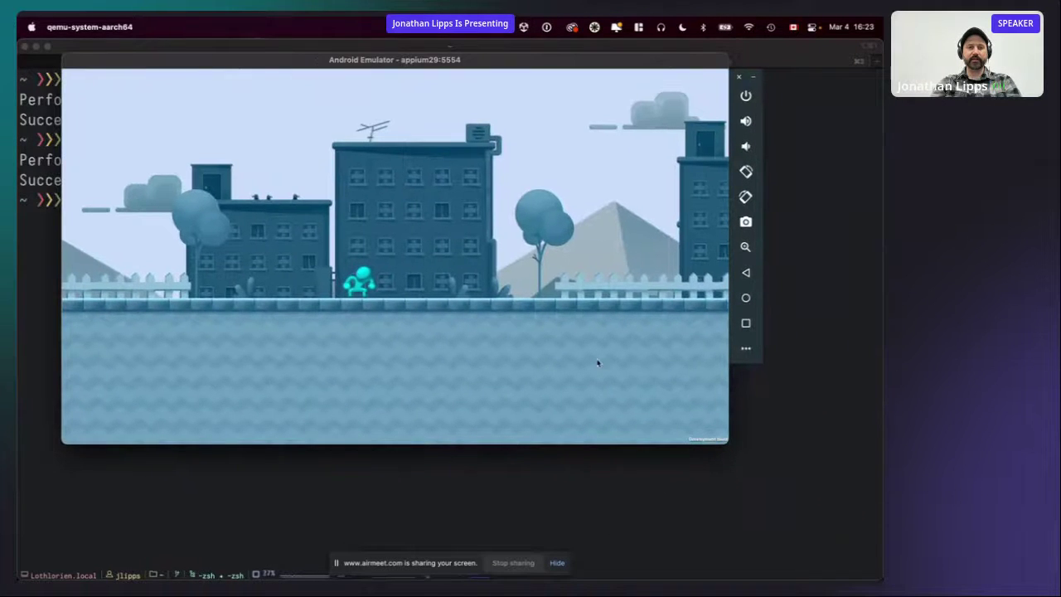
drag(728, 444, 820, 522)
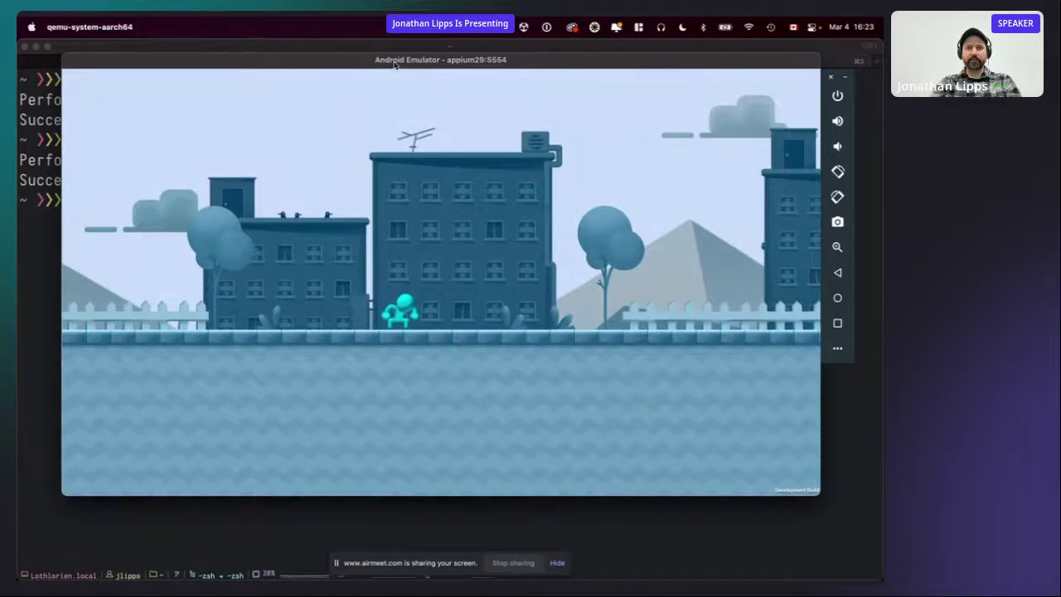
drag(396, 61, 413, 87)
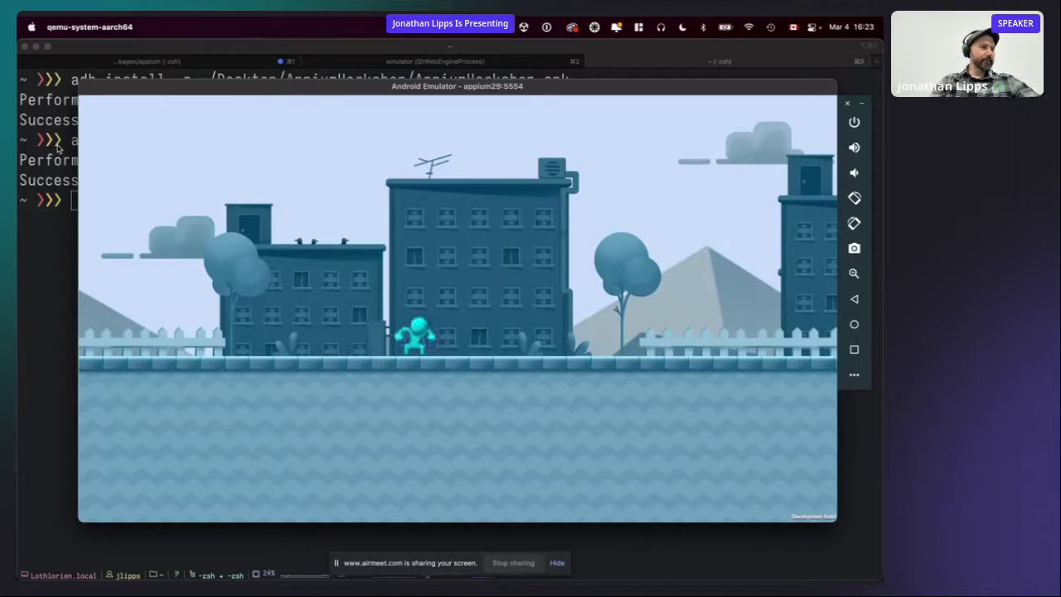
Switch to Unity and close the Build Settings window.
mouse_move(408, 568)
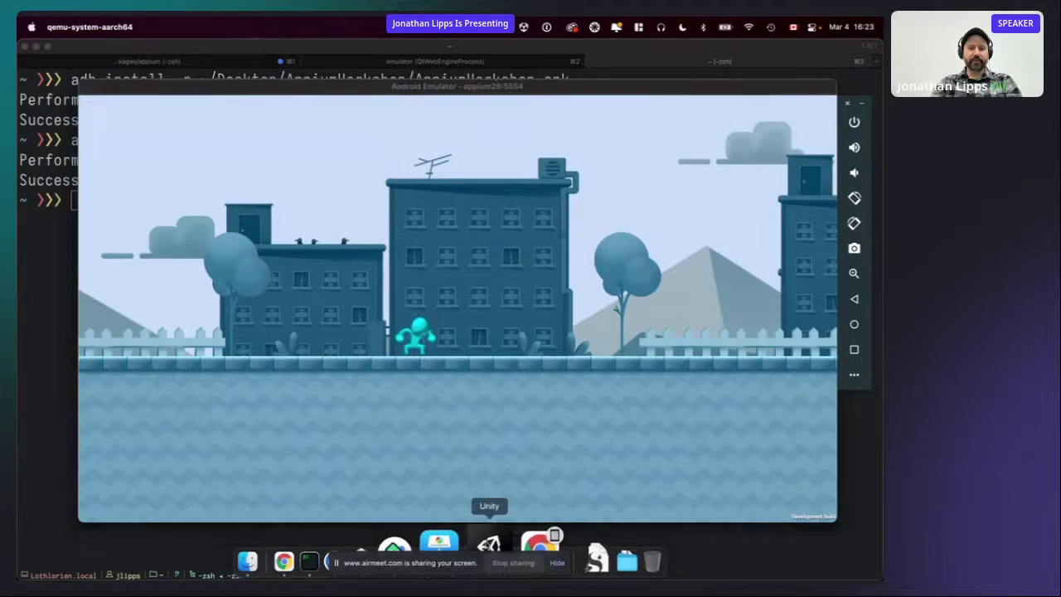
click(501, 544)
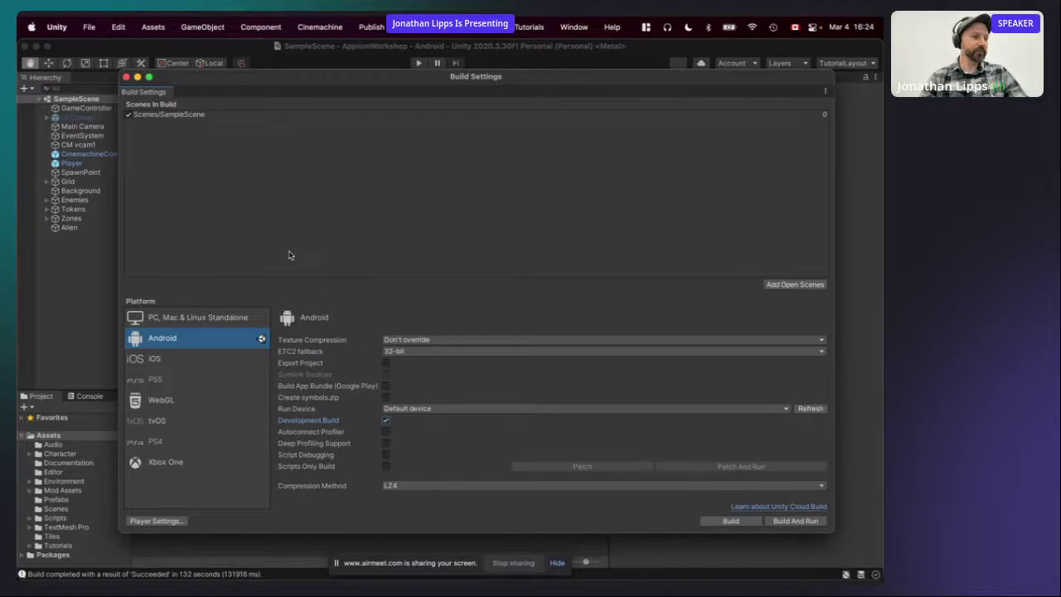
click(126, 77)
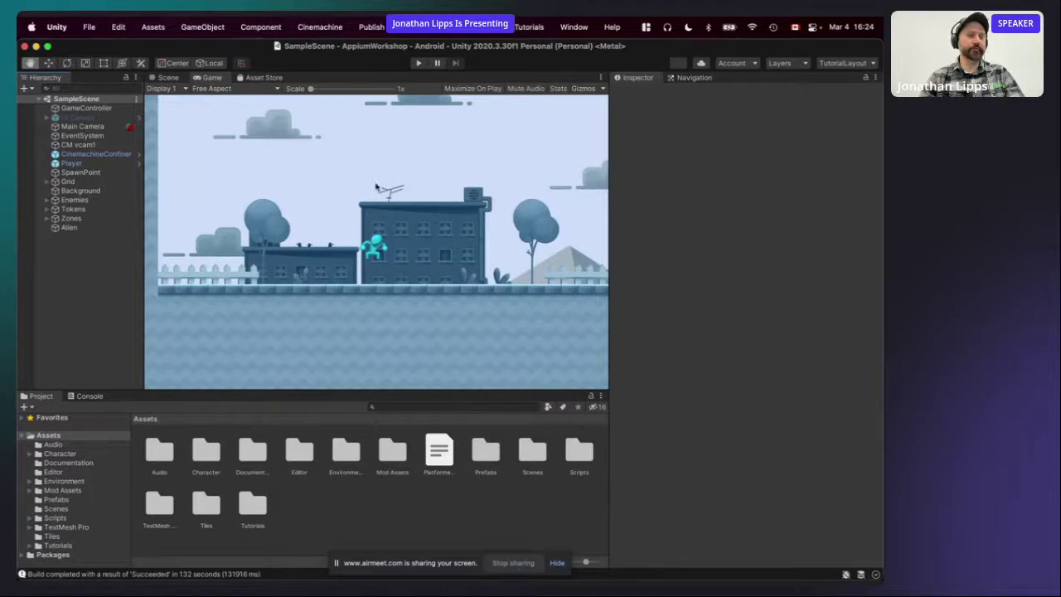
Open Unity's Asset Store page and continue to the online store in the browser.
click(581, 28)
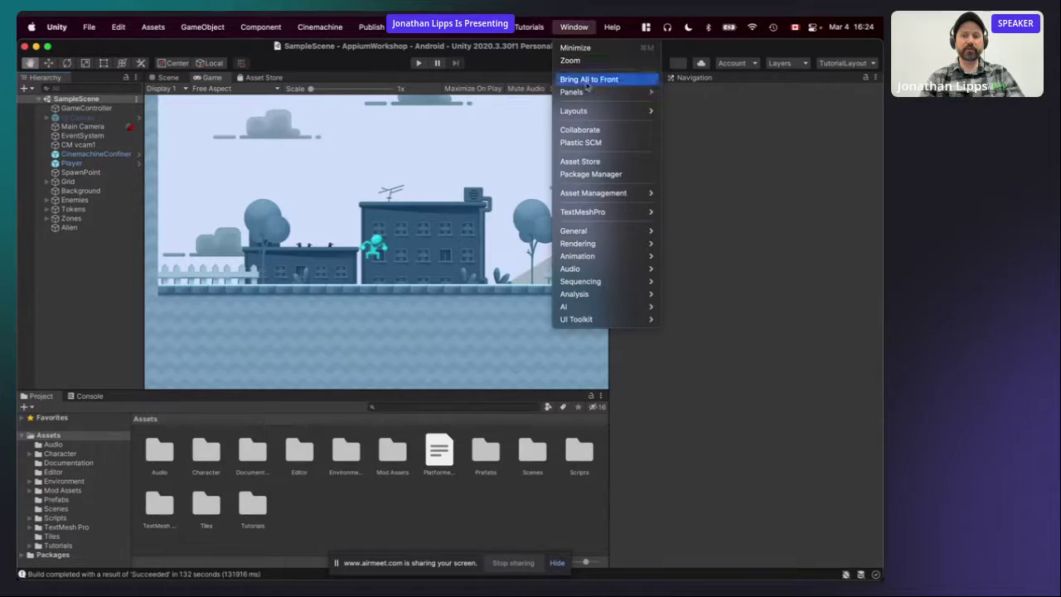
click(580, 161)
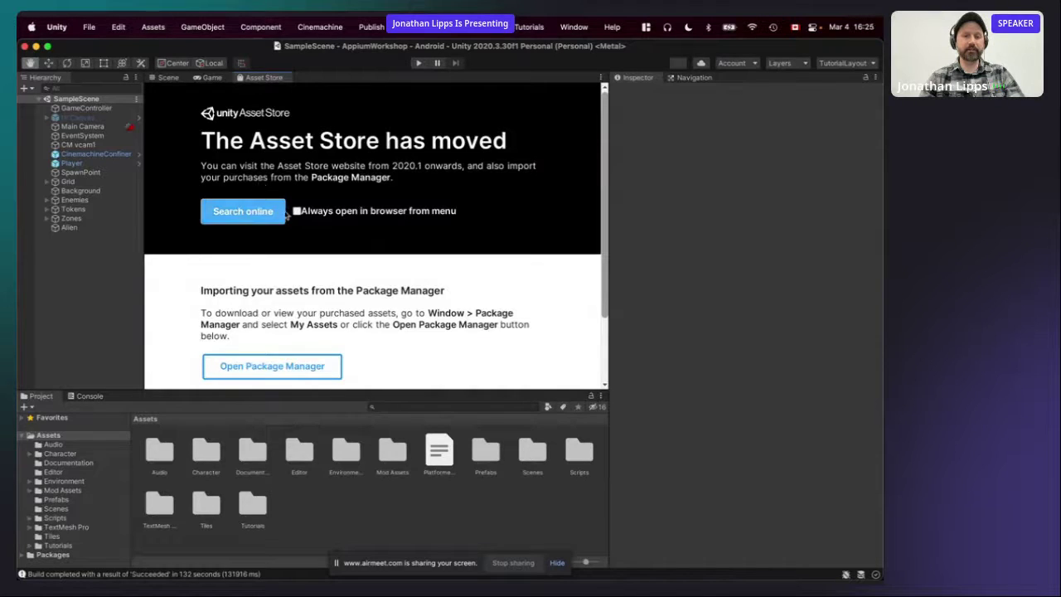
click(242, 212)
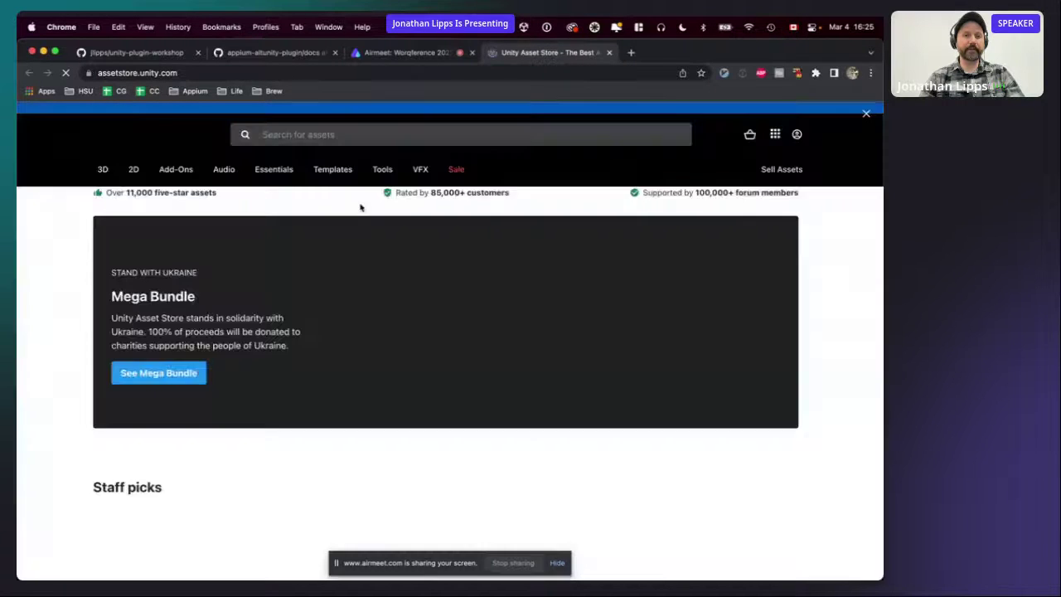
Search the Asset Store for "altunity tester" and open the AltUnity Tester - UI Test Automation page.
mouse_move(361, 207)
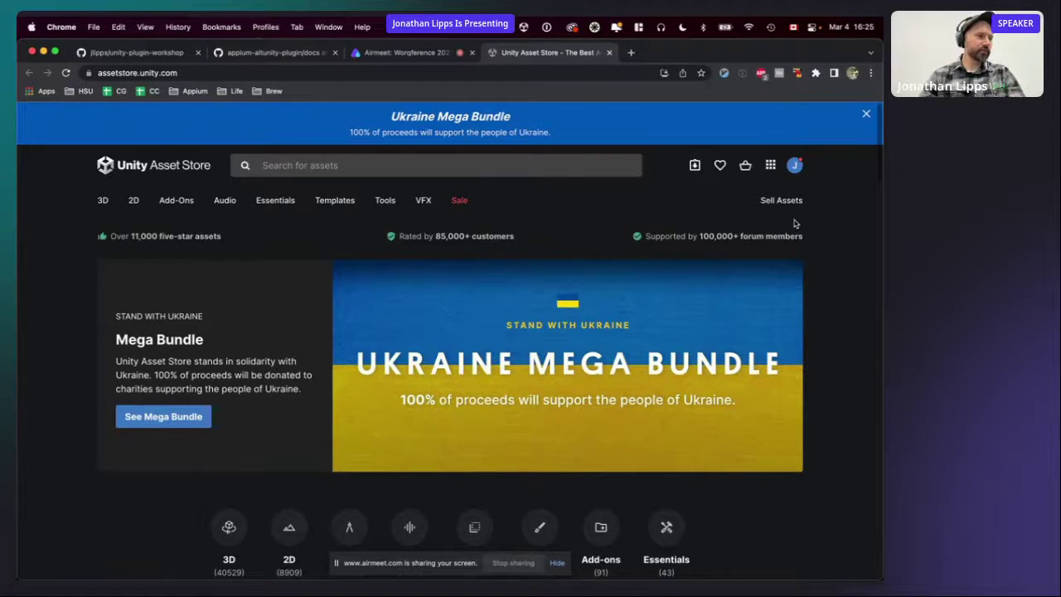
click(425, 159)
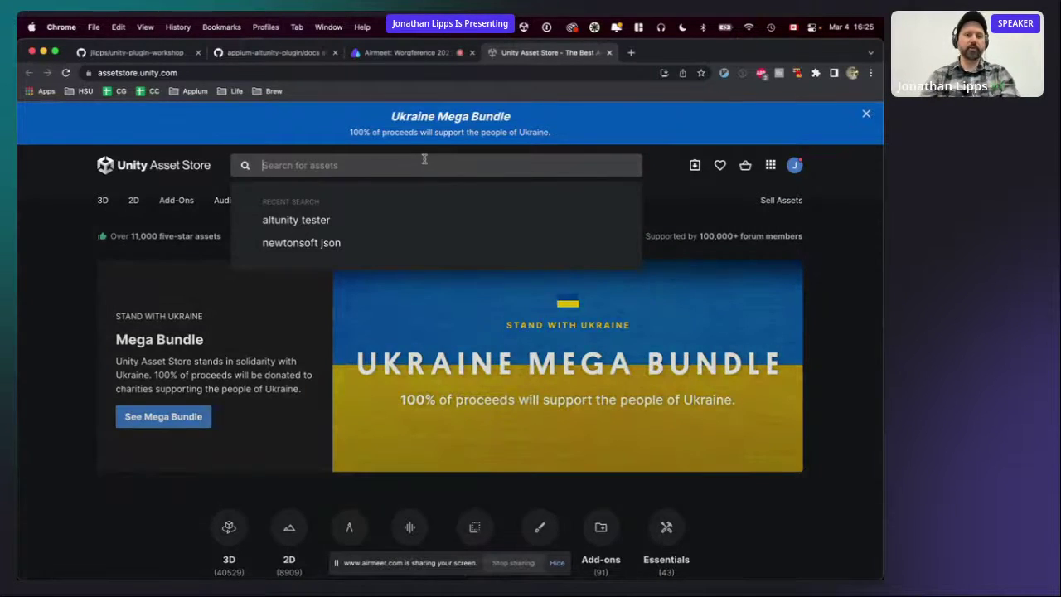
text(Alt)
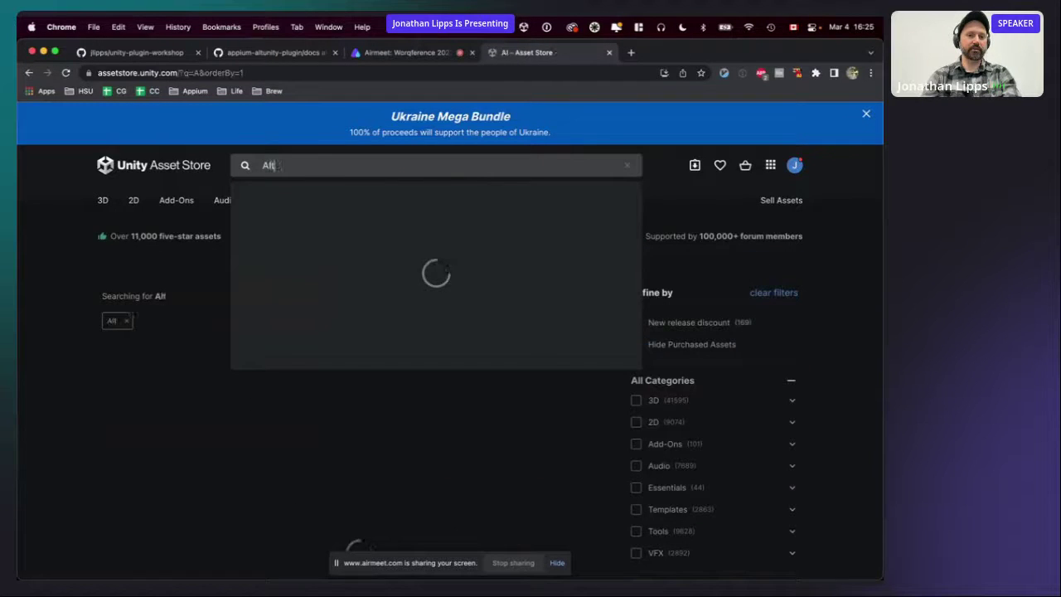
text(Unity Tester)
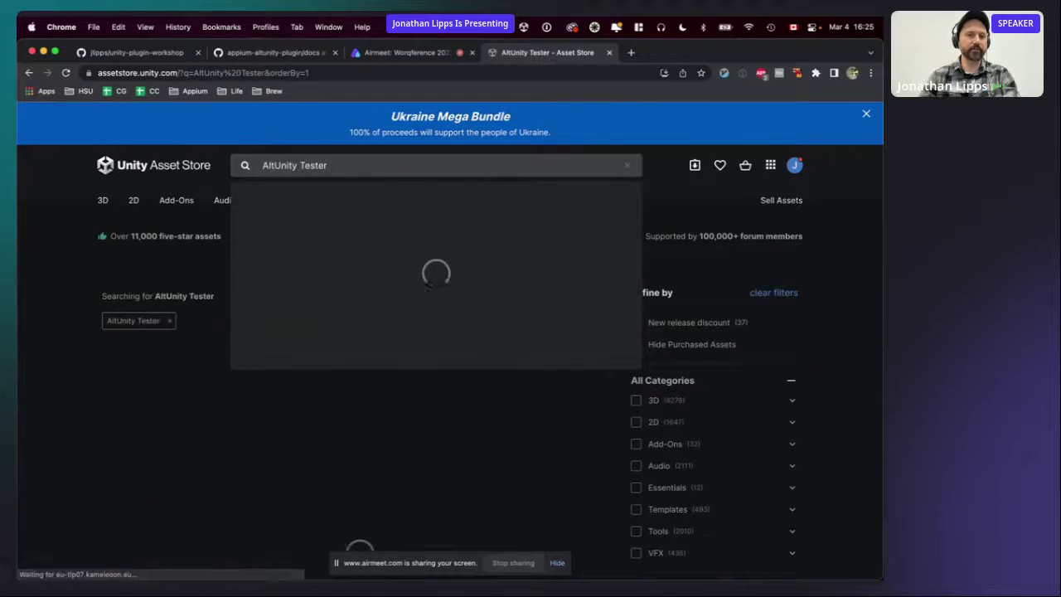
click(319, 204)
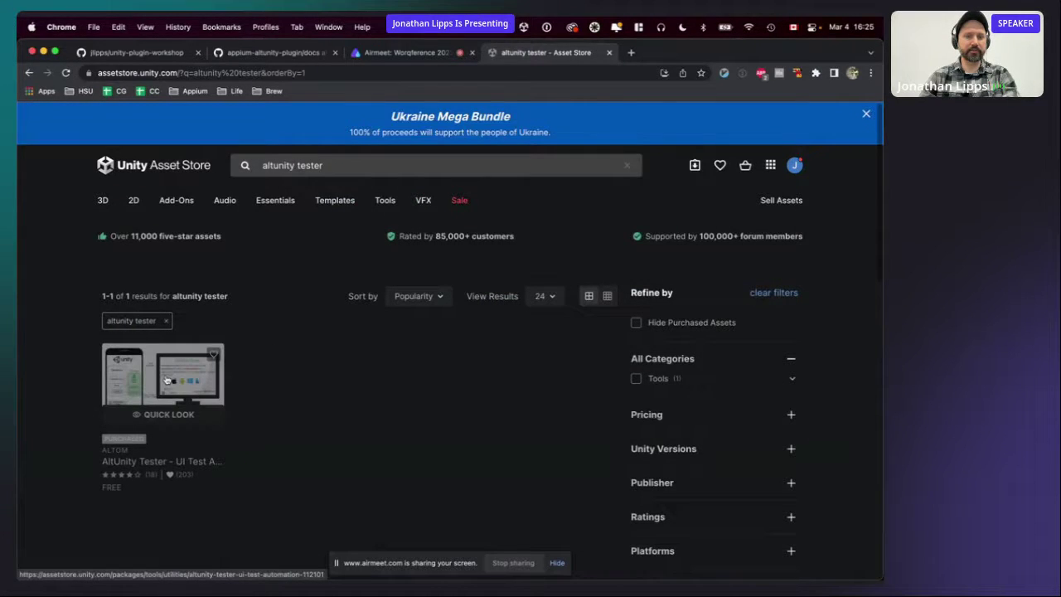
click(166, 380)
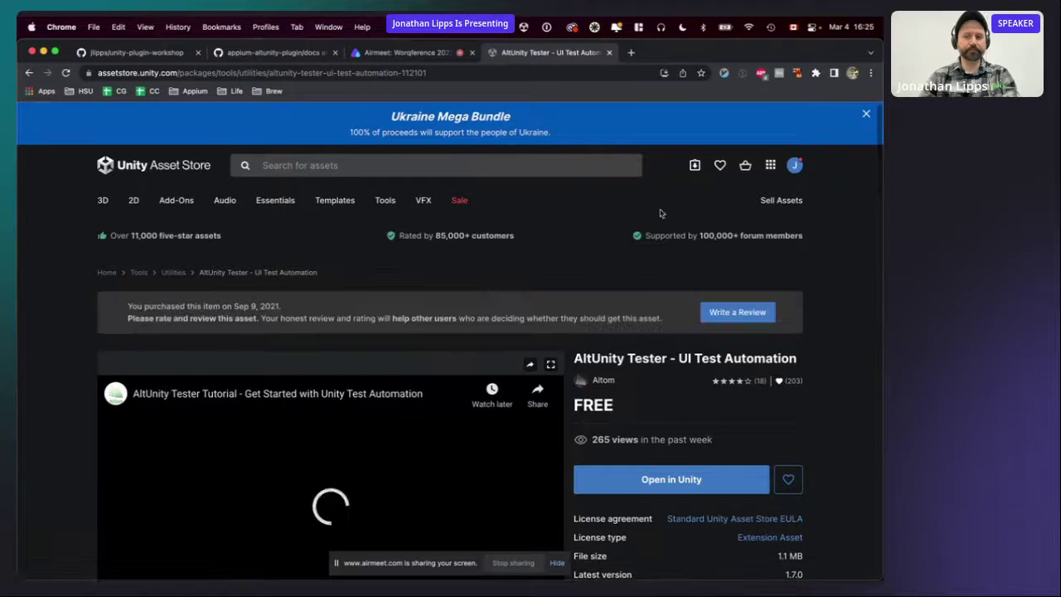
Dismiss the Ukraine Mega Bundle banner and open AltUnity Tester in Unity's Package Manager, checking its version there.
click(866, 114)
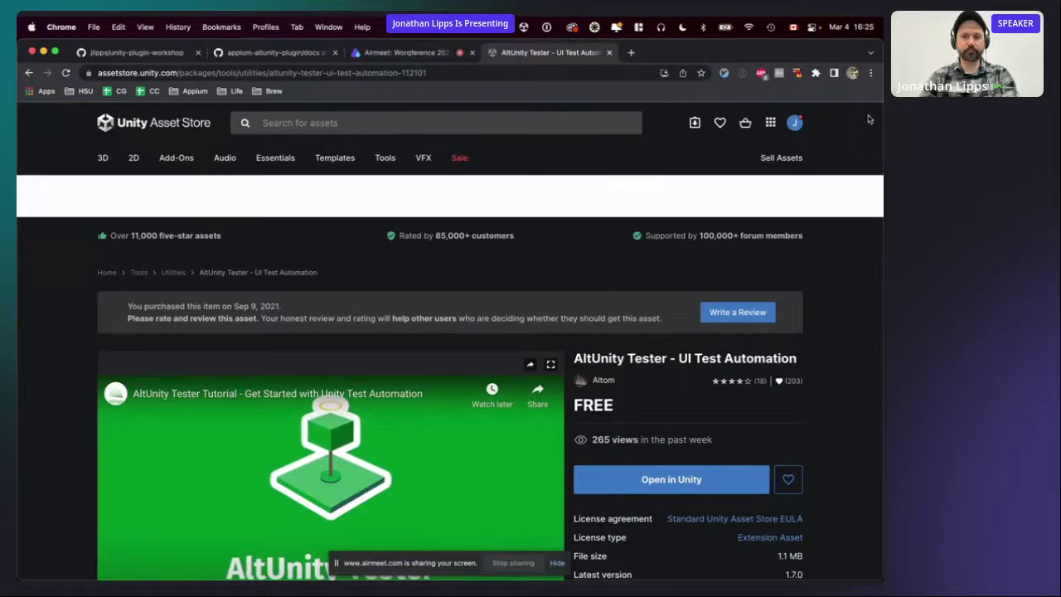
scroll(776, 249, down, 5)
scroll(780, 249, up, 4)
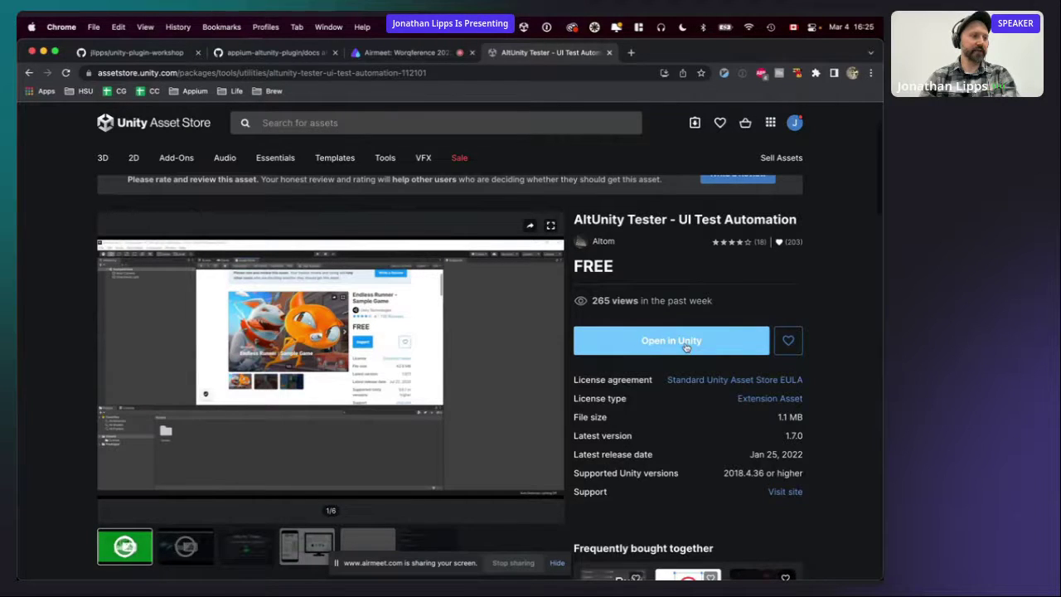
click(637, 351)
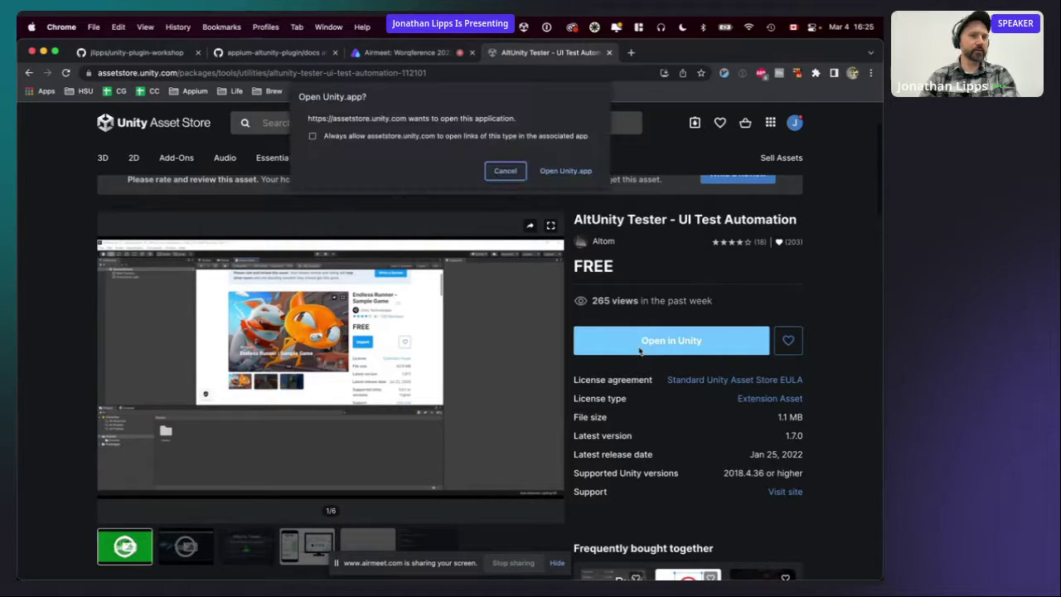
click(565, 170)
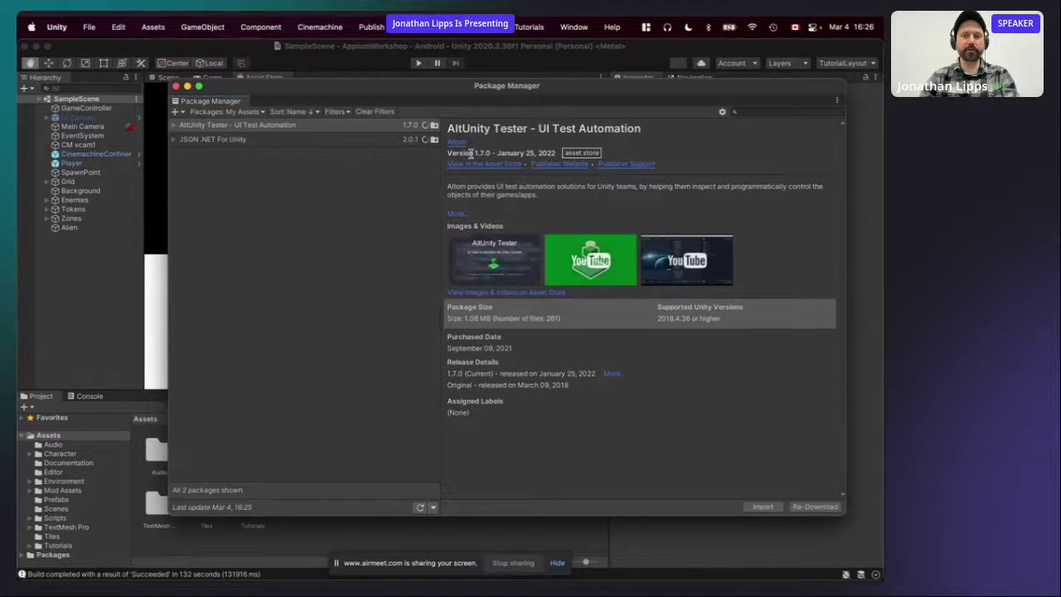
drag(556, 154, 486, 154)
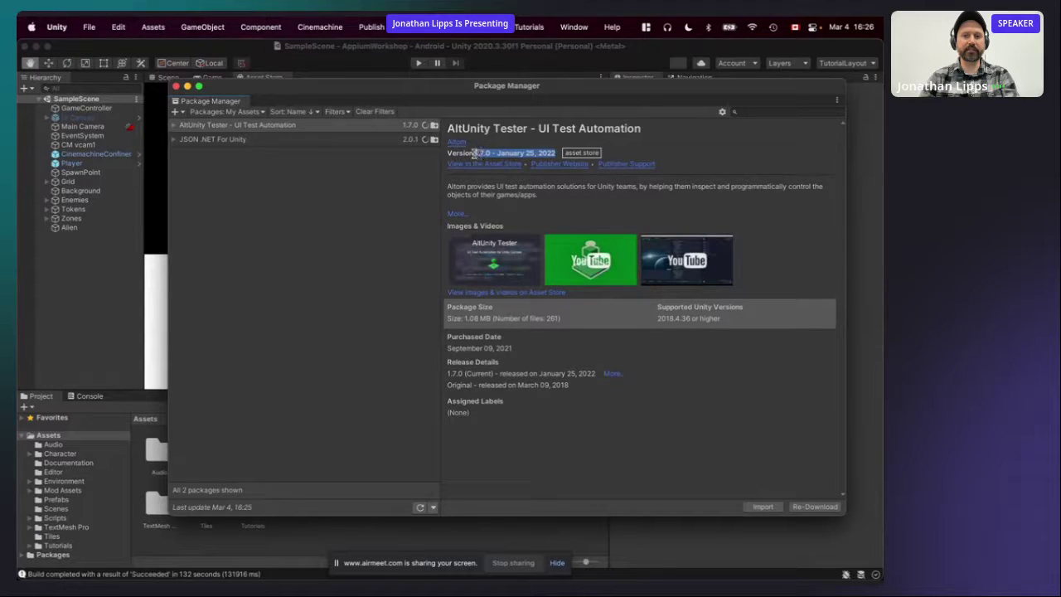
click(421, 162)
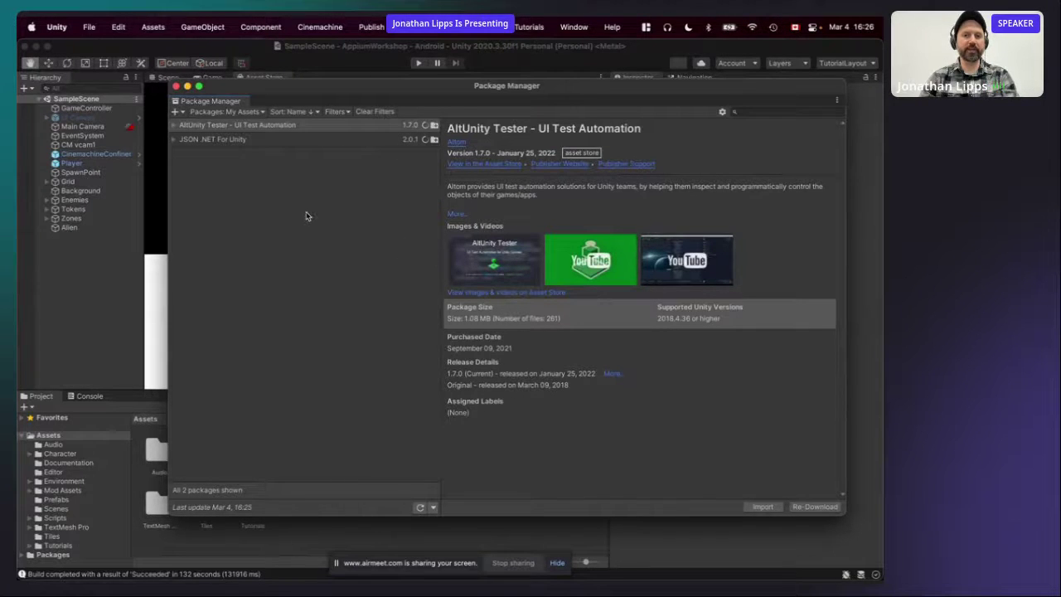
Switch back to the browser, search the Asset Store for "json .net for unity" and open the JSON .NET For Unity page.
key(super+Tab)
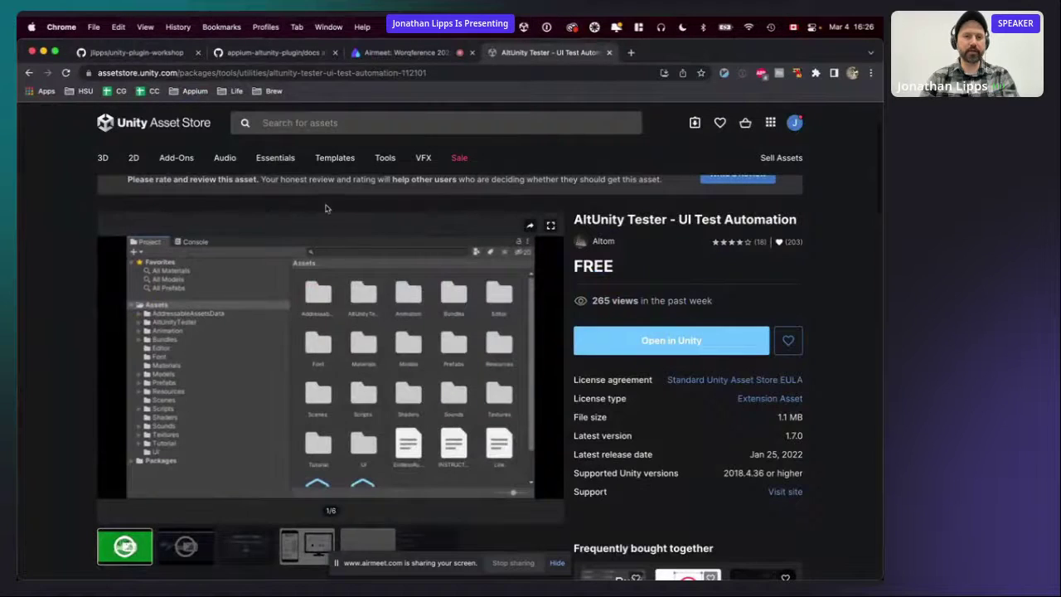
click(348, 122)
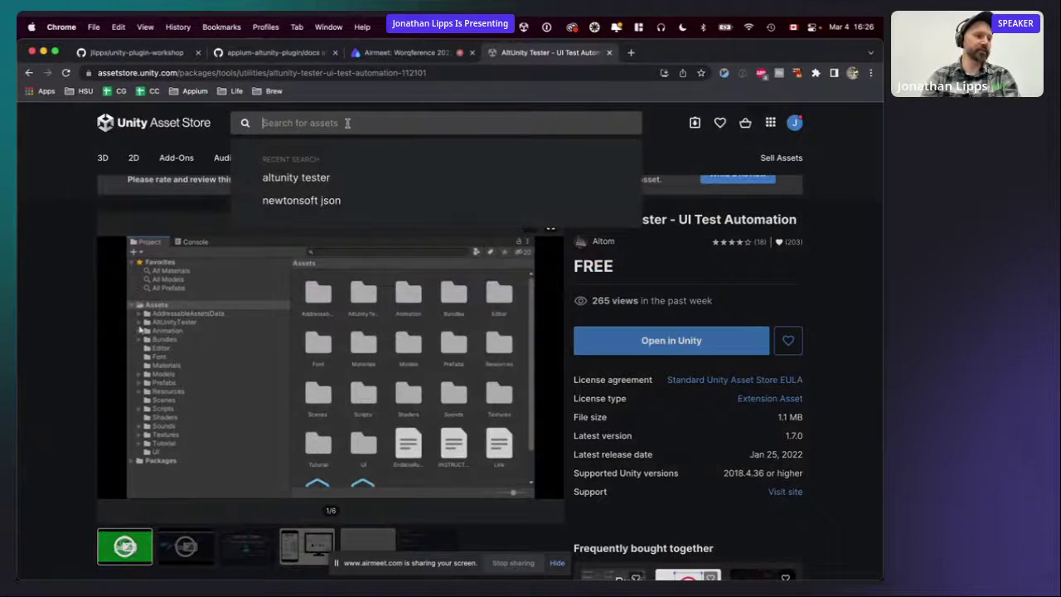
text(json )
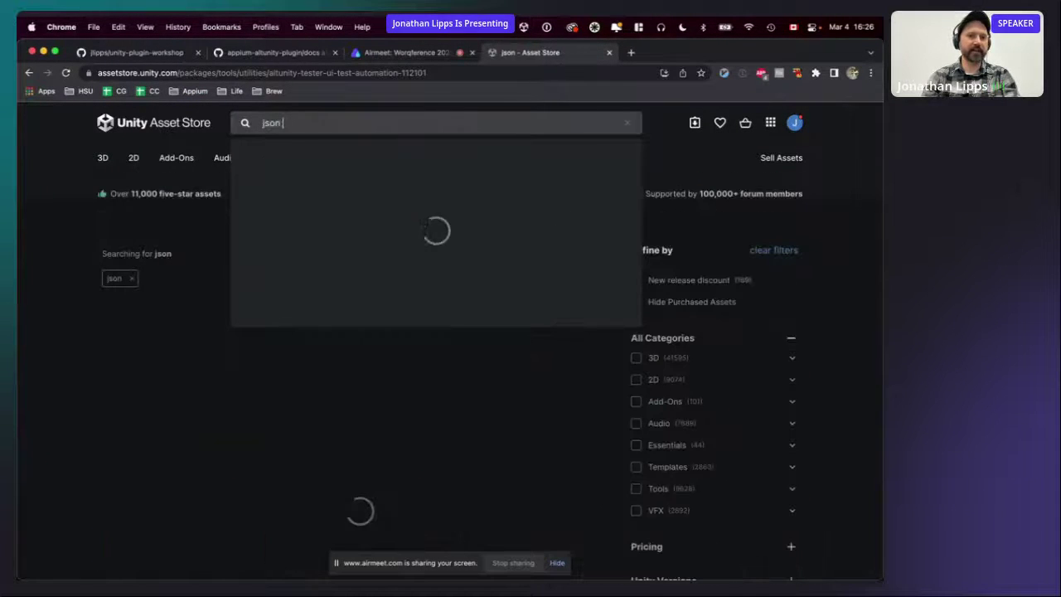
text(.net for unity)
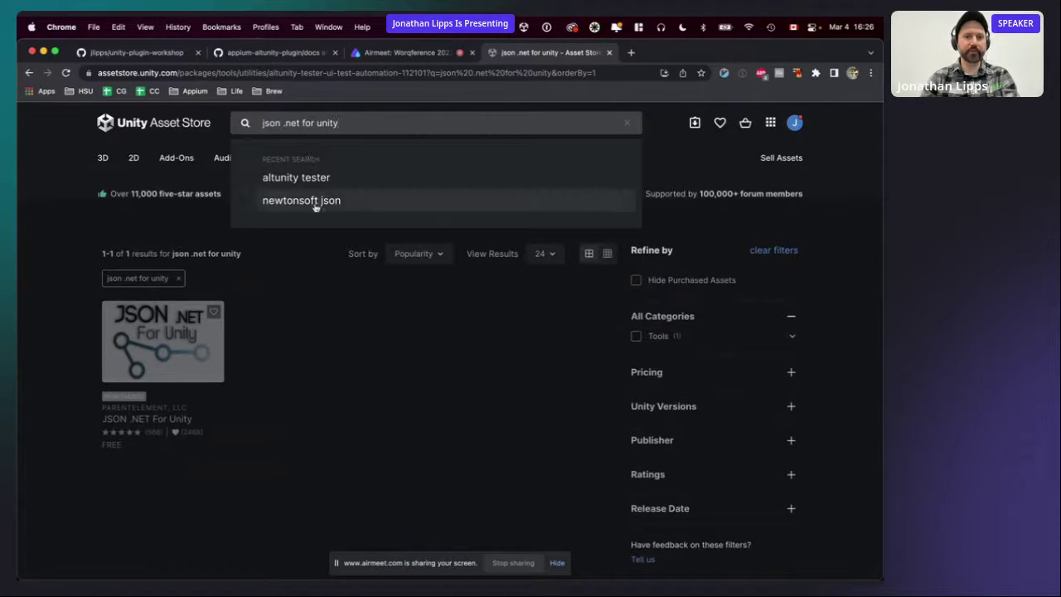
click(284, 367)
click(187, 347)
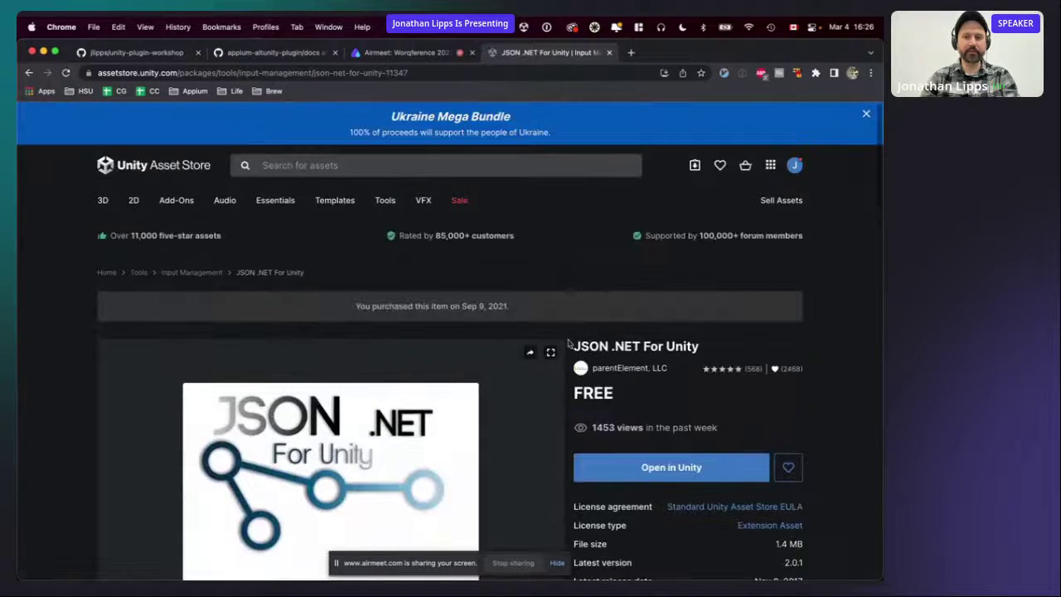
Open JSON .NET For Unity in Unity's Package Manager, always allowing assetstore.unity.com to open such links in the app.
scroll(561, 387, down, 3)
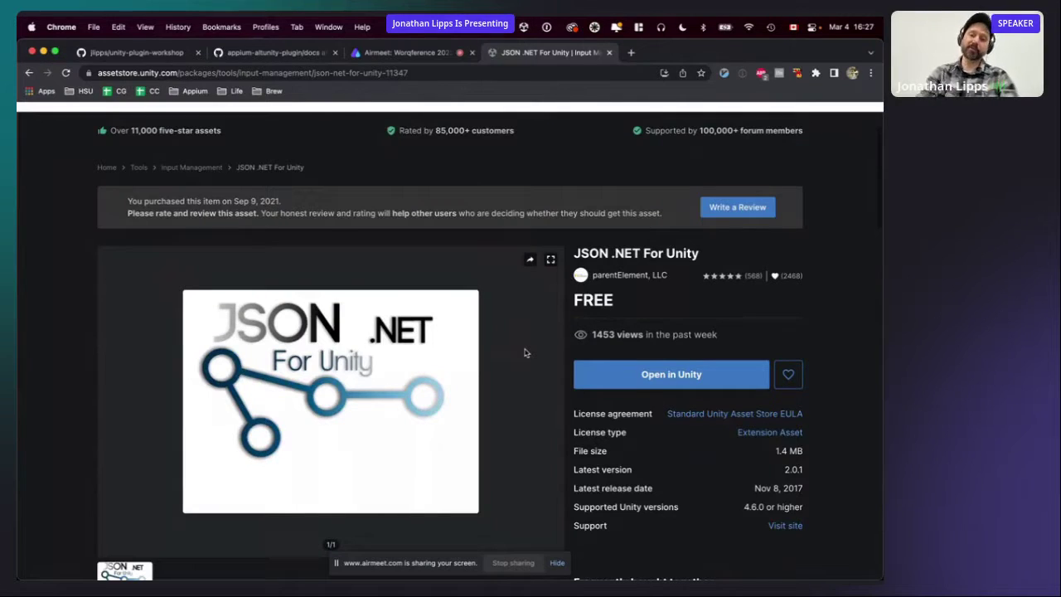
click(715, 377)
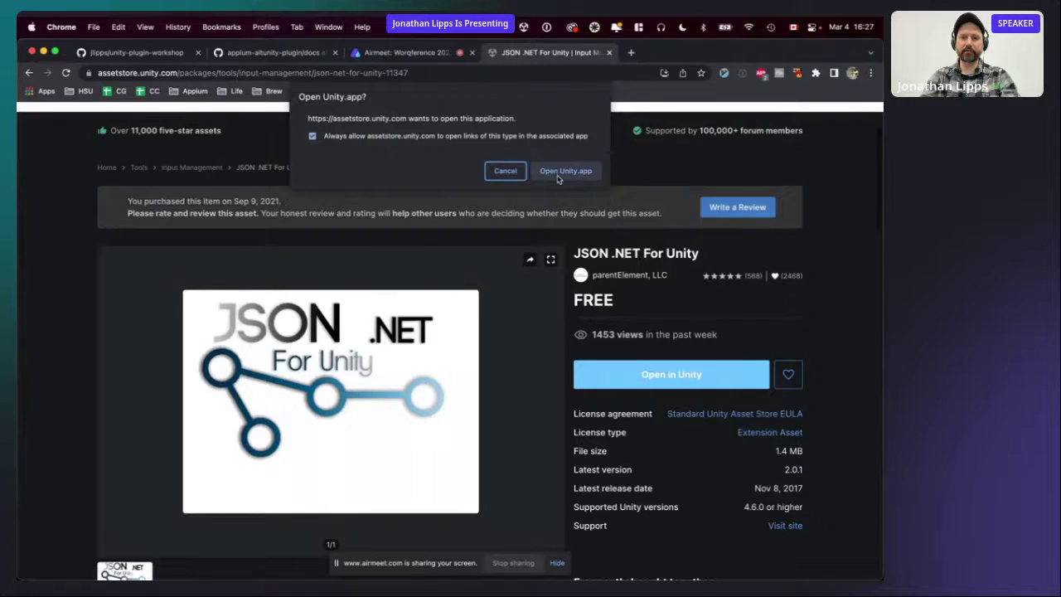
click(564, 171)
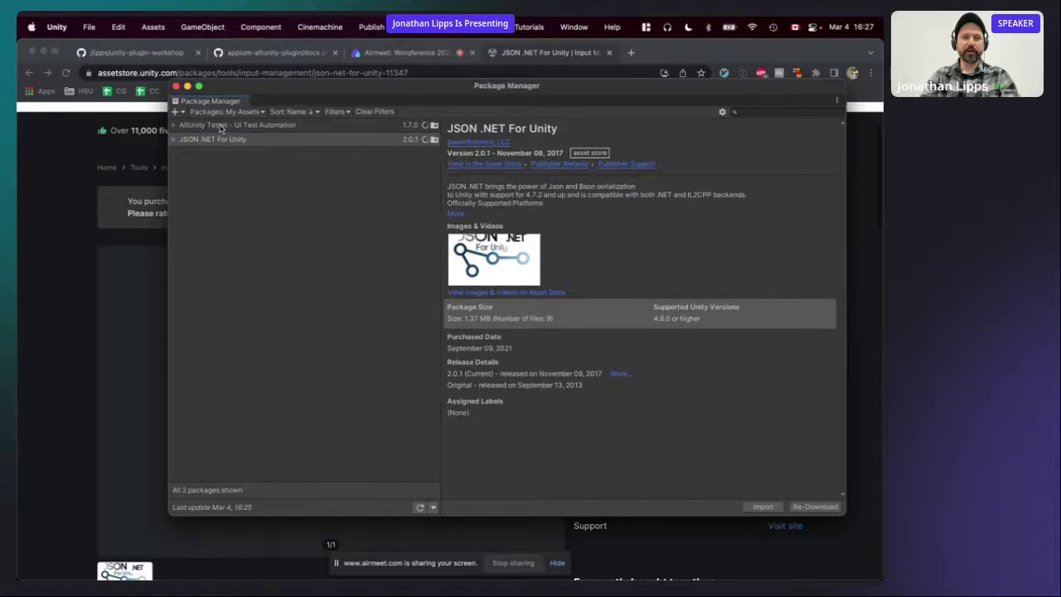
Expand both packages in the Package Manager and import all files of JSON .NET For Unity into the project.
click(173, 126)
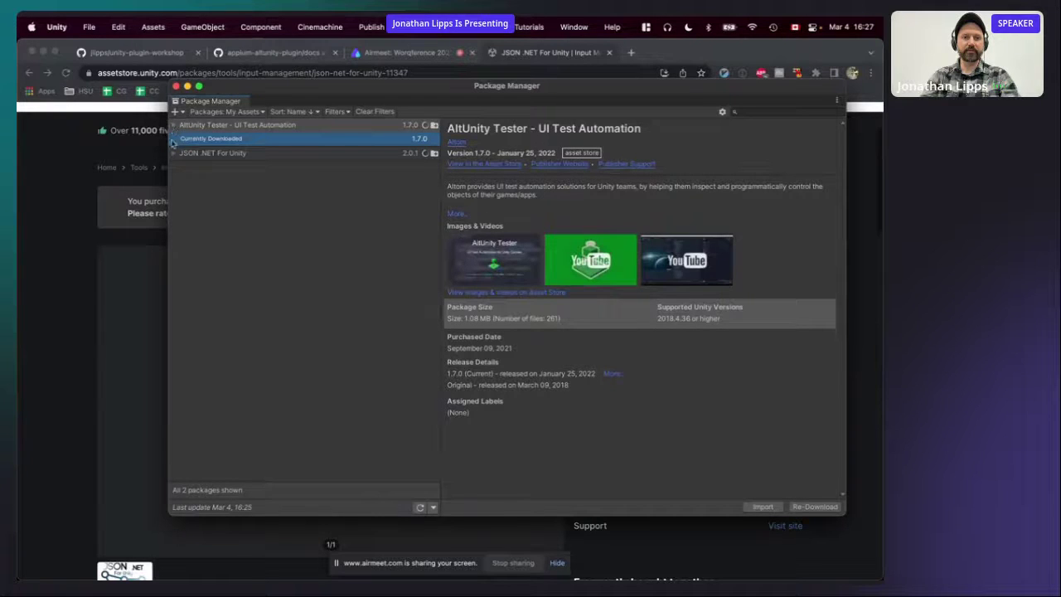
click(173, 153)
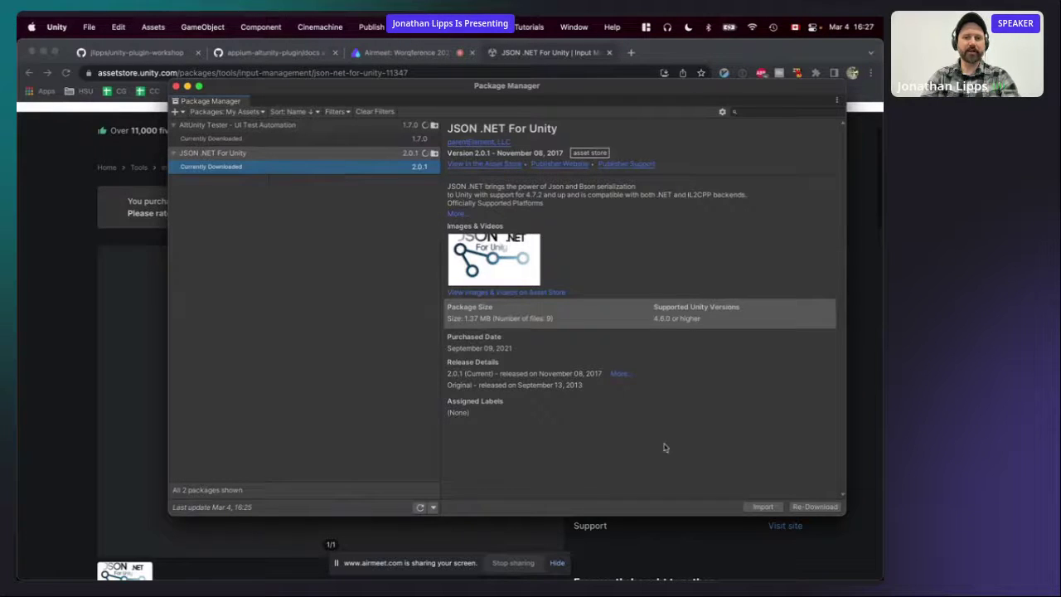
click(763, 508)
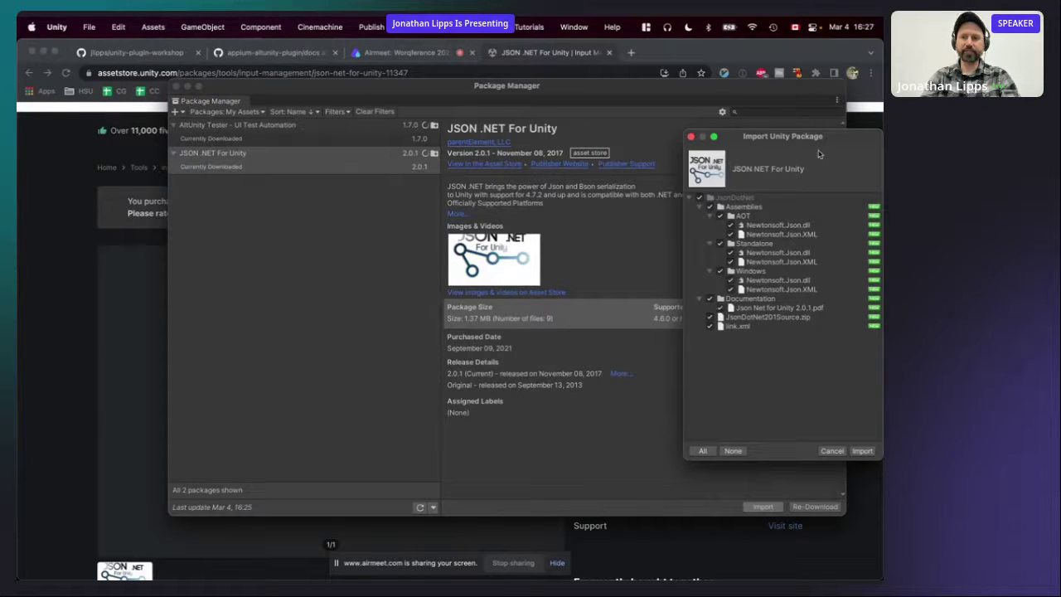
drag(726, 136, 651, 103)
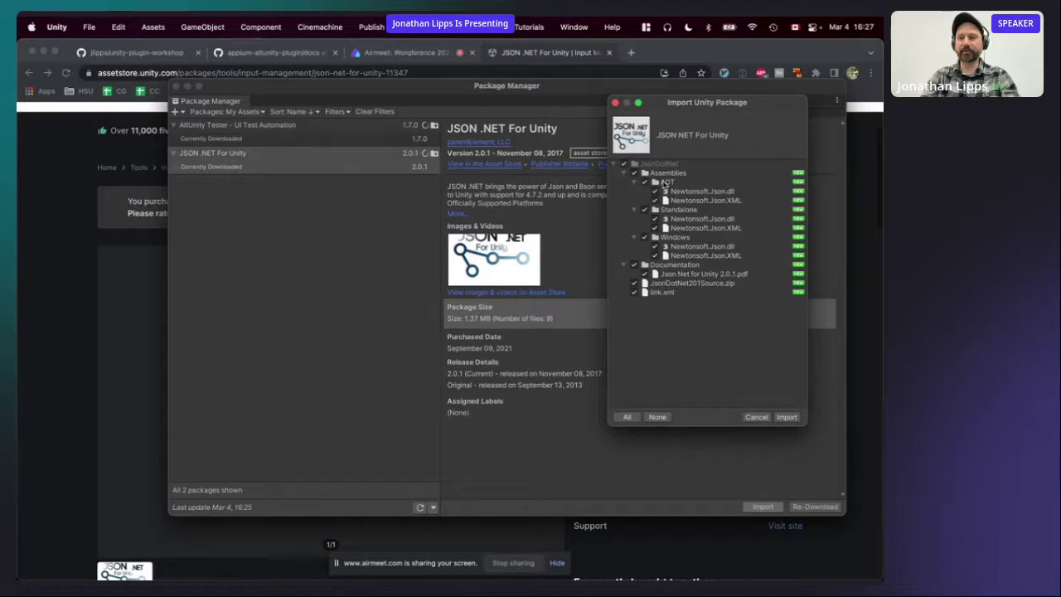
click(787, 417)
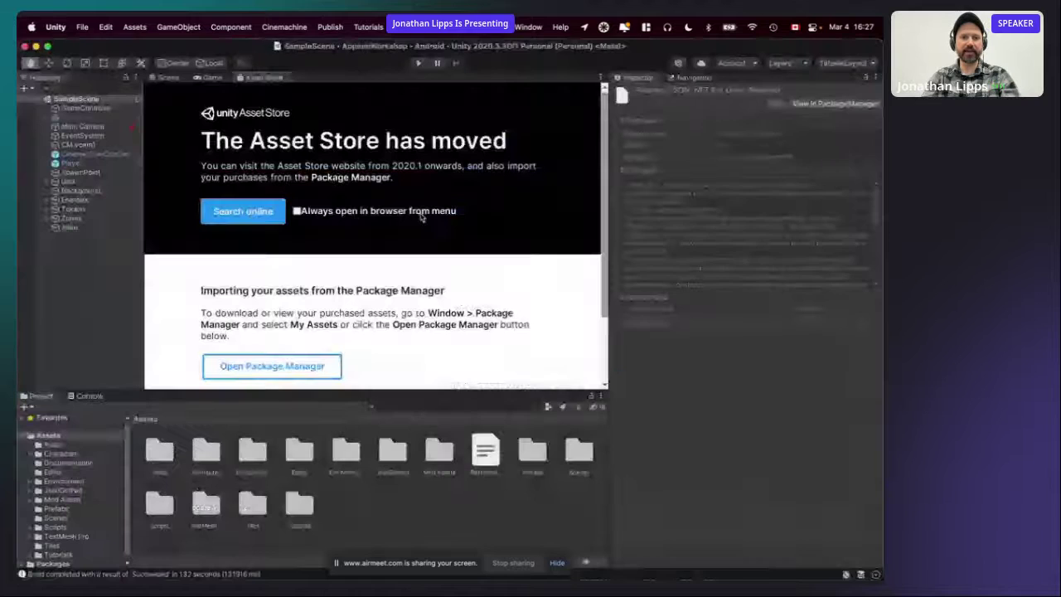
Leave the Package Manager for the Scene view and select the JsonDotNet folder in the project's Assets.
key(super+w)
click(272, 365)
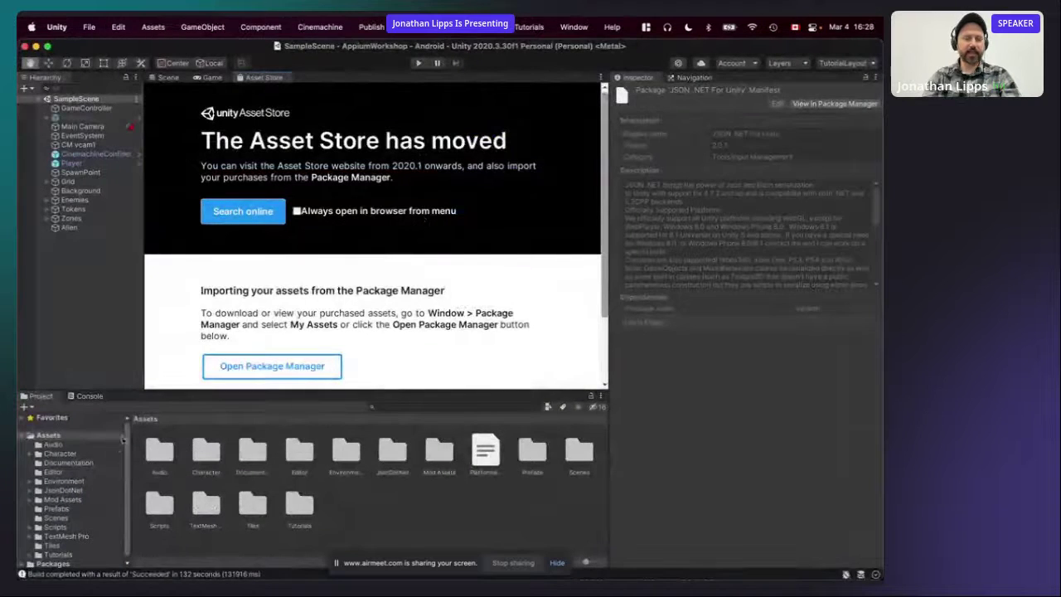
key(super+w)
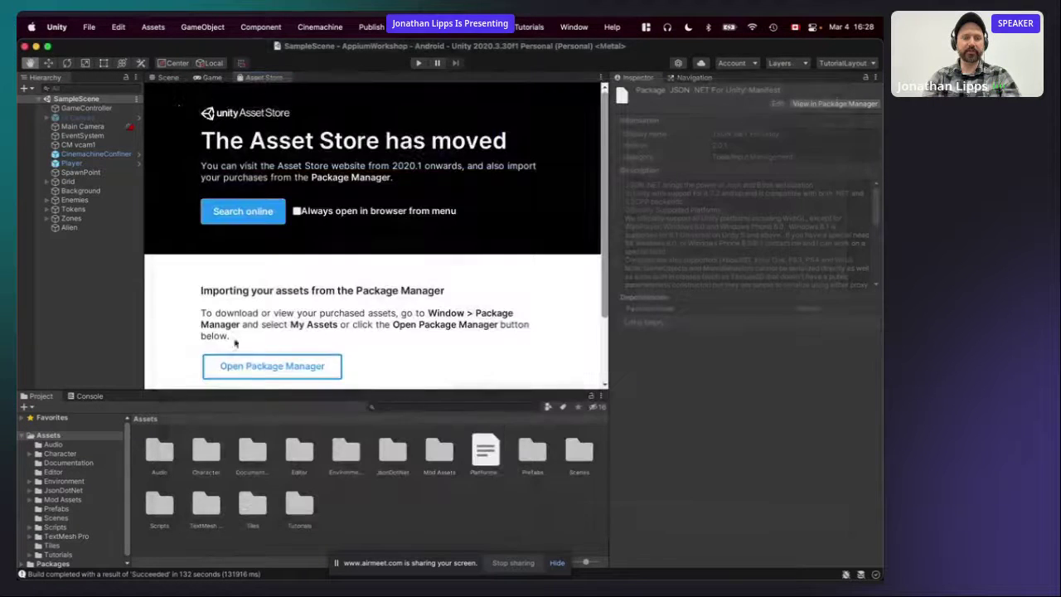
click(168, 77)
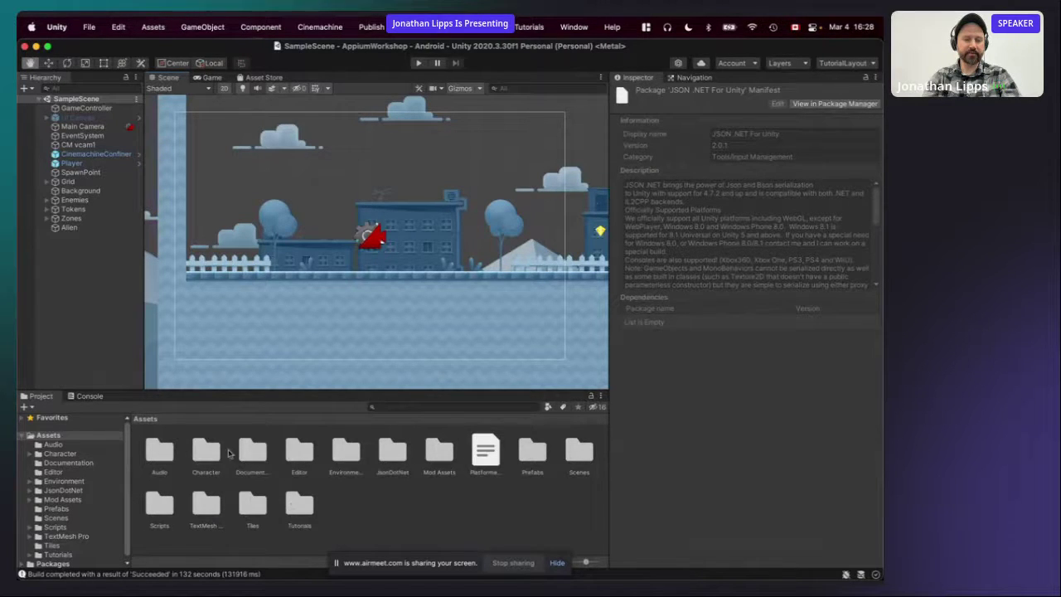
click(394, 451)
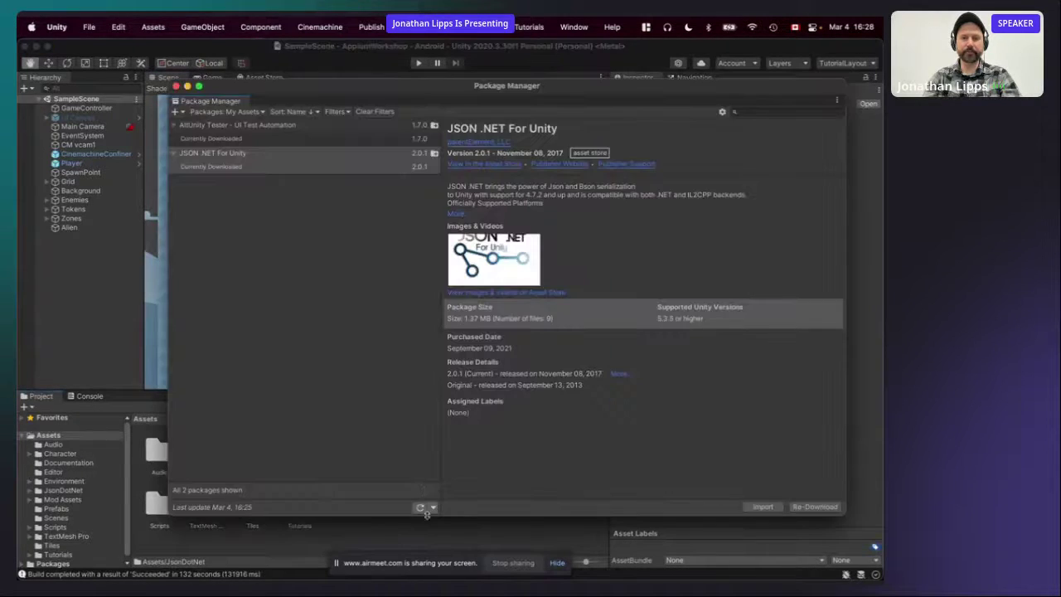
Import all files of AltUnity Tester - UI Test Automation from the Package Manager, installing or upgrading its package dependencies.
click(220, 126)
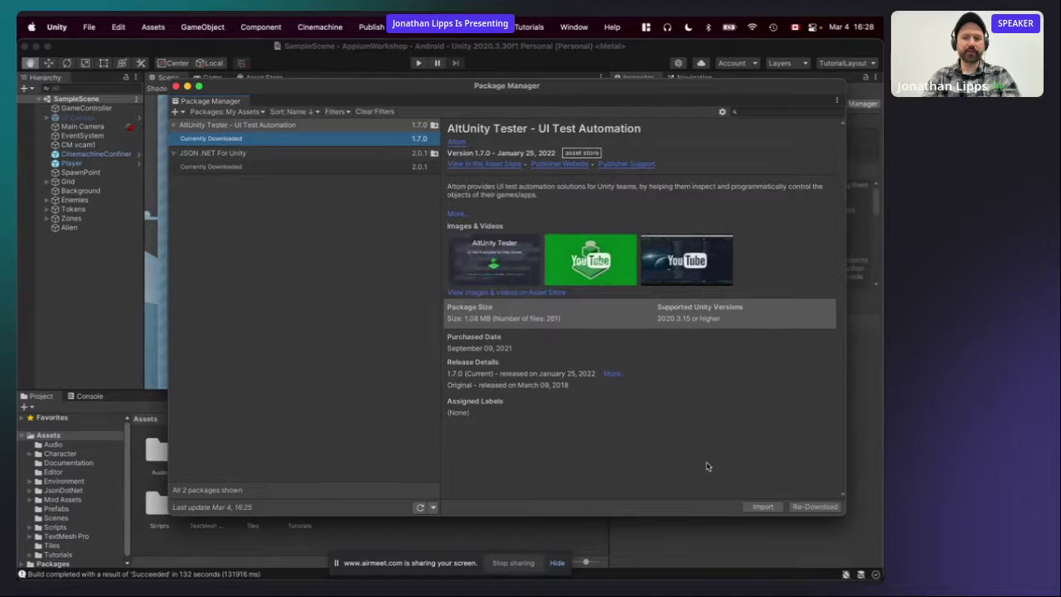
click(762, 506)
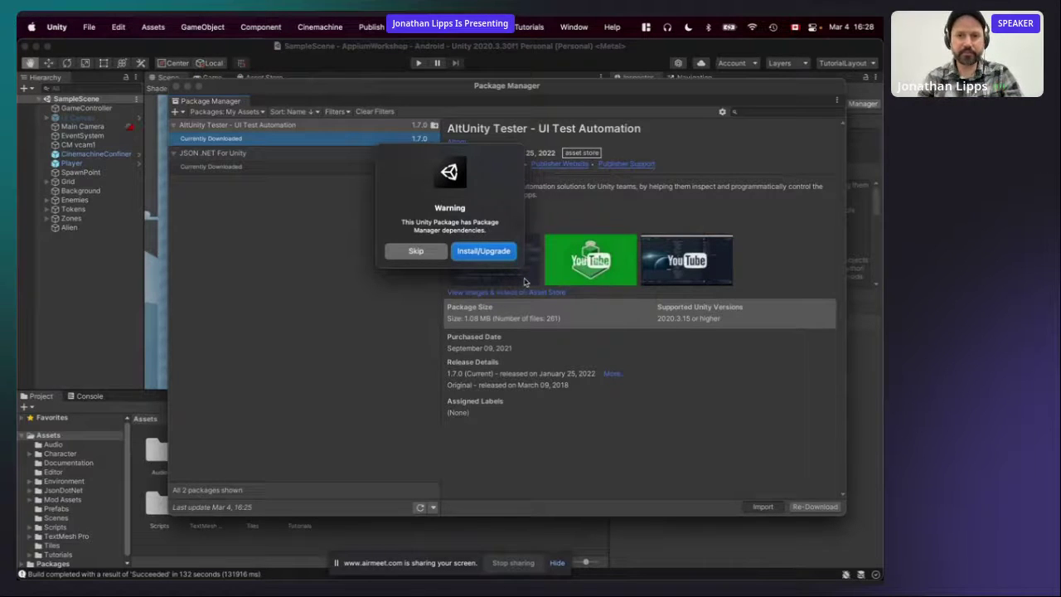
click(477, 258)
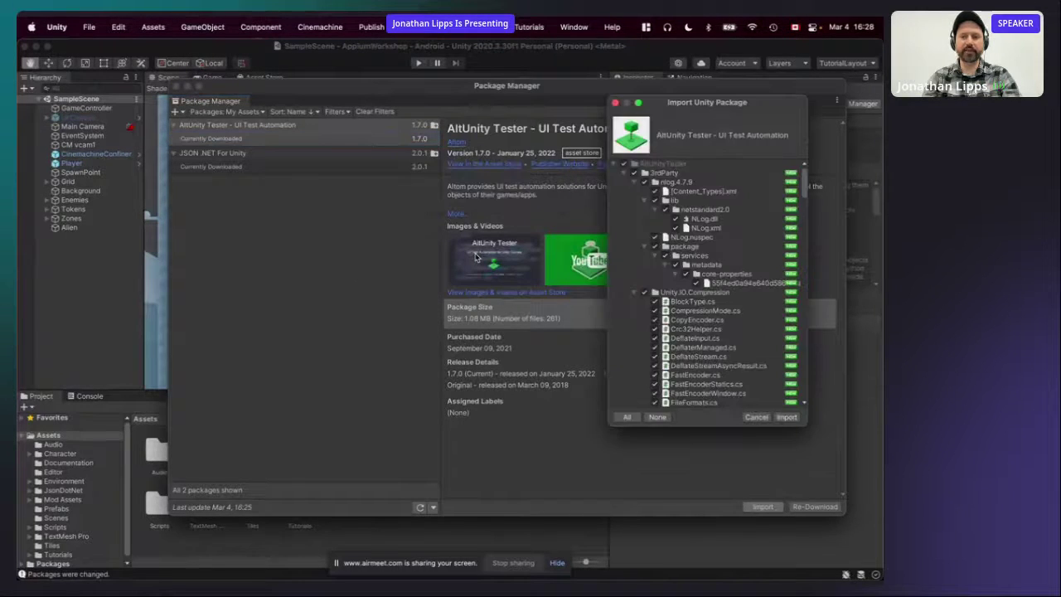
scroll(693, 294, down, 10)
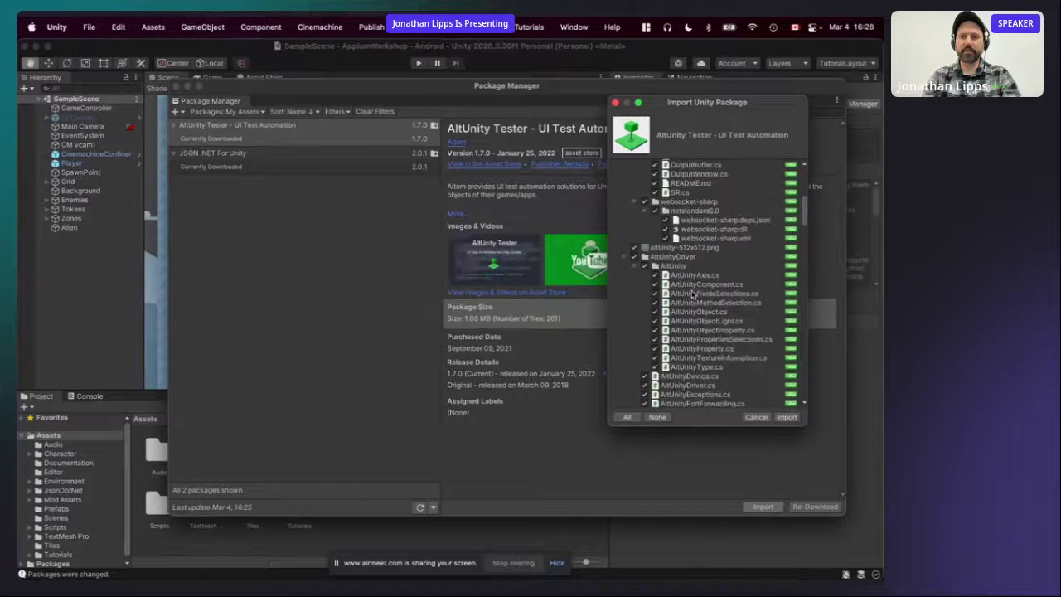
scroll(693, 293, down, 15)
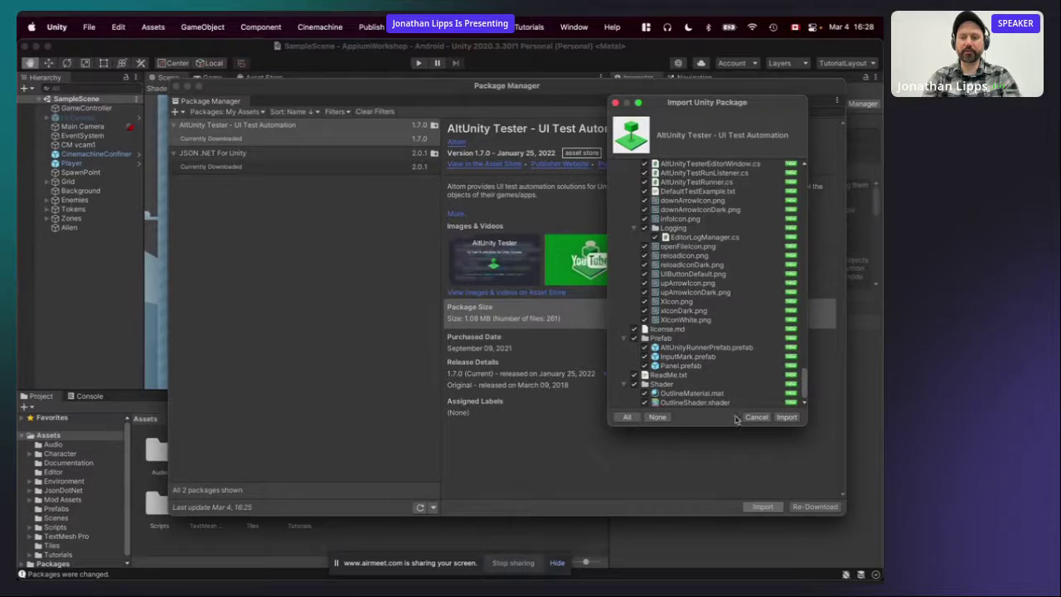
click(790, 417)
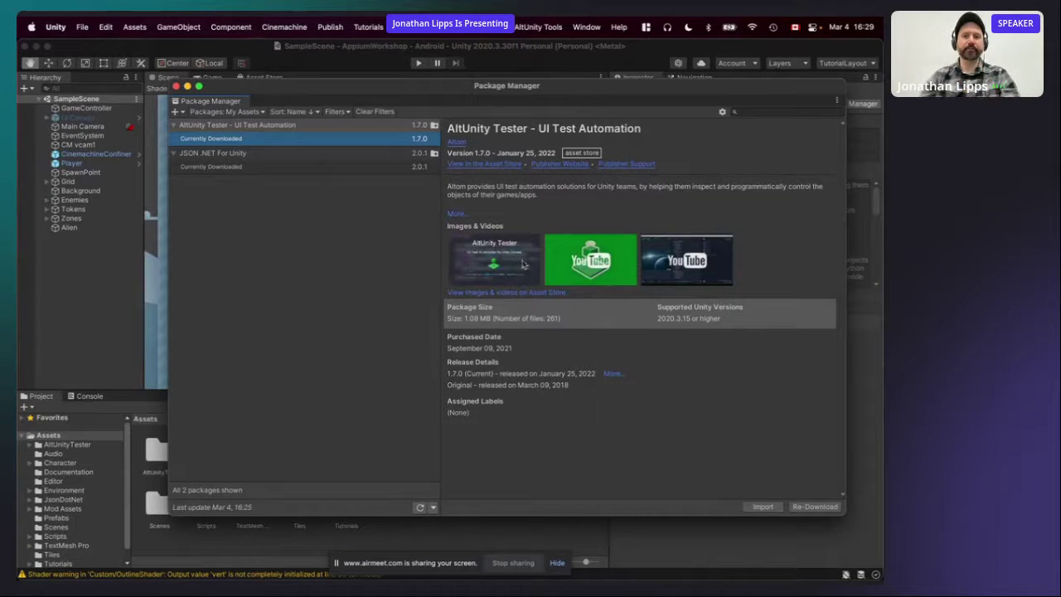
Close the Package Manager and open the AltUnity Tester Editor, dismissing its AltUnity Inspector 1.4.0 release notice.
click(245, 160)
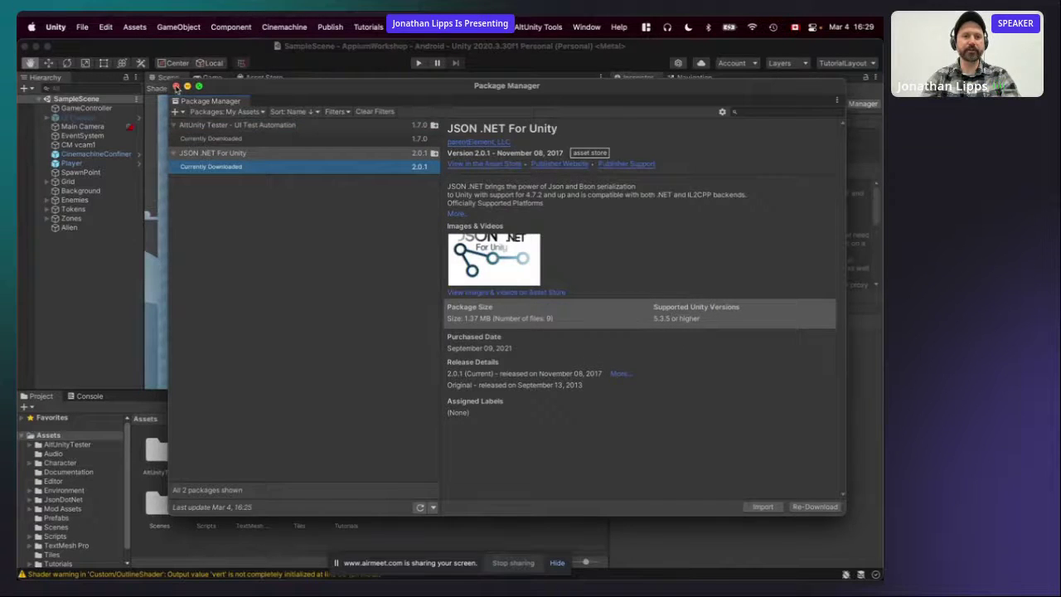
click(176, 86)
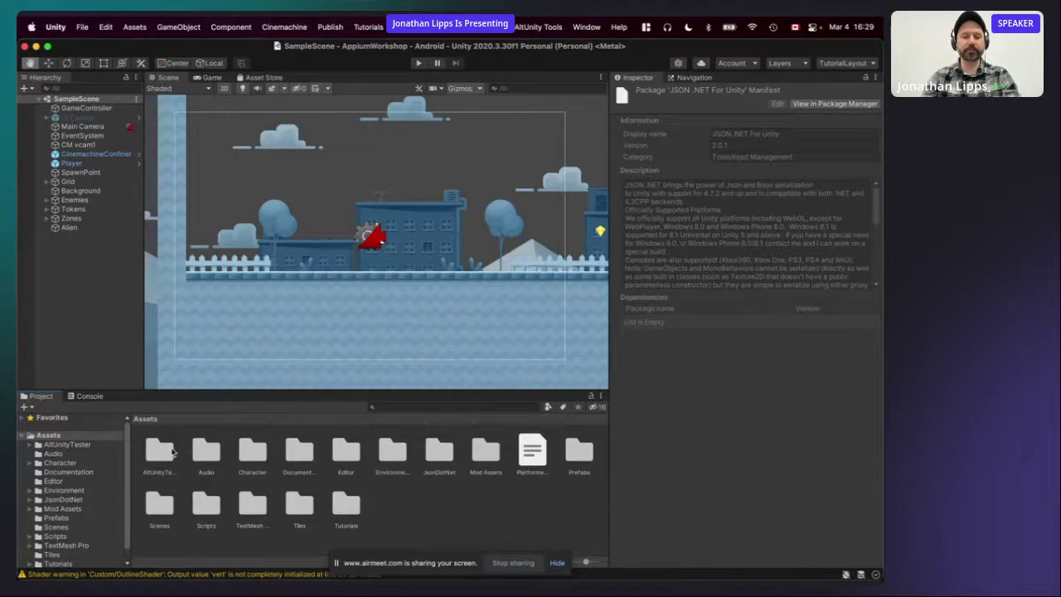
click(544, 27)
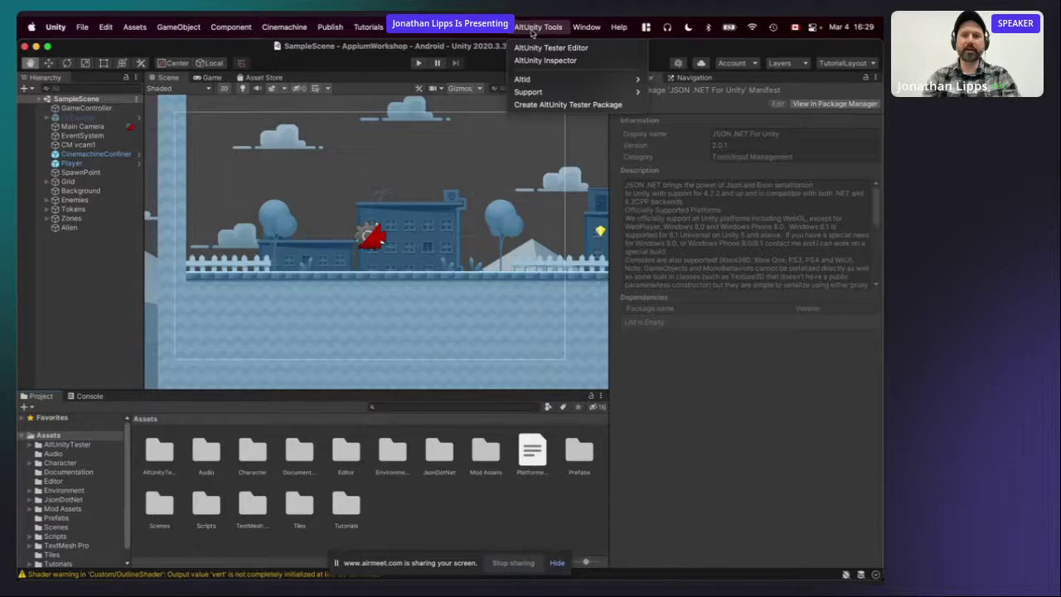
click(606, 52)
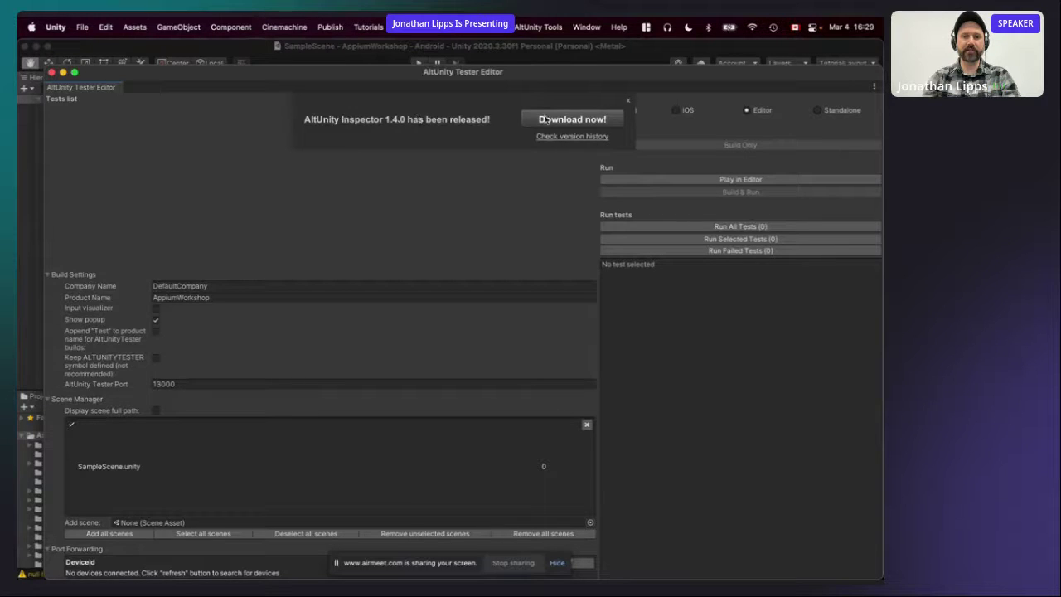
click(628, 104)
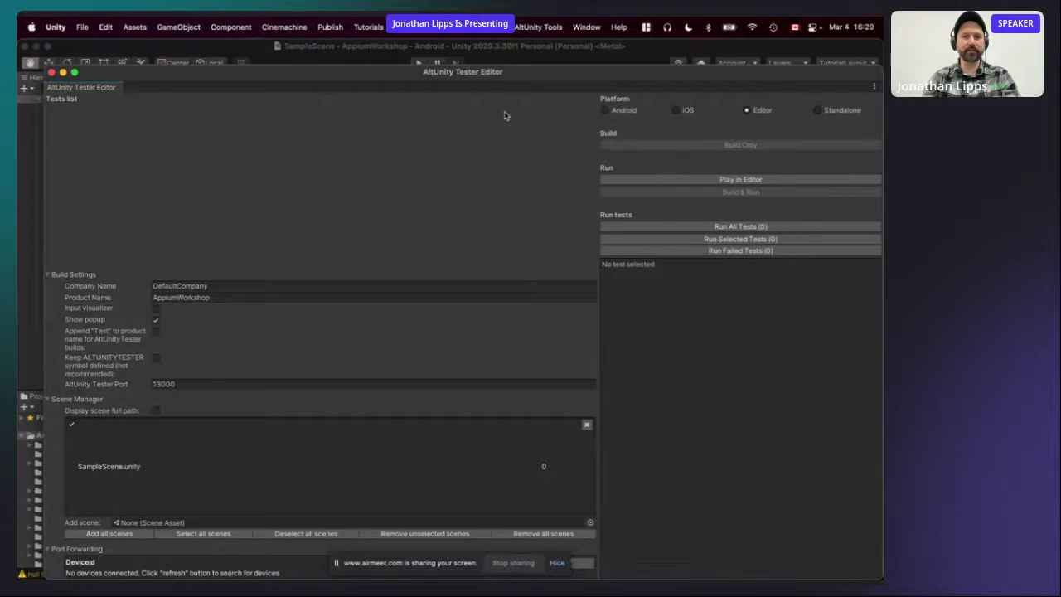
drag(519, 73, 500, 58)
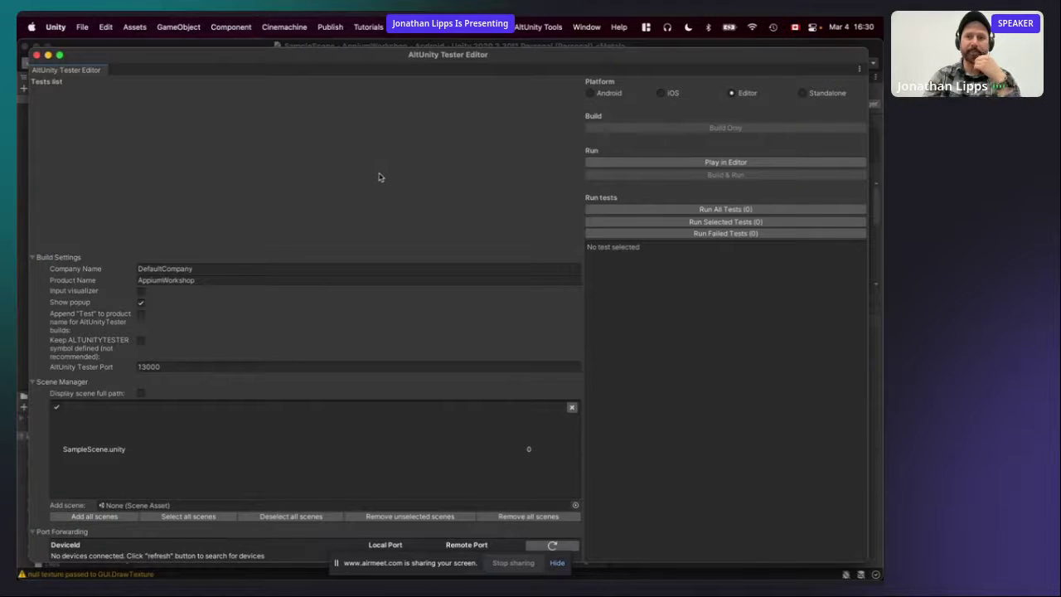
Set the AltUnity Tester platform to Android with the AppiumWorkshop folder as build location, and build the app without running it.
click(590, 93)
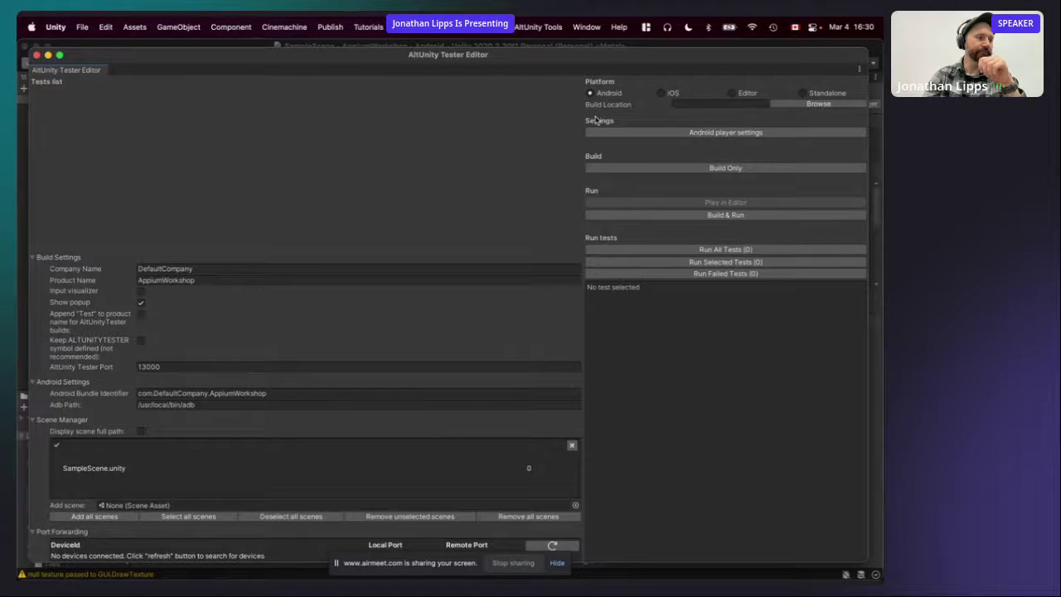
click(794, 104)
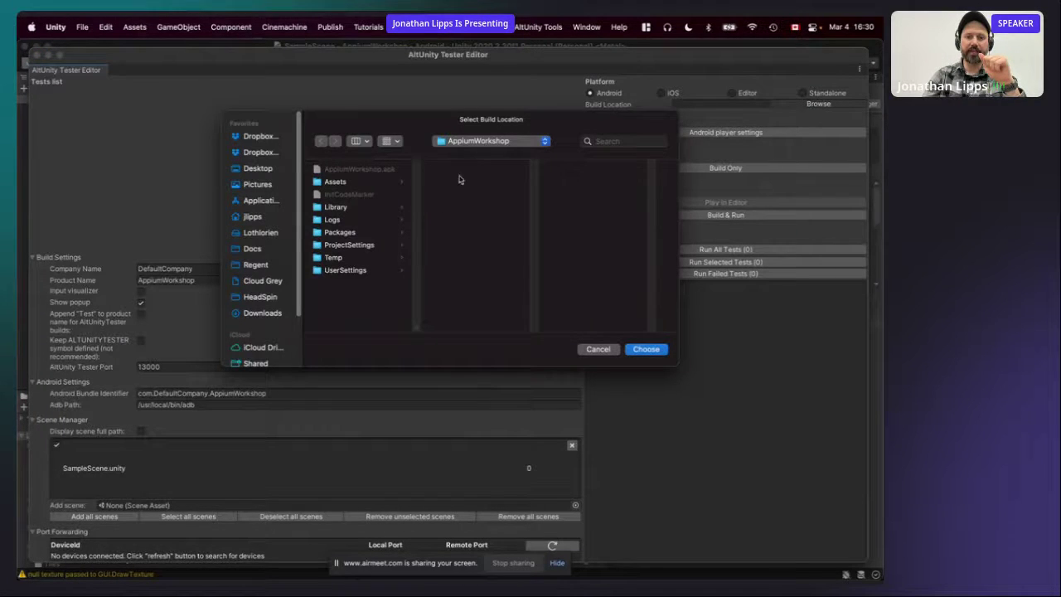
click(520, 145)
click(520, 145)
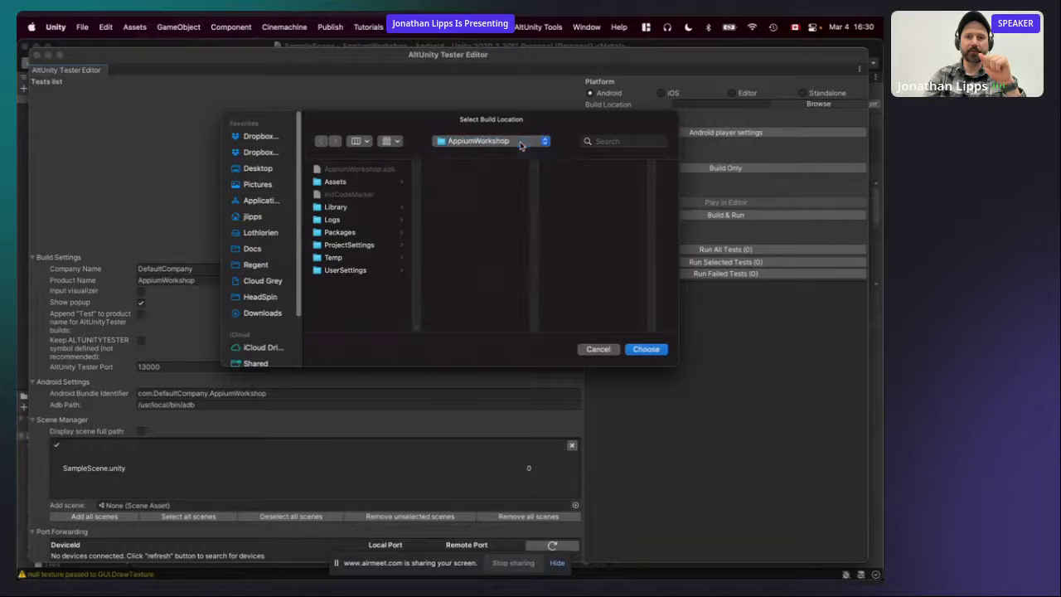
click(647, 350)
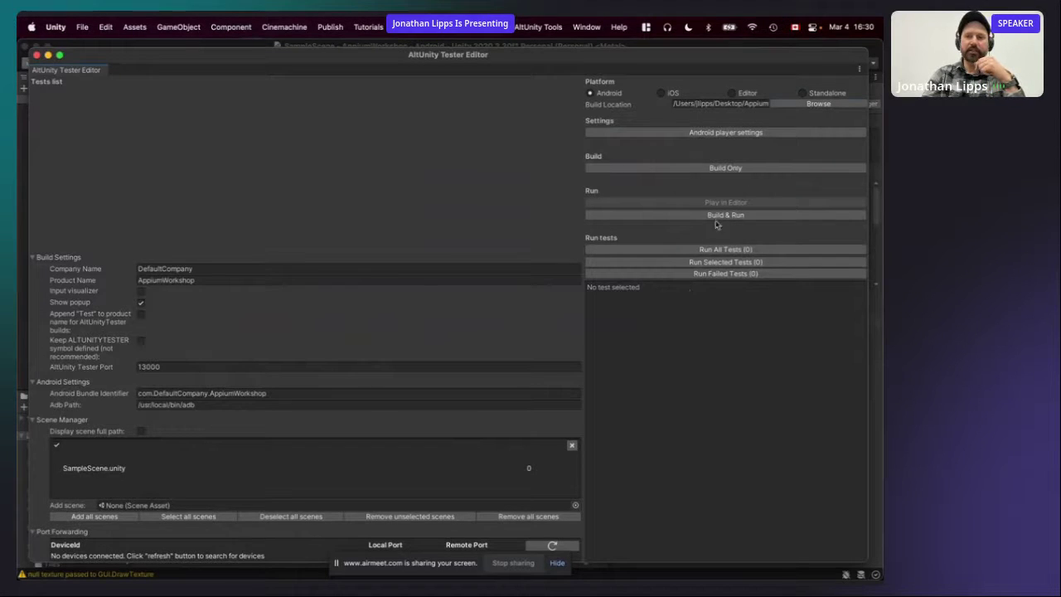
click(699, 168)
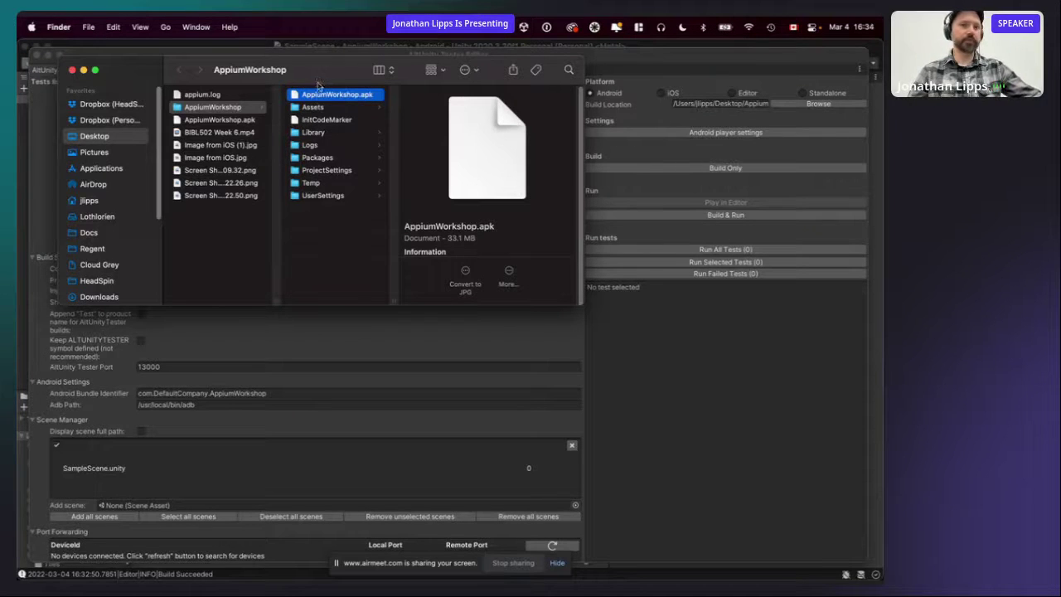
Switch to iTerm2 and rerun adb install -r ~/Desktop/AppiumWorkshop/AppiumWorkshop.apk.
mouse_move(328, 572)
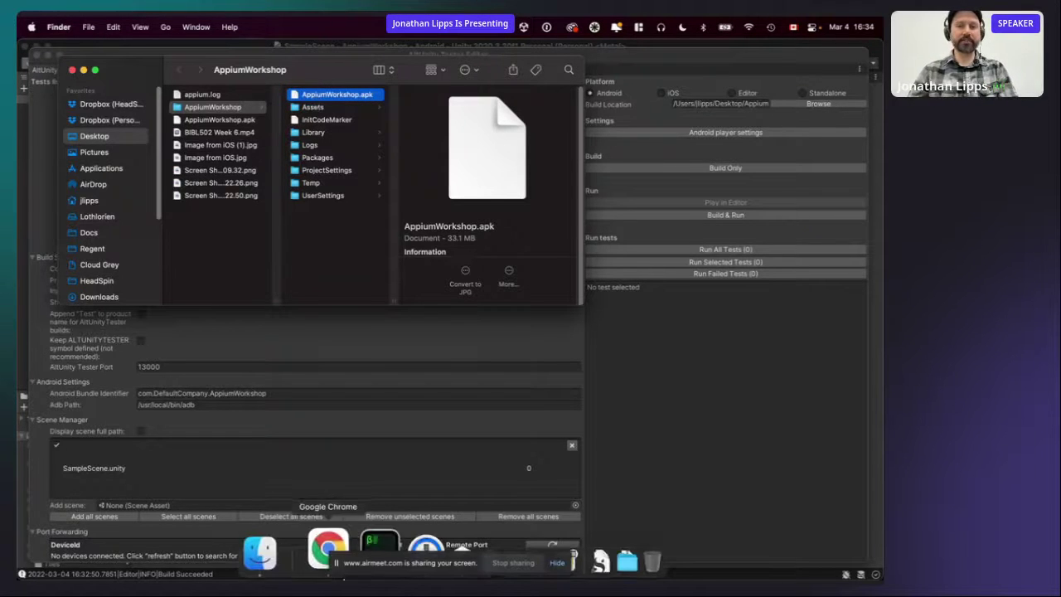
click(359, 544)
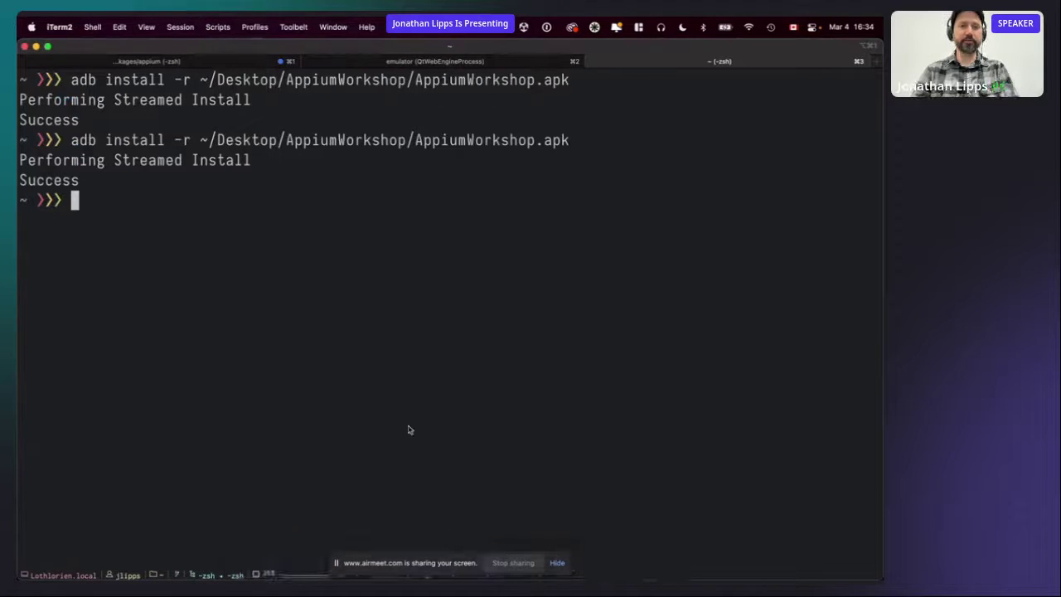
key(Up)
key(Return)
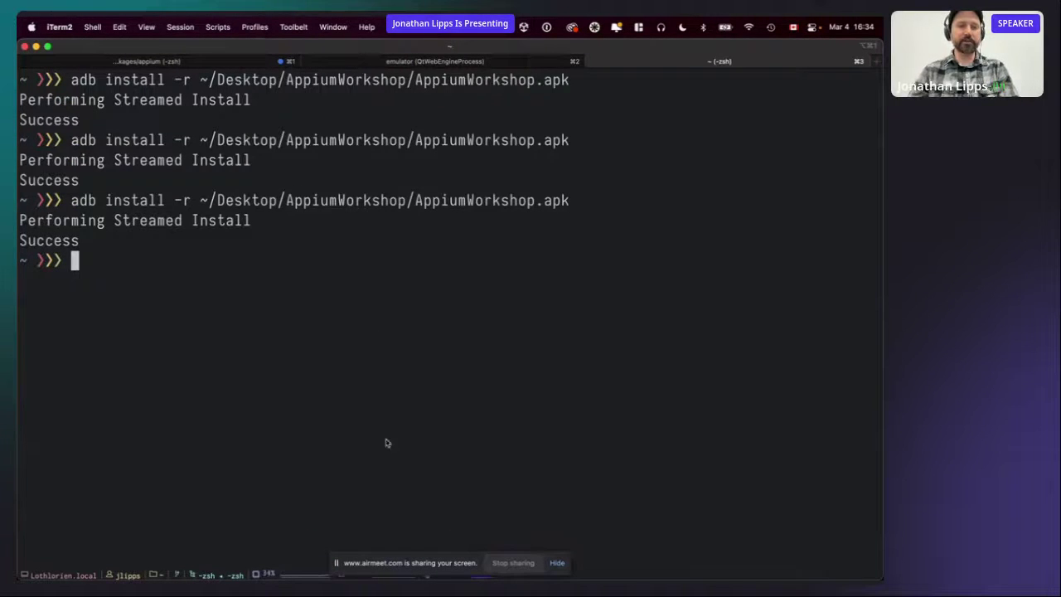
Switch to the Android Emulator, launch the AppiumWorkshop app and dismiss the AltUnity Tester connection popup.
mouse_move(431, 554)
click(488, 546)
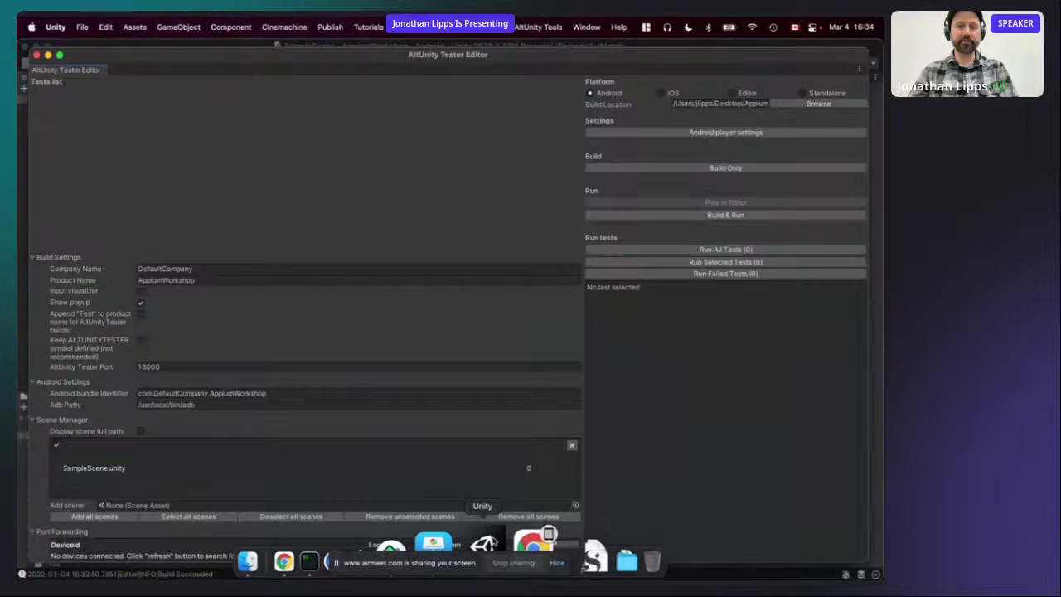
click(444, 543)
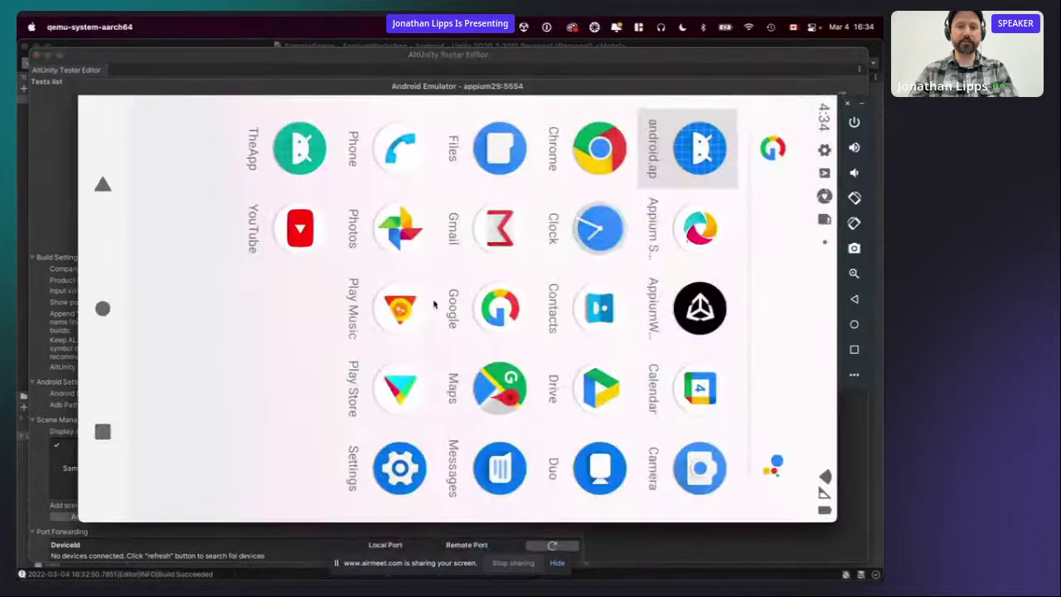
click(689, 309)
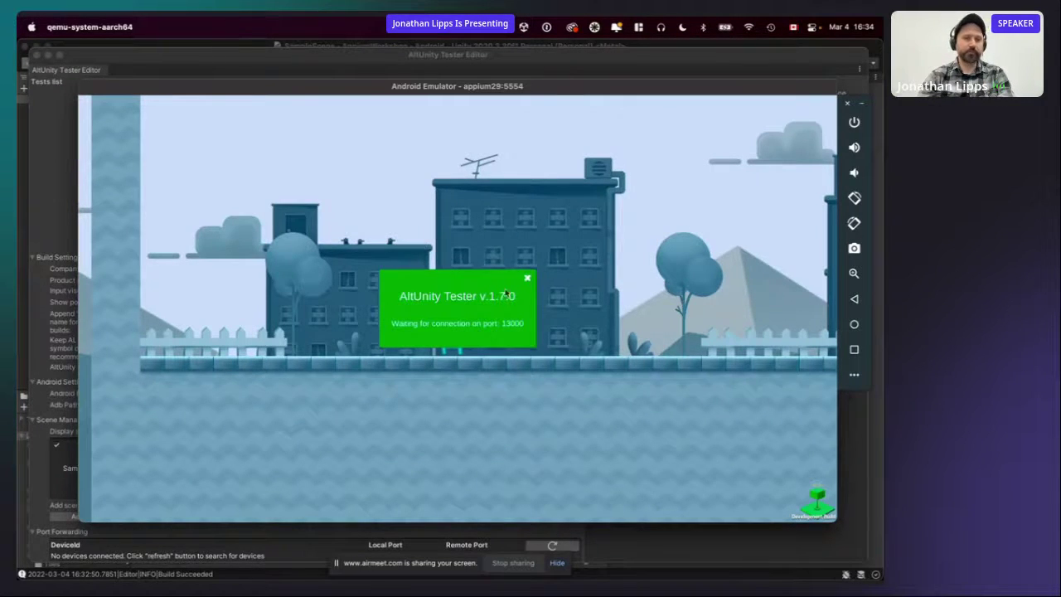
click(529, 280)
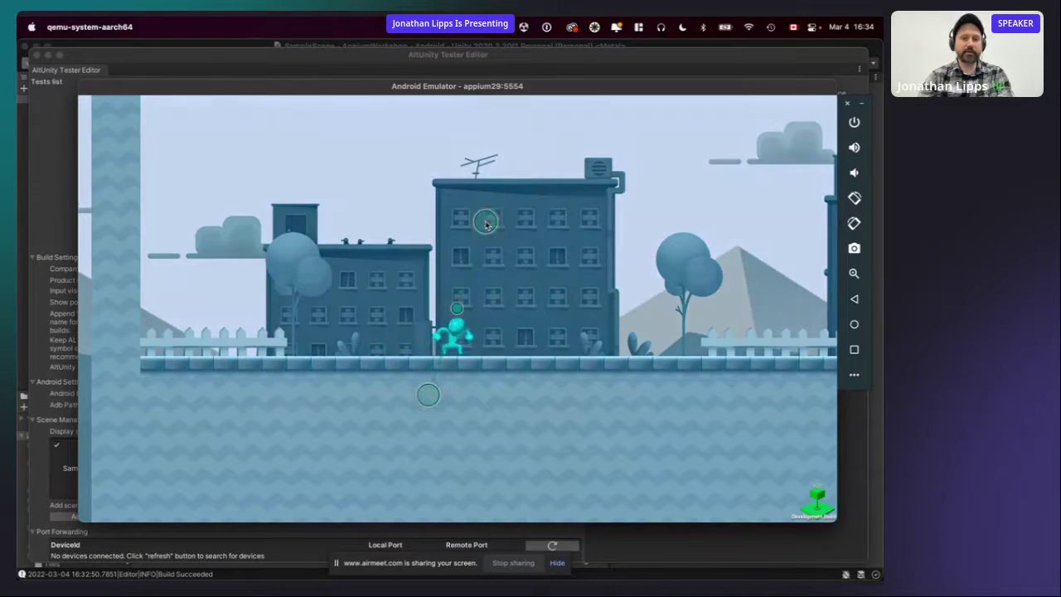
Switch back to Unity and close the AltUnity Tester Editor window.
key(super+Tab)
key(super+Tab)
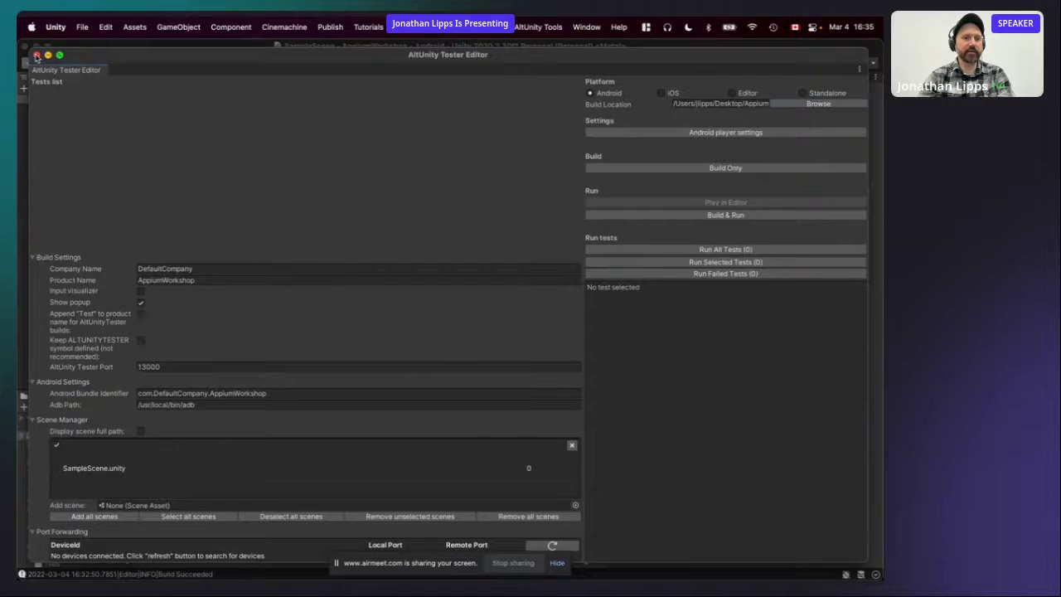
click(37, 55)
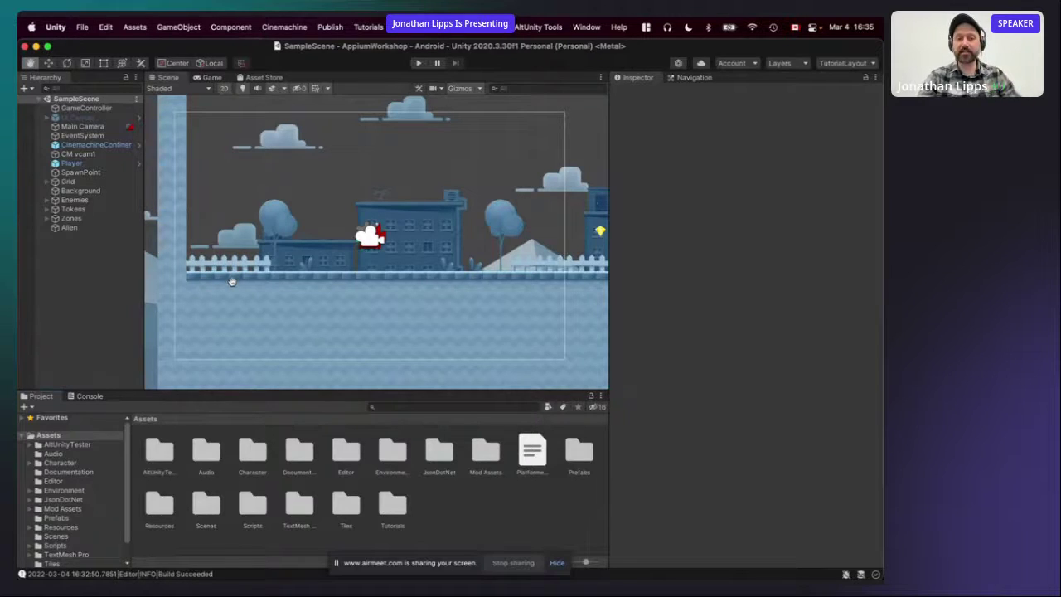
Select the Player object in SampleScene and add an AltId to every object in the active scene.
click(81, 165)
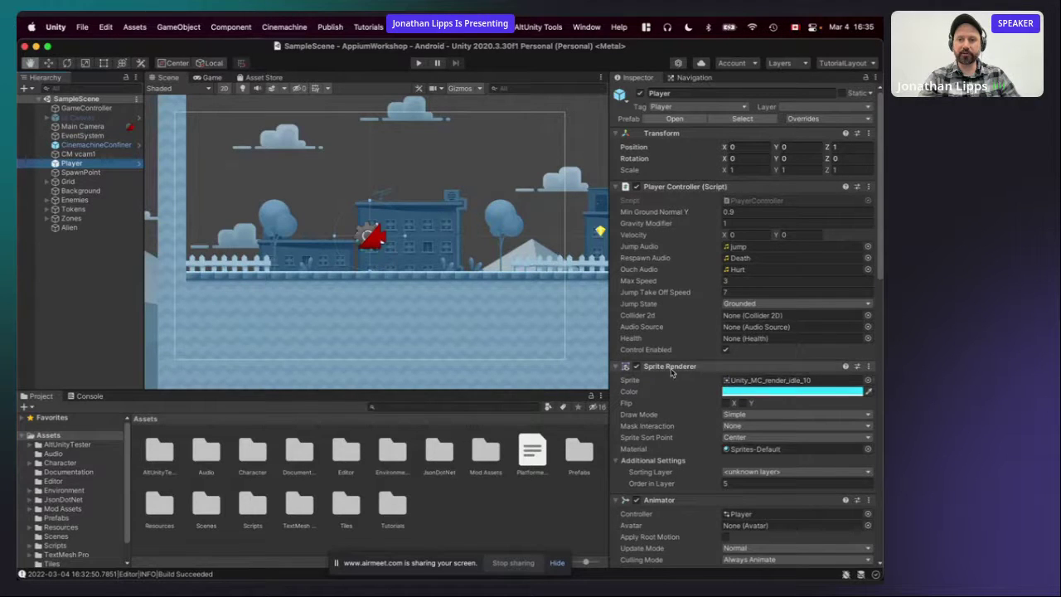
scroll(685, 396, down, 10)
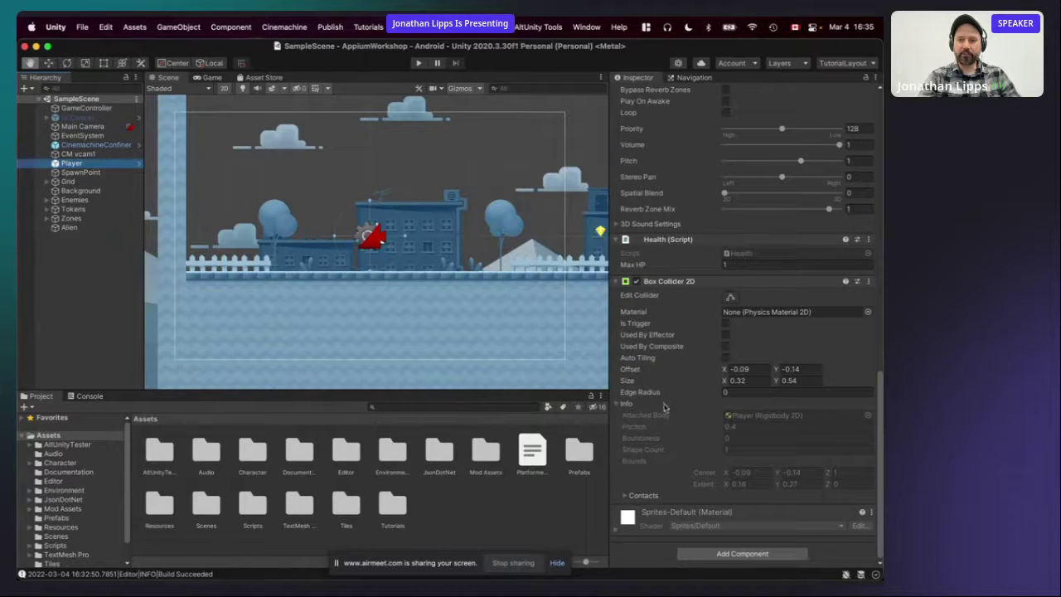
scroll(664, 406, up, 10)
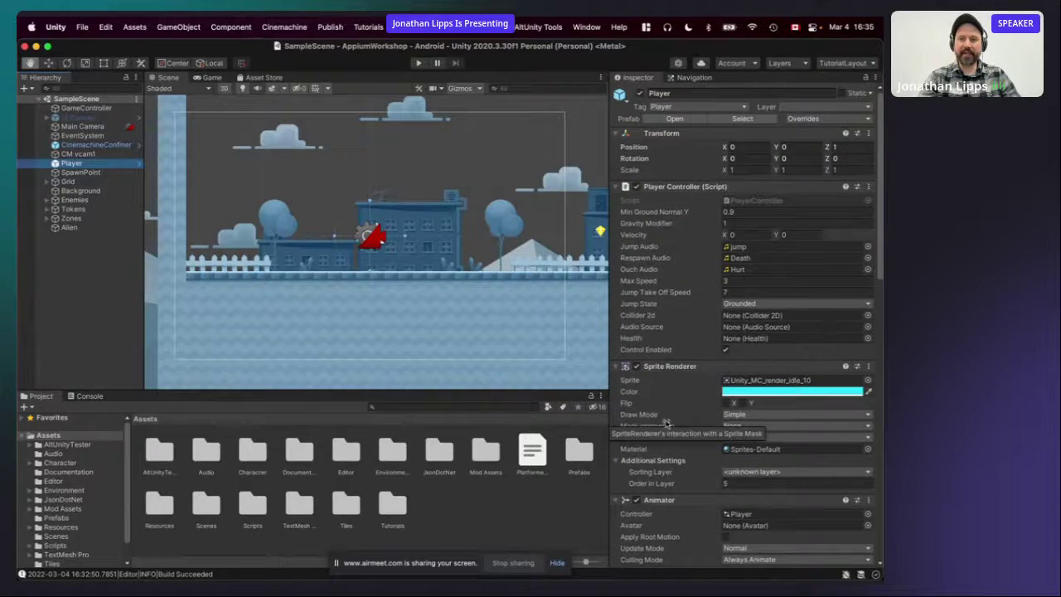
scroll(666, 424, down, 10)
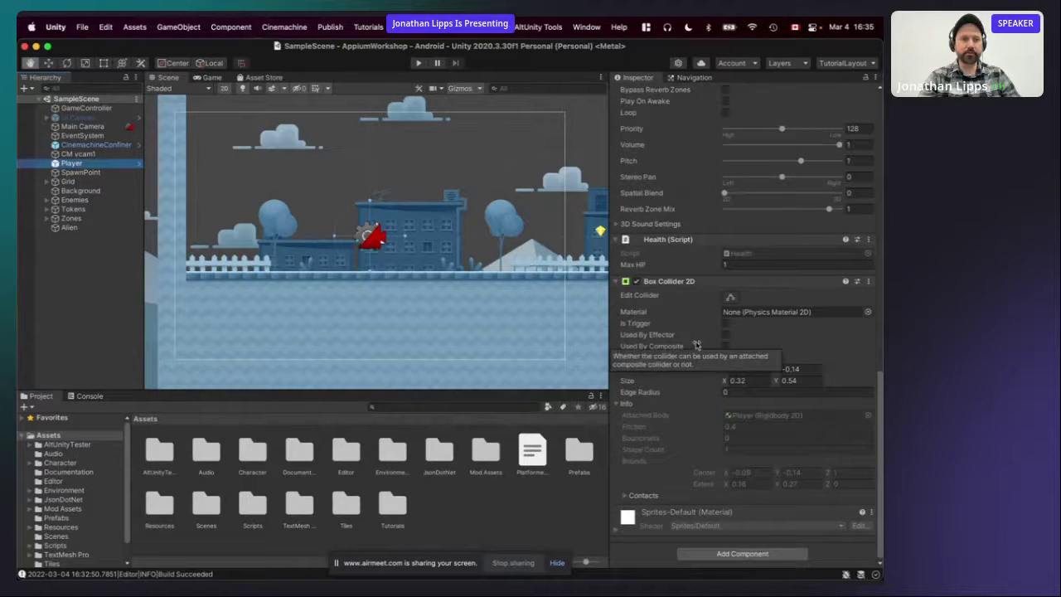
scroll(696, 344, up, 10)
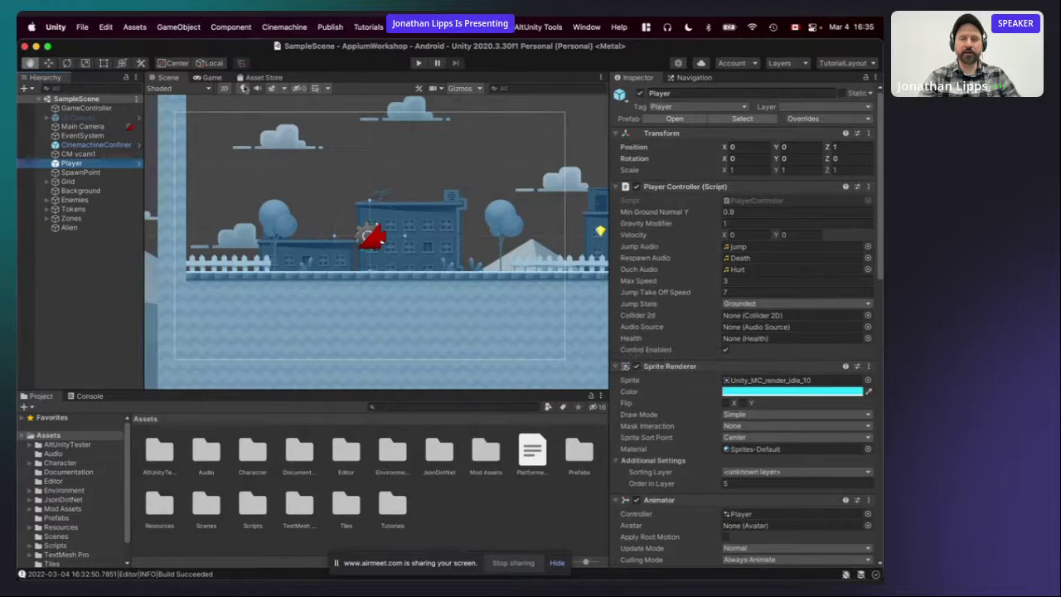
click(537, 29)
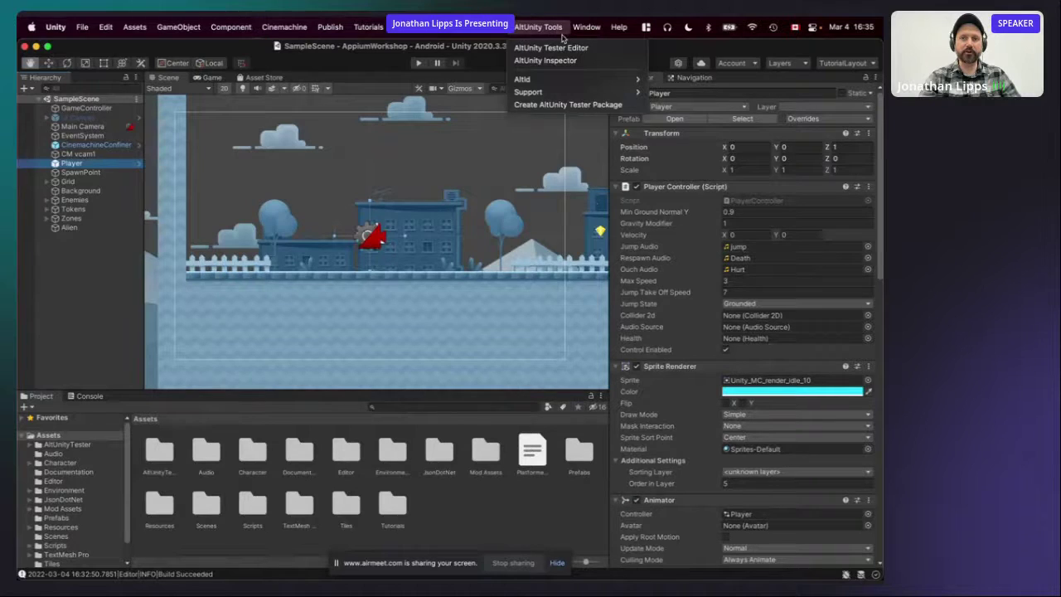
mouse_move(540, 83)
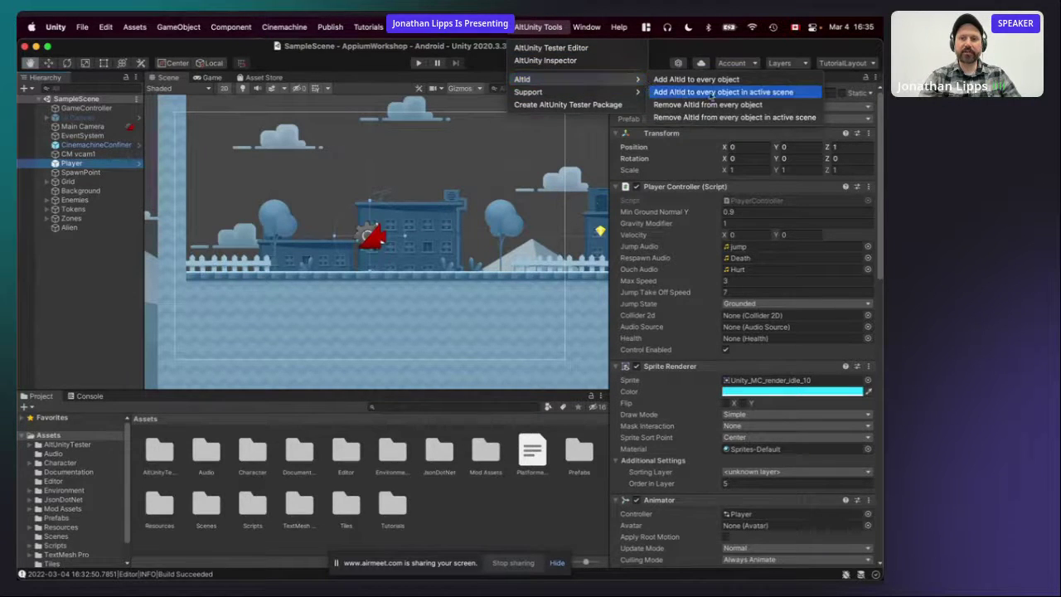
click(803, 92)
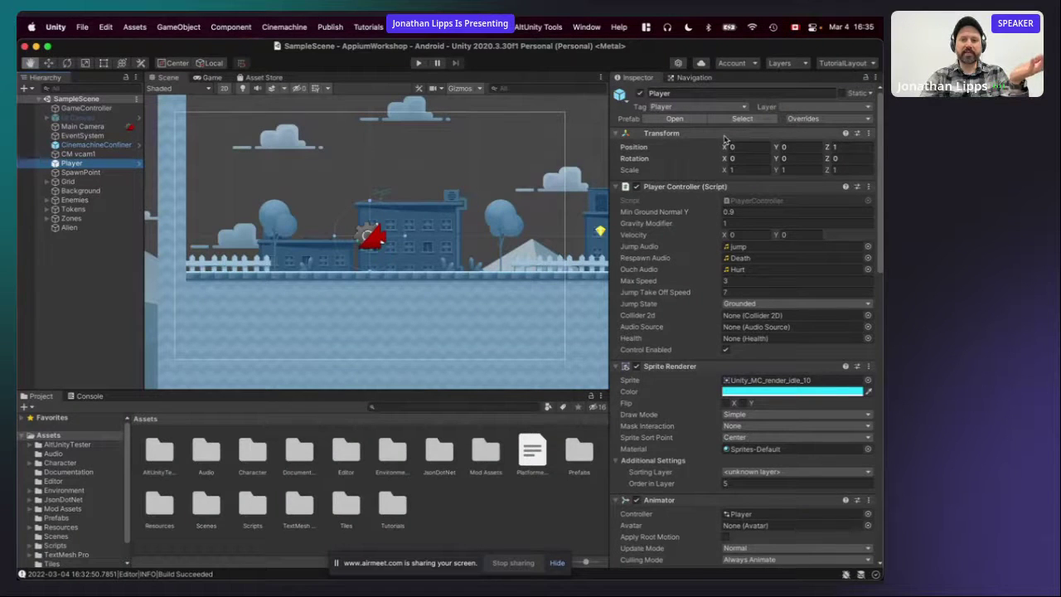
Set the Alt ID in the Player's Alt Unity Id script to SuperPlayer and save the scene.
scroll(663, 253, down, 15)
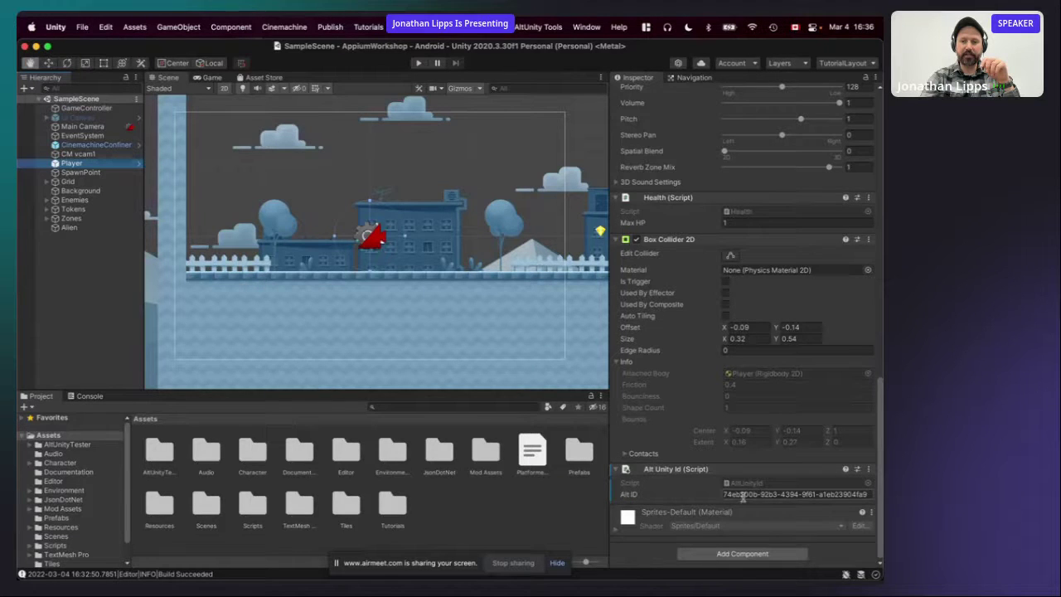
click(645, 498)
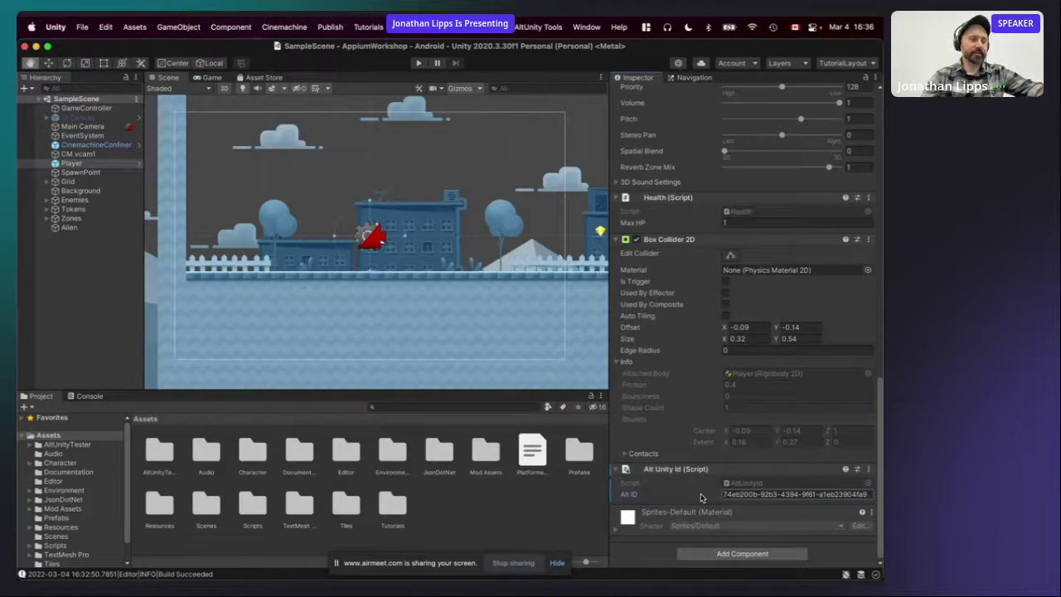
click(737, 496)
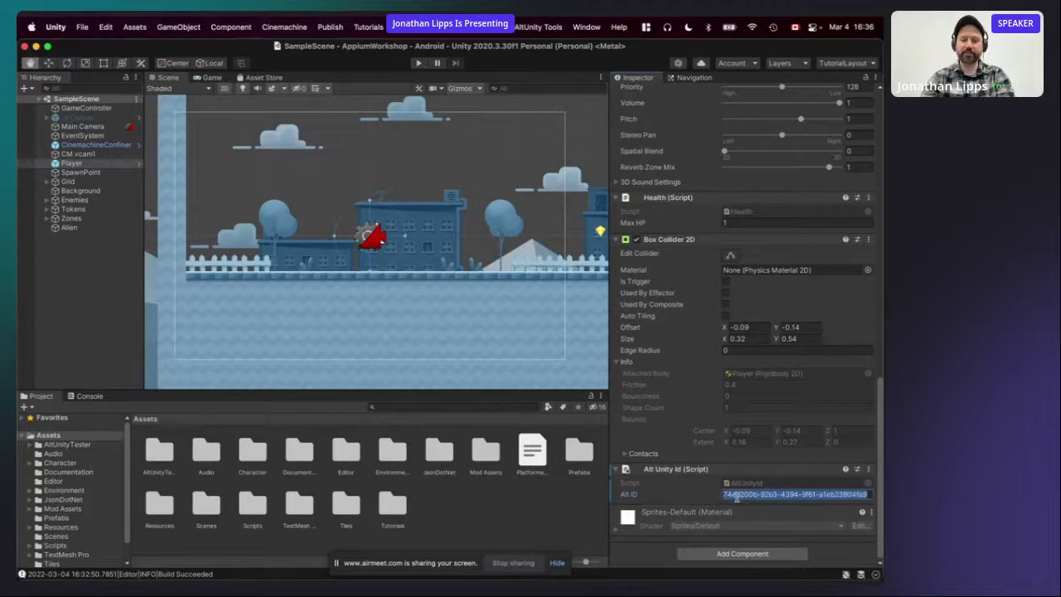
text(Supe)
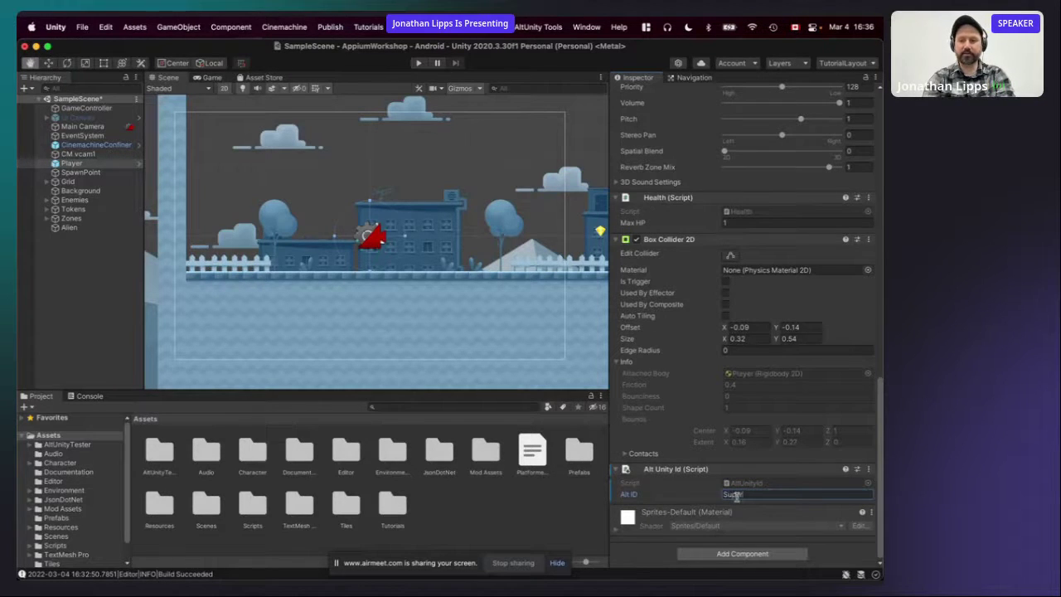
text(rPlayer)
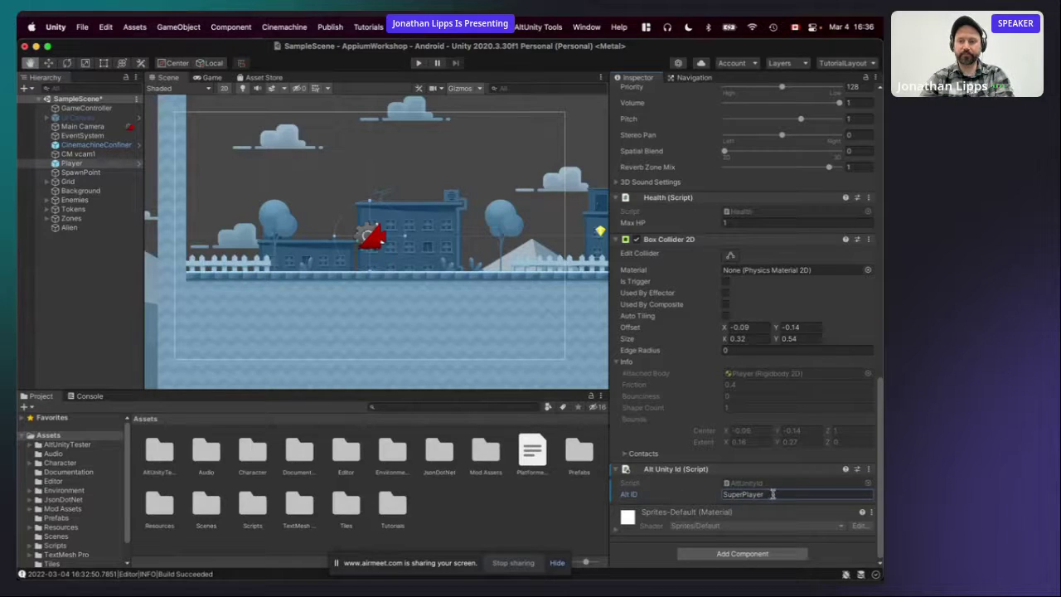
drag(773, 494, 720, 495)
click(721, 495)
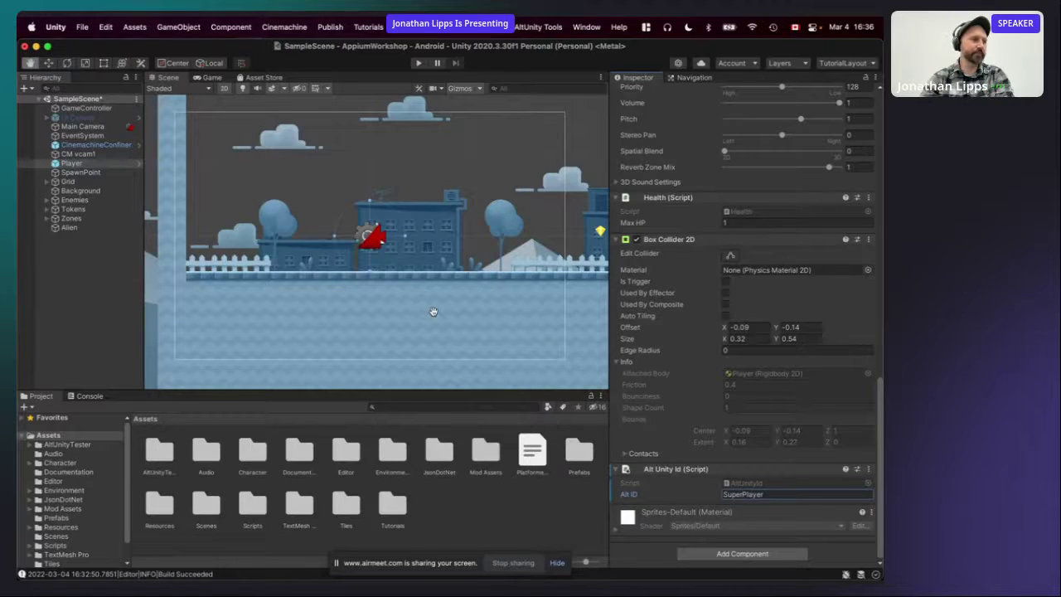
key(super+s)
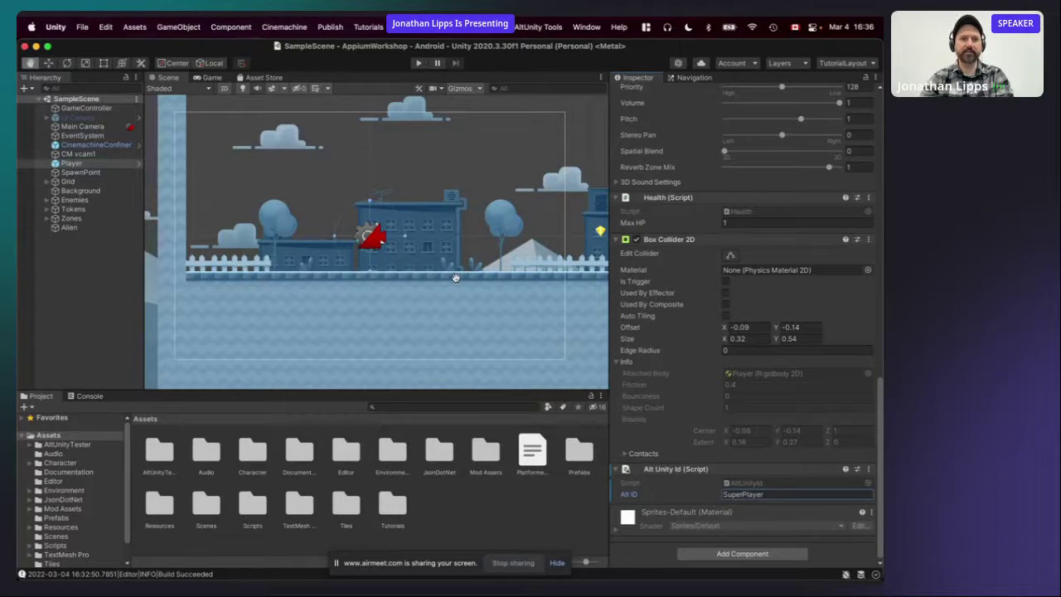
Open the AltUnity Tester Editor and build the instrumented Android app without running it.
click(538, 27)
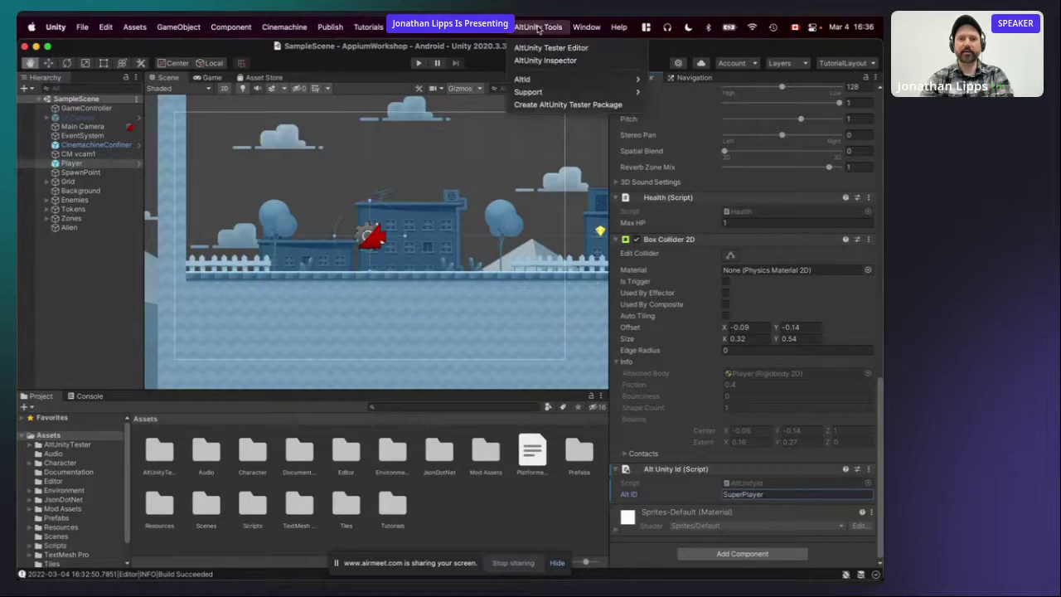
click(550, 48)
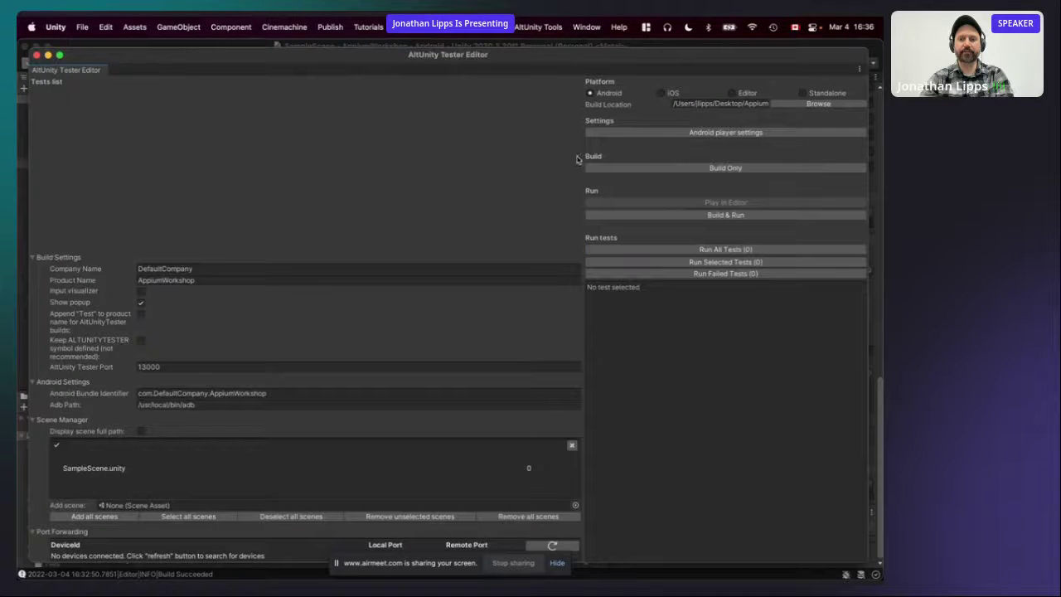
click(700, 168)
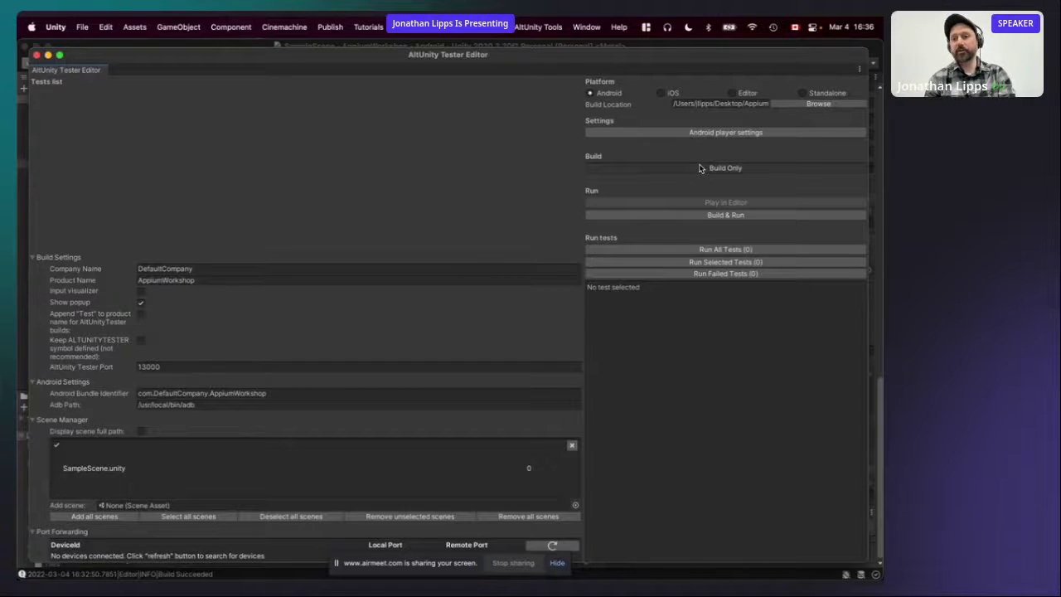
click(699, 168)
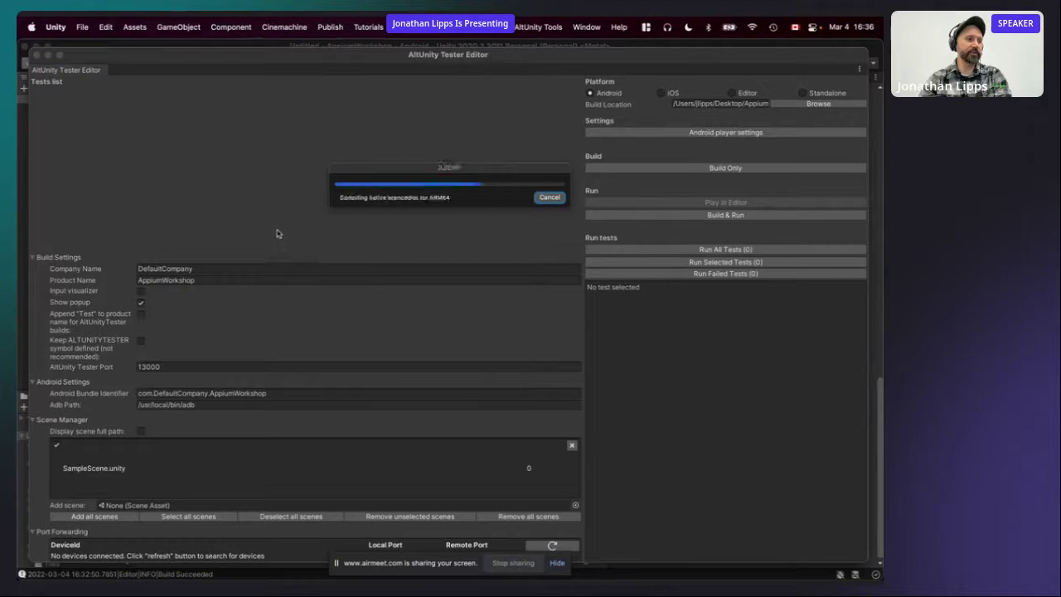
Switch to iTerm2, go to the session in the appium package folder and enlarge its text by four increments.
click(362, 563)
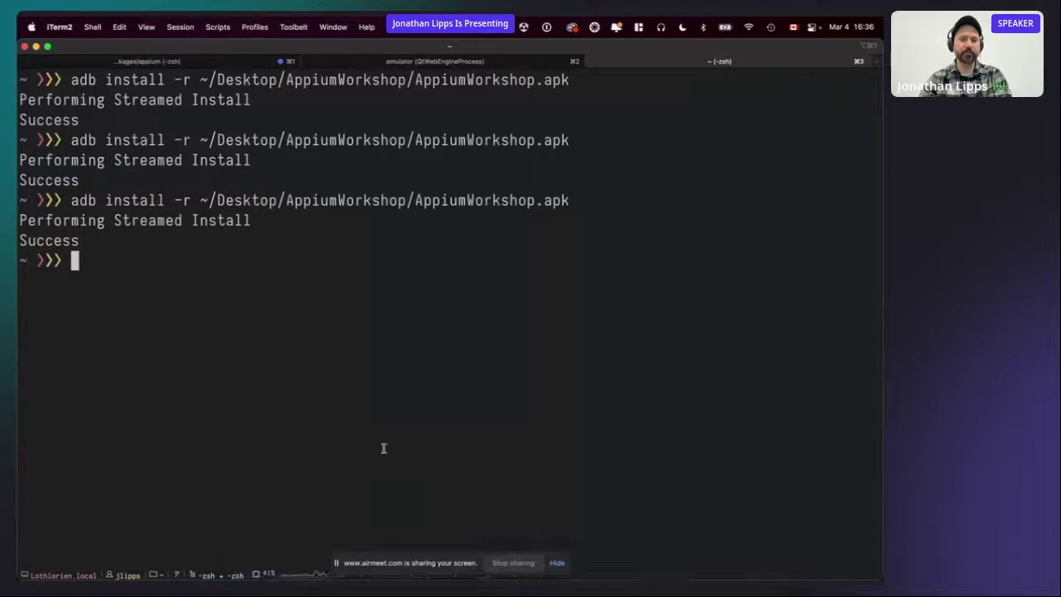
key(super+1)
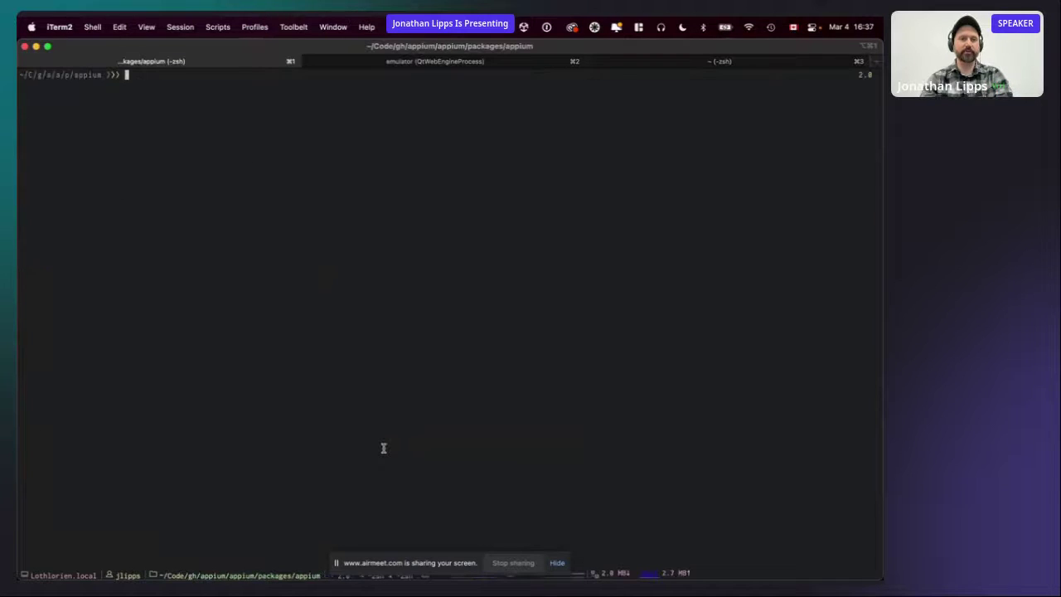
key(super+equal)
key(super+equal)
key(super+equal)
key(super+equal)
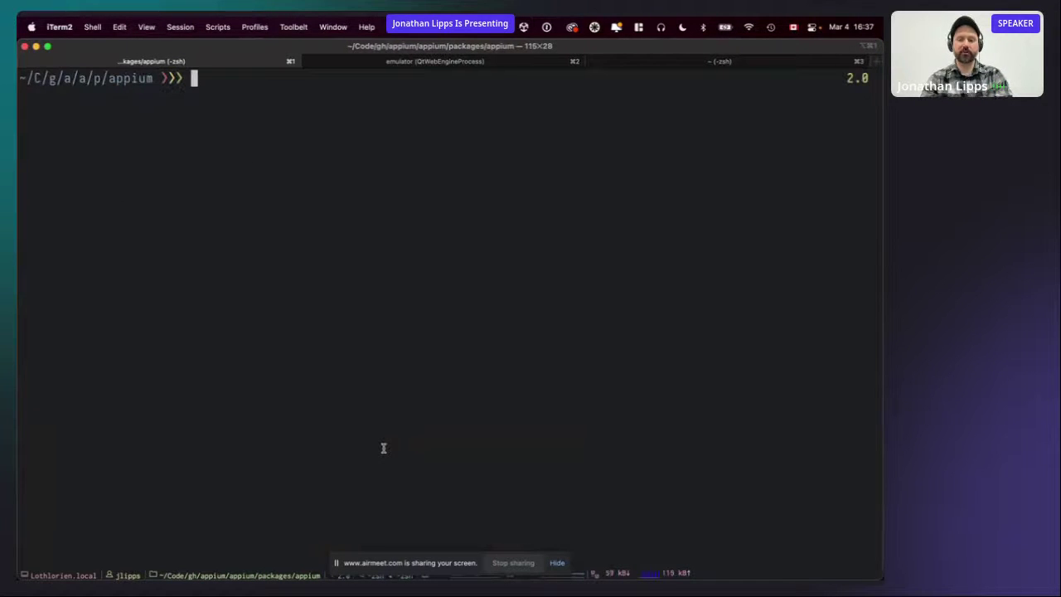
Uninstall Appium's altunity plugin with "appium plugin uninstall altunity" and clear the terminal.
text(appium )
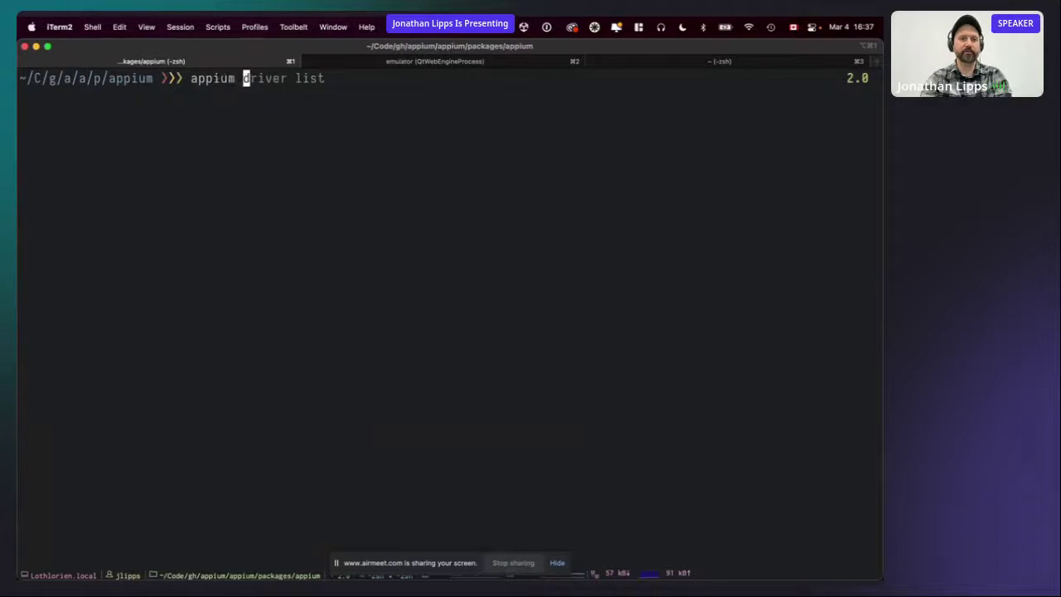
text(plugin un)
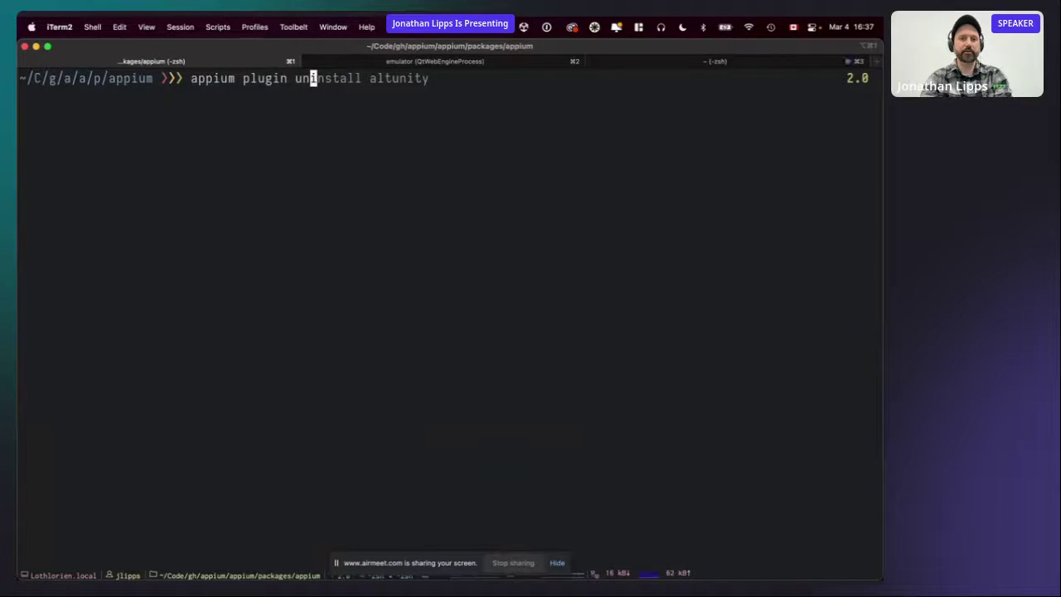
key(Right)
key(Return)
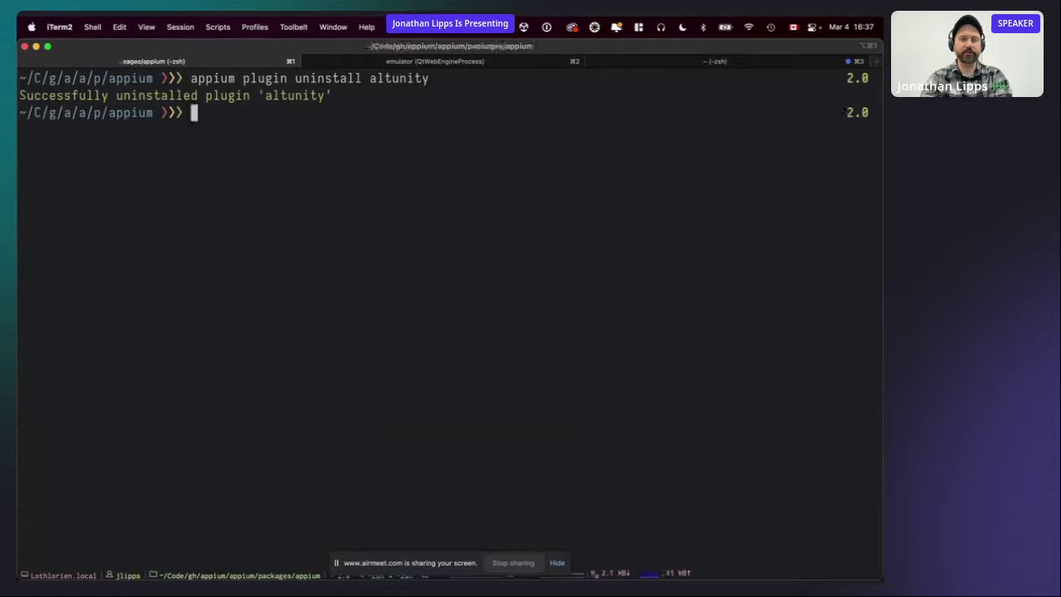
text(clear)
key(Return)
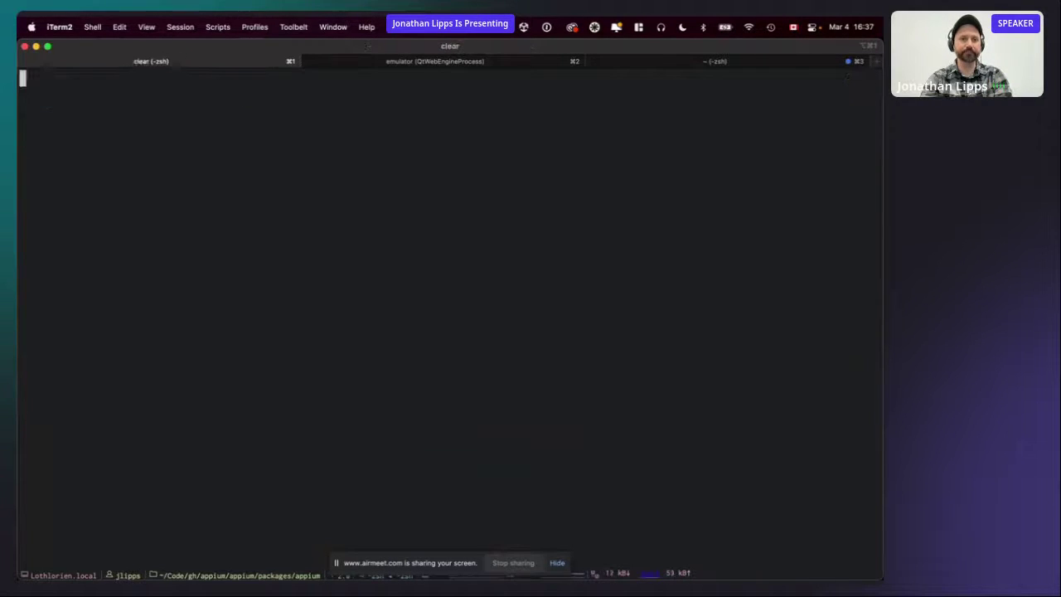
Install the AltUnity plugin from npm with "appium plugin install --source=npm appium-altunity-plugin".
text(appium plugin install)
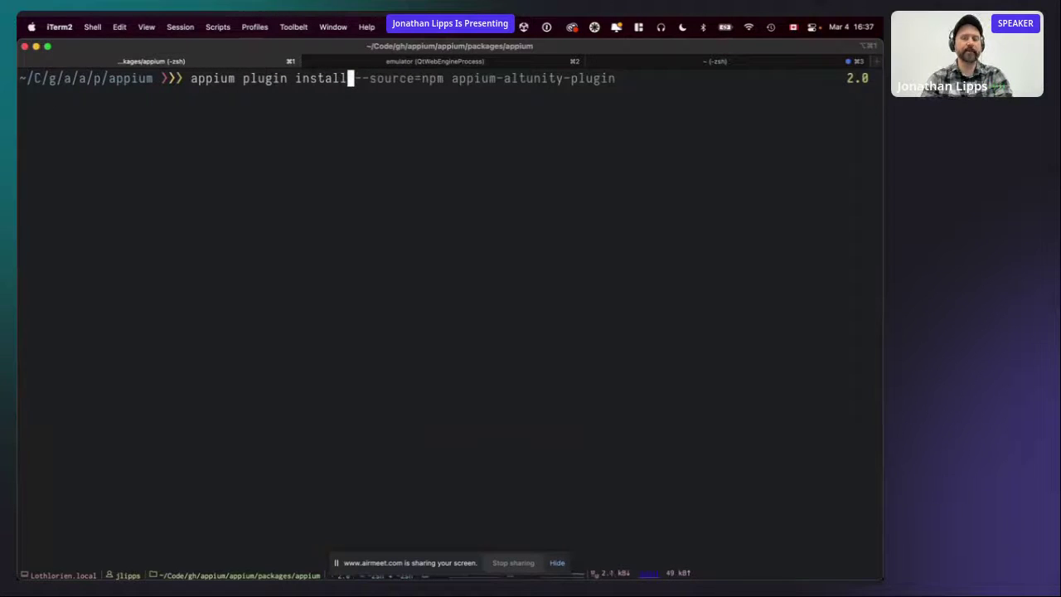
text( --source=n)
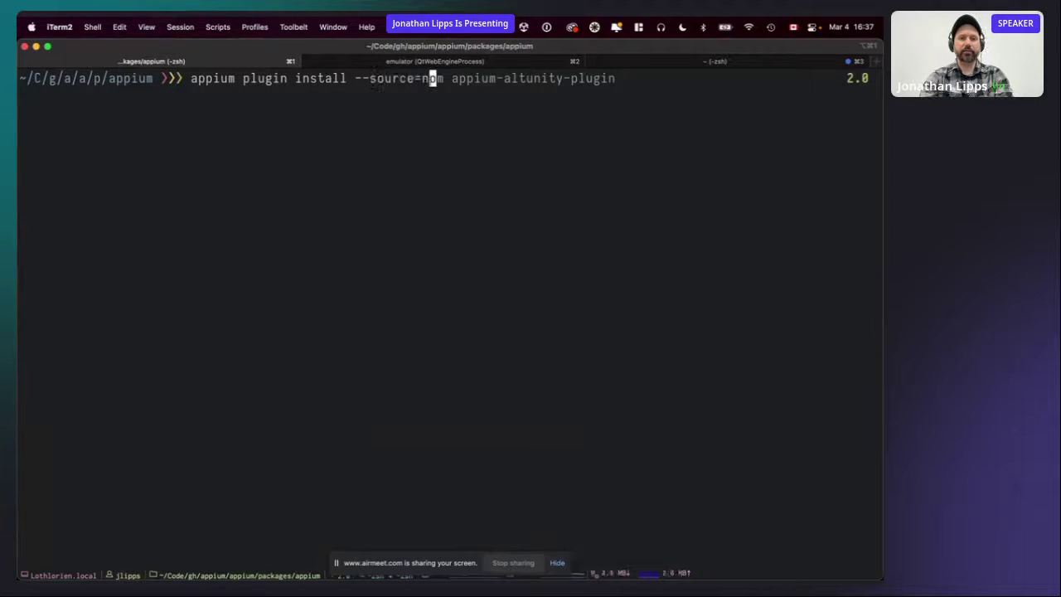
text(pm appium-)
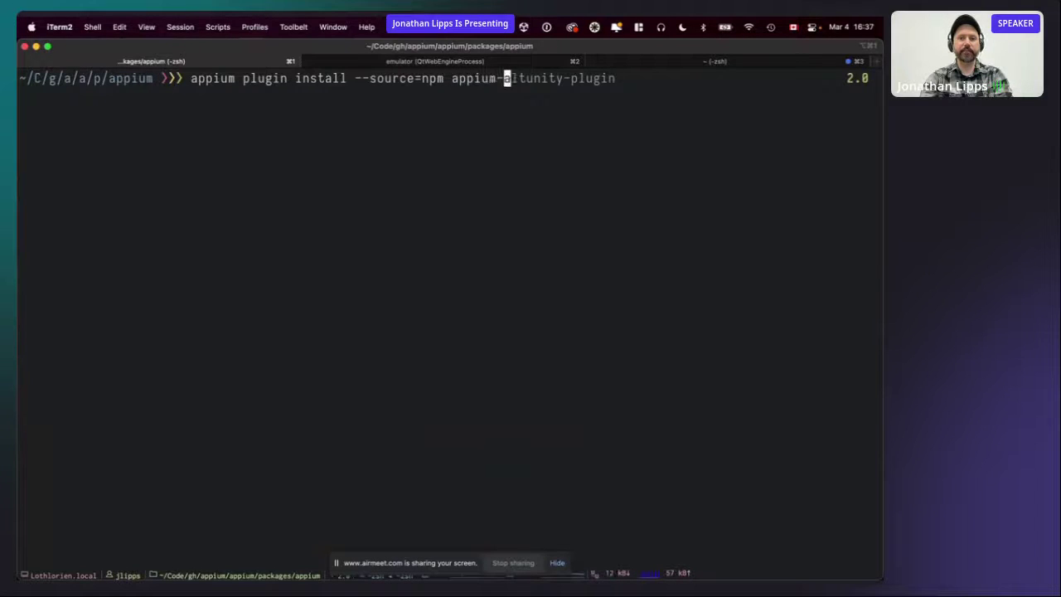
text(altunity-plugin)
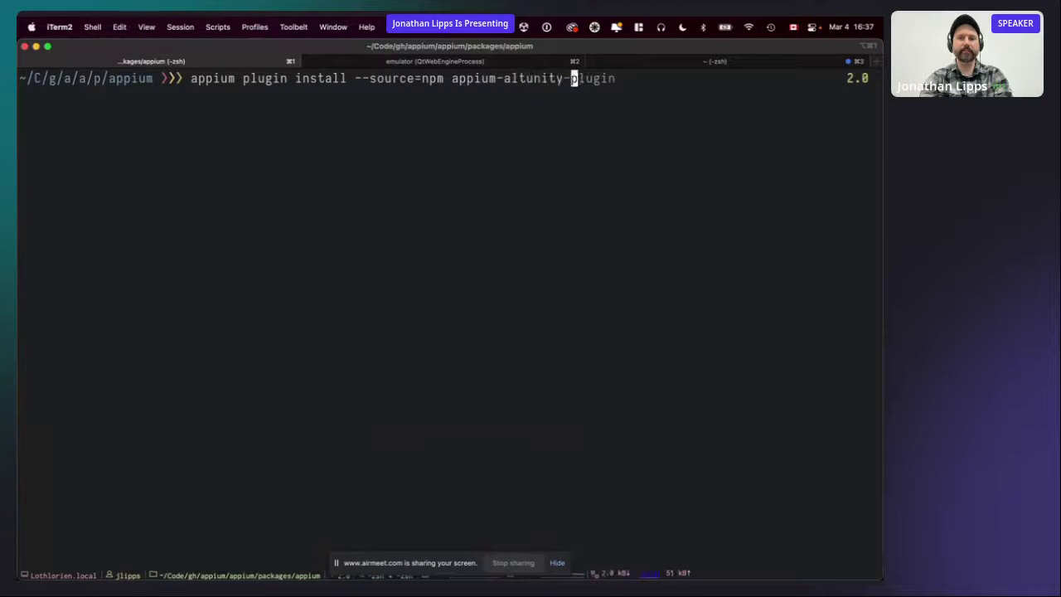
key(super+Tab)
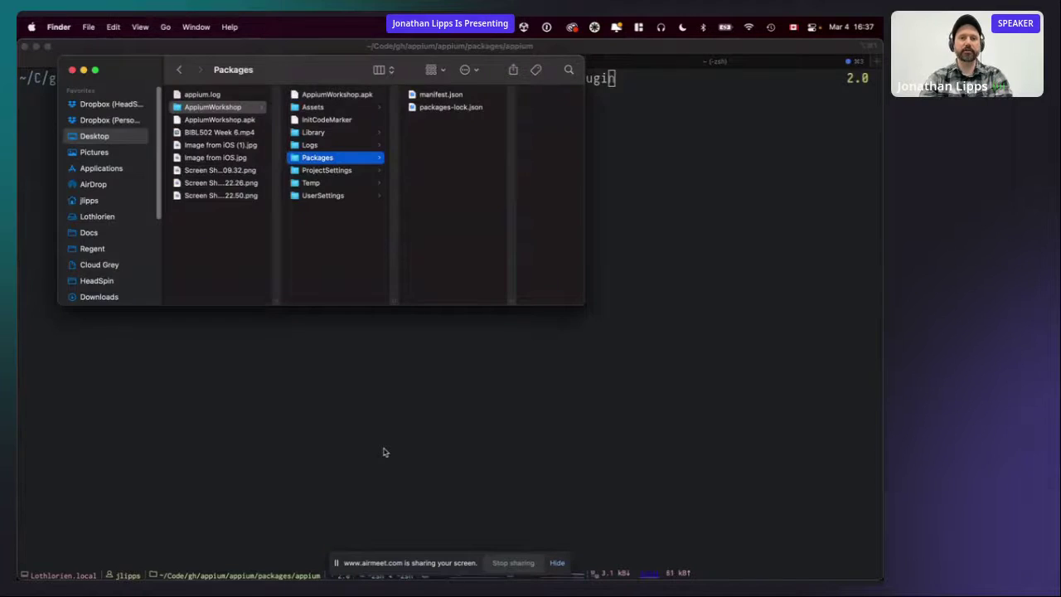
key(super+Tab)
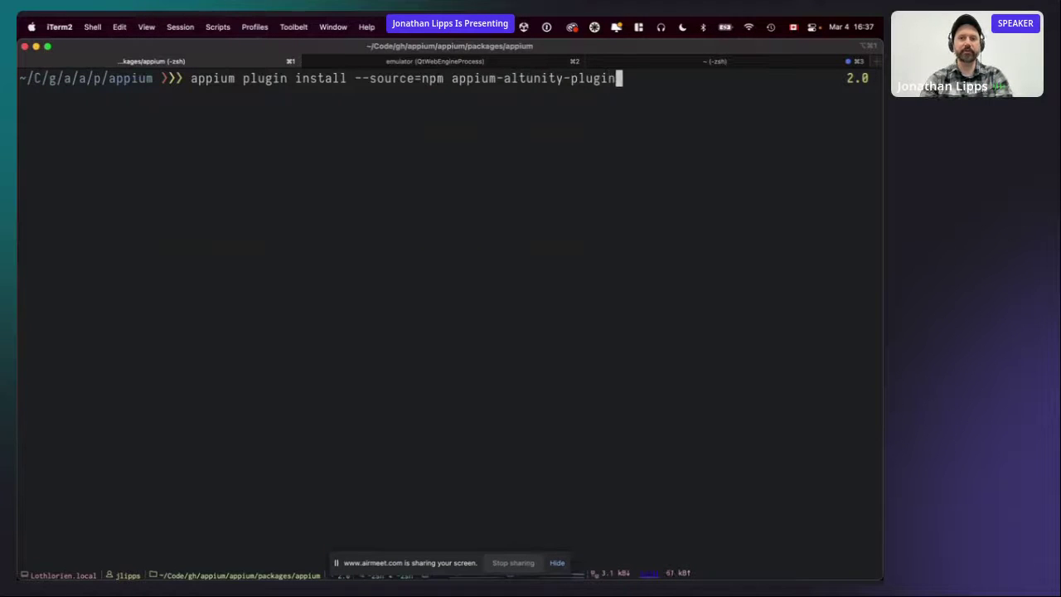
key(Return)
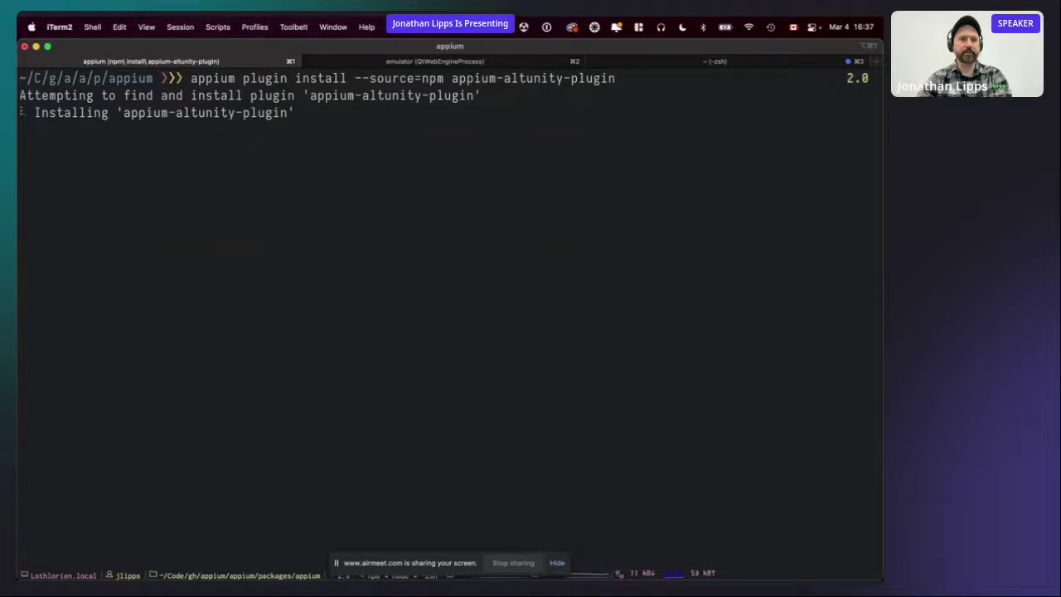
In the home-folder terminal session, reinstall the rebuilt app with "adb install -r ~/Desktop/AppiumWorkshop/AppiumWorkshop.apk".
key(super+2)
key(super+3)
key(Up)
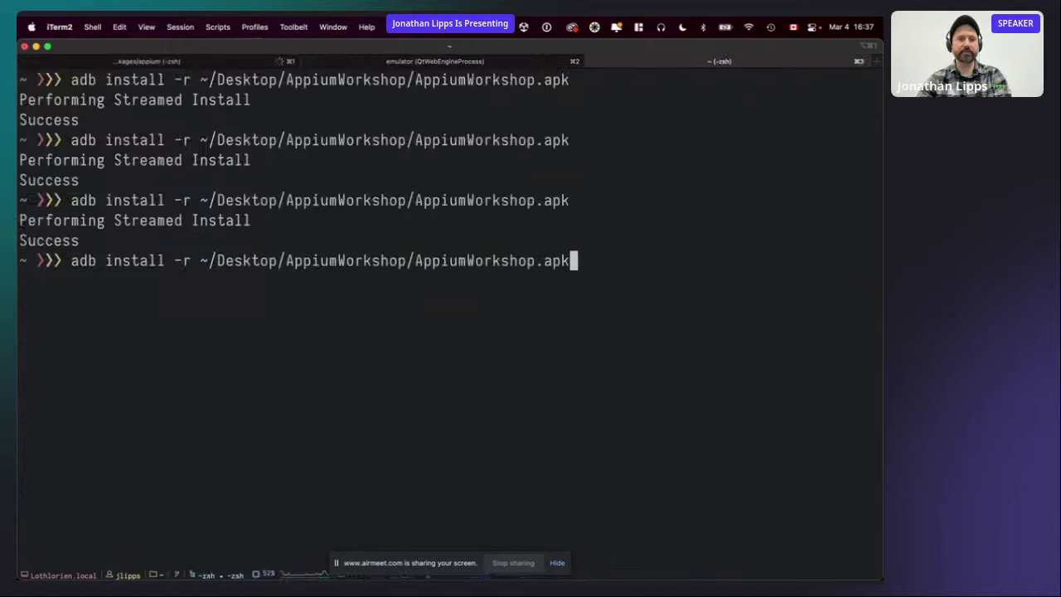
key(Return)
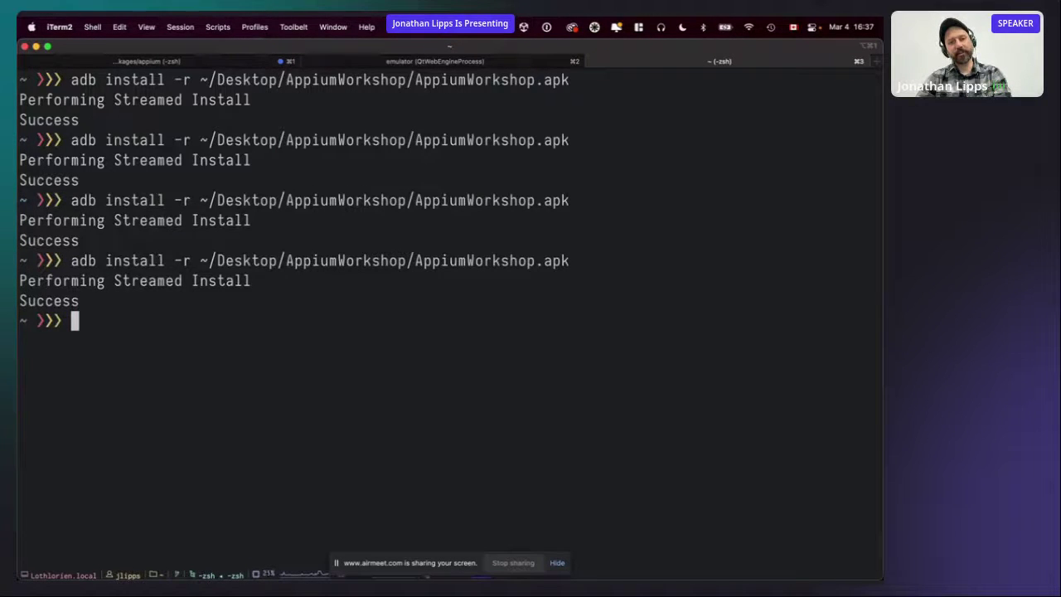
In the appium package session, start the Appium server with "appium --use-plugins=altunity".
key(super+2)
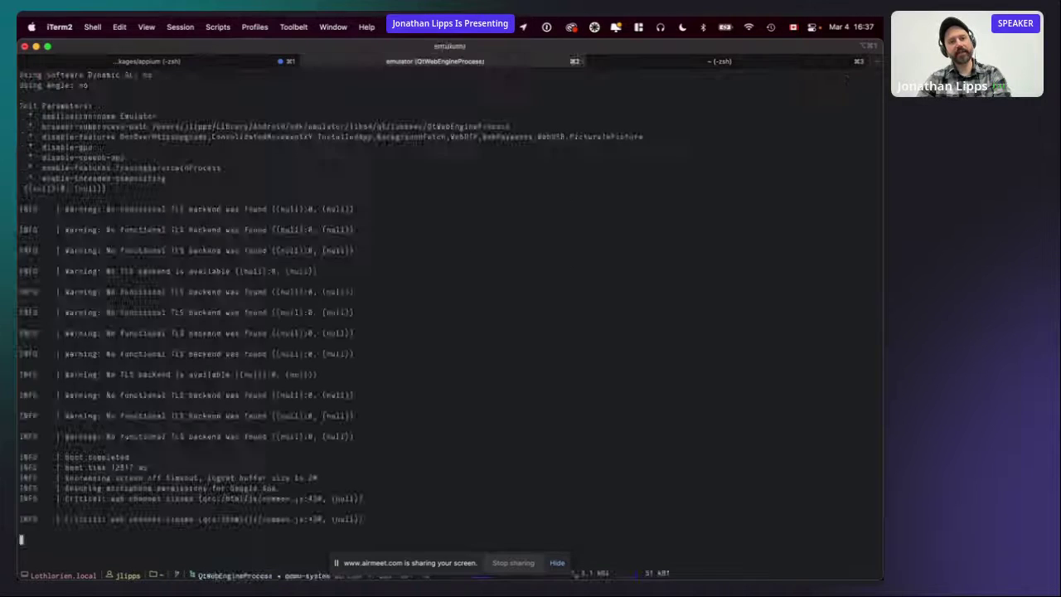
key(super+1)
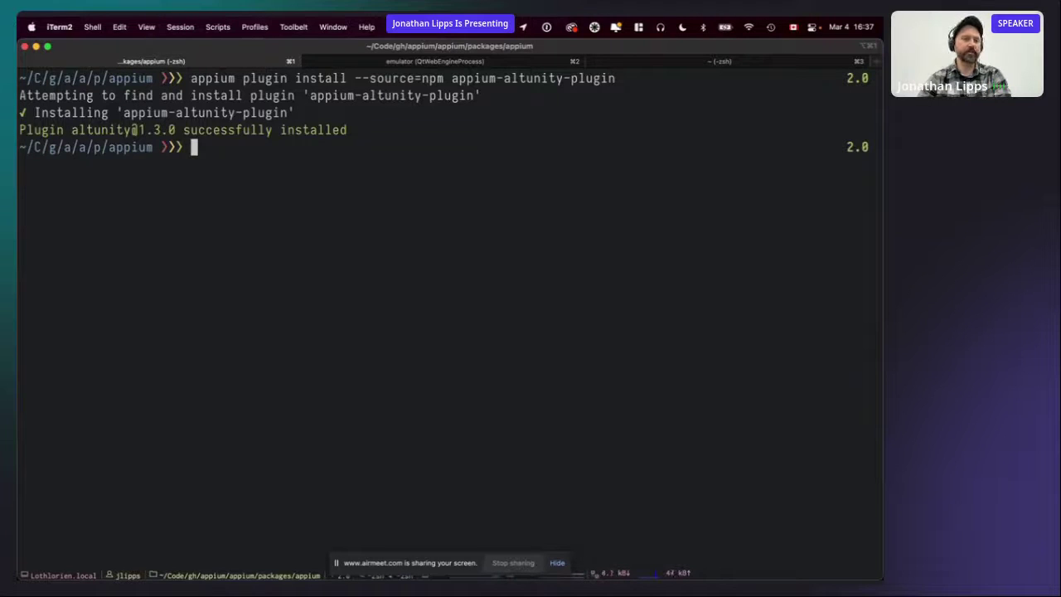
text(appium --)
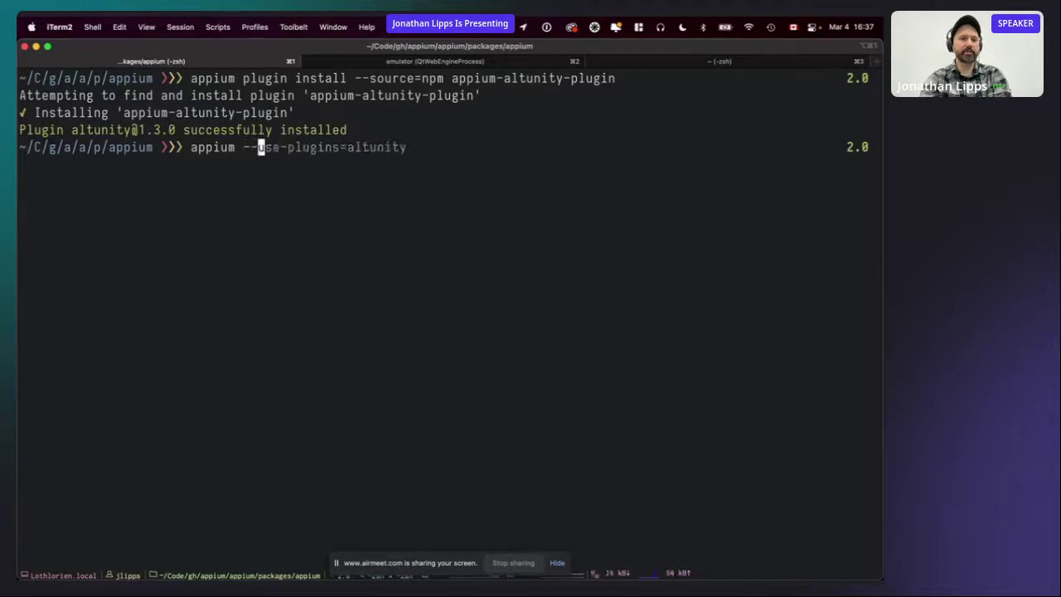
key(Right)
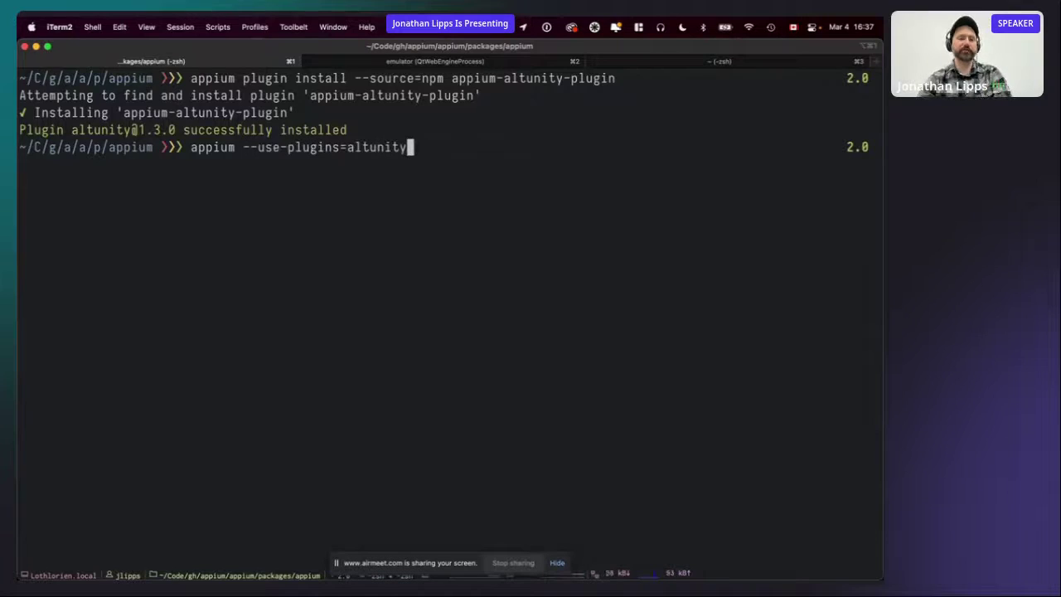
key(Return)
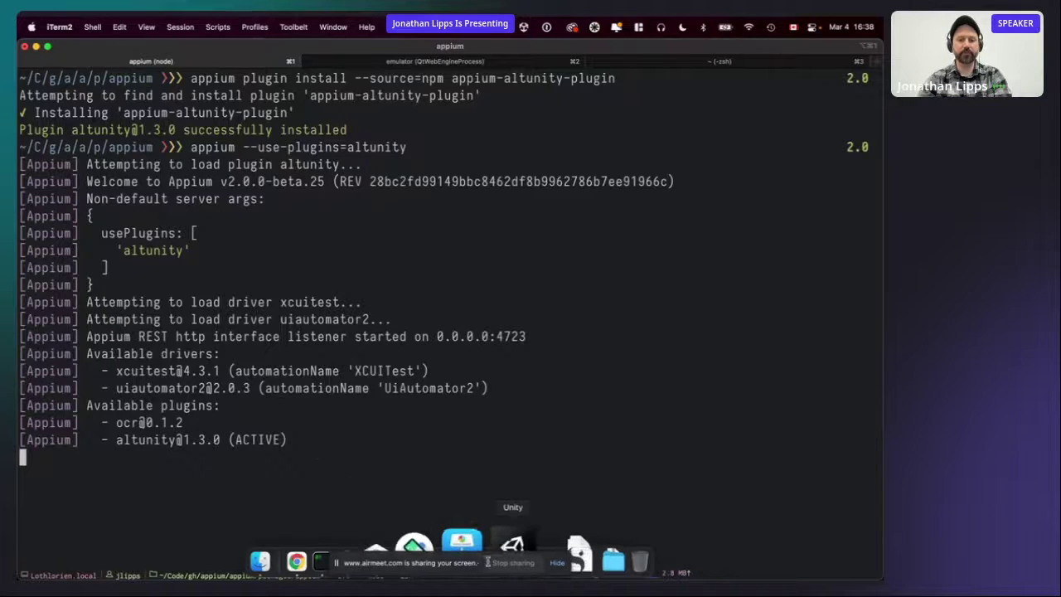
Switch to the Android Emulator and launch the AppiumWorkshop app.
click(495, 543)
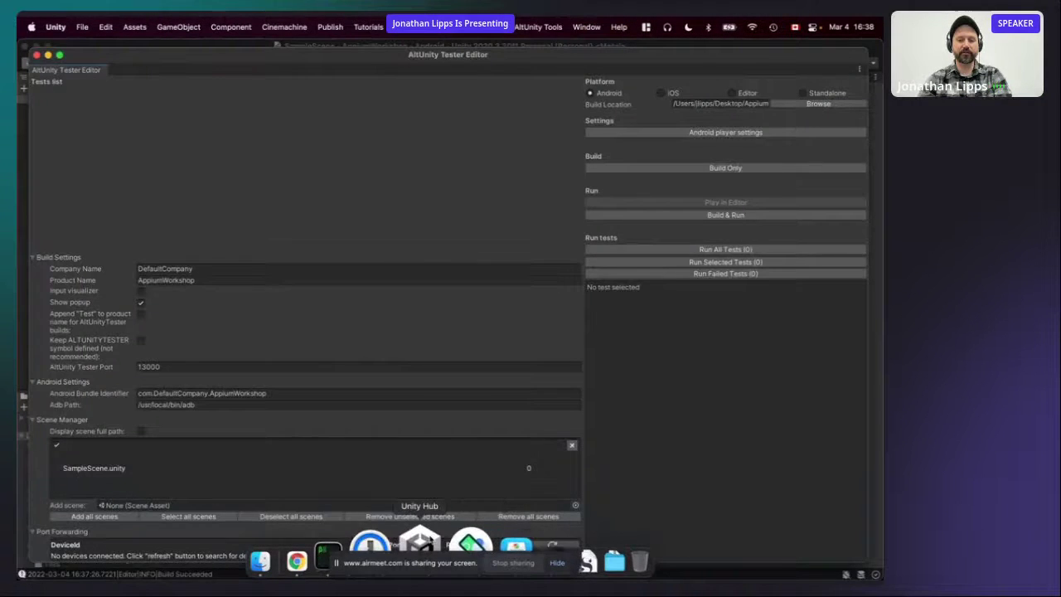
click(420, 543)
click(452, 543)
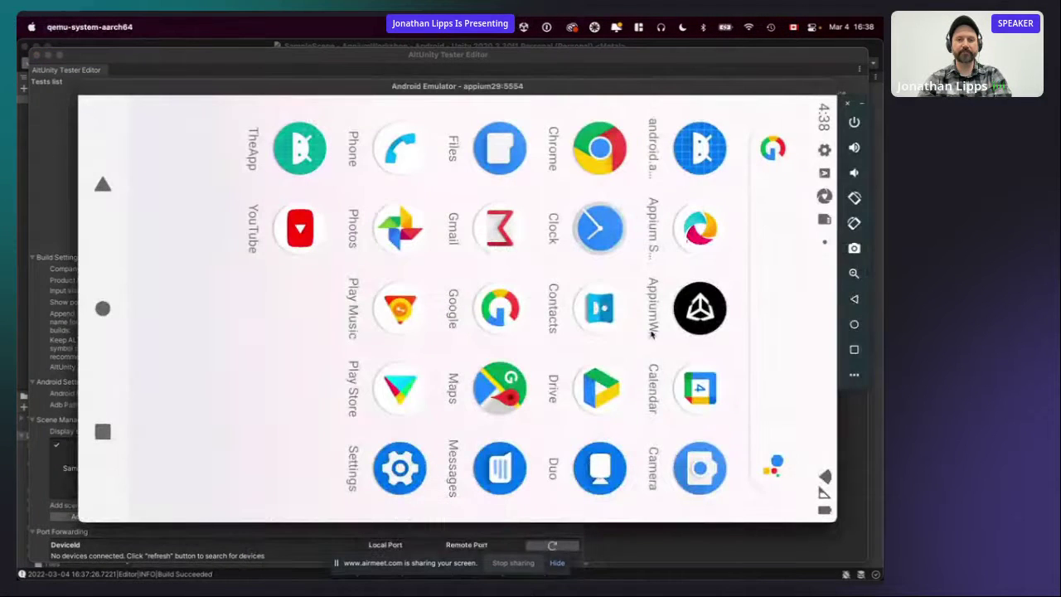
click(700, 309)
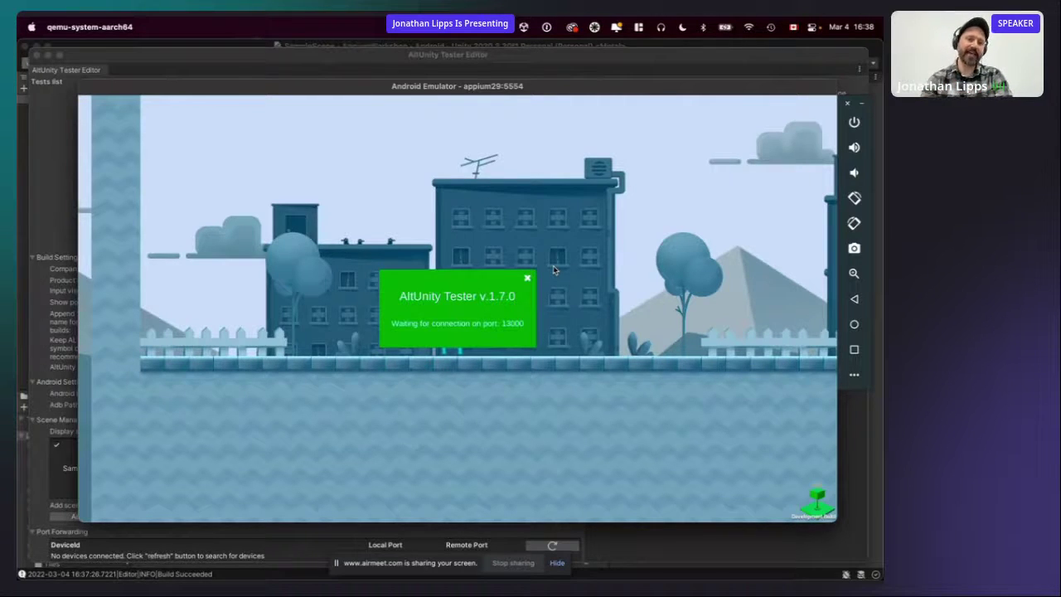
Switch to iTerm2's home-folder session and forward the AltUnity port with "adb forward tcp:13000 tcp:13000".
key(super+Tab)
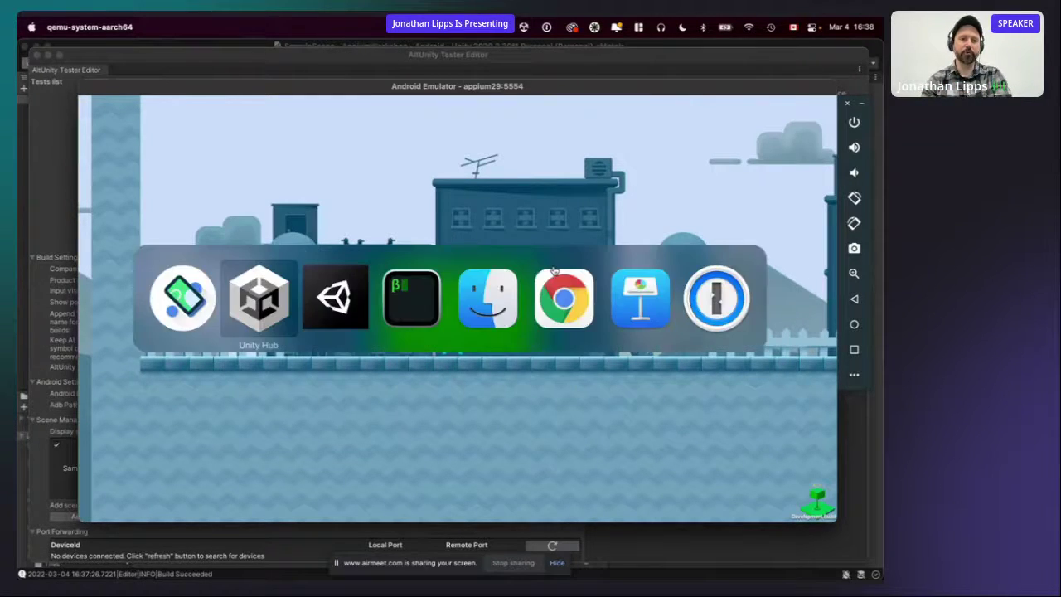
key(super+Tab)
key(super+Tab)
key(super+3)
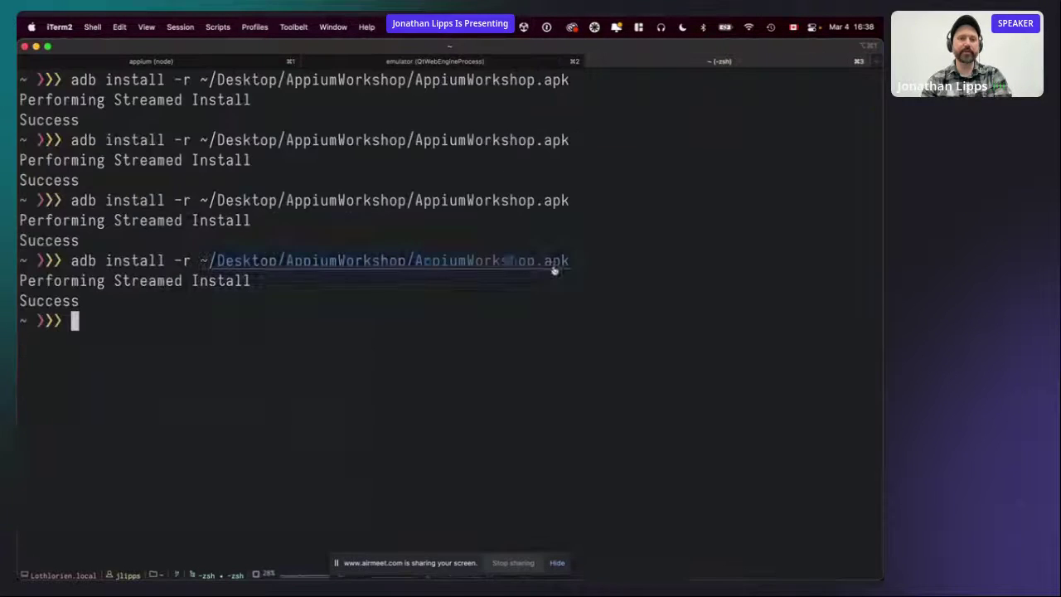
text(adb )
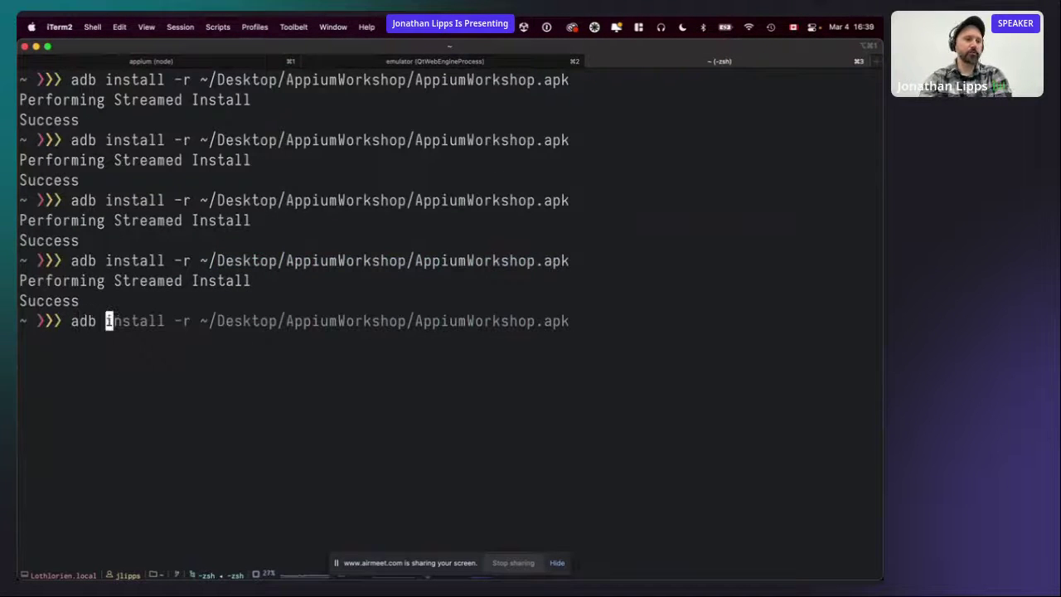
text(fo)
key(Right)
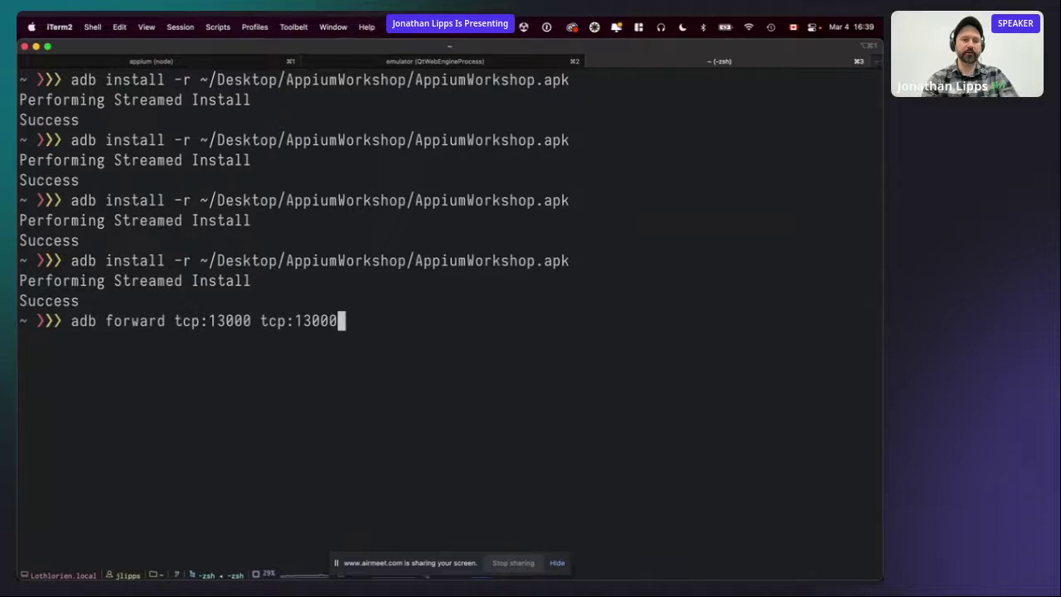
key(Return)
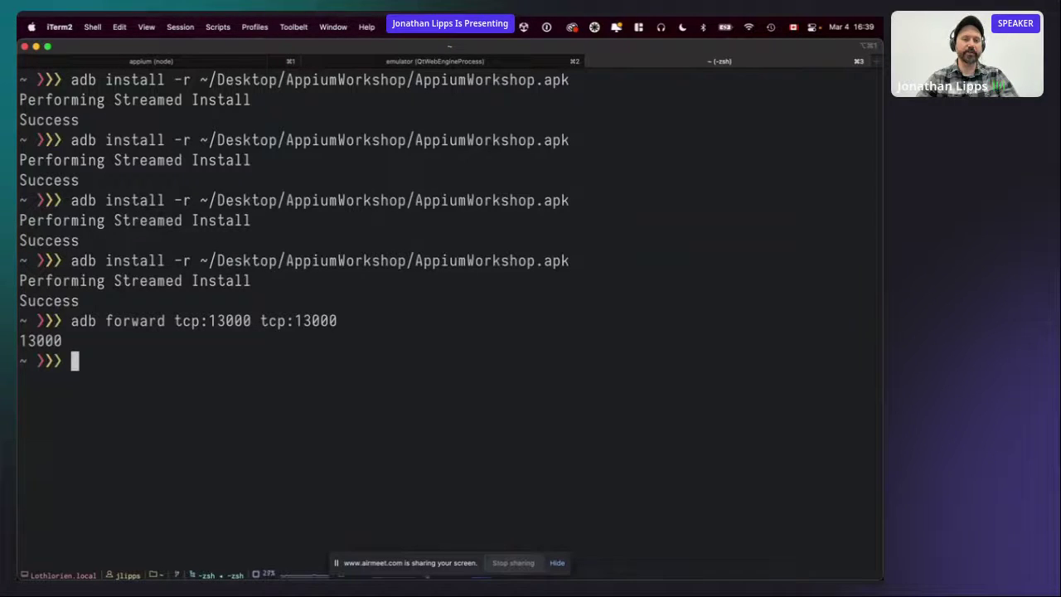
Switch back to the Android Emulator with the running AppiumWorkshop game.
click(477, 553)
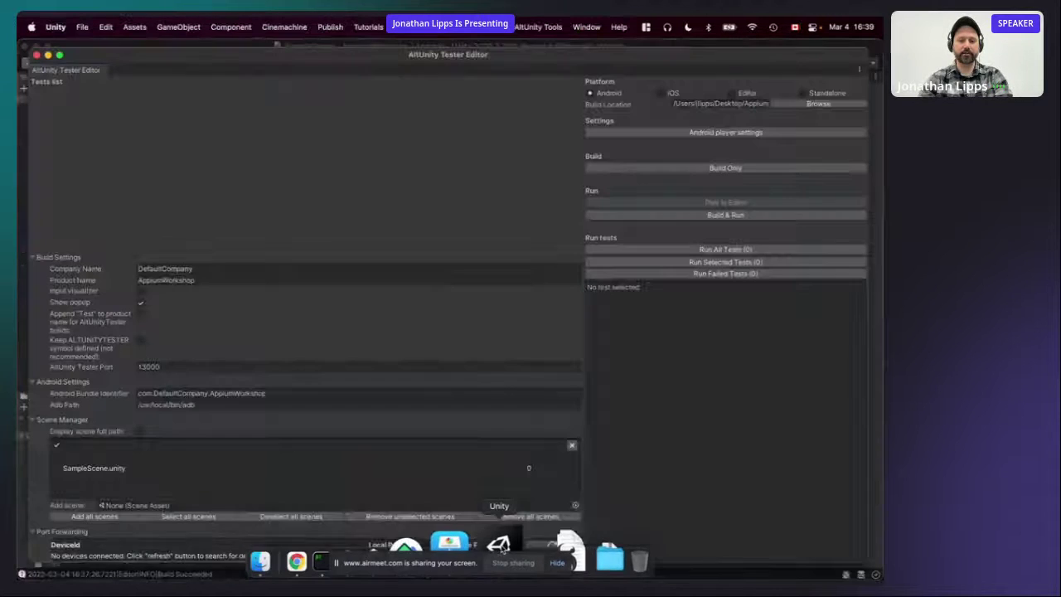
click(484, 556)
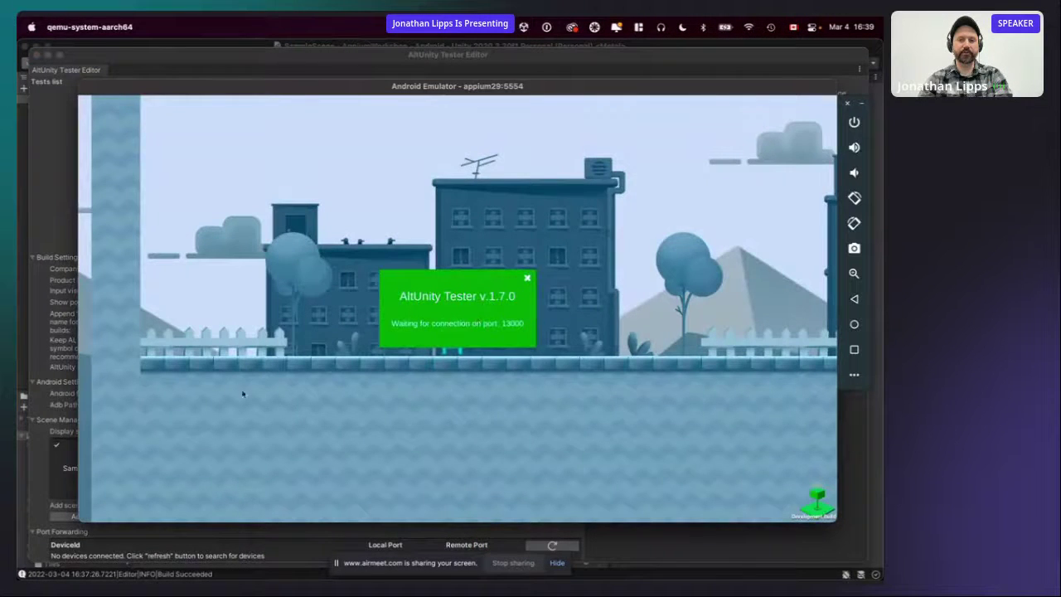
Switch to iTerm2, test the forwarded AltUnity port with "telnet localhost 13000", and check the game's connection popup in the Android Emulator.
key(super+Tab)
key(super+Tab)
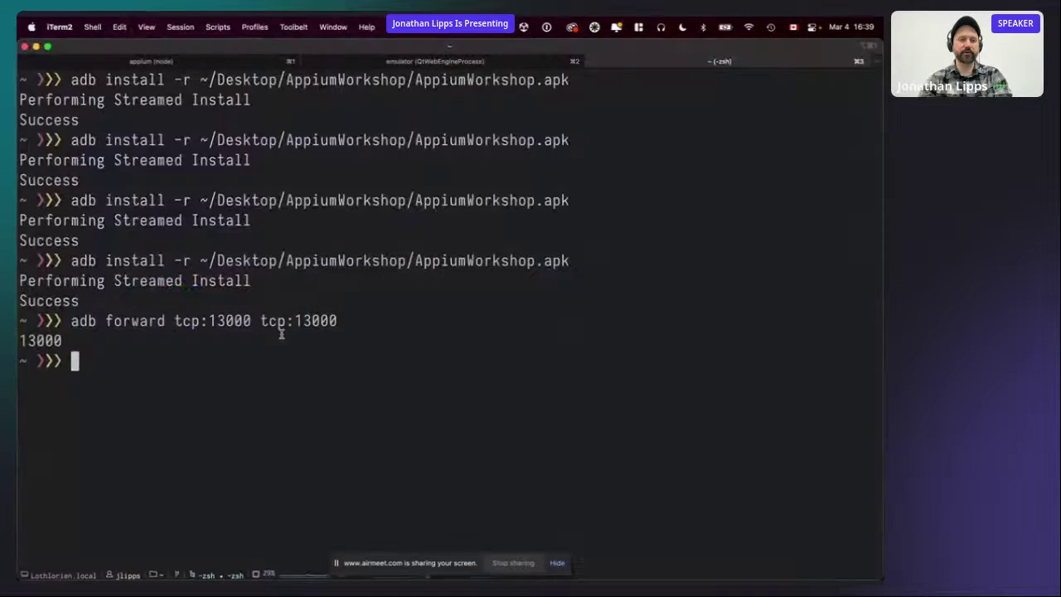
text(teln)
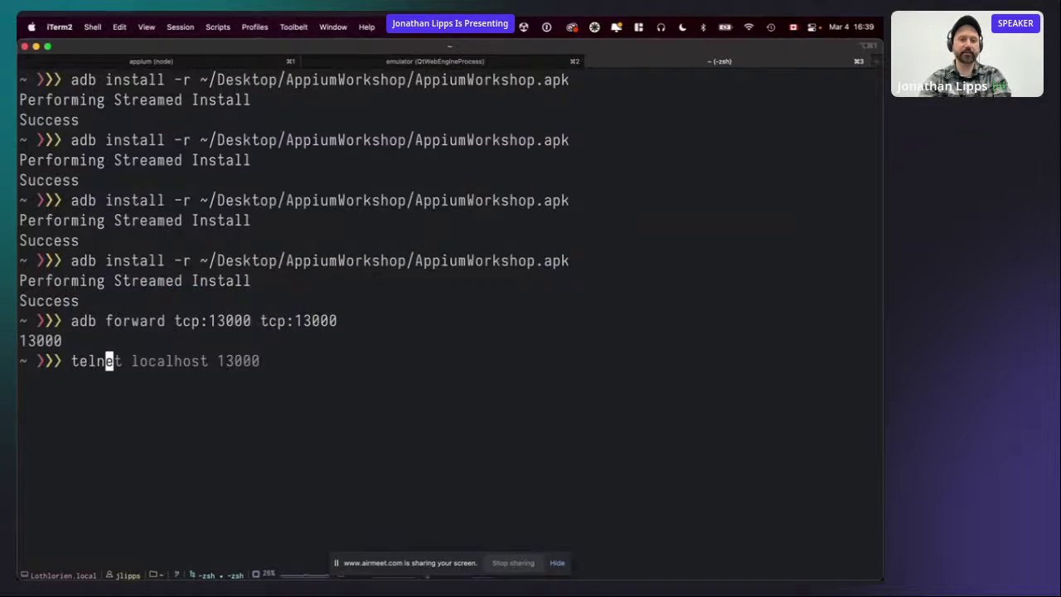
key(Right)
key(Return)
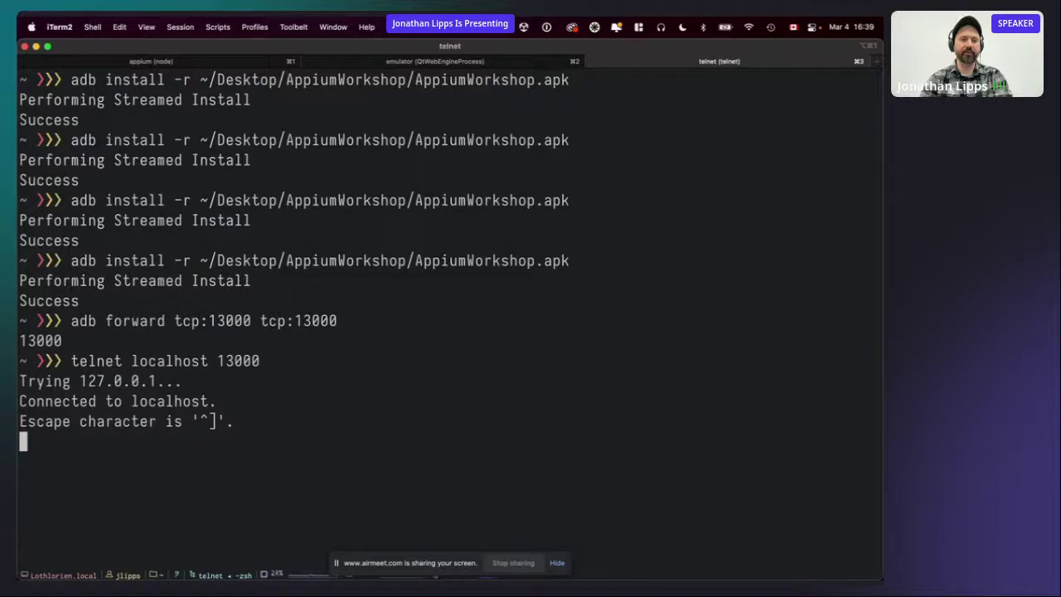
key(super+Tab)
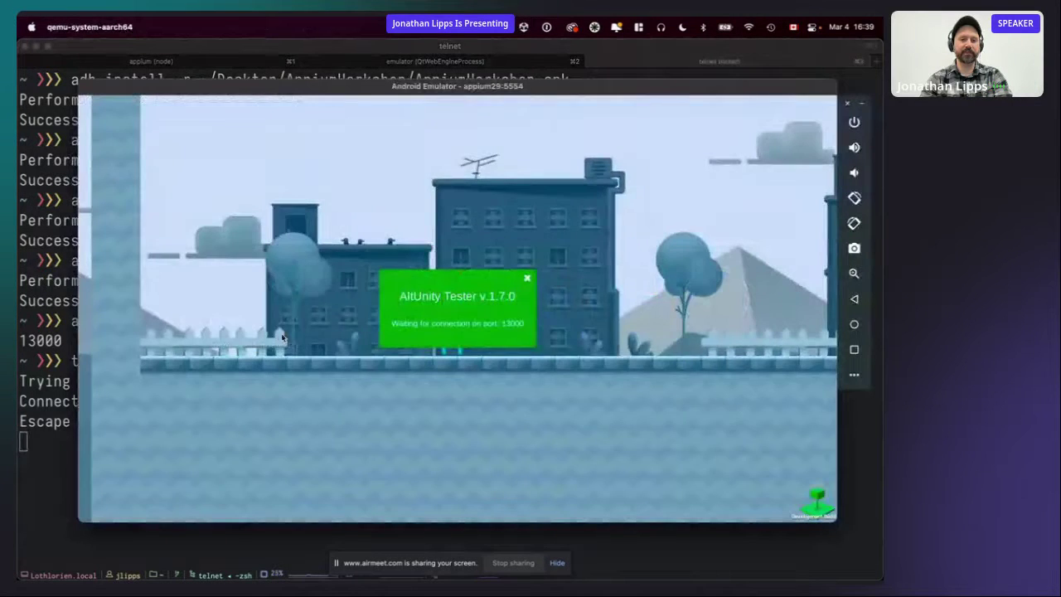
key(super+Tab)
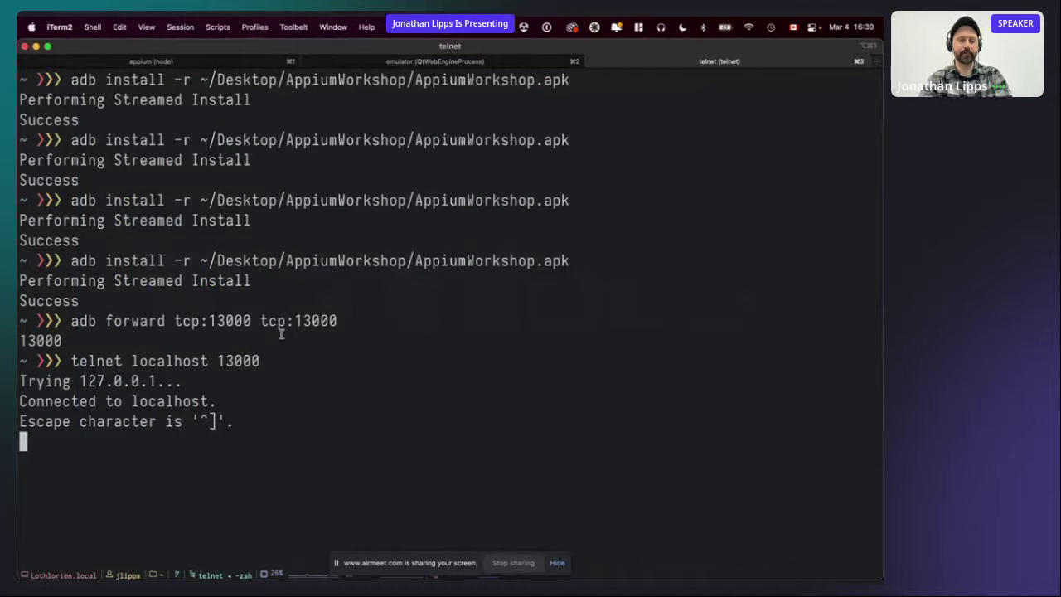
Quit the telnet session and clear the terminal.
key(ctrl+bracketright)
text(quit)
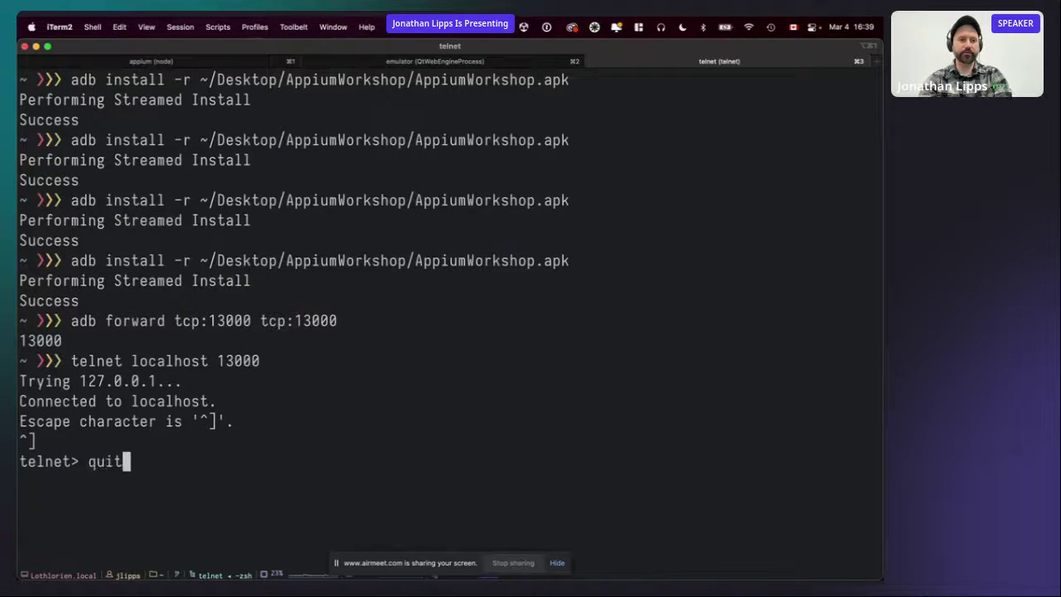
key(Return)
text(clear)
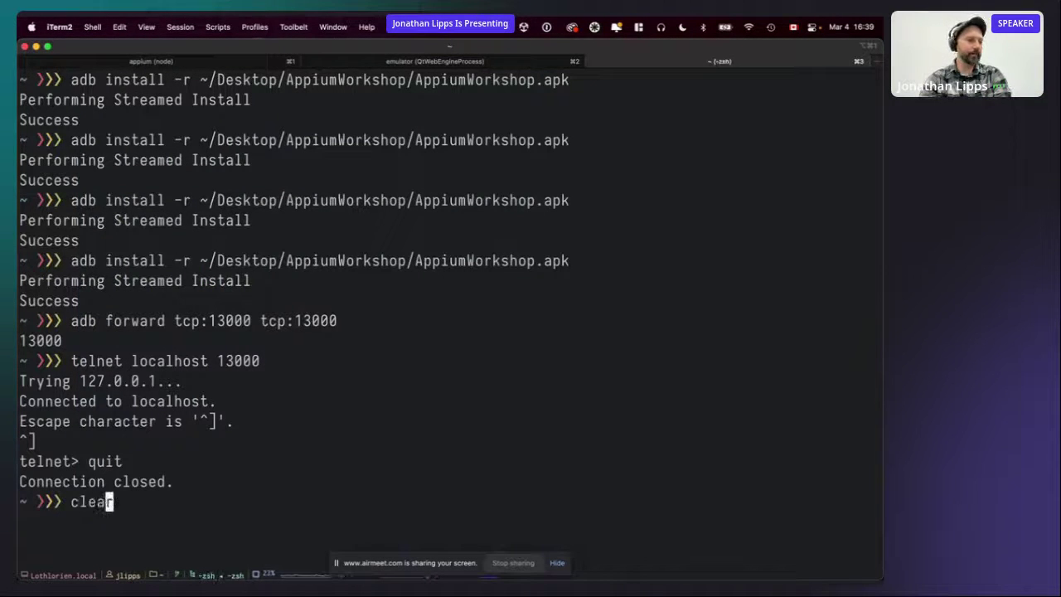
key(Return)
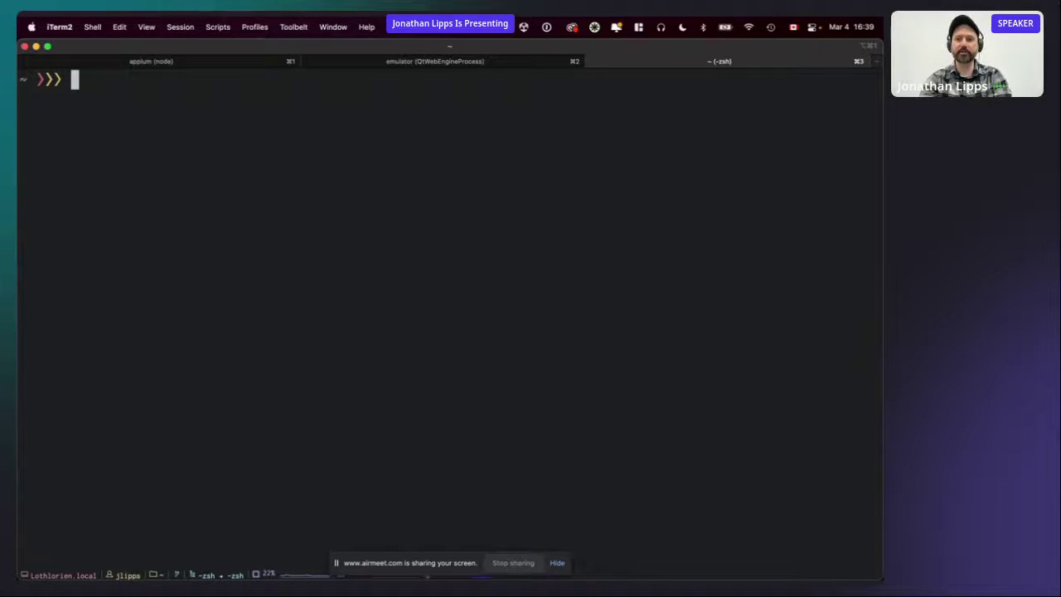
Go to the Desktop folder and clone the workshop author's unity-plugin-workshop.git repository from GitHub over SSH.
text(cd Desktop)
key(Return)
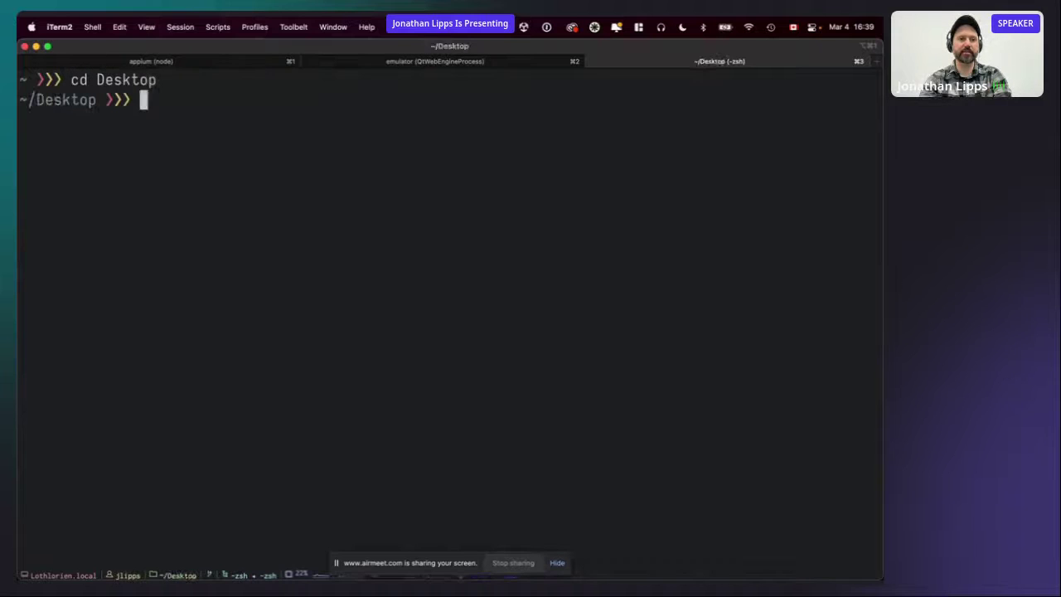
text(git clone )
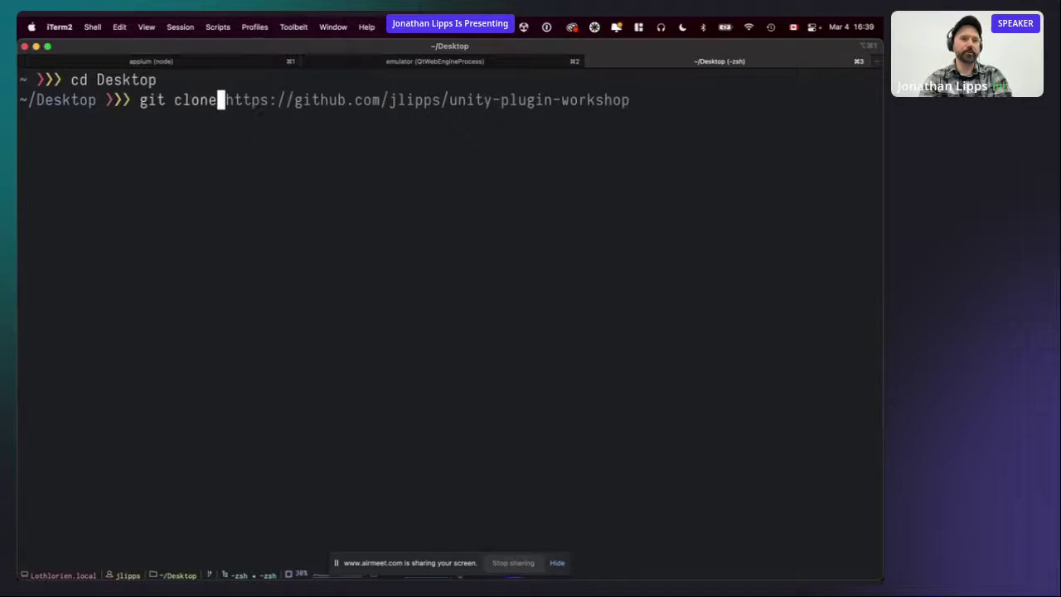
text(git@)
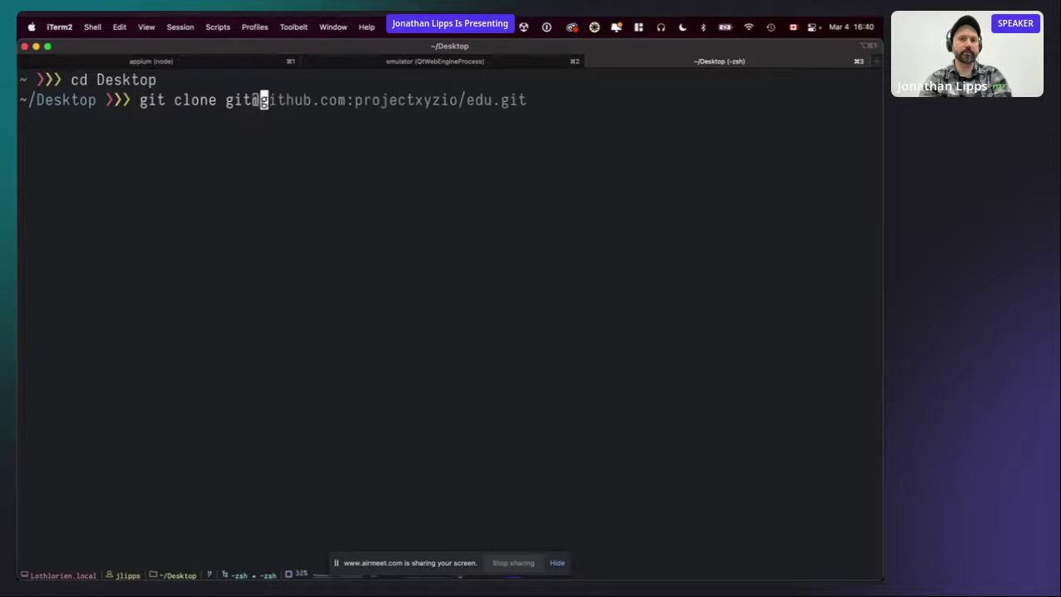
text(github.com:)
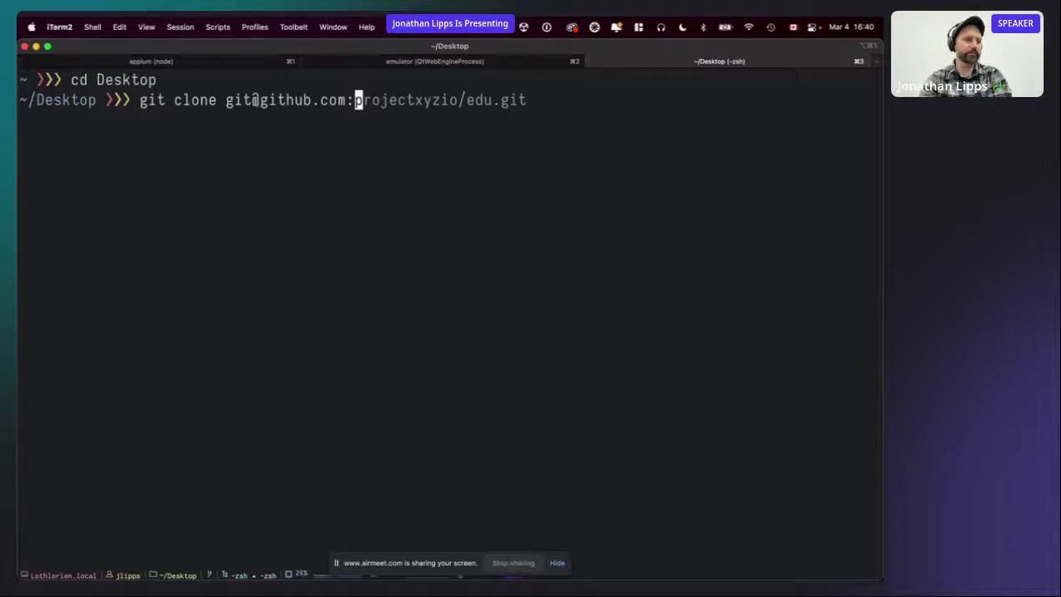
text(jlipps/ap)
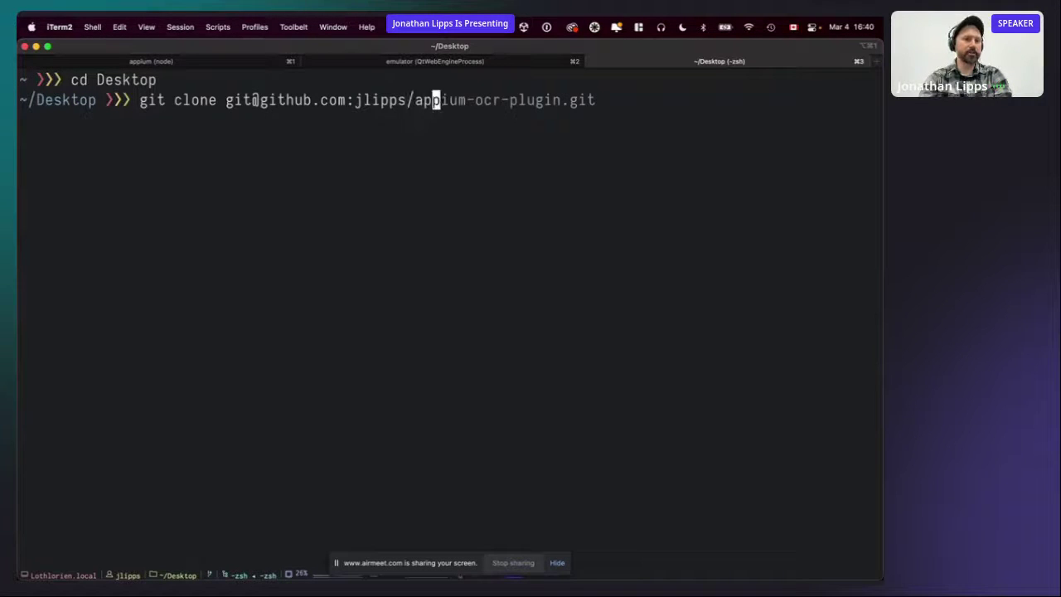
key(BackSpace)
key(BackSpace)
text(unity-plugin-wo)
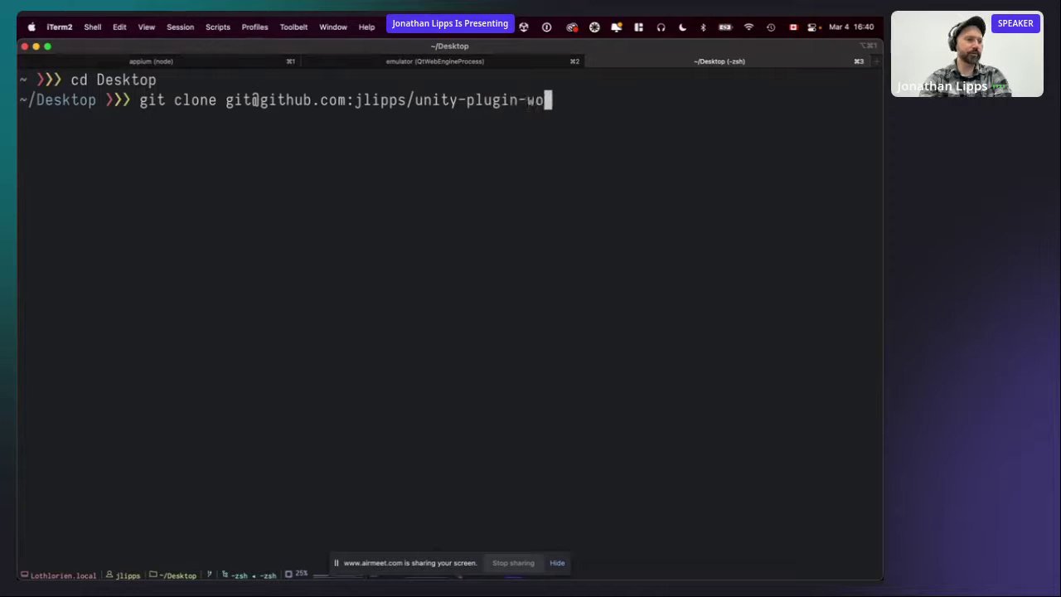
text(rkshop.git)
key(Return)
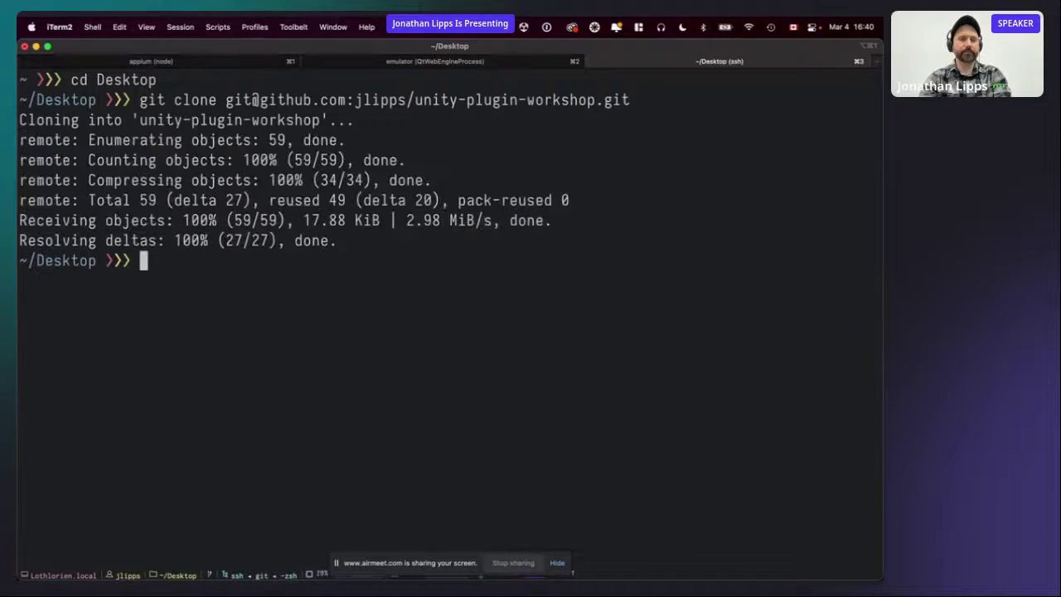
Enter the unity-plugin-workshop folder and install its dependencies with "npm install".
text(cd un)
key(Tab)
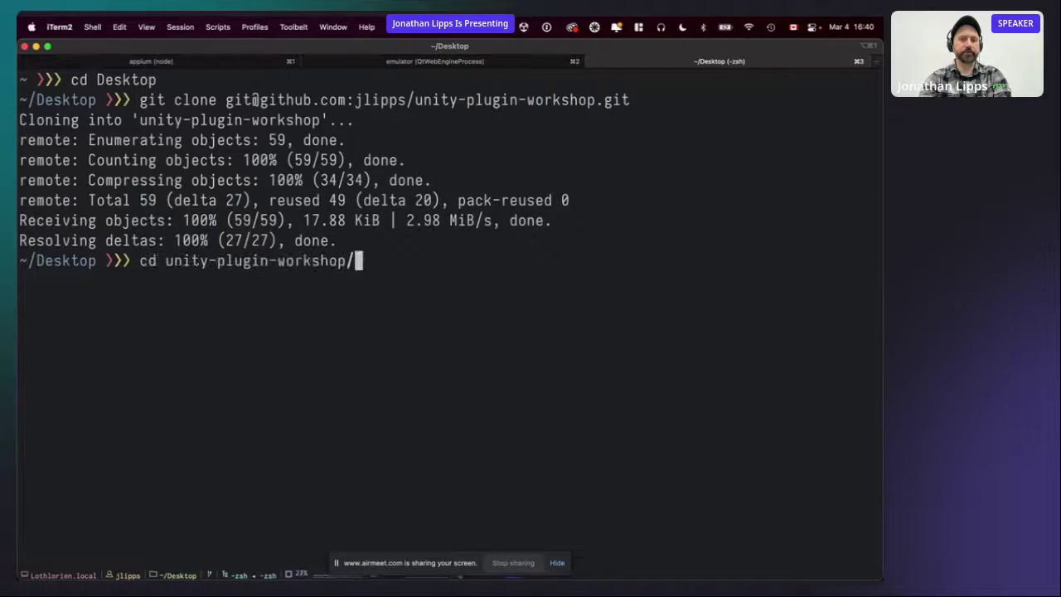
key(Return)
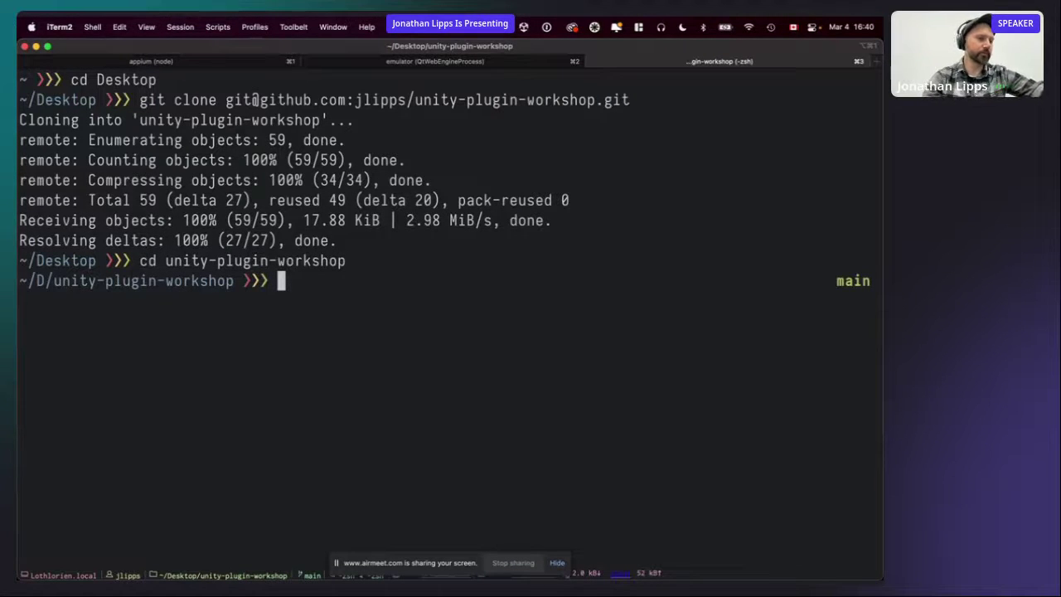
text(np)
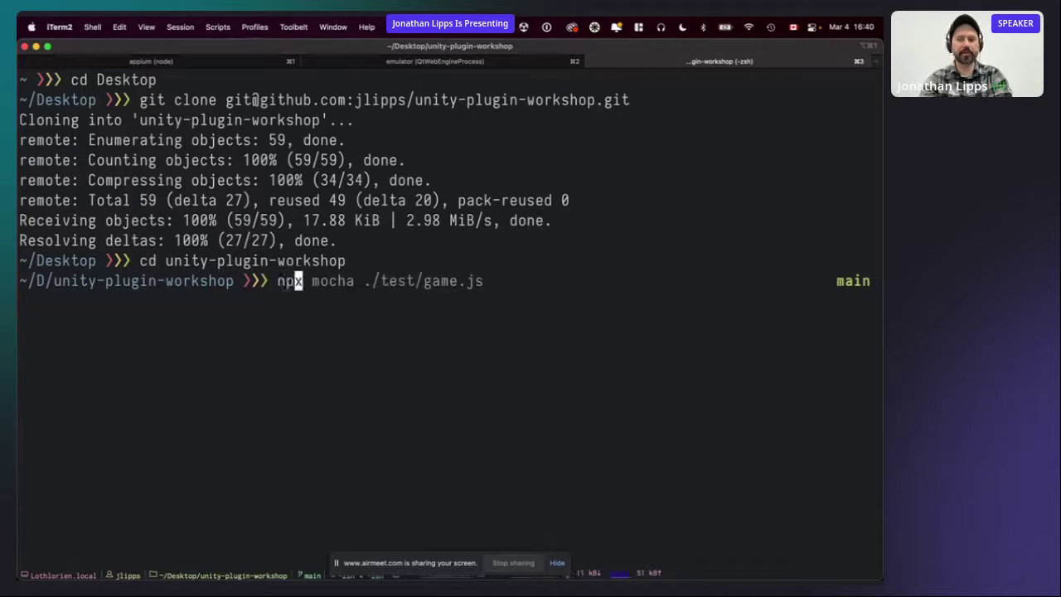
text(m install)
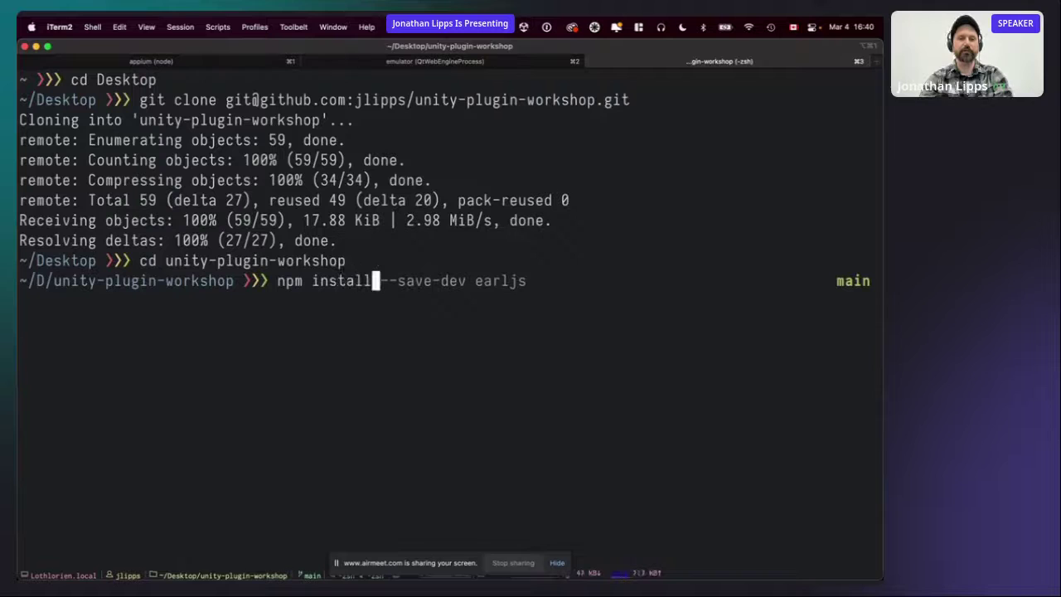
key(Return)
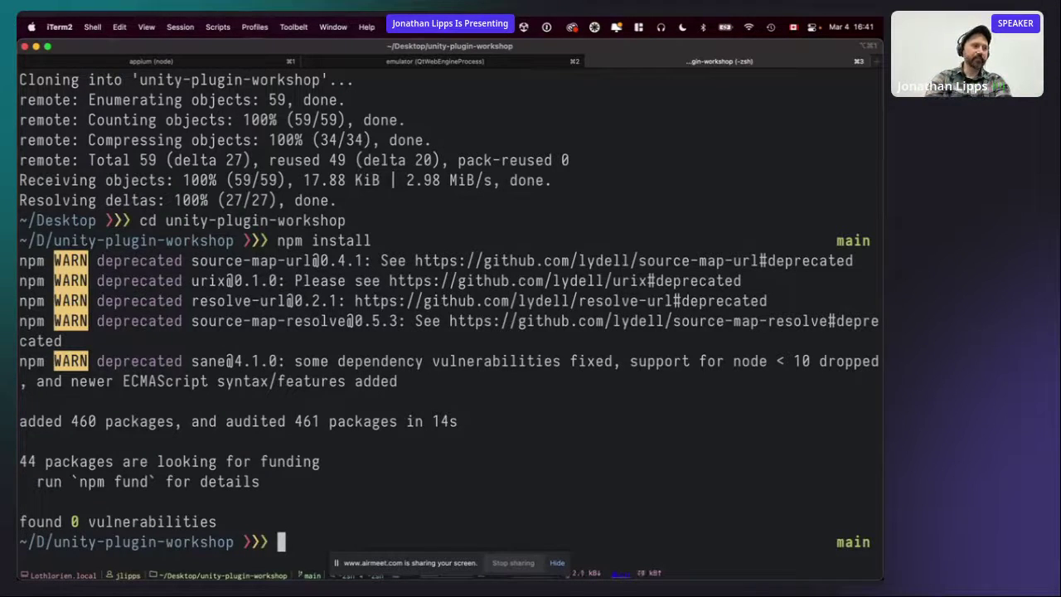
Run the empty test with "npx mocha ./test/empty.js" and review the beginning of its output.
text(npx )
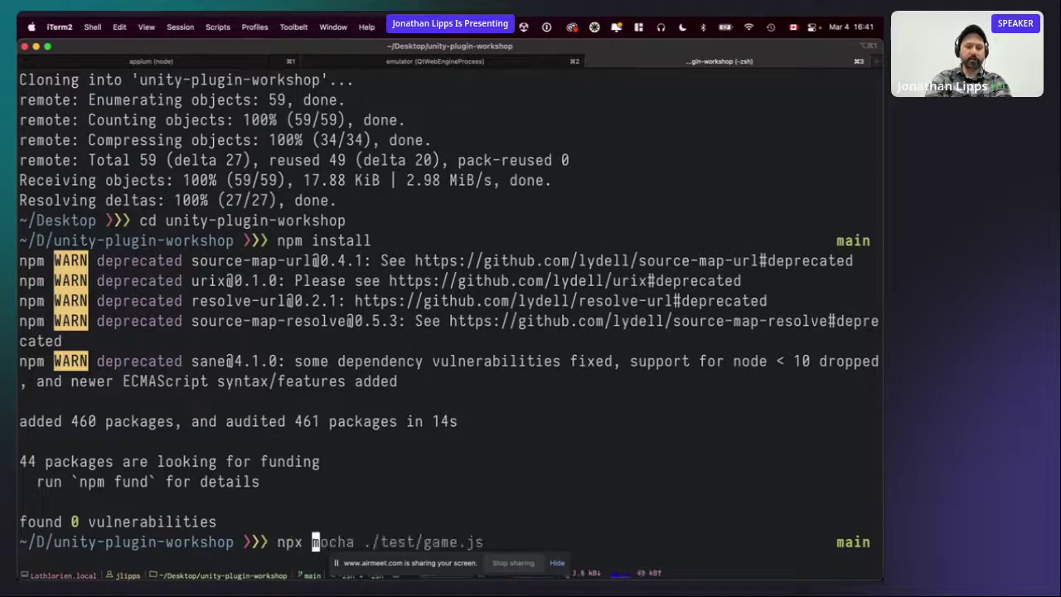
text(mocha )
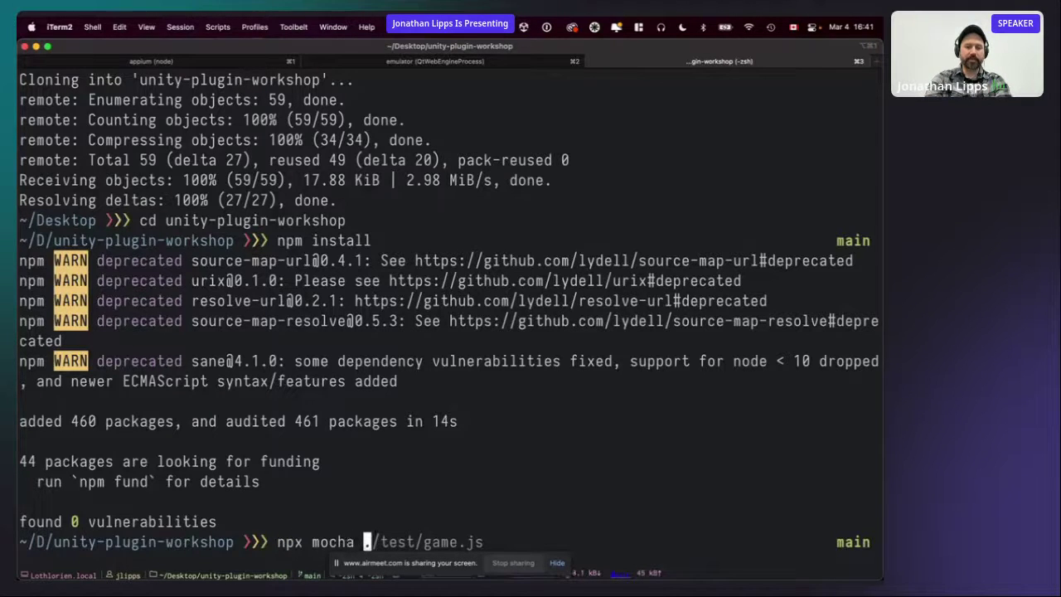
text(./test/empty.js)
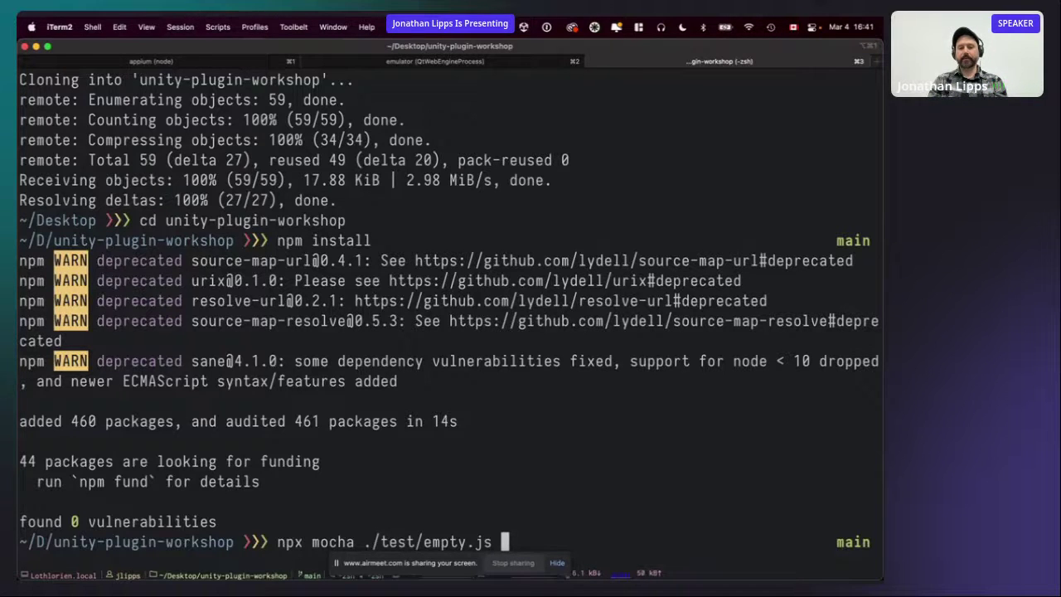
key(Return)
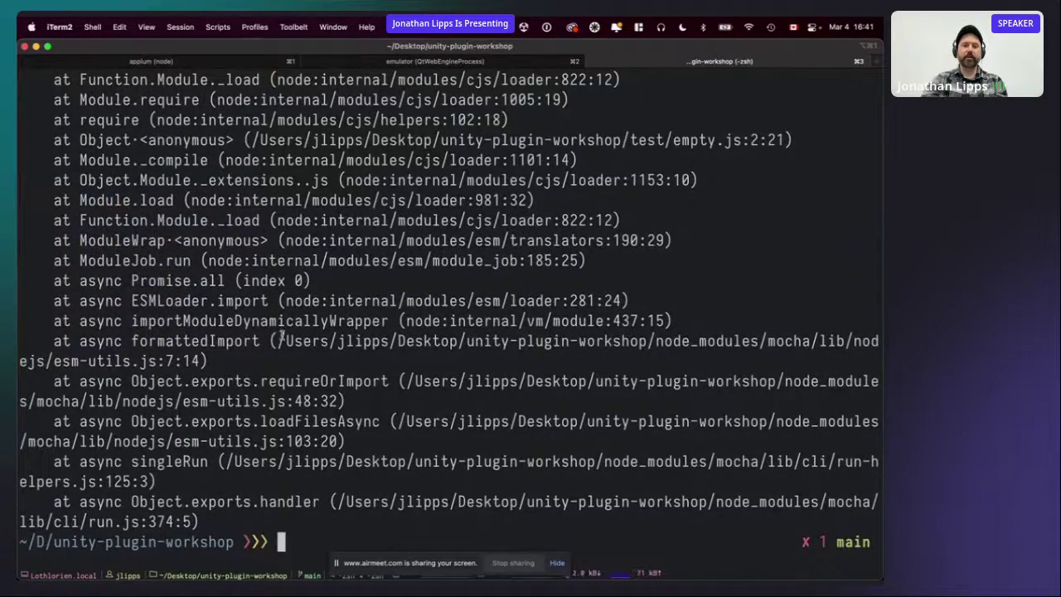
scroll(227, 356, up, 8)
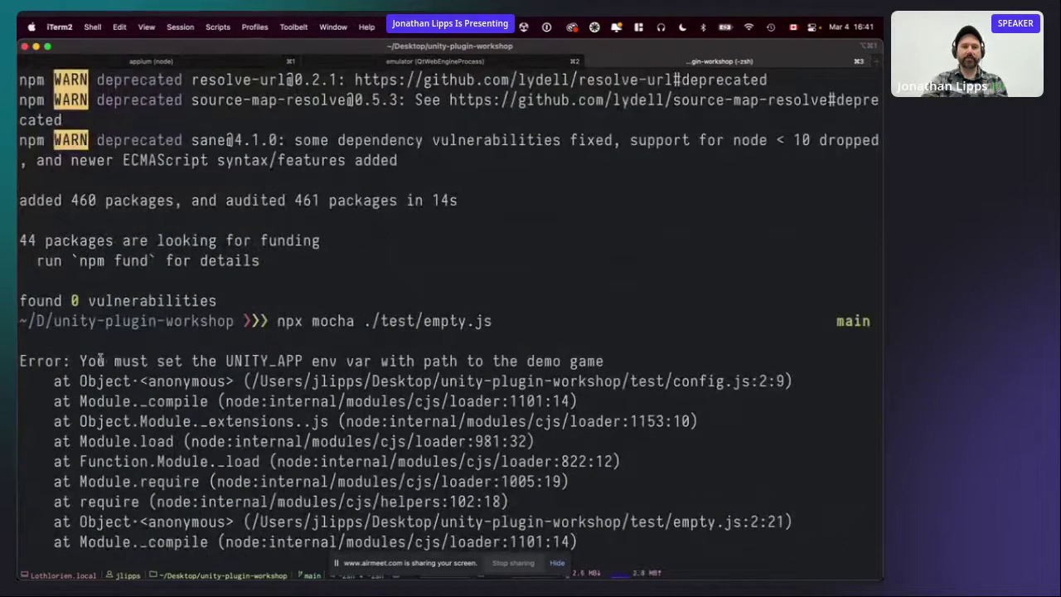
drag(80, 360, 601, 362)
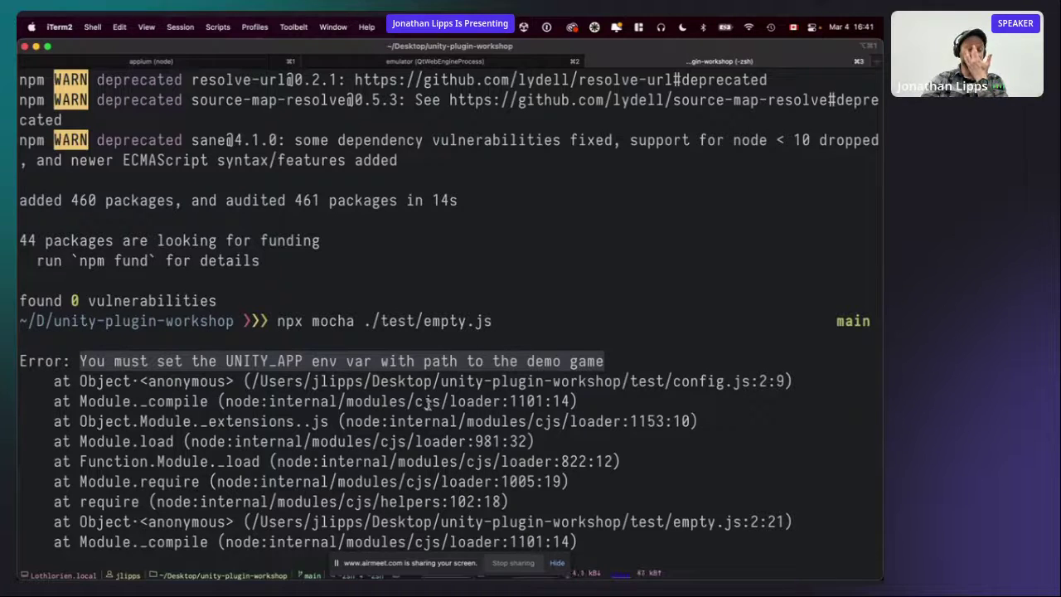
scroll(421, 419, down, 6)
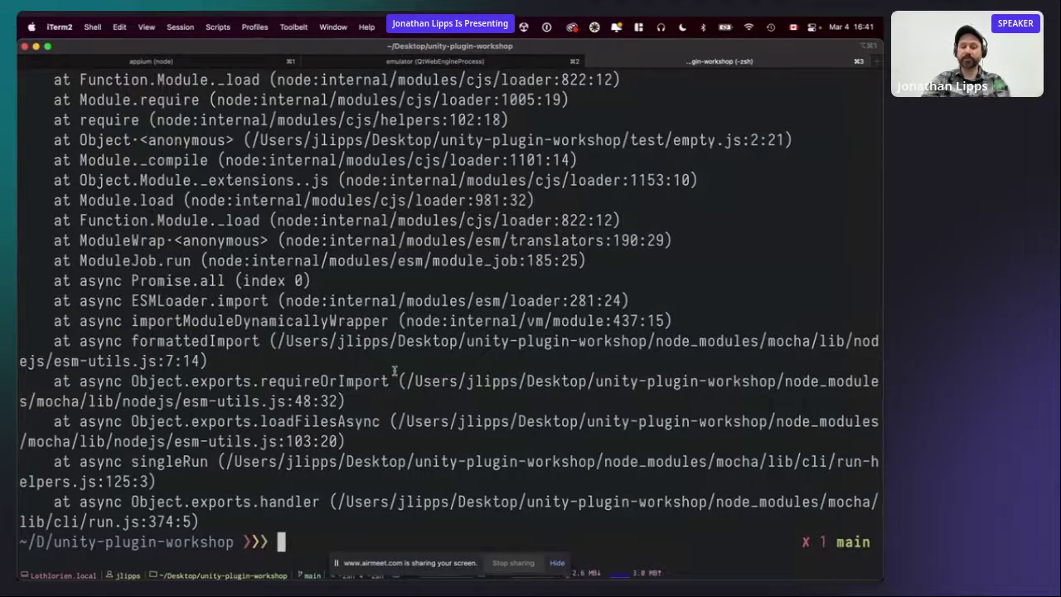
Export the UNITY_APP environment variable with the full path to AppiumWorkshop.apk in the Desktop's AppiumWorkshop folder.
text(export)
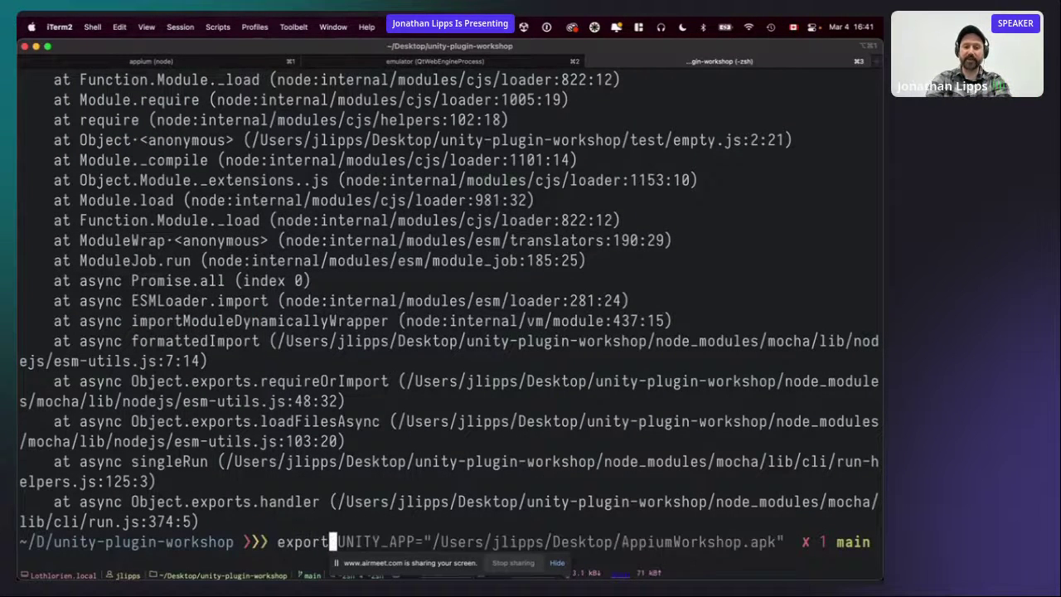
key(Right)
key(Escape)
key(b)
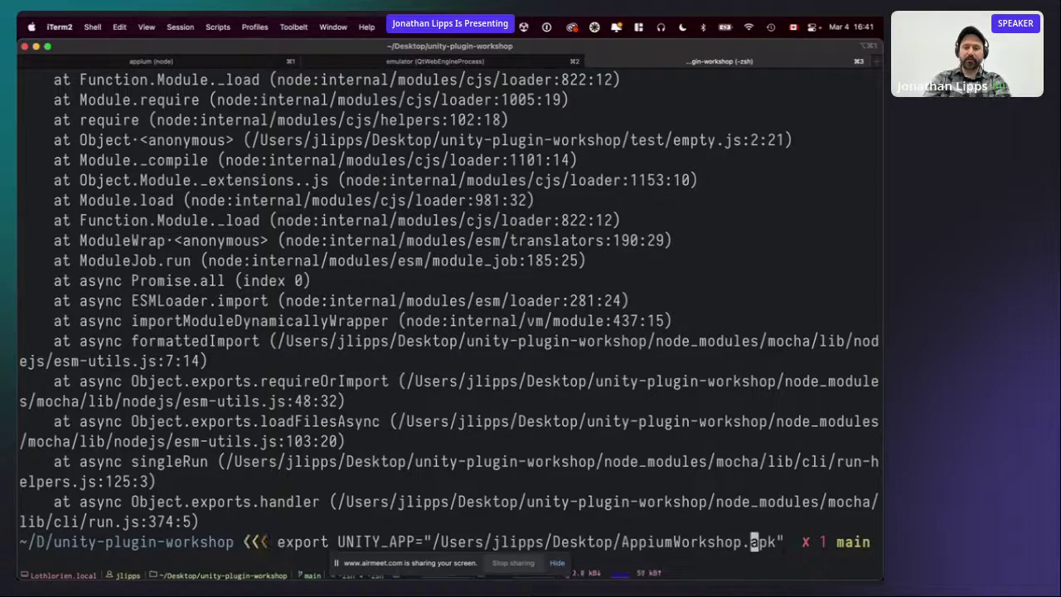
key(b)
key(b)
key(shift+c)
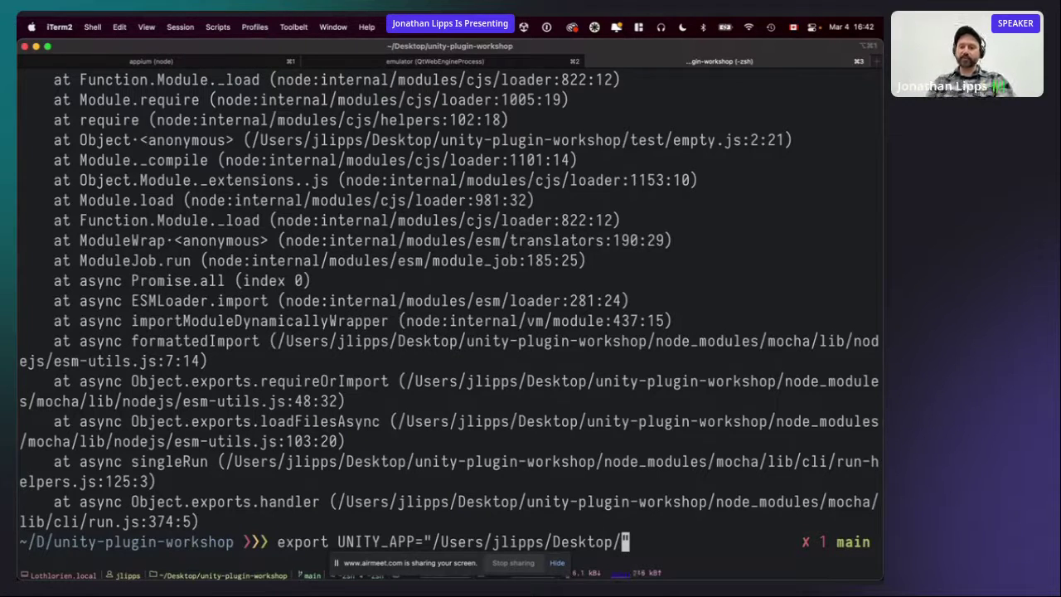
text(App)
key(Tab)
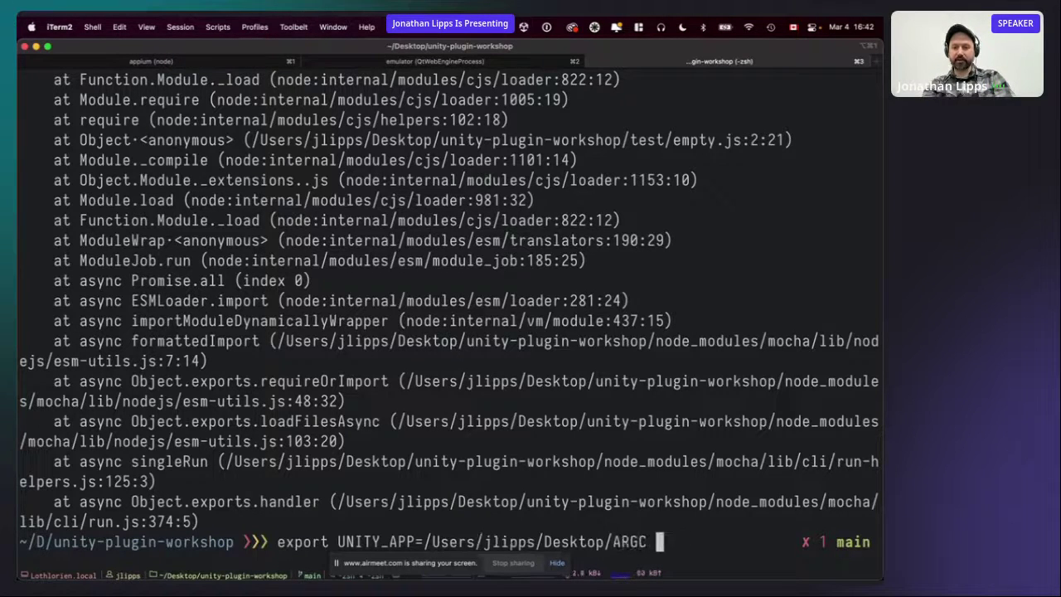
key(BackSpace)
key(BackSpace)
key(BackSpace)
key(BackSpace)
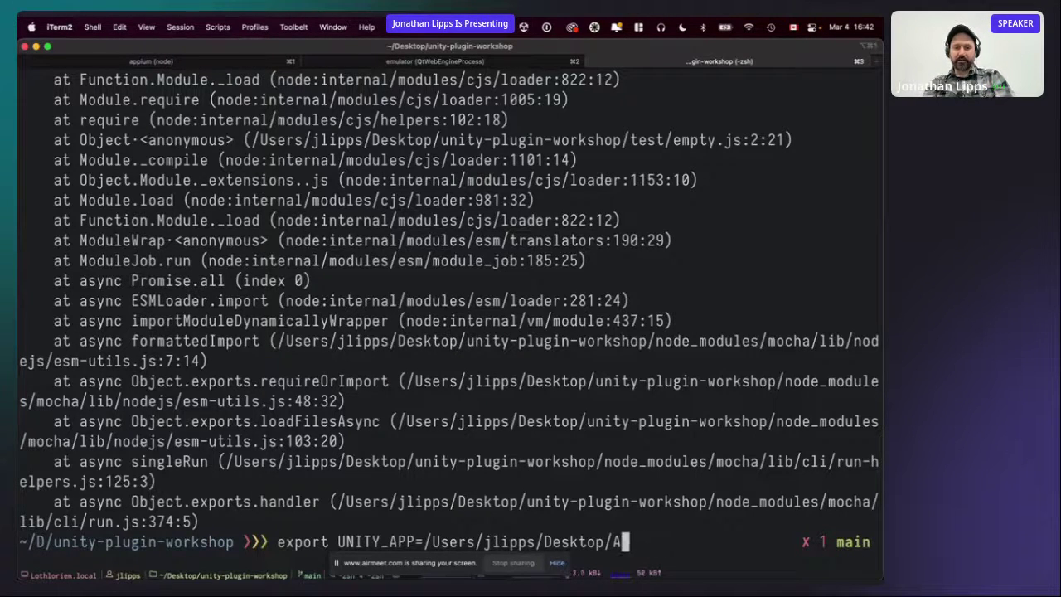
text(ppiumWorkshop/A)
key(Tab)
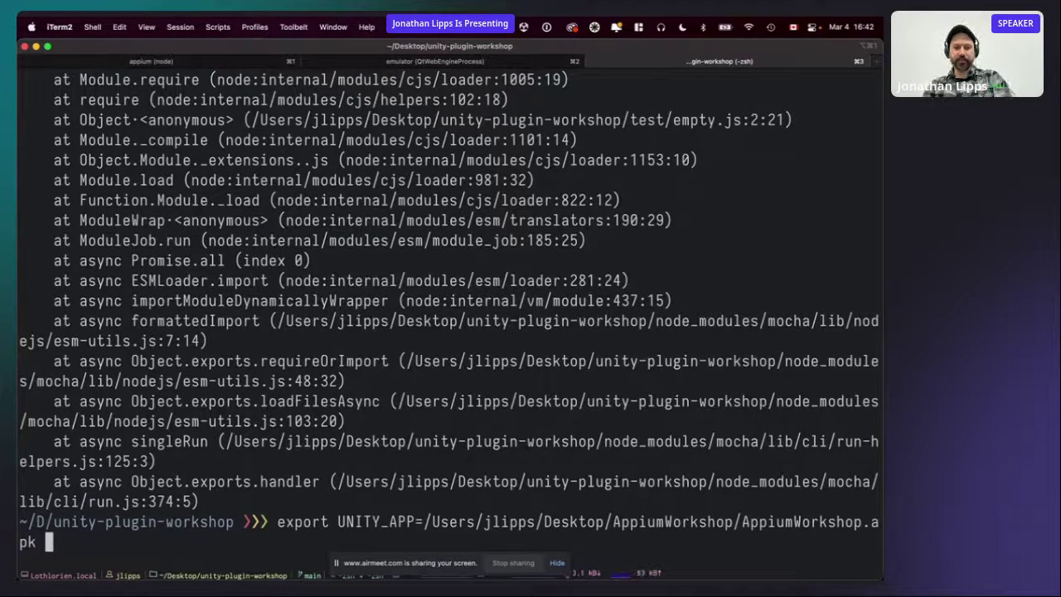
key(Return)
Print the UNITY_APP environment variable with "echo $UNITY_APP" to check the exported path.
text(ech)
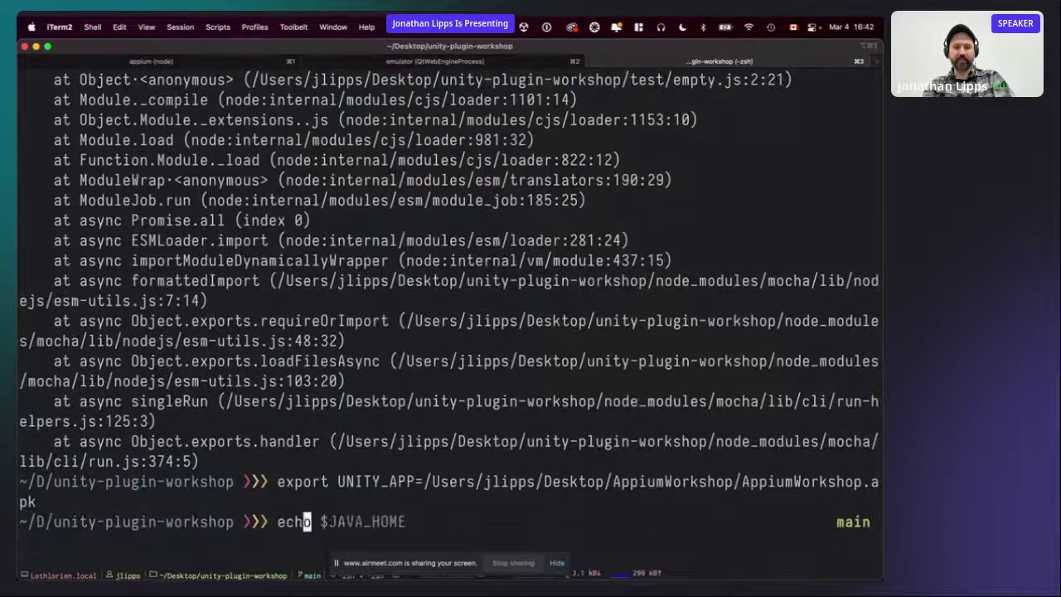
text(o $UNIT)
key(Tab)
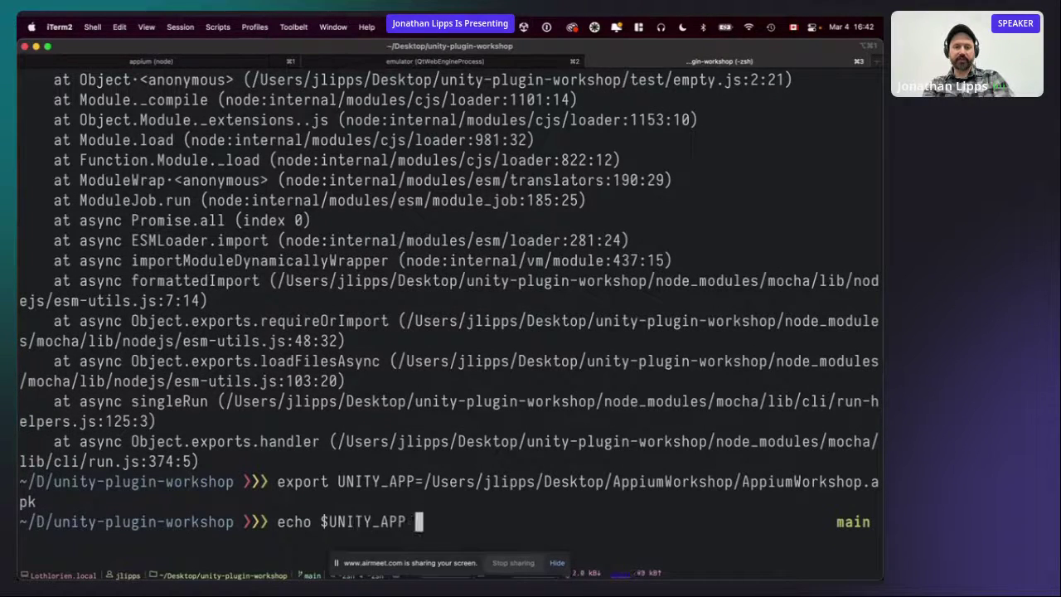
key(Return)
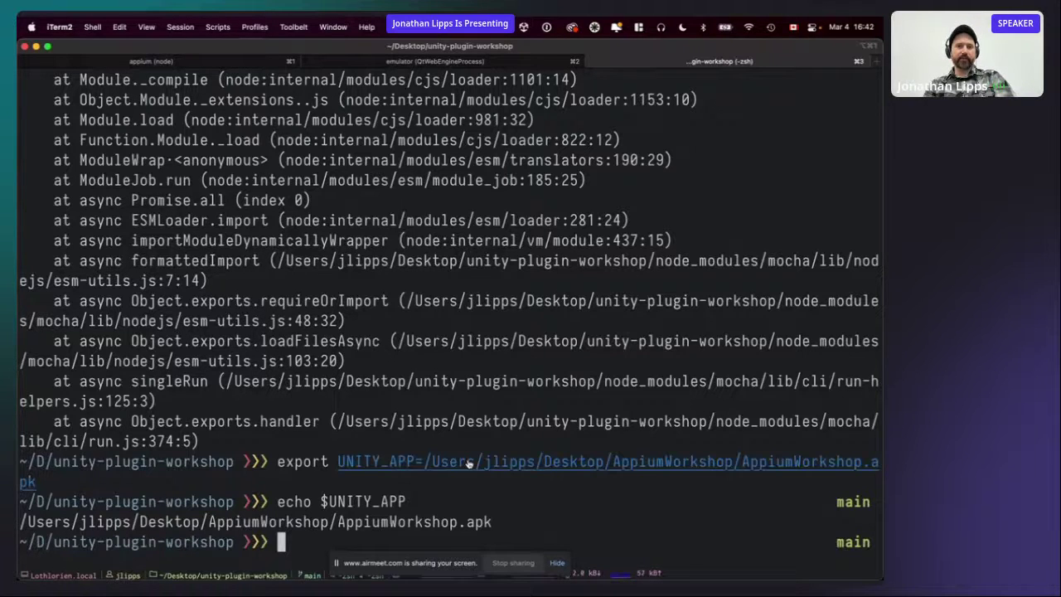
Check the running Appium server's output and the AltUnity game in the Android emulator, then return to the workshop shell.
key(super+1)
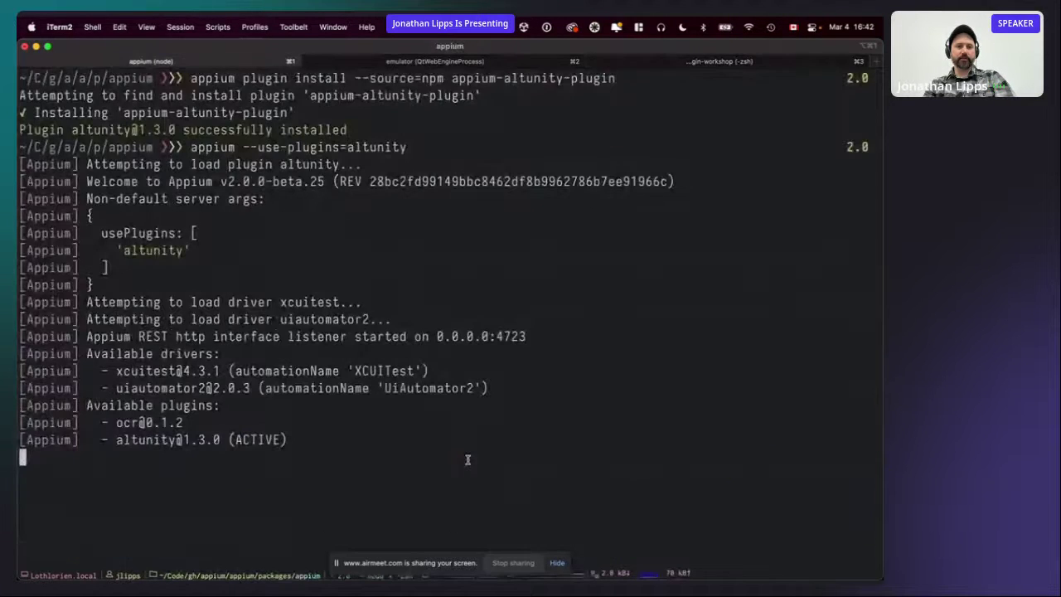
key(super+3)
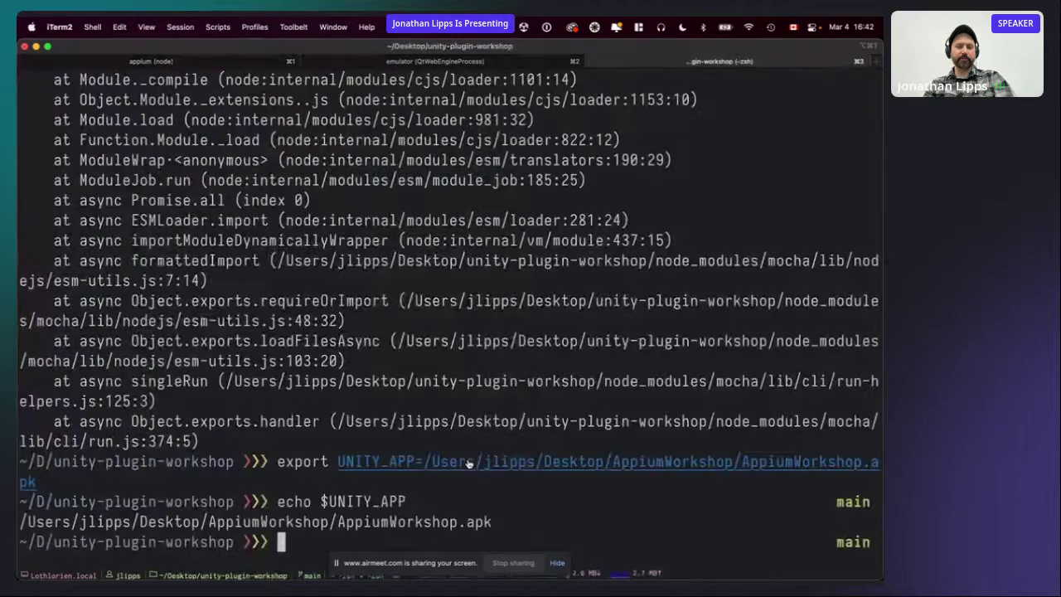
key(super+Tab)
key(super+Tab)
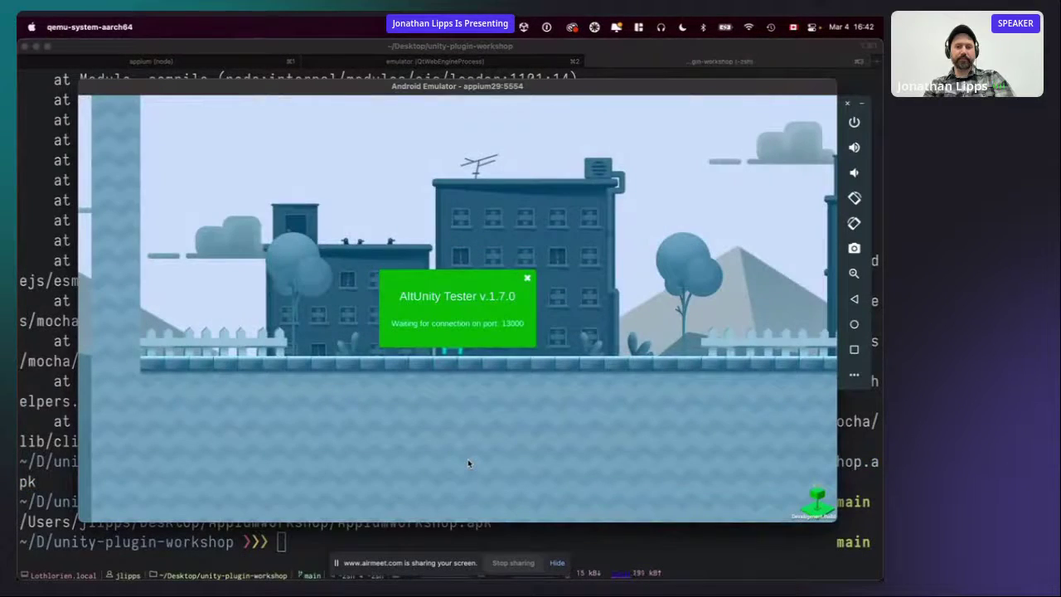
key(super+Tab)
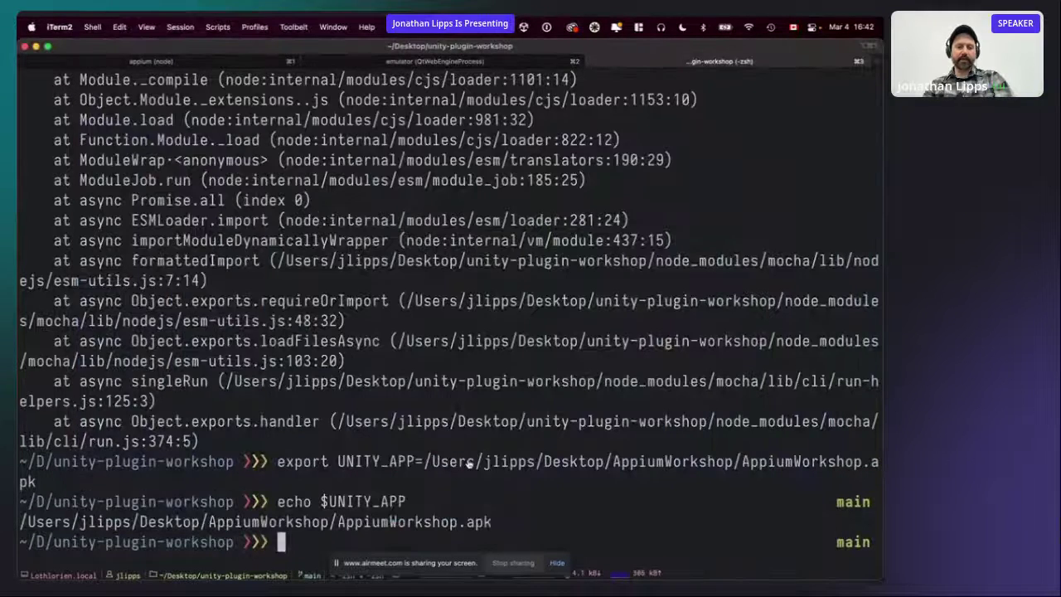
key(super+Tab)
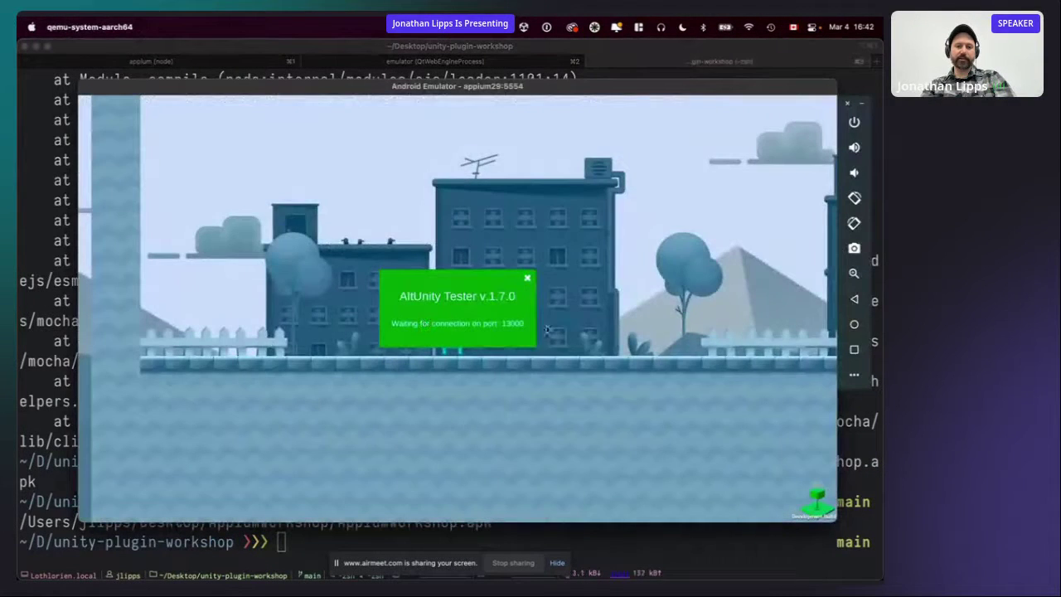
key(super+Tab)
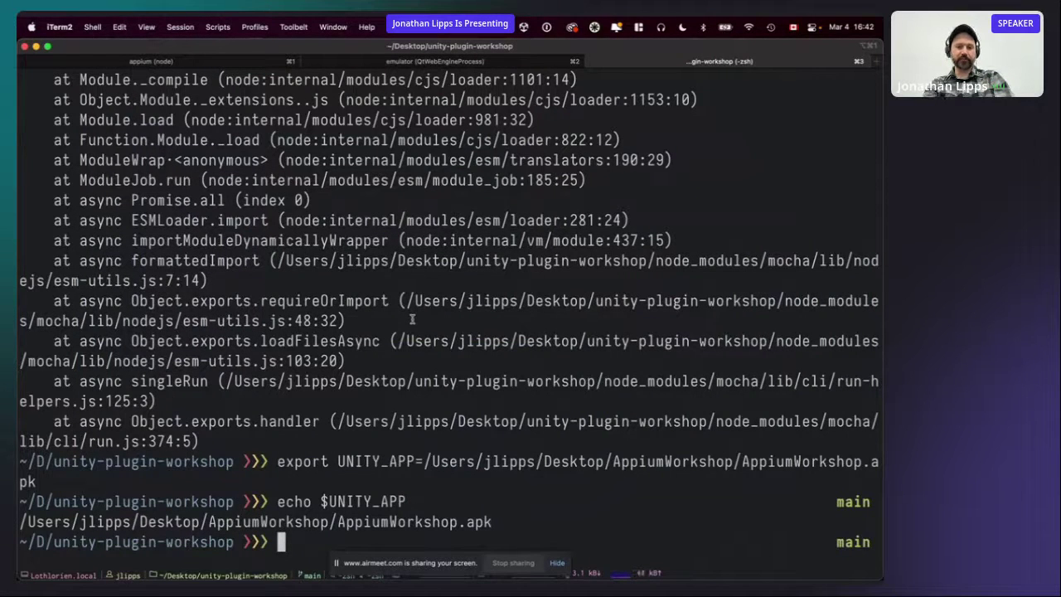
Run the empty test with "npx mocha ./test/empty.js" and follow it in the Appium server log and the Android emulator.
text(np)
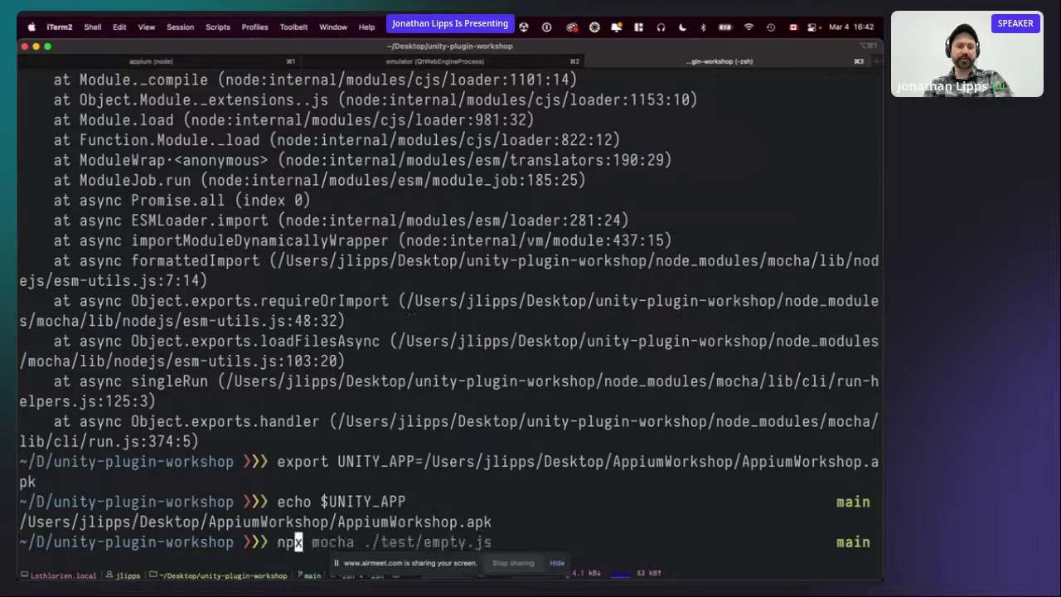
key(Right)
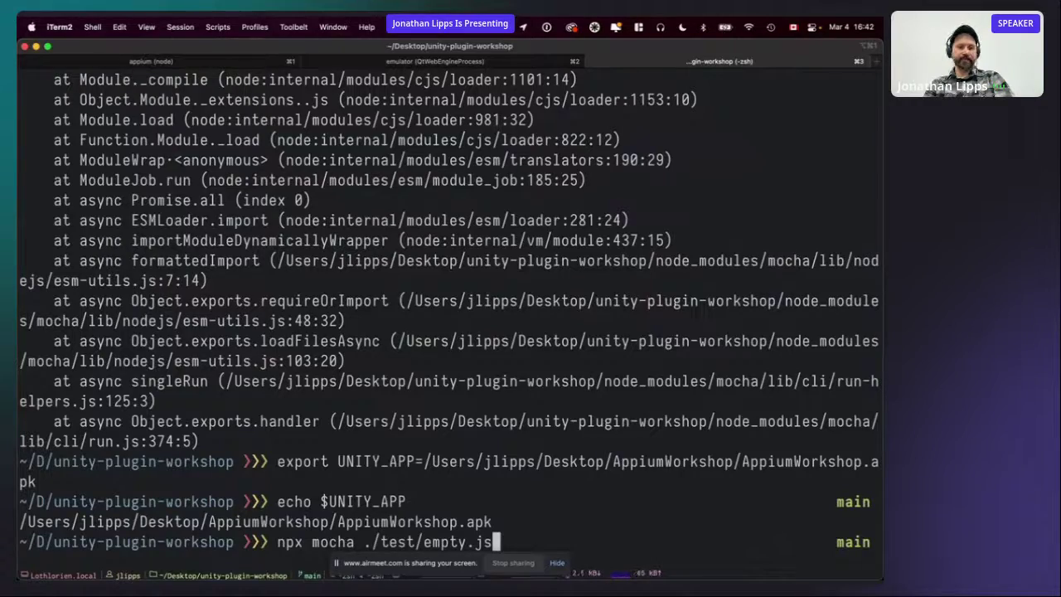
key(Return)
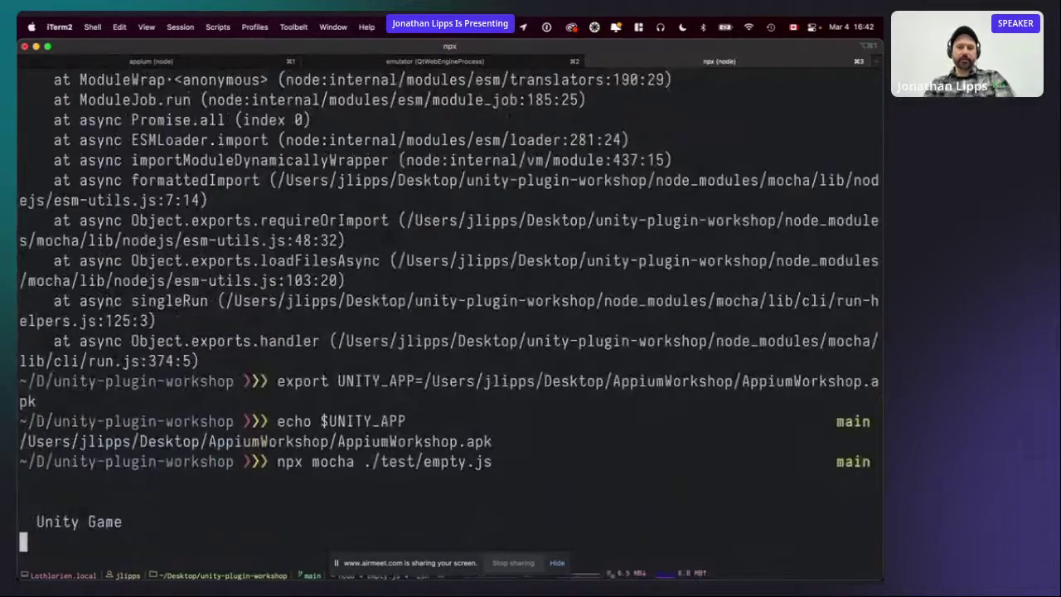
key(super+1)
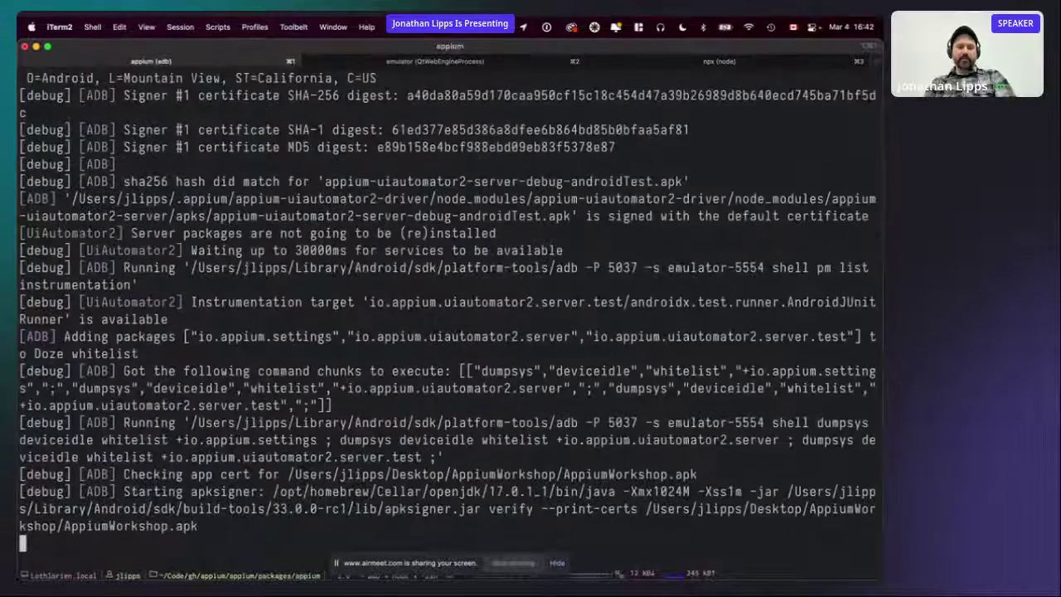
key(super+Tab)
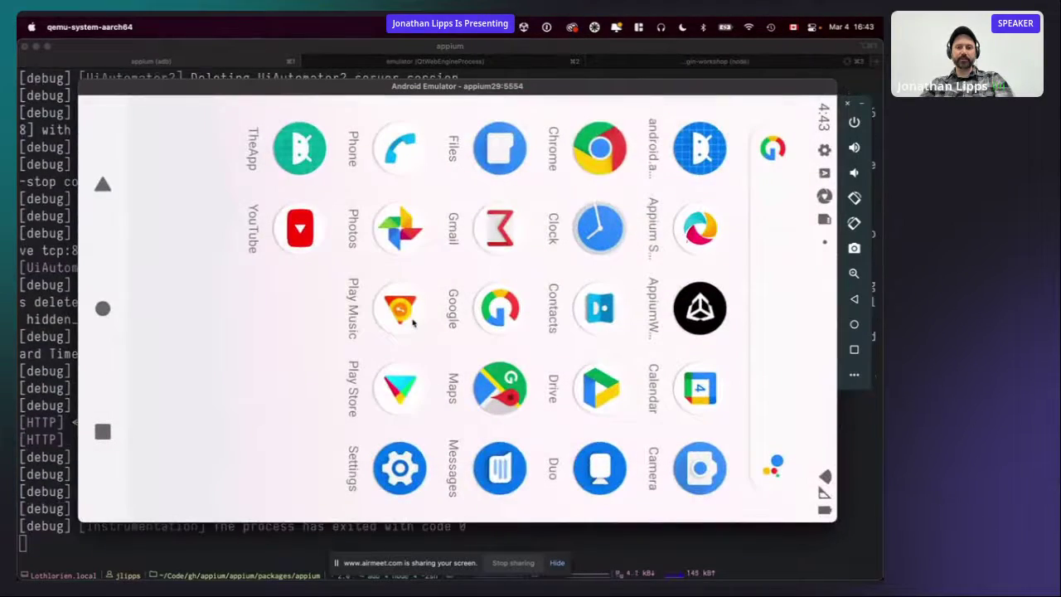
Reorder the terminal sessions so the emulator comes after the workshop shell, and review the empty test's result.
key(super+Tab)
key(super+2)
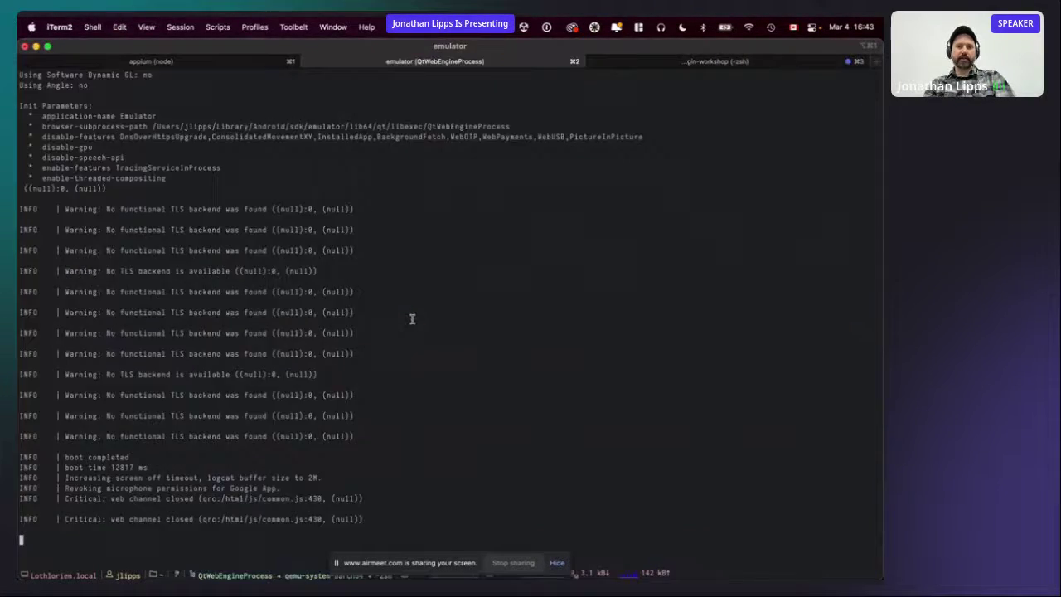
key(super+shift+Right)
key(super+2)
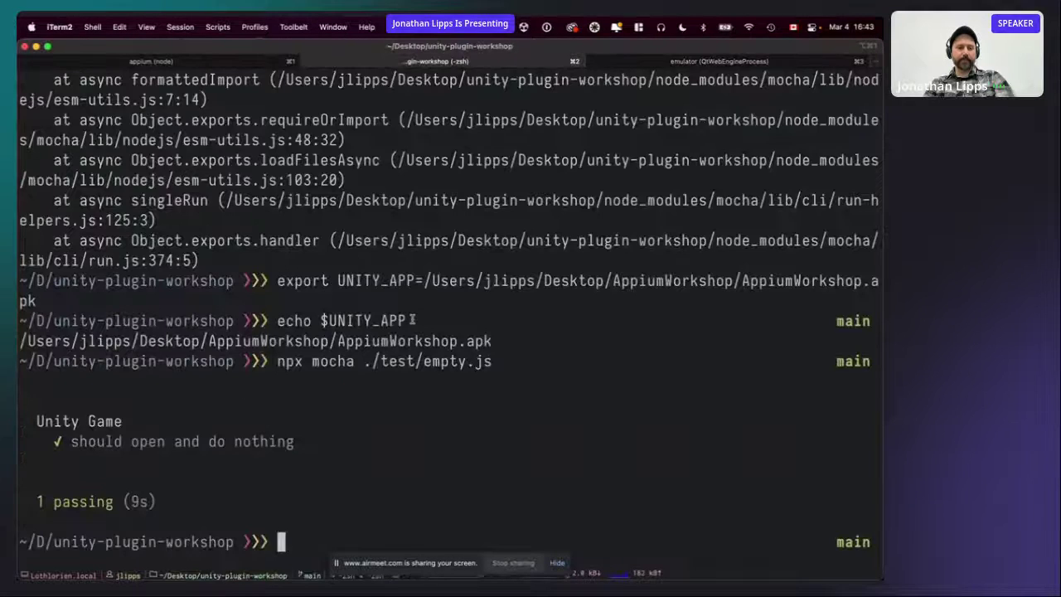
triple_click(269, 441)
click(217, 418)
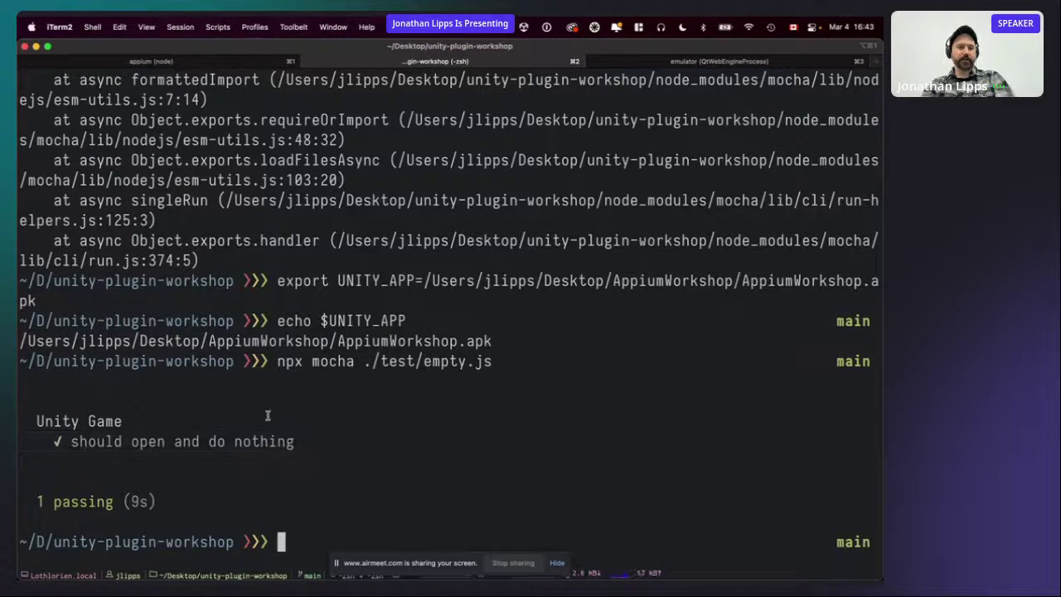
Start nvim in the unity-plugin-workshop folder and open test/empty.js at its WDIO_PARAMS config import.
text(nvim)
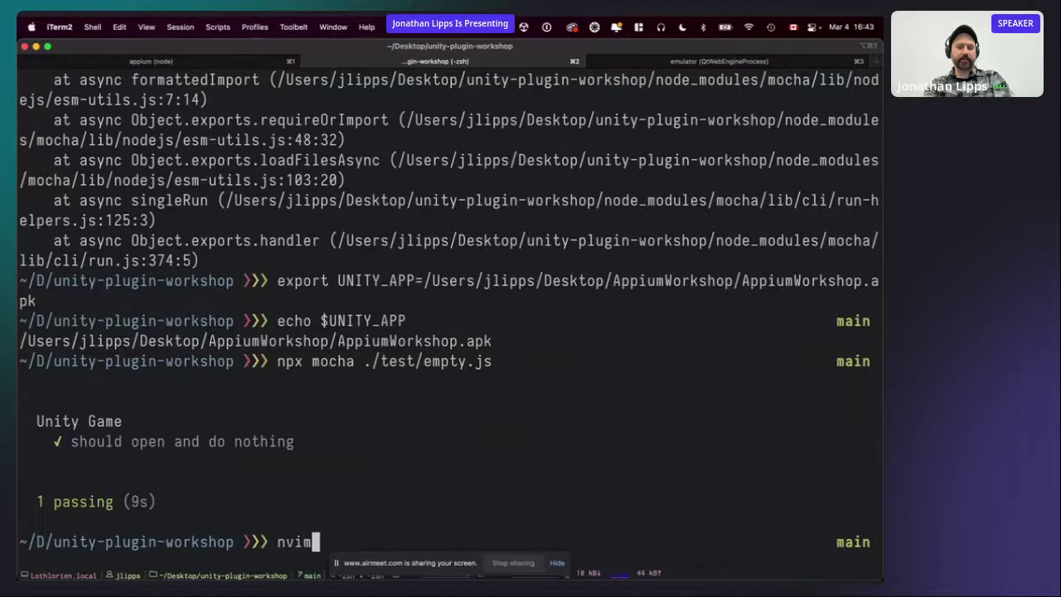
key(Return)
key(ctrl+p)
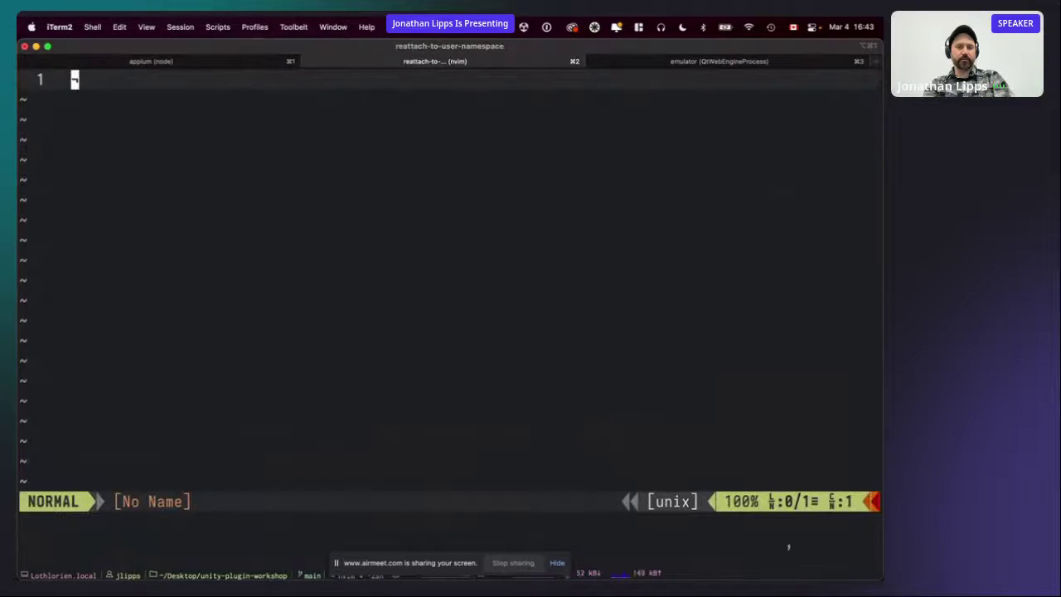
text(emp)
key(Return)
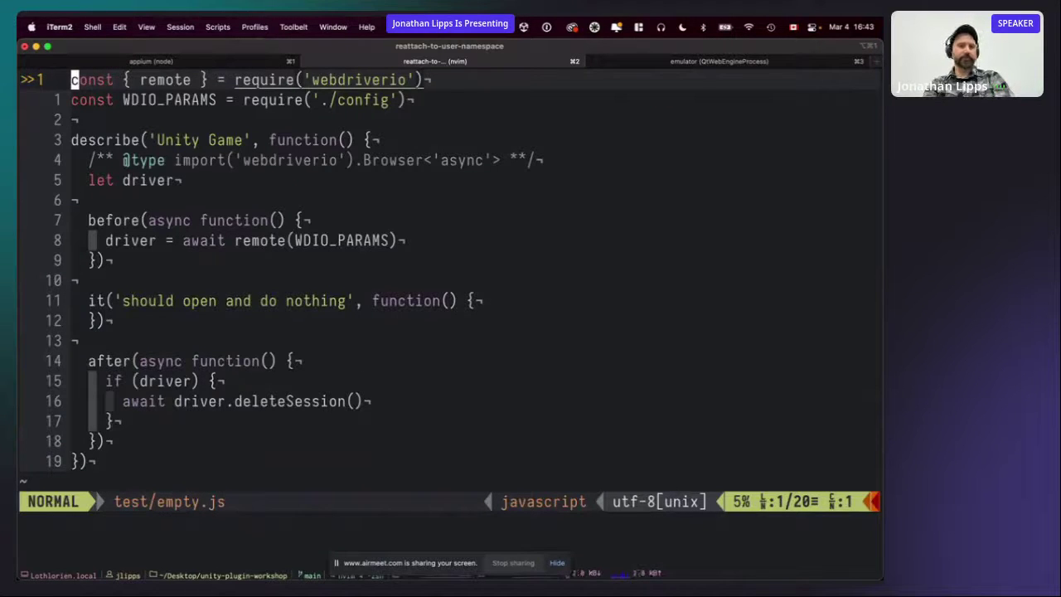
key(j)
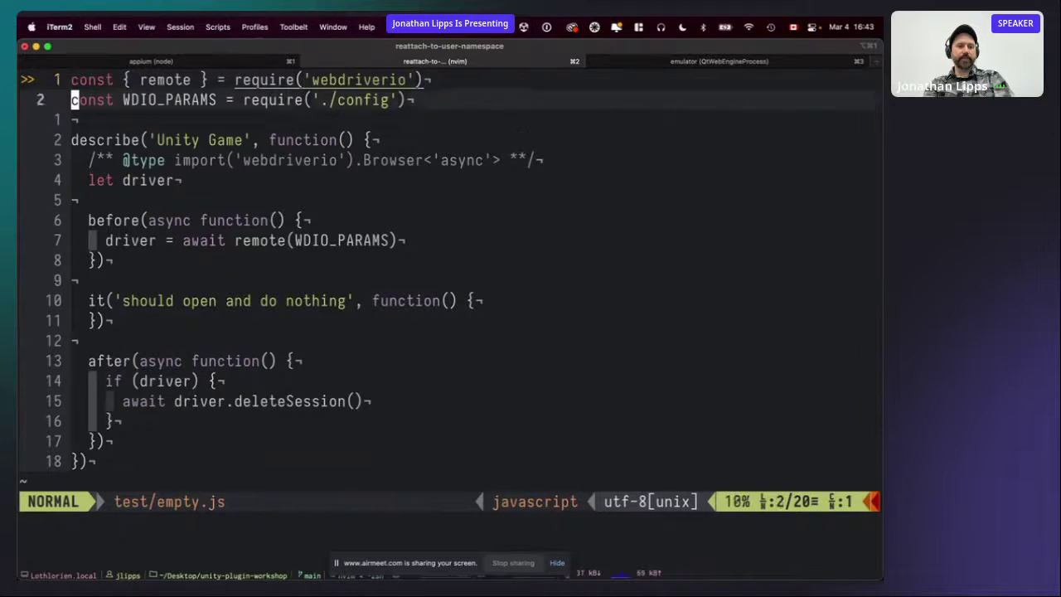
Examine the describe block and the before hook in test/empty.js, down to the WDIO_PARAMS argument passed to remote.
key(j)
key(j)
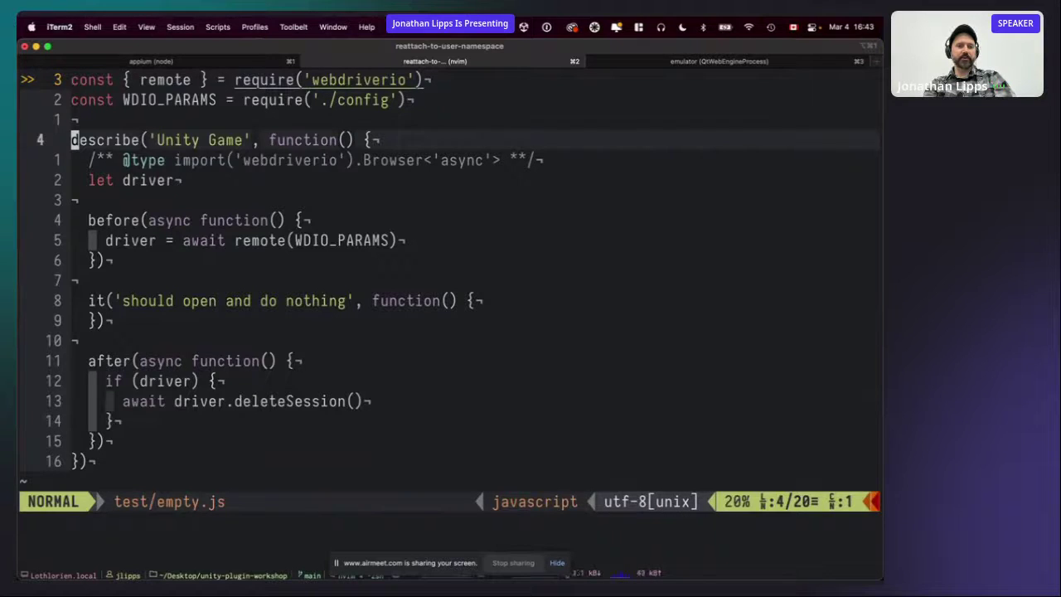
key(V)
key(Escape)
key(j)
key(j)
key(j)
key(j)
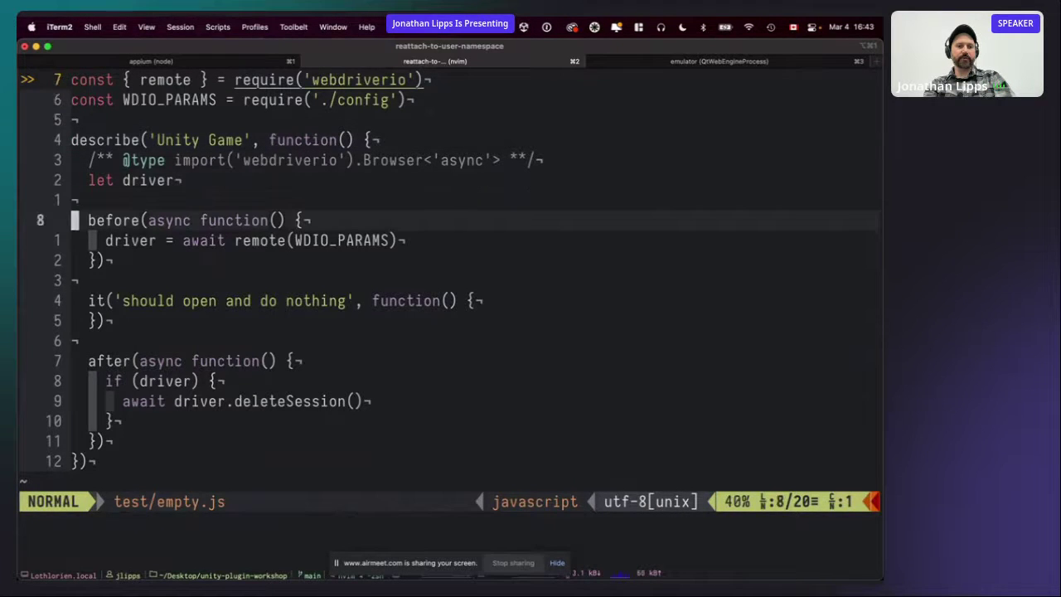
key(j)
key(j)
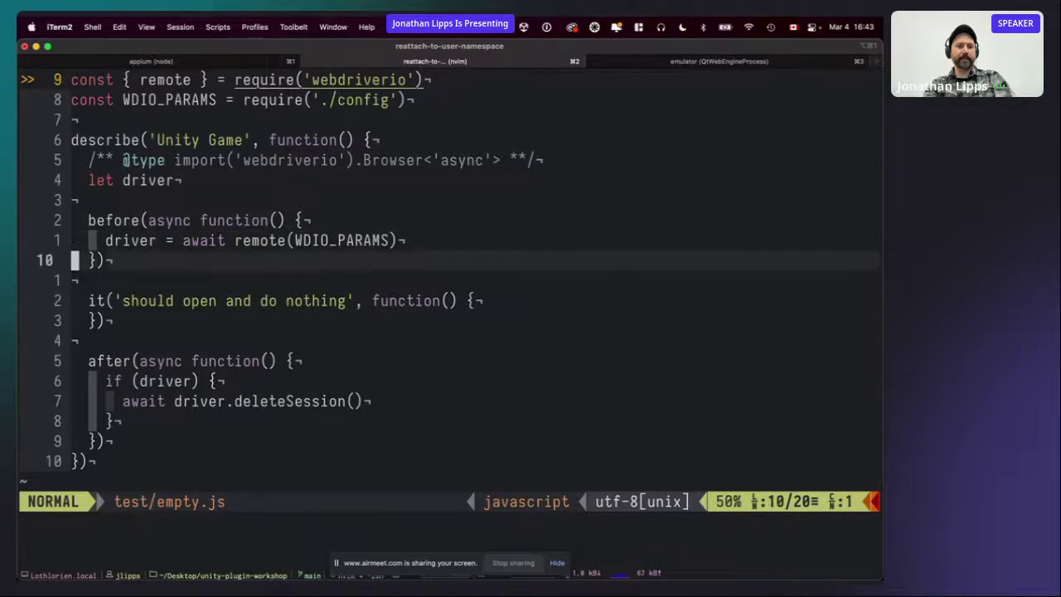
key(k)
key(w)
key(w)
key(w)
key(w)
key(w)
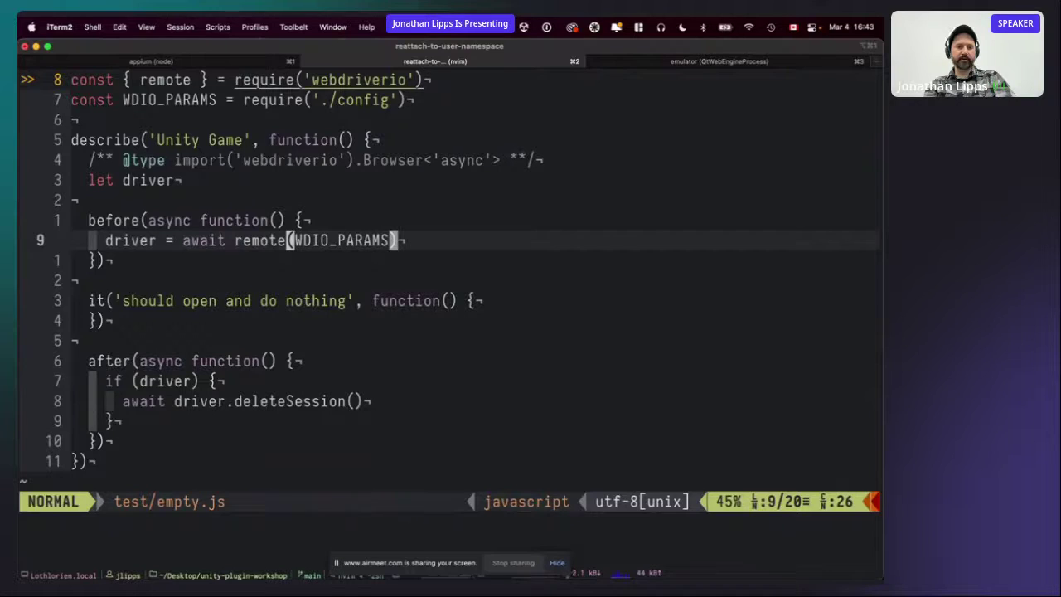
key(l)
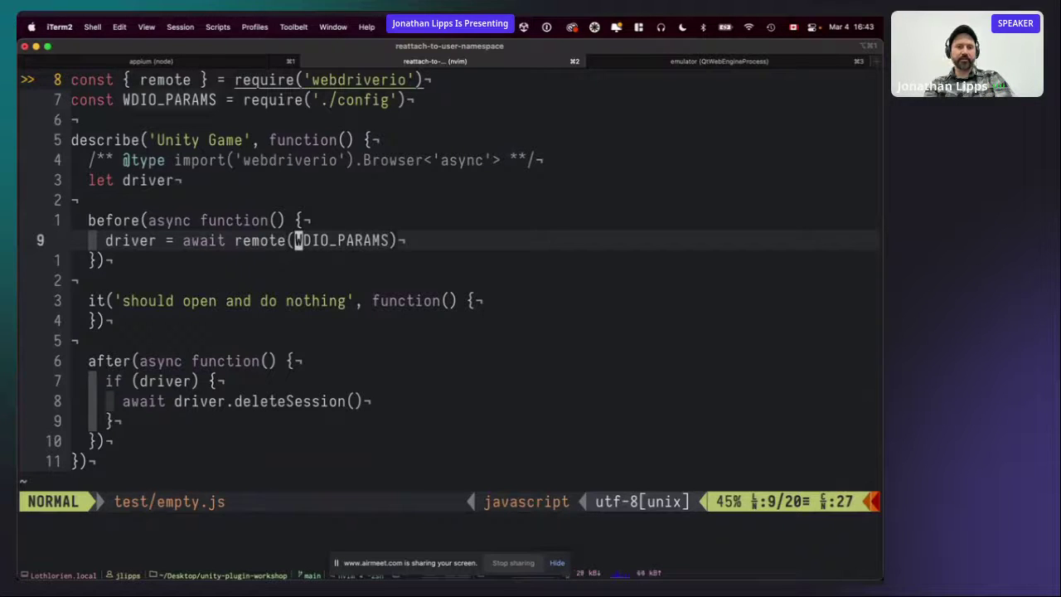
Examine the 'should open and do nothing' test and the after hook that deletes the driver session.
key(j)
key(j)
key(j)
key(shift+v)
key(j)
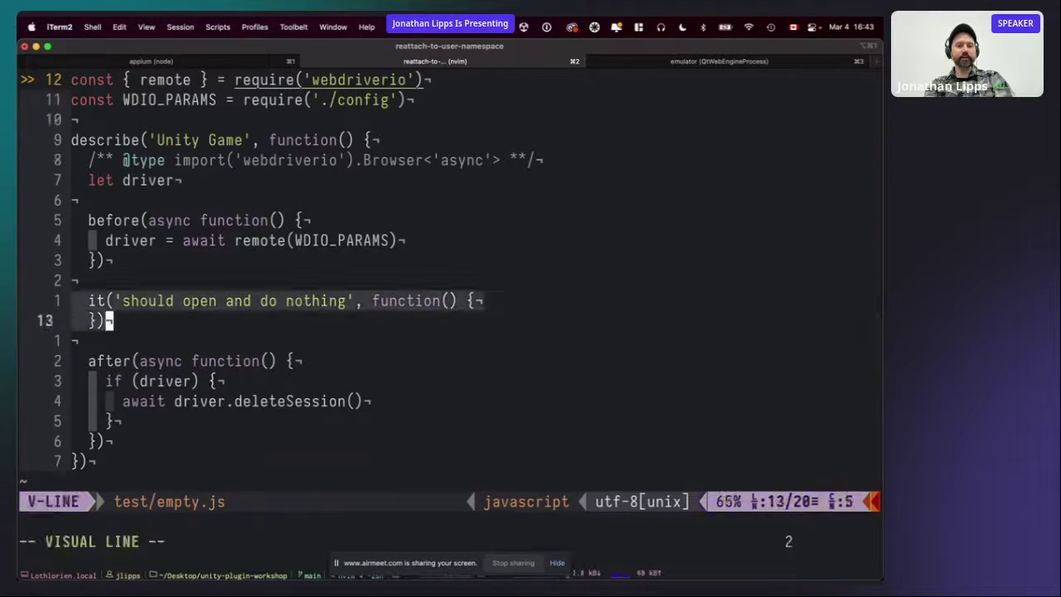
key(Escape)
key(j)
key(j)
key(j)
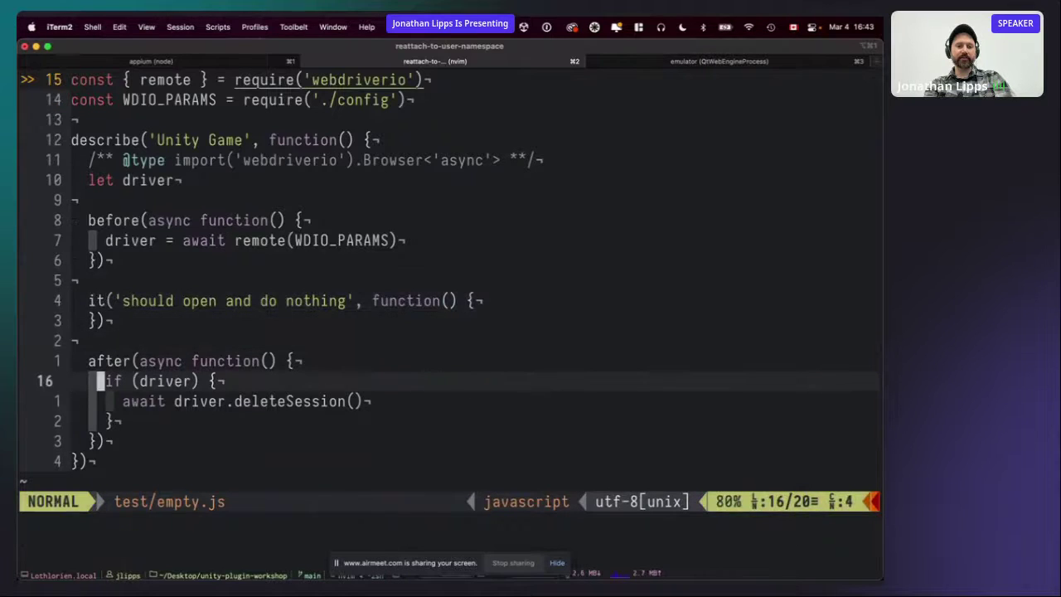
key(j)
Go to the definition of WDIO_PARAMS in test/config.js from its use in the before hook.
key(k)
key(k)
key(k)
key(k)
key(k)
key(k)
key(k)
key(k)
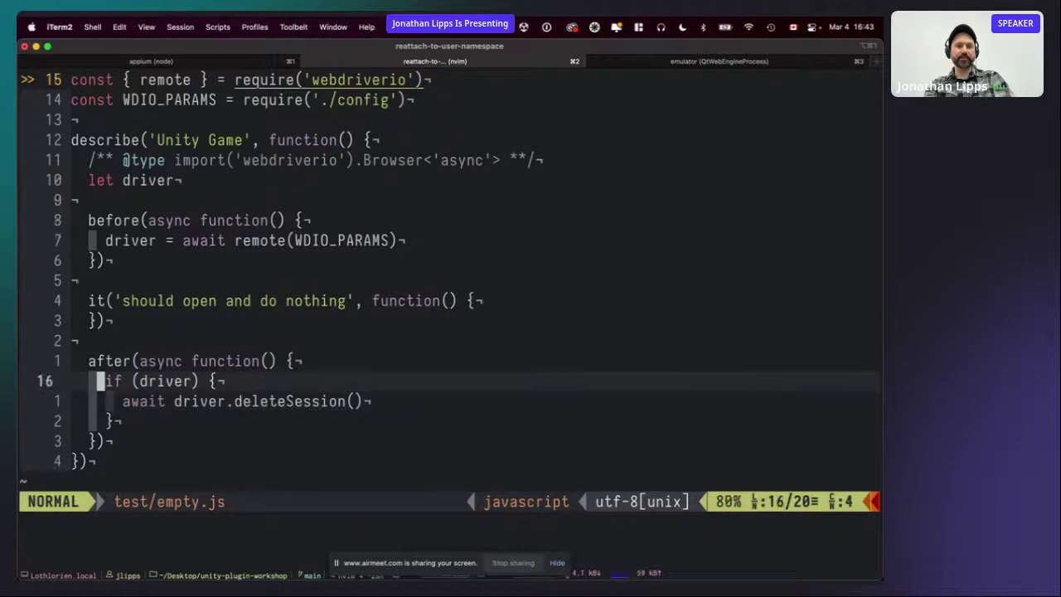
key(w)
key(w)
key(w)
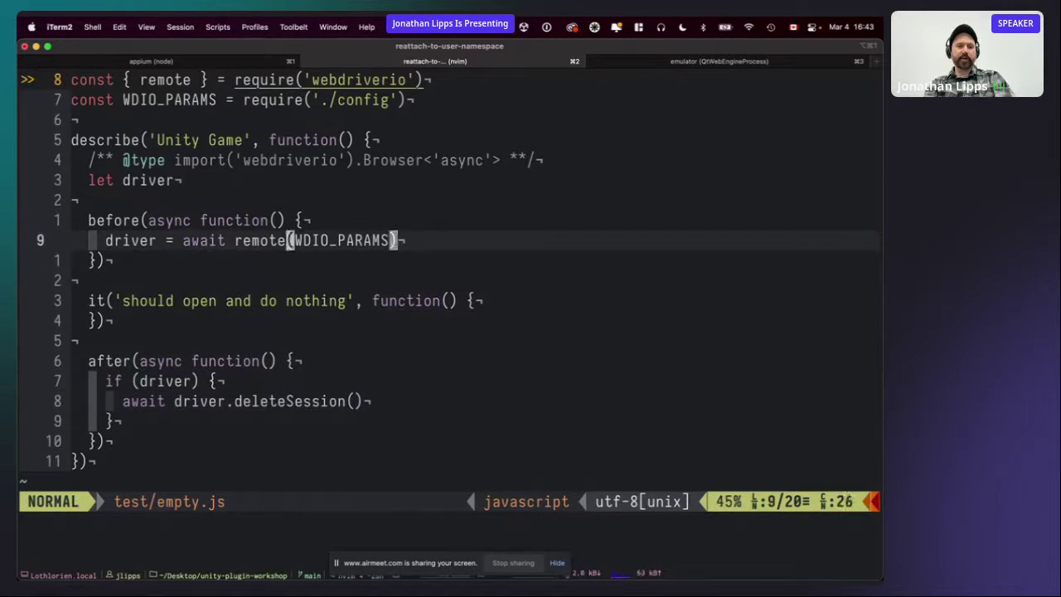
key(w)
key(g)
key(d)
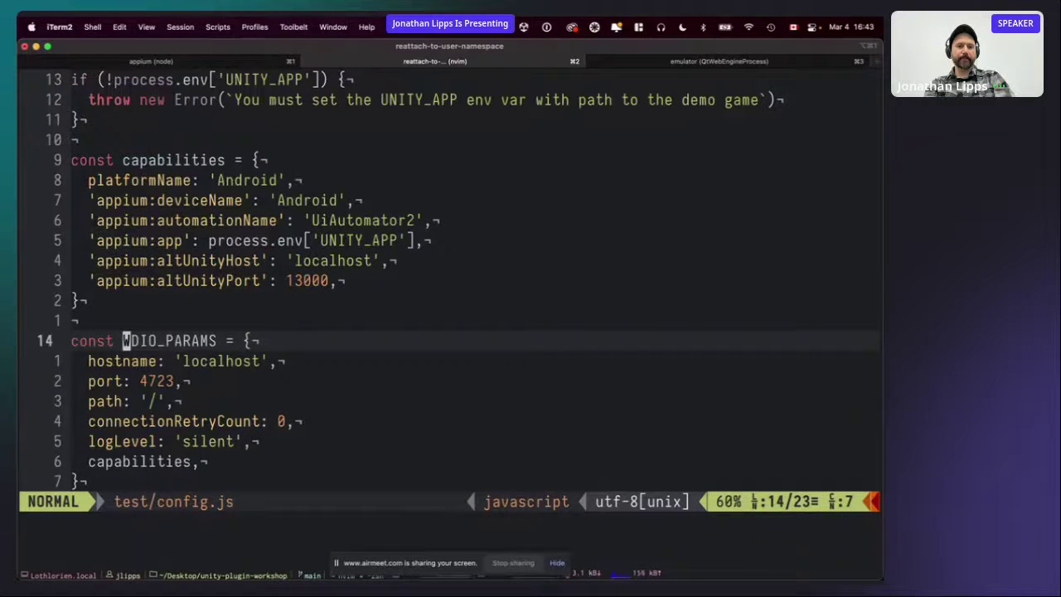
Select the lines of the WDIO_PARAMS object to examine its connection settings, and clear the selection.
key(shift+v)
key(j)
key(j)
key(j)
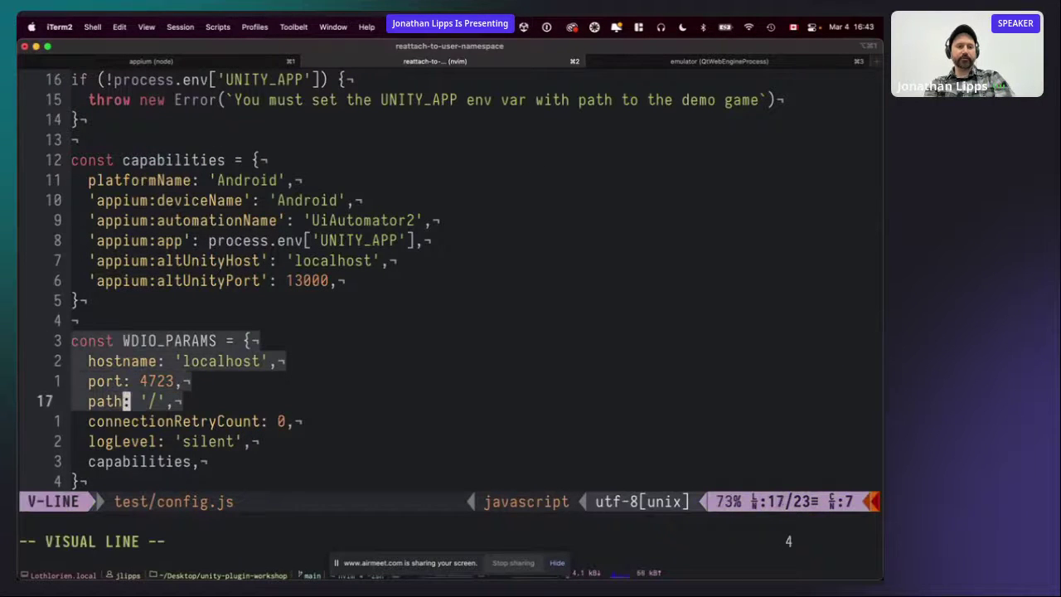
key(j)
key(j)
key(j)
key(j)
key(Escape)
Examine the hostname and port entries of WDIO_PARAMS by selecting those two lines, and clear the selection.
key(k)
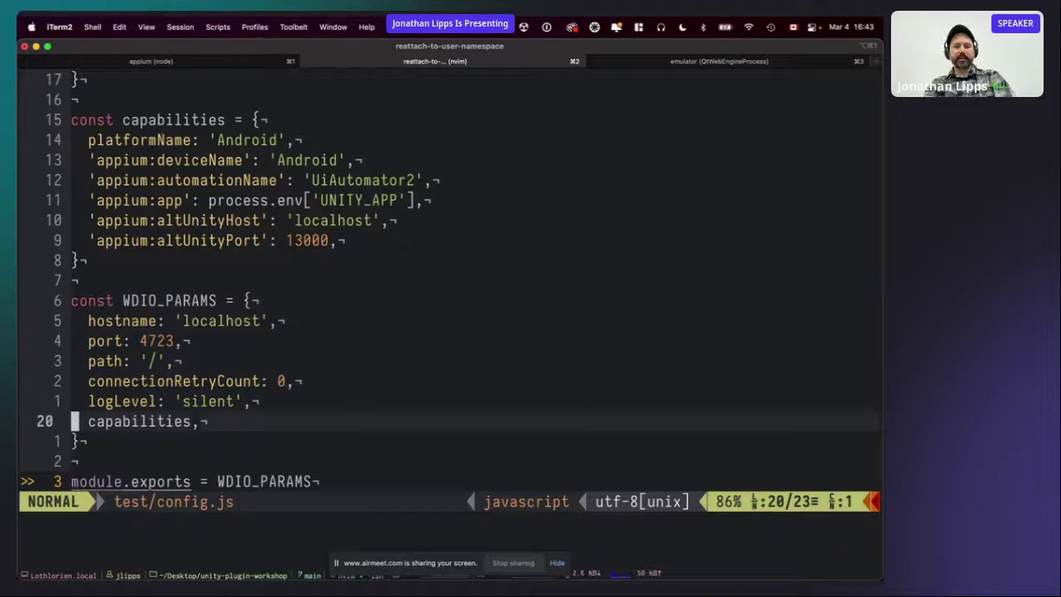
key(k)
key(k)
key(k)
key(k)
key(k)
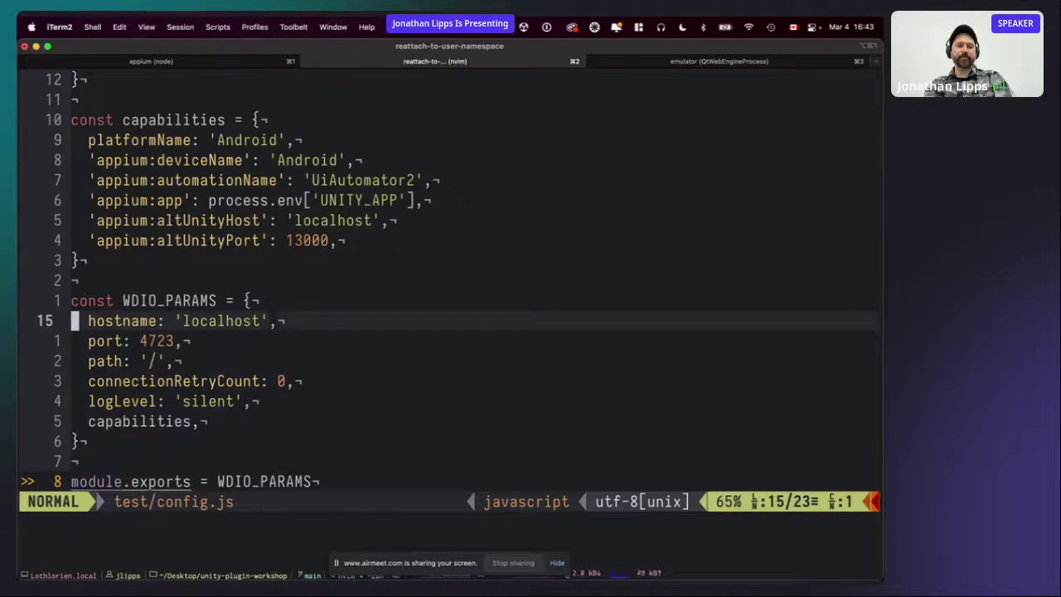
key(shift+v)
key(j)
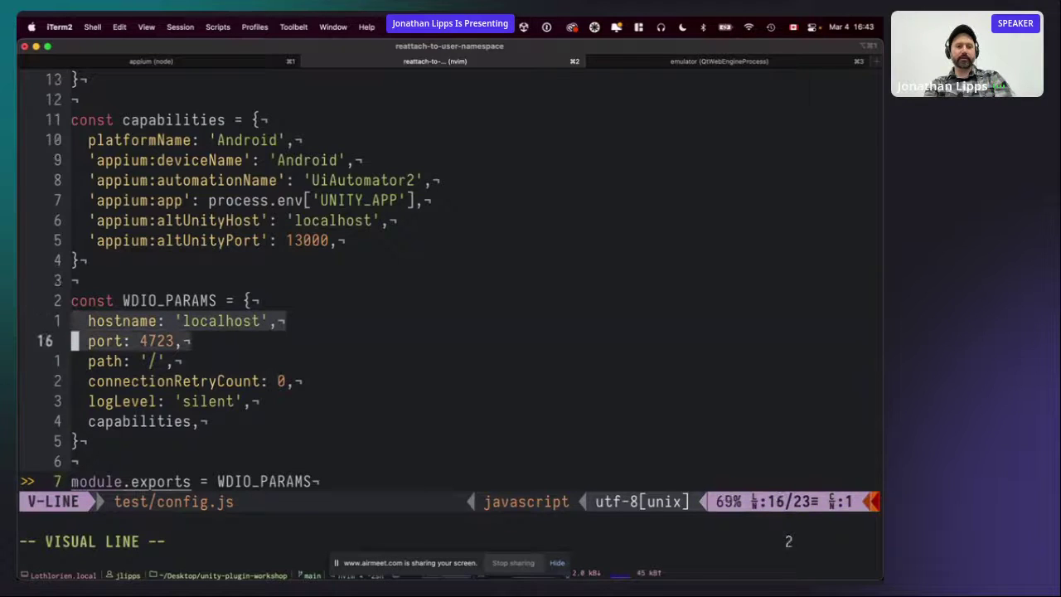
key(Escape)
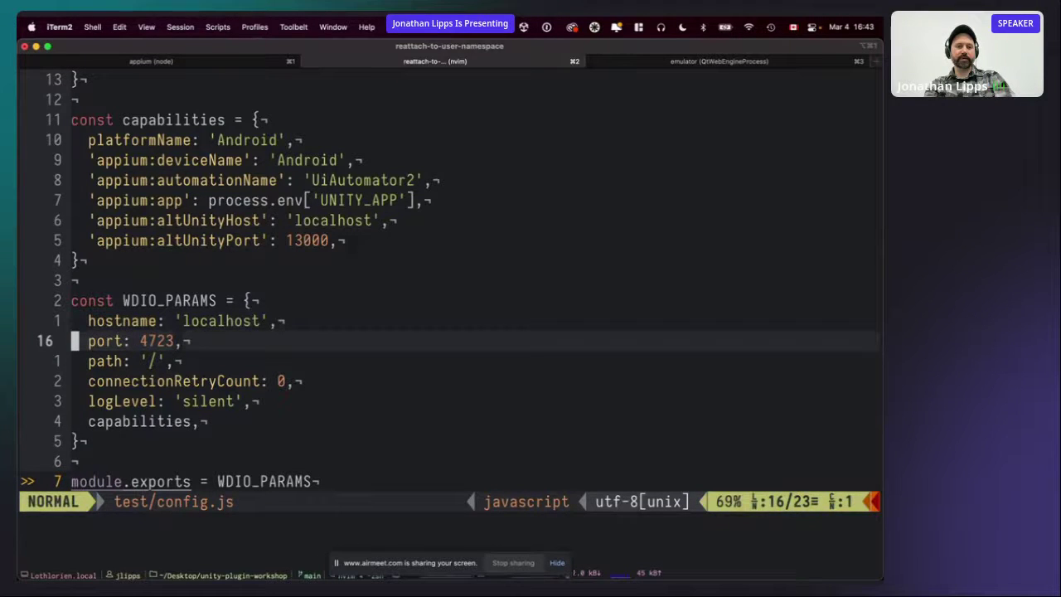
Select all entries of the capabilities object, from altUnityPort up to platformName, to examine them.
key(k)
key(k)
key(k)
key(k)
key(k)
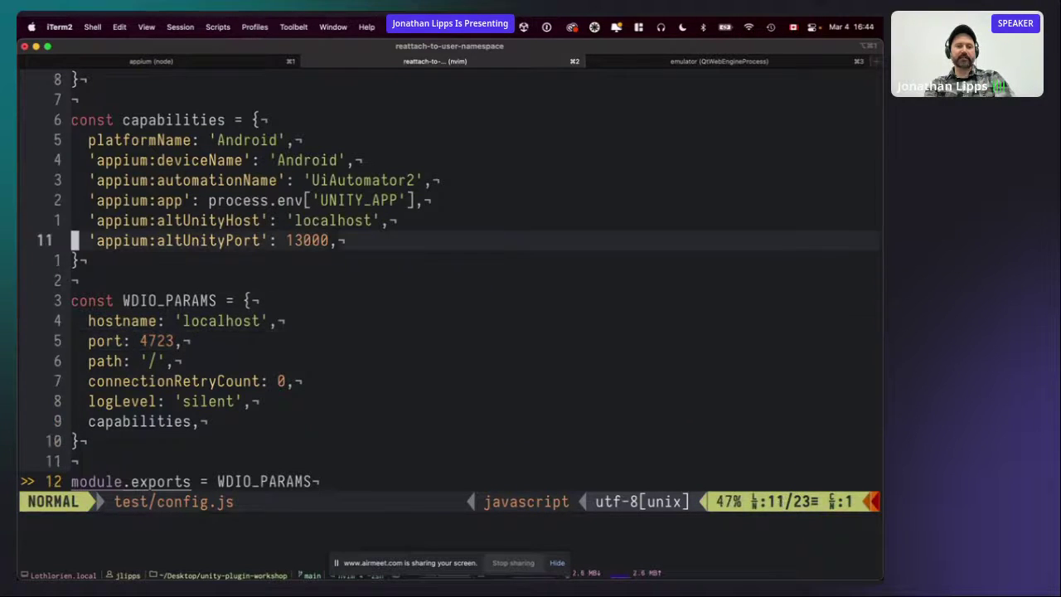
key(shift+v)
key(k)
key(k)
key(k)
key(k)
key(k)
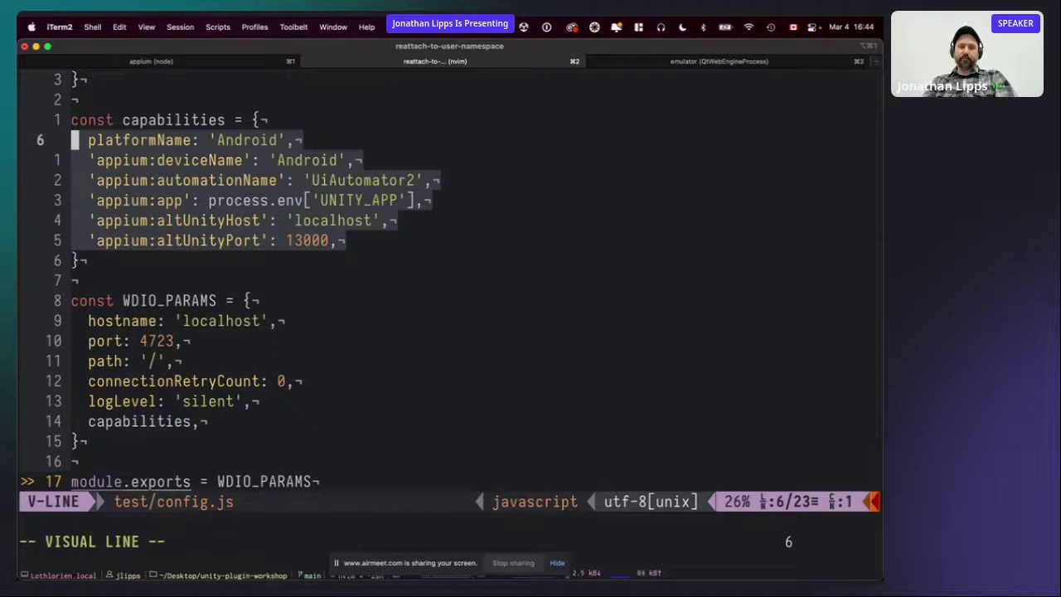
Narrow the selection to the altUnityHost and altUnityPort capability lines and copy them.
key(j)
key(j)
key(j)
key(j)
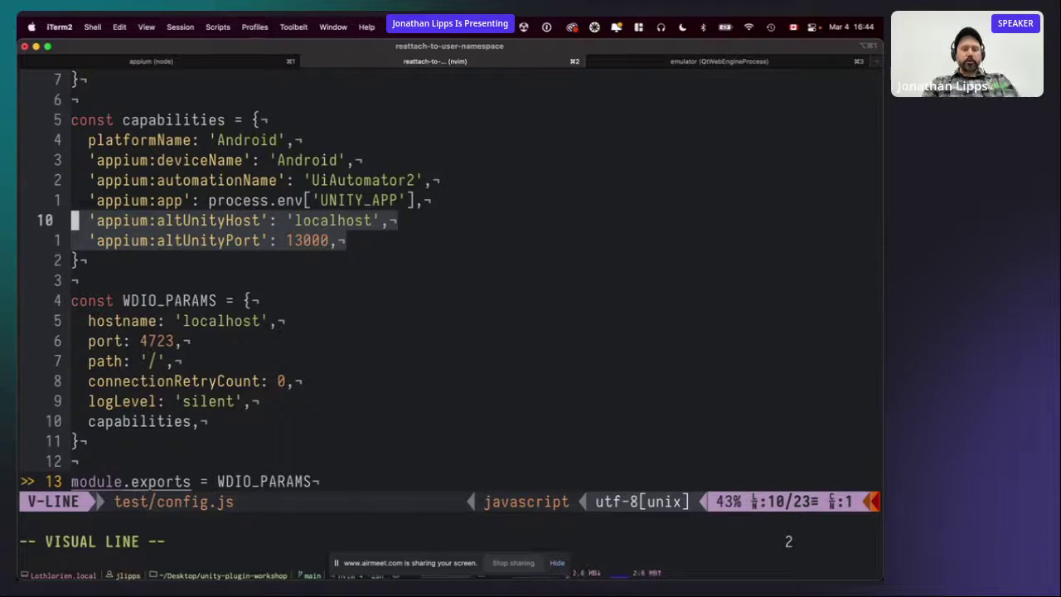
key(y)
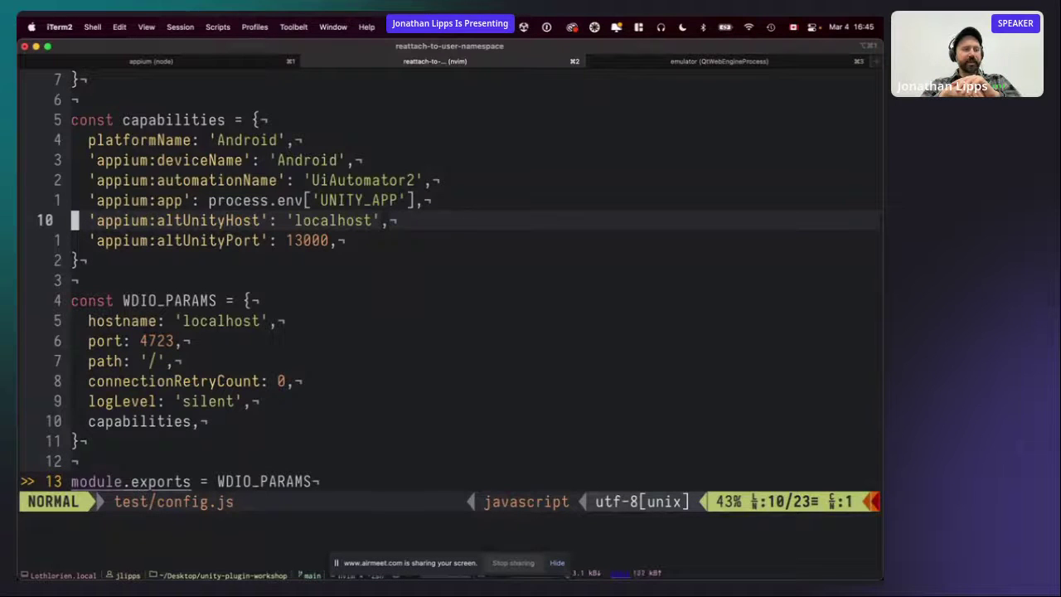
Stop the running Appium server and restart it with "appium --use-plugins=altunity", checking the plugin name in the command.
key(super+1)
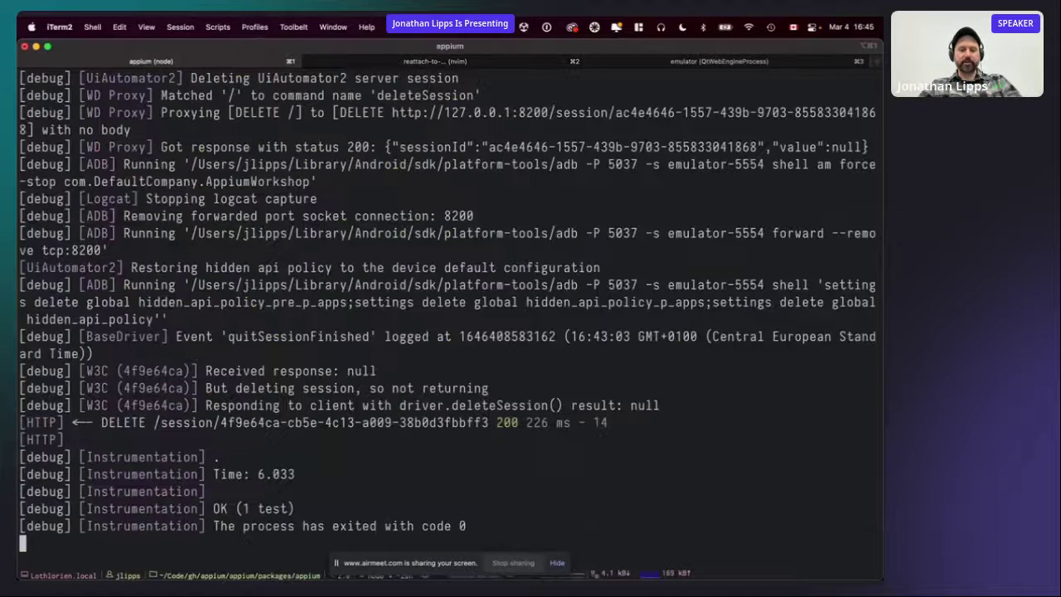
key(ctrl+c)
key(Up)
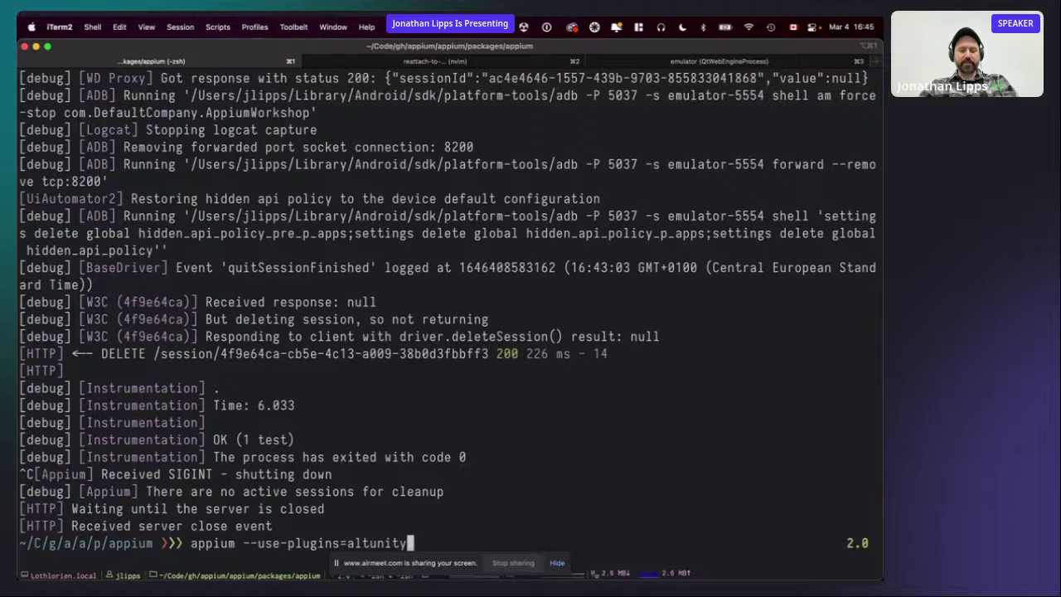
key(Return)
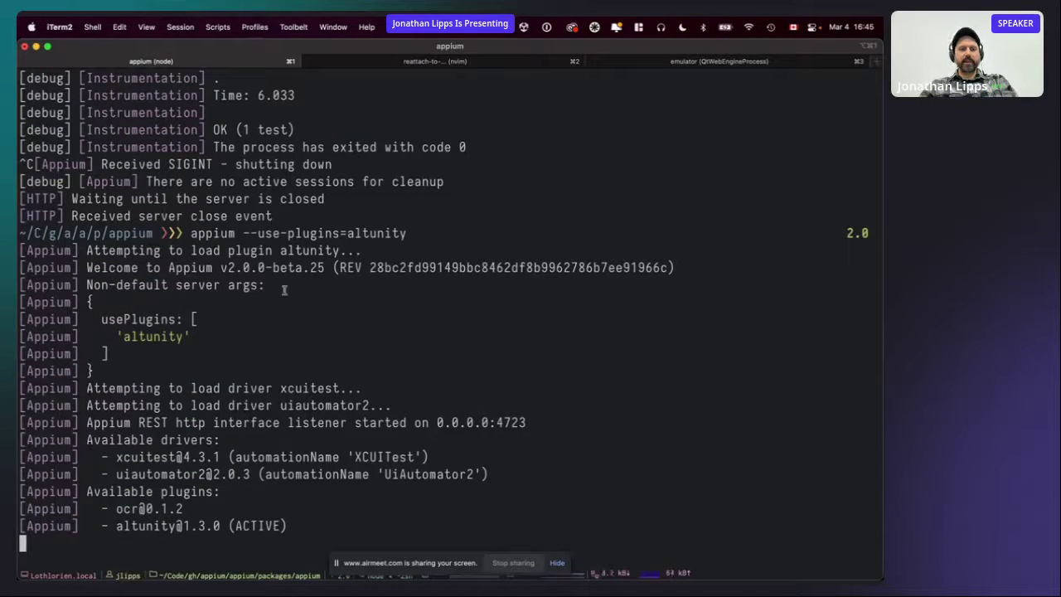
drag(348, 233, 408, 234)
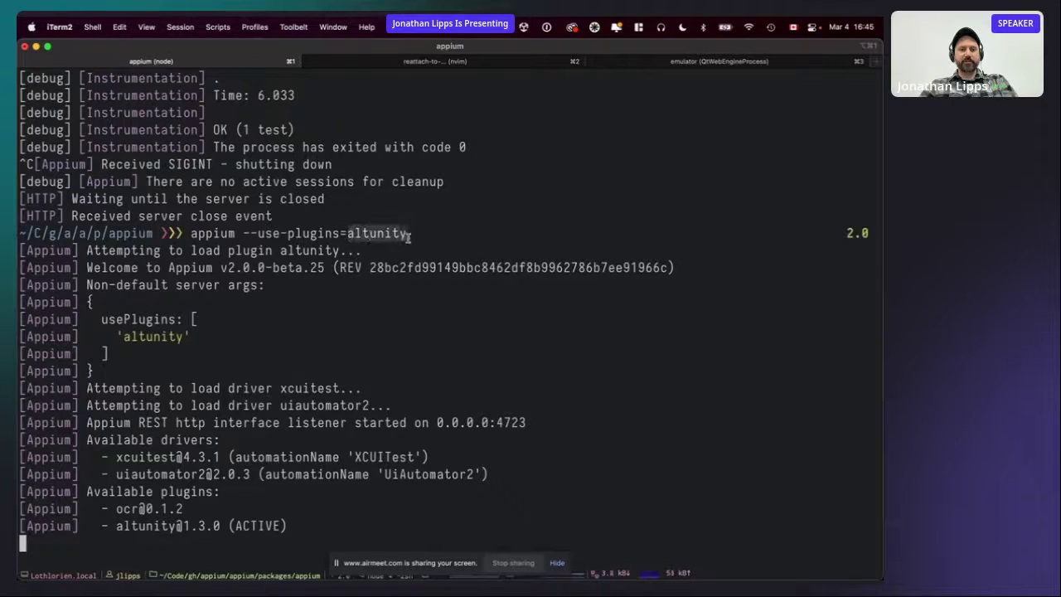
click(421, 235)
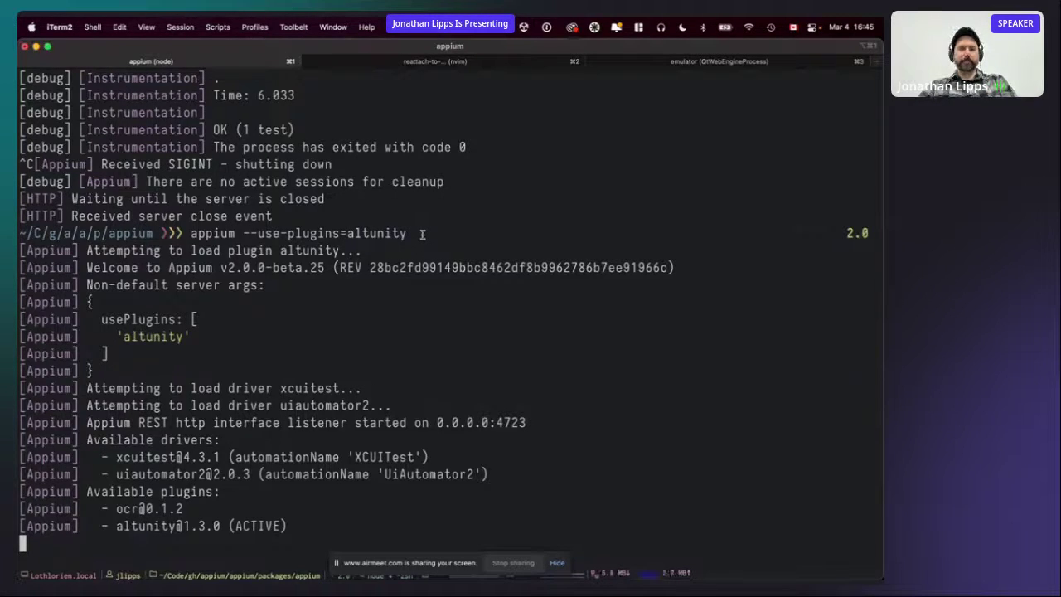
Return to the code editor and open test/context.js by searching the project files for "conte".
key(super+2)
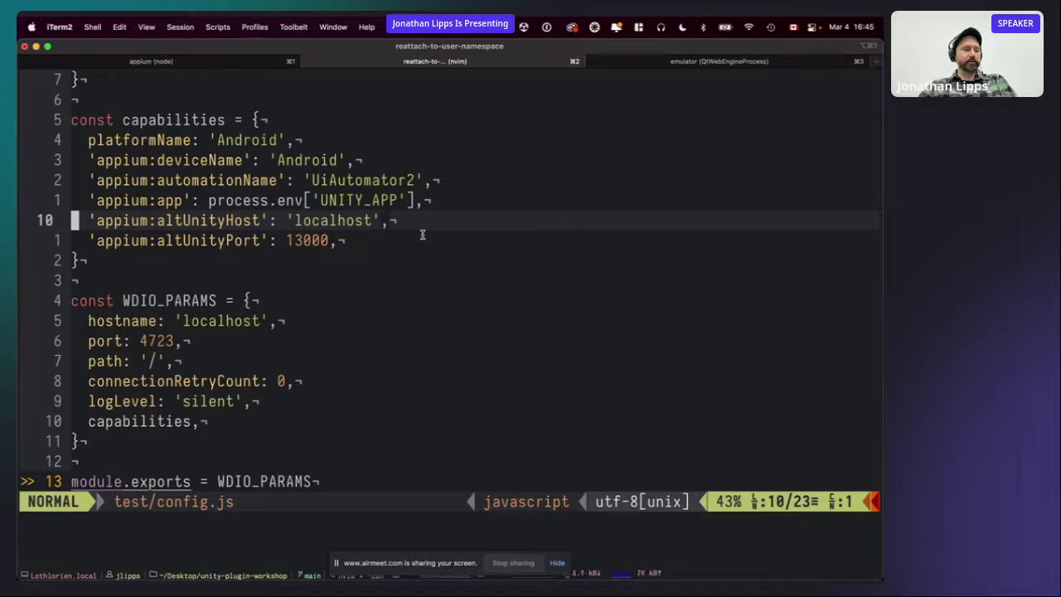
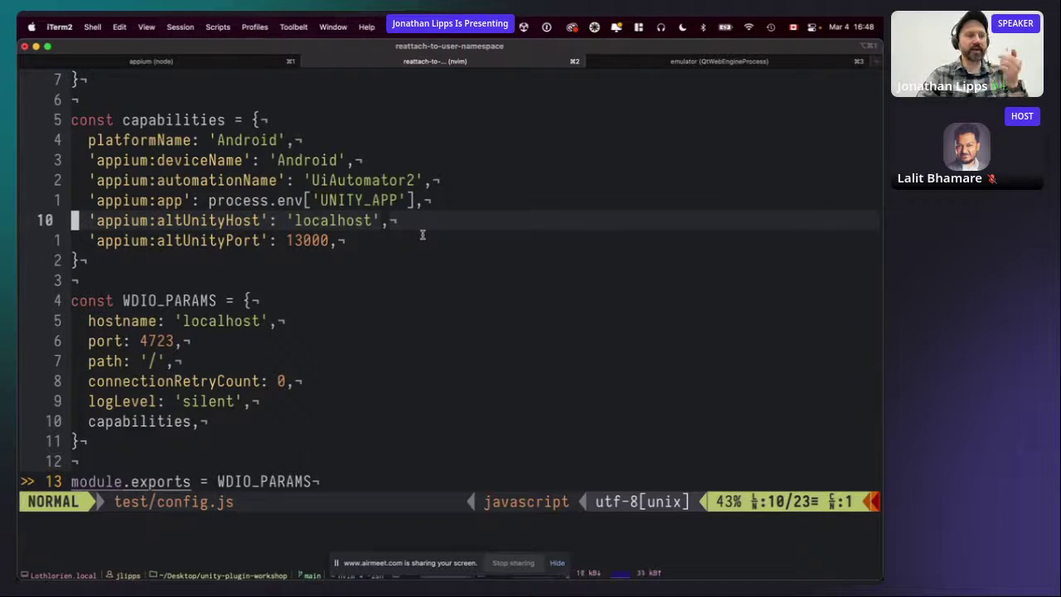
key(ctrl+p)
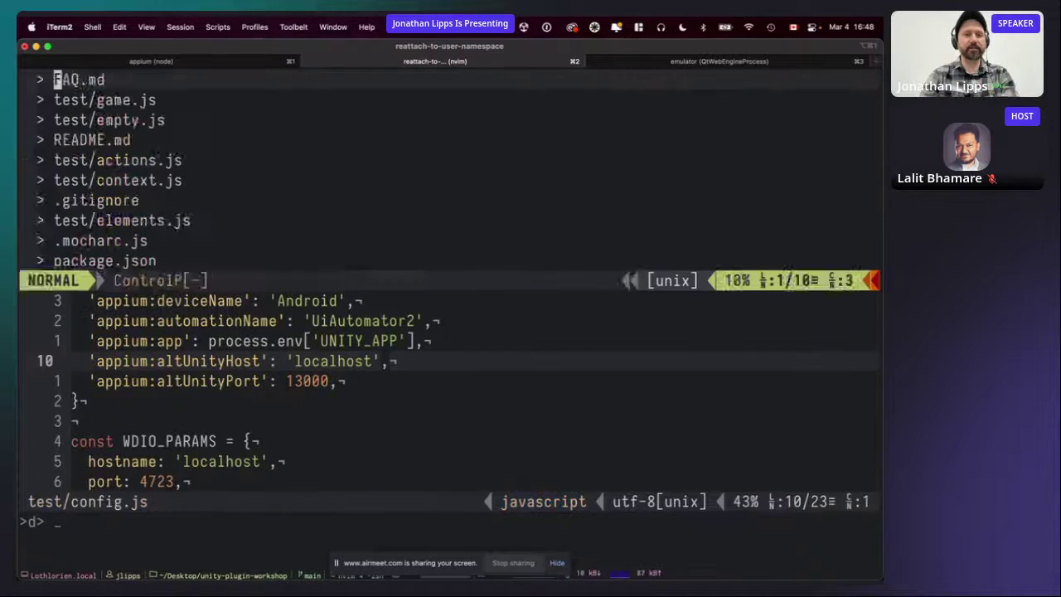
text(conte)
key(Return)
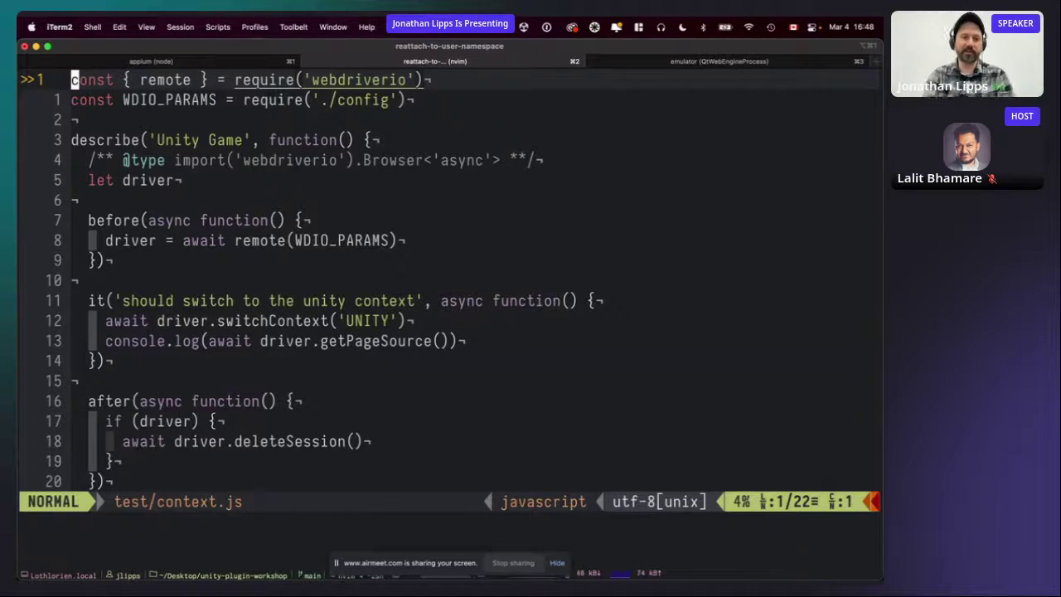
Select the two body lines of the 'should switch to the unity context' test to examine them.
key(j)
key(j)
key(j)
key(j)
key(j)
key(j)
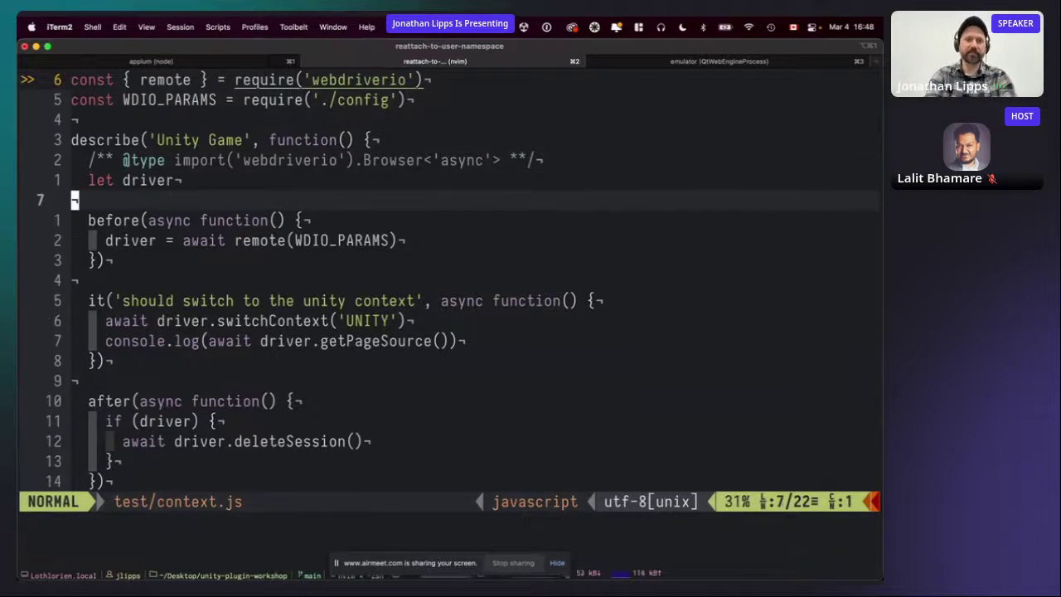
key(j)
key(j)
key(j)
key(j)
key(j)
key(j)
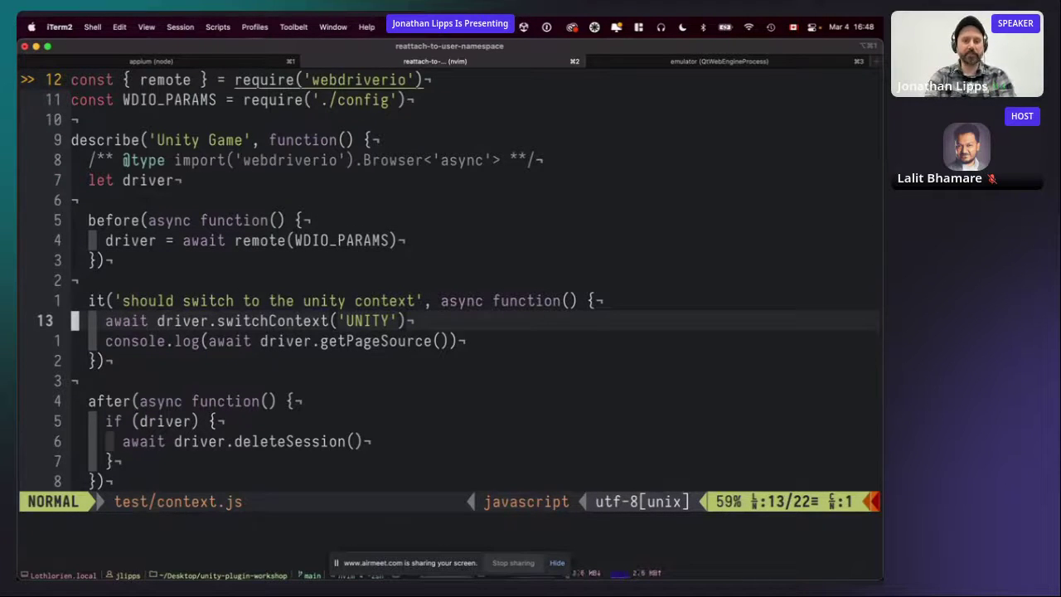
key(shift+v)
key(j)
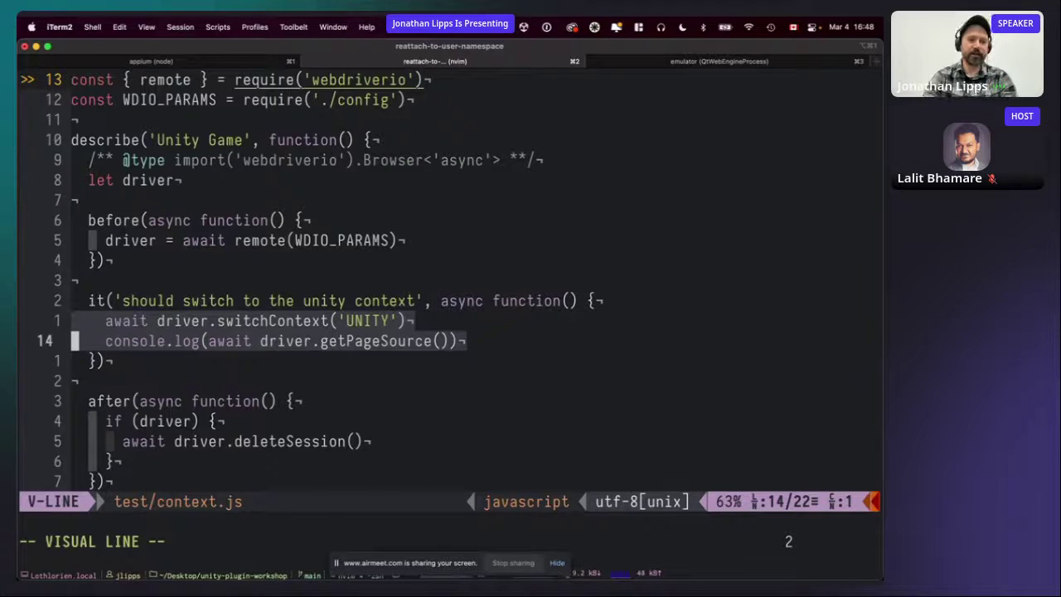
Examine the switchContext('UNITY') line by itself, and select the line that logs the page source.
key(k)
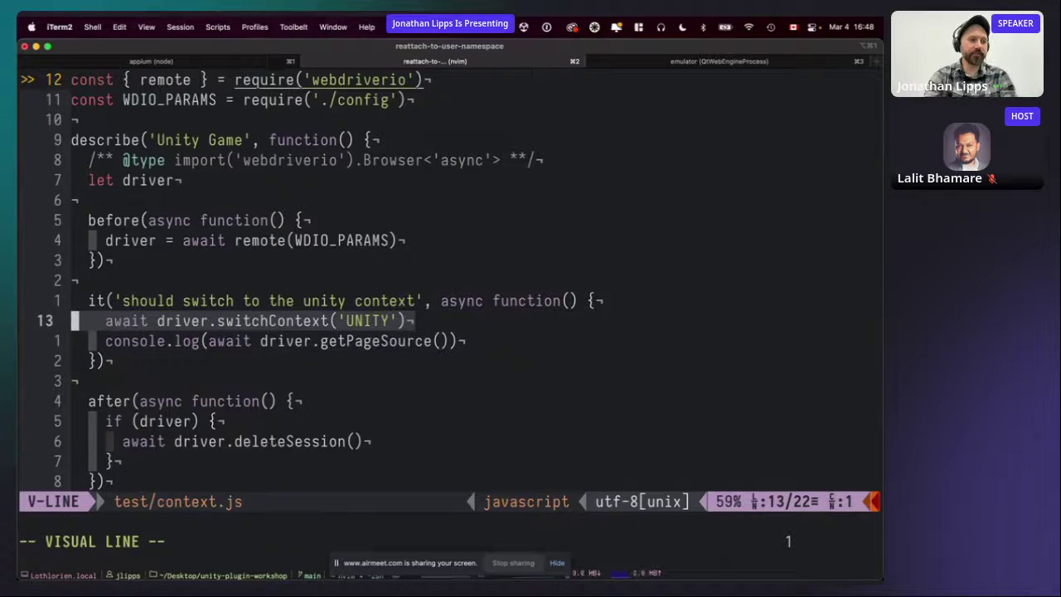
key(Escape)
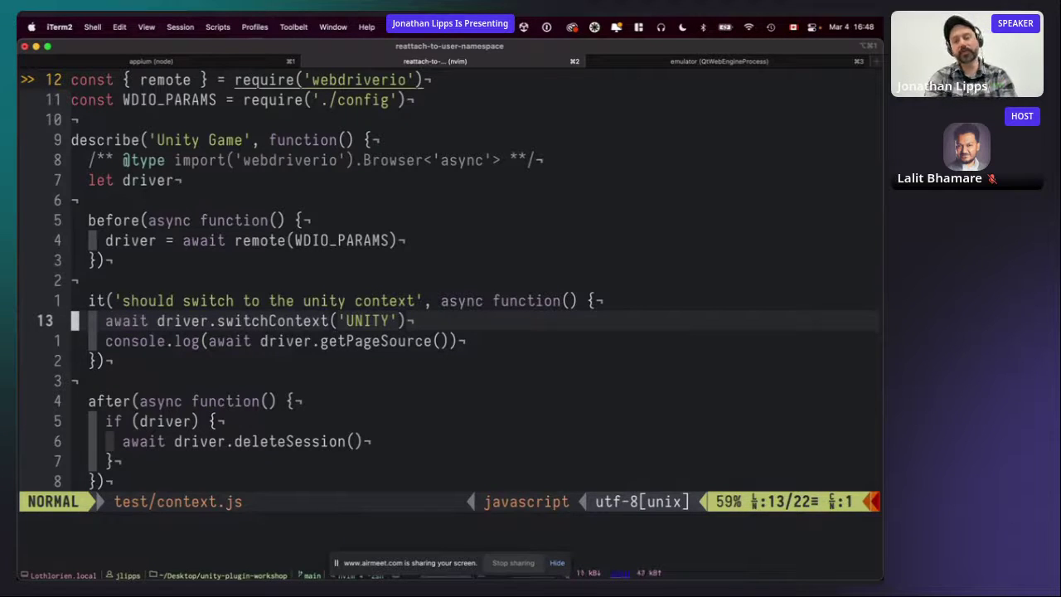
key(j)
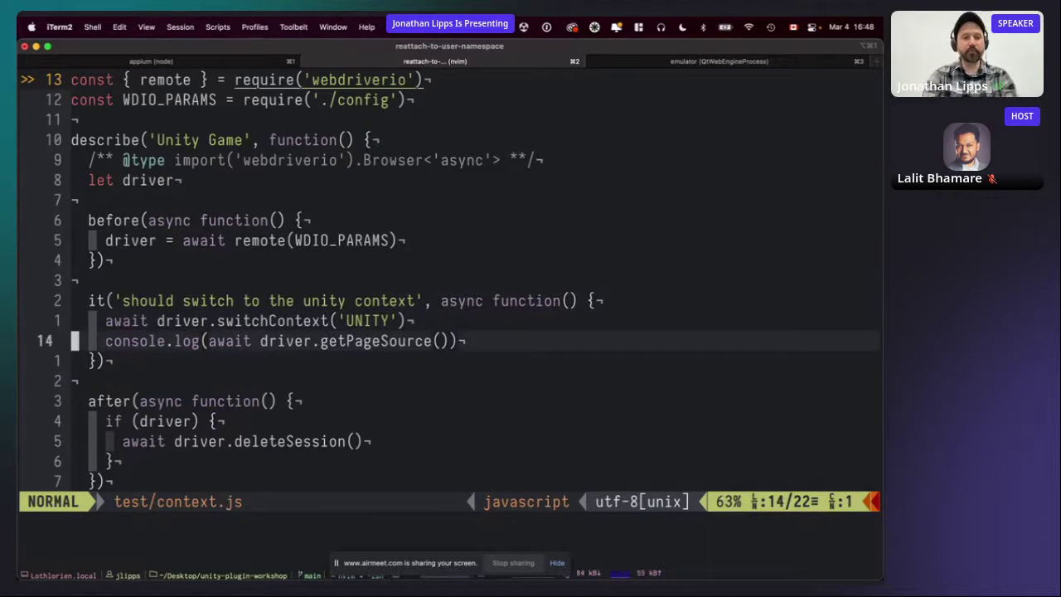
key(shift+v)
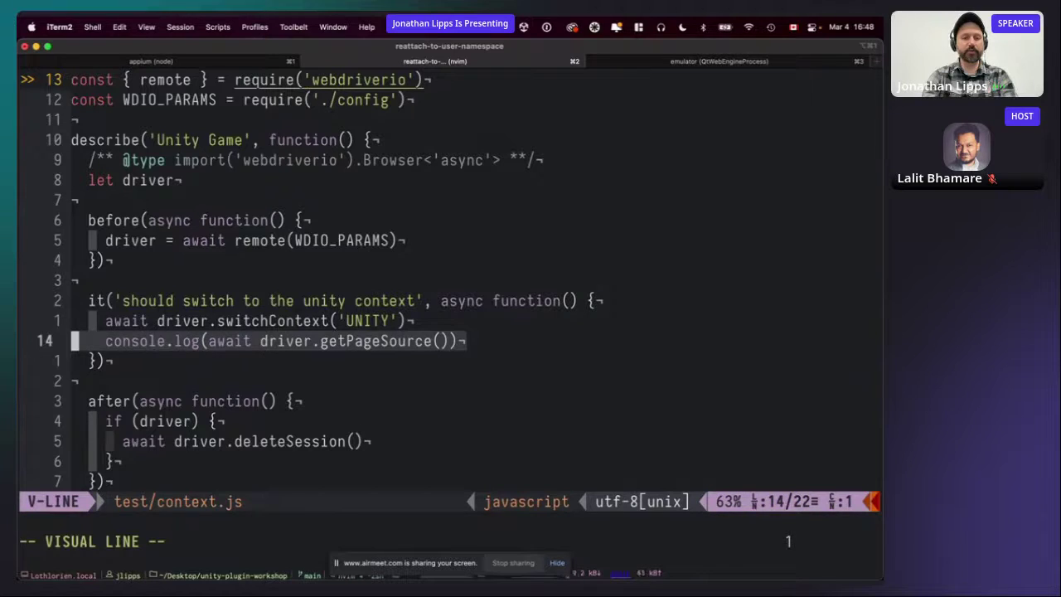
Select the await driver.getPageSource() expression inside the console.log call to examine it.
key(Escape)
key(w)
key(w)
key(w)
key(w)
key(l)
key(v)
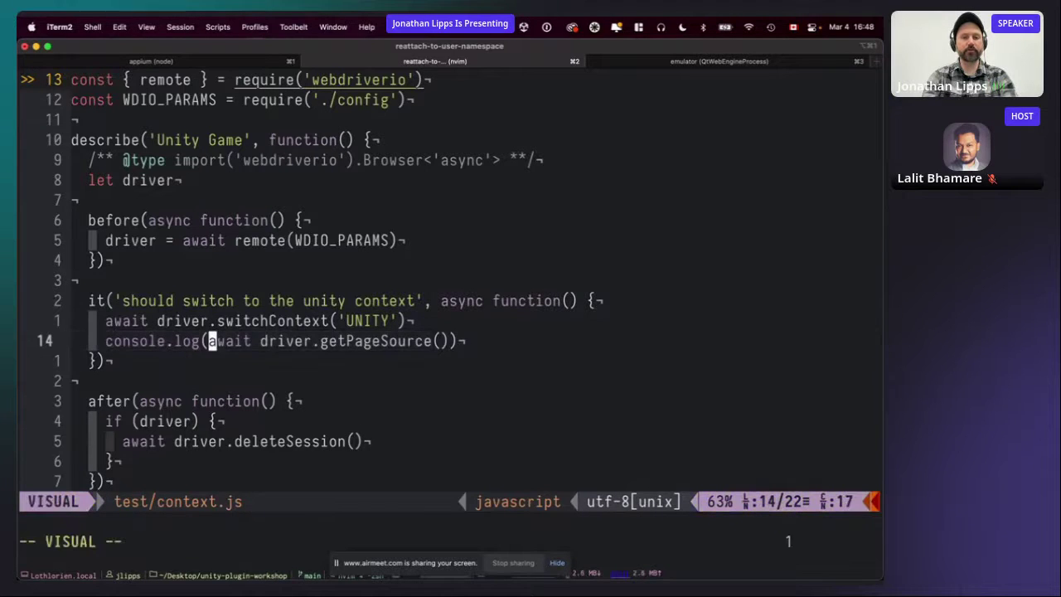
key($)
key(h)
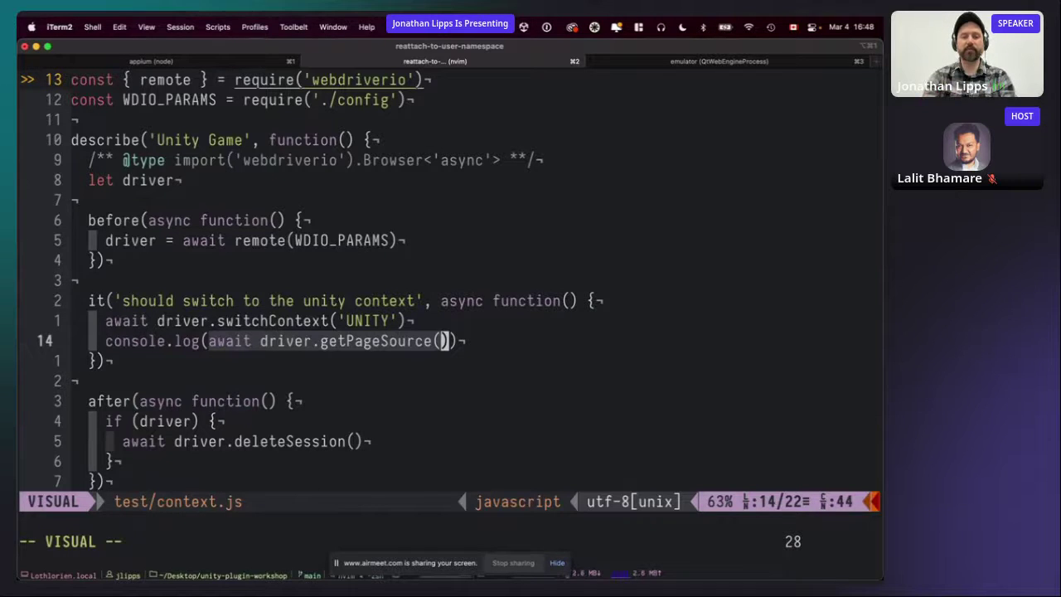
key(Escape)
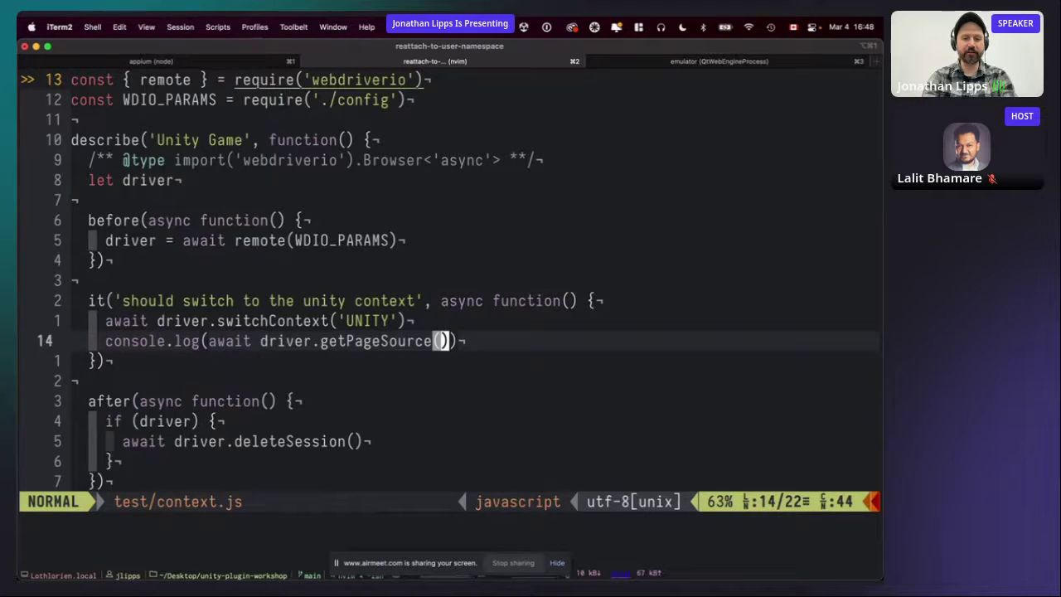
Save test/context.js and suspend the editor to return to the shell.
text(:w)
key(Return)
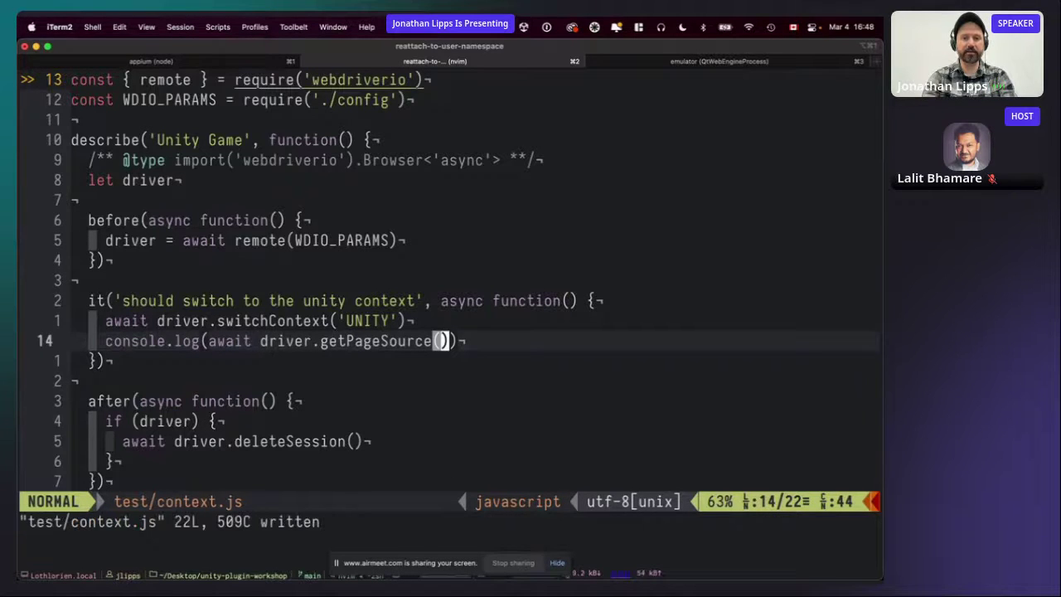
key(ctrl+z)
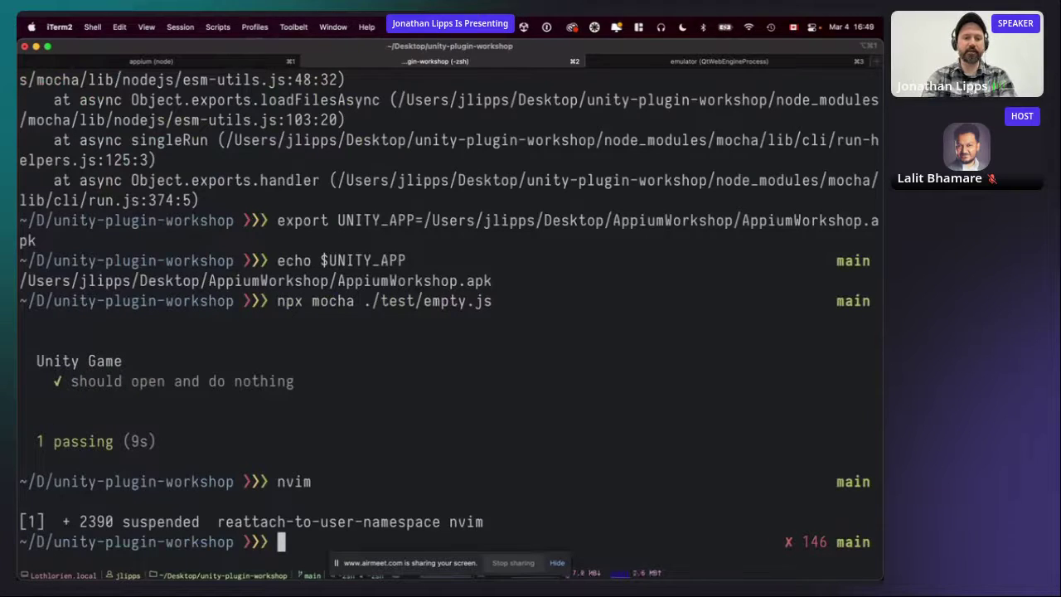
Run the context test with "npx mocha ./test/context.js", without redirecting its output to a file.
text(npx mocha )
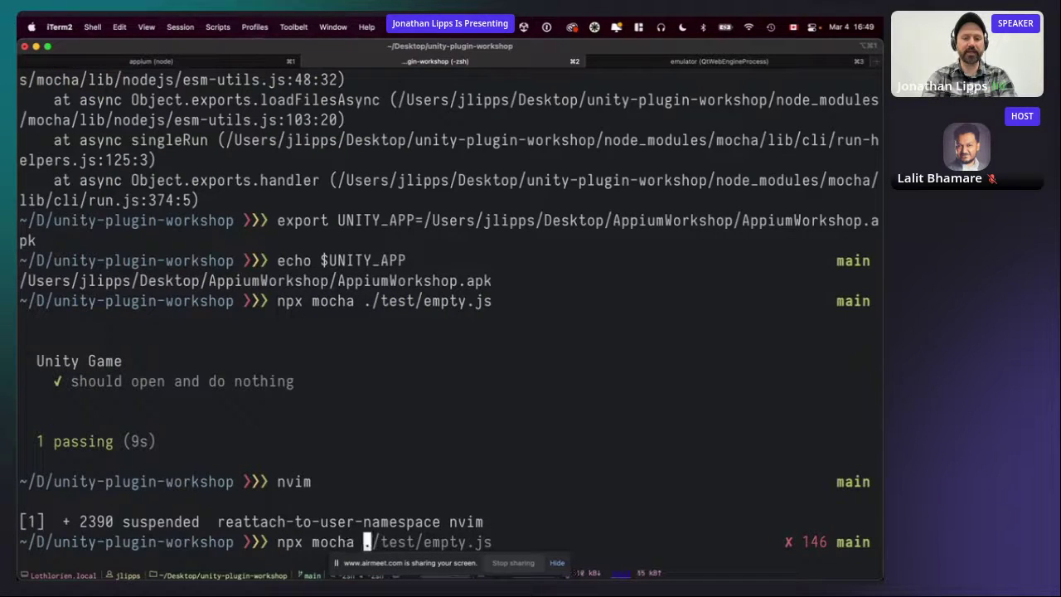
text(./test)
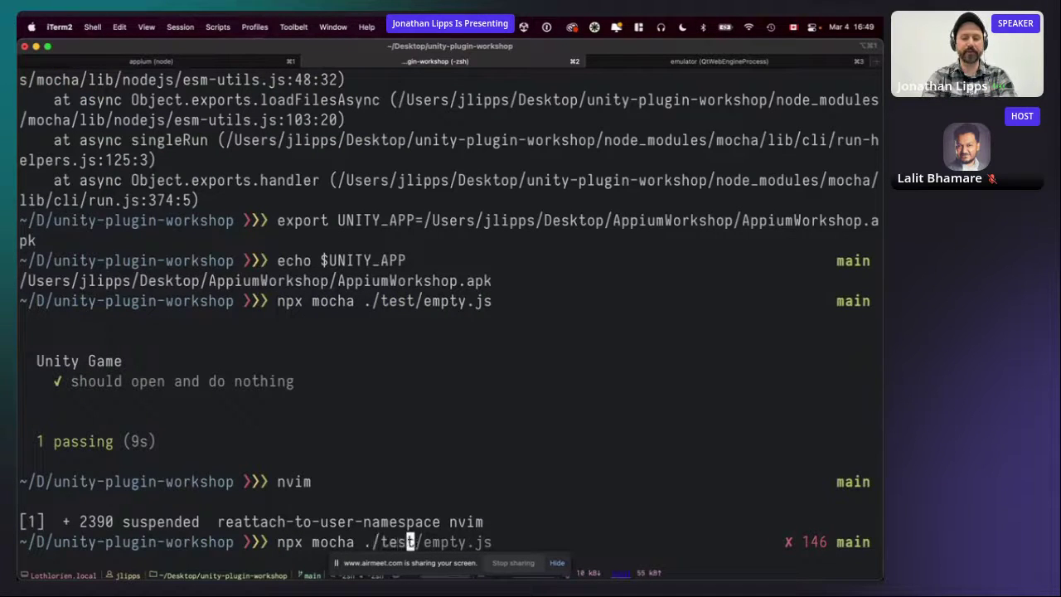
text(/)
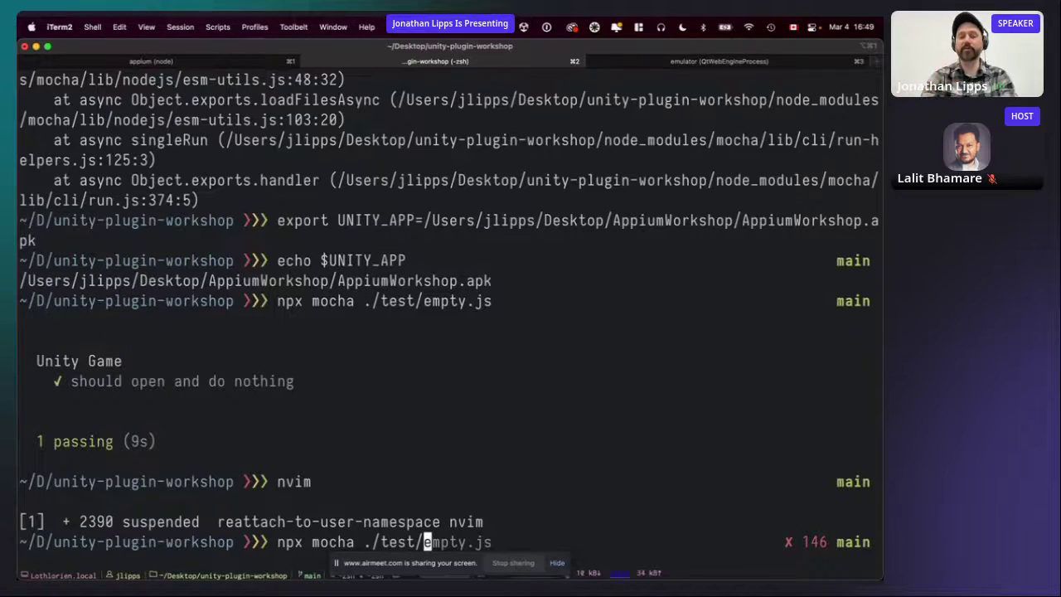
text(cont)
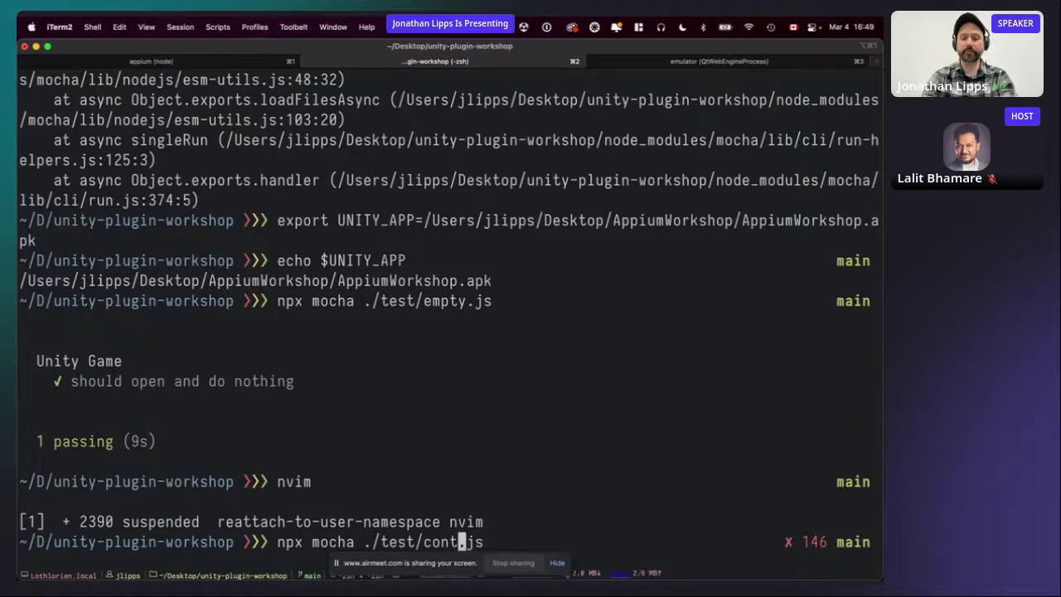
key(Tab)
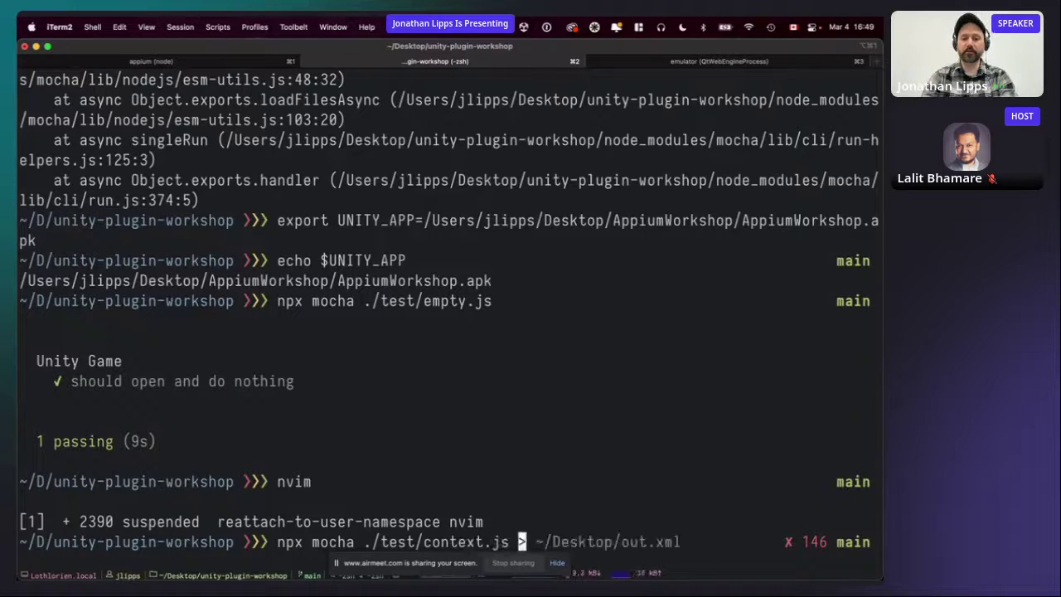
key(BackSpace)
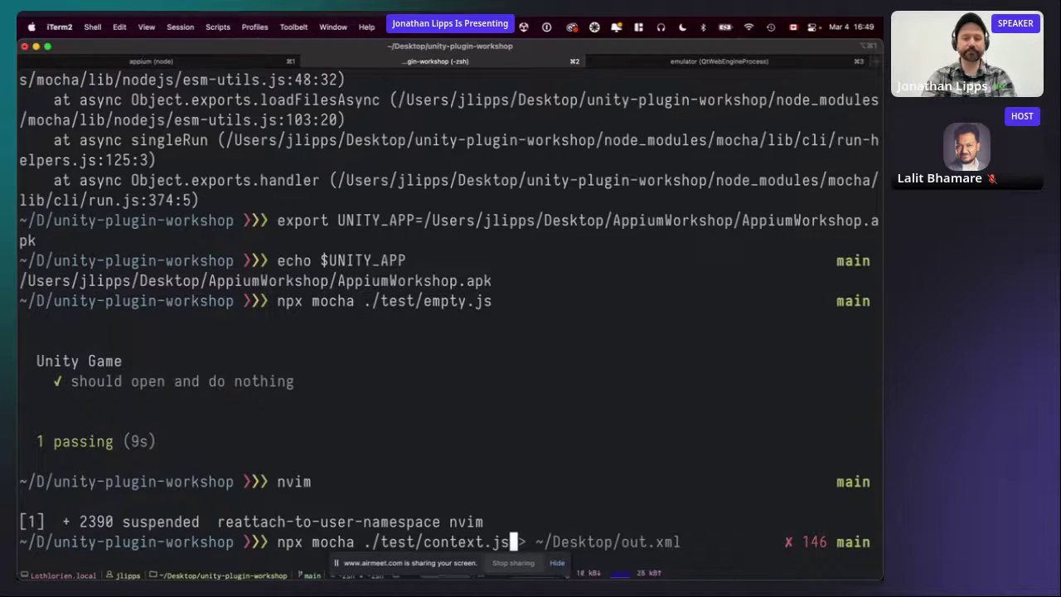
key(Return)
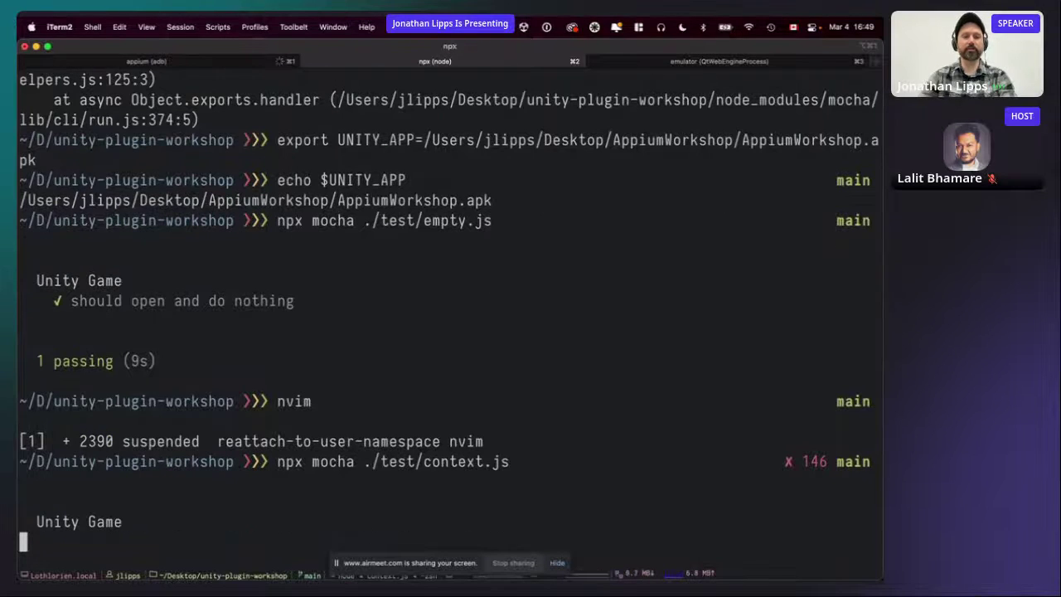
Switch to the Android emulator to watch the test run.
key(super+Tab)
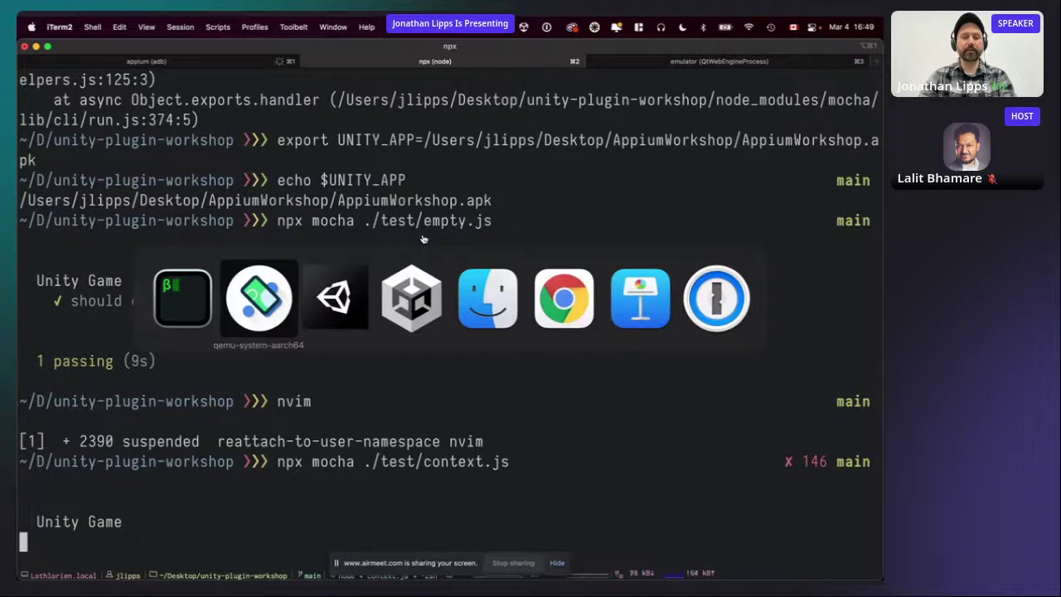
key(super+Tab)
key(super+shift+Tab)
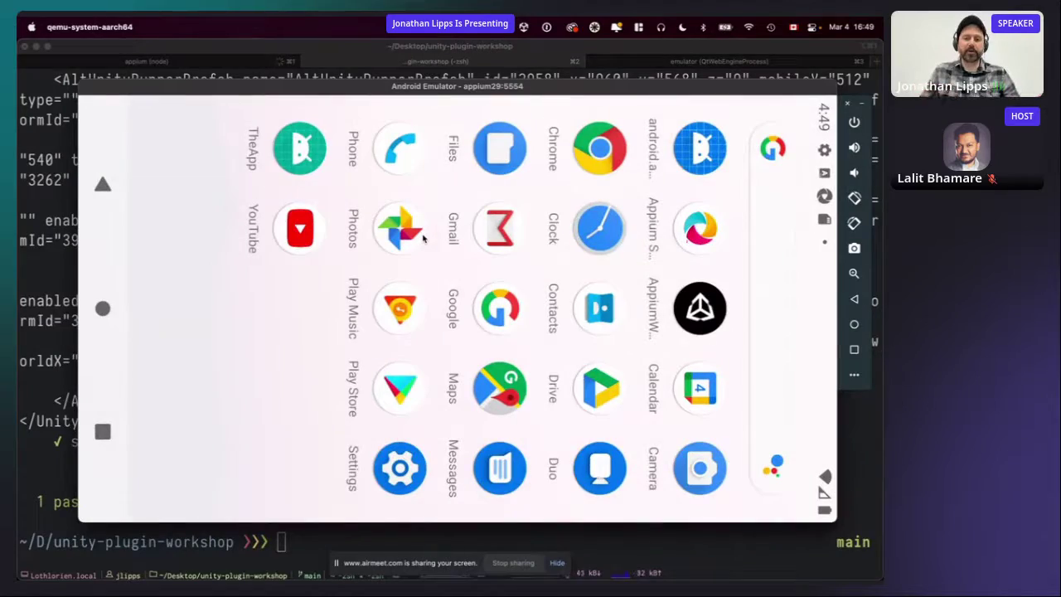
Return to iTerm2 and examine the Unity page source XML printed by the test, ending at the test result.
key(super+Tab)
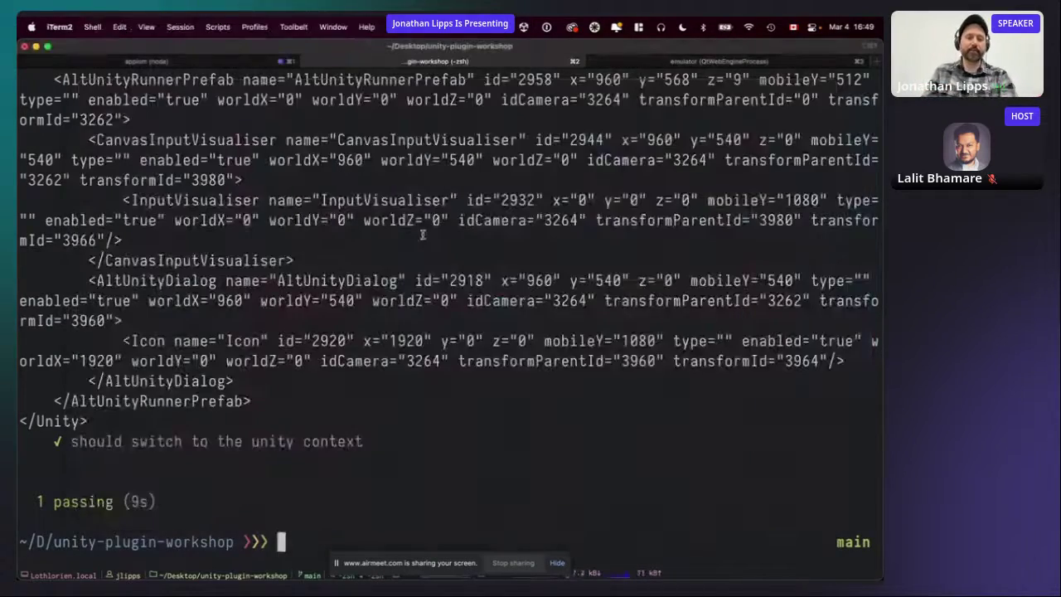
scroll(336, 213, up, 15)
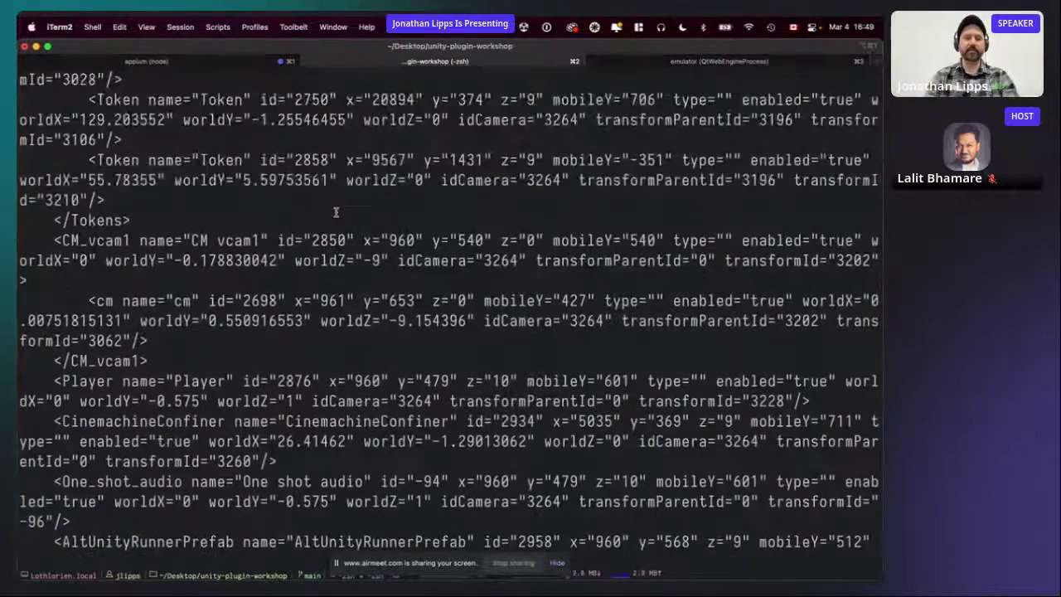
scroll(335, 213, up, 10)
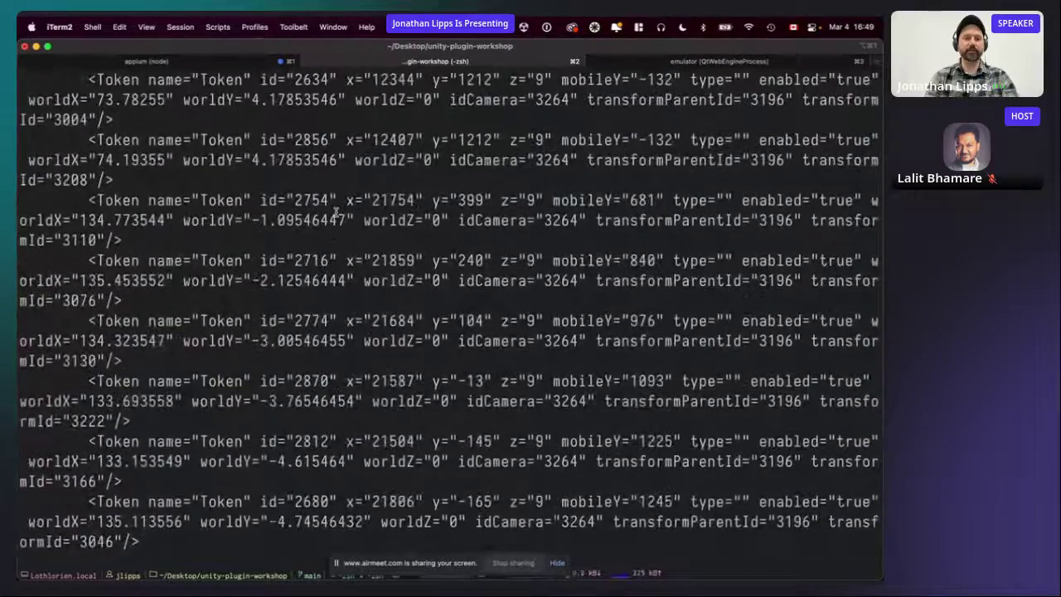
scroll(336, 213, up, 10)
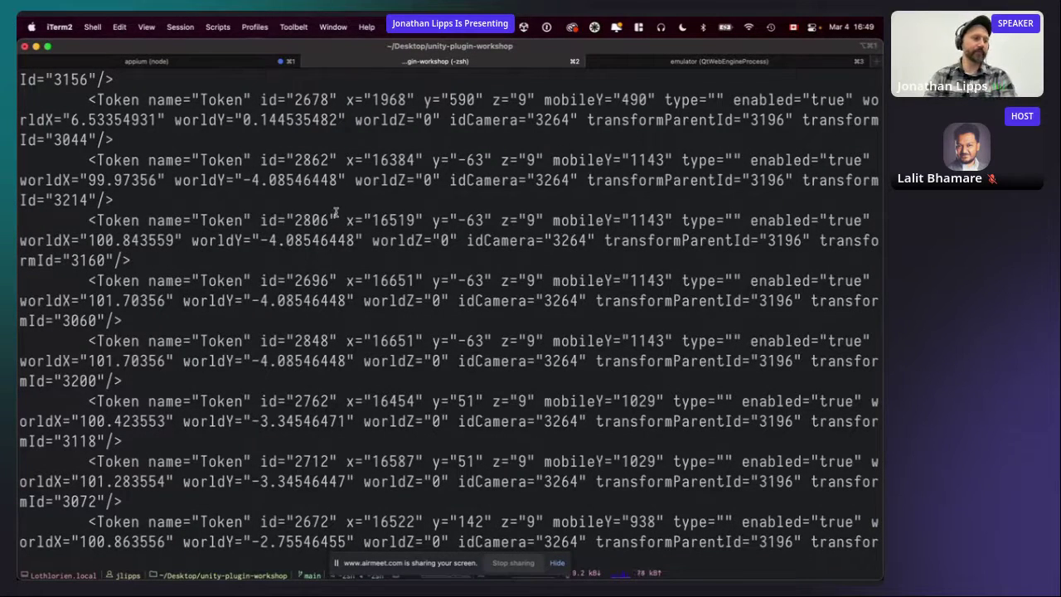
scroll(336, 213, down, 10)
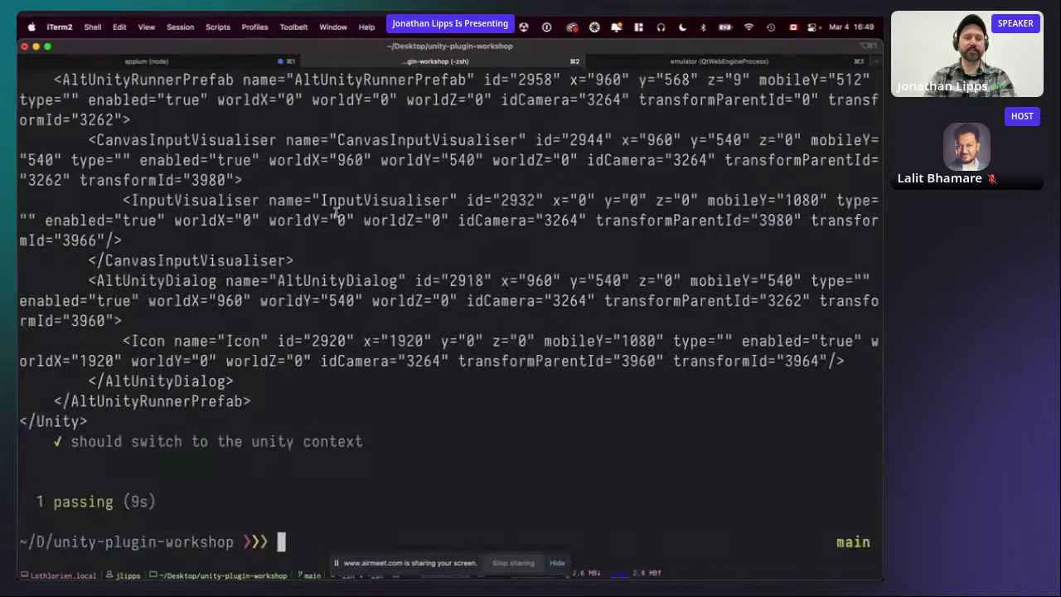
Switch to Chrome and bring up the appium-altunity-plugin docs page on GitHub.
key(super+Tab)
key(super+Tab)
key(super+Tab)
key(super+Tab)
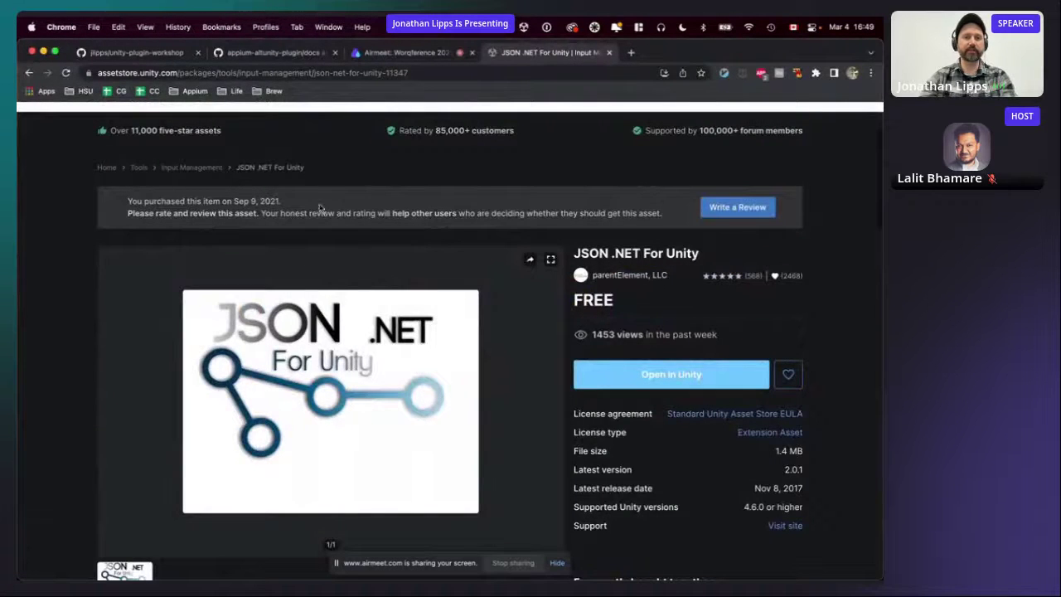
click(272, 52)
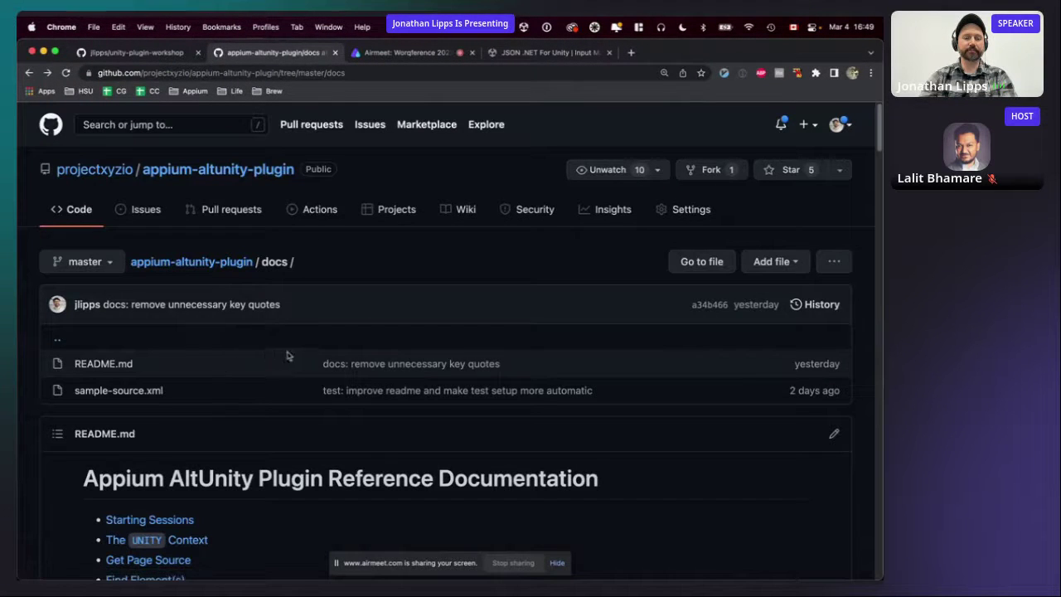
Go to the Get Page Source section of the plugin documentation and open its example source document.
scroll(285, 355, down, 5)
scroll(282, 356, down, 1)
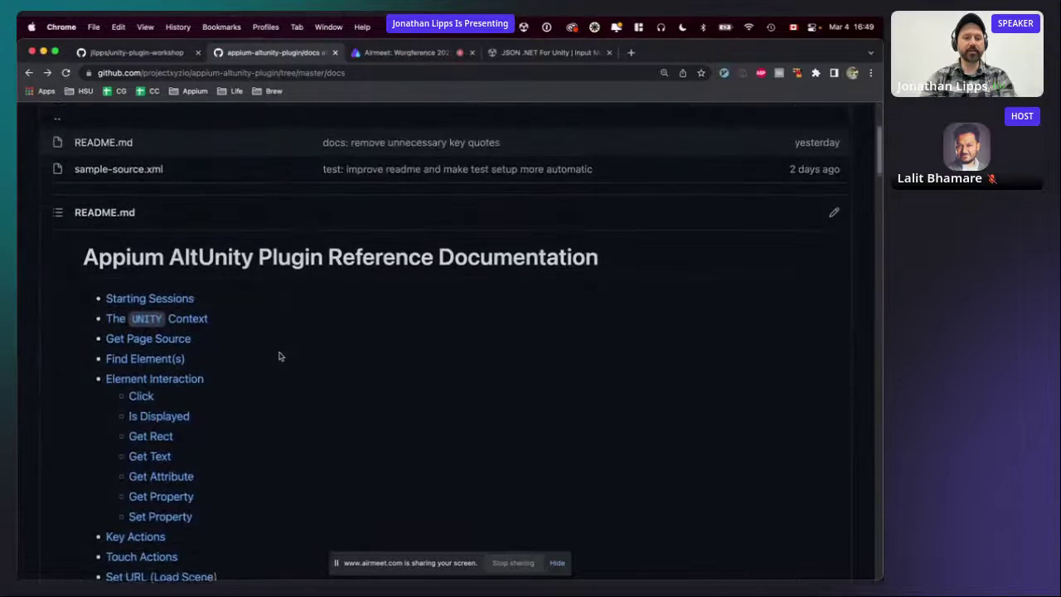
click(174, 320)
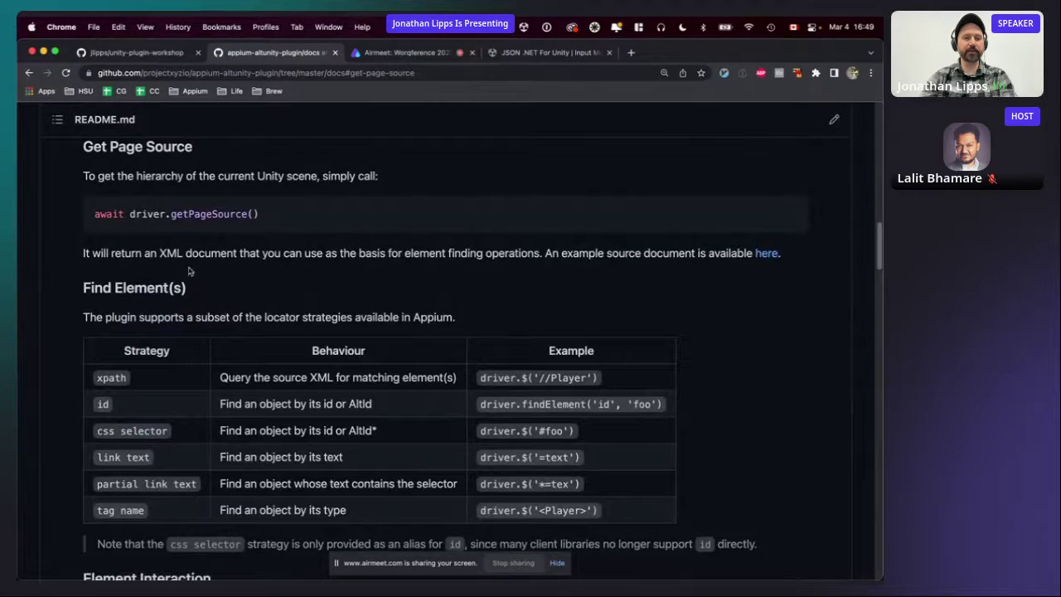
click(759, 255)
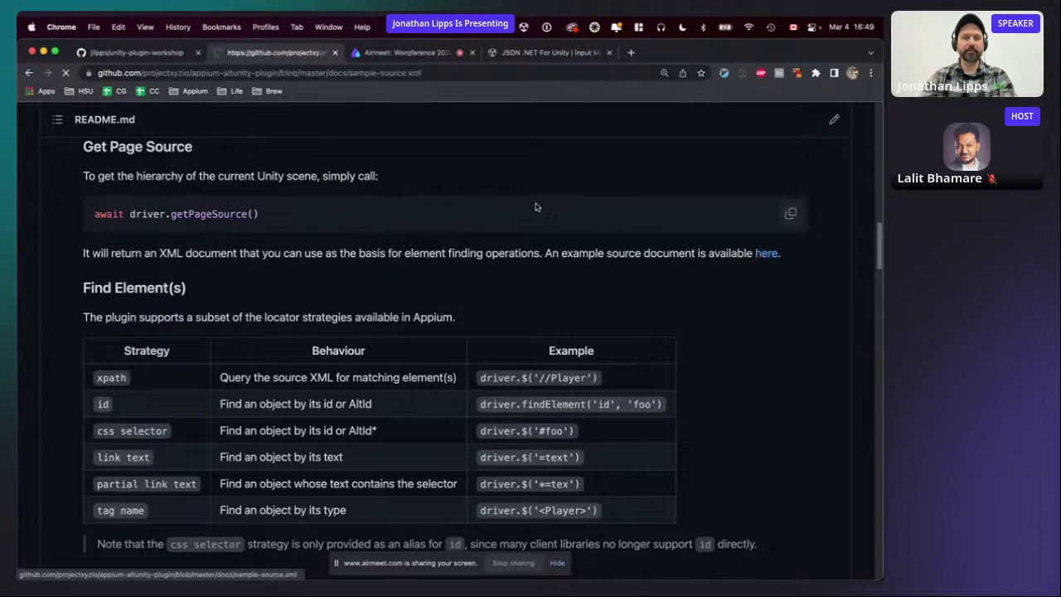
Examine the Unity, EventSystem, Enemies, PatrolPaths and PatrolPath1 elements in sample-source.xml by highlighting their names.
scroll(421, 264, down, 5)
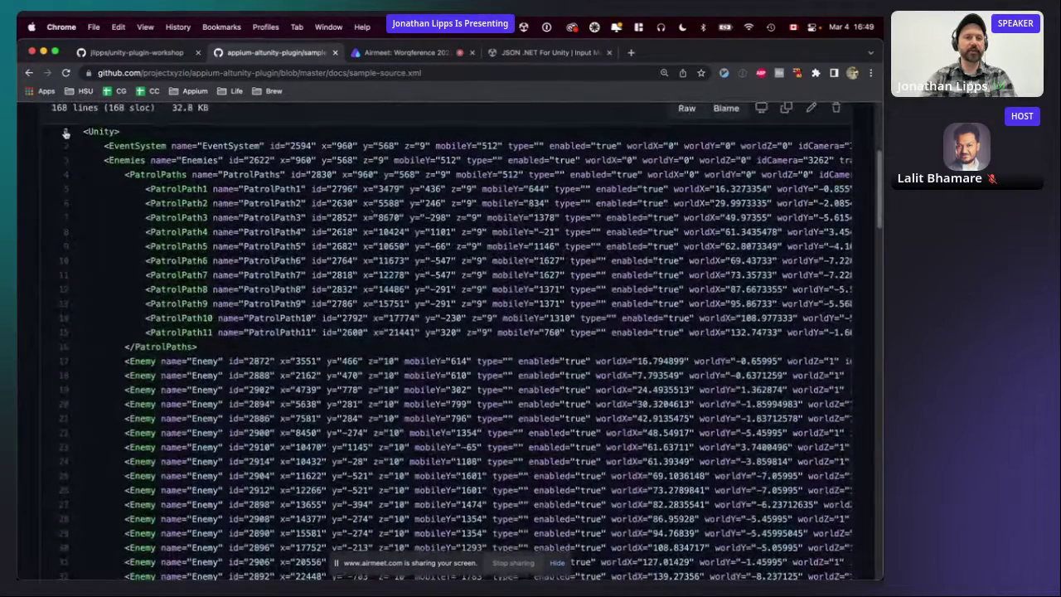
double_click(100, 131)
click(104, 132)
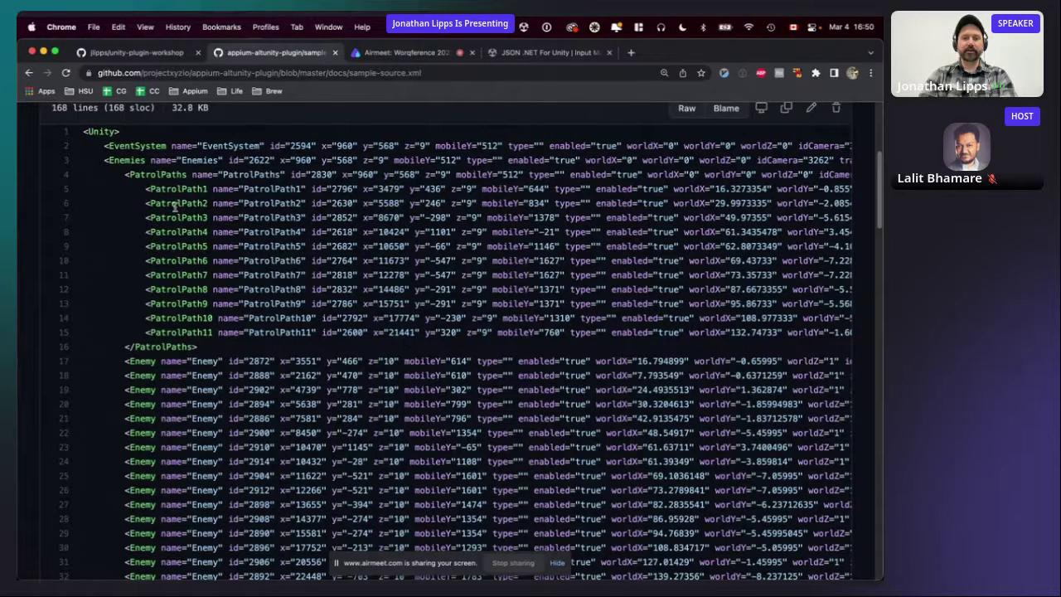
double_click(126, 146)
double_click(128, 160)
double_click(152, 174)
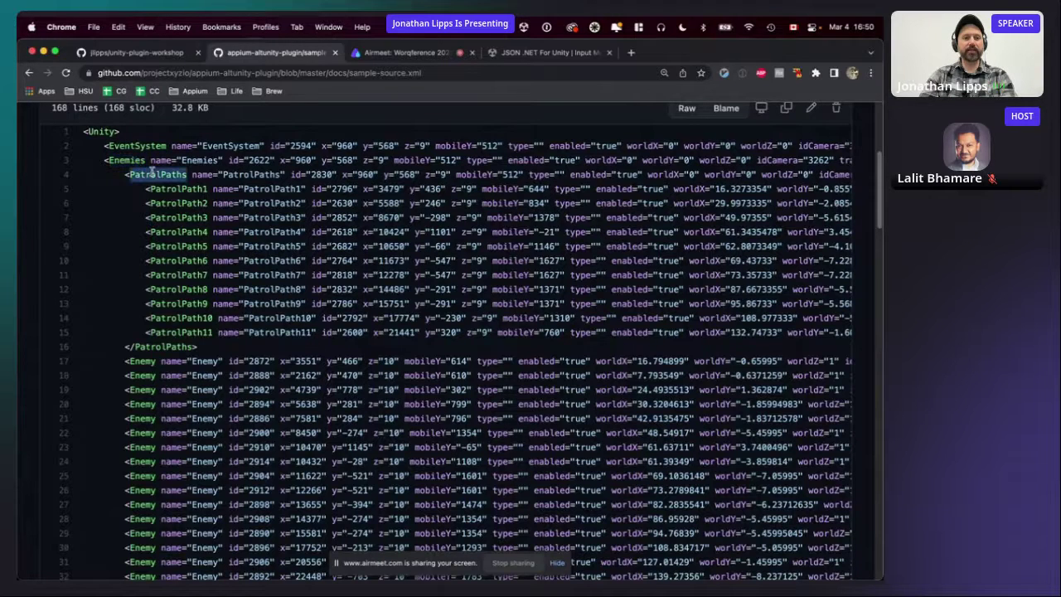
double_click(193, 189)
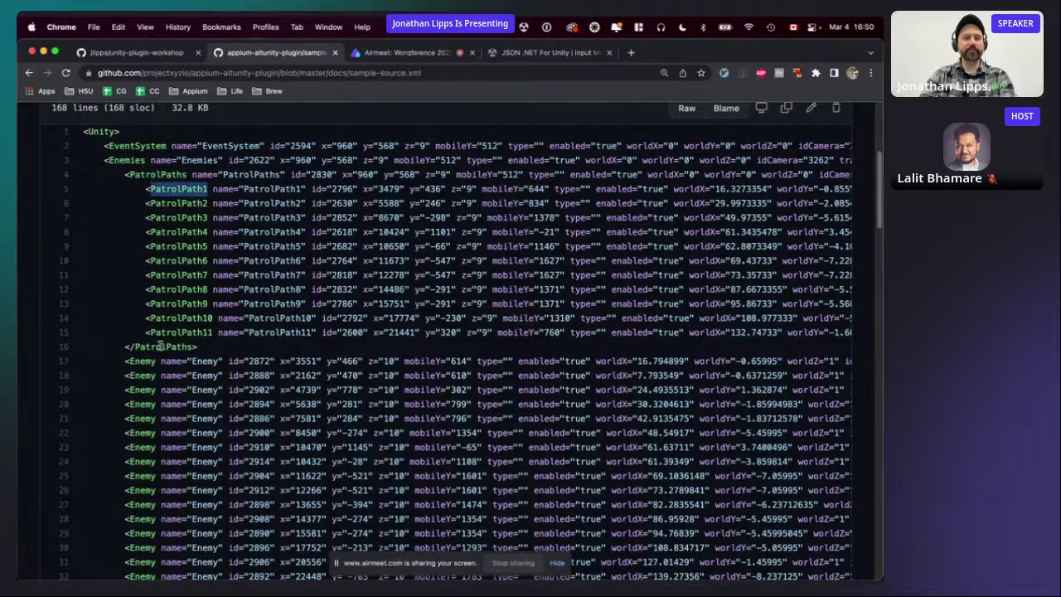
double_click(130, 160)
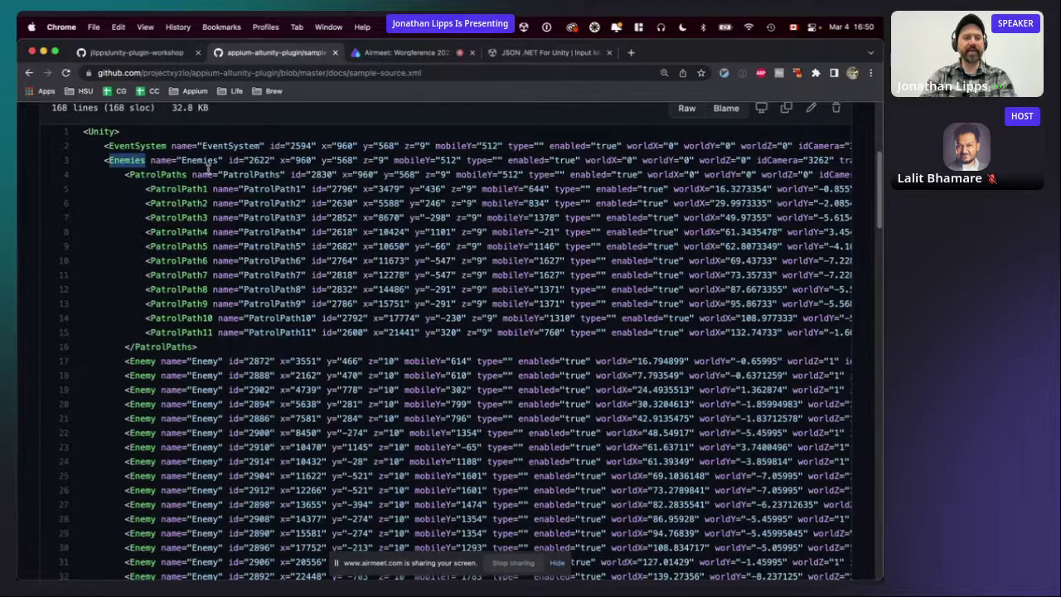
Switch to the Unity editor, expand the Enemies object in the scene hierarchy and select its first Enemy.
key(super+Tab)
key(super+Tab)
key(super+Tab)
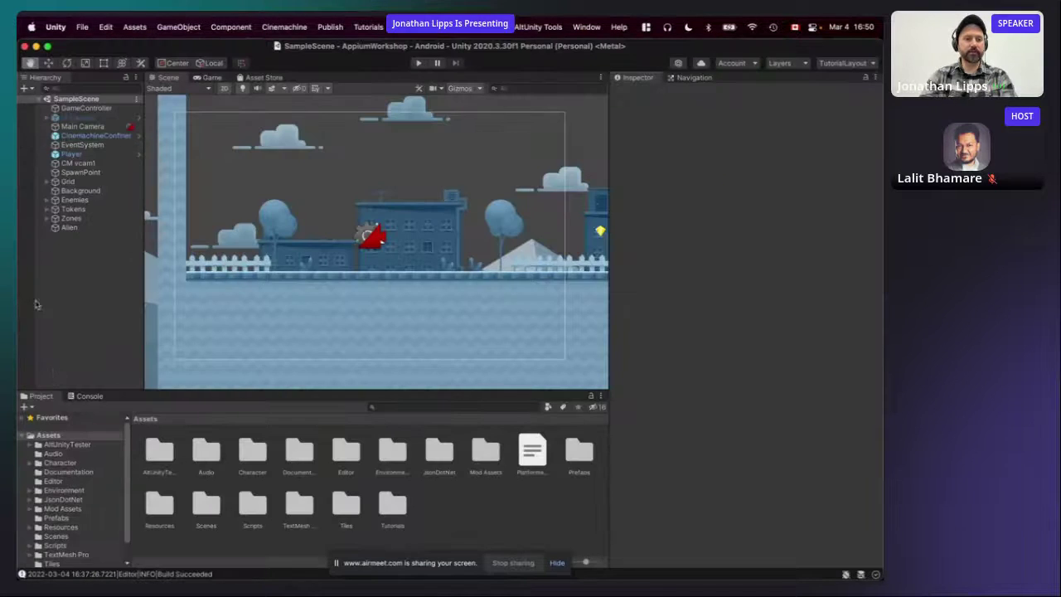
click(58, 202)
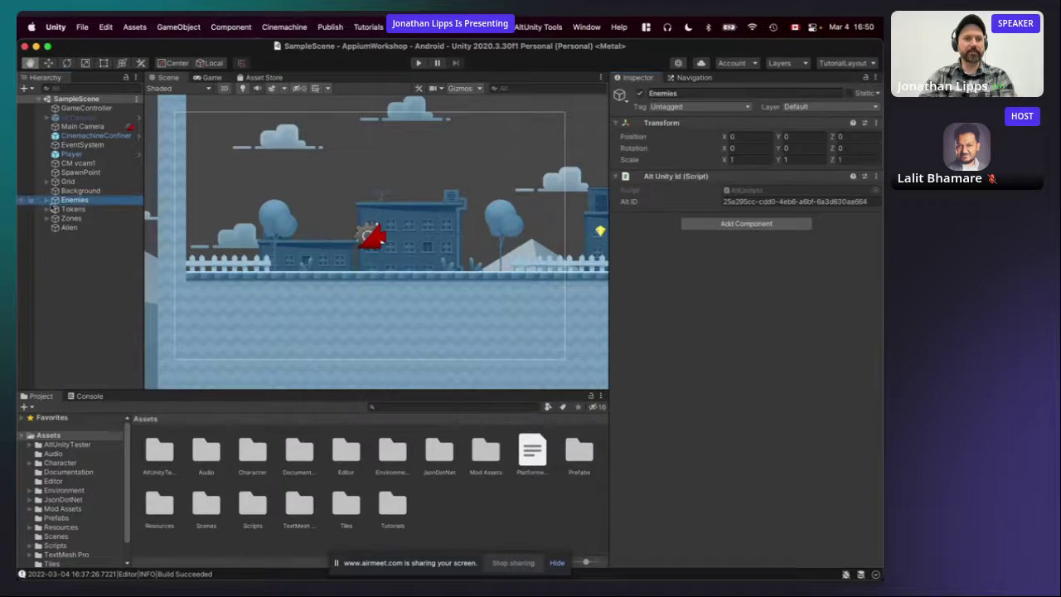
click(47, 202)
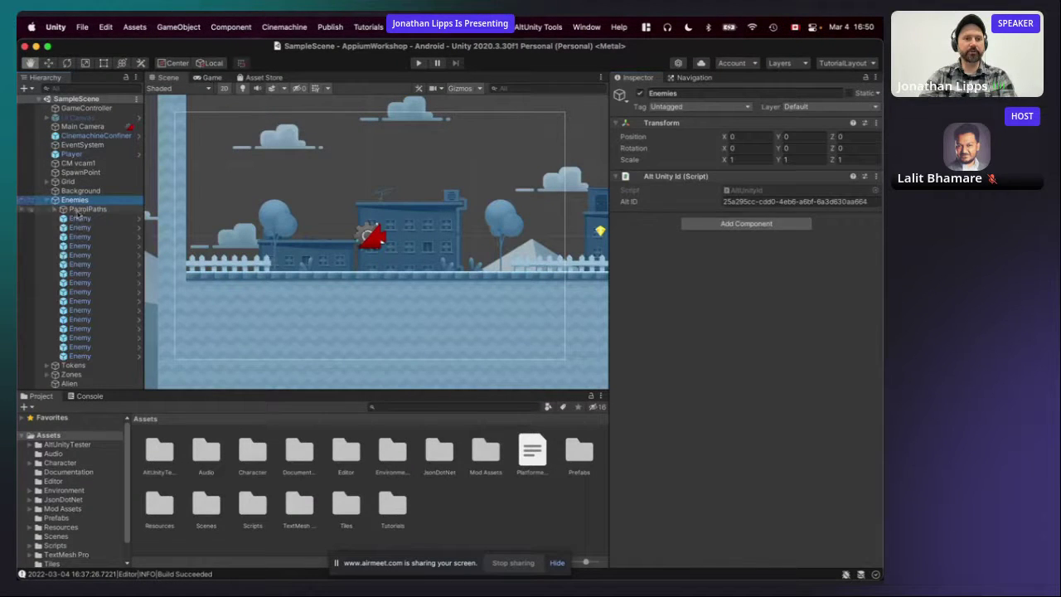
click(82, 219)
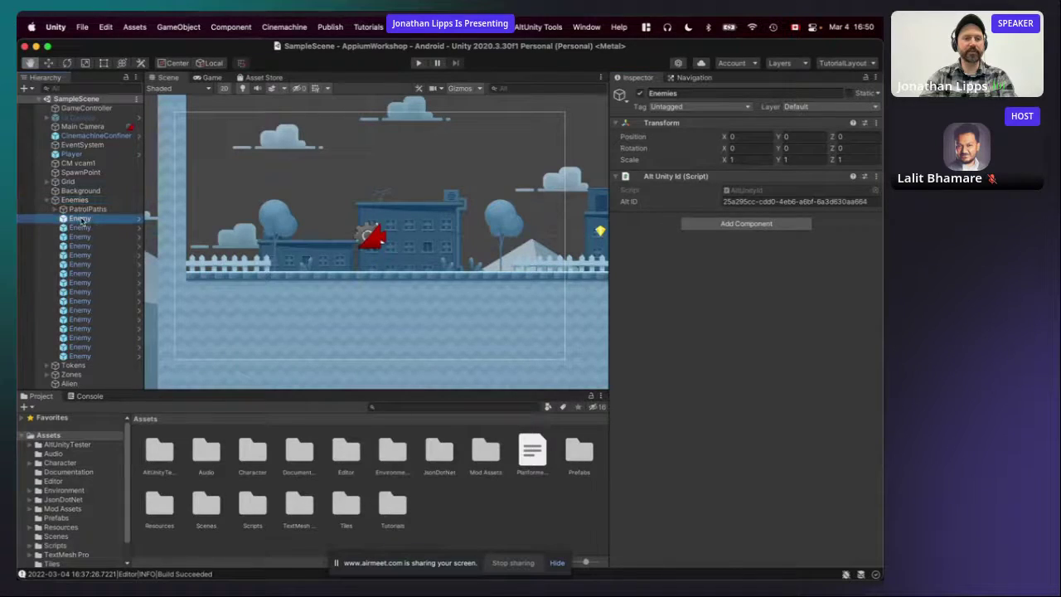
Return to sample-source.xml in Chrome and highlight the PatrolPaths element with its first few child paths.
key(super+Tab)
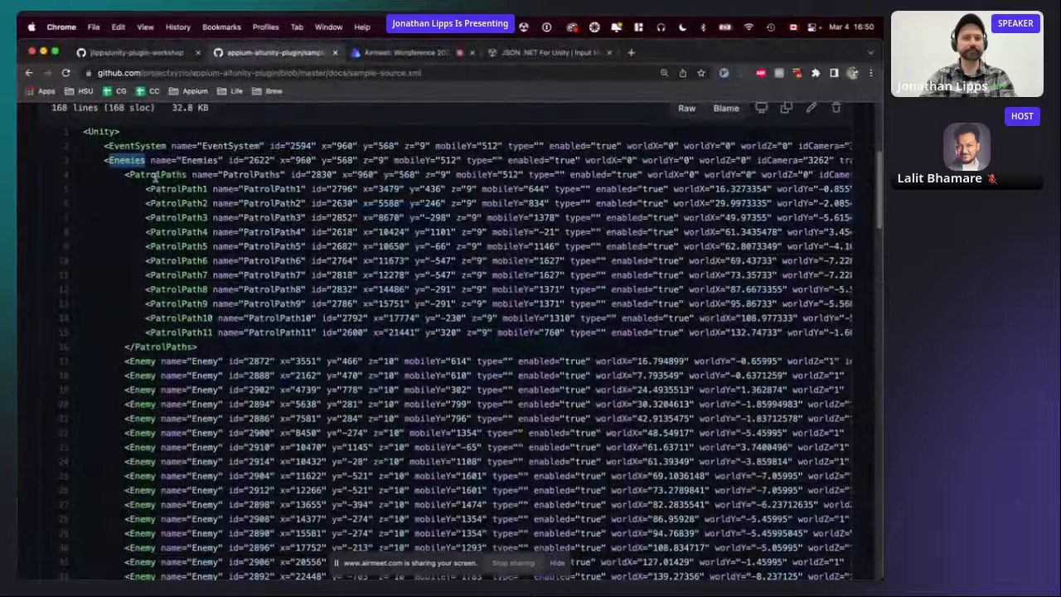
drag(125, 174, 207, 258)
click(222, 243)
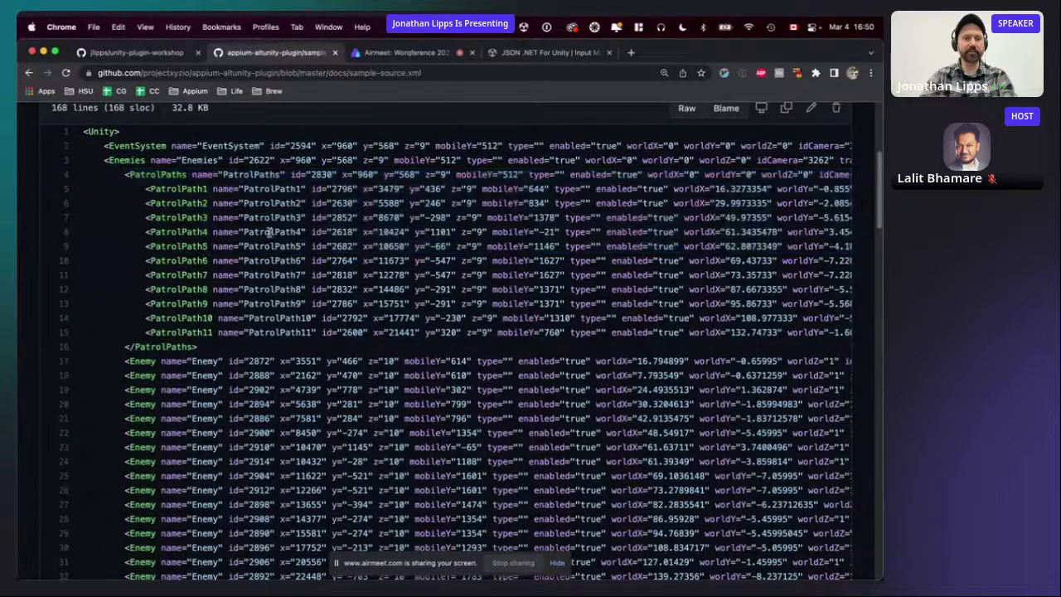
Examine the first Token under Tokens in sample-source.xml by highlighting its x through mobileY attributes and its worldX, worldY and worldZ attributes.
scroll(332, 323, down, 6)
scroll(373, 328, down, 3)
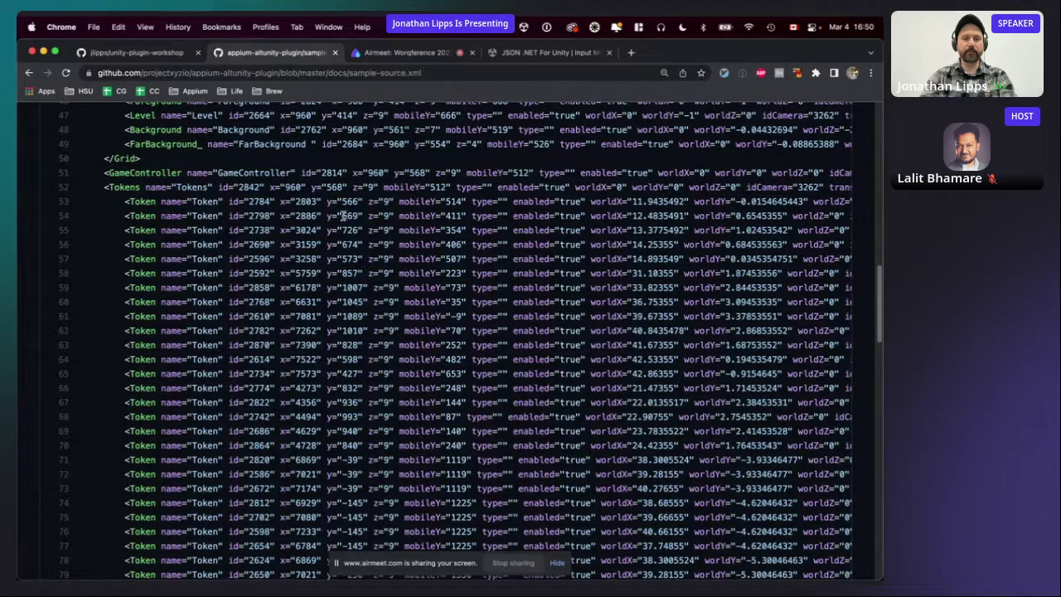
drag(280, 202, 466, 203)
click(572, 211)
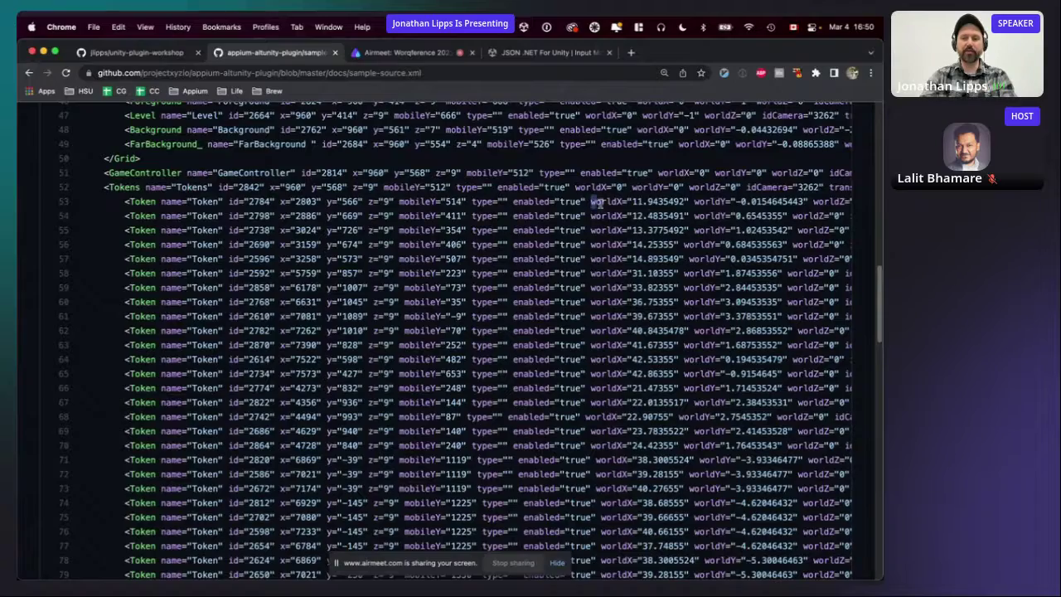
mouse_move(595, 202)
mouse_down()
mouse_move(771, 216)
mouse_move(811, 202)
mouse_move(616, 202)
mouse_up()
scroll(803, 202, right, 5)
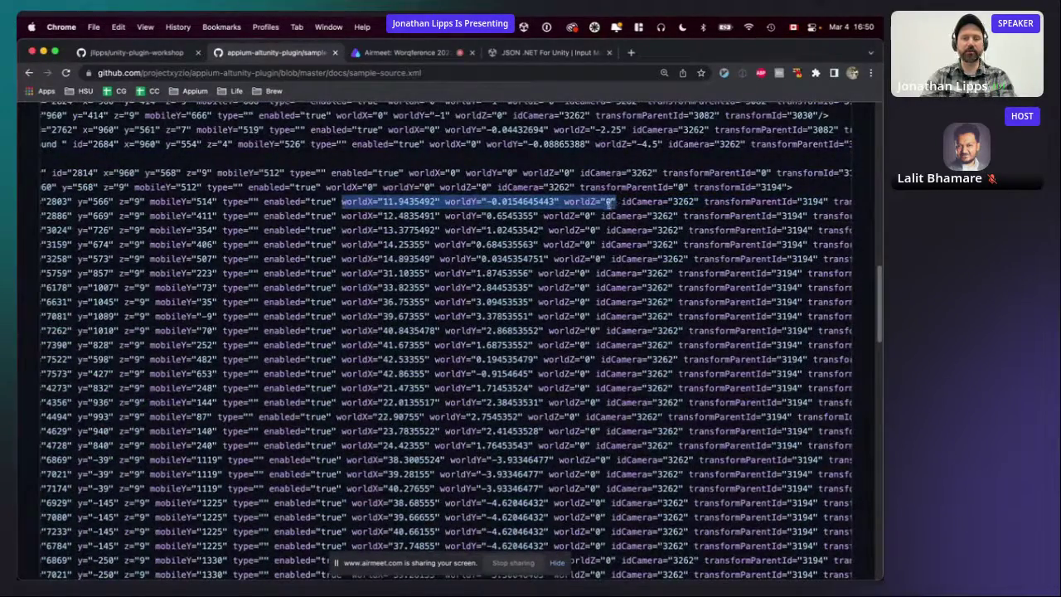
click(363, 203)
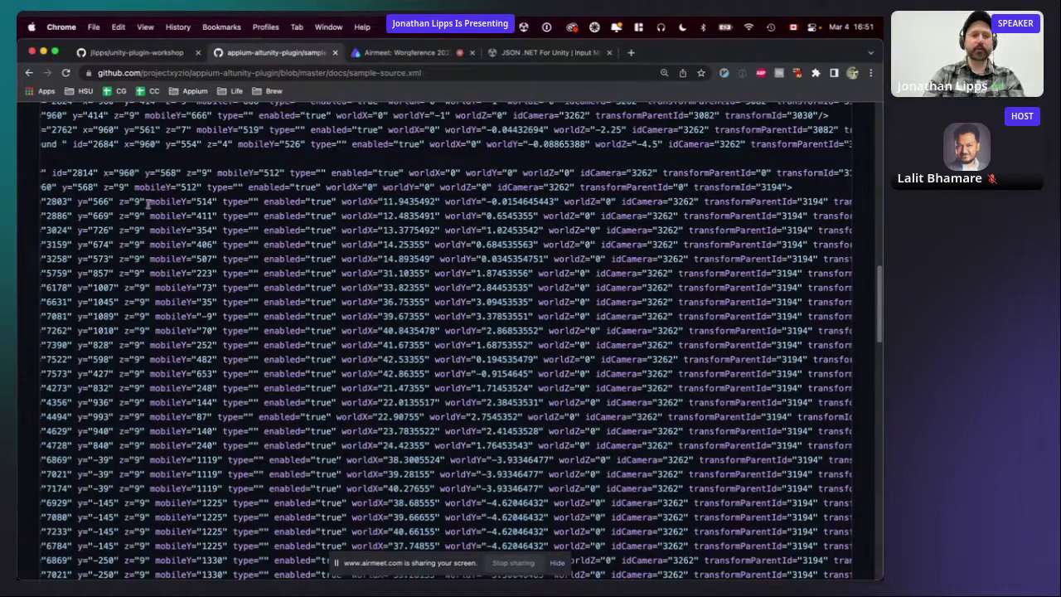
Highlight the first Token's x, y and z attributes again, followed by its name and id attributes.
drag(113, 203, 42, 204)
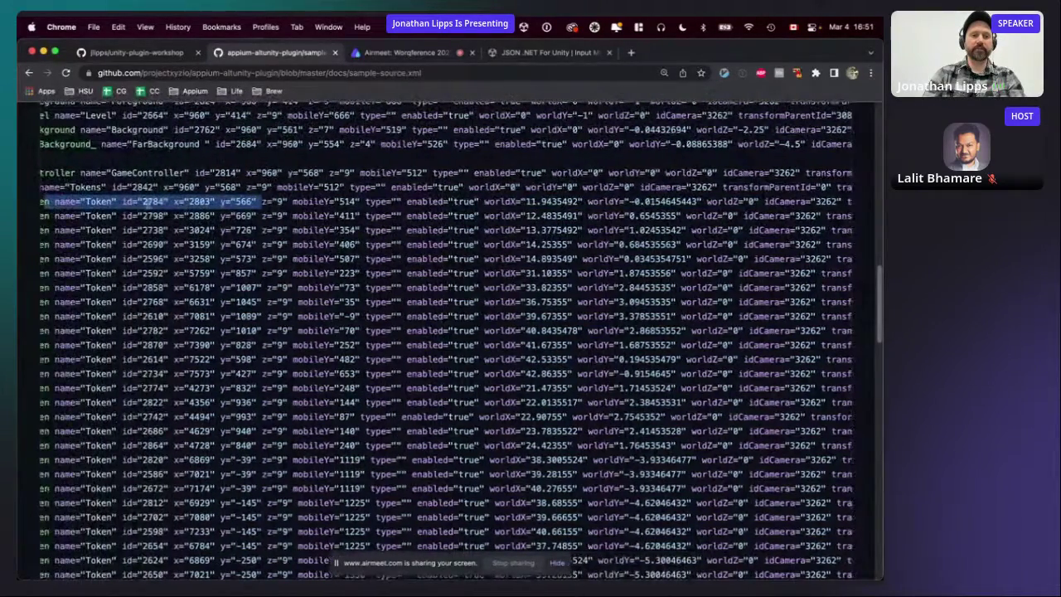
click(168, 203)
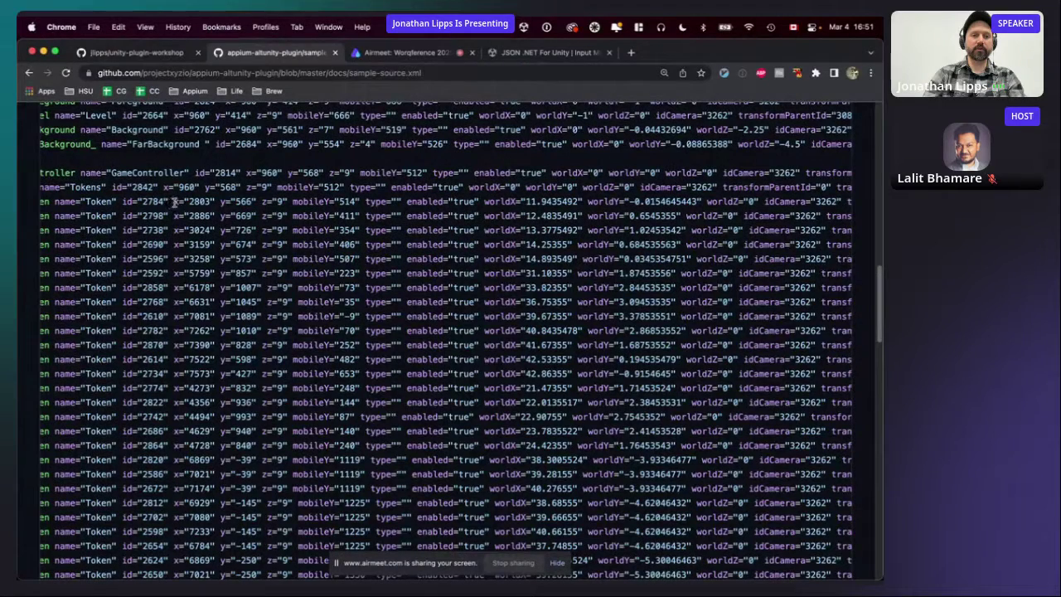
drag(174, 203, 286, 202)
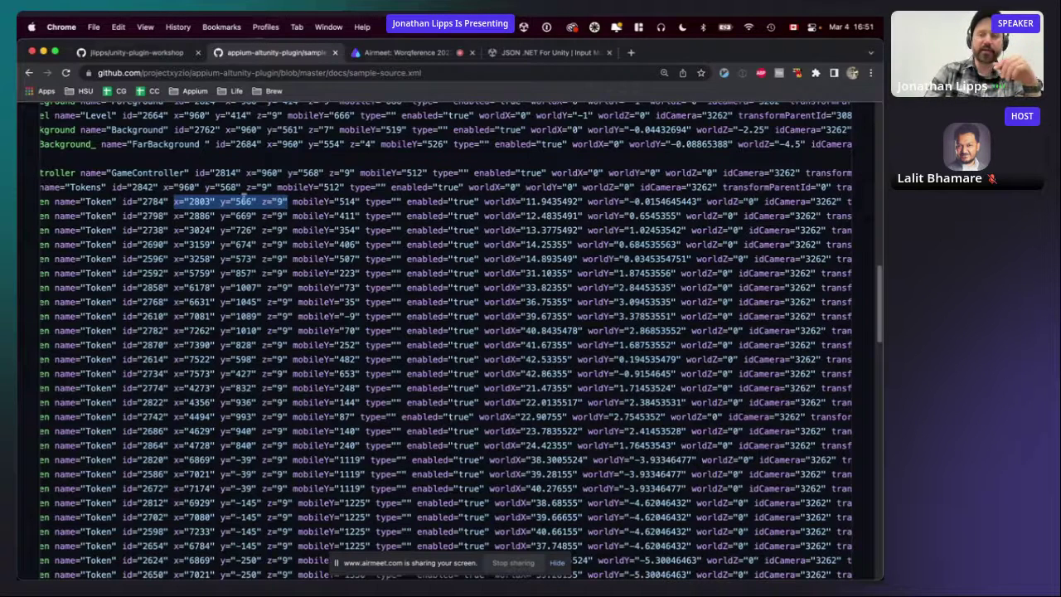
click(300, 206)
drag(164, 202, 60, 203)
click(190, 199)
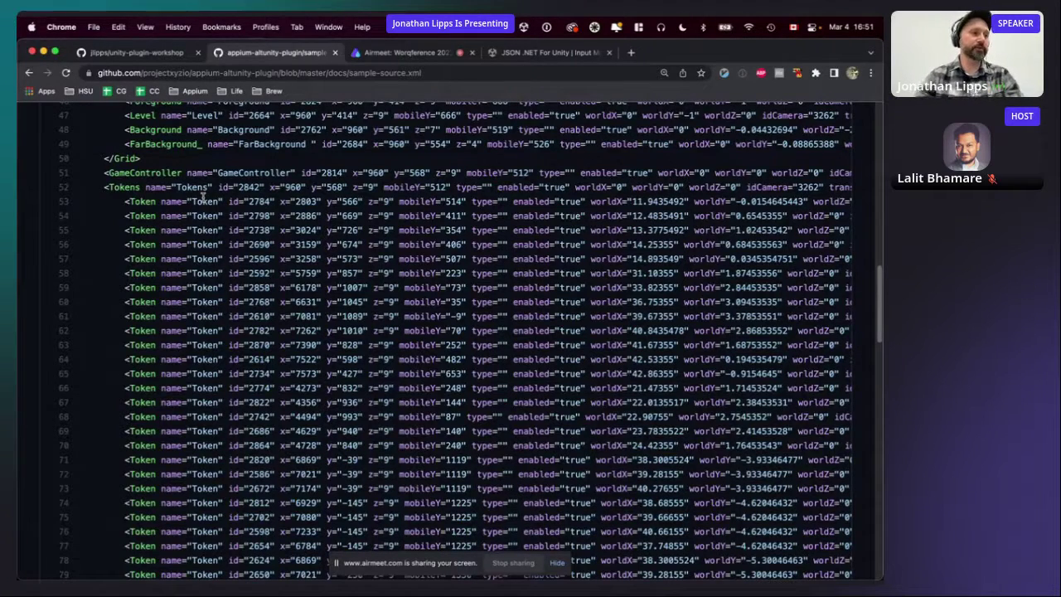
Look through the whole sample source, from the Enemies and Zones elements to the Tokens, Player and AltUnityRunnerPrefab elements at its end.
scroll(261, 355, down, 10)
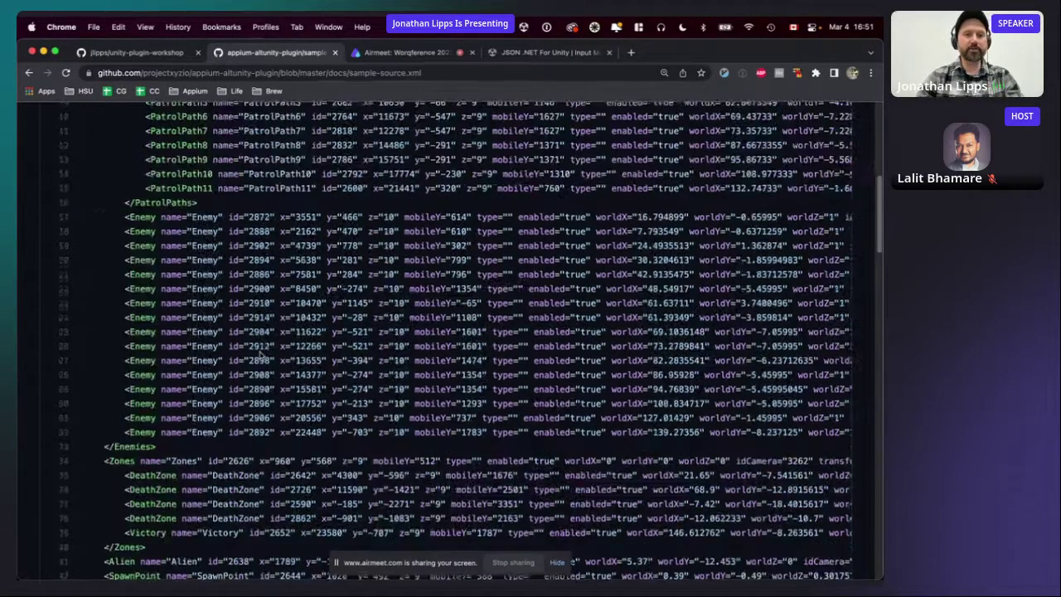
scroll(267, 355, up, 5)
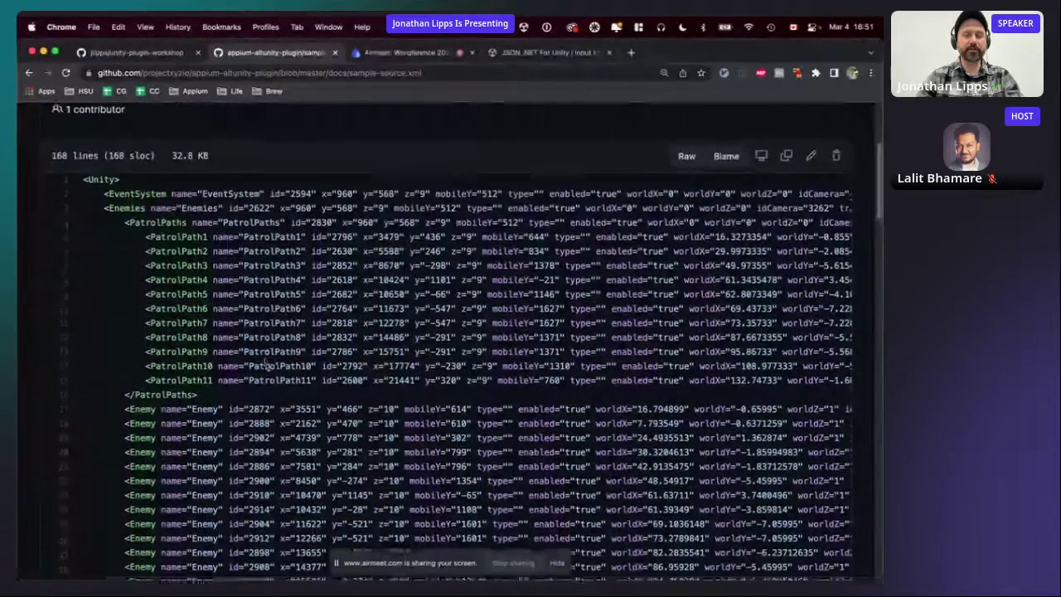
scroll(267, 355, down, 4)
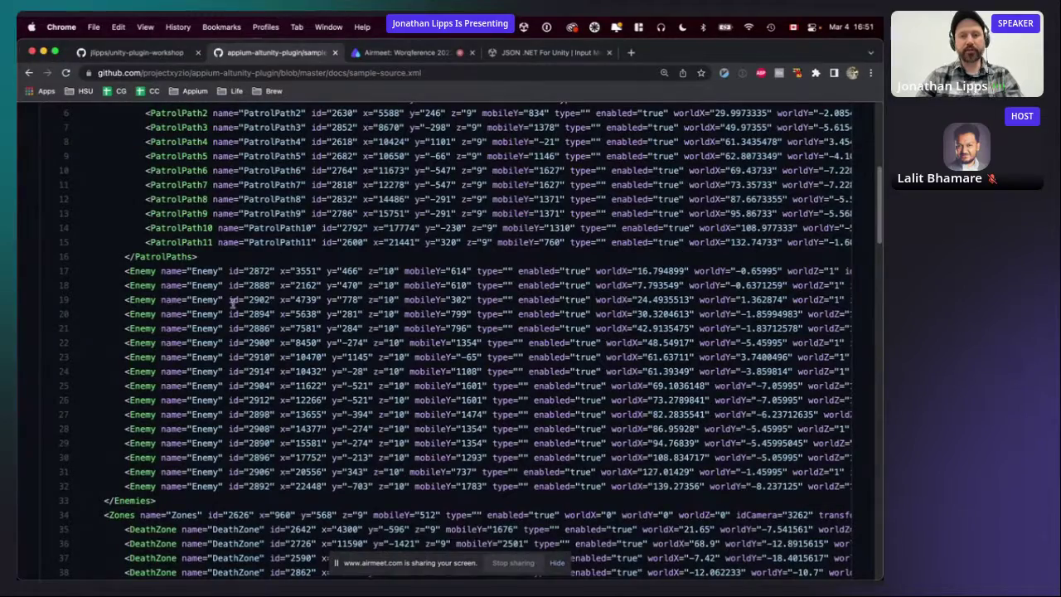
scroll(249, 348, down, 5)
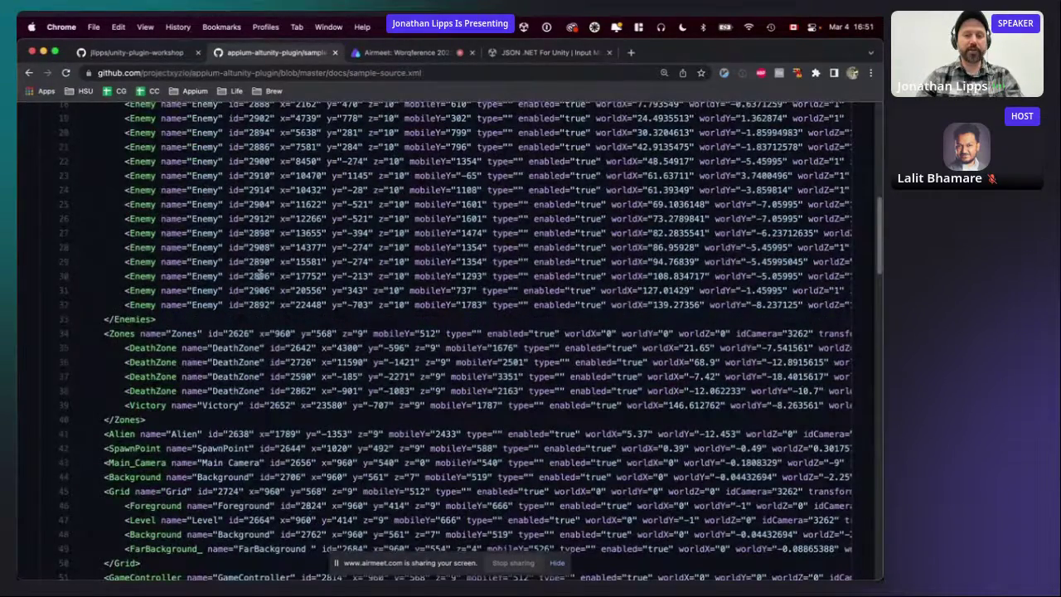
scroll(257, 286, up, 8)
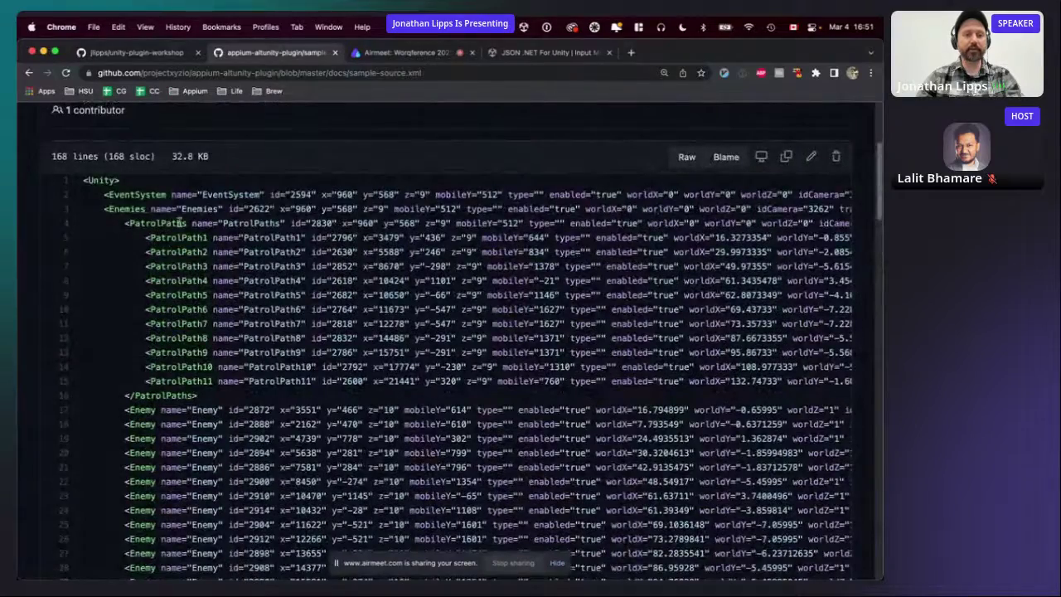
scroll(217, 323, down, 3)
scroll(217, 323, down, 10)
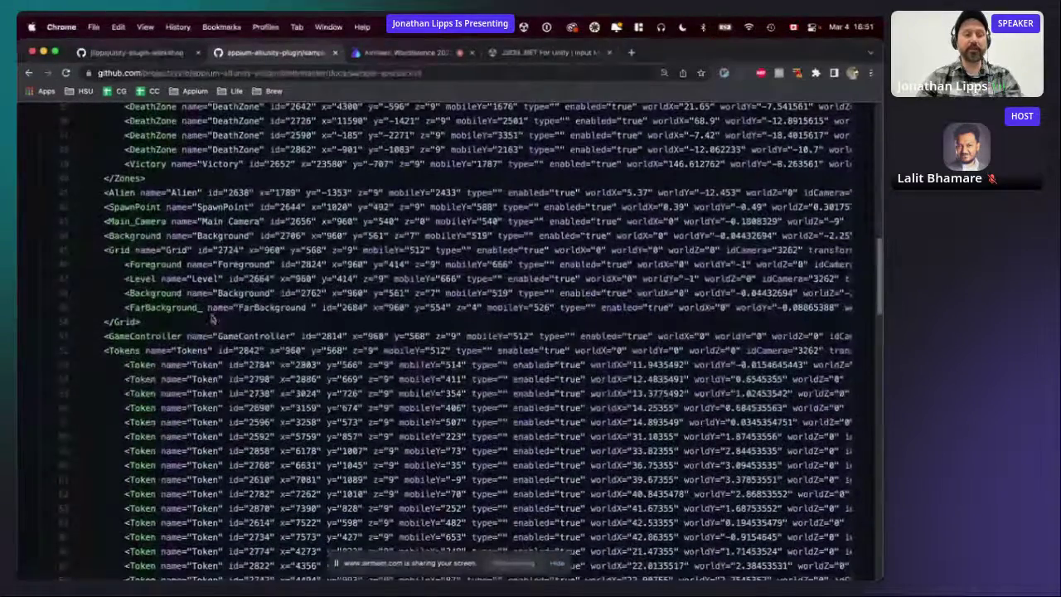
scroll(196, 358, down, 1)
scroll(196, 358, down, 14)
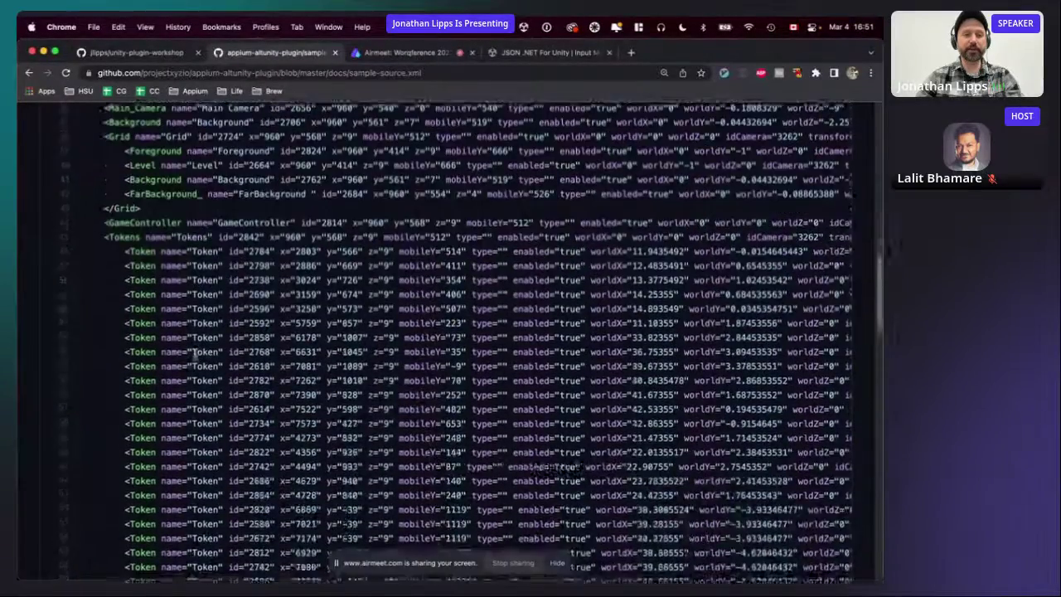
scroll(196, 355, down, 15)
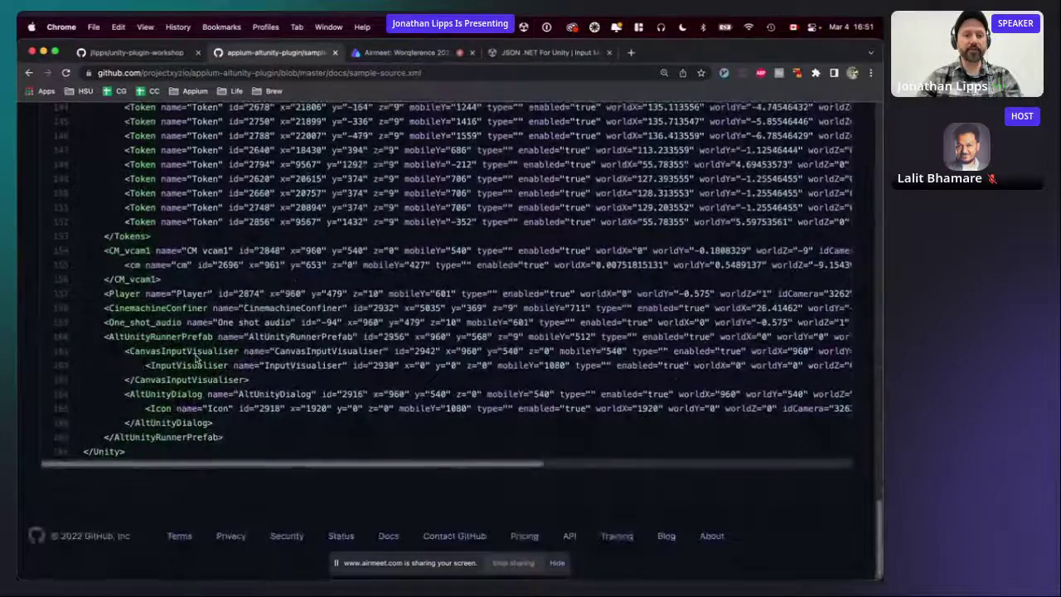
scroll(196, 355, up, 12)
scroll(196, 357, down, 3)
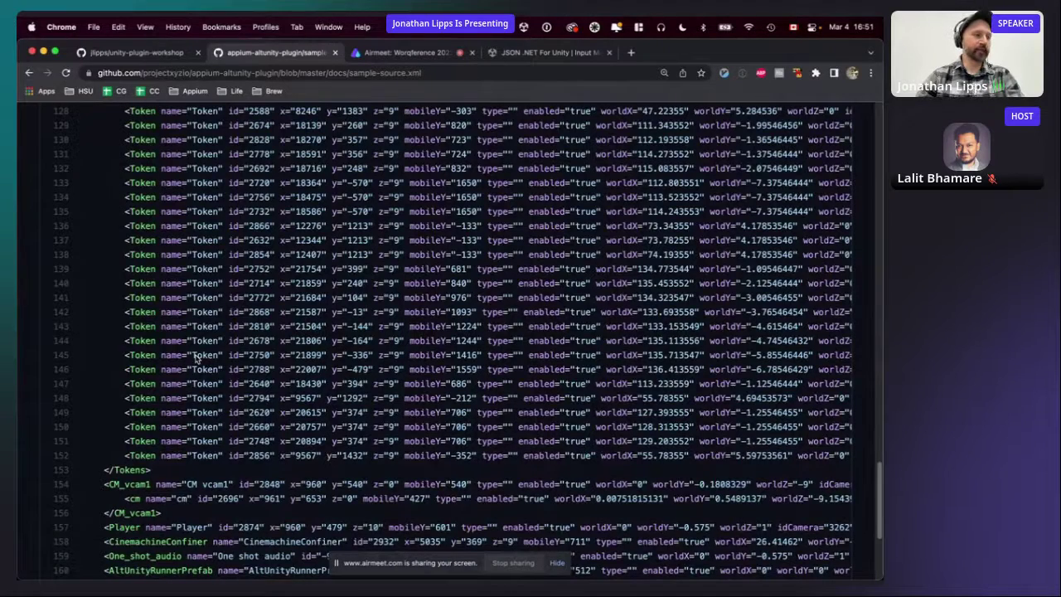
Switch to iTerm2, resume the suspended nvim session with fg and open test/elements.js.
key(super+Tab)
key(super+Tab)
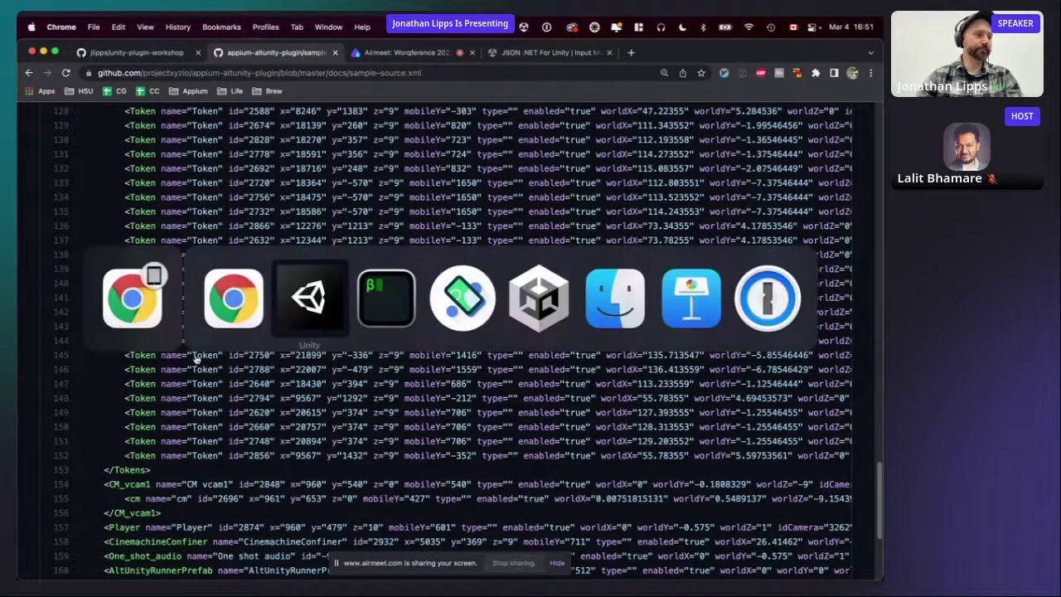
key(super+Tab)
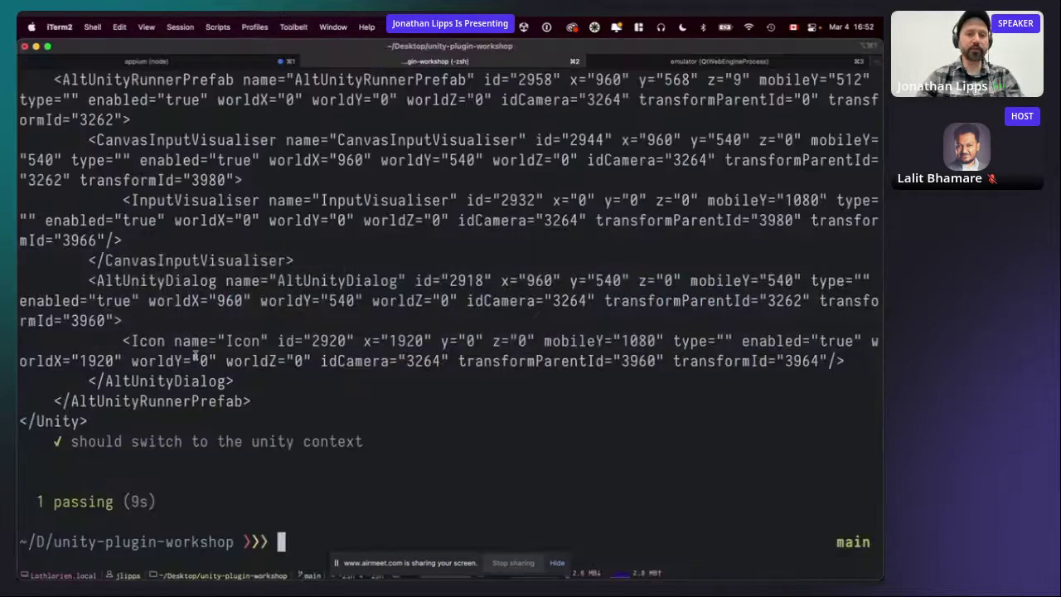
text(fg)
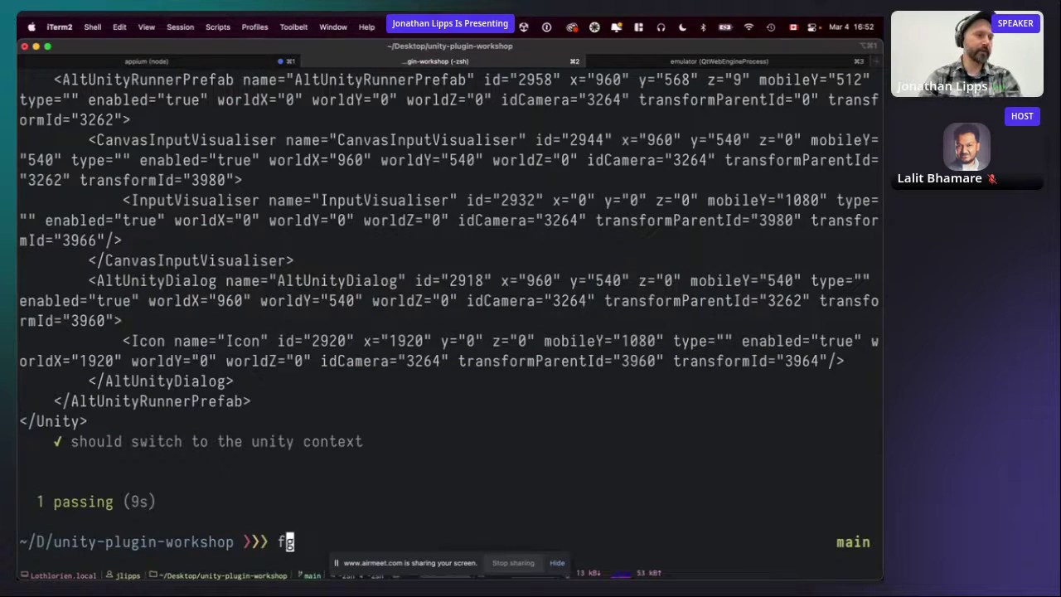
key(Return)
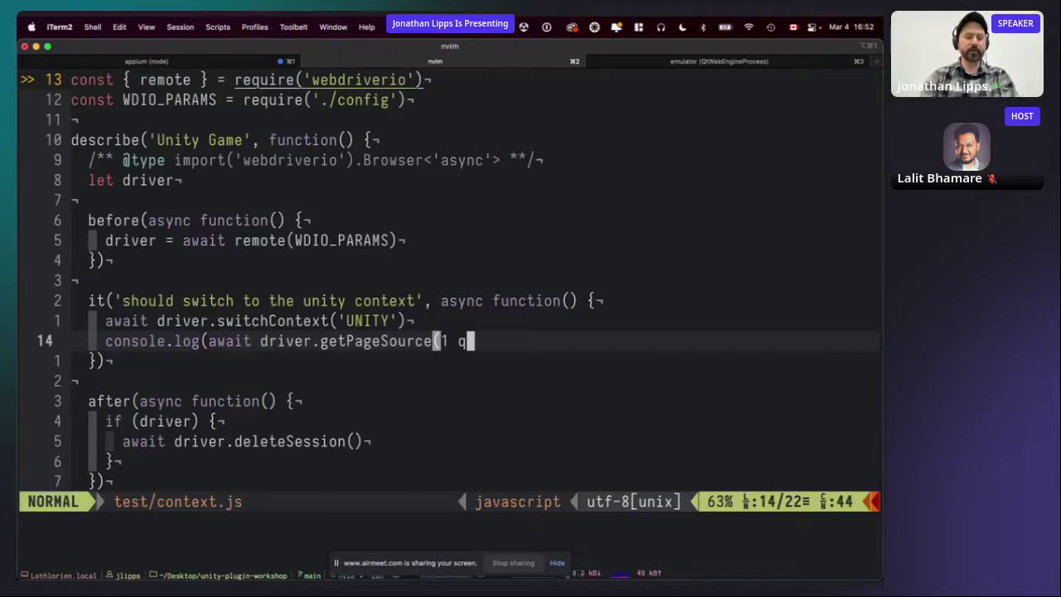
key(ctrl+p)
text(elemen)
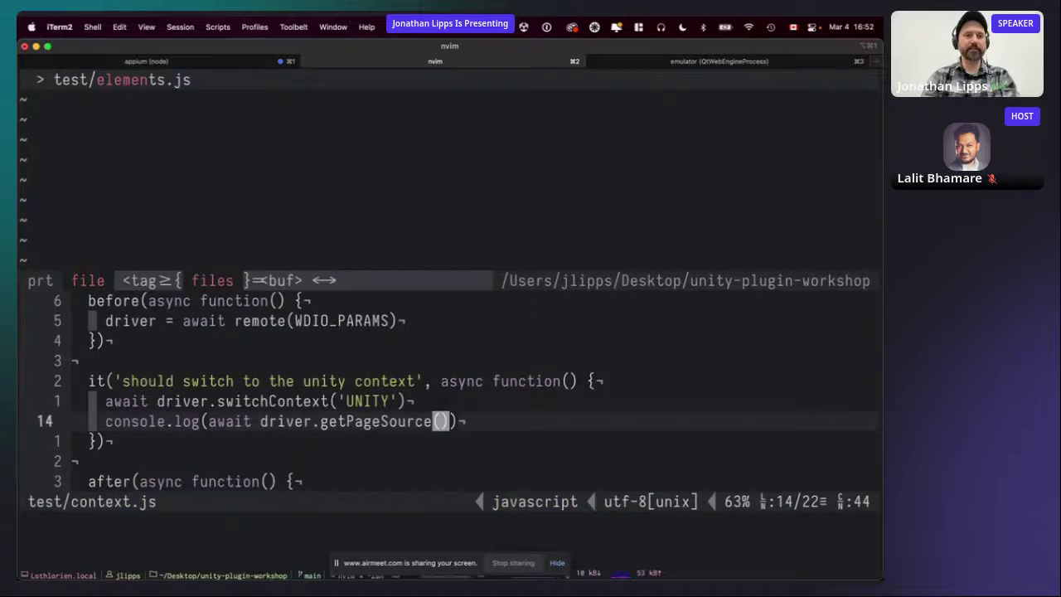
key(Return)
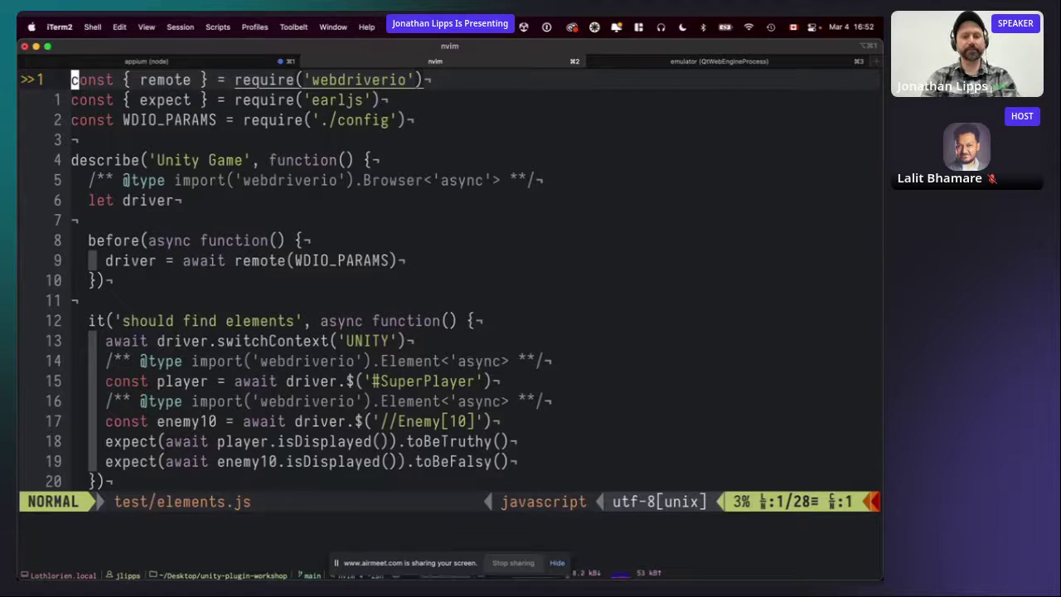
Read through the 'should find elements' test in elements.js, including its player and enemy10 lookups and expectations.
key(j)
key(j)
key(j)
key(j)
key(j)
key(j)
key(j)
key(j)
key(j)
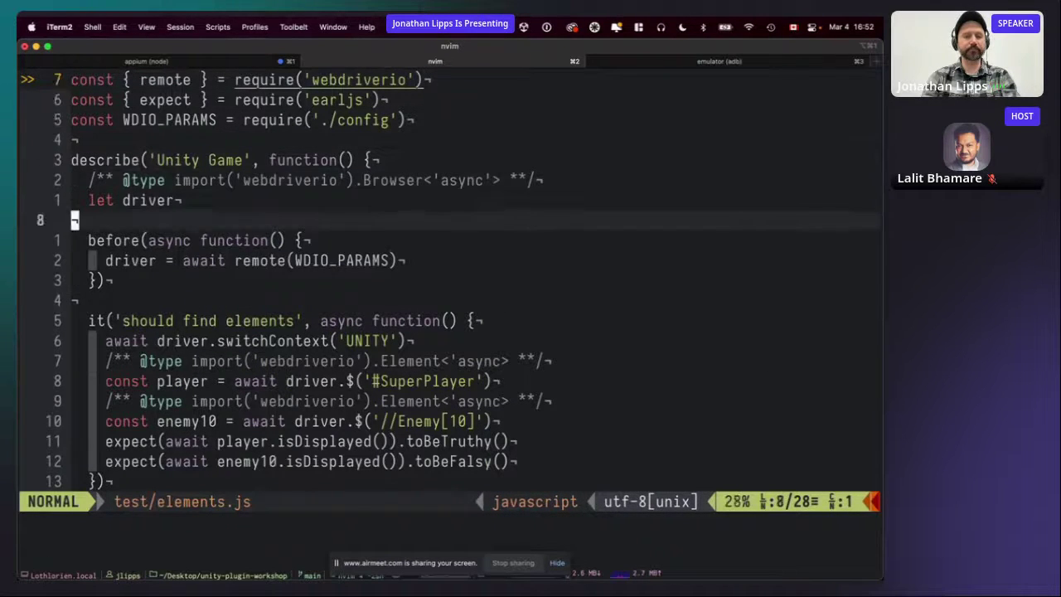
key(j)
key(j)
key(j)
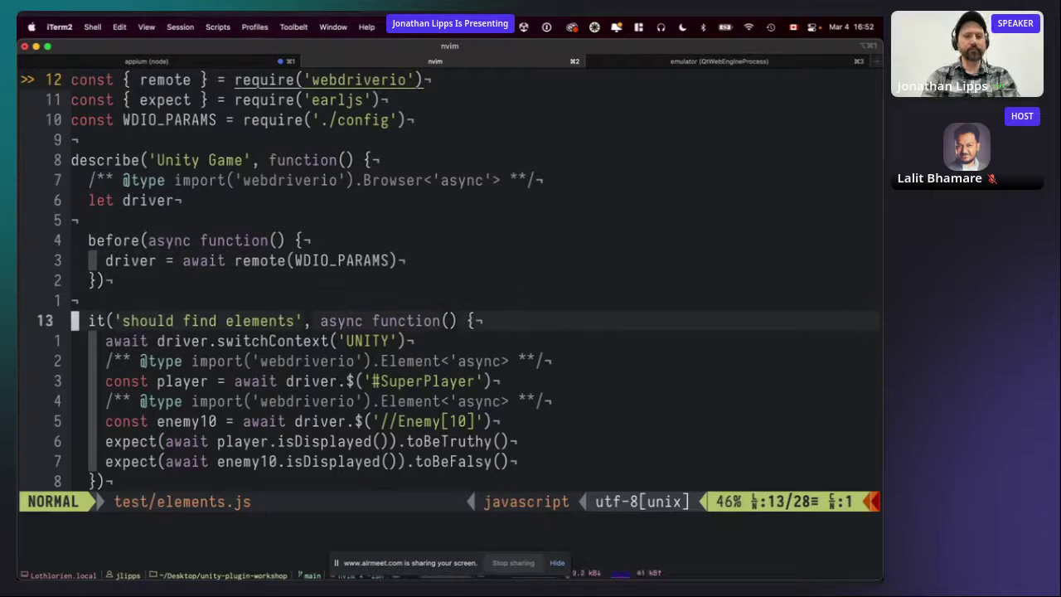
key(j)
key(j)
key(j)
key(j)
key(j)
key(j)
key(j)
key(j)
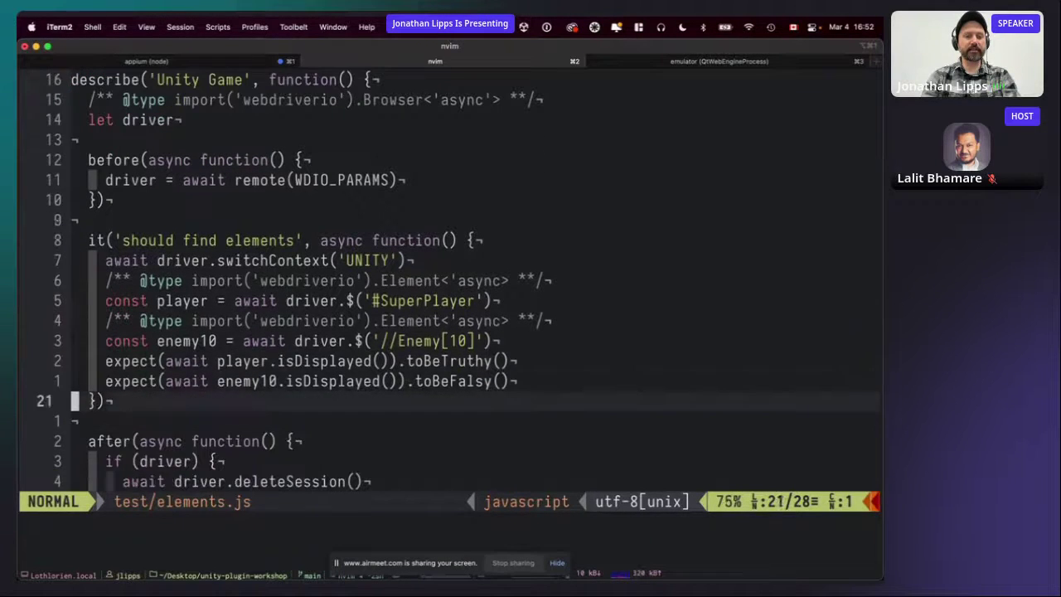
Move the switchContext('UNITY') line out of the 'should find elements' test to the end of the before hook.
key(k)
key(k)
key(k)
key(k)
key(k)
key(k)
key(k)
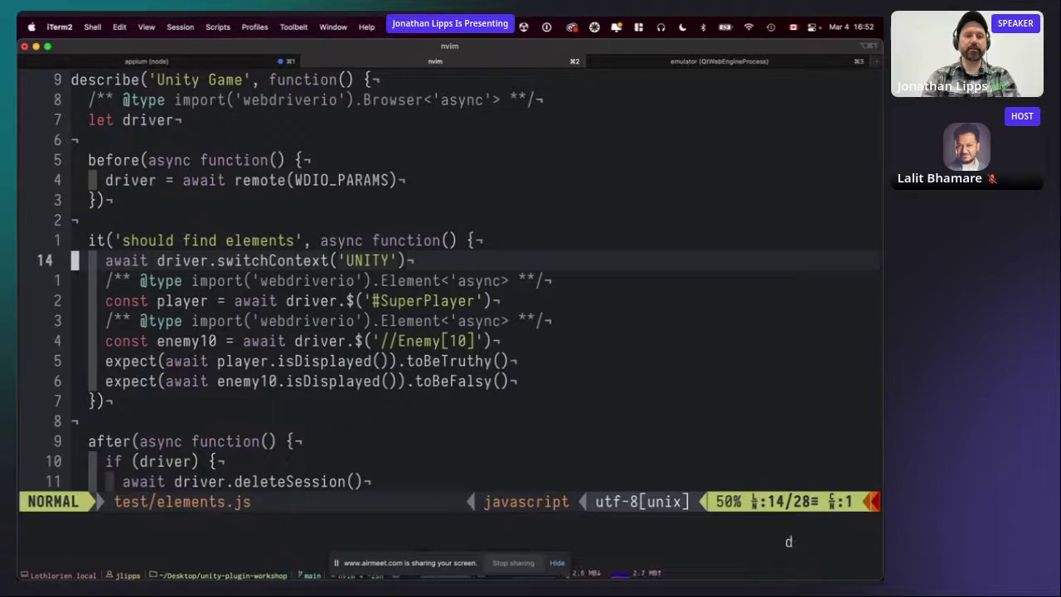
key(d)
key(d)
key(k)
key(k)
key(k)
key(k)
key(p)
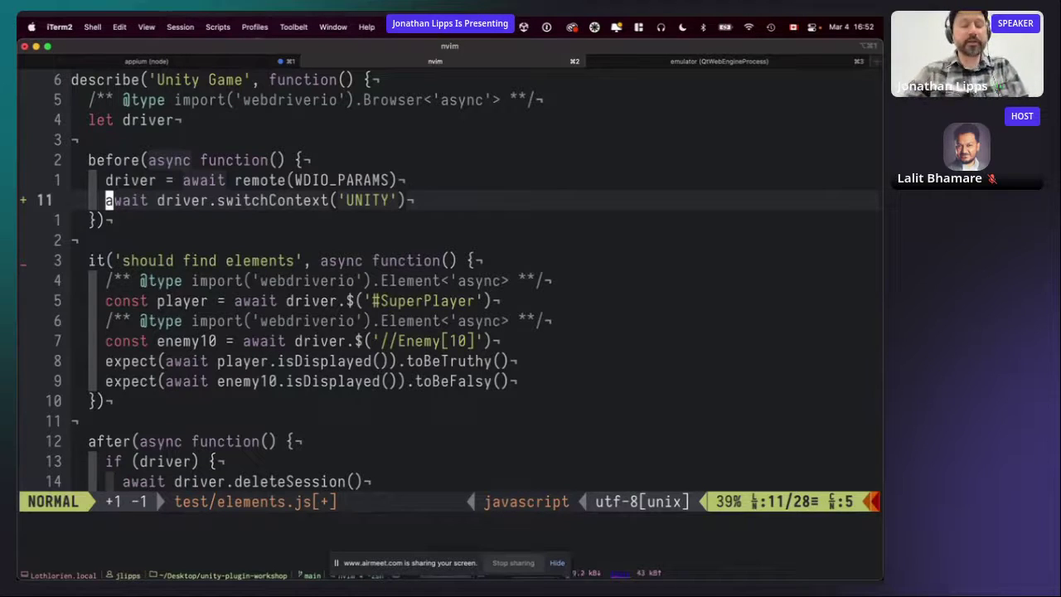
Move the switchContext('UNITY') line from the before hook back to the start of the 'should find elements' test.
key(d)
key(d)
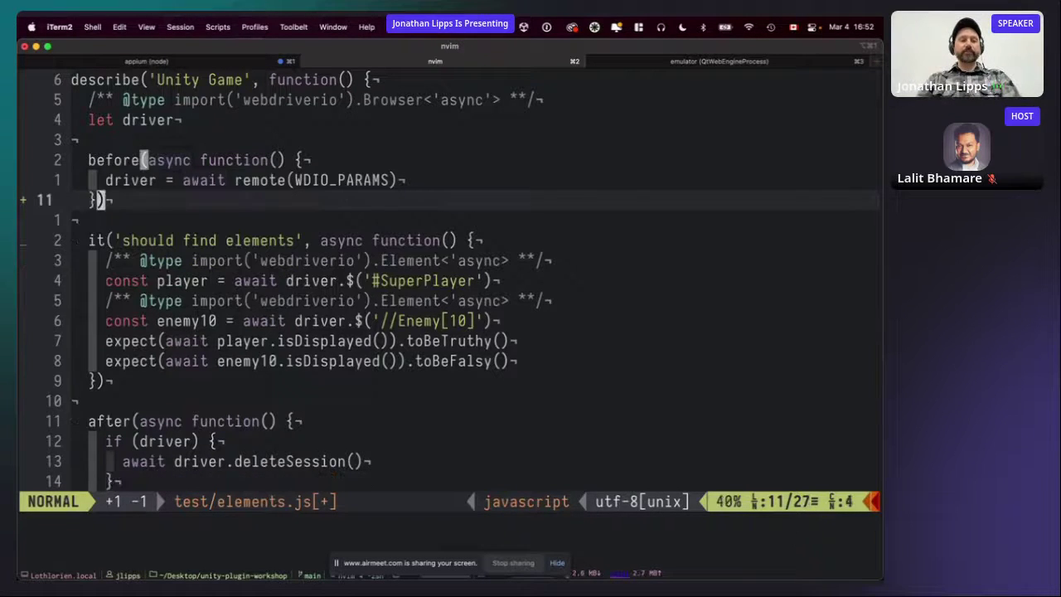
key(j)
key(j)
key(p)
Replace the '#SuperPlayer' selector in the player lookup with the XPath '//Player'.
key(j)
key(j)
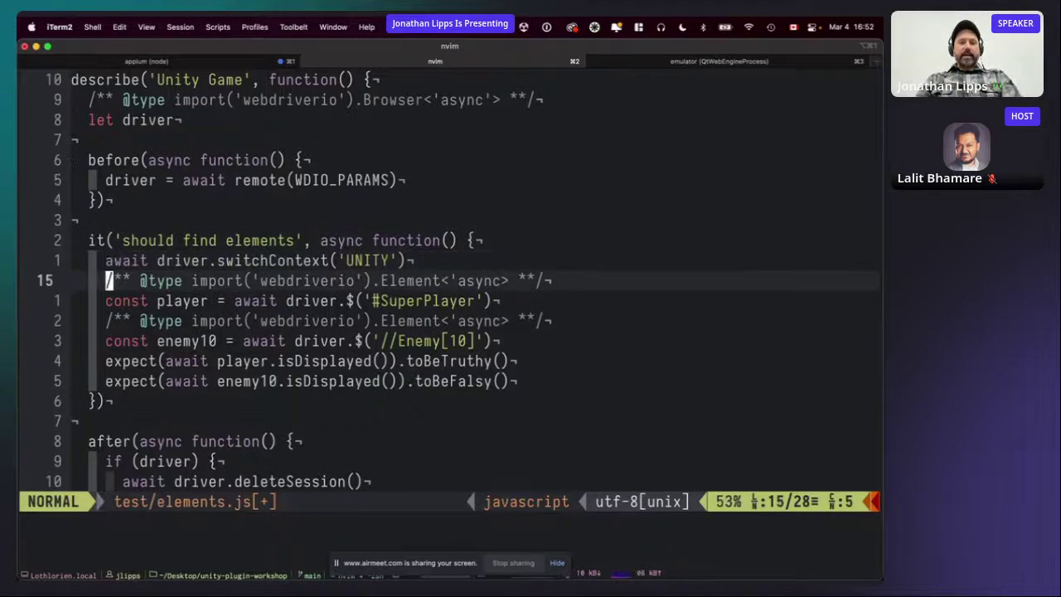
key(shift+v)
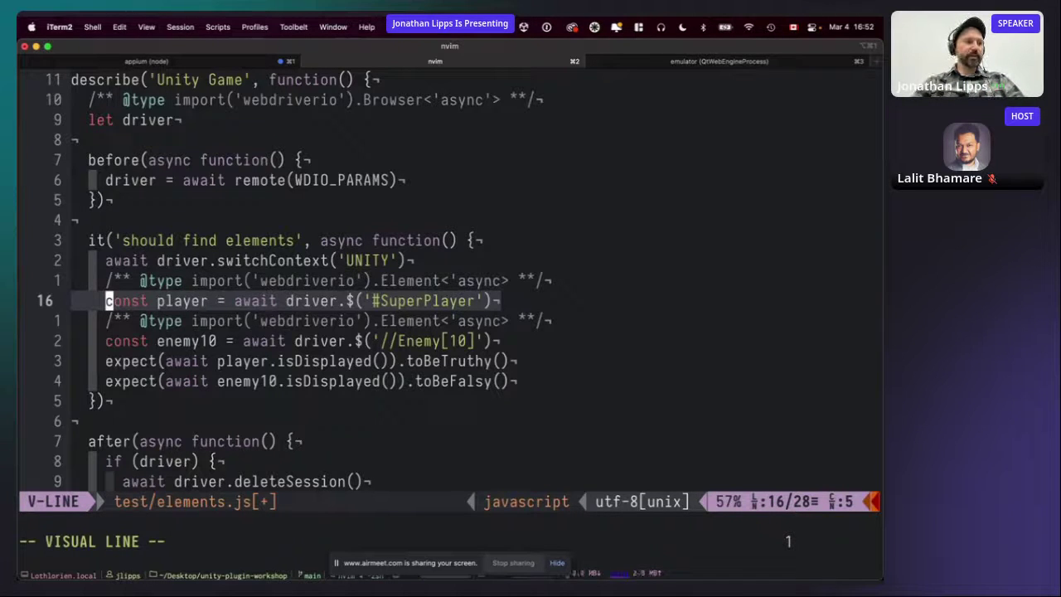
key(Escape)
key(w)
key(w)
key(w)
key(w)
key(w)
key(w)
key(w)
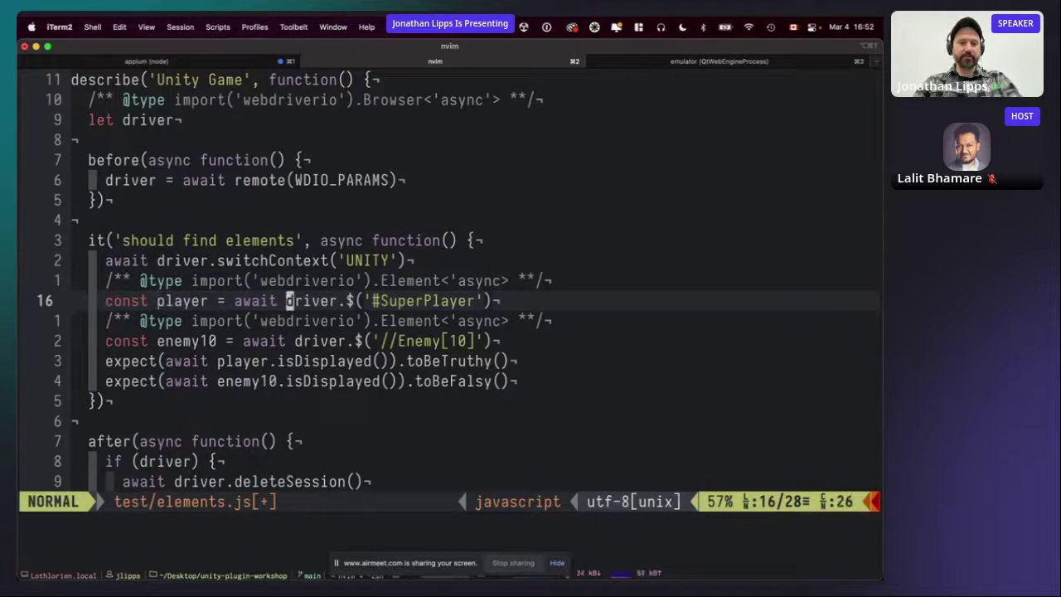
key(h)
key(c)
key(t)
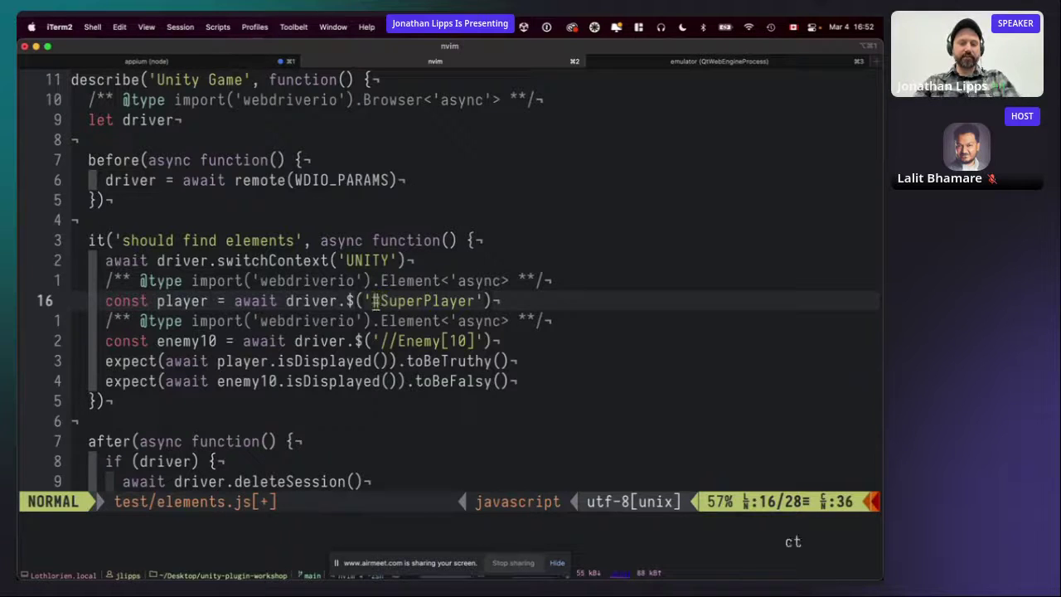
key(apostrophe)
text(//)
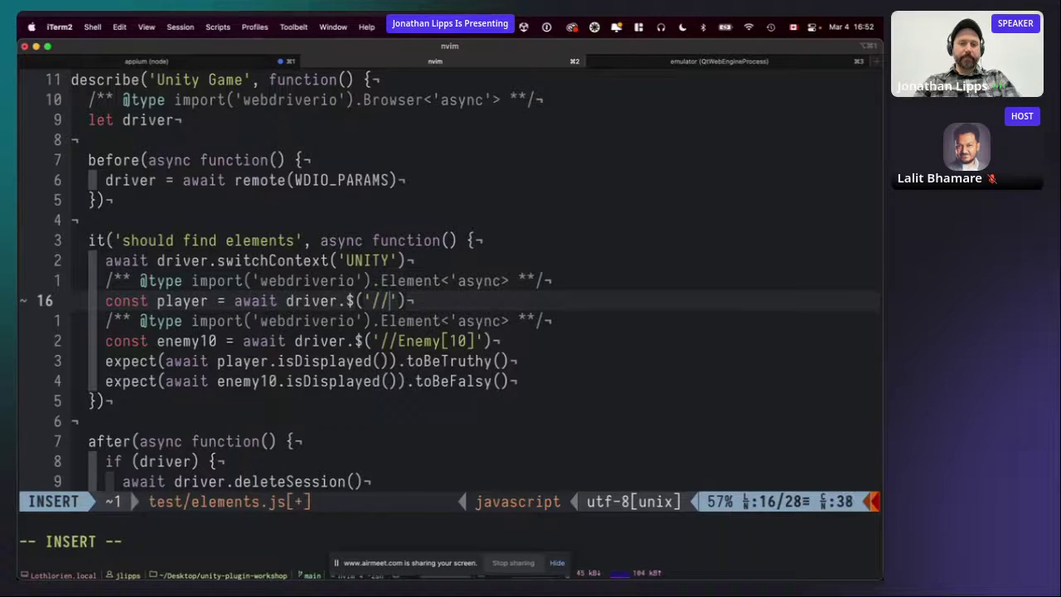
text(Player)
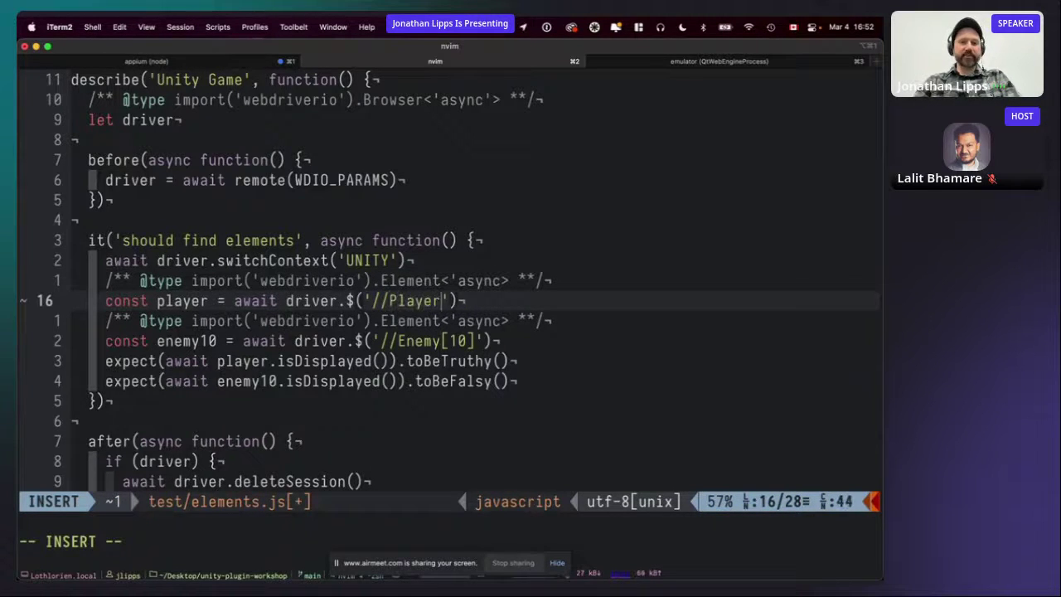
Examine the player lookup line in the 'should find elements' test, including the driver.$ call and its '//Player' XPath.
key(Escape)
key(j)
key(k)
key(b)
key(b)
key(b)
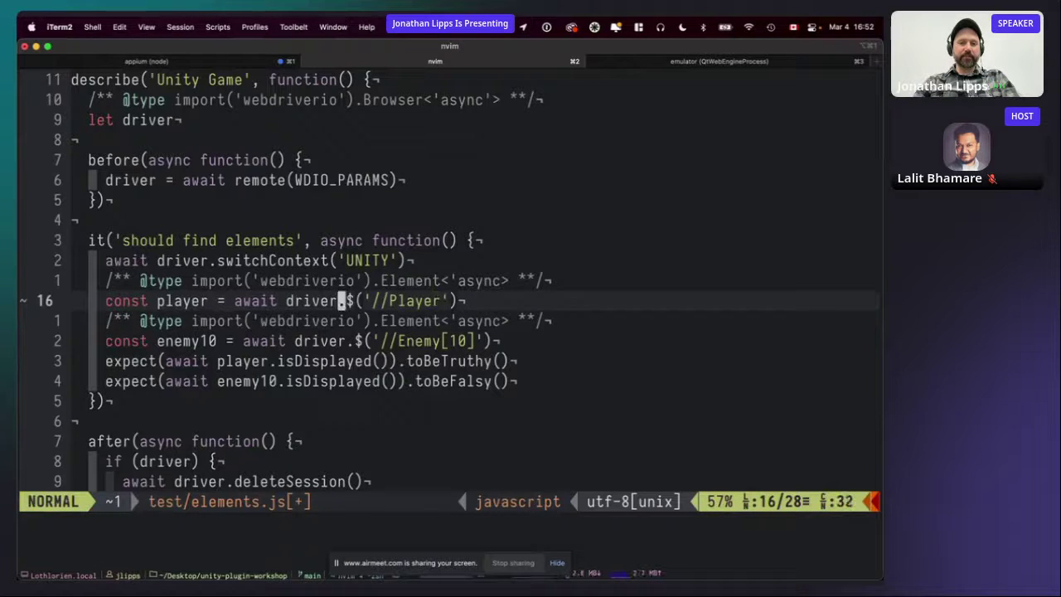
key(l)
key(l)
key(l)
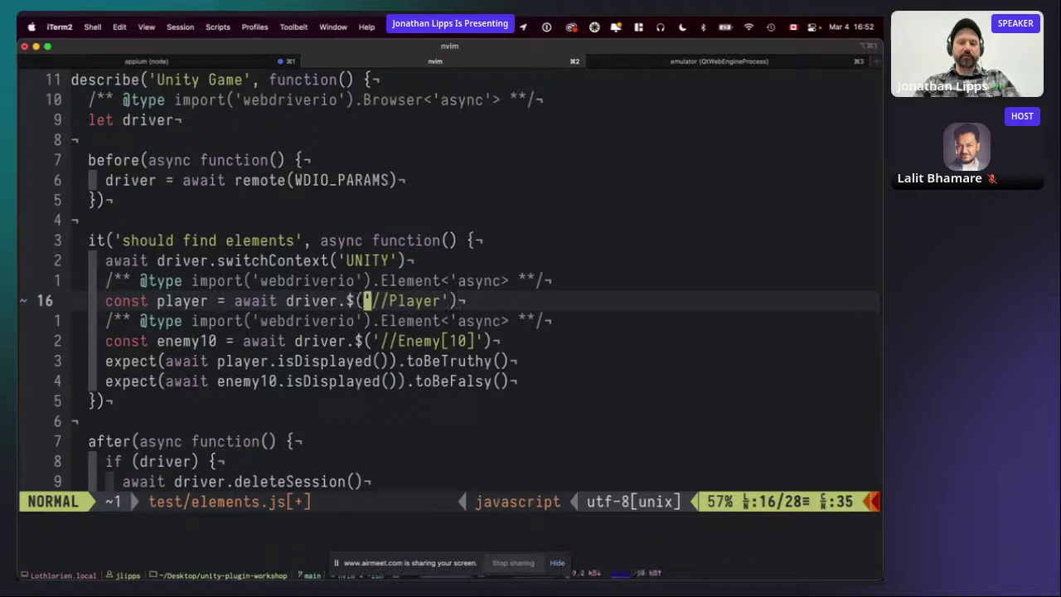
key(l)
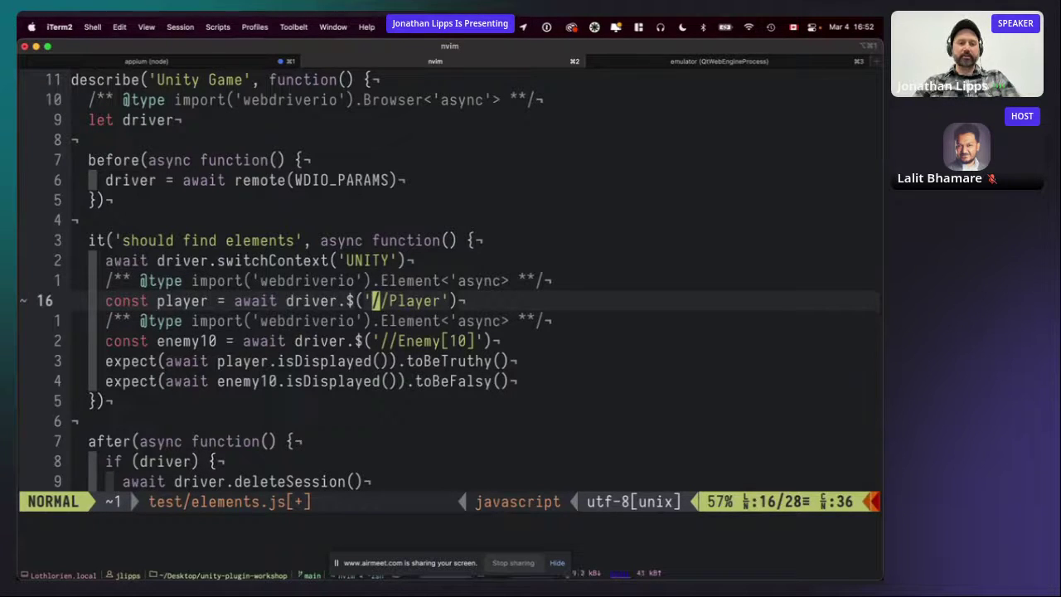
key(b)
key(b)
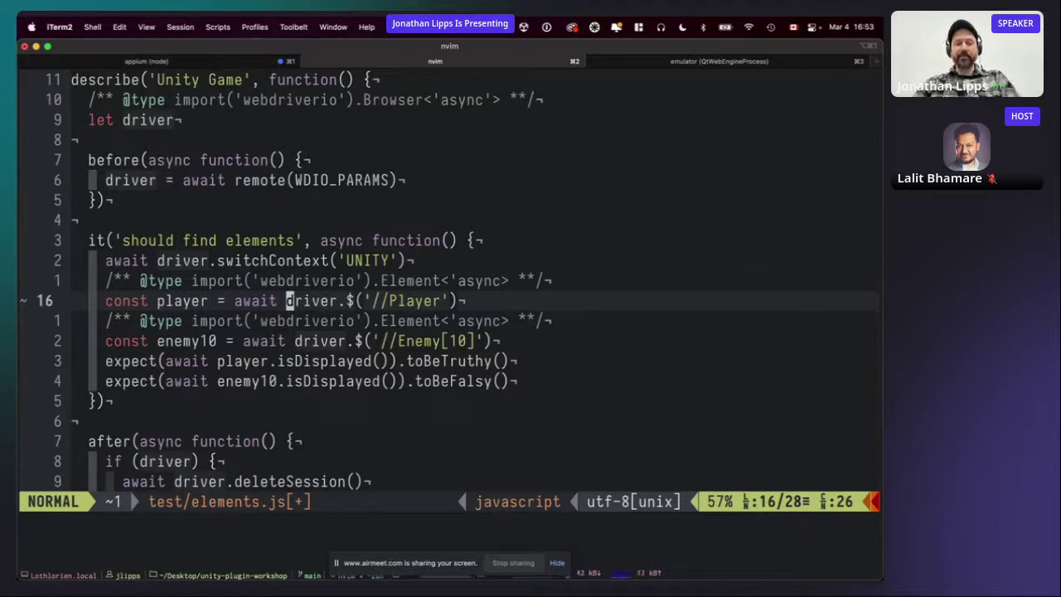
key(w)
key(w)
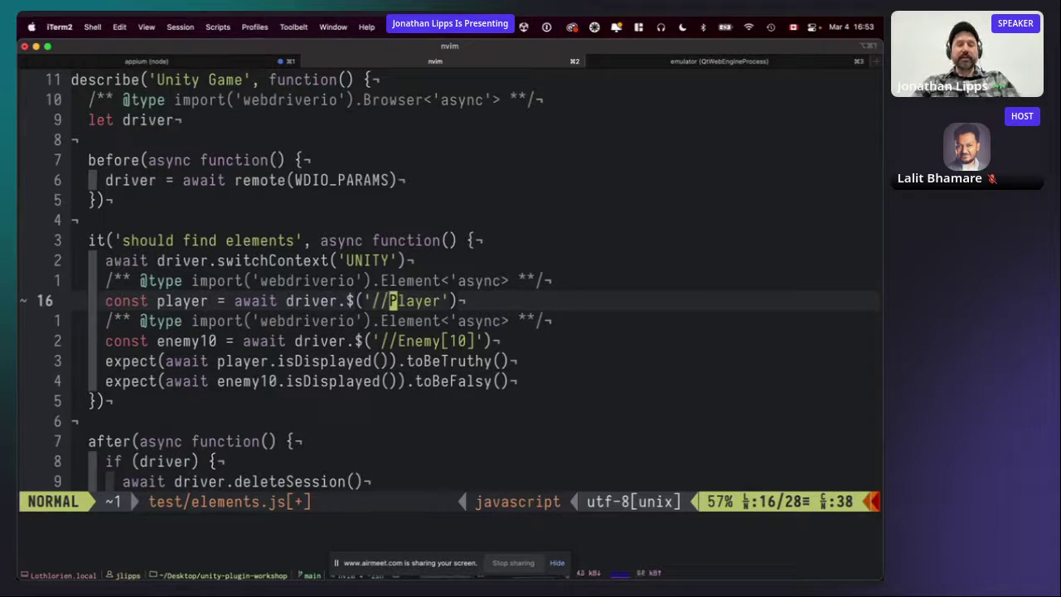
key(b)
key(b)
key(b)
key(b)
key(b)
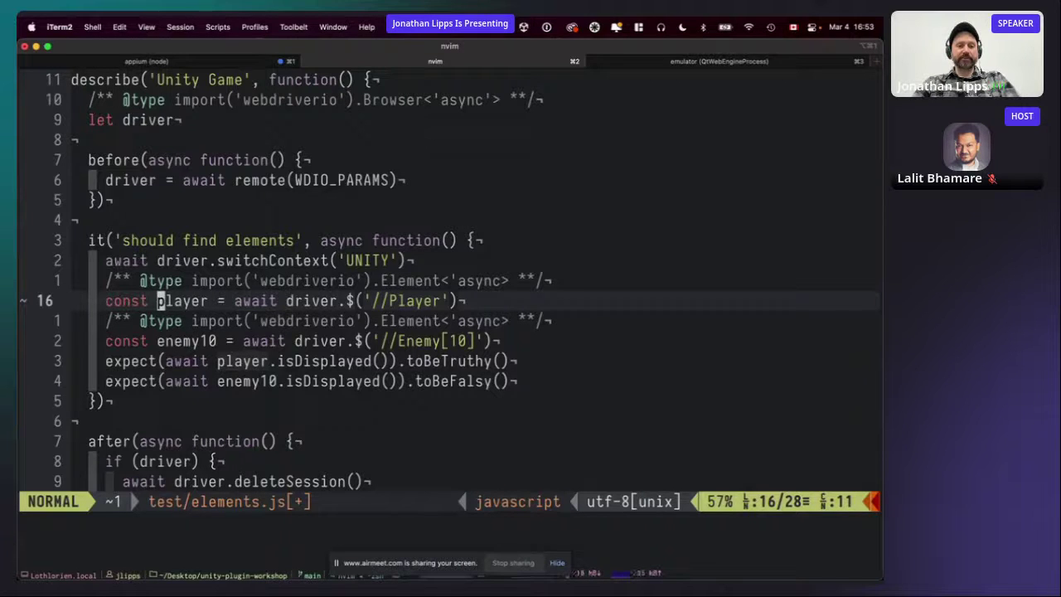
Examine the enemy10 lookup with its '//Enemy[10]' XPath and the player.isDisplayed() expectation below it.
key(j)
key(k)
key(j)
key(j)
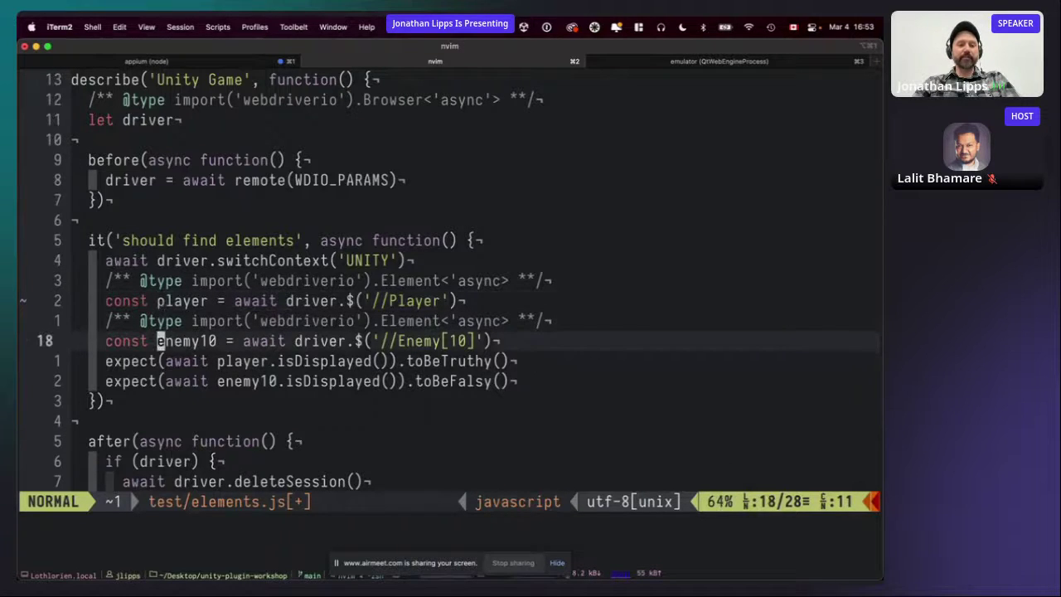
key(shift+v)
key(y)
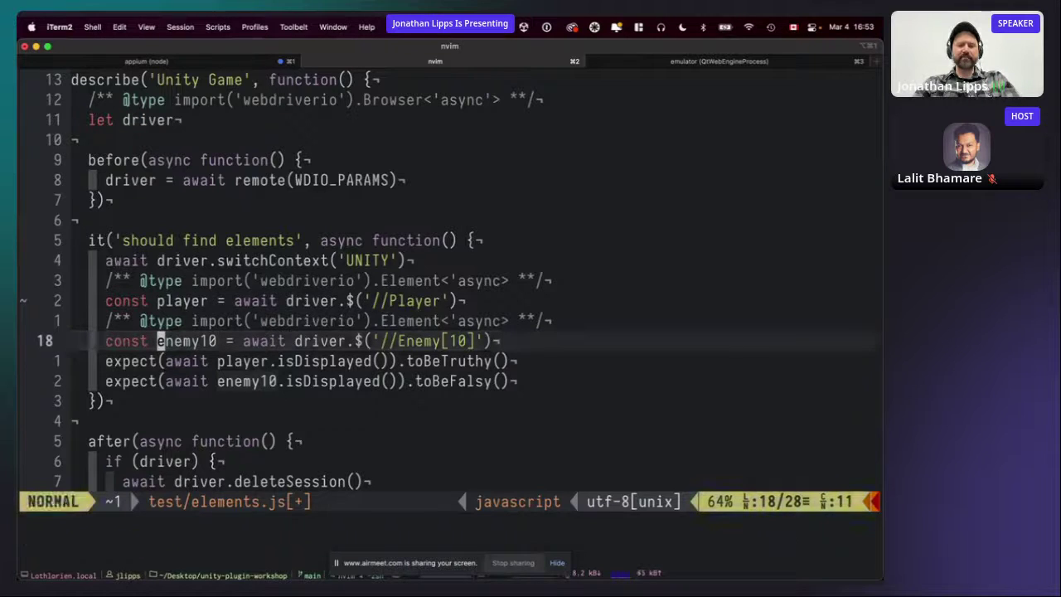
key(j)
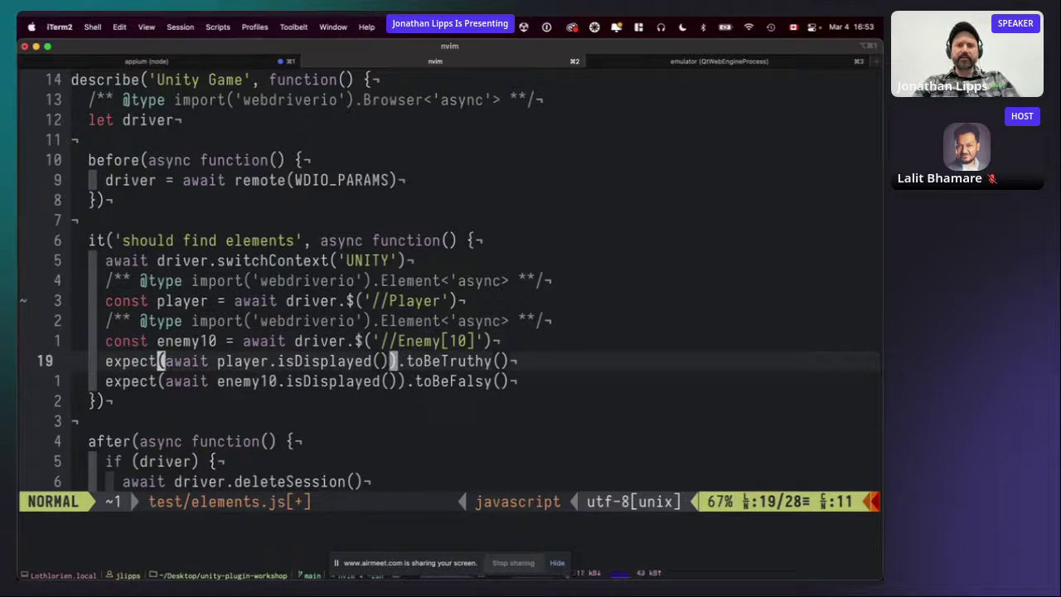
key(k)
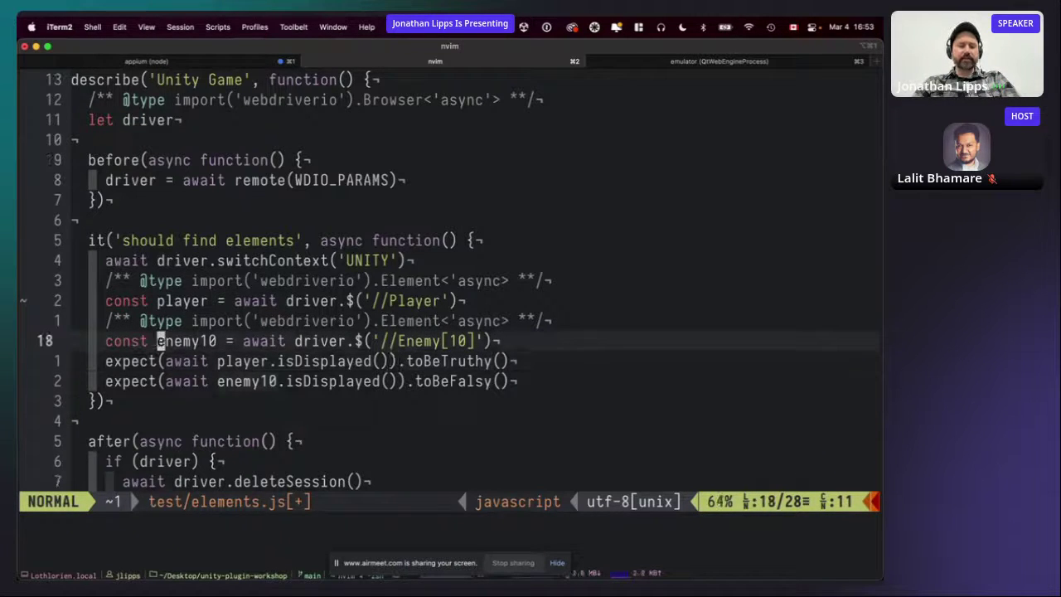
key(j)
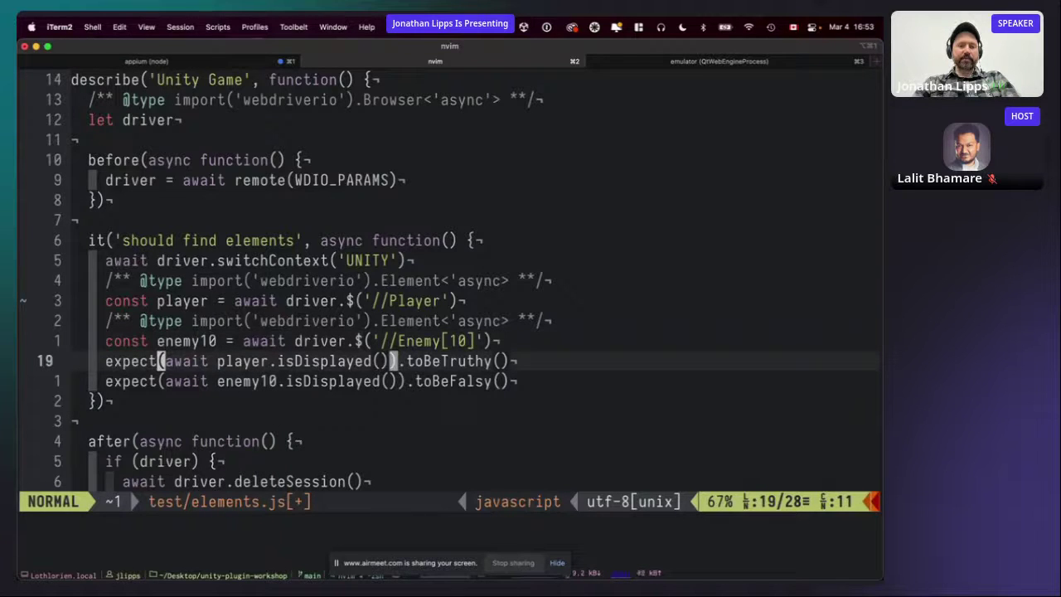
key(shift+v)
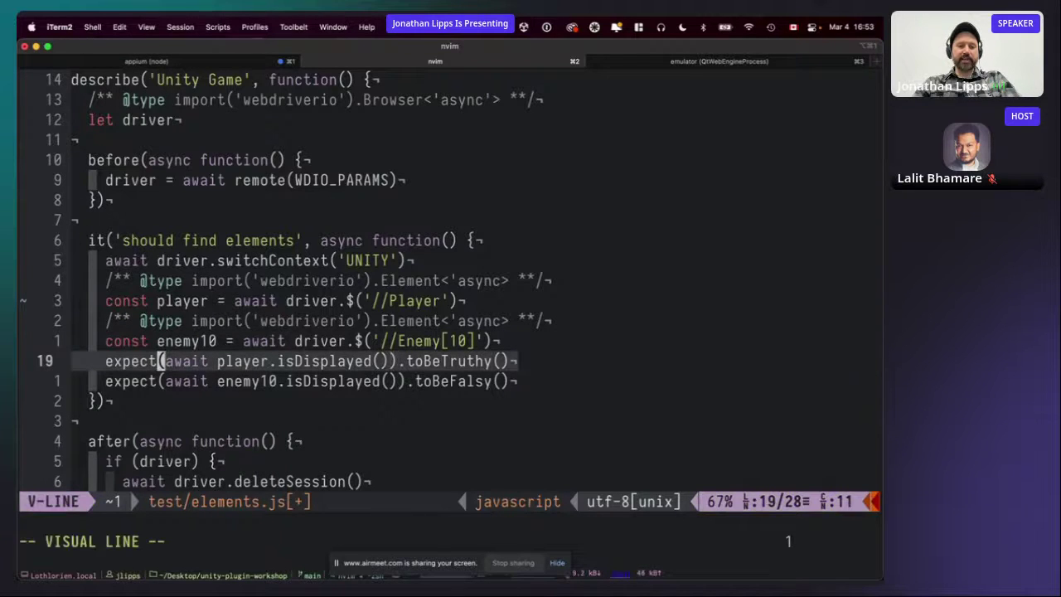
key(Escape)
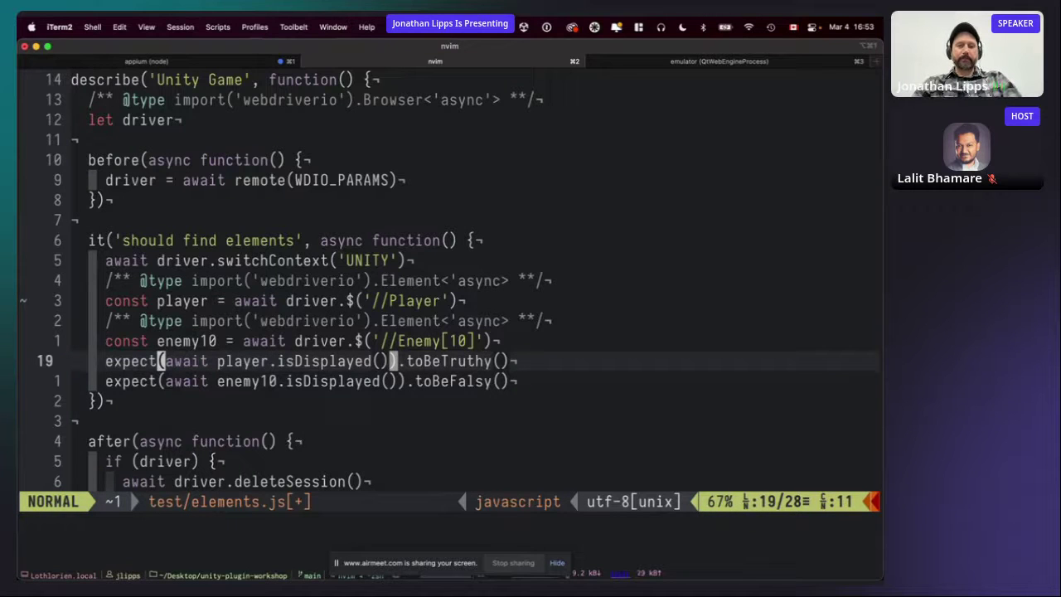
Switch to Chrome and examine the enemy entries and the Player element's x and y attributes in sample-source.xml.
key(super+Tab)
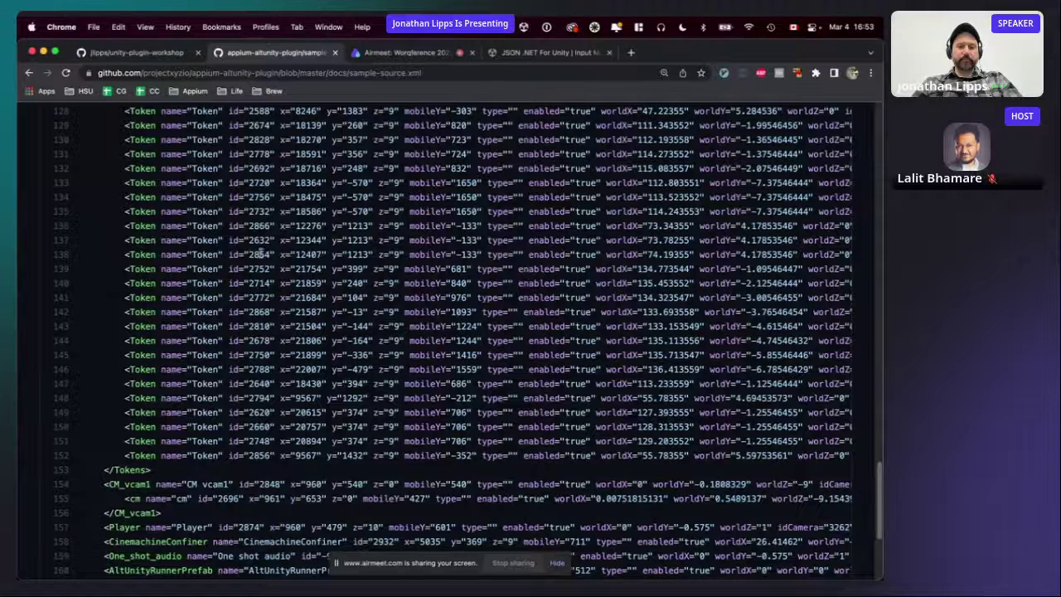
scroll(352, 320, up, 20)
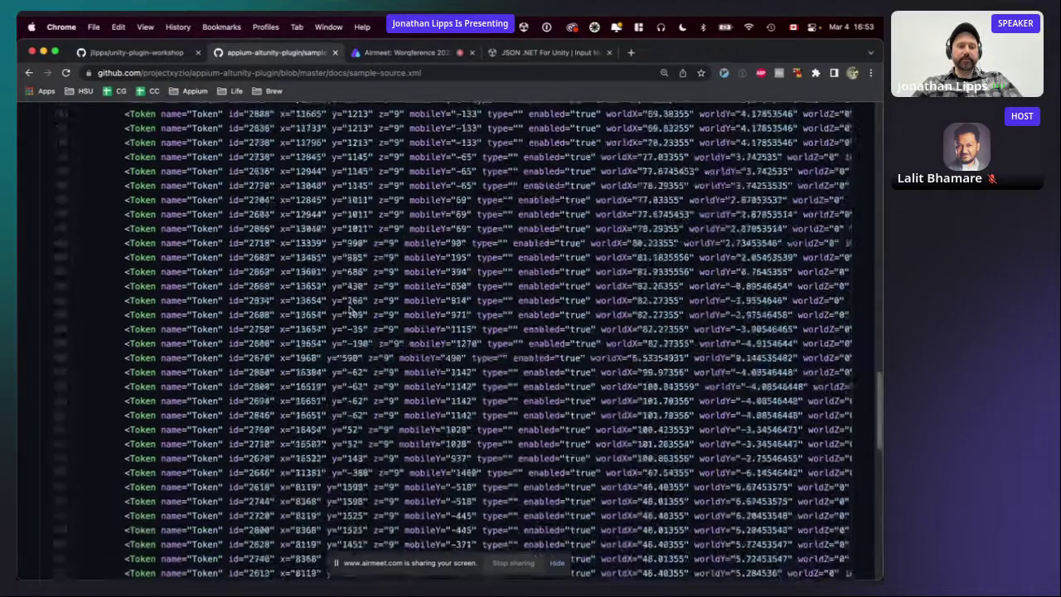
scroll(346, 308, up, 10)
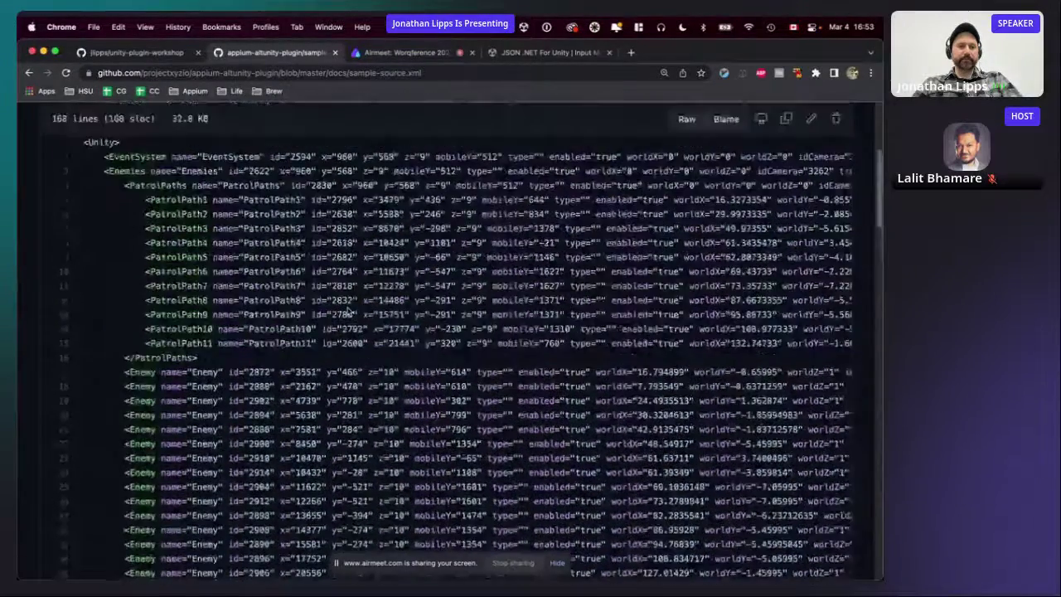
scroll(348, 311, down, 10)
scroll(348, 309, down, 10)
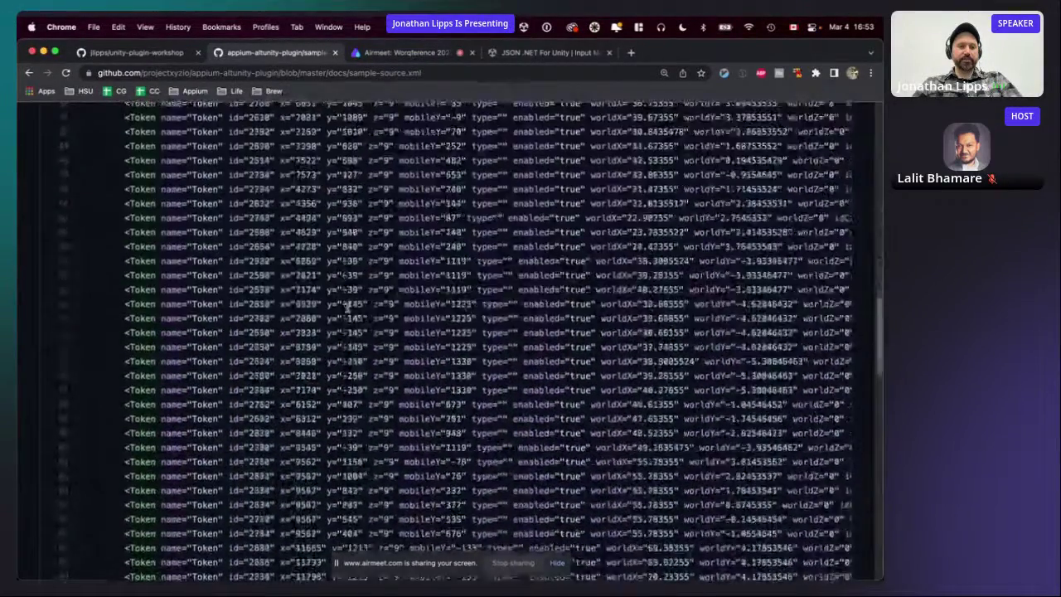
scroll(345, 307, down, 10)
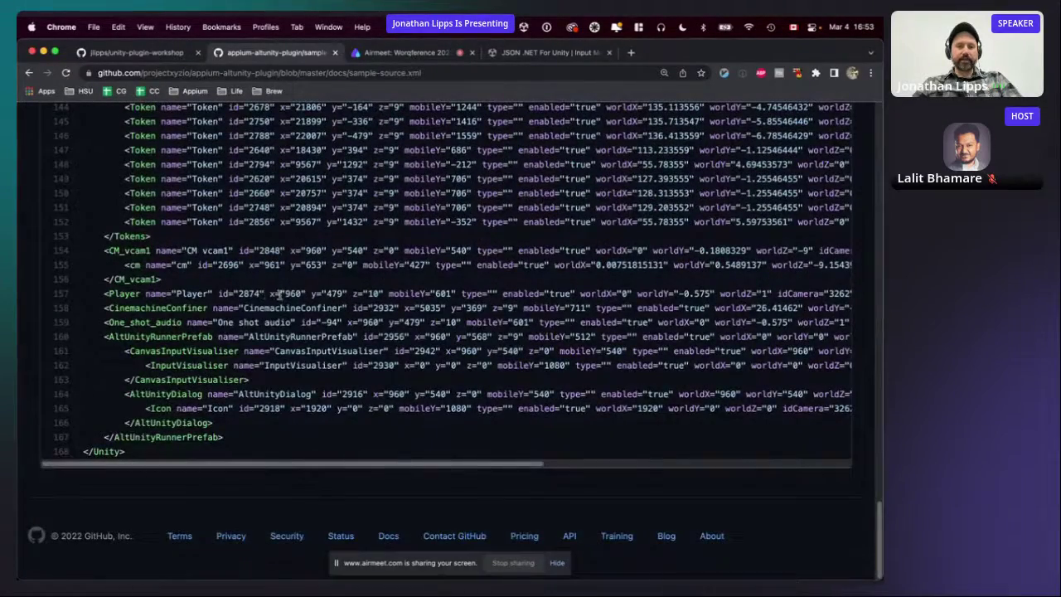
drag(267, 295, 348, 294)
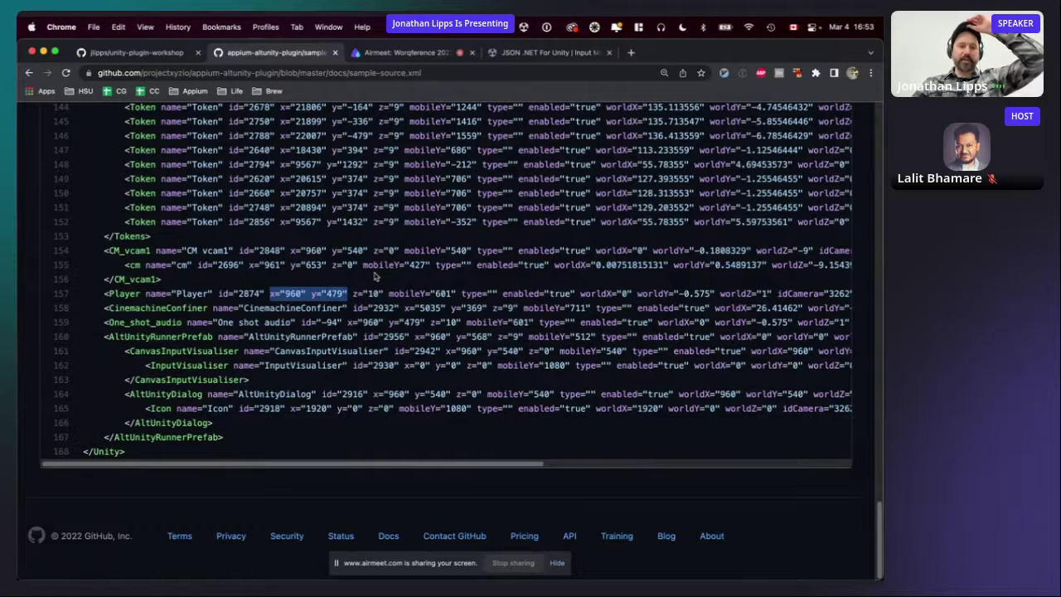
click(314, 279)
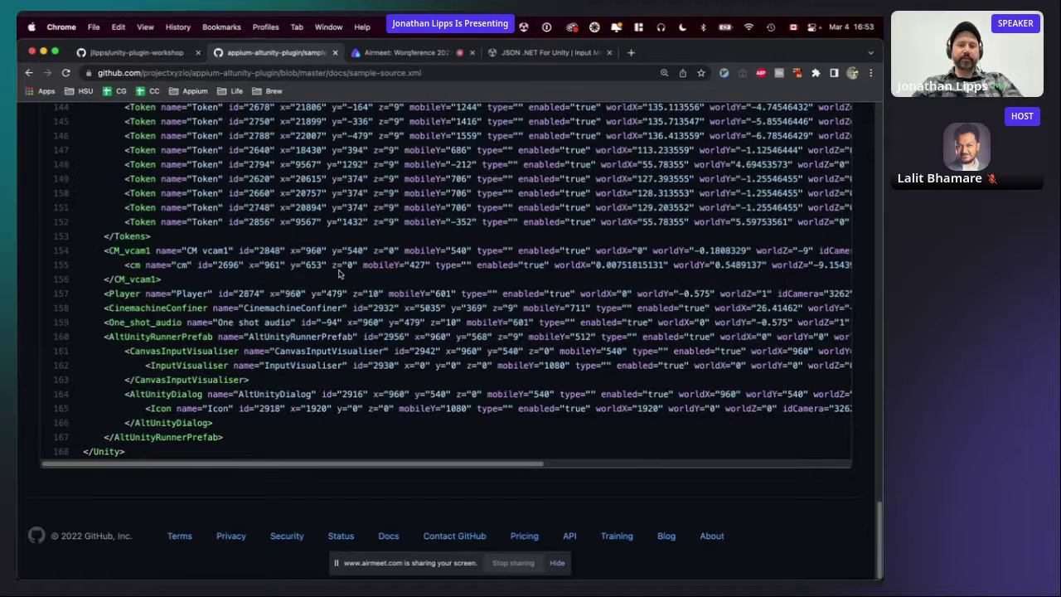
Return to the test in iTerm2 and review the player and enemy10 isDisplayed() expectations together with the player lookup.
key(super+Tab)
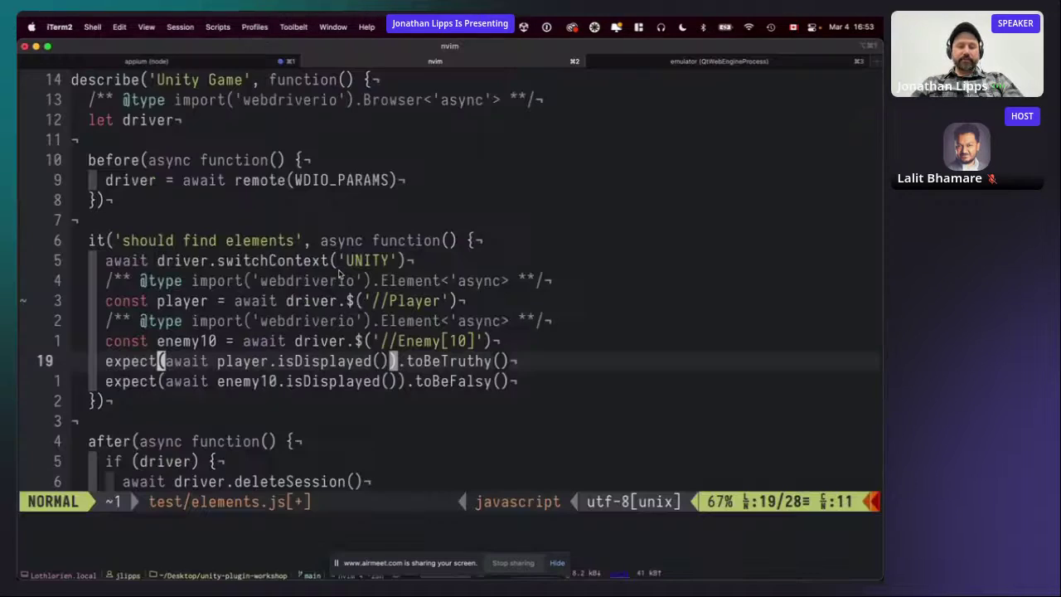
key(shift+v)
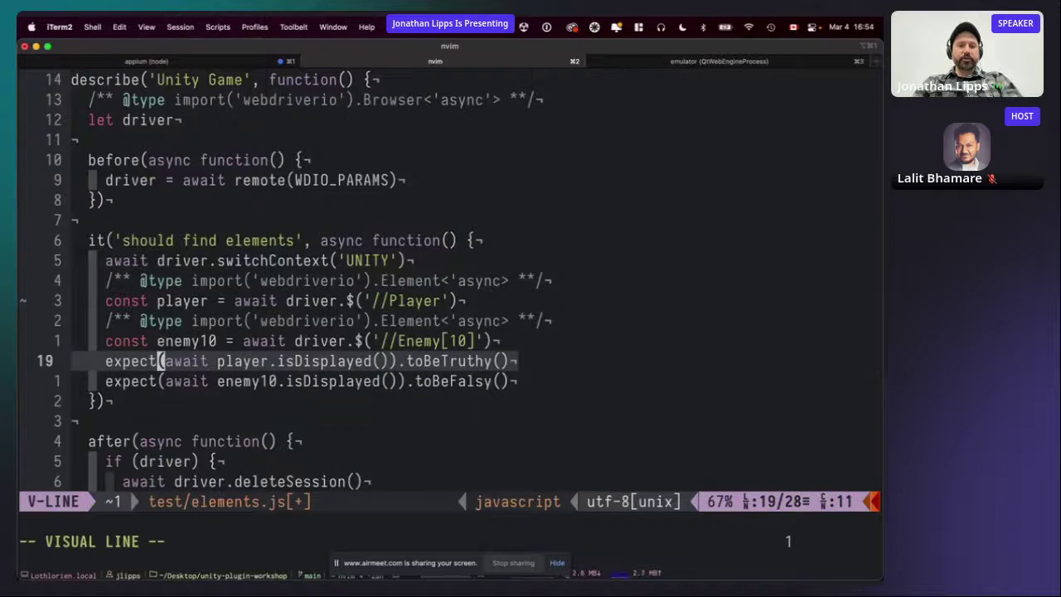
key(Escape)
key(j)
key(shift+v)
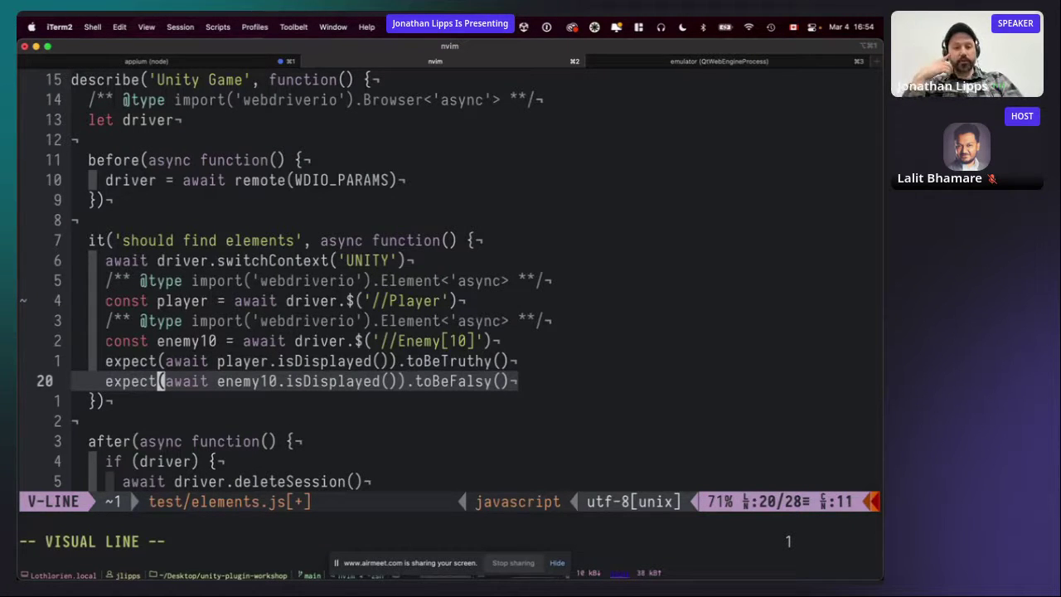
key(Escape)
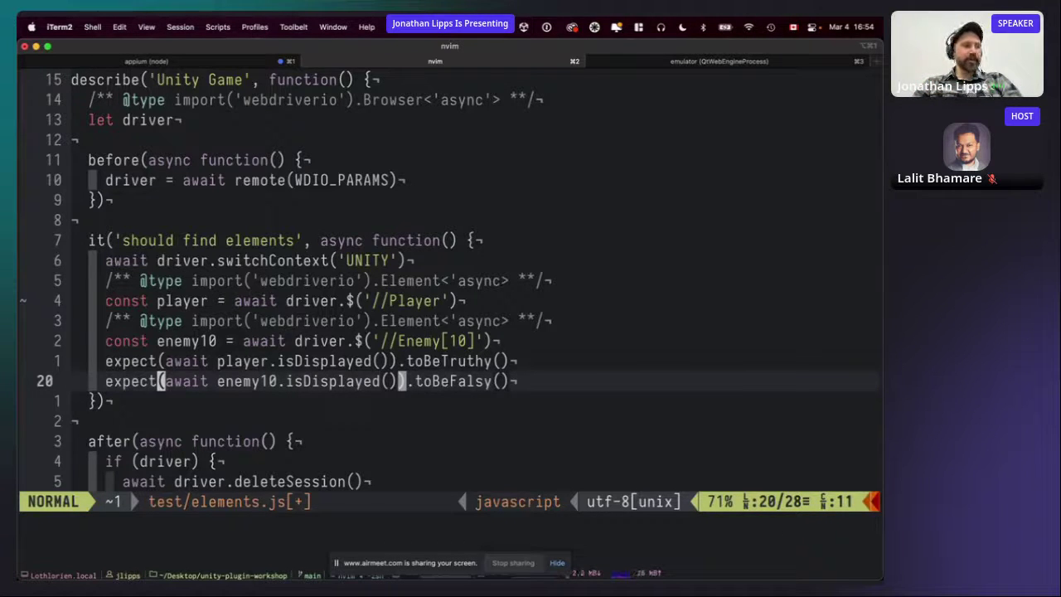
key(k)
key(k)
key(k)
key(k)
key(shift+v)
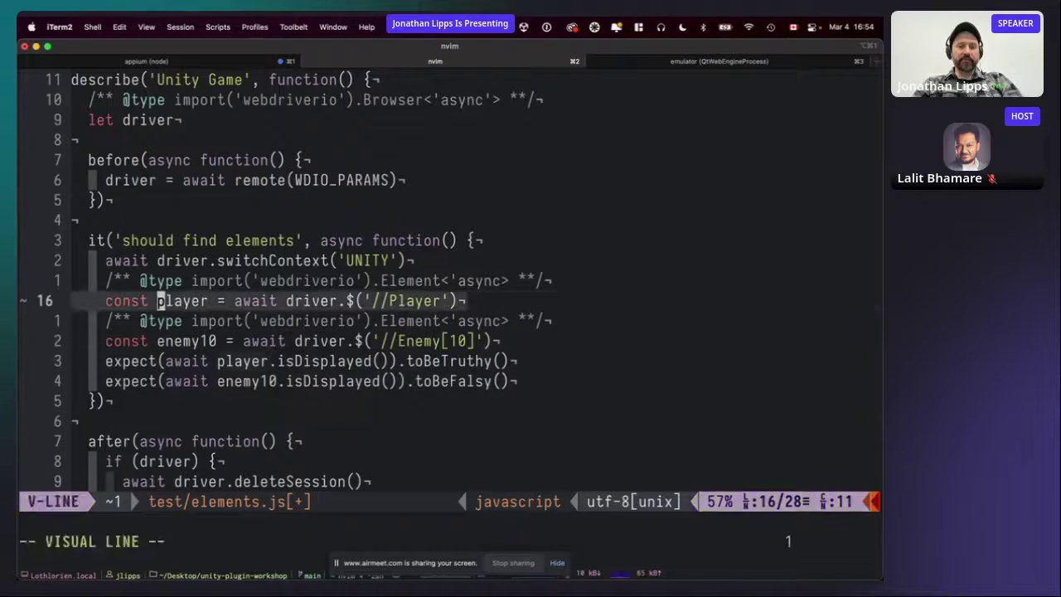
key(j)
key(Escape)
key(j)
key(j)
key(shift+v)
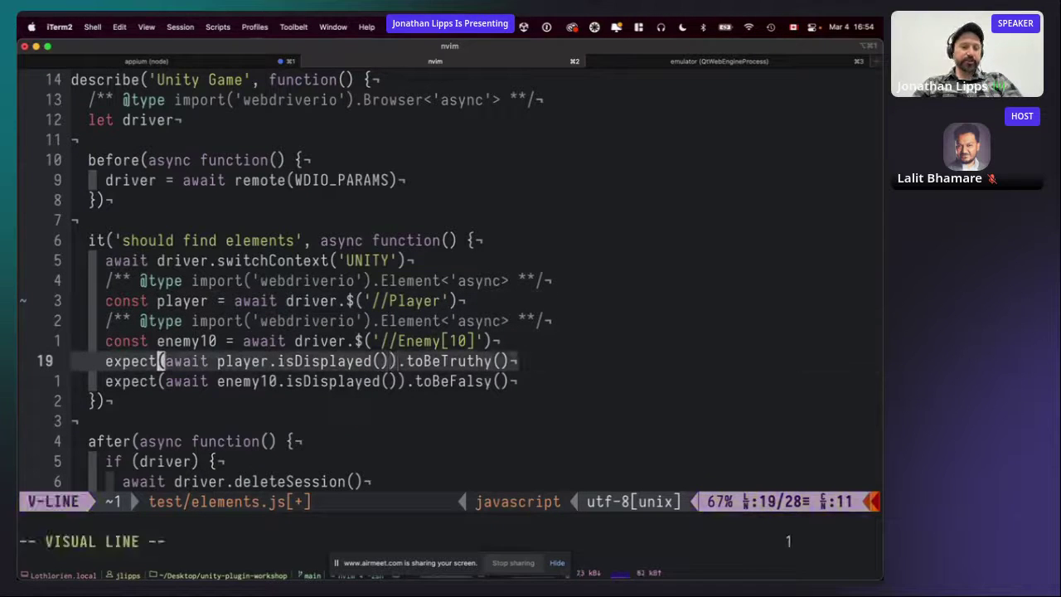
key(Escape)
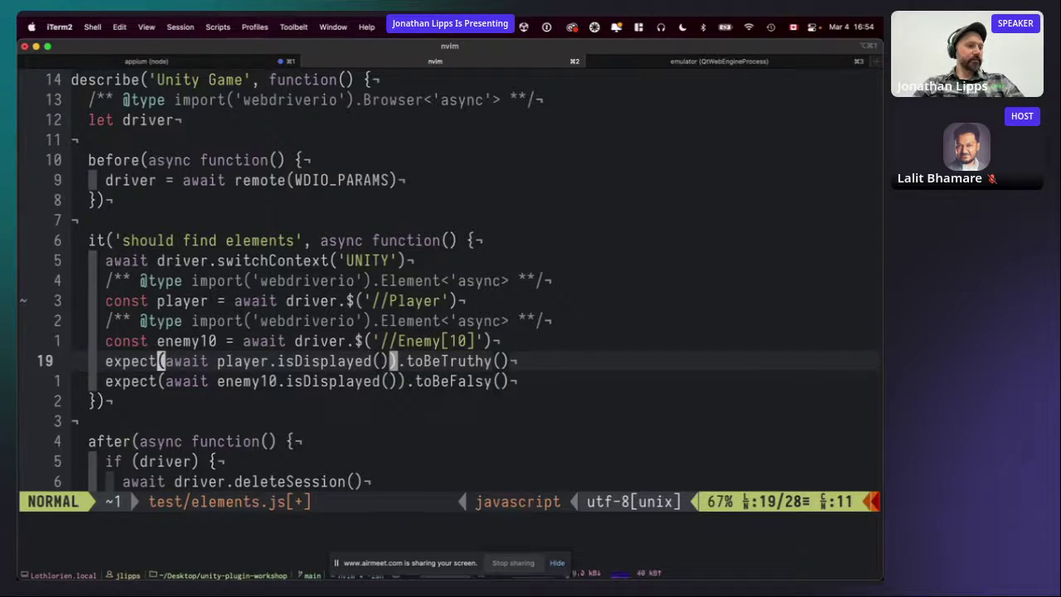
Suspend the editor and run the elements test in the shell with 'npx mocha ./test/elements.js'.
key(ctrl+z)
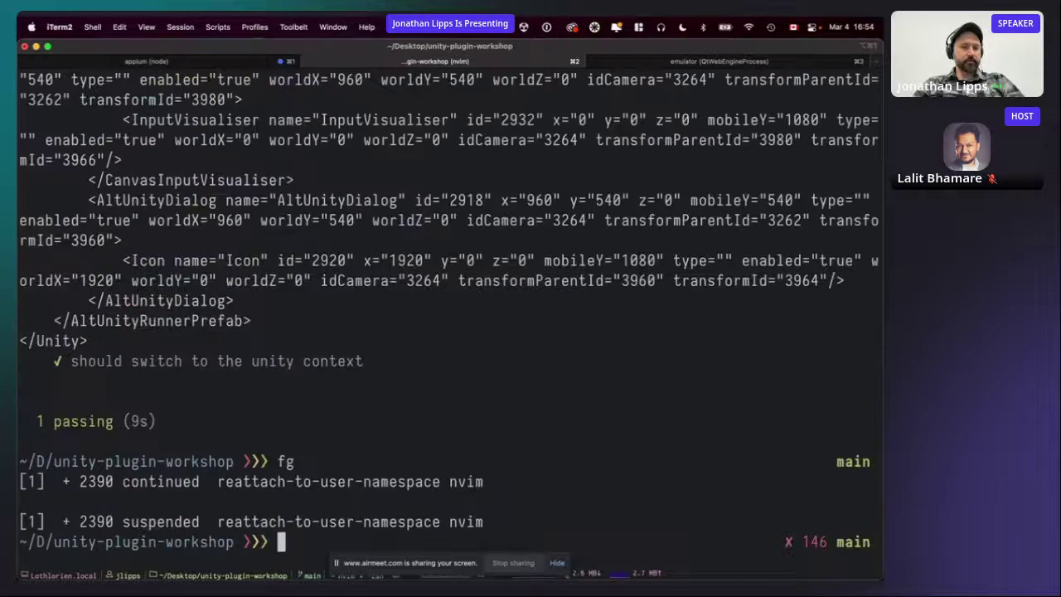
key(Up)
key(BackSpace)
key(BackSpace)
key(BackSpace)
key(BackSpace)
key(BackSpace)
key(BackSpace)
key(BackSpace)
key(BackSpace)
key(BackSpace)
key(BackSpace)
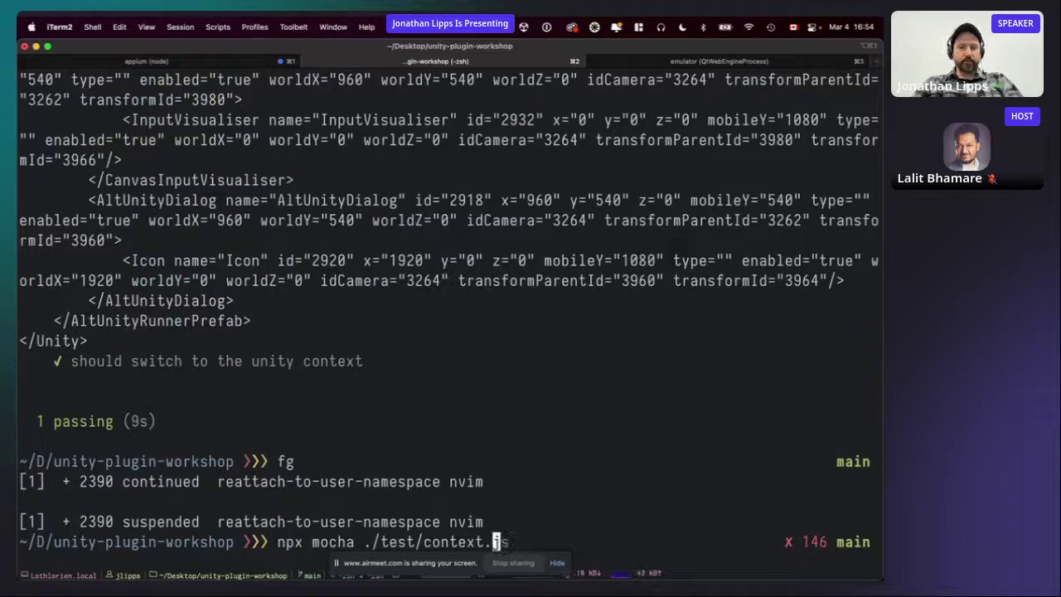
text(elements.js)
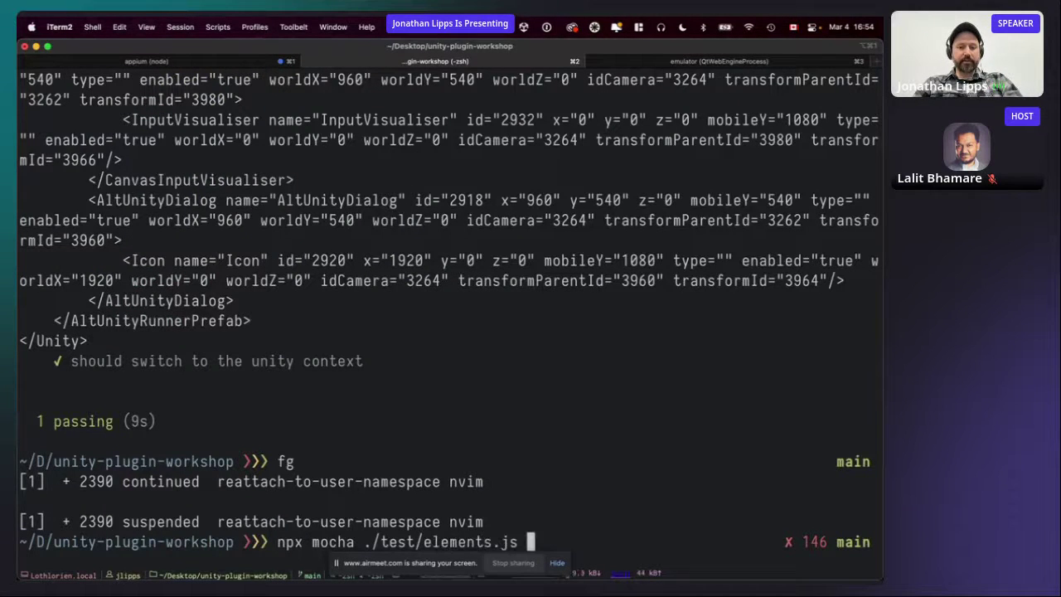
key(Return)
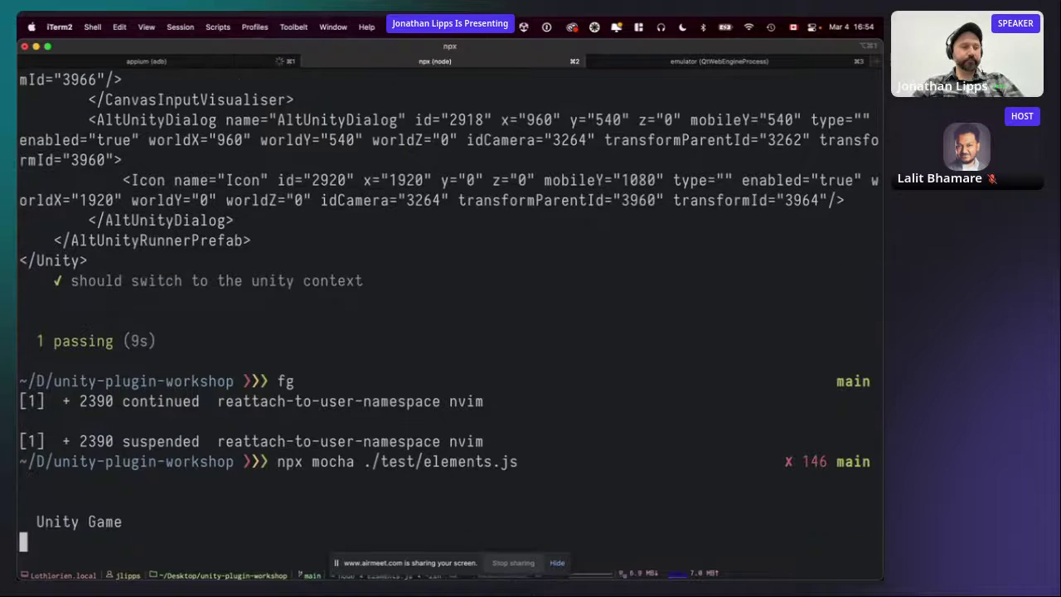
Check the test run in the Android Emulator, and resume the suspended nvim session in iTerm2 with 'fg'.
key(super+Tab)
key(super+Tab)
key(super+Tab)
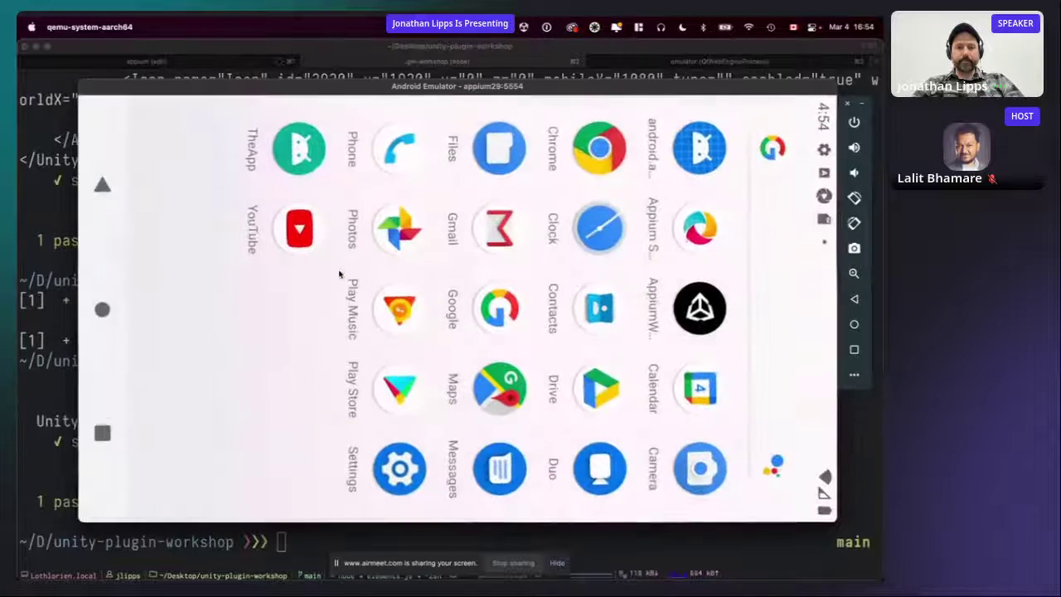
key(super+Tab)
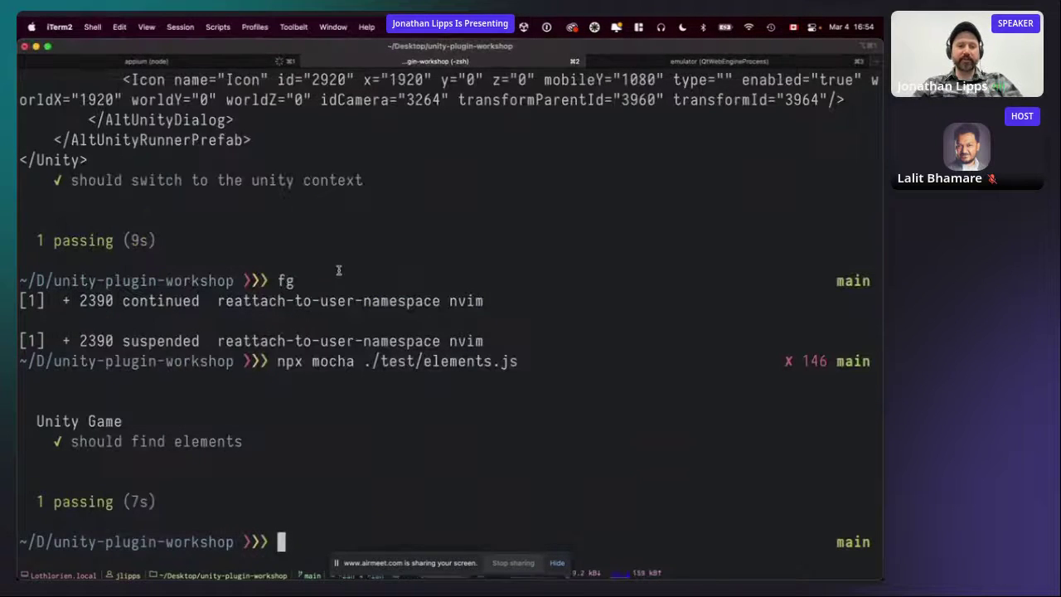
text(fg)
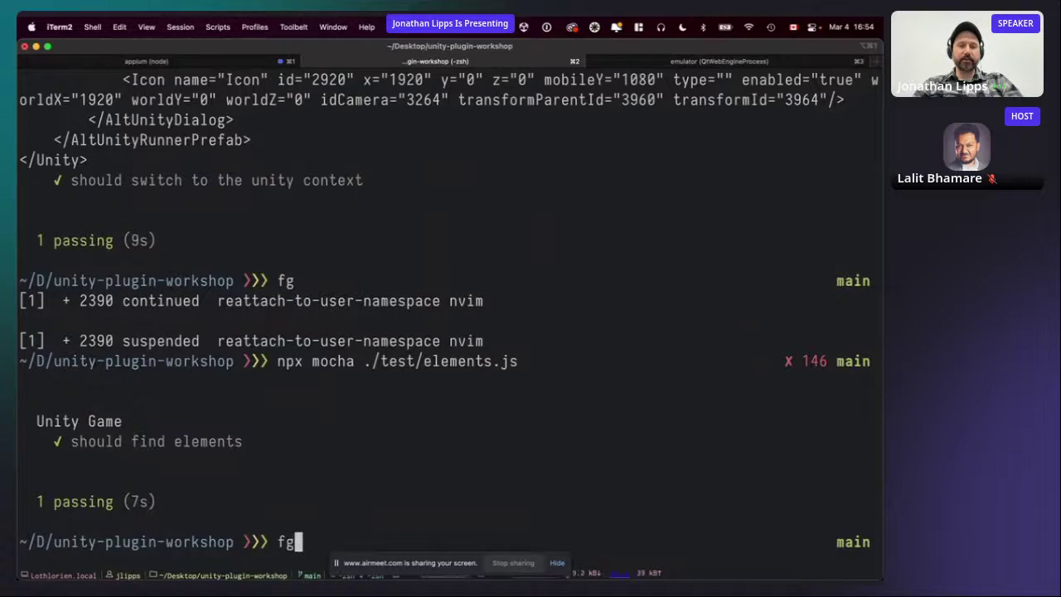
key(Return)
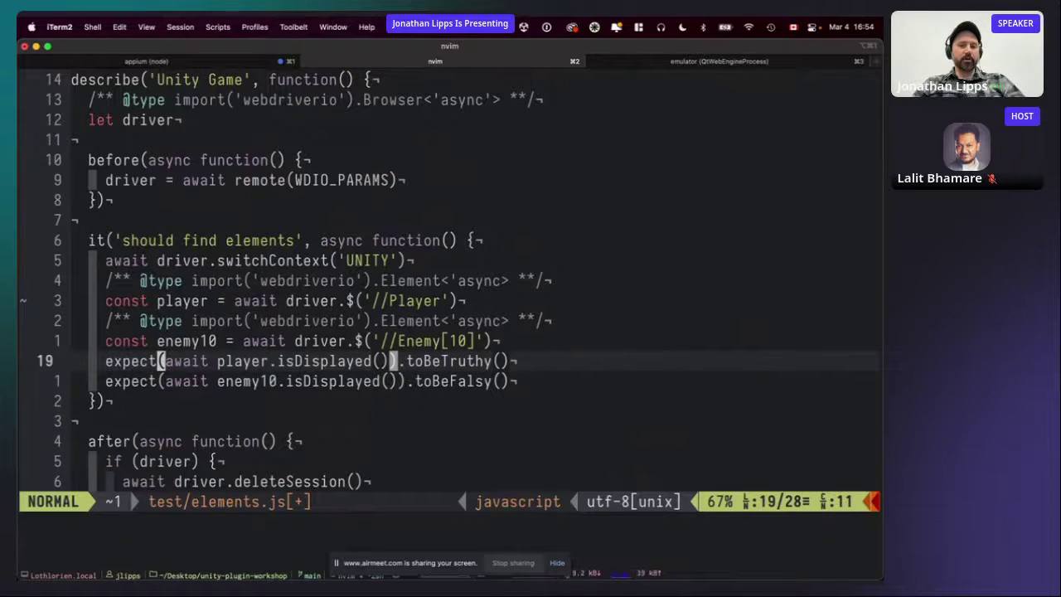
From the player lookup in the test, switch to Chrome, return to the plugin docs and review the Find Element(s) locator strategies table.
key(k)
key(k)
key(k)
key(k)
key(j)
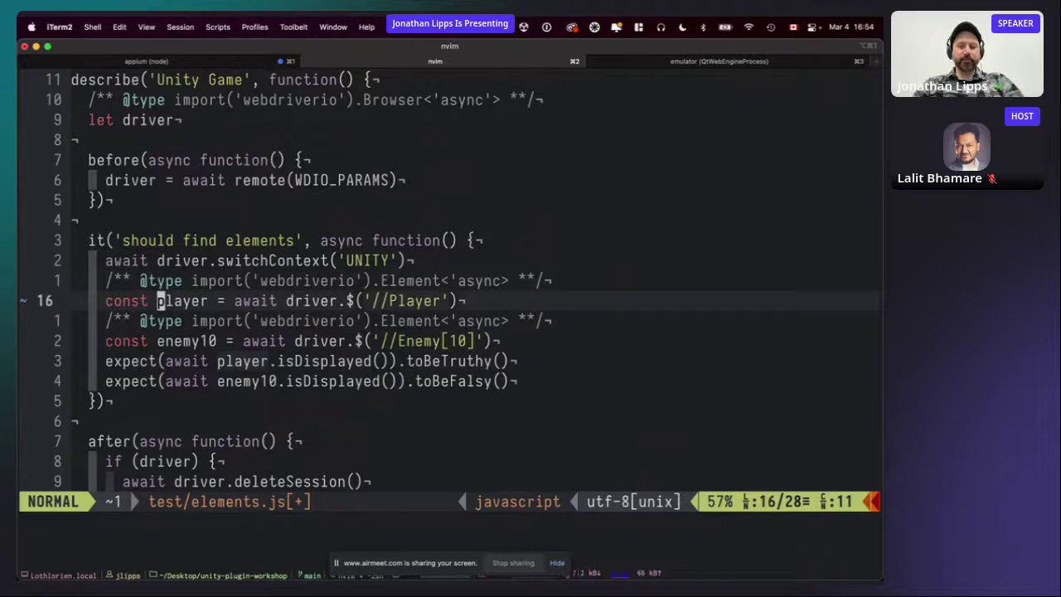
key(super+Tab)
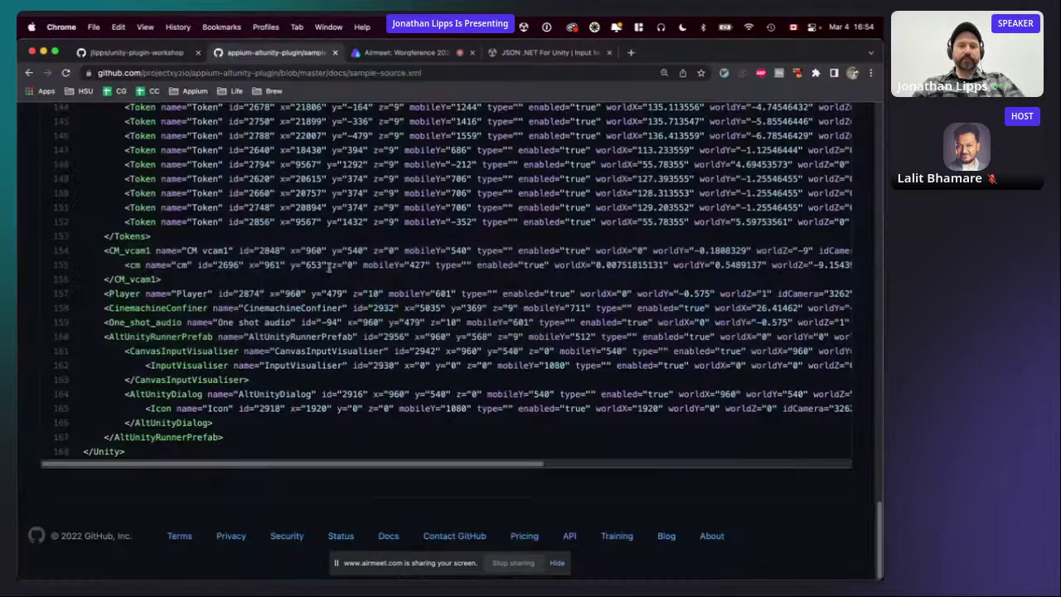
click(29, 72)
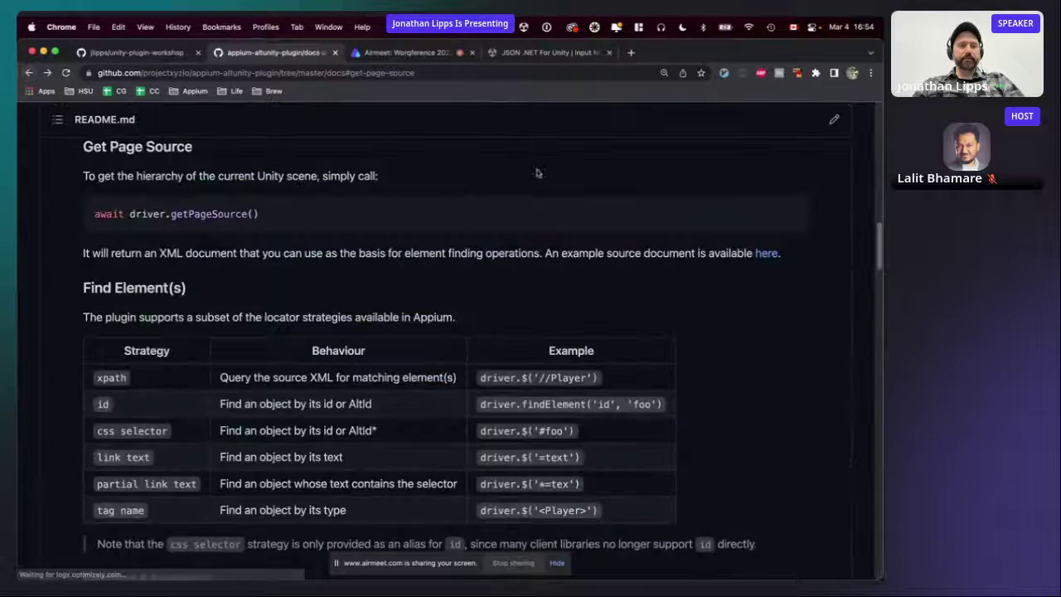
scroll(337, 310, down, 1)
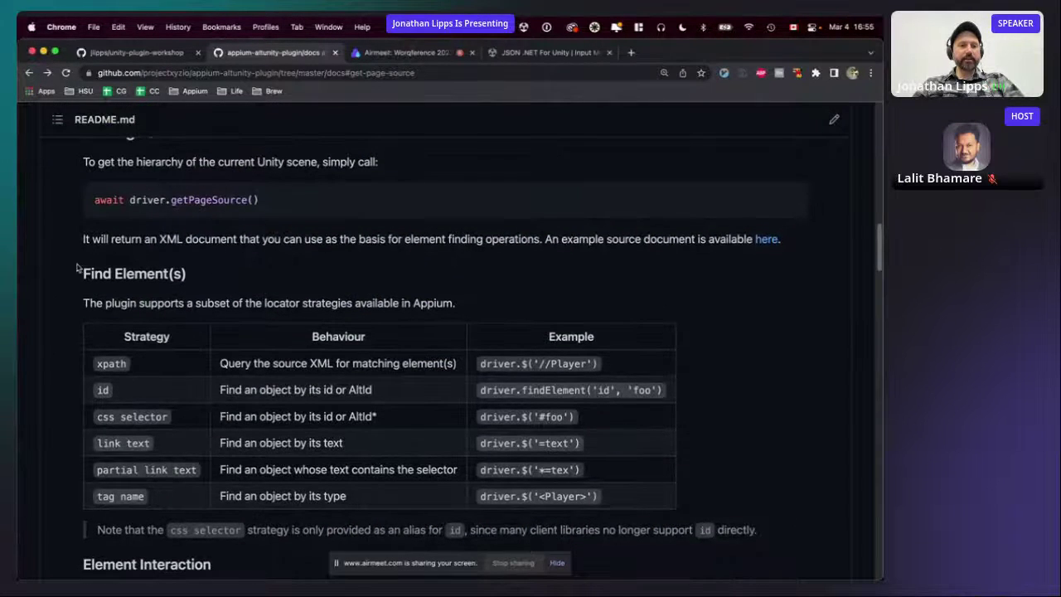
scroll(126, 287, down, 3)
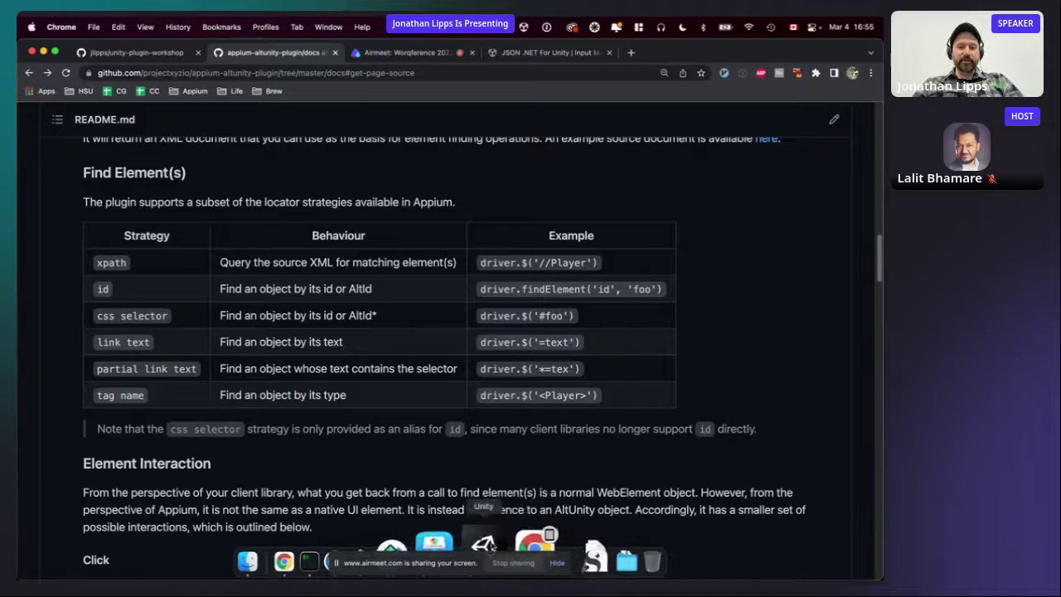
Switch to Unity, collapse the Enemies group and inspect the Alt ID in the Player object's Alt Unity Id component.
click(520, 560)
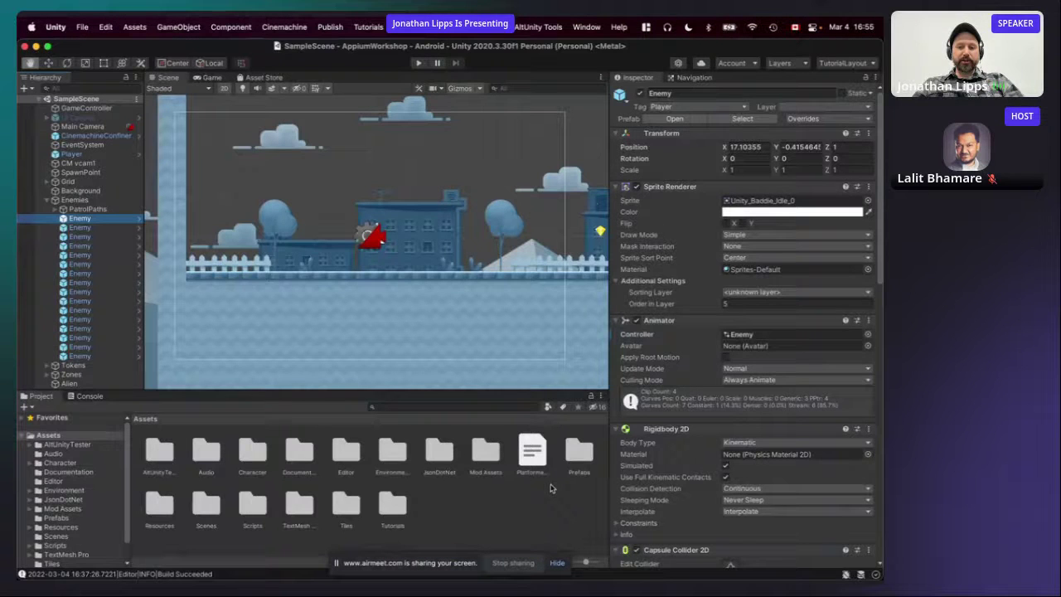
click(52, 201)
click(47, 200)
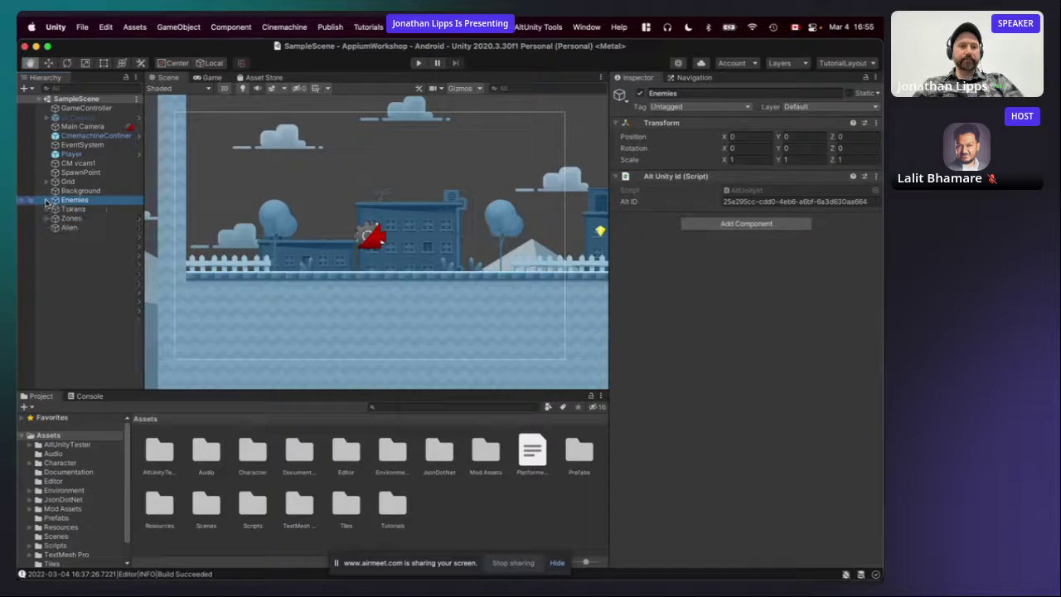
click(72, 154)
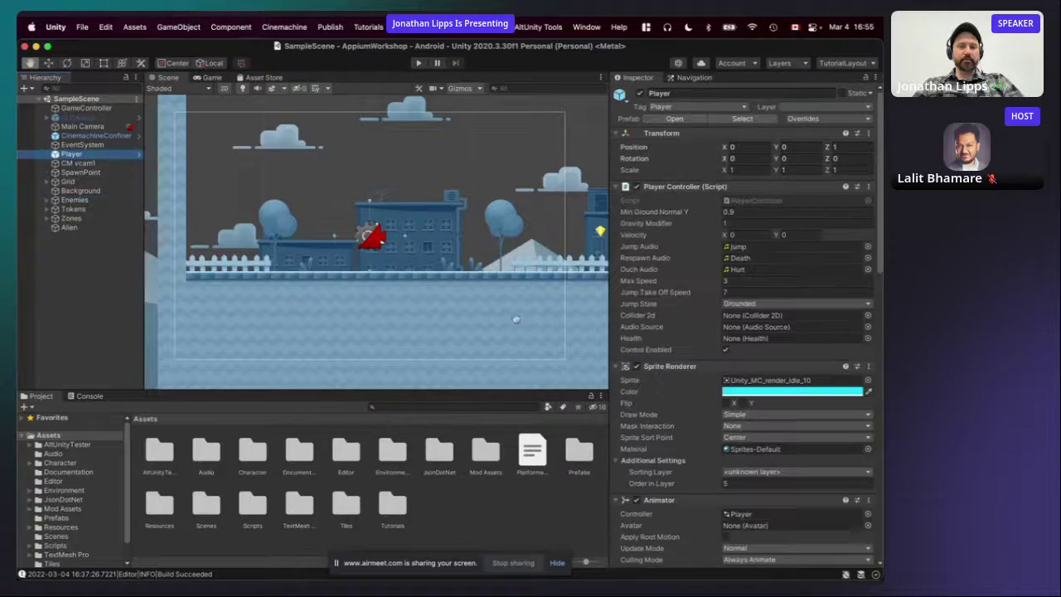
scroll(729, 468, down, 10)
click(786, 494)
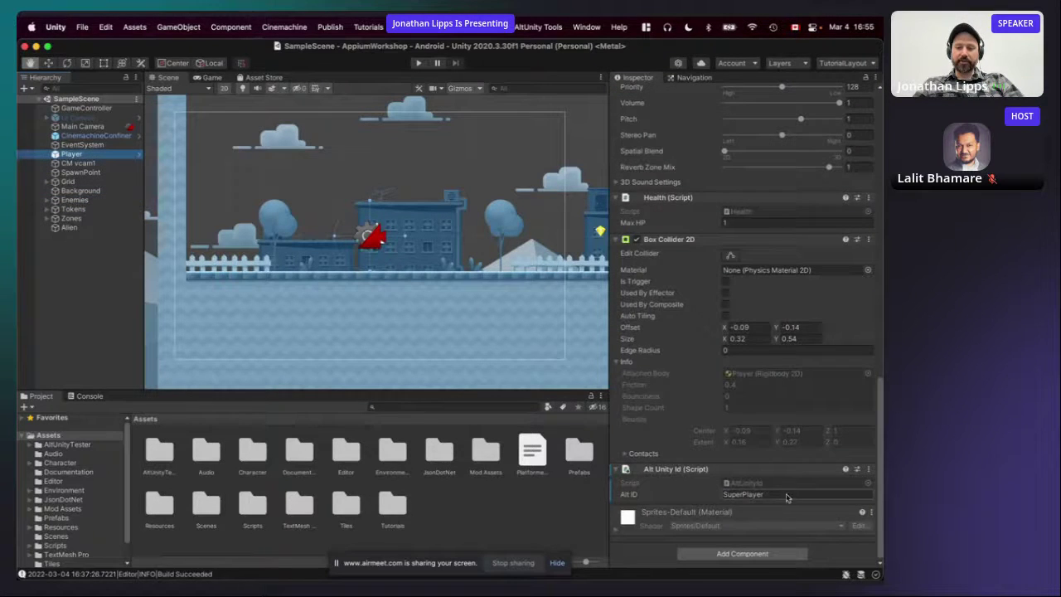
double_click(786, 494)
key(Return)
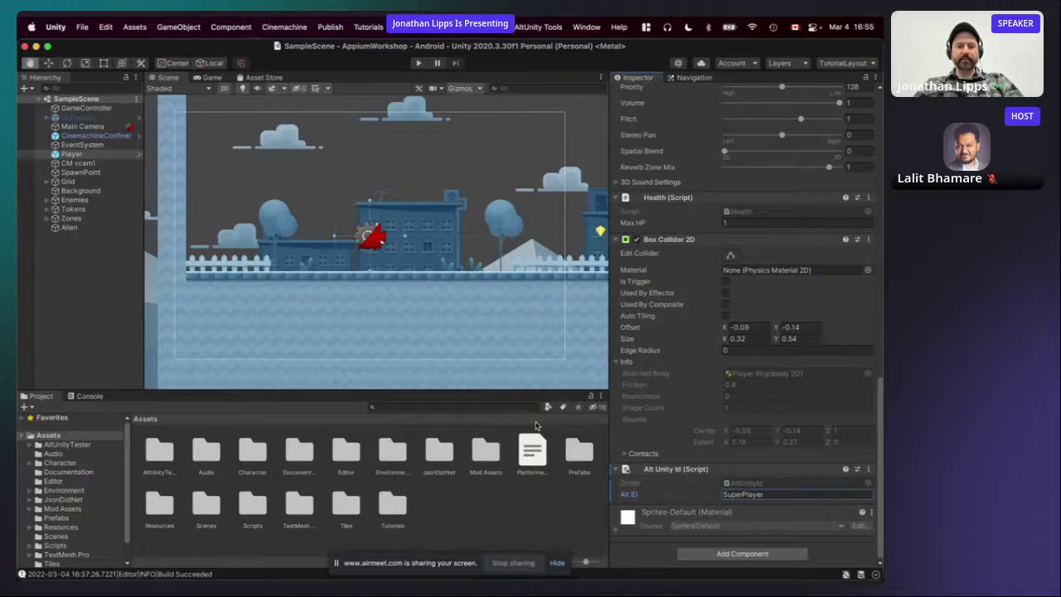
Return to iTerm2, replace the player lookup's XPath selector with '#Player' and save test/elements.js.
key(super+Tab)
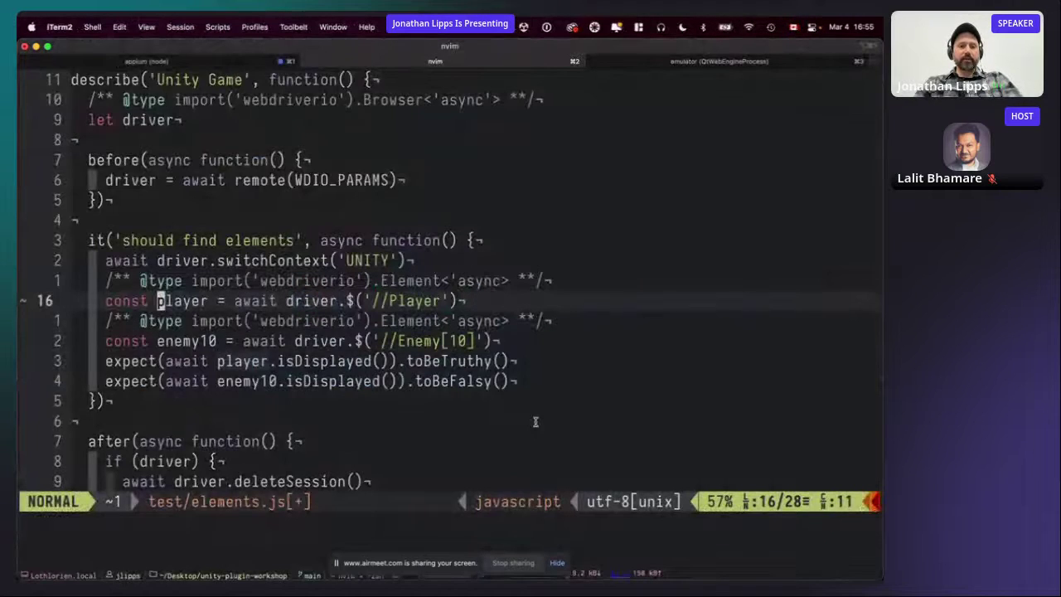
key(f)
key(parenleft)
key(percent)
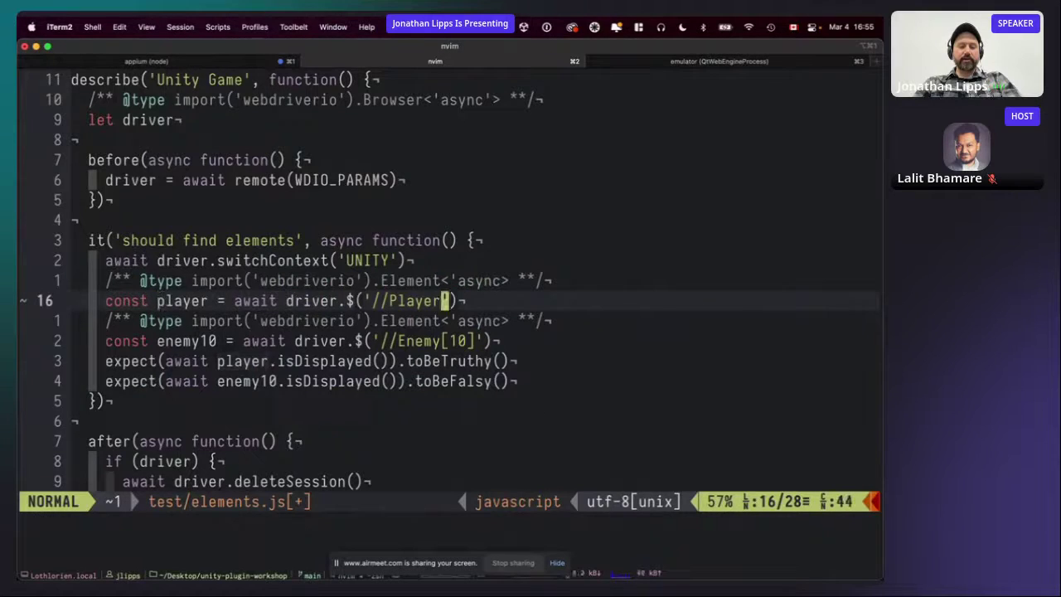
key(F)
key(P)
key(F)
key(period)
key(f)
key(P)
key(h)
key(h)
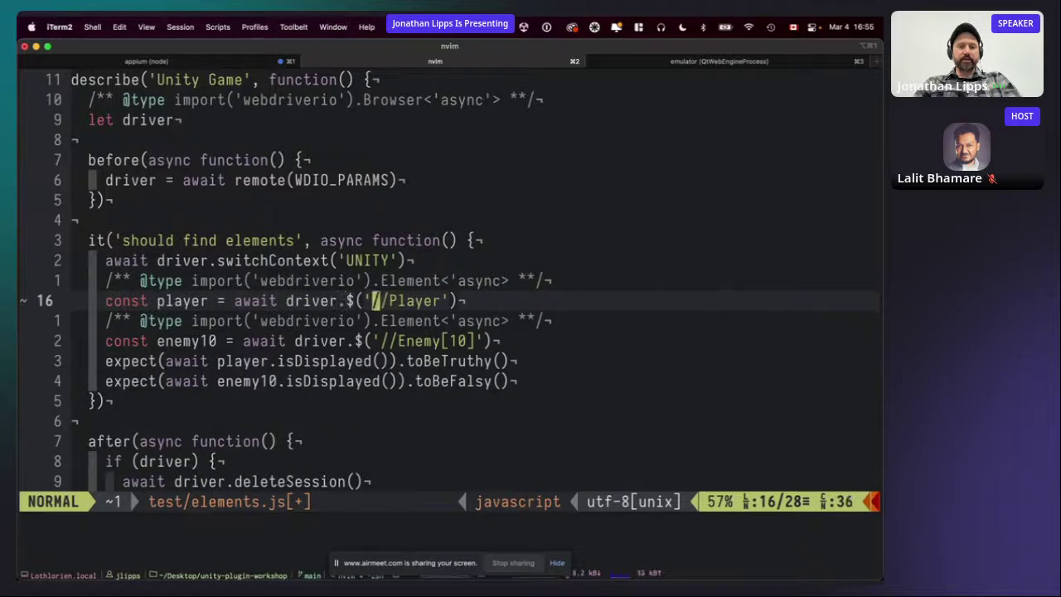
text(ctP#)
key(Escape)
key(j)
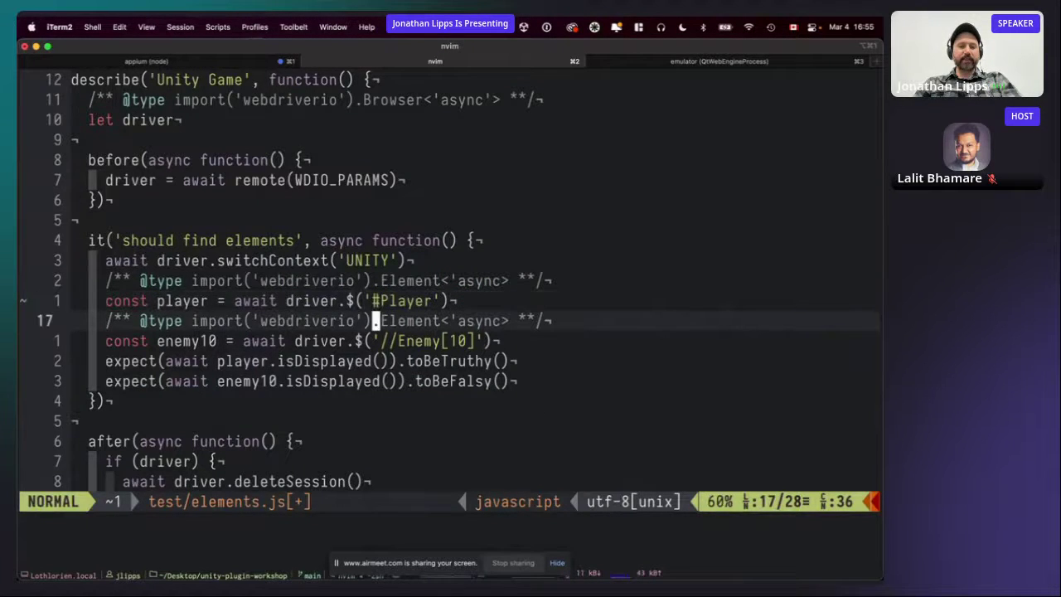
text(kj)
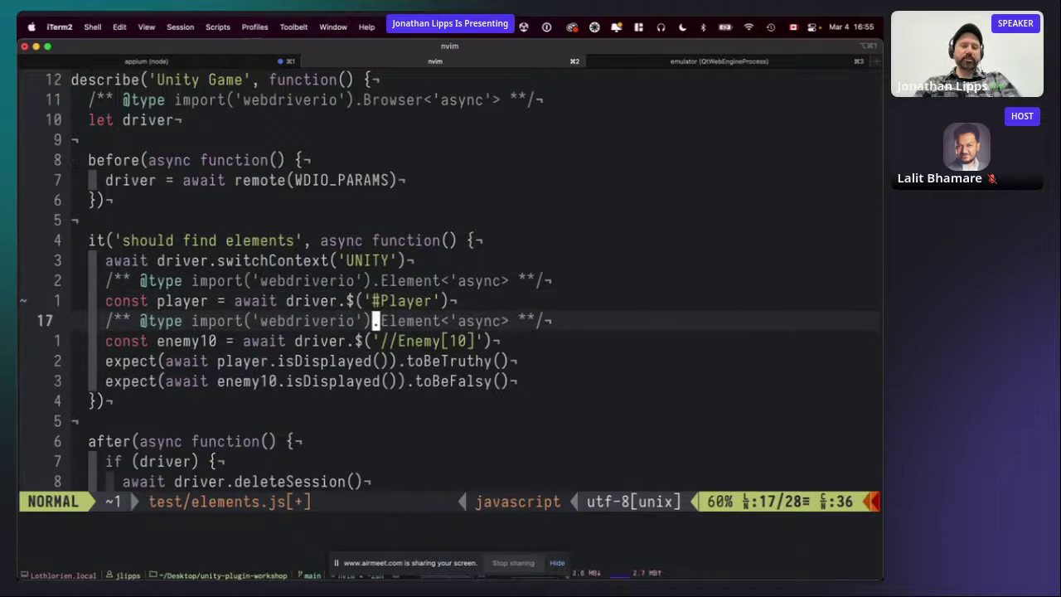
text(k:w)
key(Return)
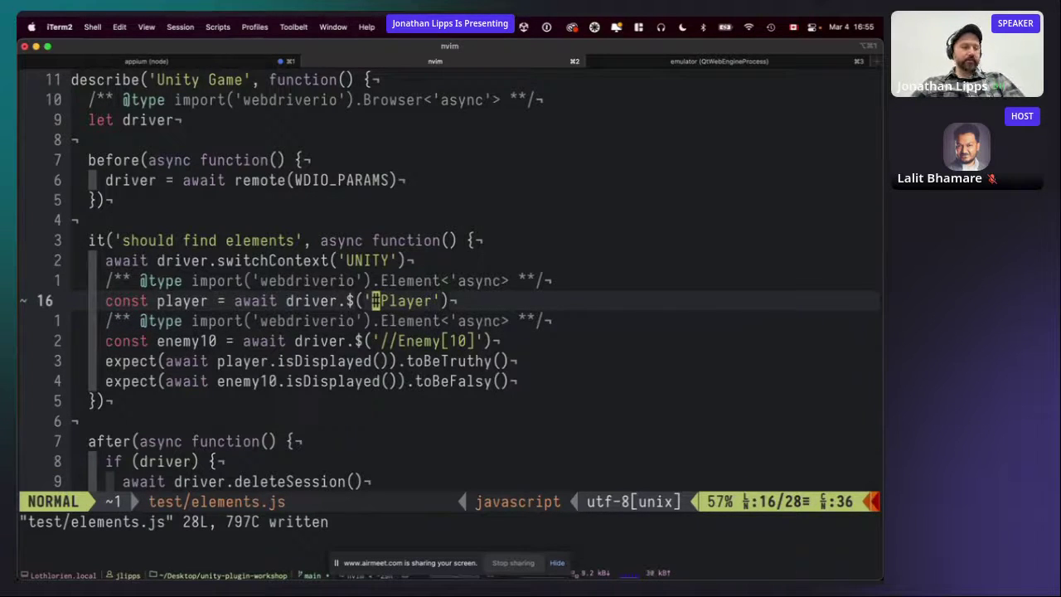
Change the player lookup's selector to '#SuperPlayer' and save test/elements.js.
key(ctrl+z)
text(fg)
key(Return)
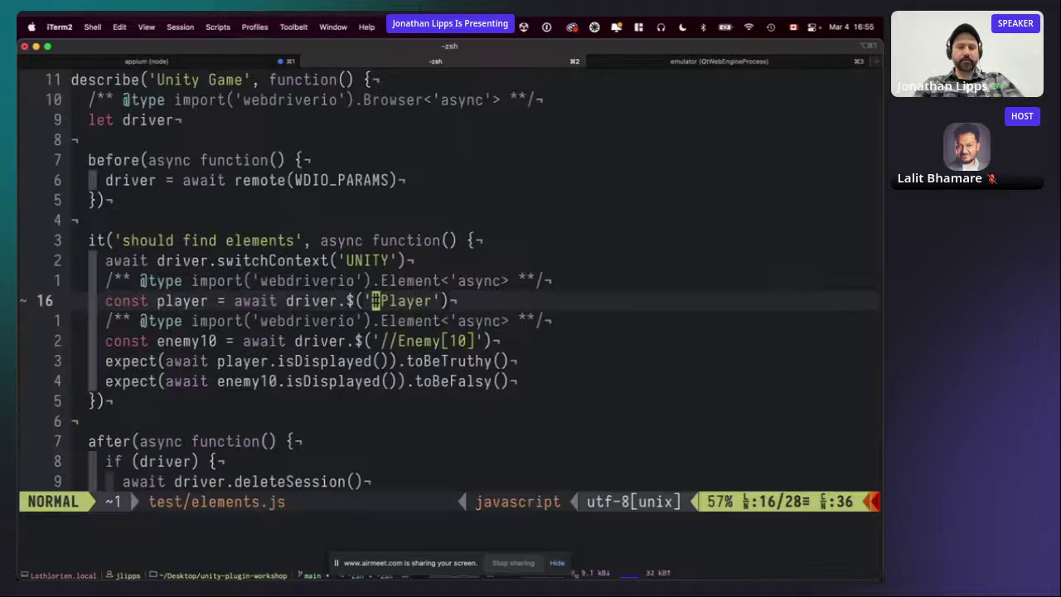
text(aSuper)
key(Escape)
text(:w)
key(Return)
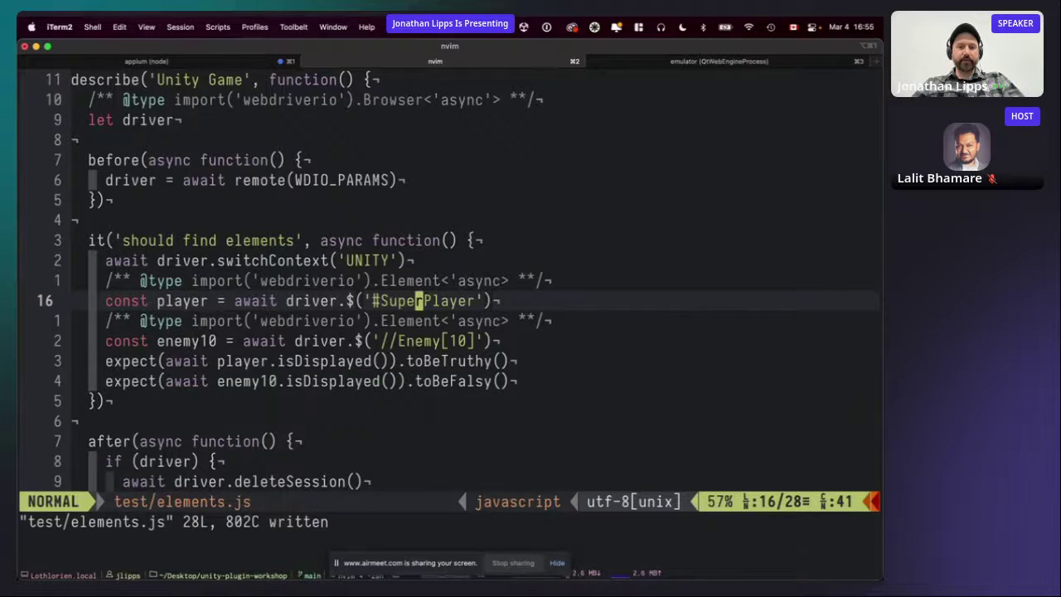
Suspend the editor, rerun the elements test with 'npx mocha ./test/elements.js' and watch it in the Android Emulator.
key(ctrl+z)
key(Up)
key(Up)
key(Return)
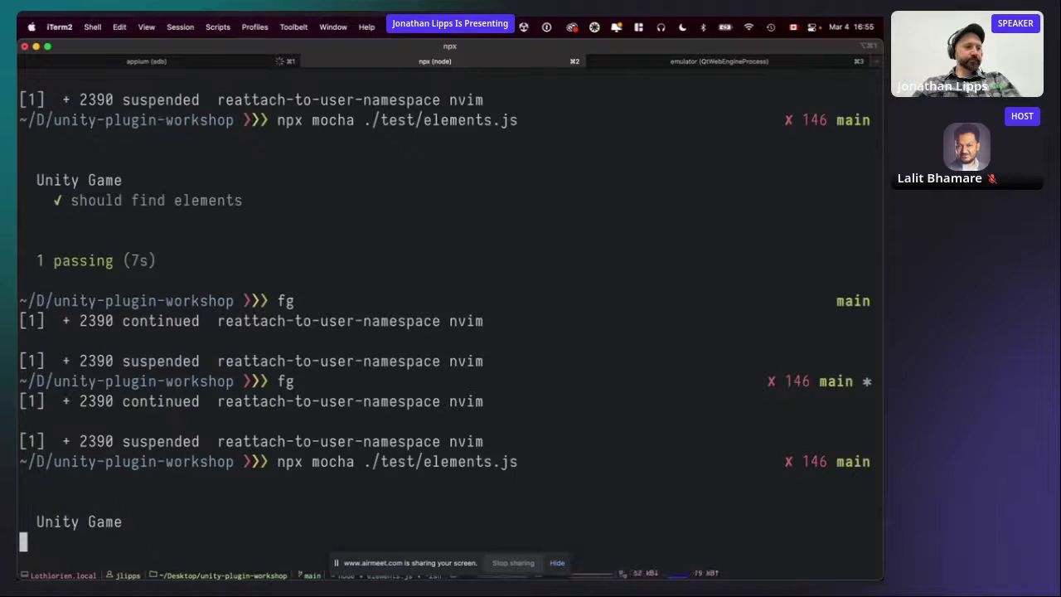
key(super+Tab)
key(super+Tab)
key(super+Tab)
key(super+Tab)
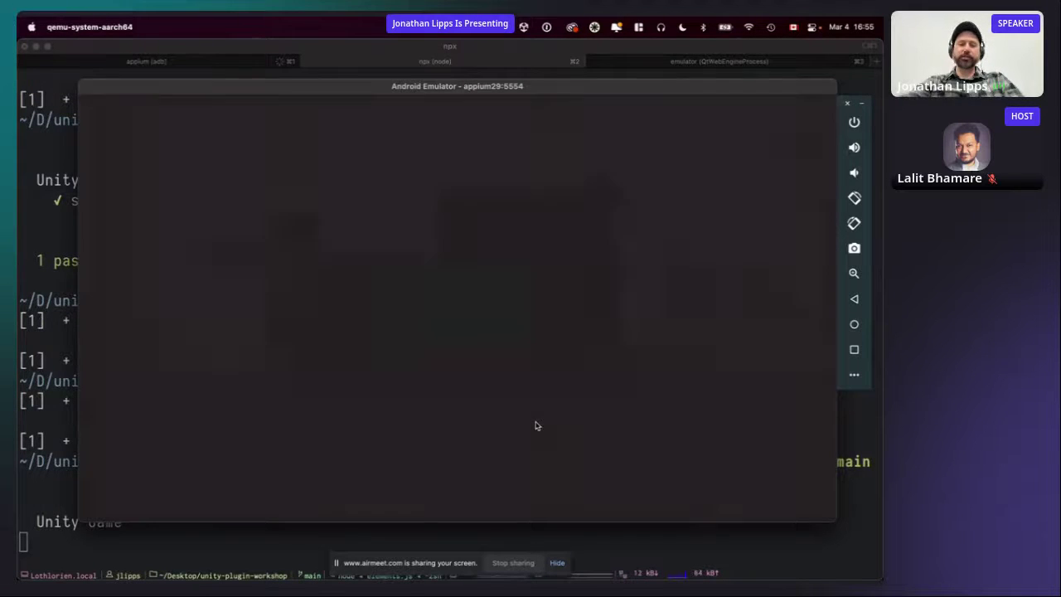
Return to iTerm2, resume the suspended nvim session with 'fg' and go to the enemy10 isDisplayed() expectation.
key(super+Tab)
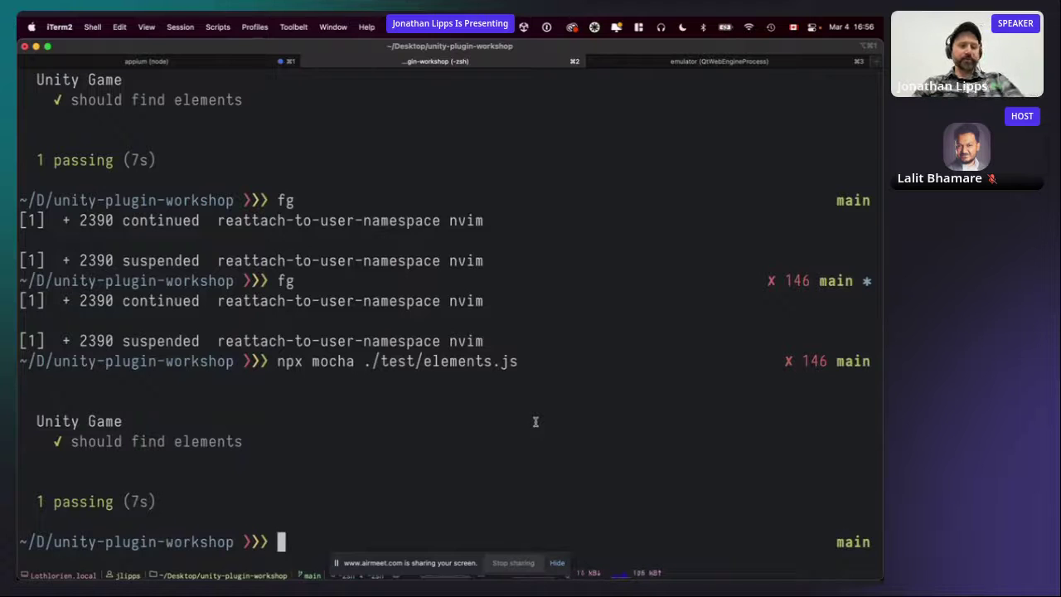
text(fg)
key(Return)
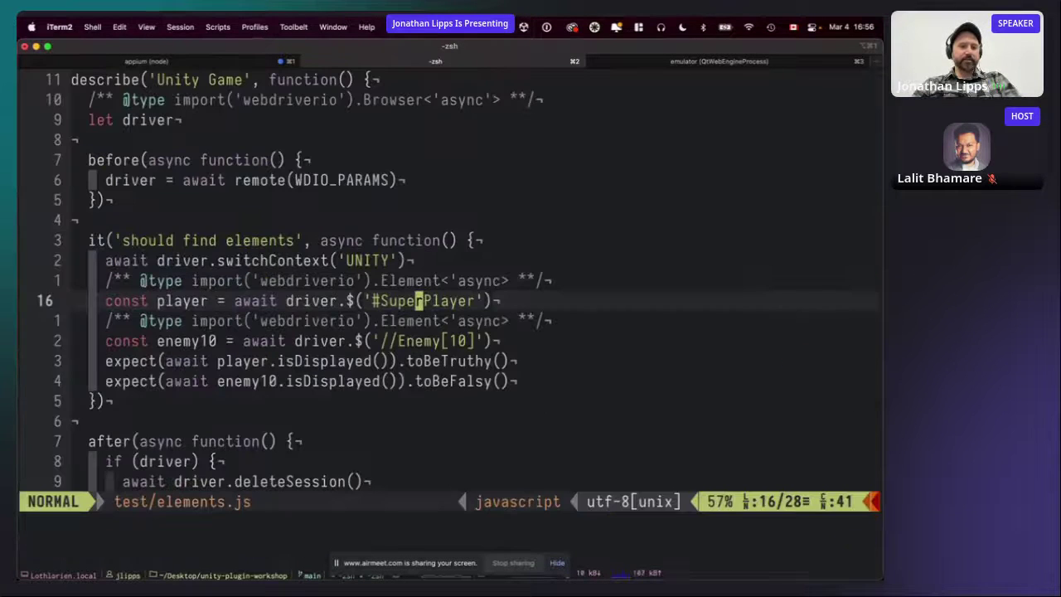
key(j)
key(j)
key(j)
key(j)
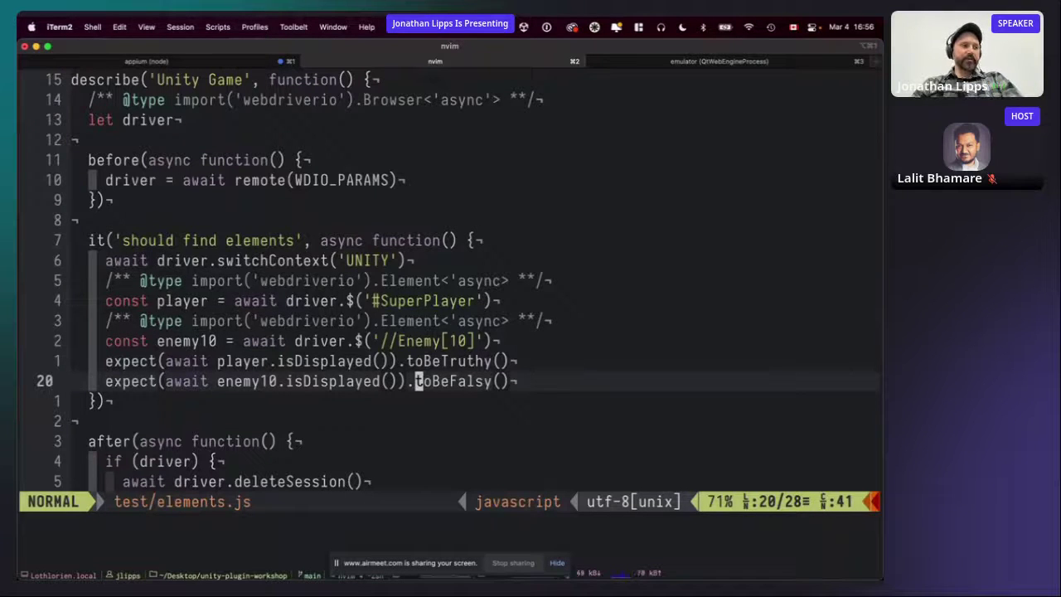
Switch to Chrome and review the Element Interaction commands, including Get Text, in the plugin documentation's table of contents.
key(super+Tab)
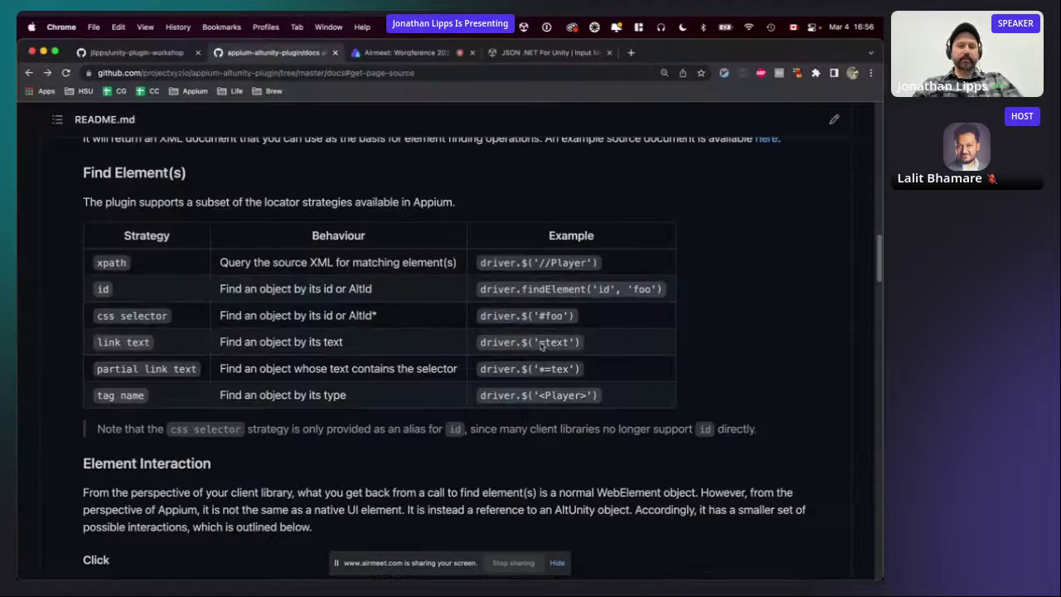
scroll(83, 190, up, 10)
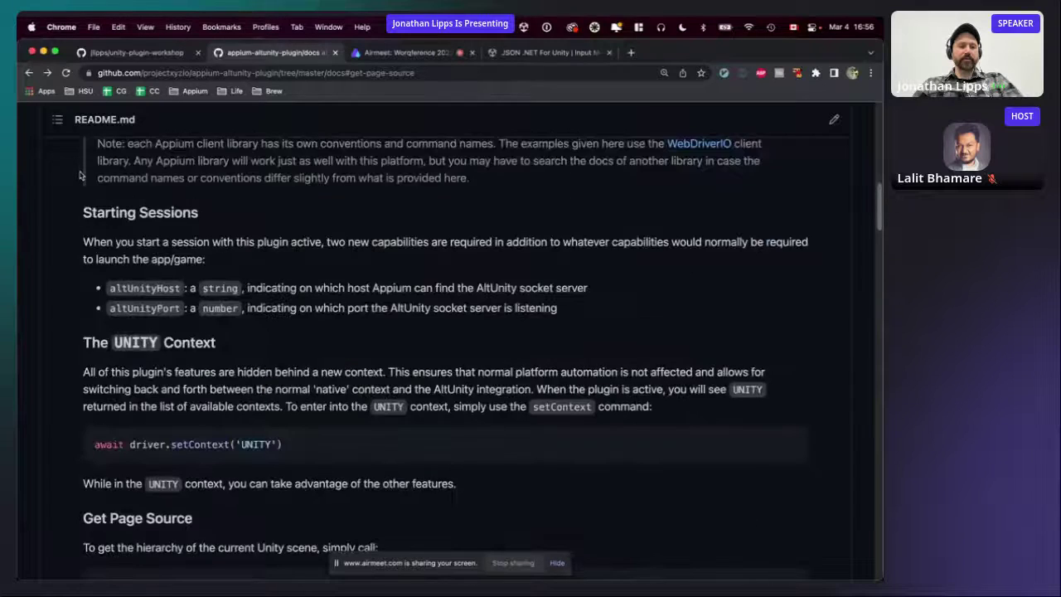
scroll(83, 195, up, 10)
scroll(87, 238, down, 8)
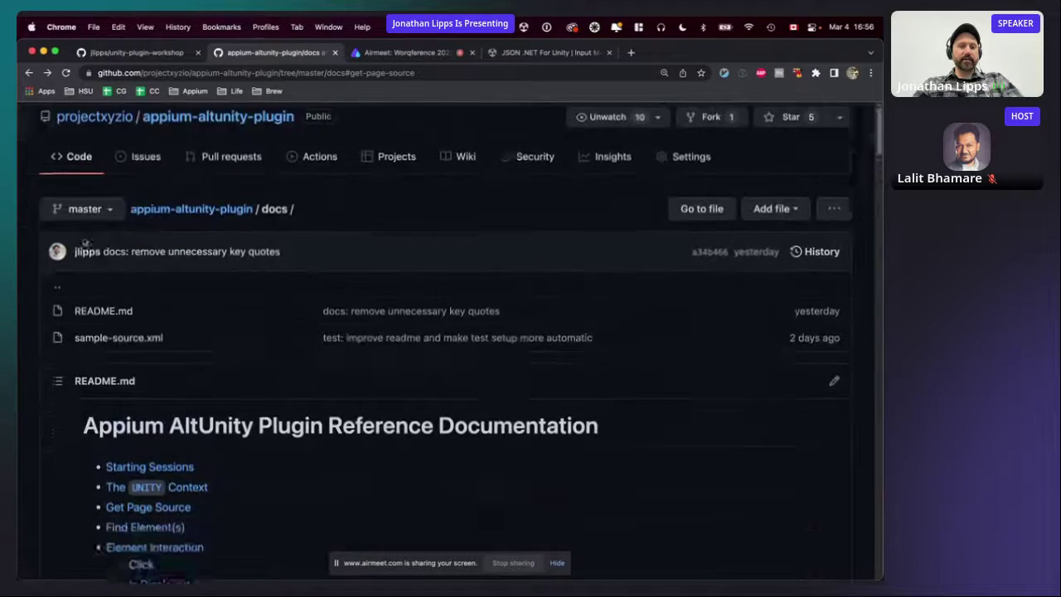
scroll(165, 204, up, 1)
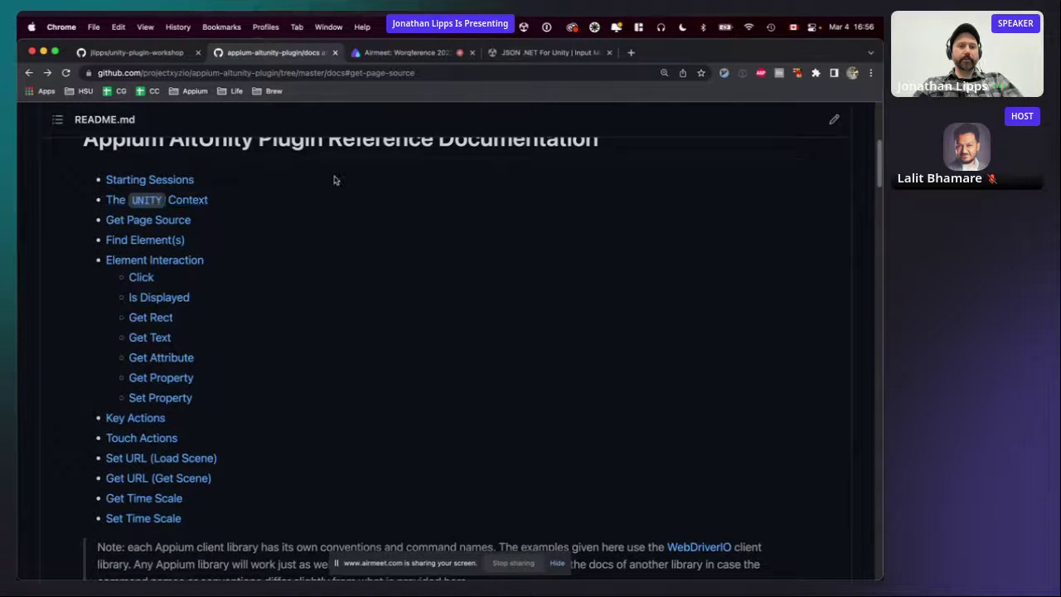
scroll(331, 178, up, 1)
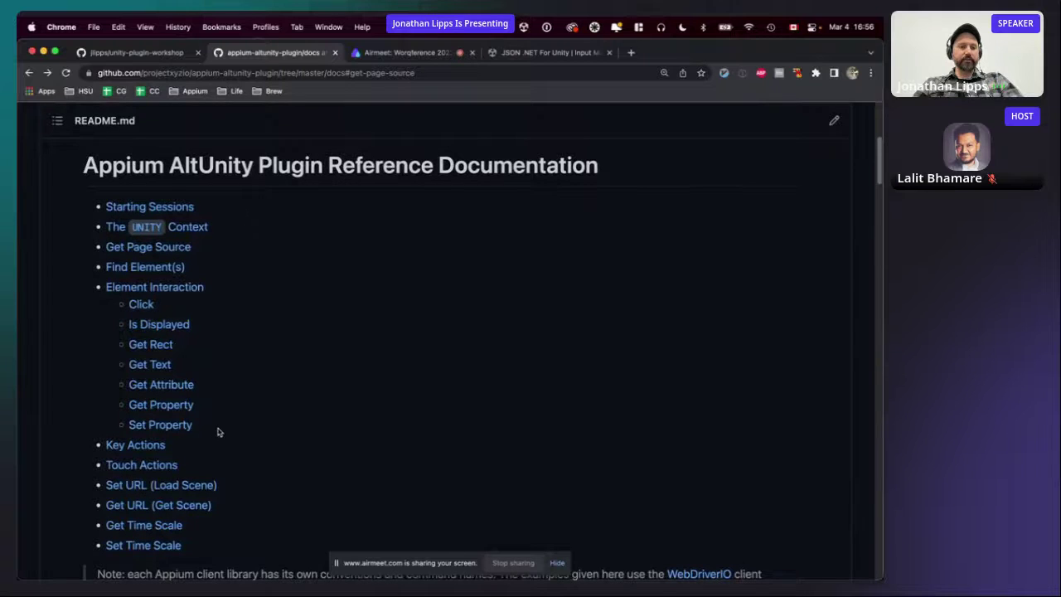
drag(218, 429, 78, 306)
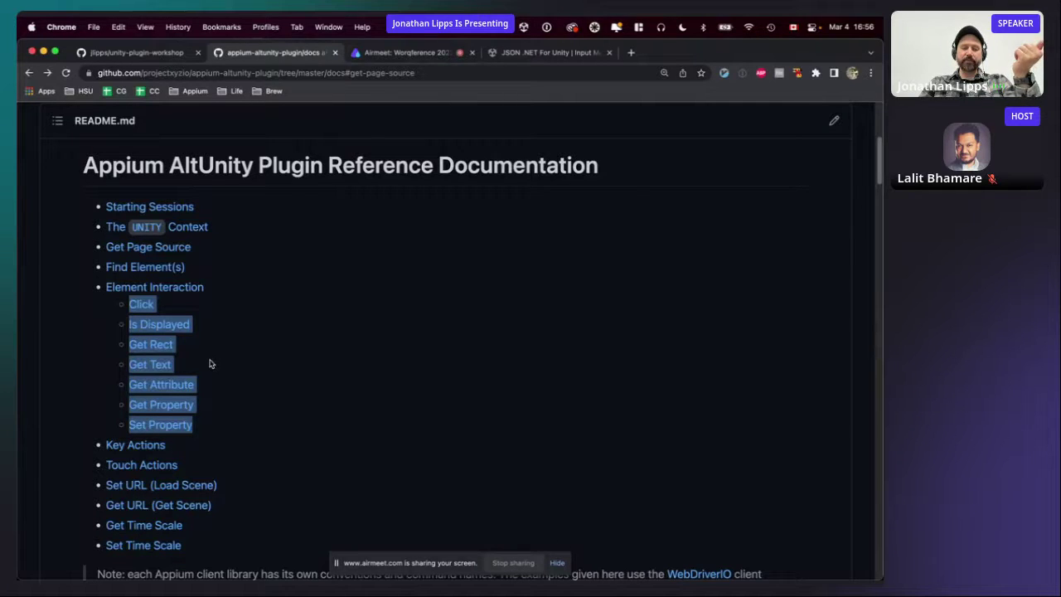
drag(208, 362, 100, 363)
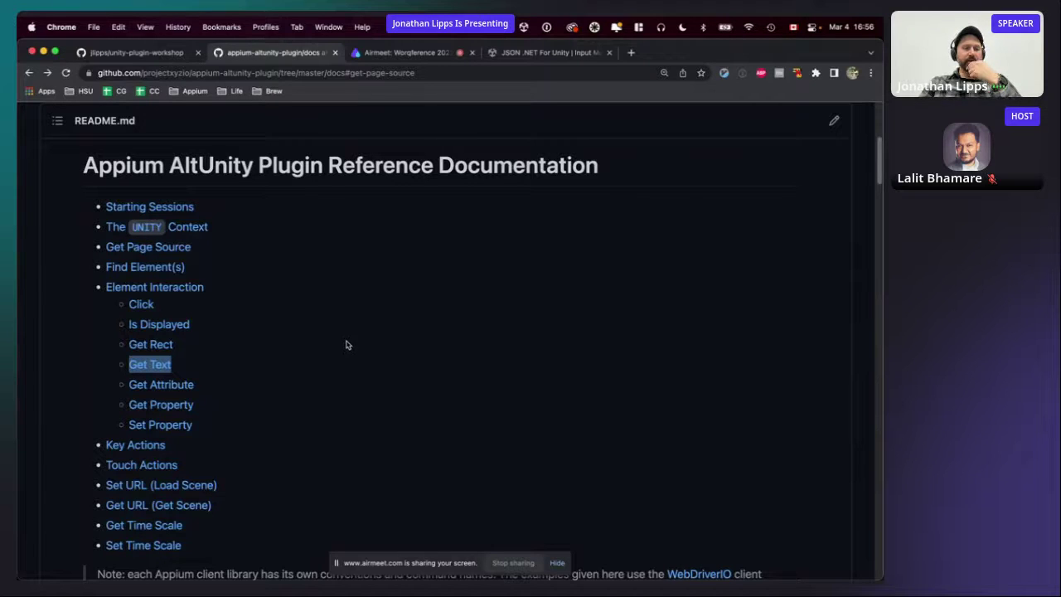
click(339, 355)
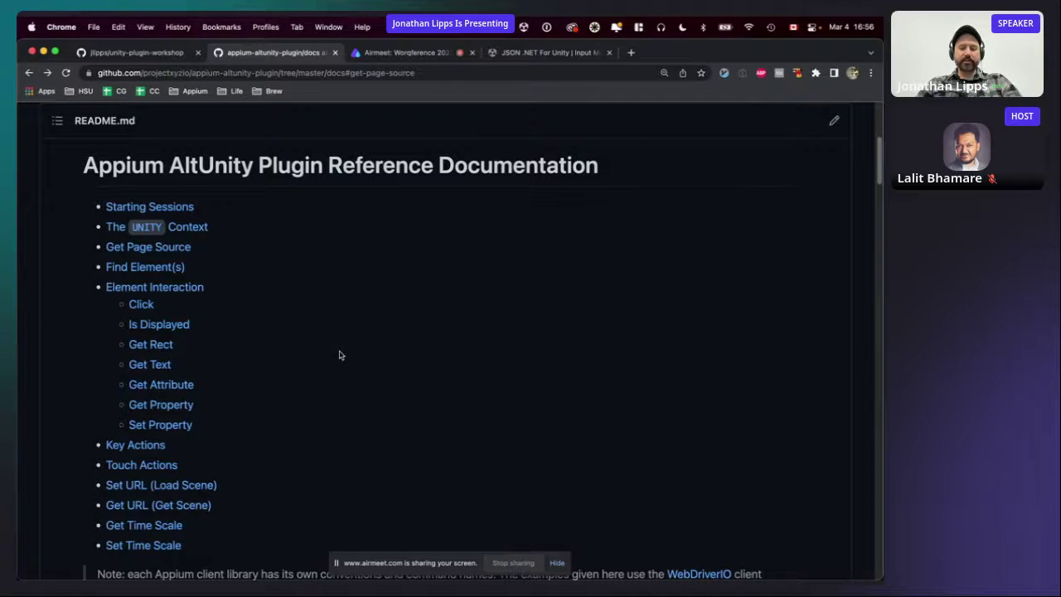
Return to iTerm2 and review the enemy10 lookup and the isDisplayed() expectations in test/elements.js.
key(super+Tab)
key(super+Tab)
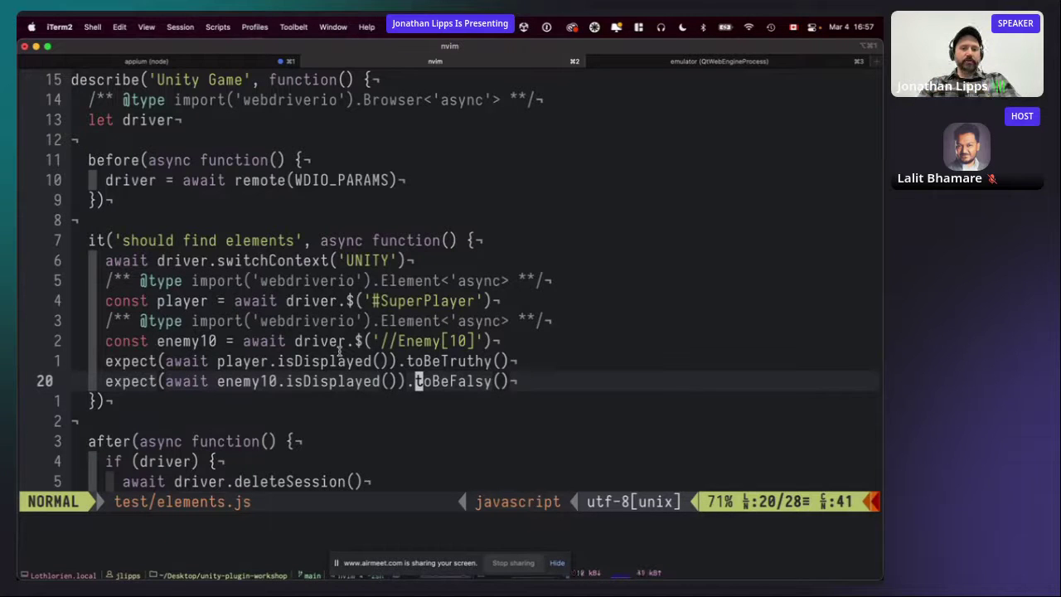
key(j)
key(k)
key(k)
key(k)
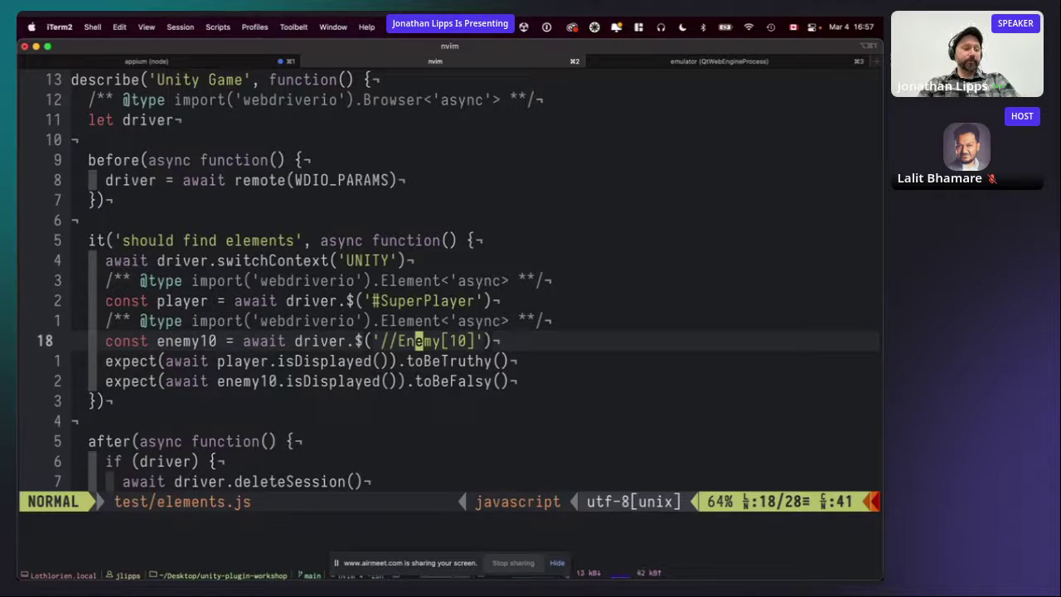
key(j)
key(k)
key(k)
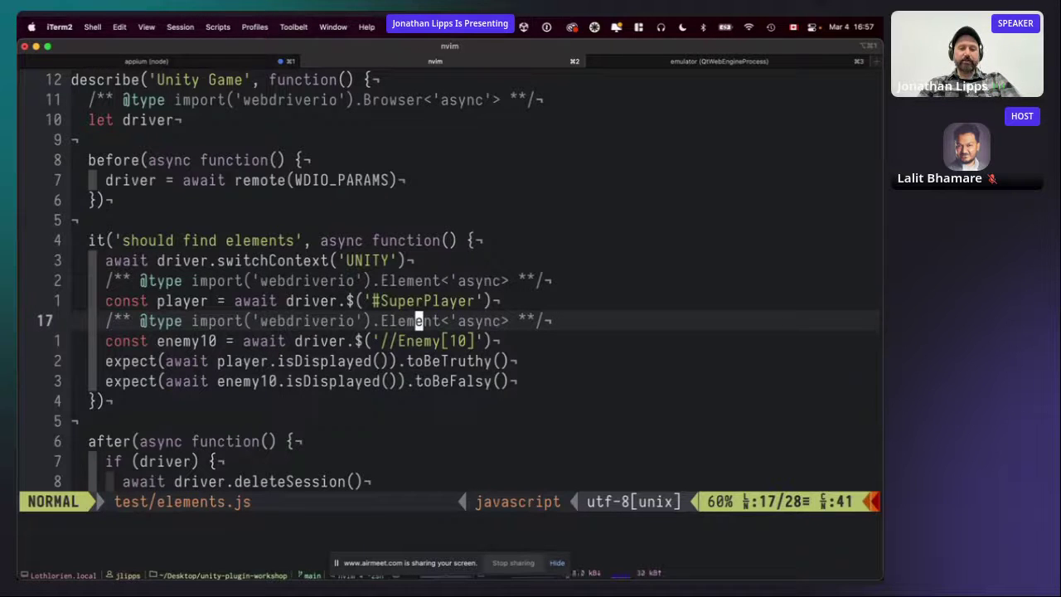
Check the Android Emulator and return to the nvim session in iTerm2.
key(super+Tab)
key(super+Tab)
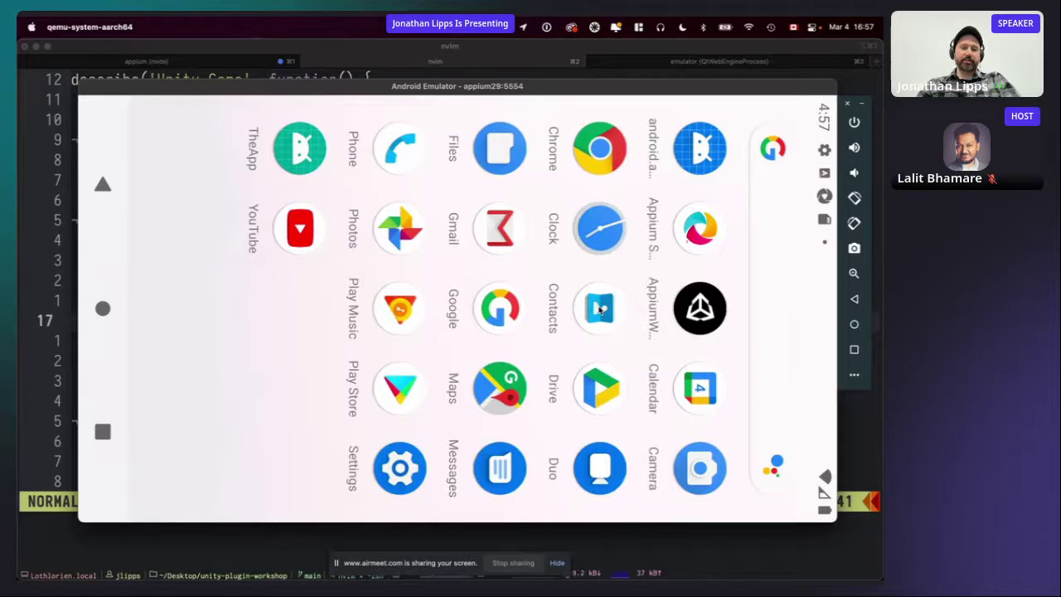
key(super+Tab)
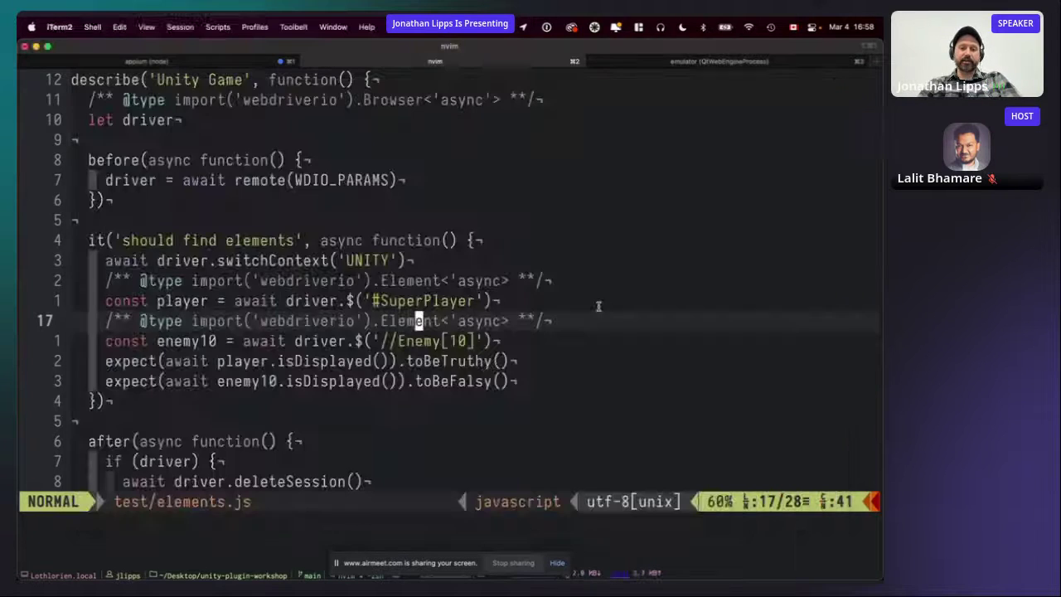
Find and open test/actions.js in the editor by searching the project files for 'action'.
key(k)
key(ctrl+p)
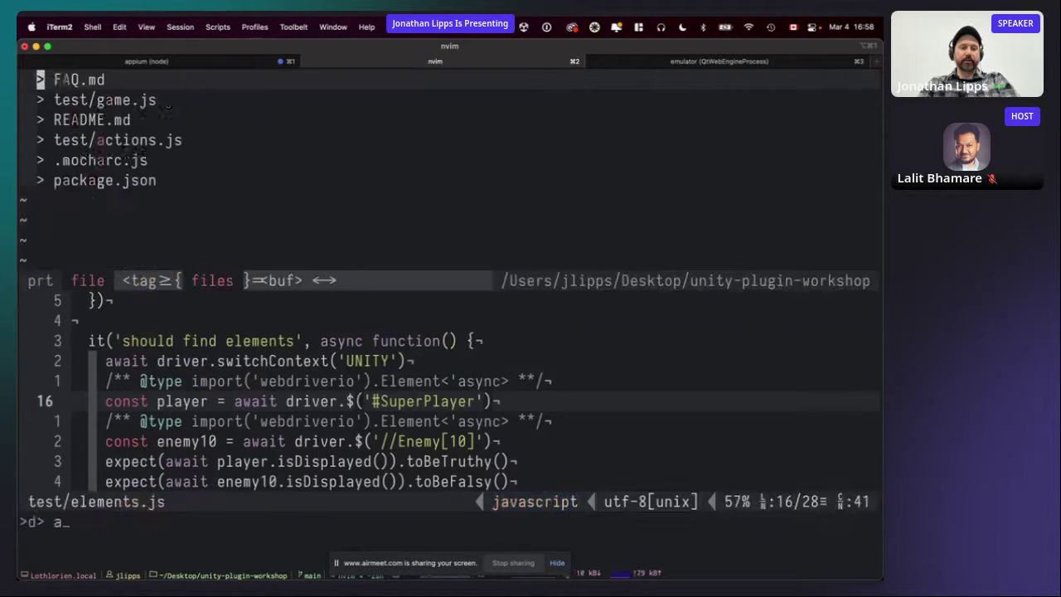
text(action)
key(Return)
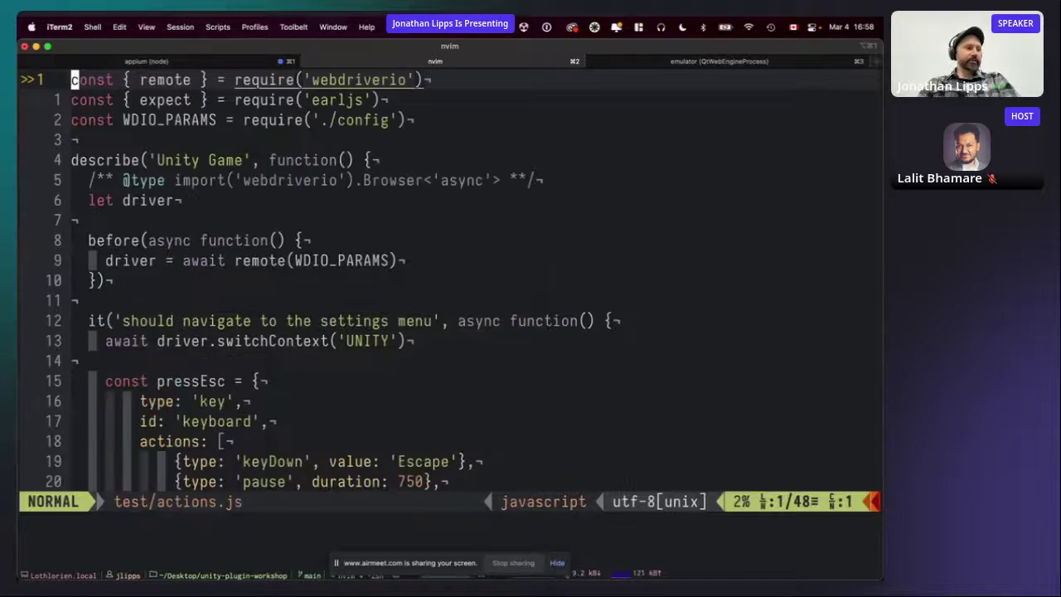
Review the 'should navigate to the settings menu' test from its title through the UNITY context switch to the pressEsc definition.
key(j)
key(j)
key(j)
key(j)
key(j)
key(j)
key(j)
key(j)
key(j)
key(j)
key(j)
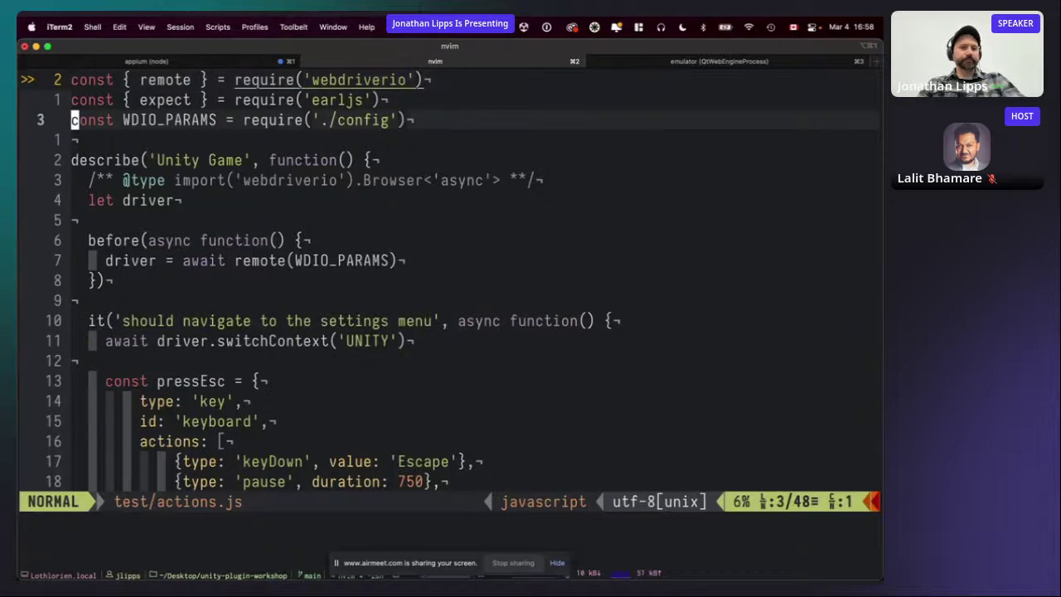
key(j)
key(w)
key(w)
key(w)
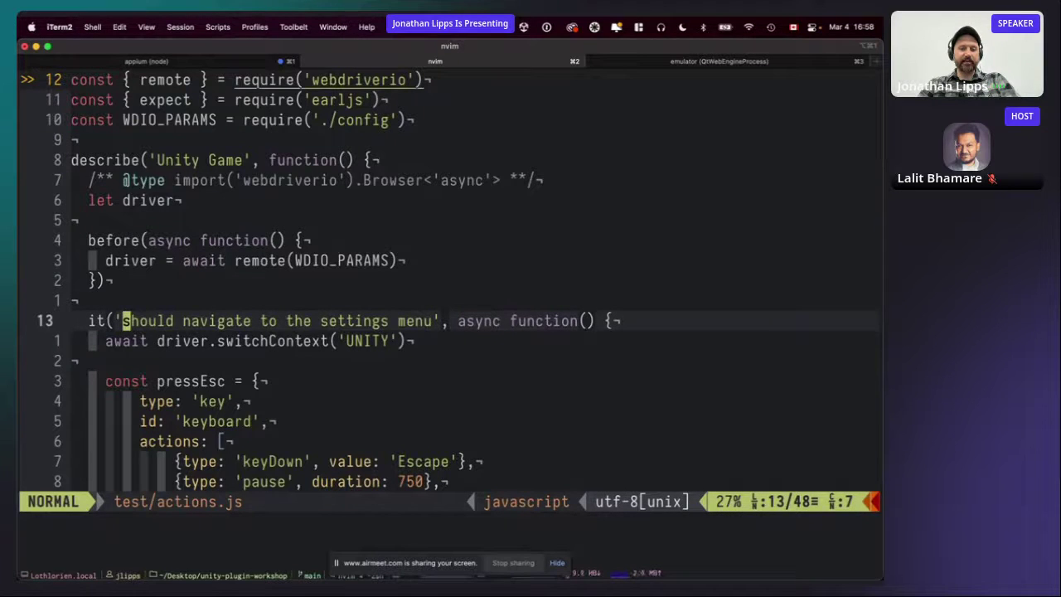
key(j)
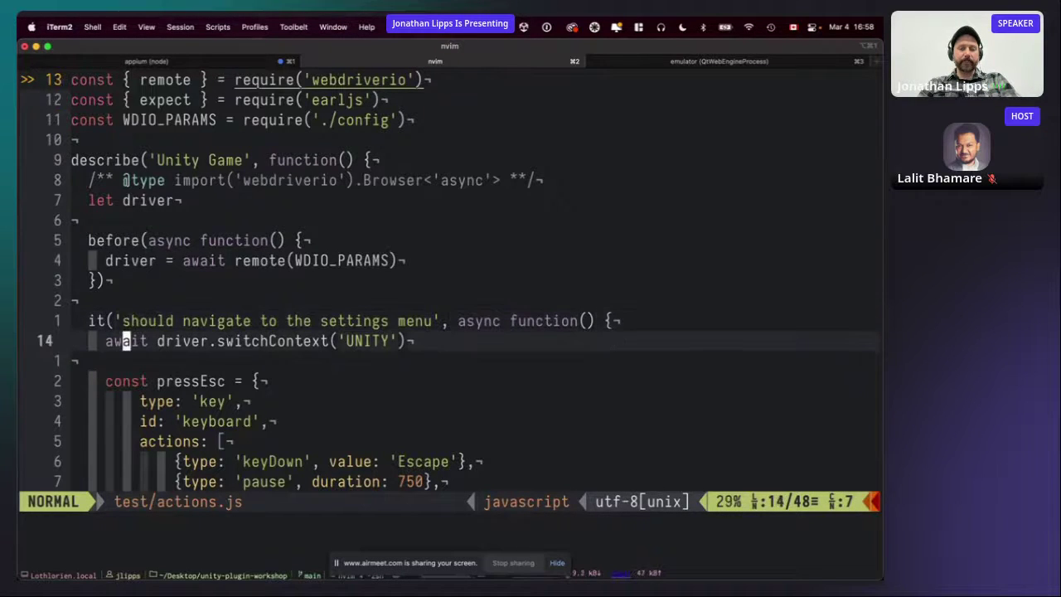
key(shift+v)
key(Escape)
key(j)
key(j)
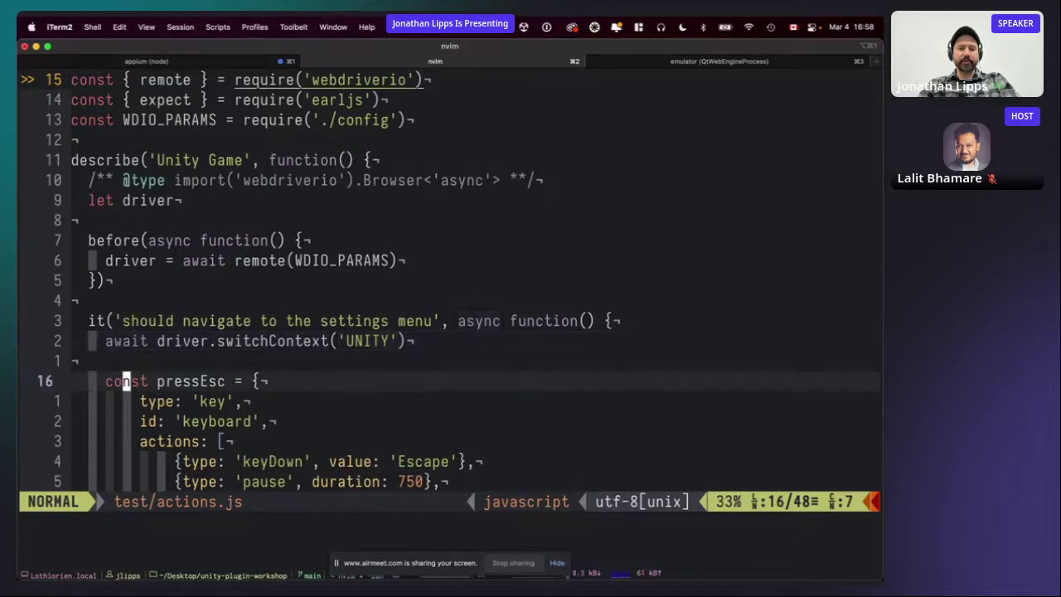
Highlight the whole pressEsc key action definition to review it.
key(shift+v)
key(j)
key(j)
key(j)
key(j)
key(j)
key(j)
key(j)
key(j)
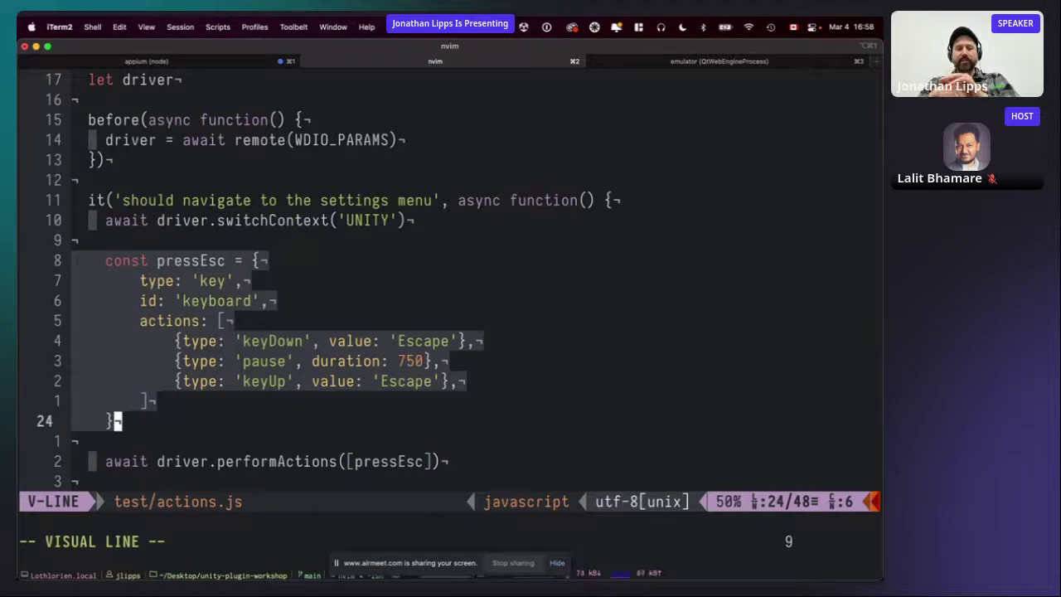
key(Escape)
Highlight the type: 'key' line and the id: 'keyboard' line of pressEsc one after the other.
key(k)
key(k)
key(k)
key(k)
key(k)
key(k)
key(k)
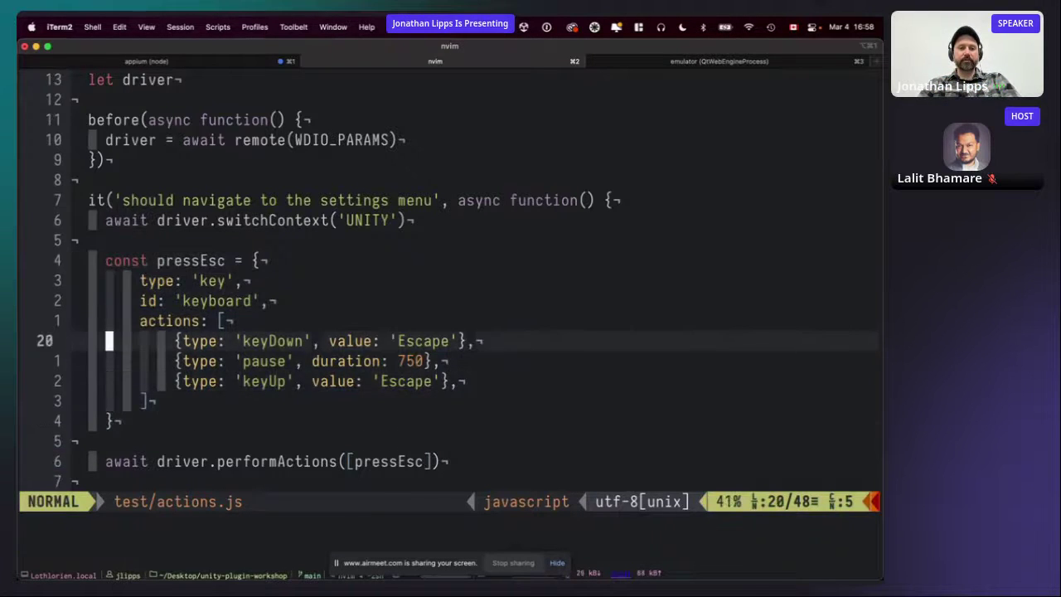
key(shift+v)
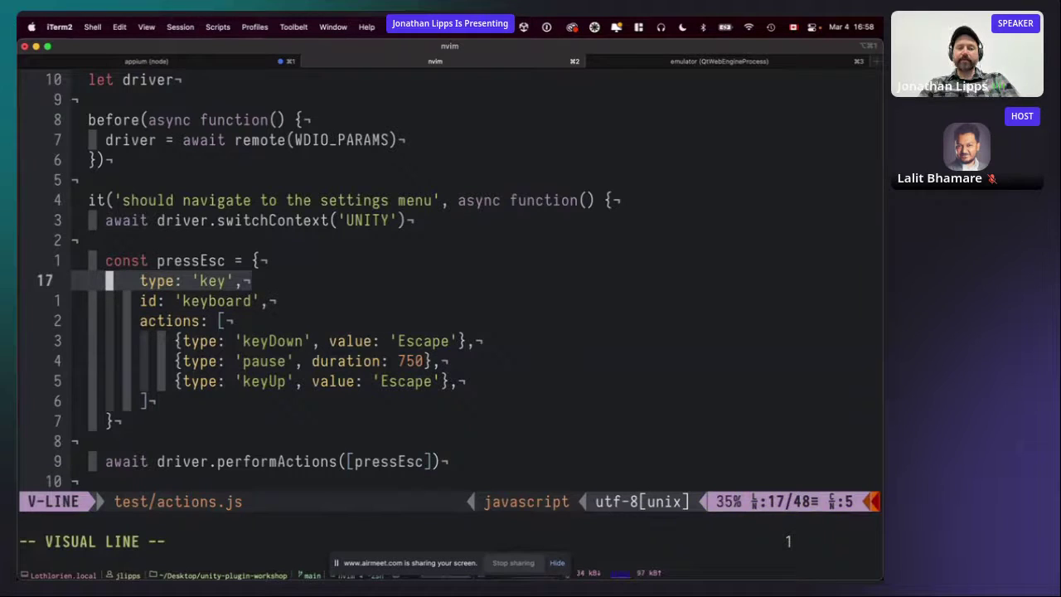
key(Escape)
key(k)
key(j)
key(j)
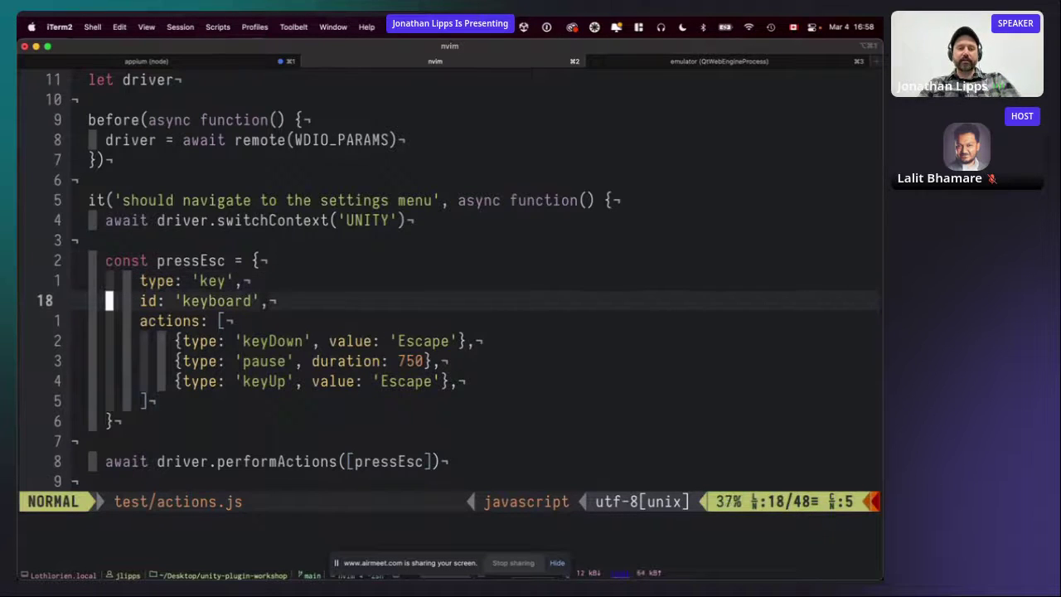
key(shift+v)
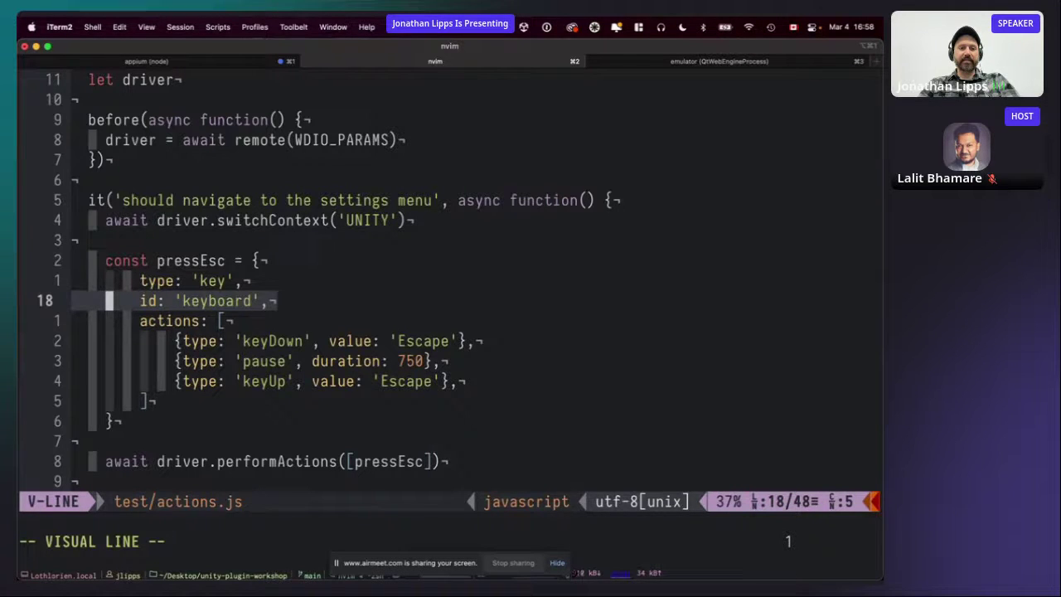
key(Escape)
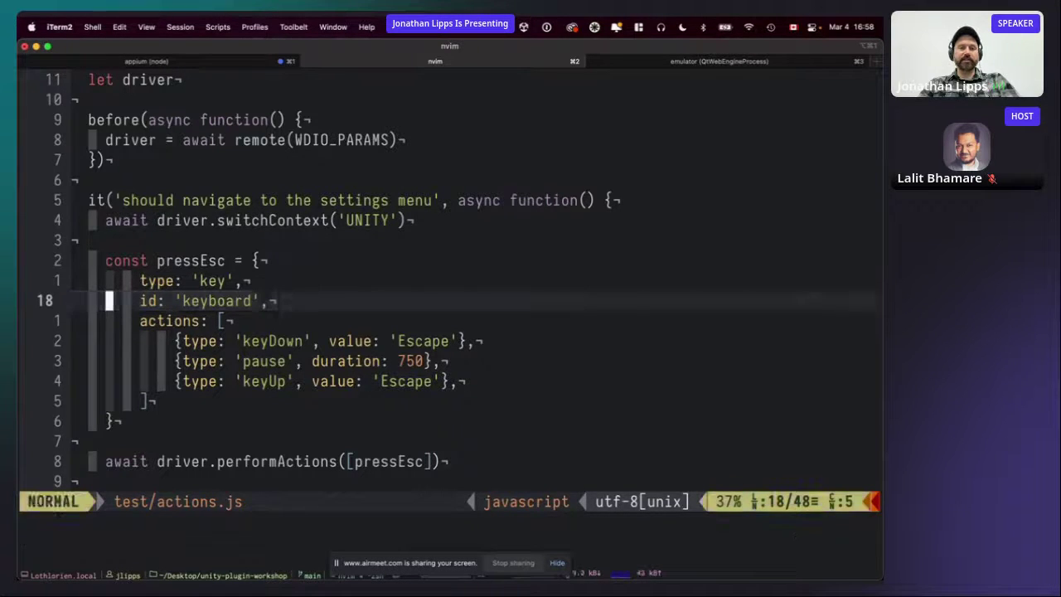
Highlight the complete actions array inside pressEsc.
key(j)
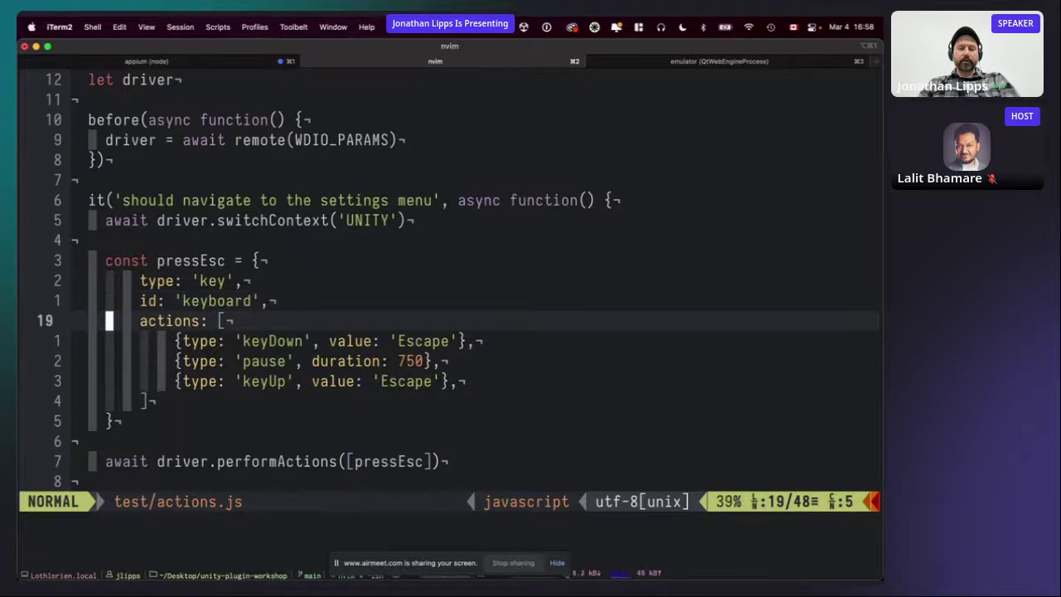
key(shift+v)
key(j)
key(j)
key(j)
key(j)
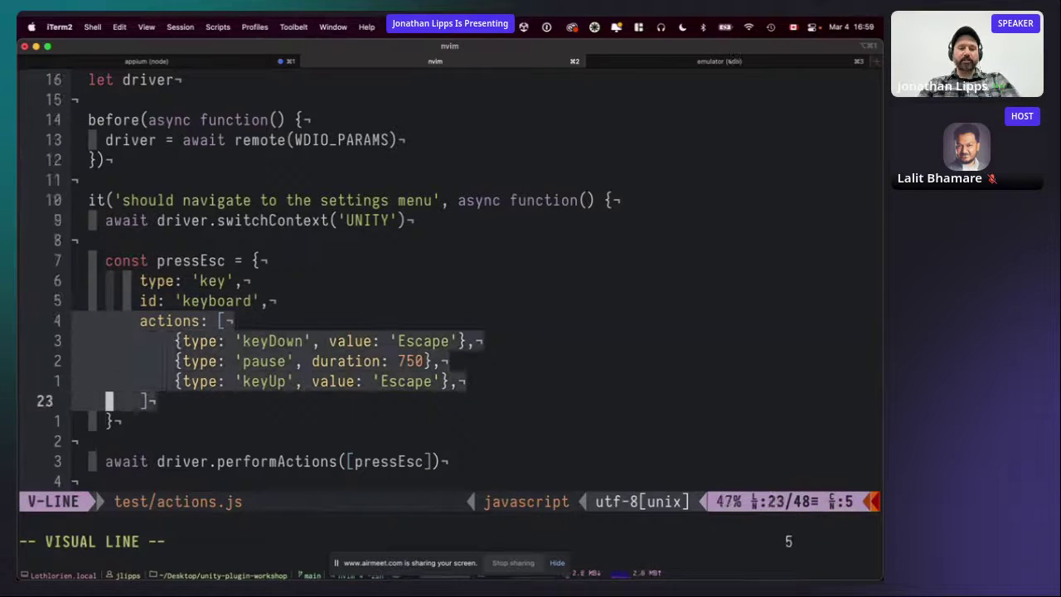
key(Escape)
Highlight the keyDown, pause and keyUp entries of the actions array one by one.
key(k)
key(k)
key(k)
key(shift+v)
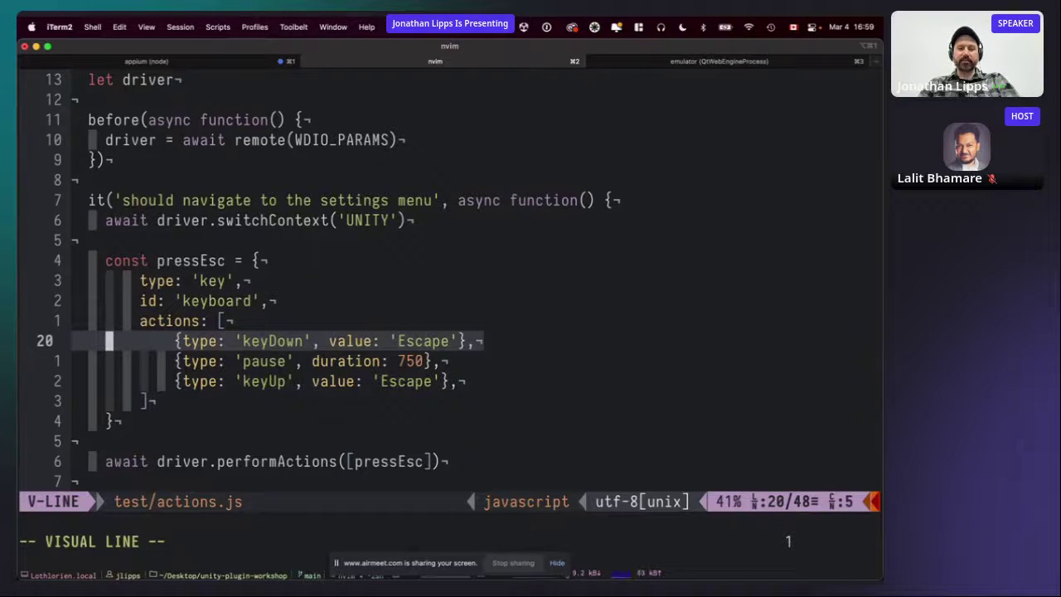
key(Escape)
key(j)
key(shift+v)
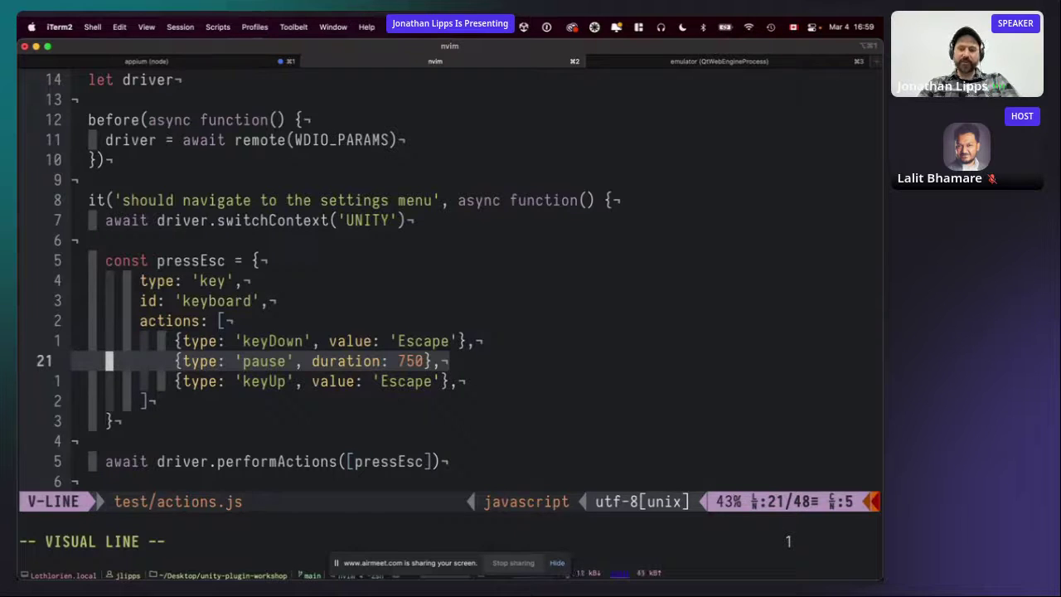
key(Escape)
key(j)
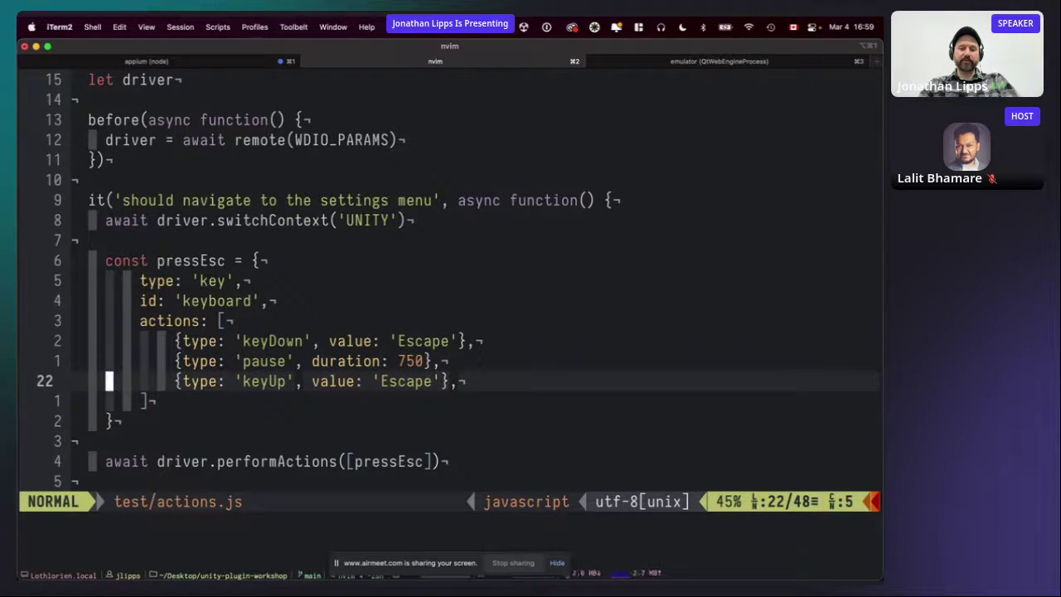
key(shift+v)
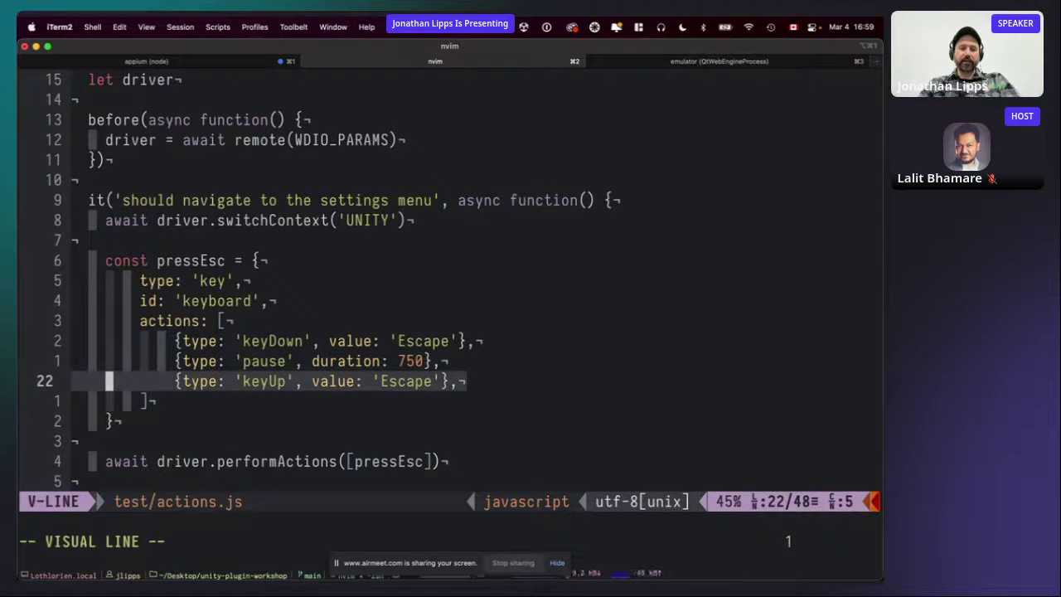
key(y)
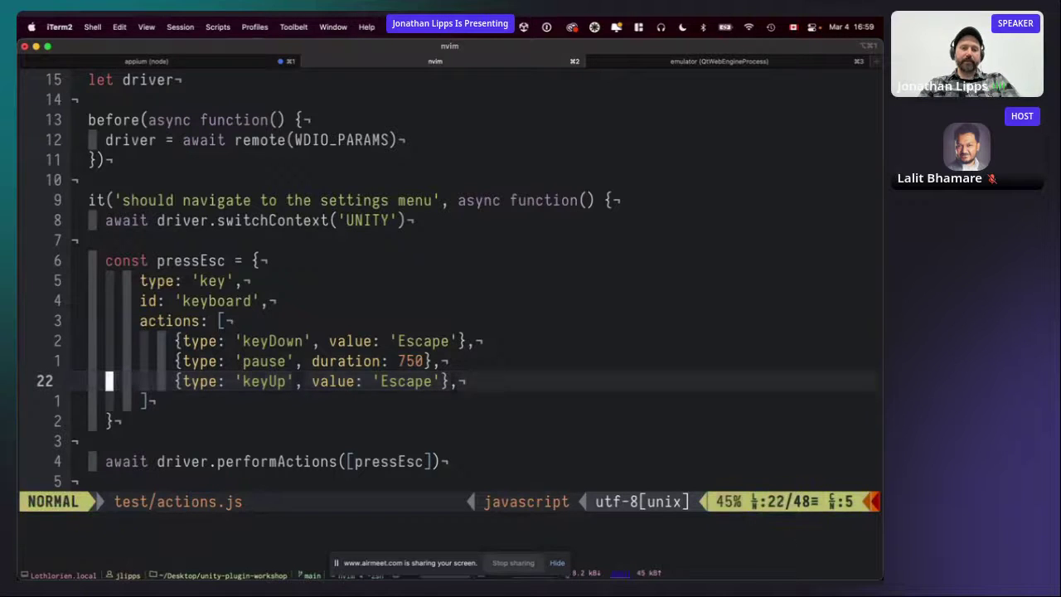
Place the cursor on the 'Escape' value of the keyDown action.
key(k)
key(k)
key(w)
key(w)
key(w)
key(w)
key(w)
key(w)
key(w)
key(w)
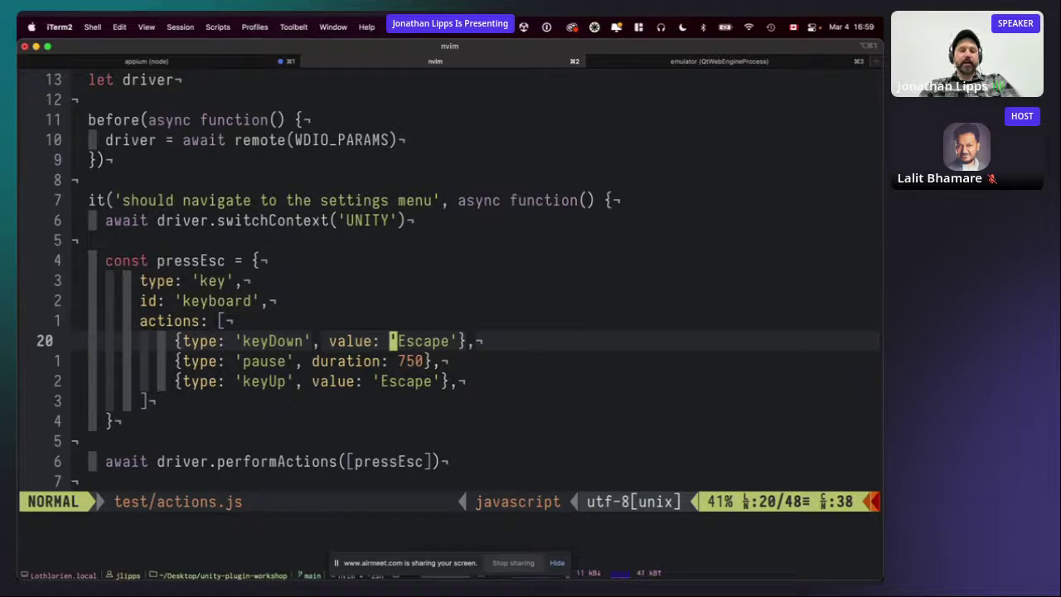
key(b)
key(b)
key(w)
key(w)
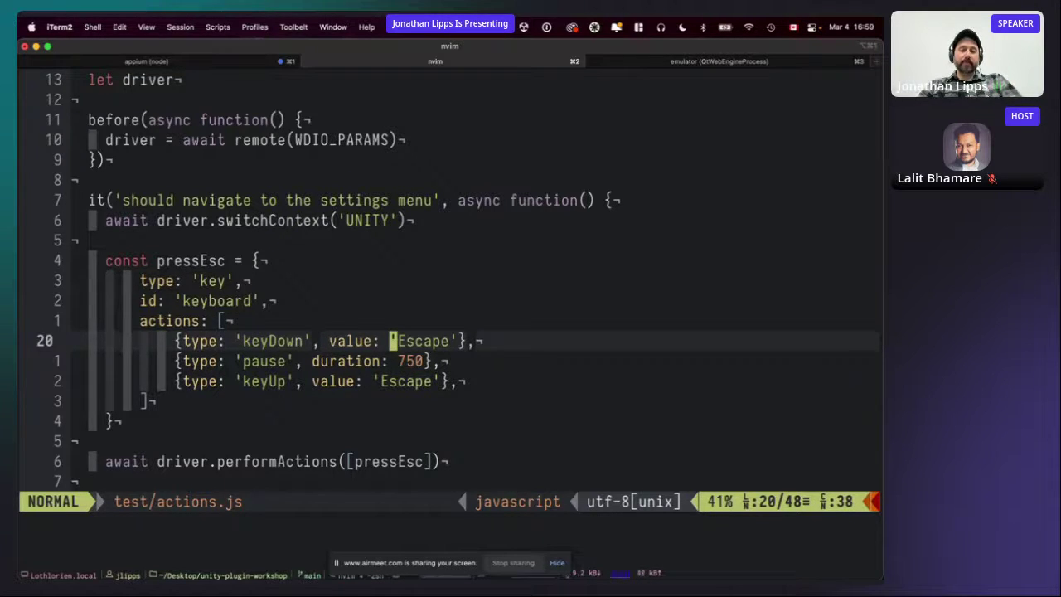
Switch to Chrome and go to the Key Actions section of the AltUnity plugin documentation.
key(super+Tab)
key(super+Tab)
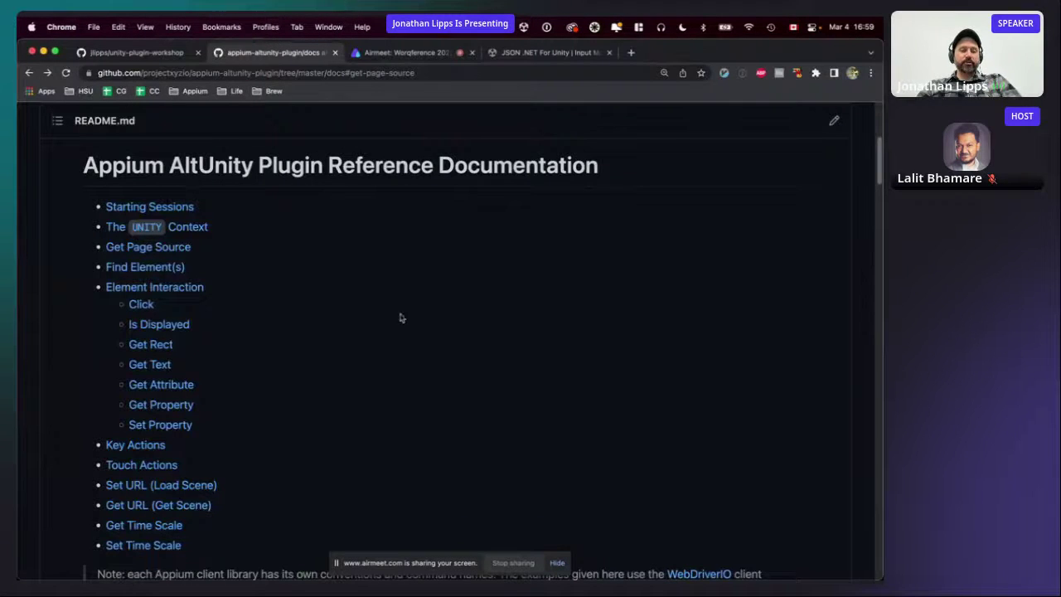
scroll(279, 438, down, 1)
scroll(277, 439, down, 3)
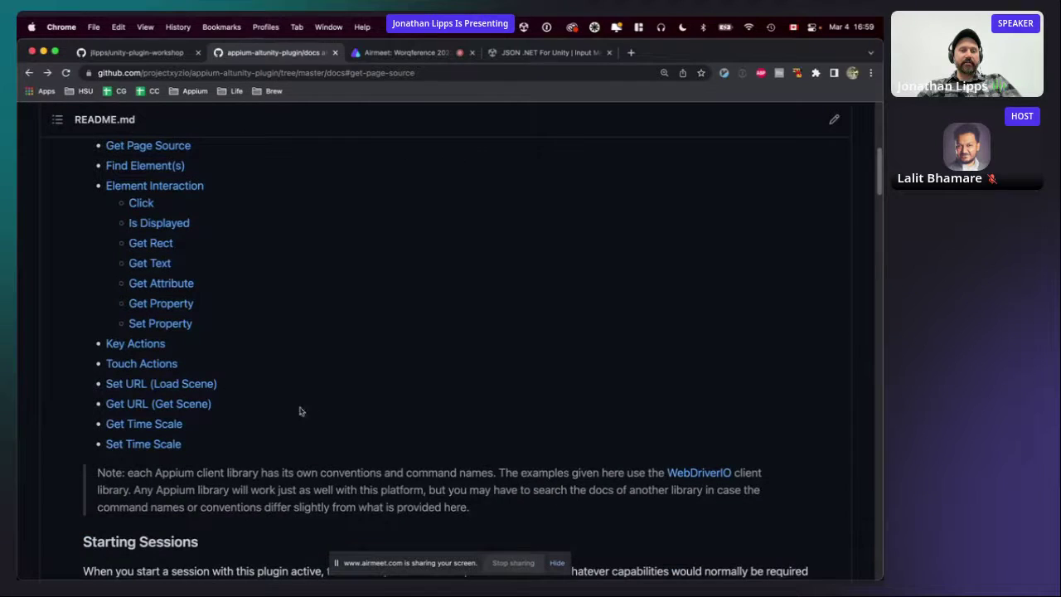
click(146, 344)
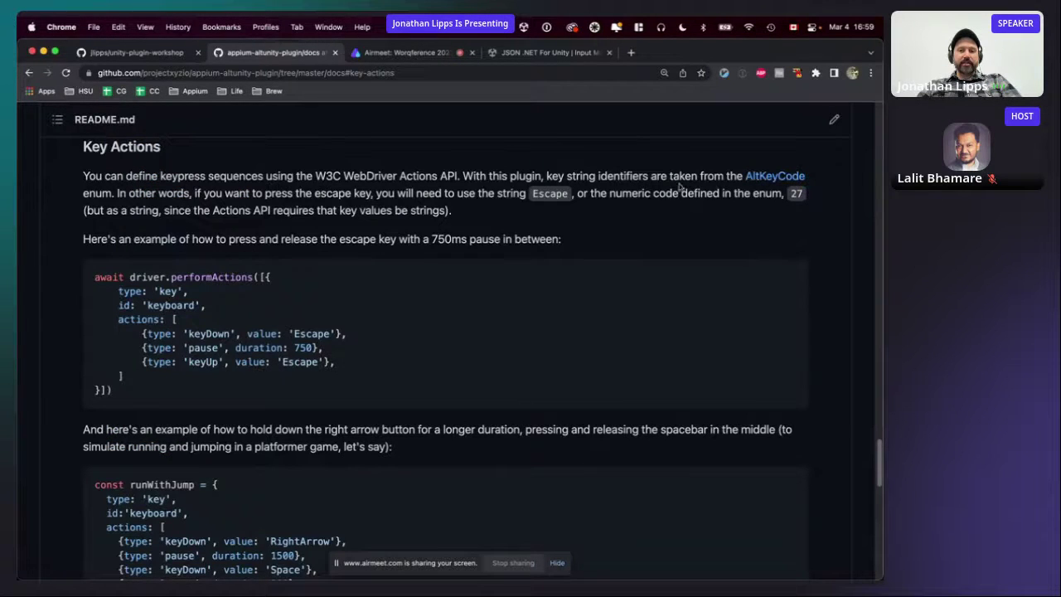
Open the linked AltKeyCode enum source and examine its key names and numeric codes.
click(771, 180)
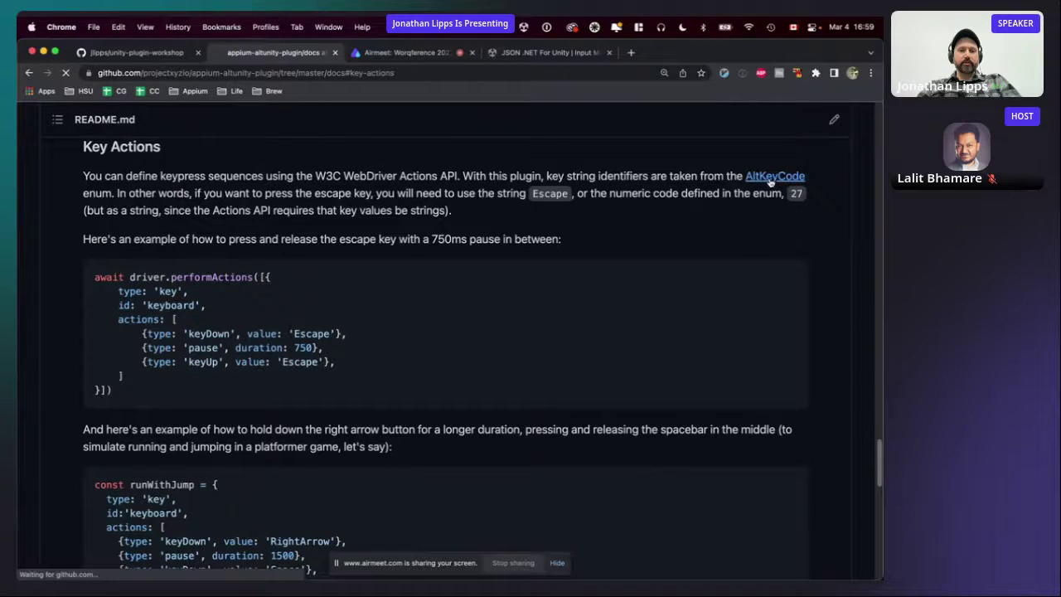
scroll(444, 321, down, 5)
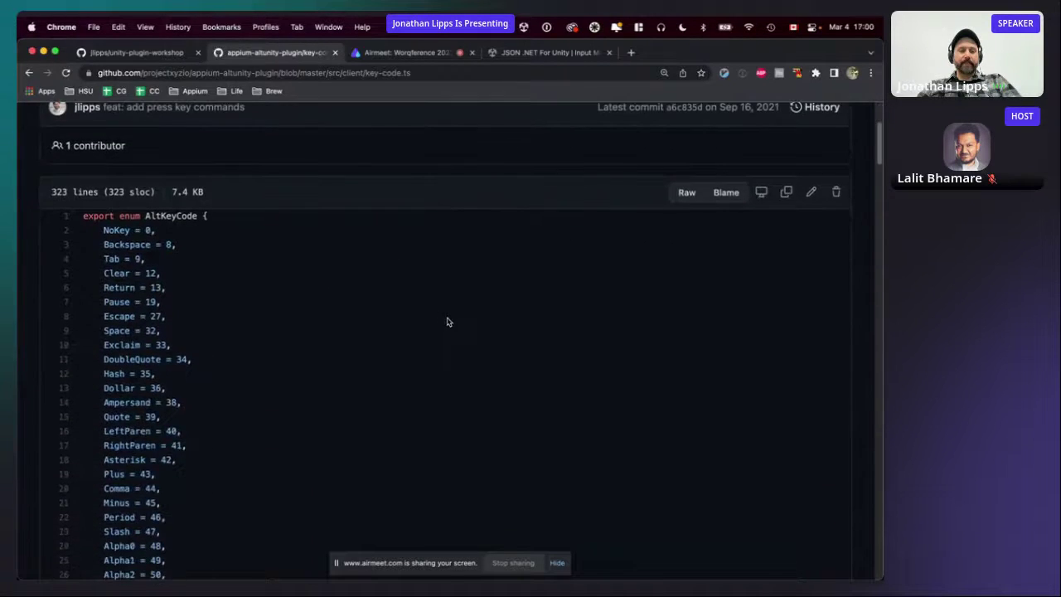
scroll(367, 308, down, 2)
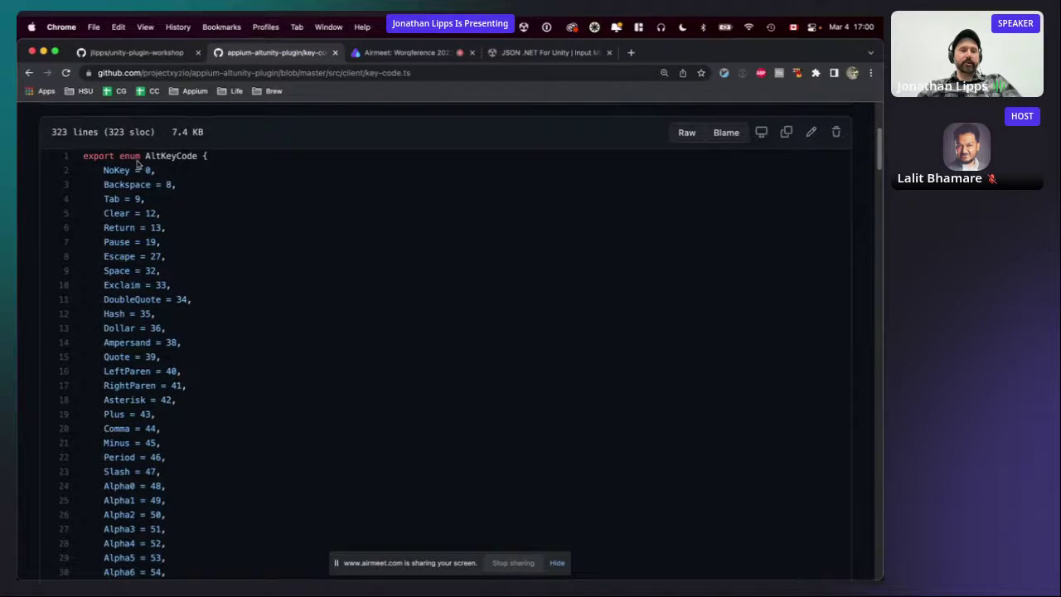
scroll(162, 209, down, 1)
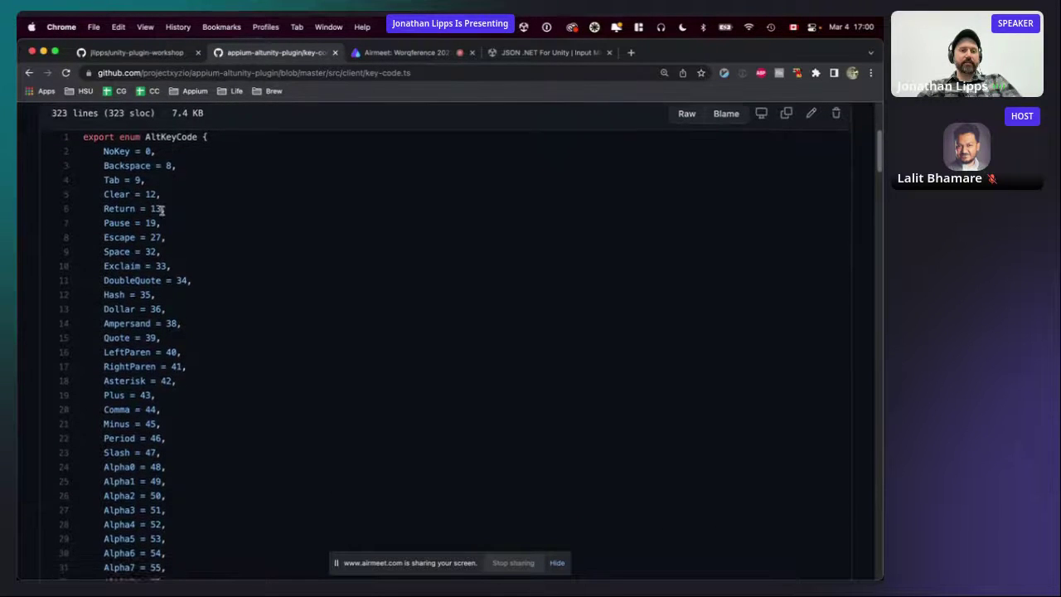
scroll(162, 208, down, 1)
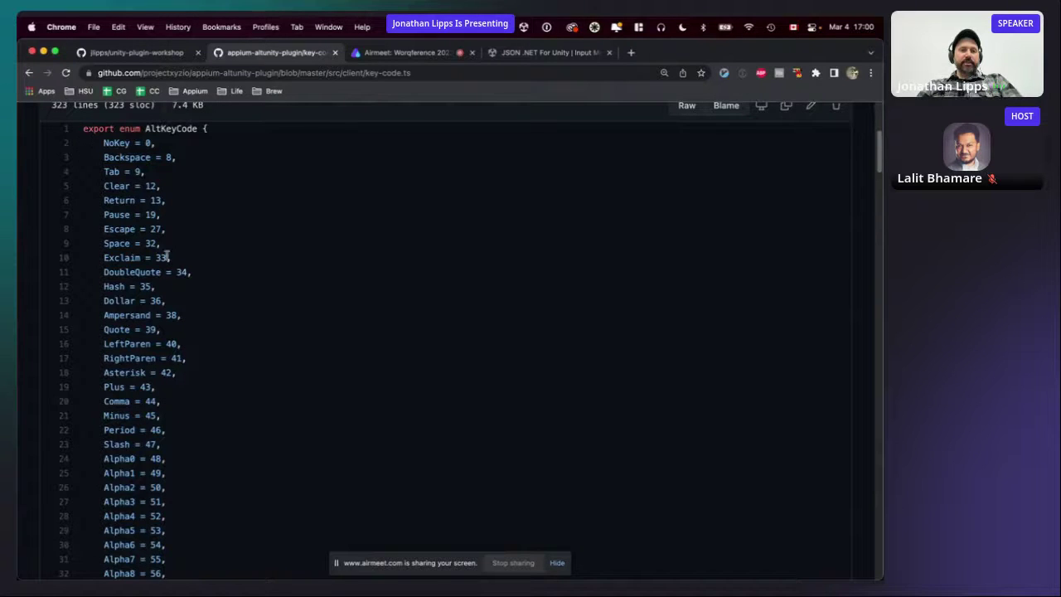
scroll(168, 259, down, 2)
scroll(167, 260, down, 2)
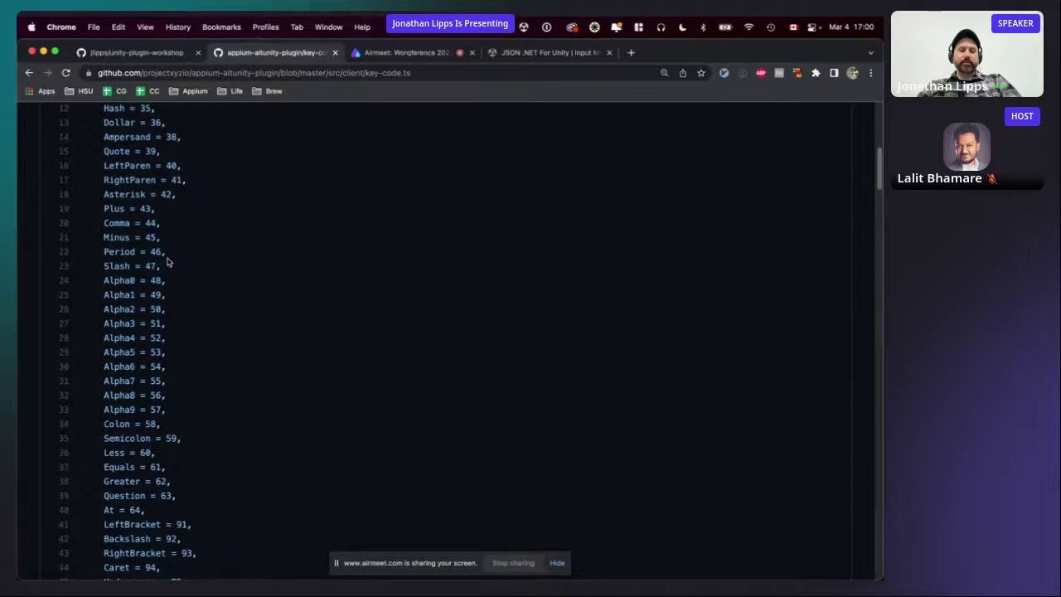
scroll(168, 262, down, 2)
scroll(167, 262, up, 10)
scroll(166, 263, down, 3)
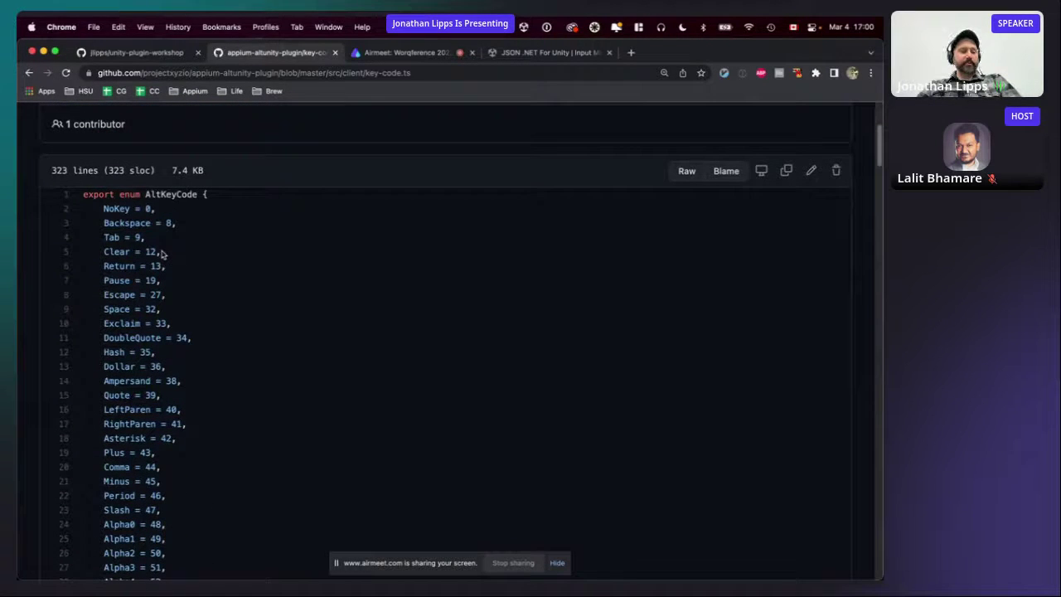
scroll(184, 323, down, 3)
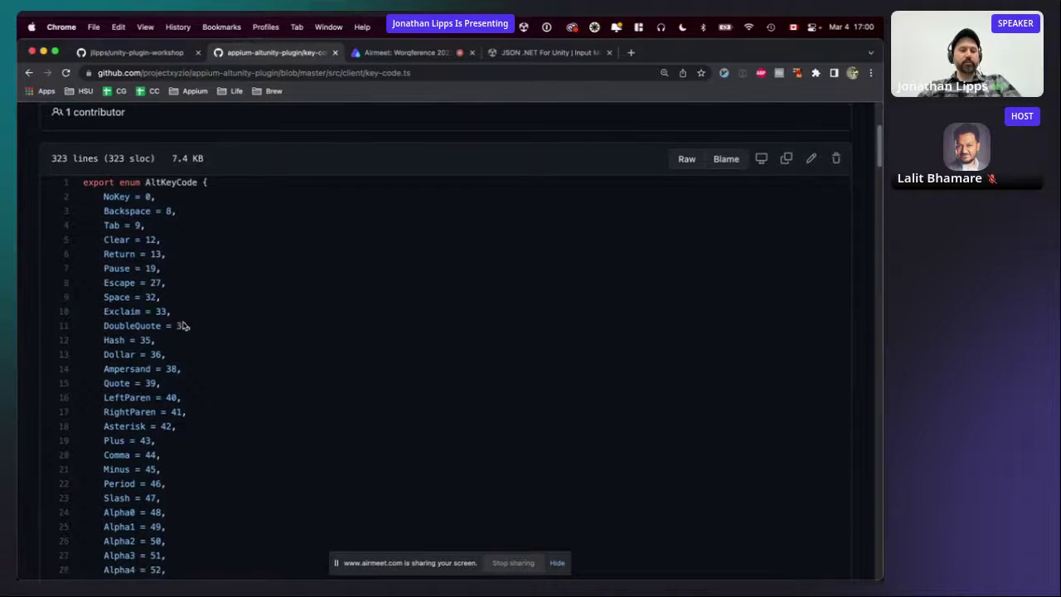
scroll(185, 344, down, 4)
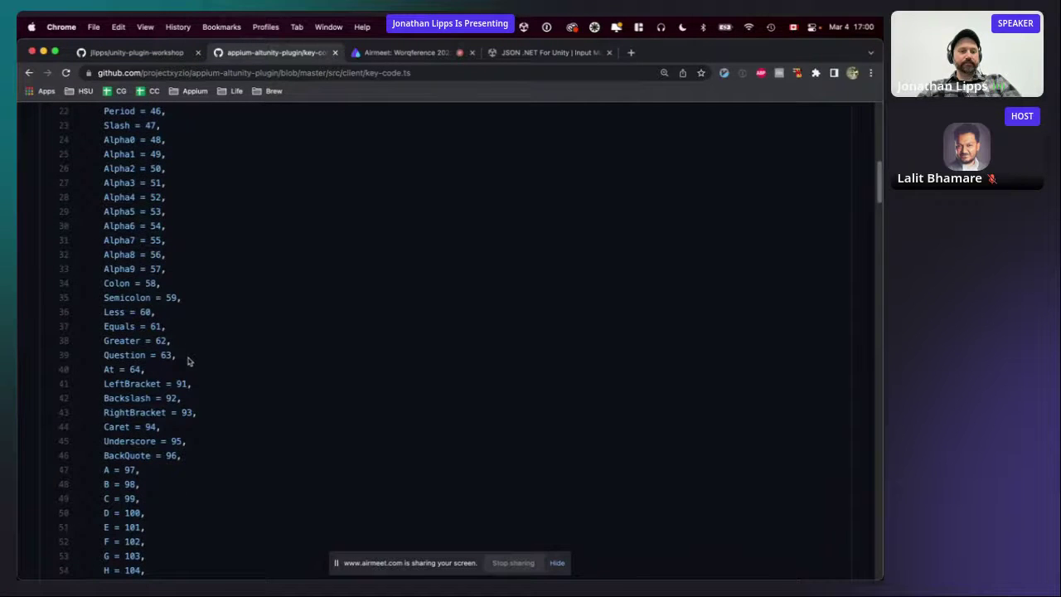
Skim the AltKeyCode enum down through the function, mouse and joystick key entries, and return to its beginning.
scroll(189, 356, down, 10)
scroll(124, 354, down, 9)
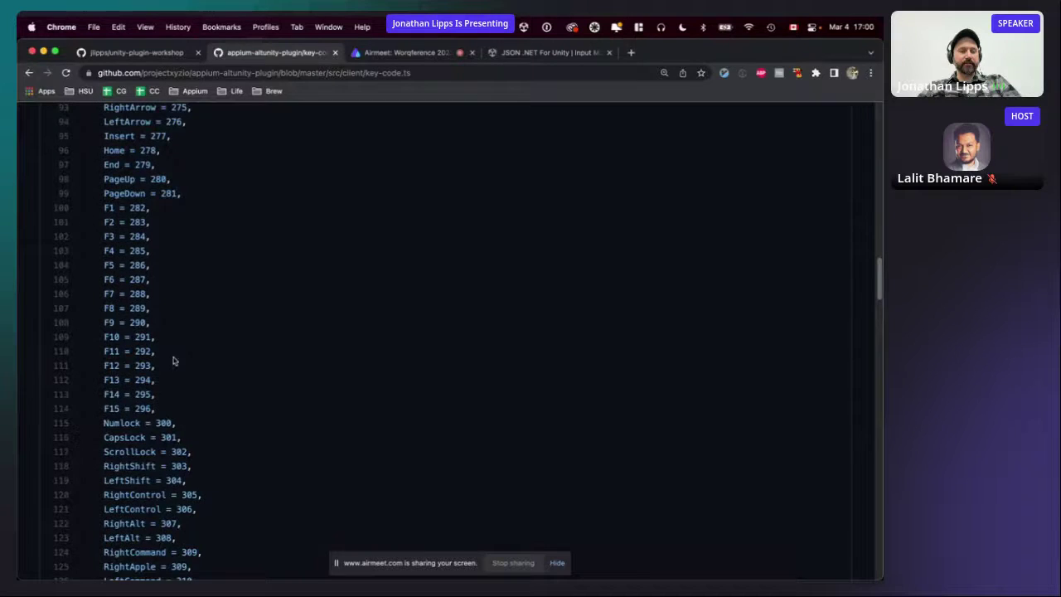
scroll(173, 357, down, 5)
scroll(173, 359, down, 9)
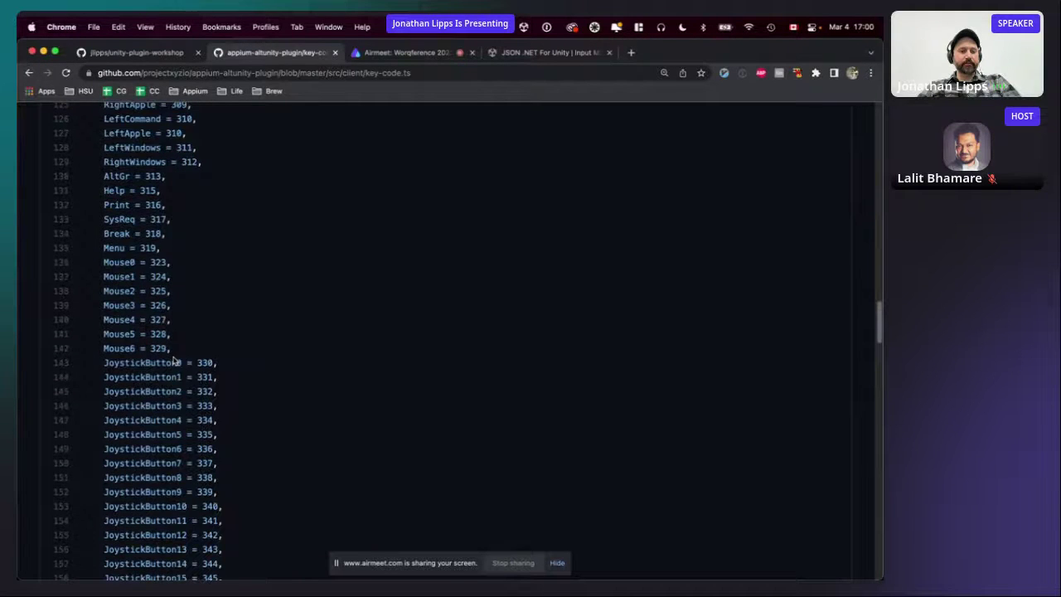
scroll(155, 359, down, 20)
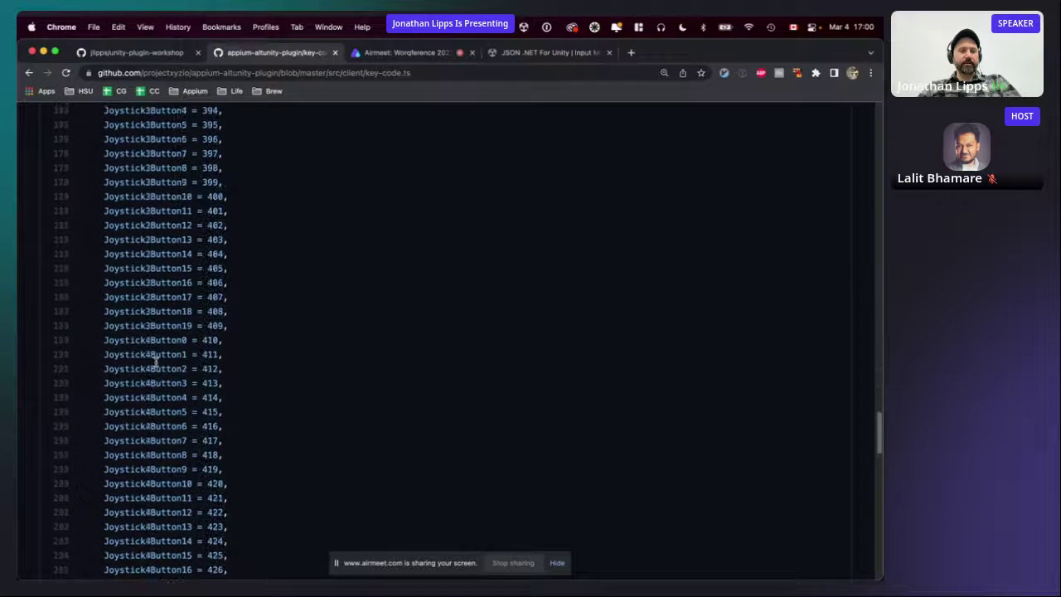
scroll(155, 360, down, 10)
scroll(155, 361, up, 20)
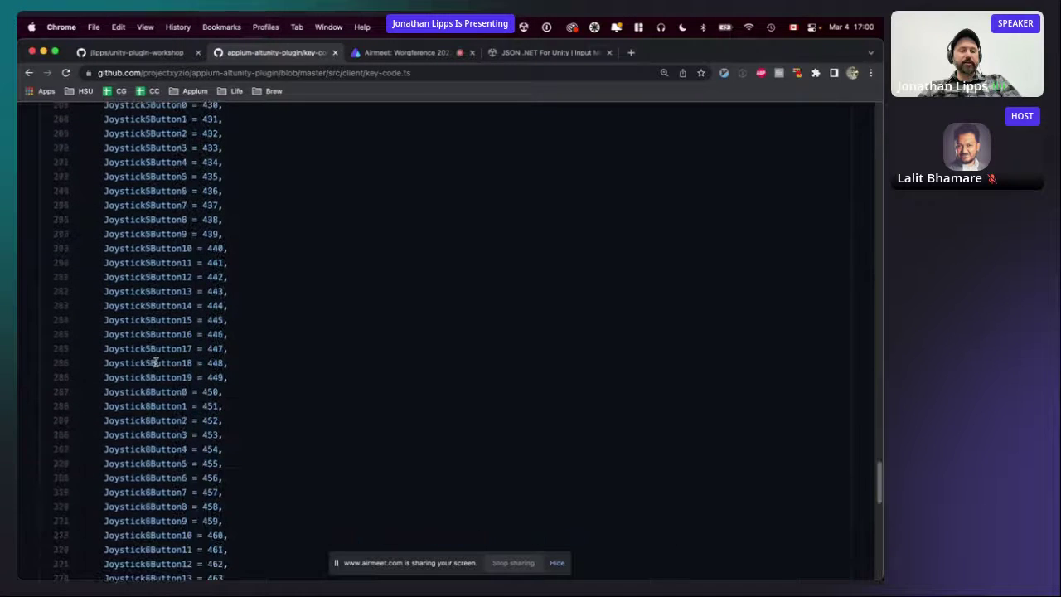
scroll(155, 360, up, 18)
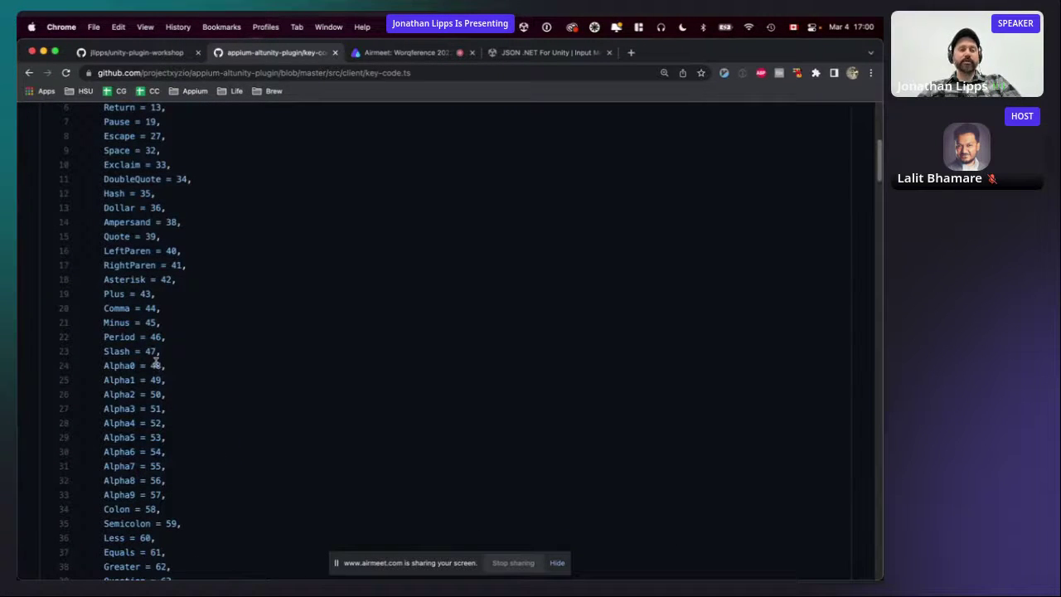
scroll(155, 363, up, 5)
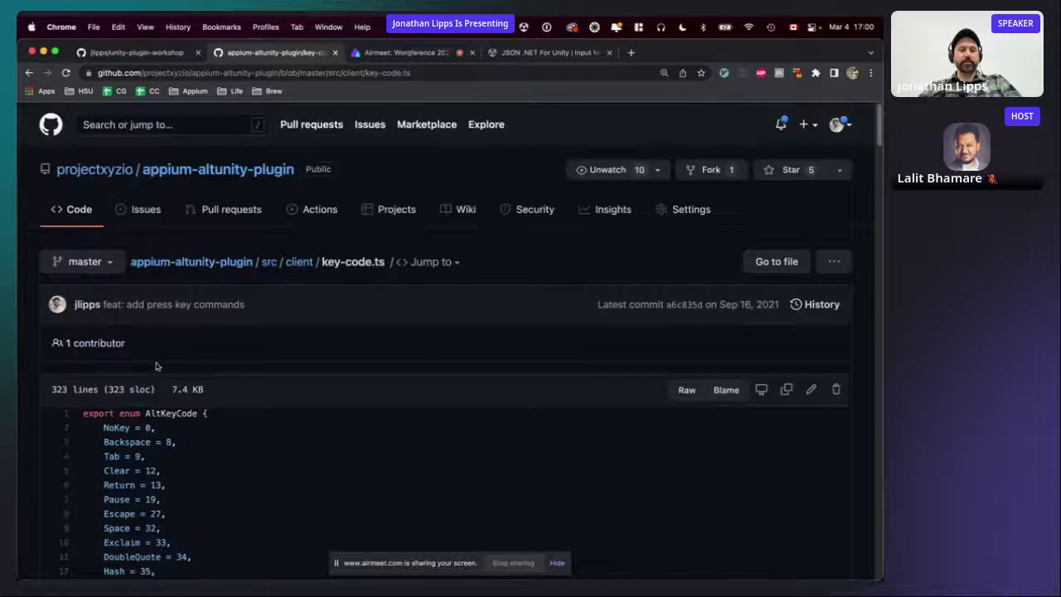
scroll(155, 365, down, 3)
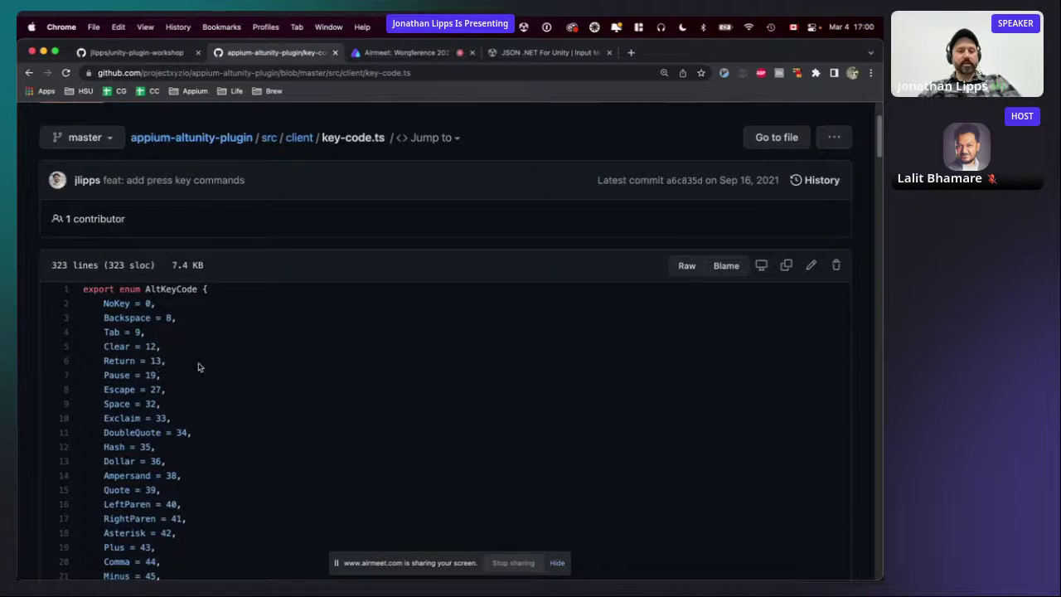
Highlight the Escape entry of the AltKeyCode enum, including its key name and its numeric code separately.
scroll(198, 368, down, 1)
drag(167, 334, 68, 336)
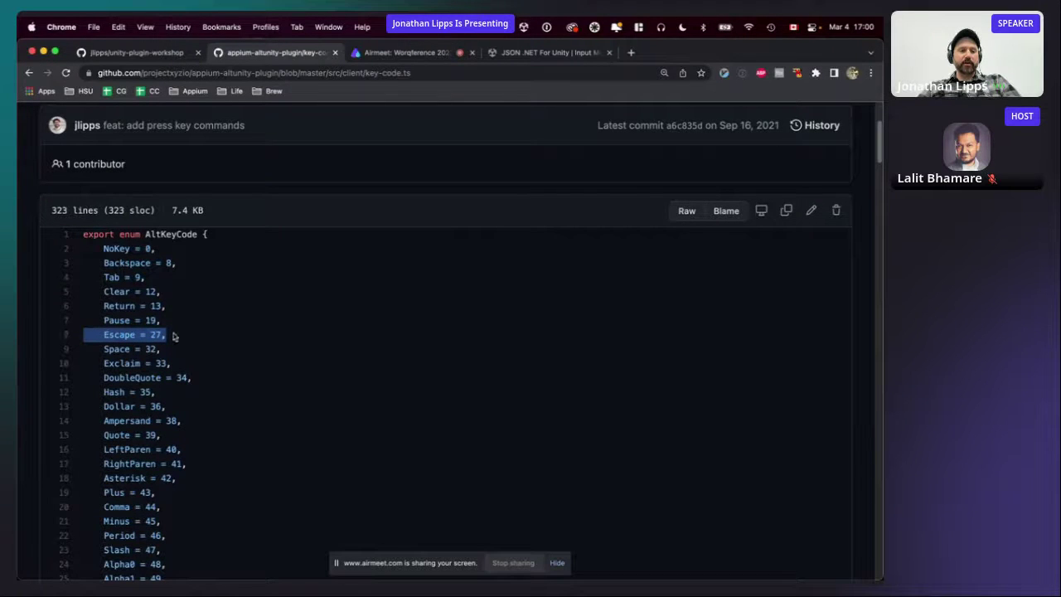
double_click(117, 334)
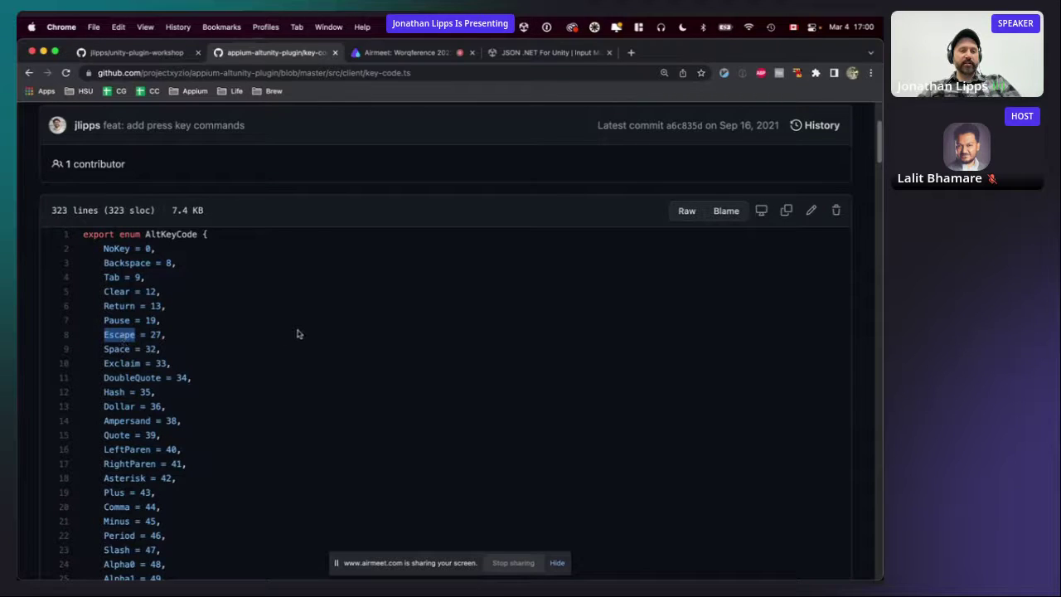
double_click(155, 335)
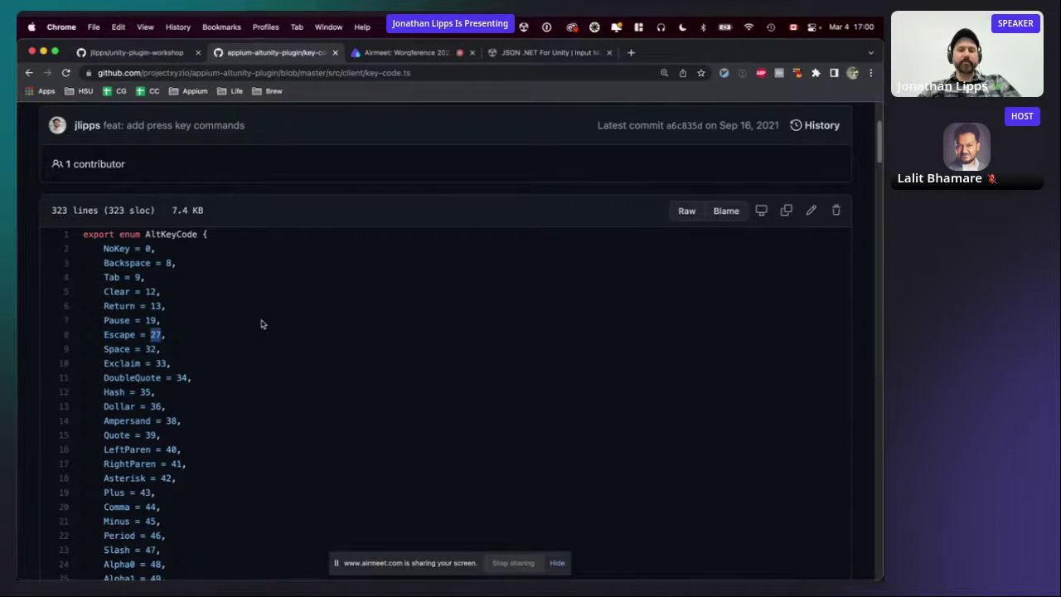
double_click(125, 334)
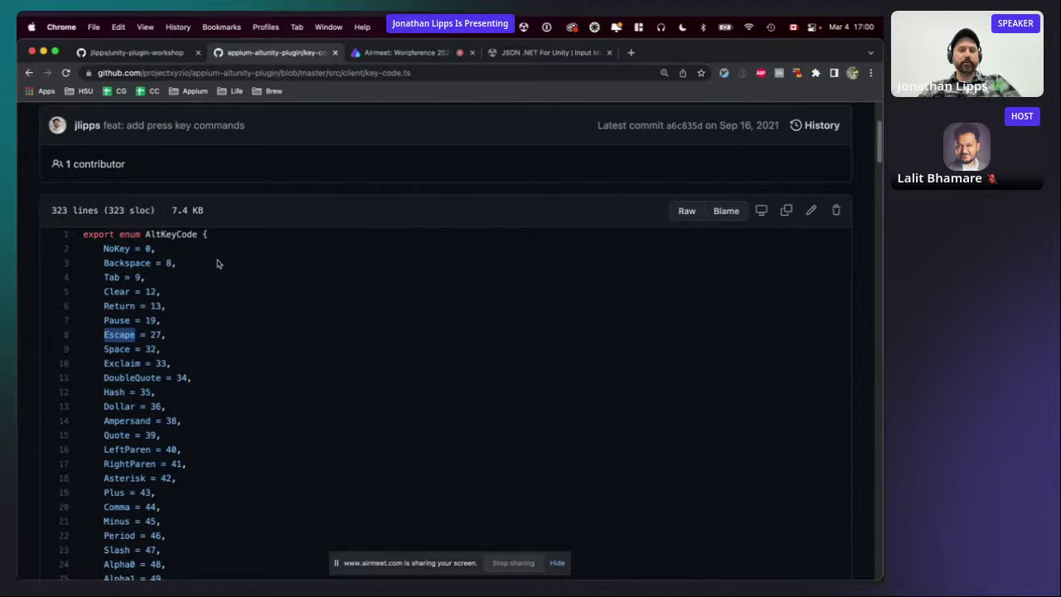
Switch to the nvim editor in iTerm2 and highlight the driver.performActions([pressEsc]) line of test/actions.js.
key(super+Tab)
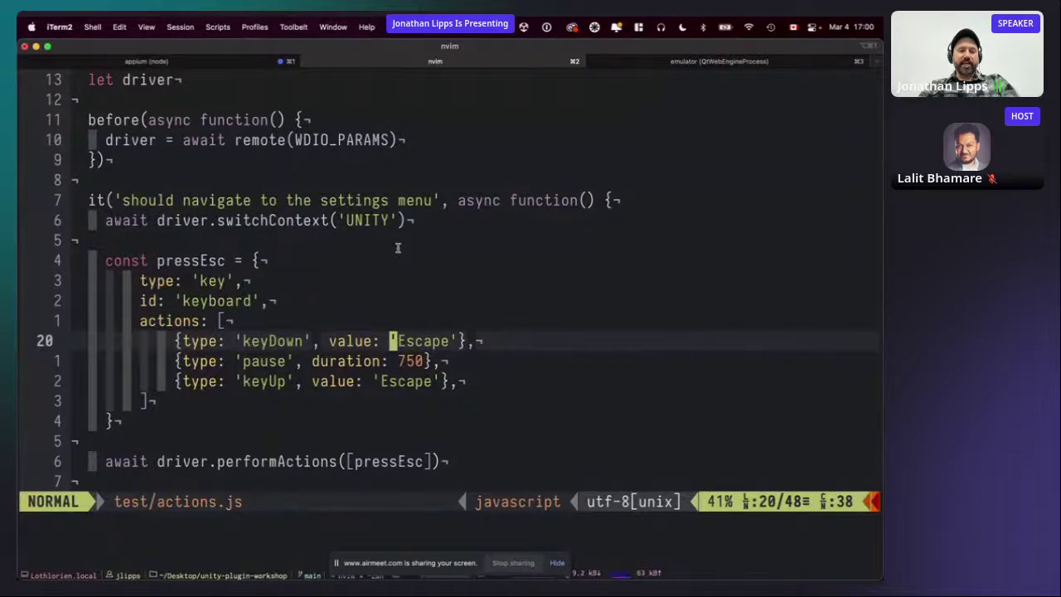
key(j)
key(j)
key(j)
key(j)
key(j)
key(j)
key(shift+v)
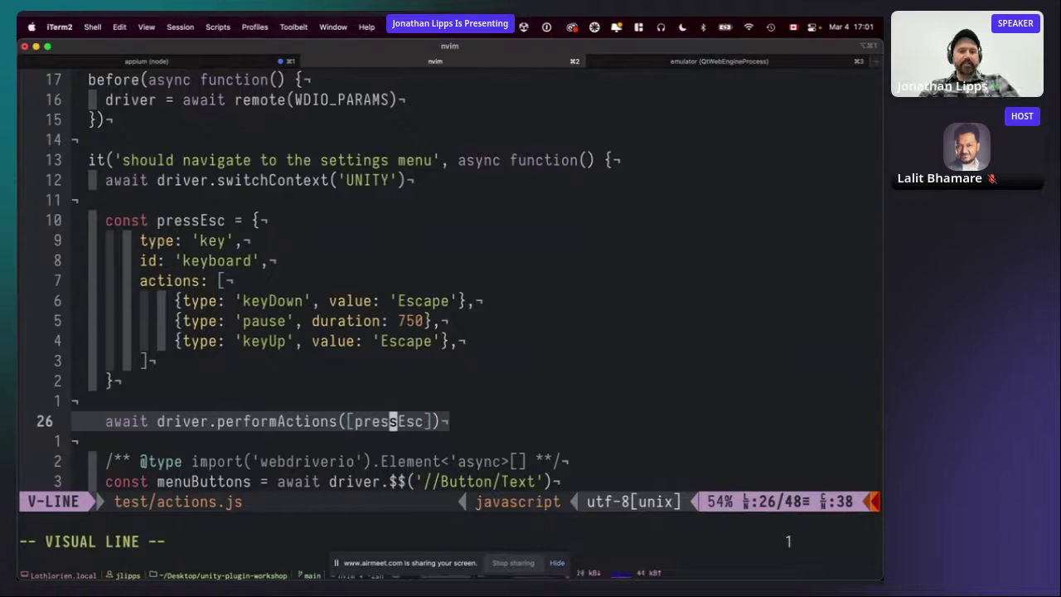
key(Escape)
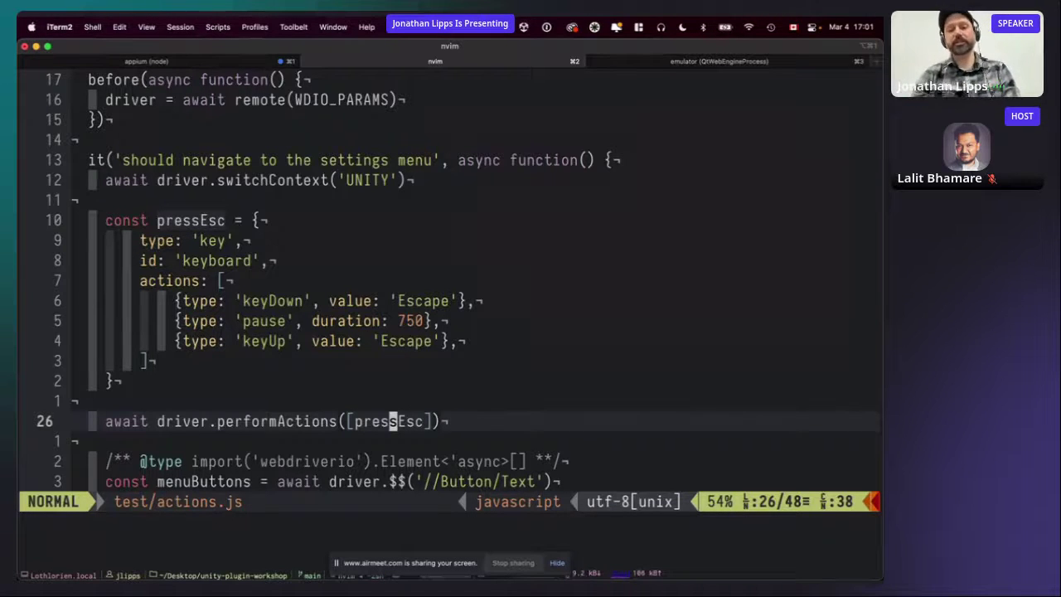
key(j)
key(j)
key(j)
key(j)
key(j)
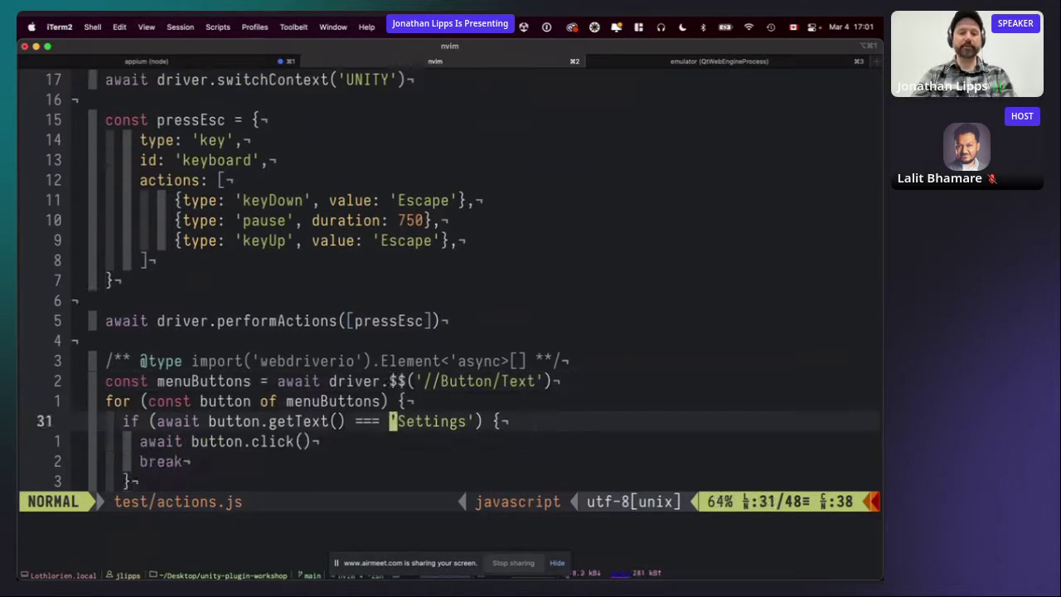
key(k)
key(k)
key(k)
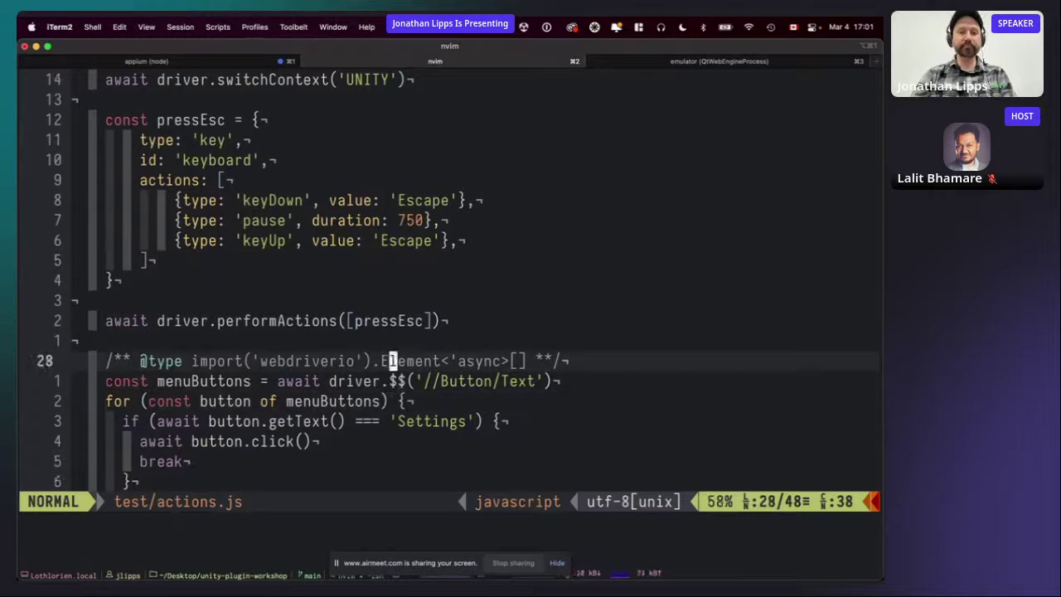
Switch to the Unity editor and select the UI Canvas object of SampleScene to inspect its properties.
key(super+Tab)
key(super+Tab)
key(super+Tab)
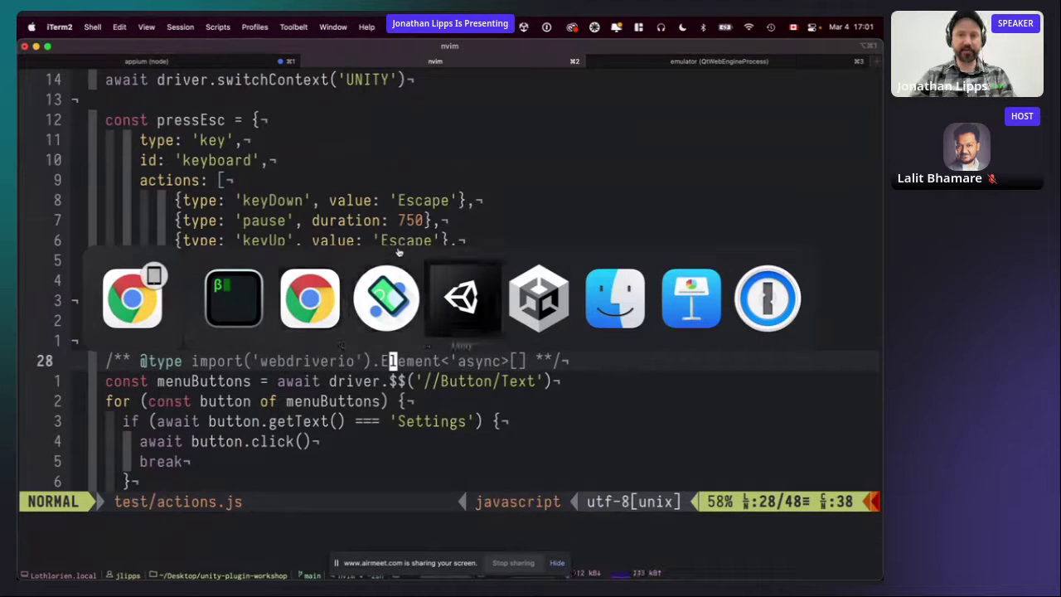
key(super+Tab)
key(super+shift+Tab)
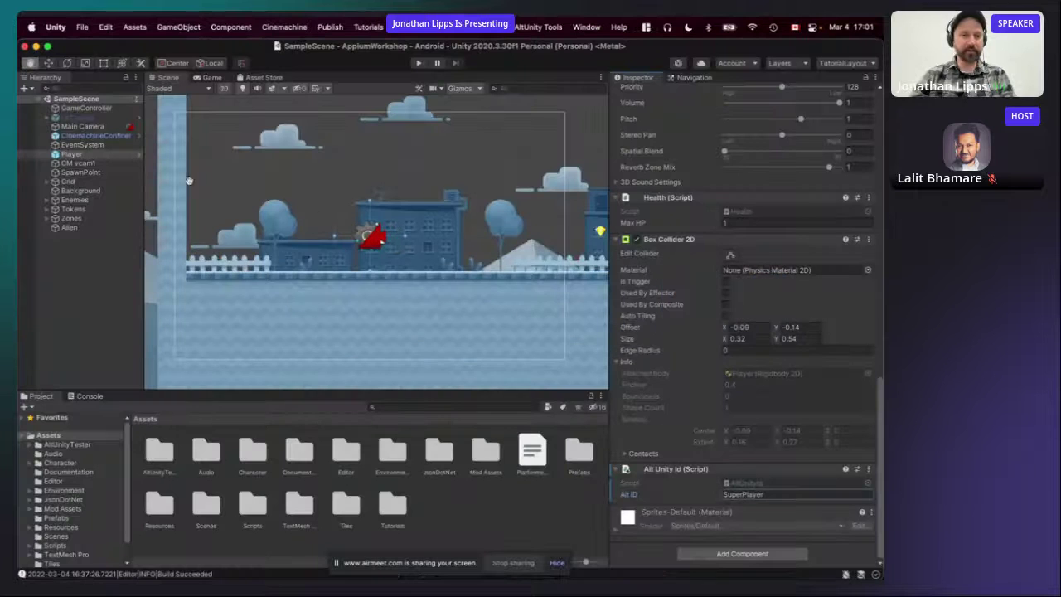
click(71, 119)
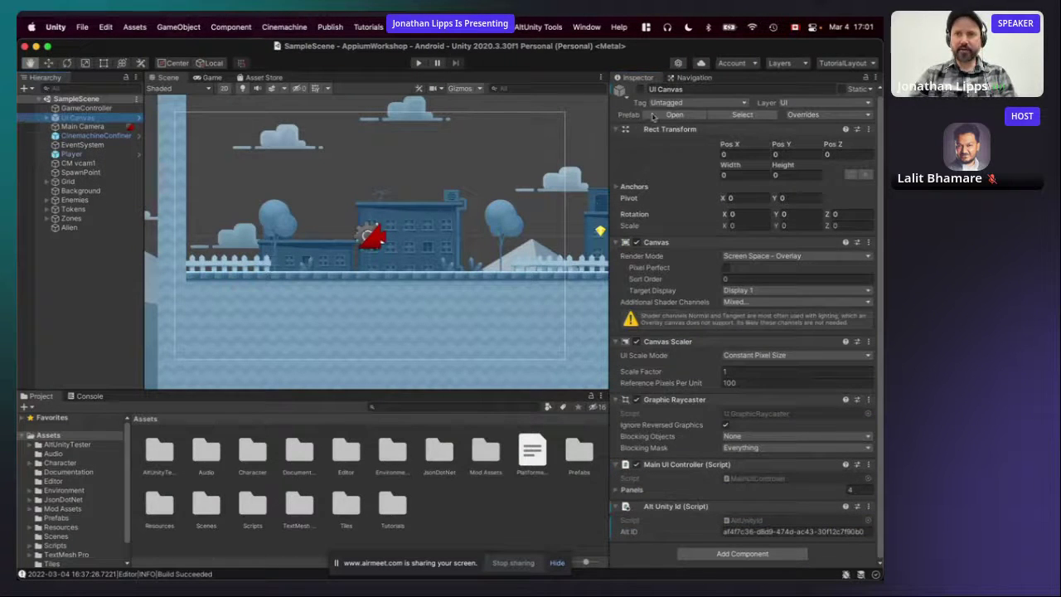
Try activating the UI Canvas object to display the game menu in the scene.
click(640, 90)
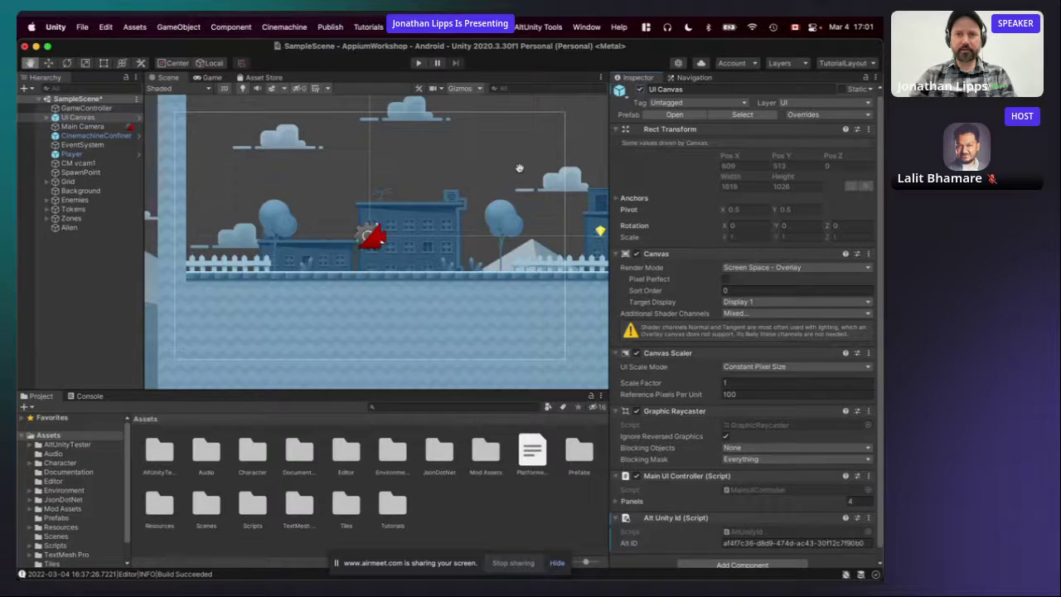
scroll(519, 169, down, 5)
scroll(519, 169, up, 2)
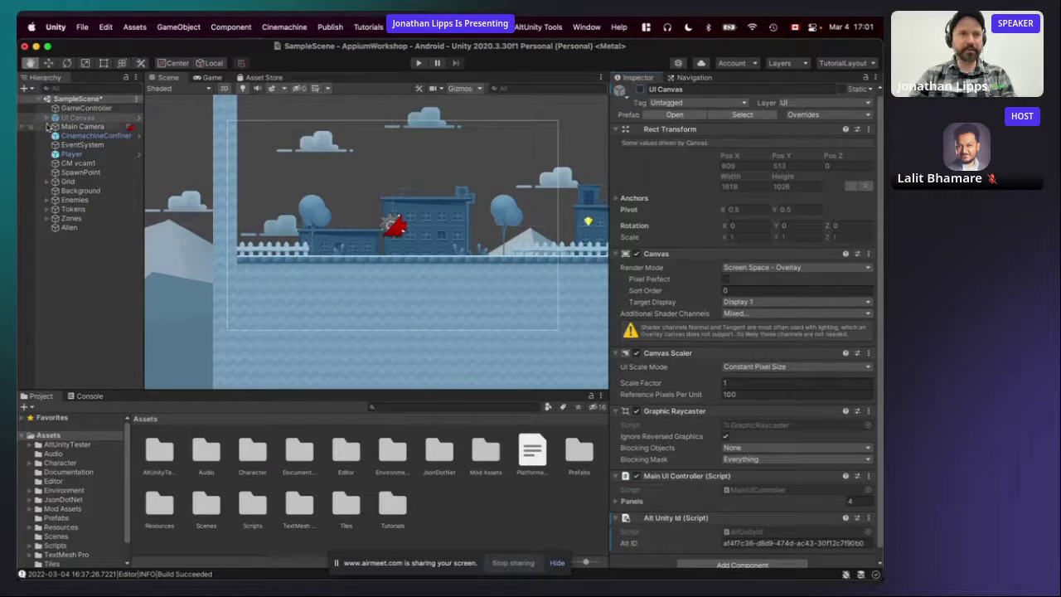
Expand the UI Canvas hierarchy and try to enable the object's static flag.
click(46, 118)
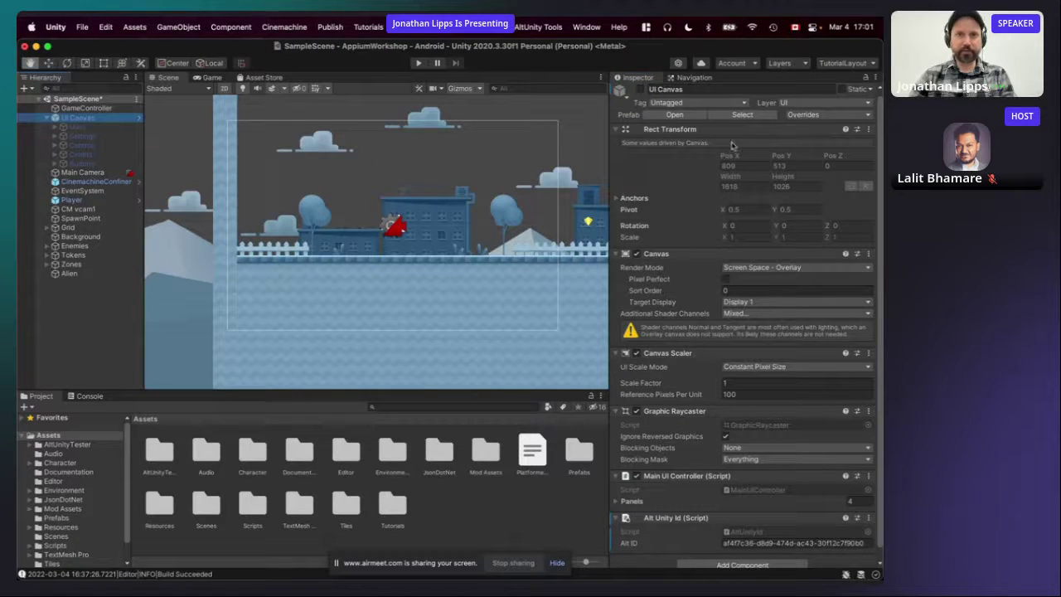
click(842, 90)
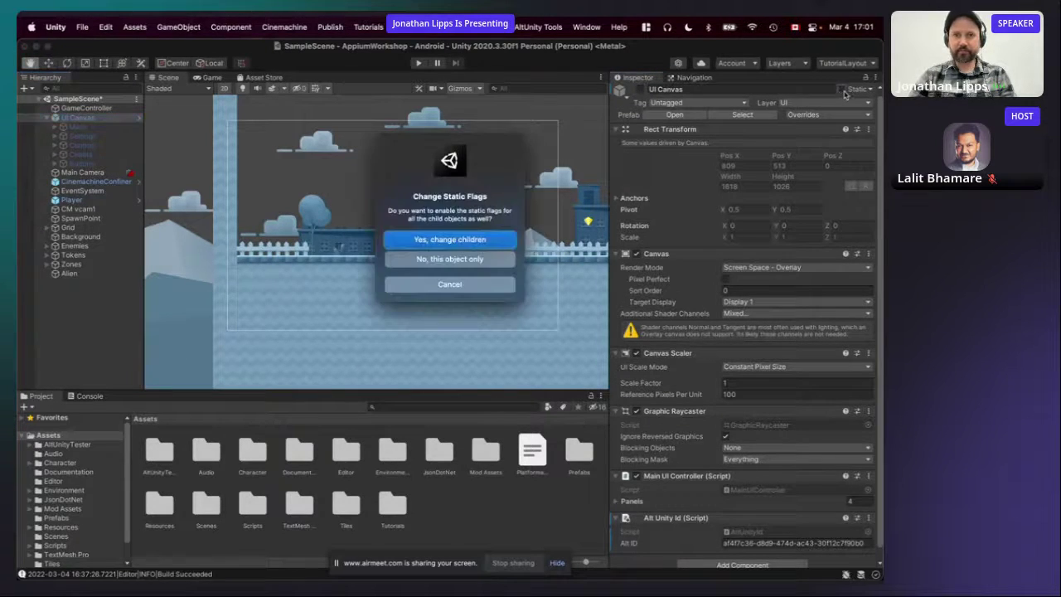
click(477, 284)
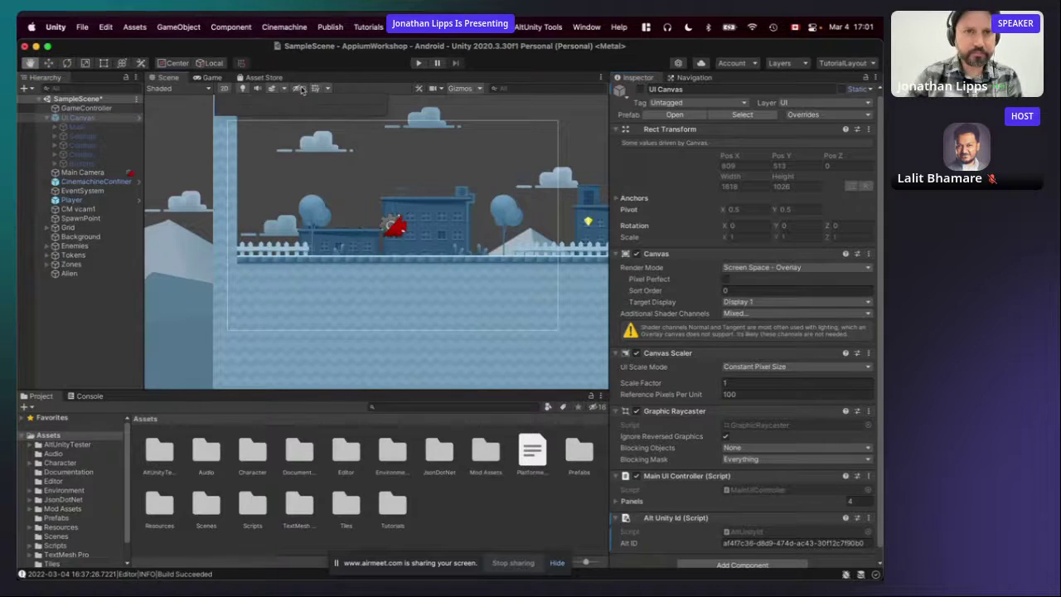
Inspect the UI Canvas object and its Main, Settings and Controls children one by one.
click(78, 119)
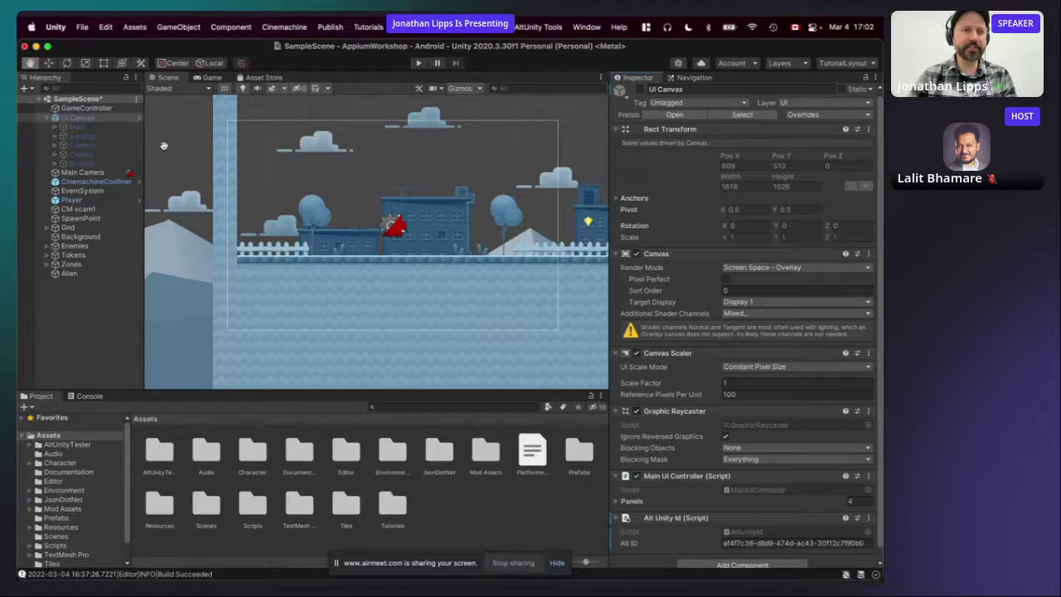
click(76, 126)
click(74, 136)
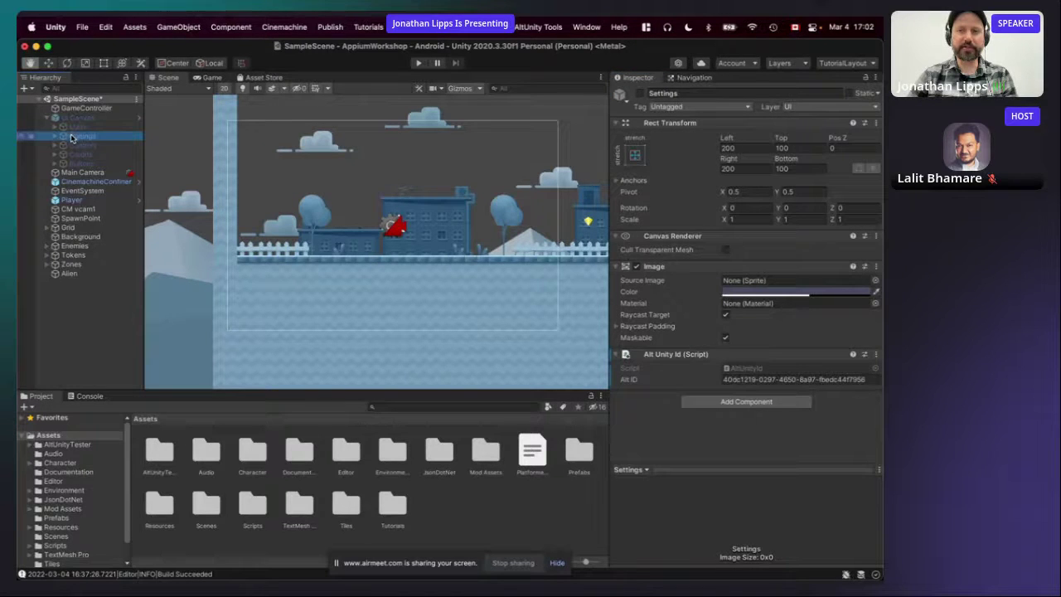
click(75, 145)
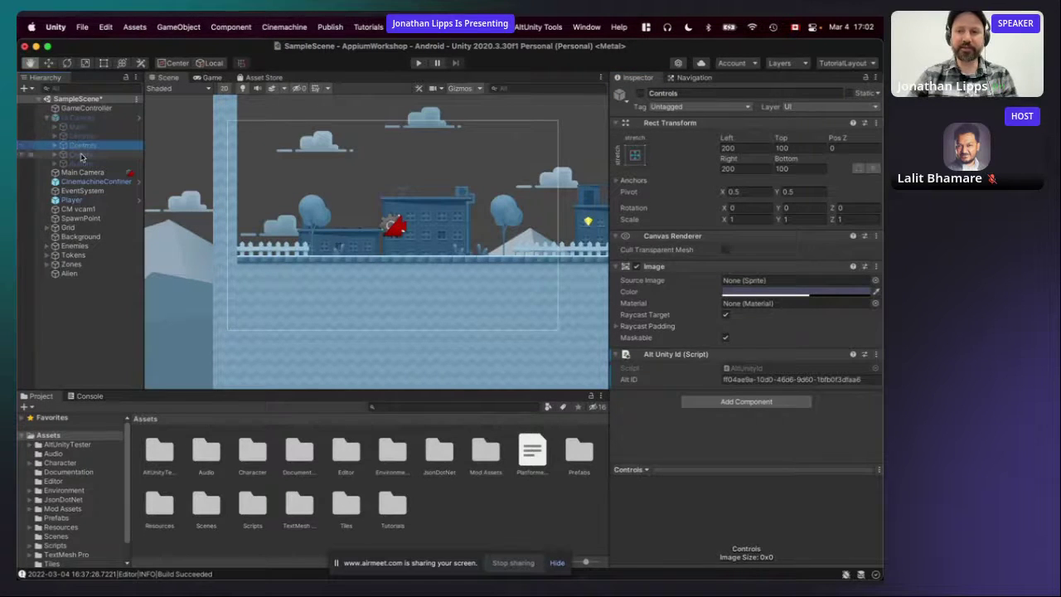
Look through the UI Canvas object's available commands, component properties, tag choices and layer choices.
right_click(83, 119)
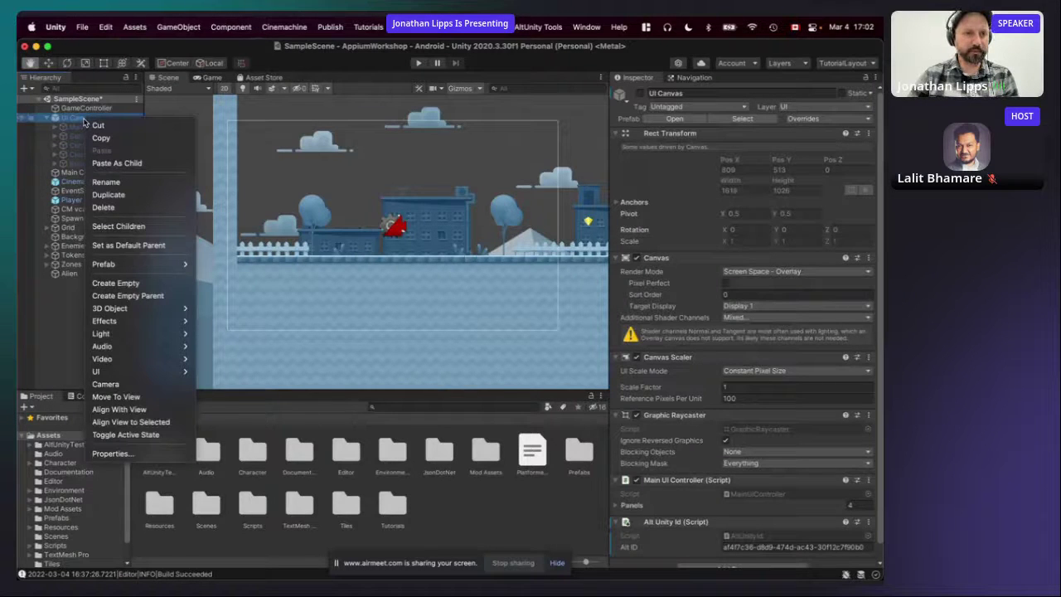
key(Escape)
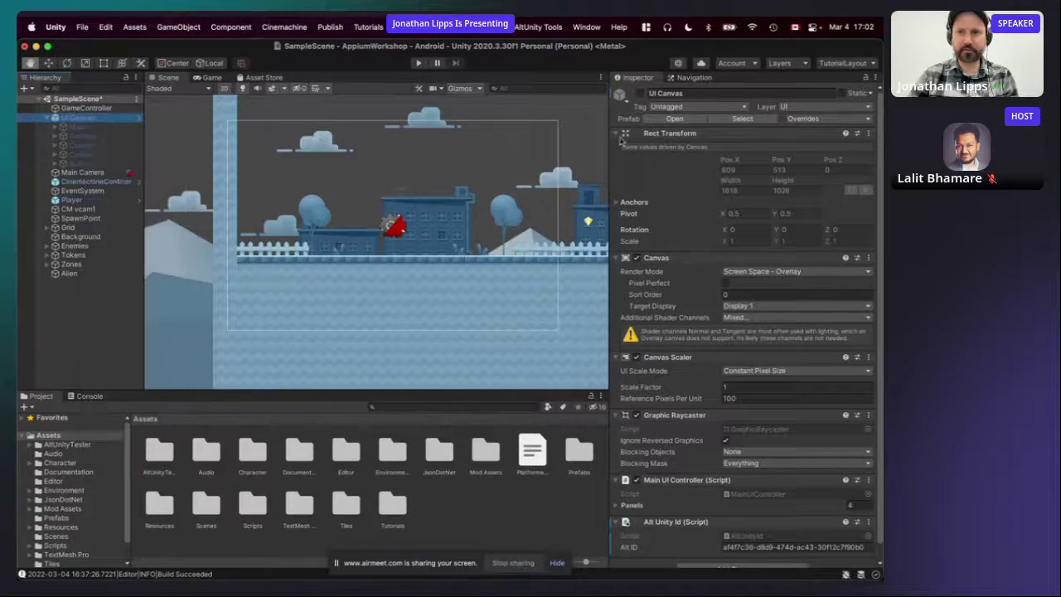
scroll(767, 290, down, 1)
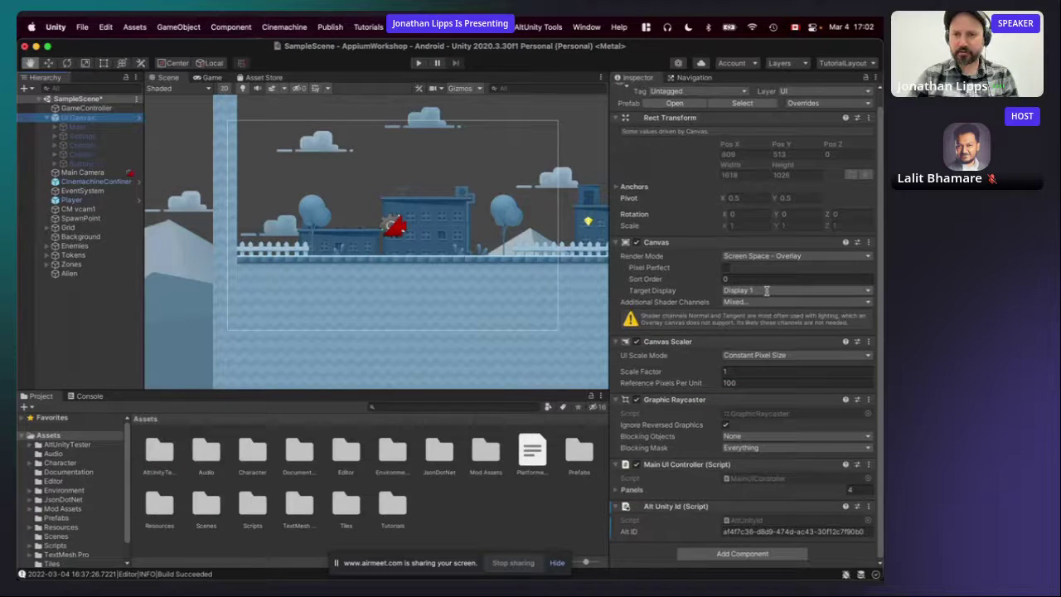
scroll(767, 291, up, 1)
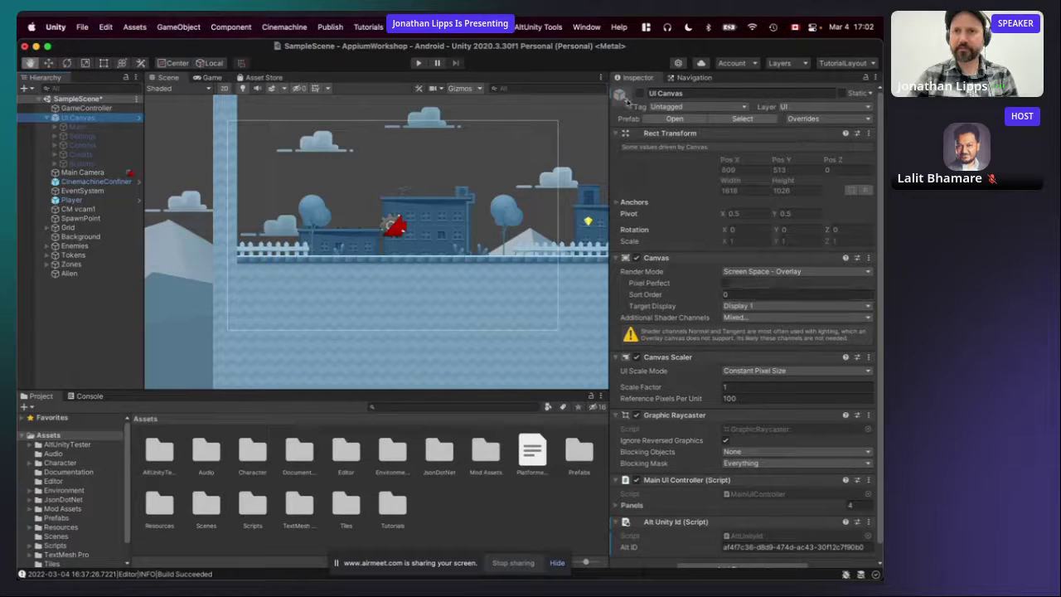
click(697, 108)
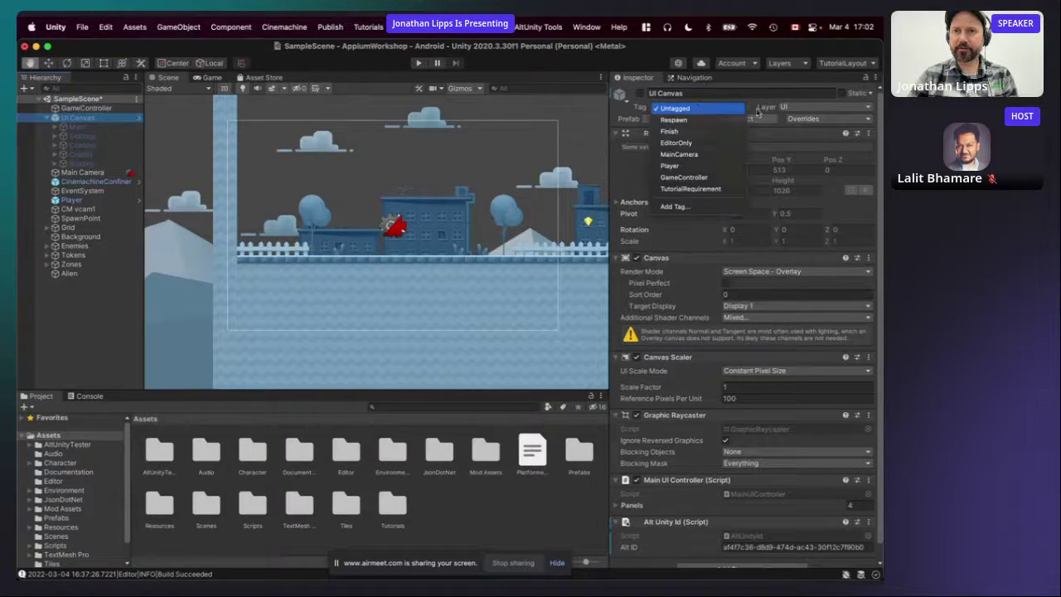
click(797, 111)
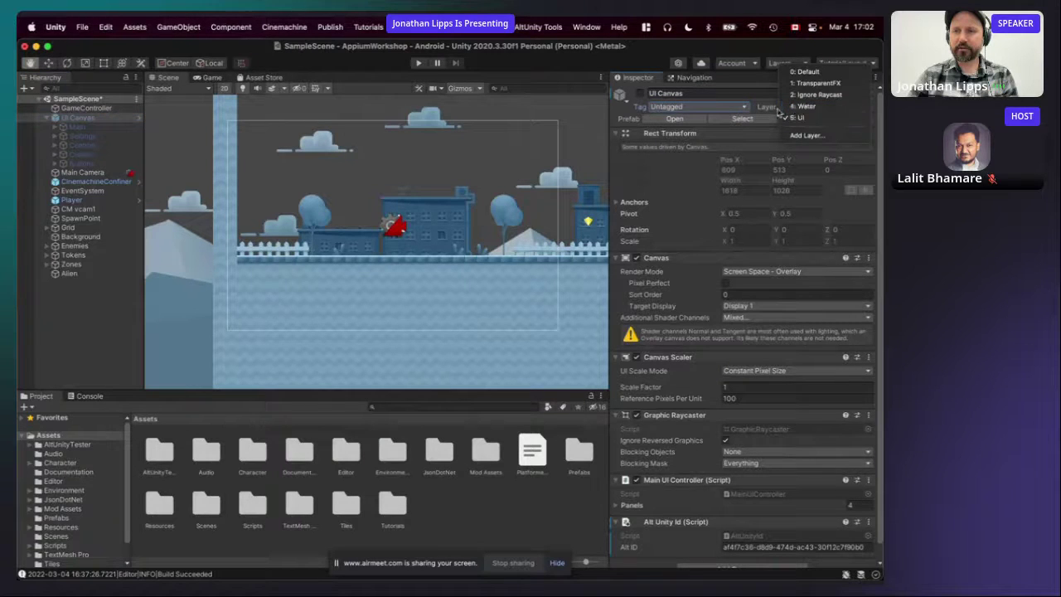
click(643, 181)
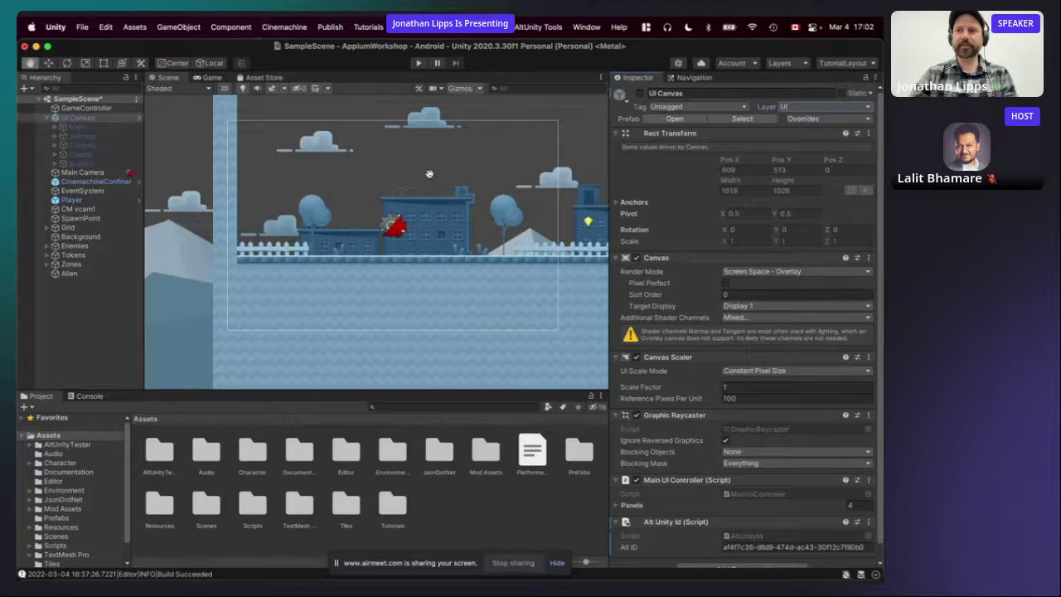
Switch back to test/actions.js in the iTerm2 nvim editor.
key(super+Tab)
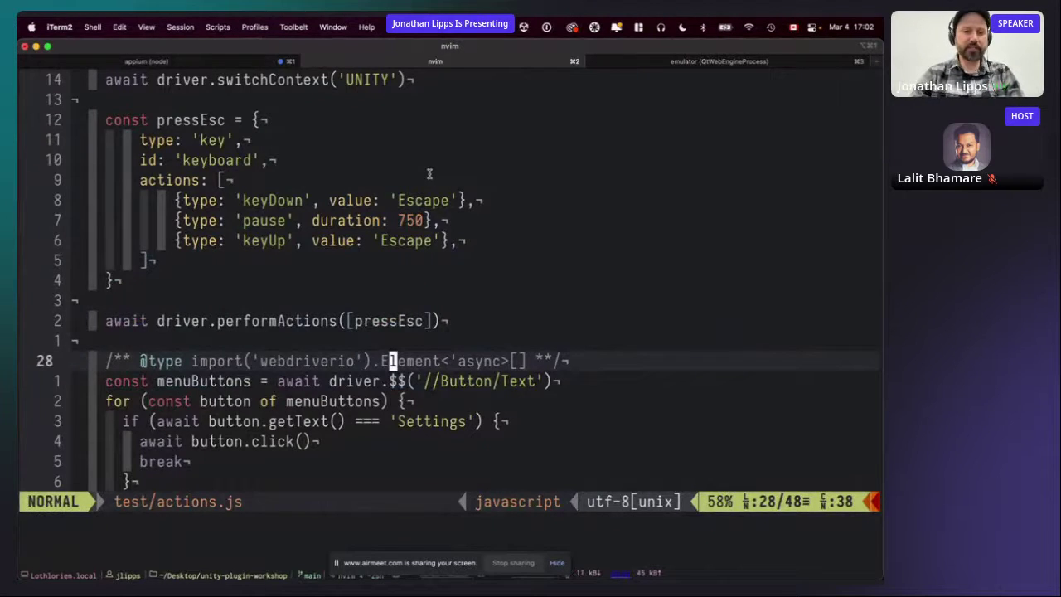
Examine the menuButtons query for '//Button/Text' and the conditional block that picks out the Settings button.
key(j)
key(shift+v)
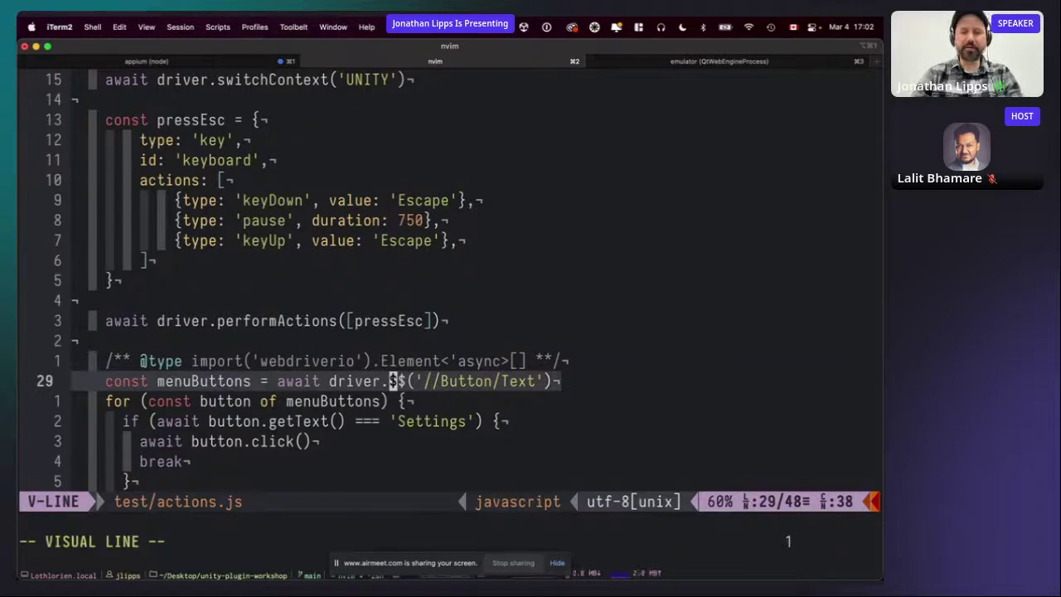
key(Escape)
click(505, 380)
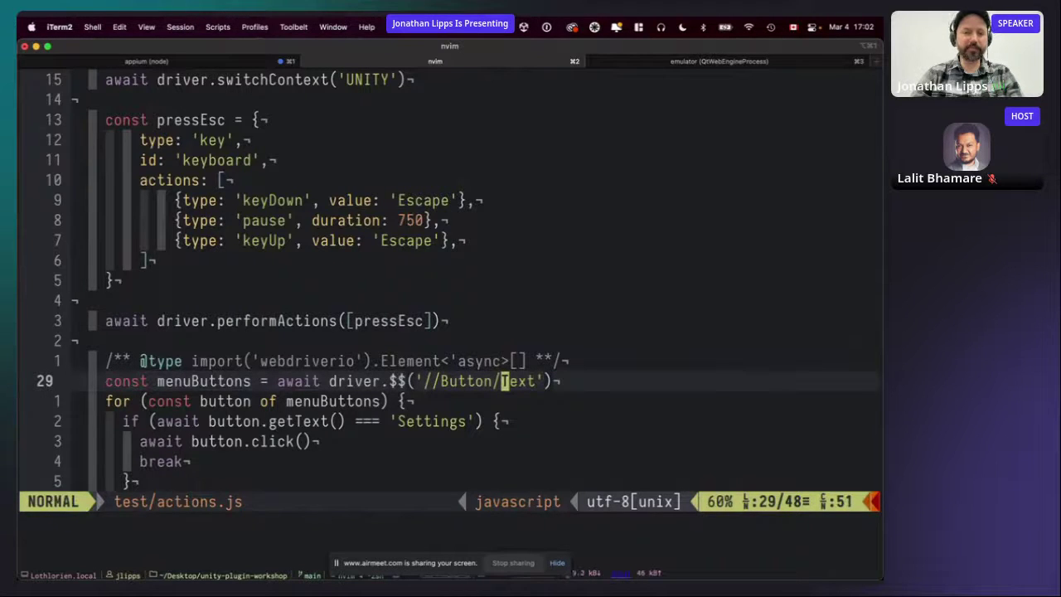
key(j)
key(j)
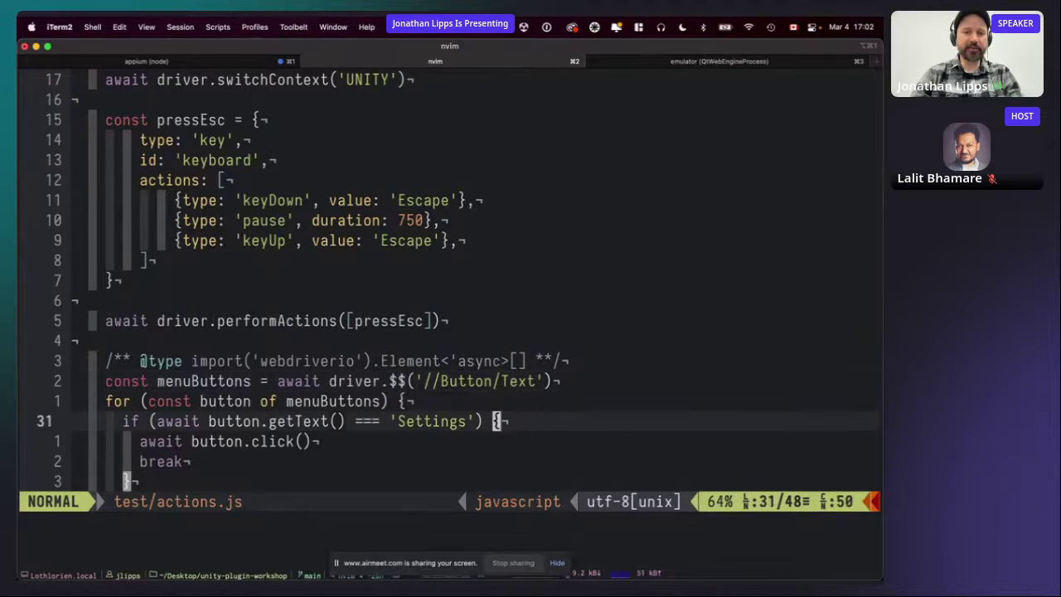
key(shift+v)
key(j)
key(j)
key(j)
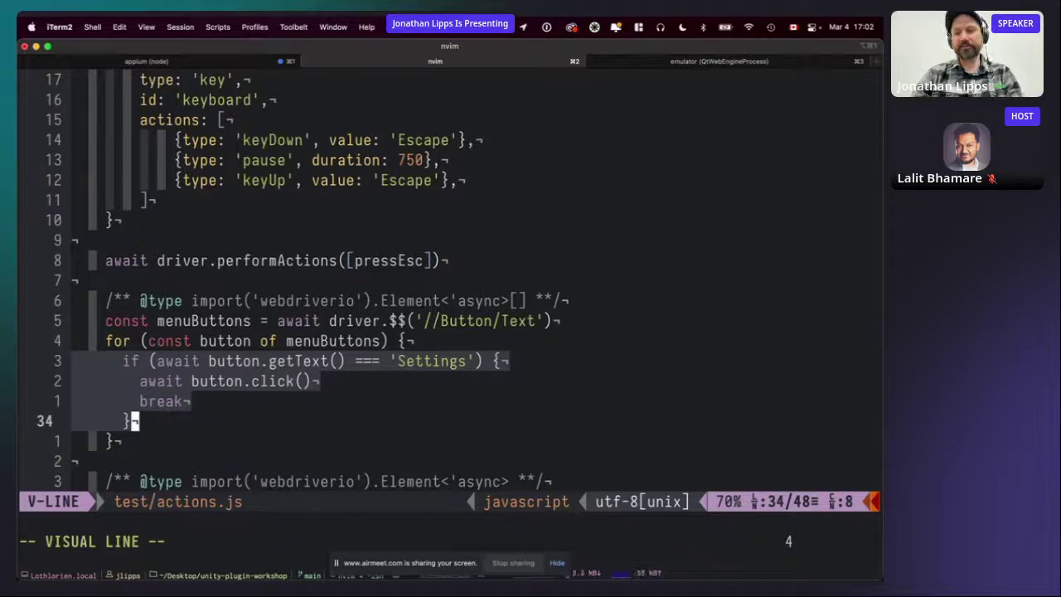
key(Escape)
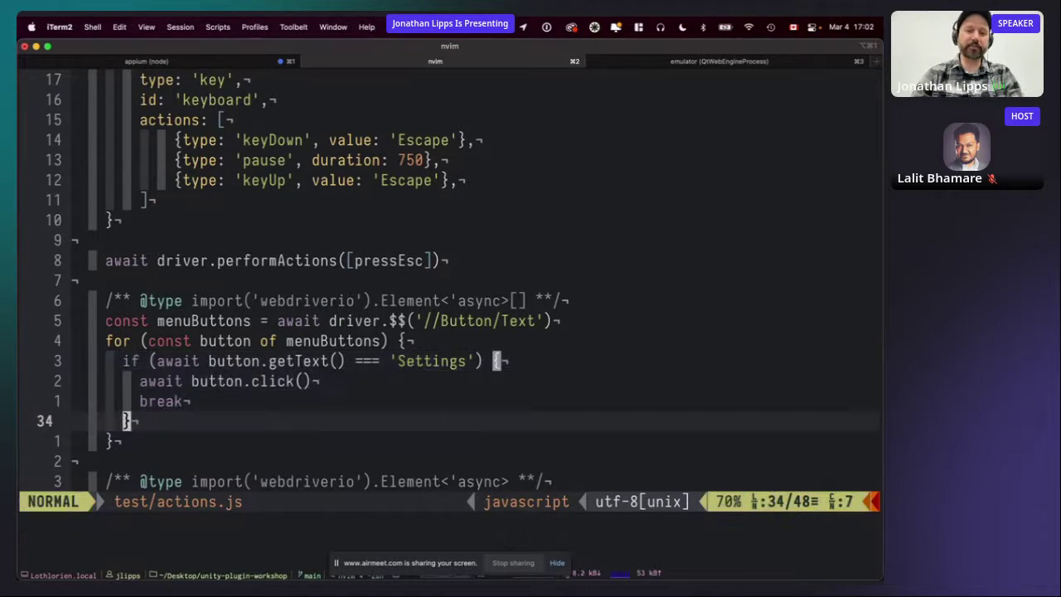
Review the menu button code line by line, covering the menuButtons query, the Settings text check and the button.click() call.
key(k)
key(k)
key(k)
key(k)
key(j)
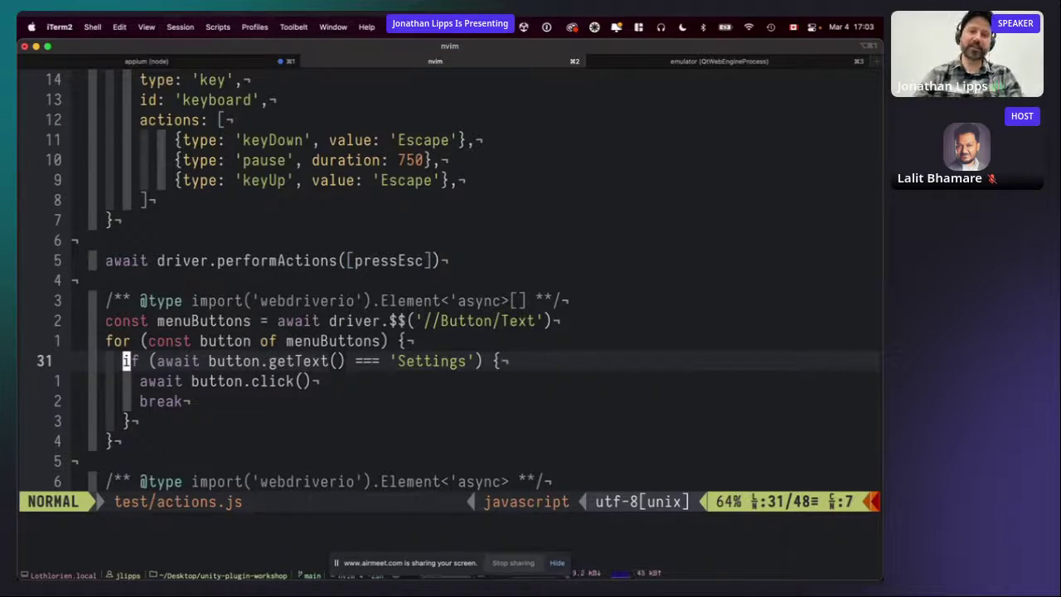
key(k)
key(k)
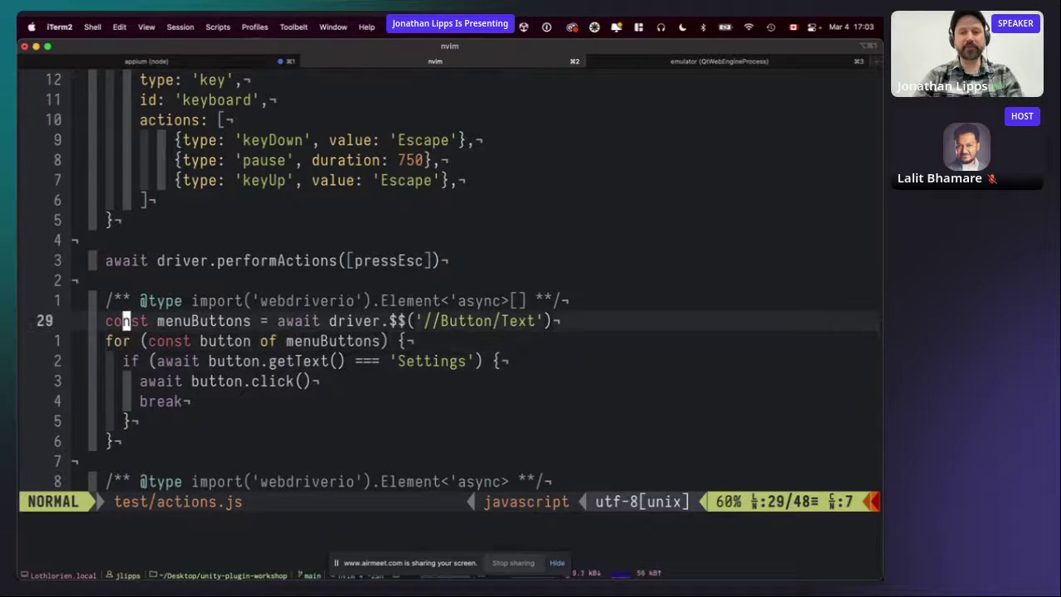
key(shift+v)
key(Escape)
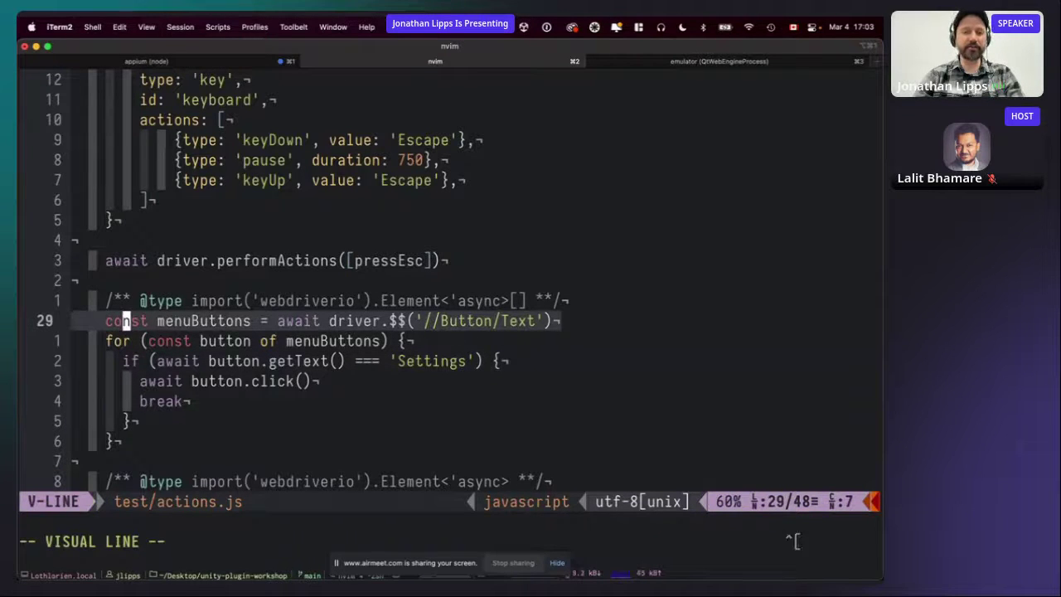
key(j)
key(j)
key(shift+v)
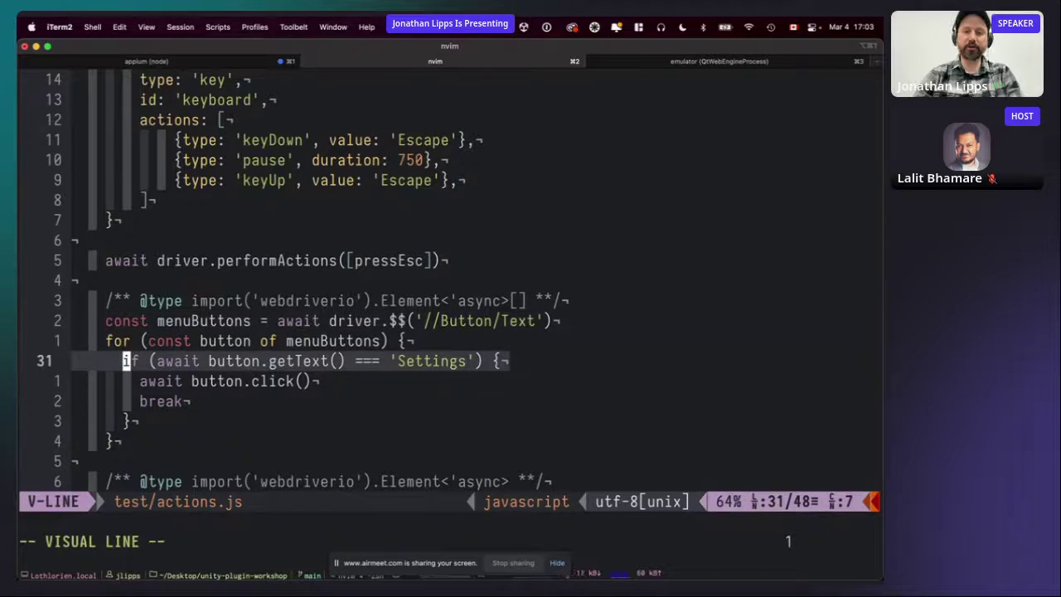
key(Escape)
key(j)
key(shift+v)
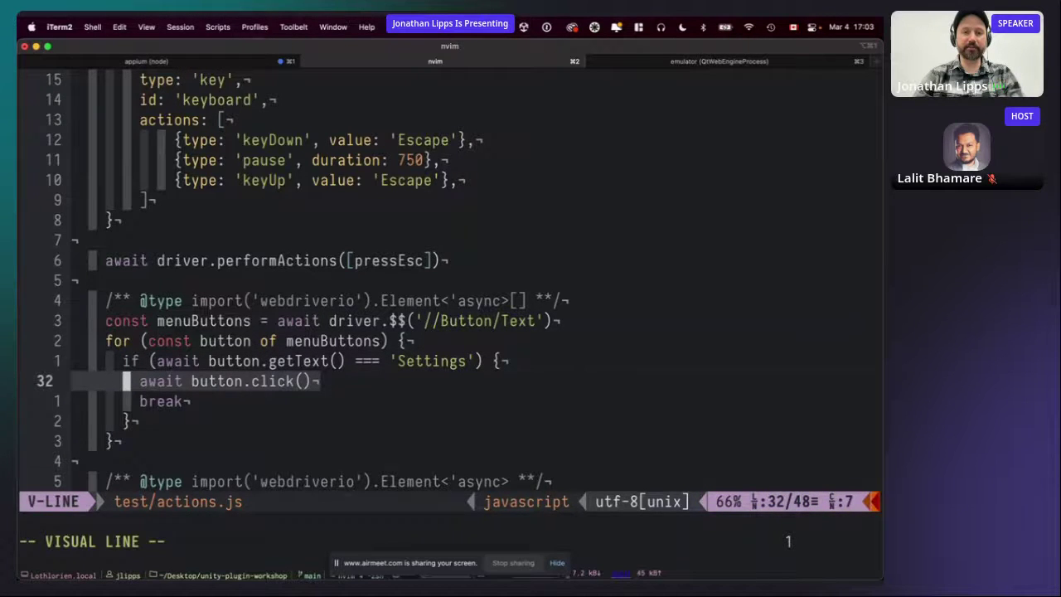
key(Escape)
key(j)
key(j)
key(j)
key(j)
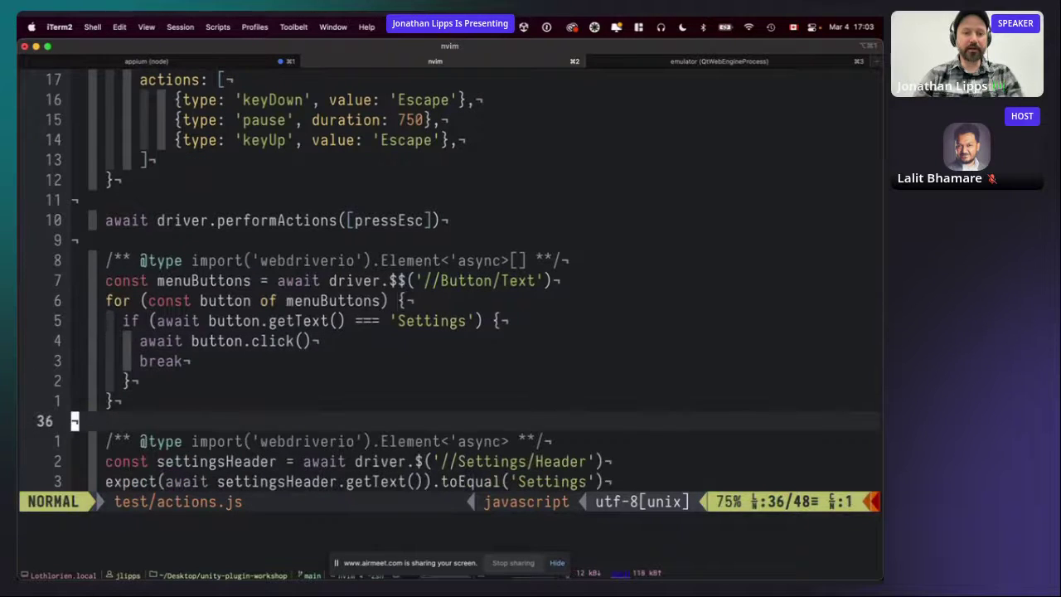
Reread the Settings text condition and the rest of the menu button loop down to its closing brace.
key(k)
key(k)
key(k)
key(k)
key(k)
key(shift+v)
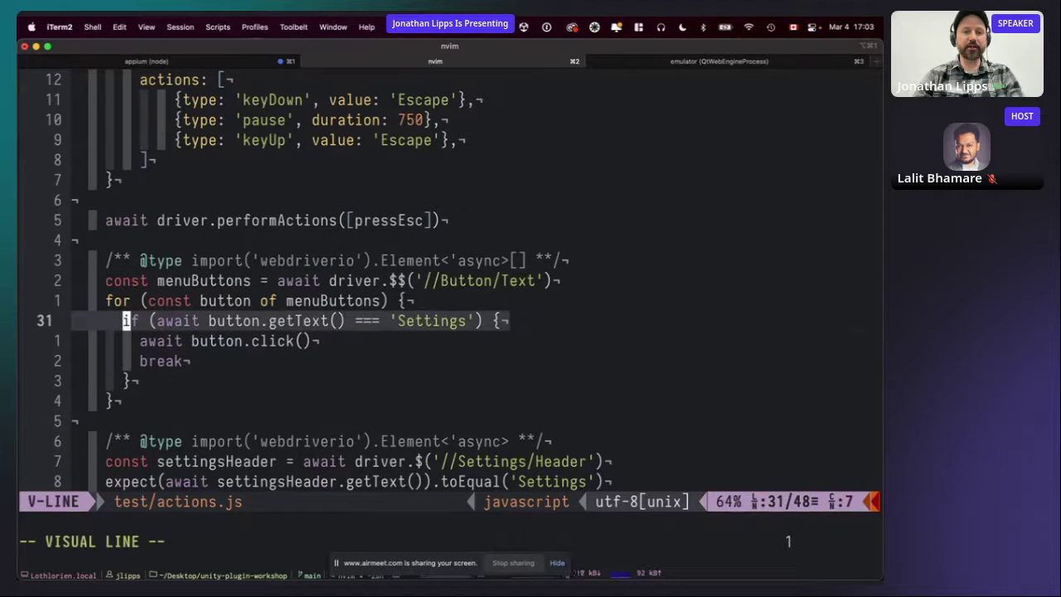
key(Escape)
key(j)
key(j)
key(j)
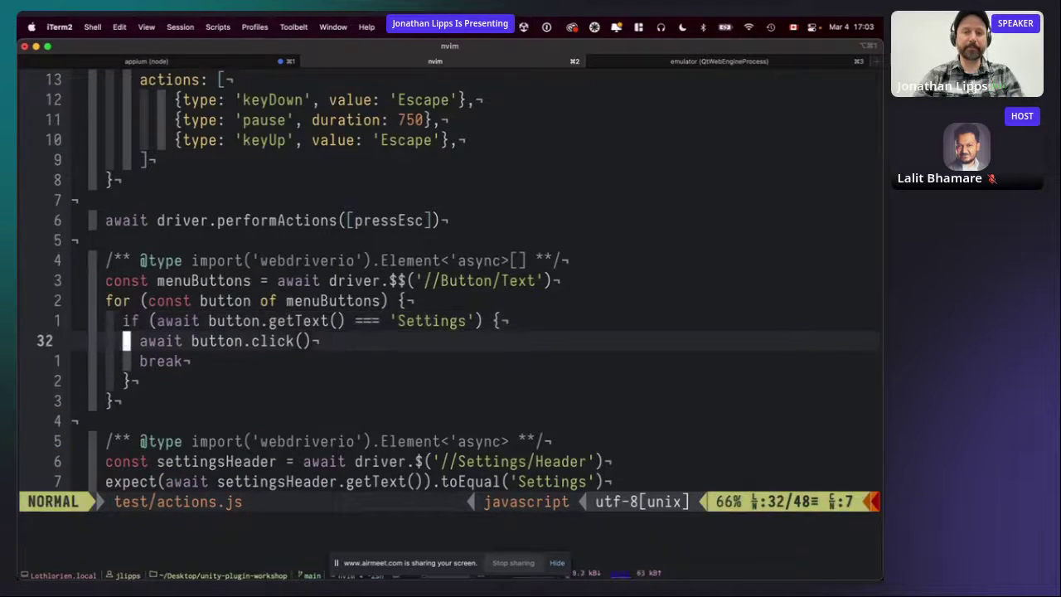
key(j)
key(j)
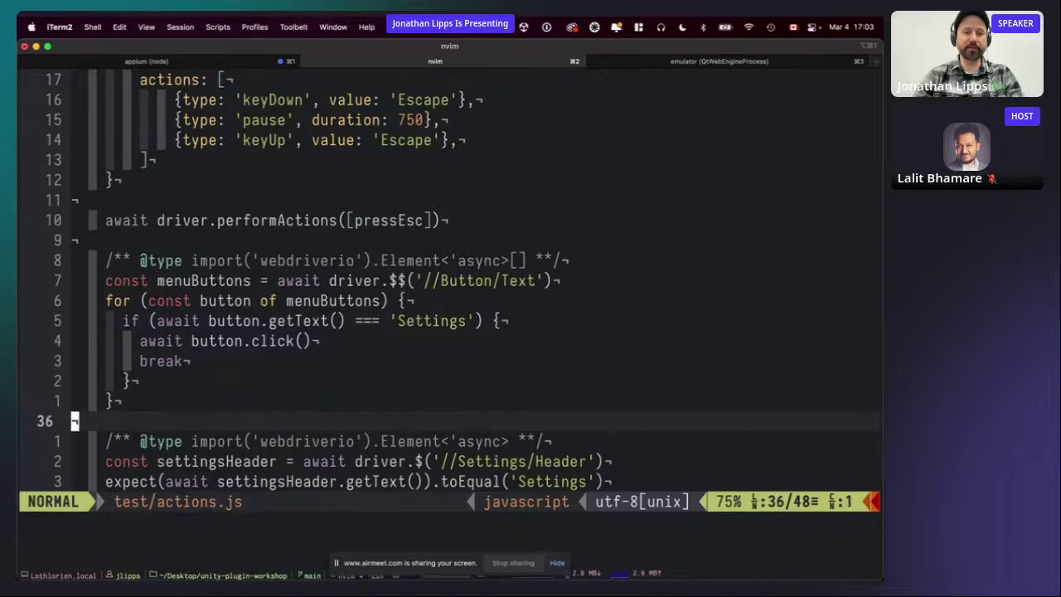
Examine the settingsHeader lookup for '//Settings/Header' and the assertion that its text equals 'Settings'.
key(j)
key(j)
key(j)
key(j)
key(k)
key(k)
key(l)
key(l)
key(shift+v)
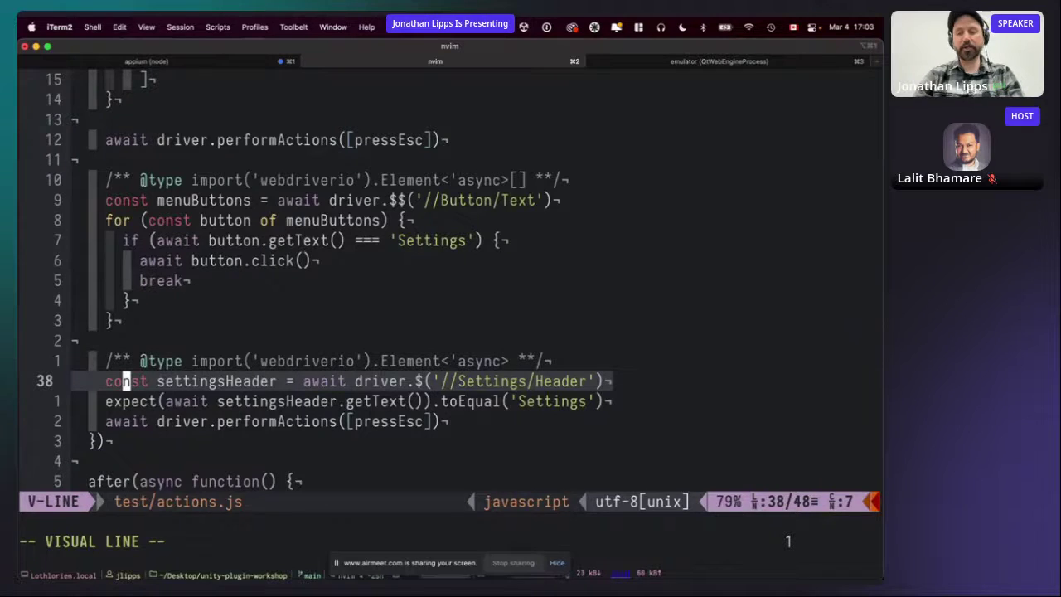
key(Escape)
key(j)
key(shift+v)
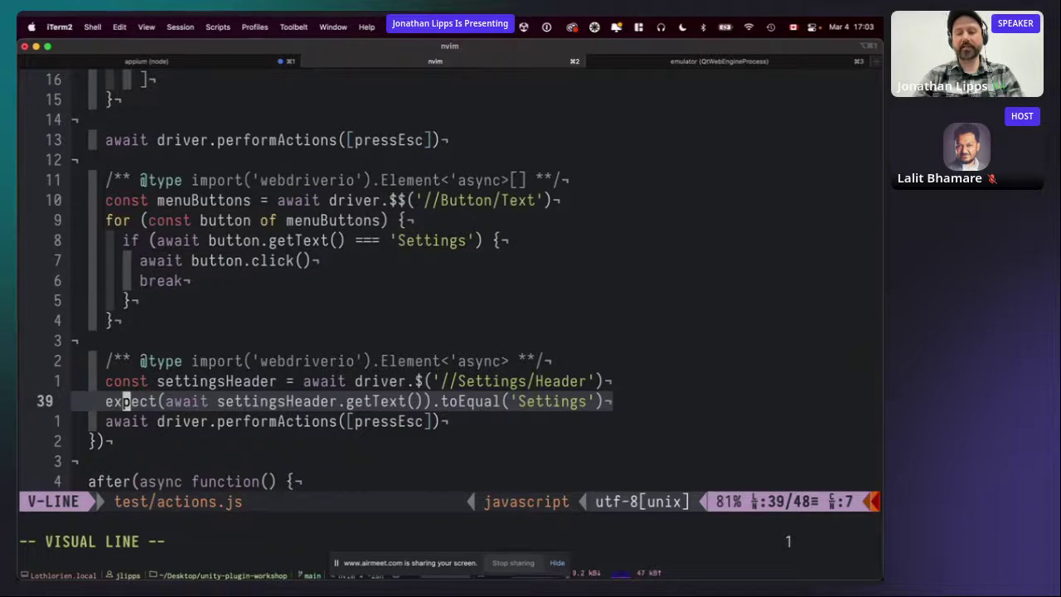
key(Escape)
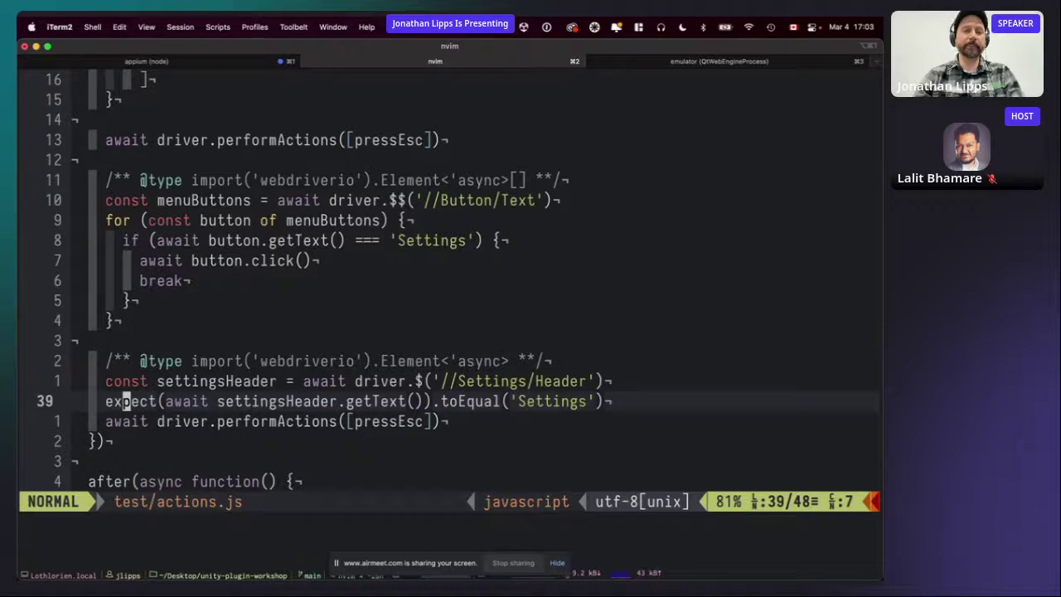
Insert a blank line between the 'Settings' assertion and the final performActions call, and save test/actions.js.
key(o)
key(Escape)
text(:w)
key(Return)
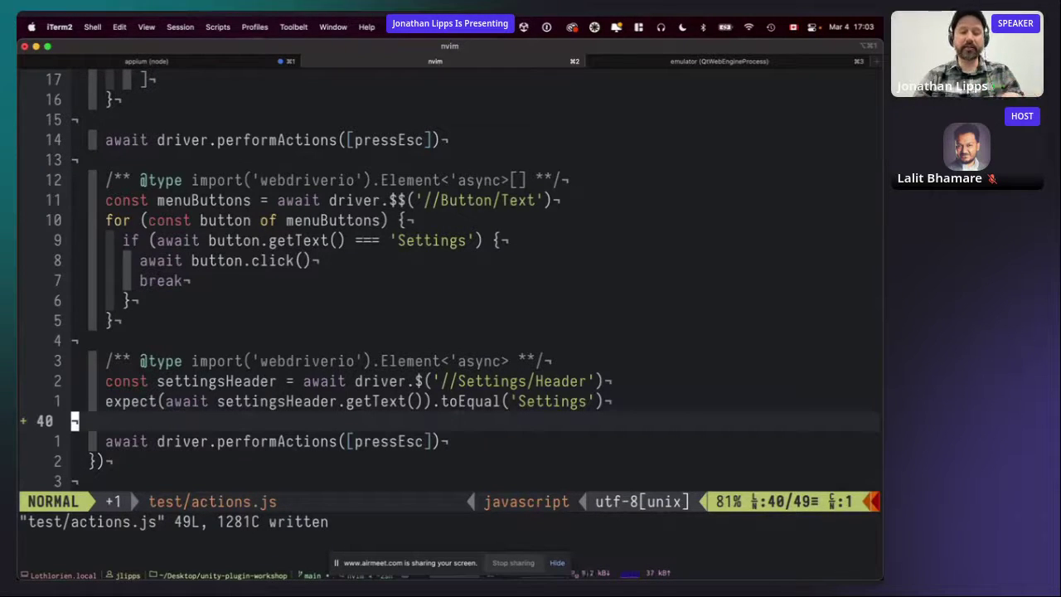
key(j)
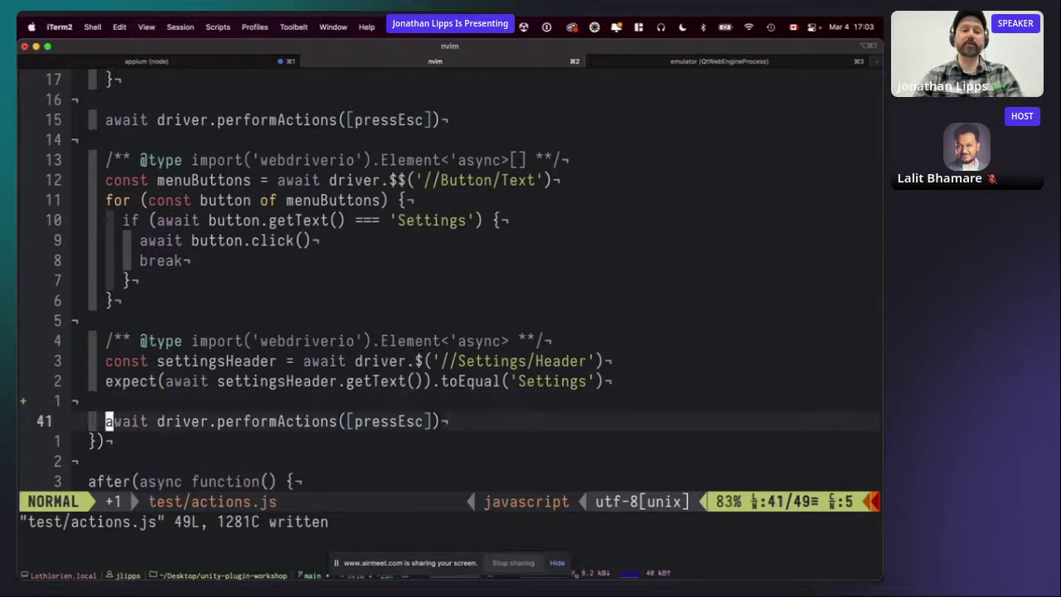
key(k)
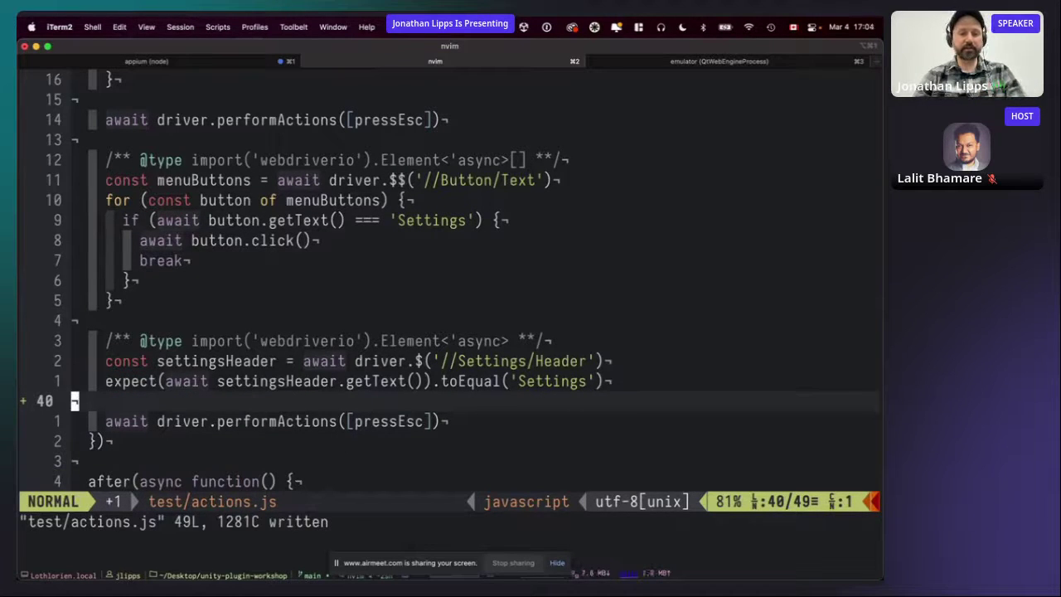
Suspend nvim and run the actions test with npx mocha ./test/actions.js.
key(ctrl+z)
text(npx )
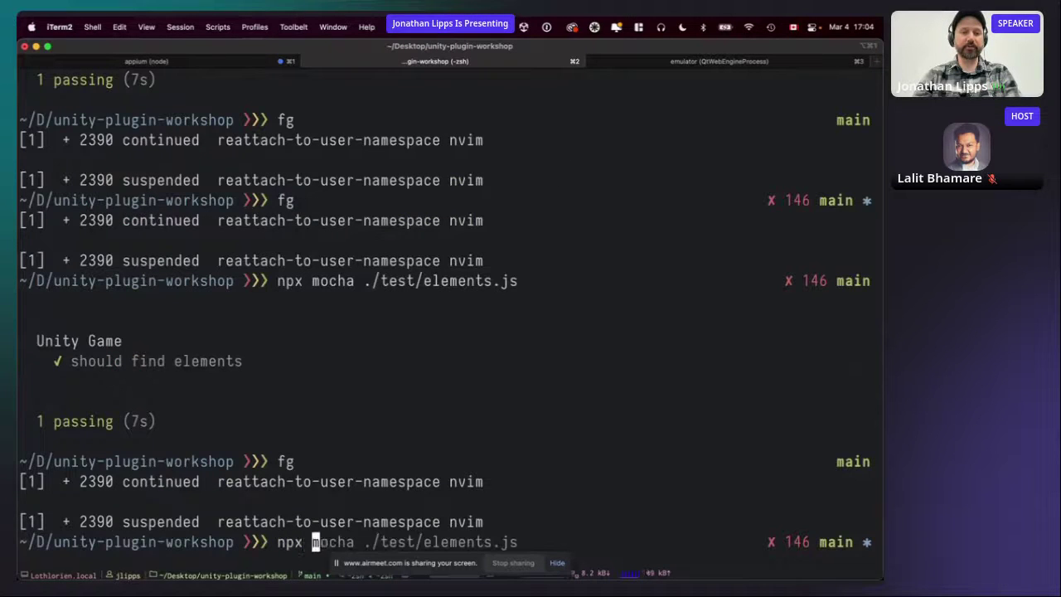
text(mocha ./test/actions.js)
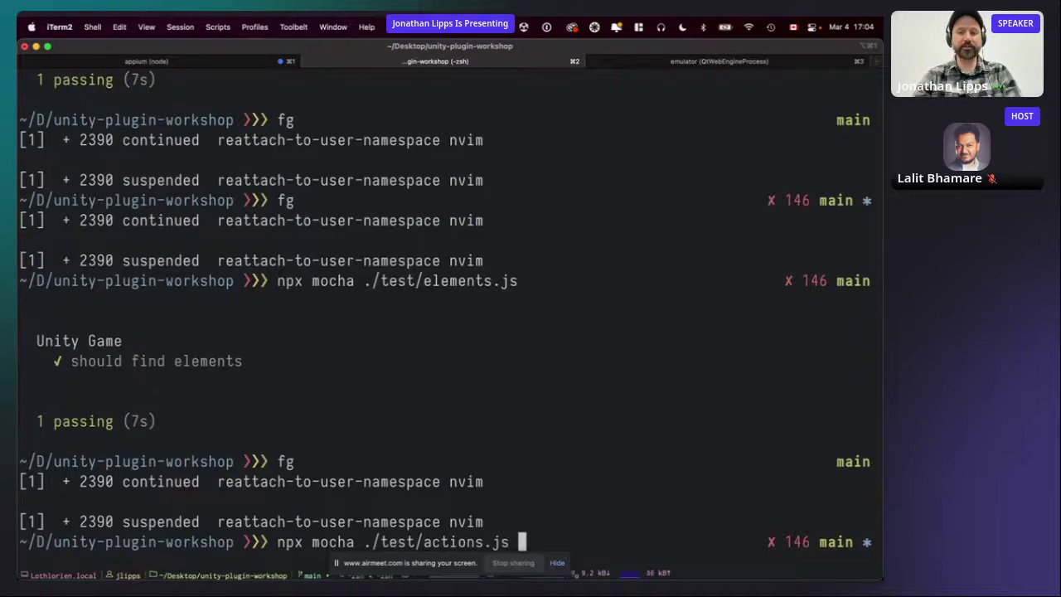
key(Return)
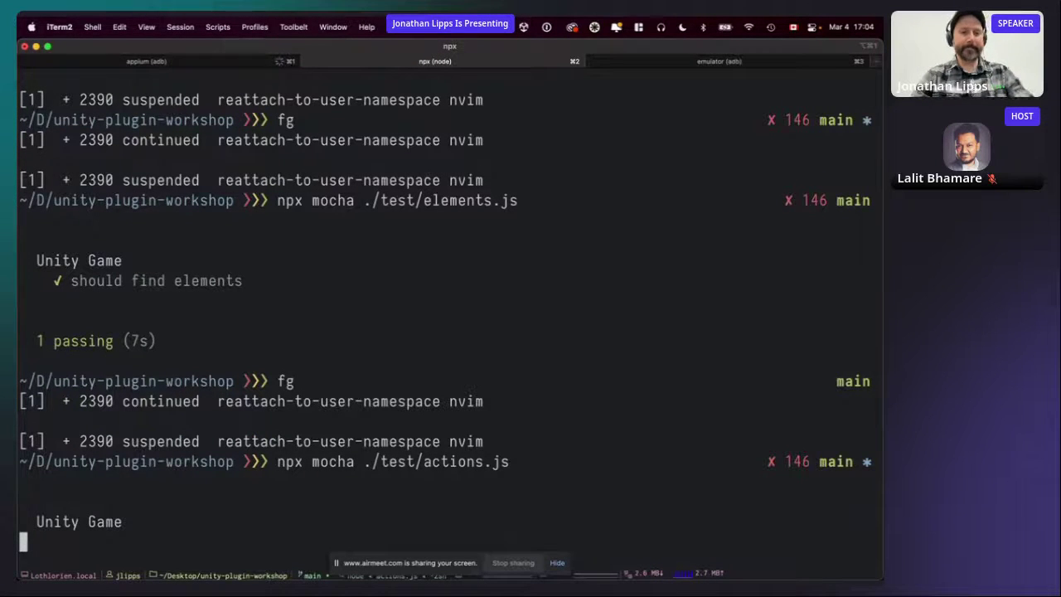
Switch to the Android Emulator to watch the running test, and return to iTerm2.
key(super+Tab)
key(super+Tab)
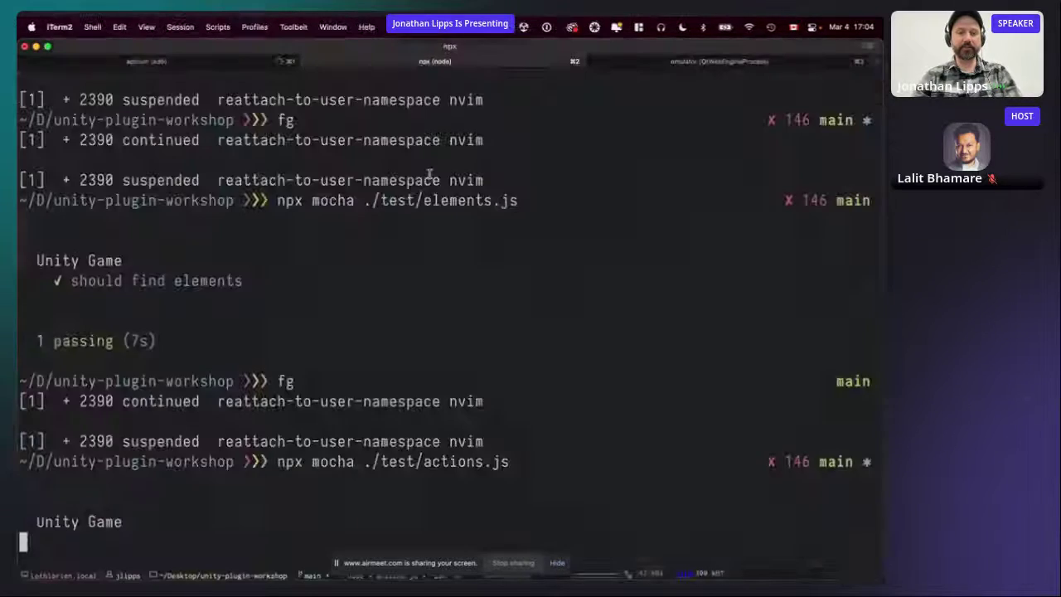
key(super+Tab)
key(super+Tab)
key(super+Tab)
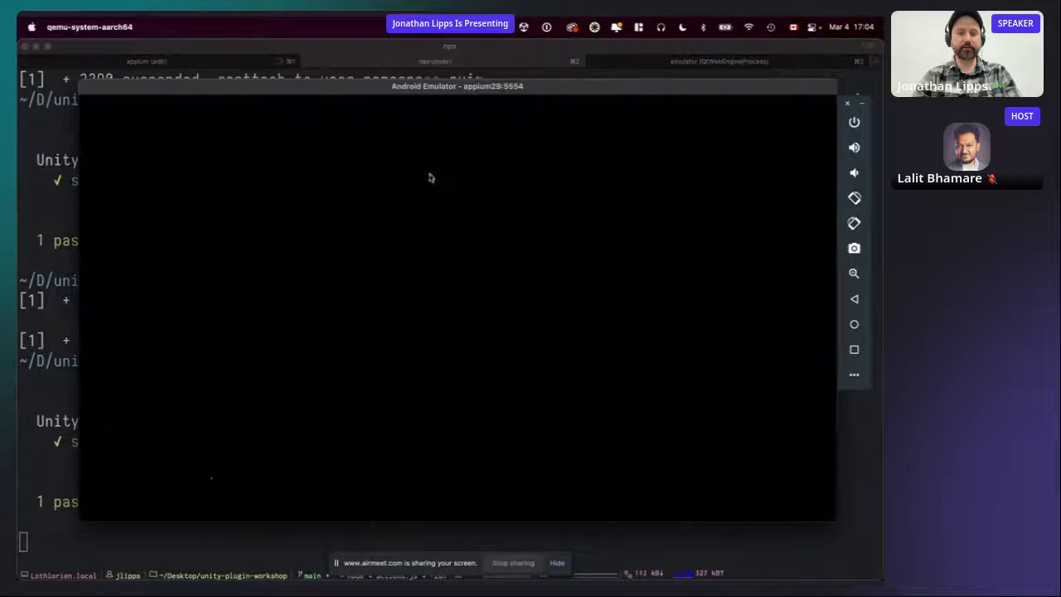
key(super+Tab)
Rerun npx mocha ./test/actions.js, watch it in the Android Emulator, and return to iTerm2.
key(Up)
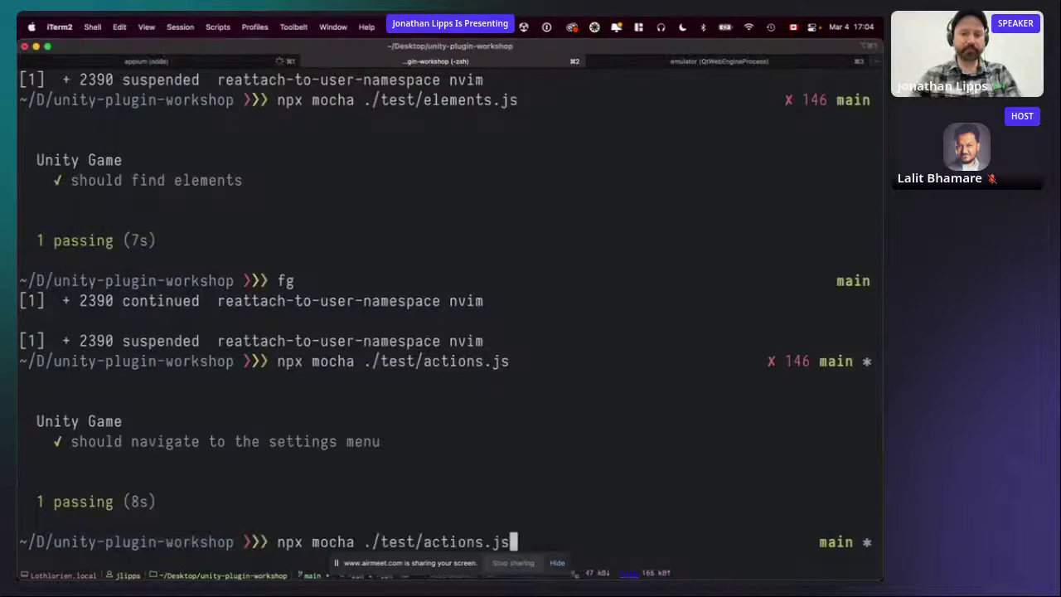
key(Return)
key(super+Tab)
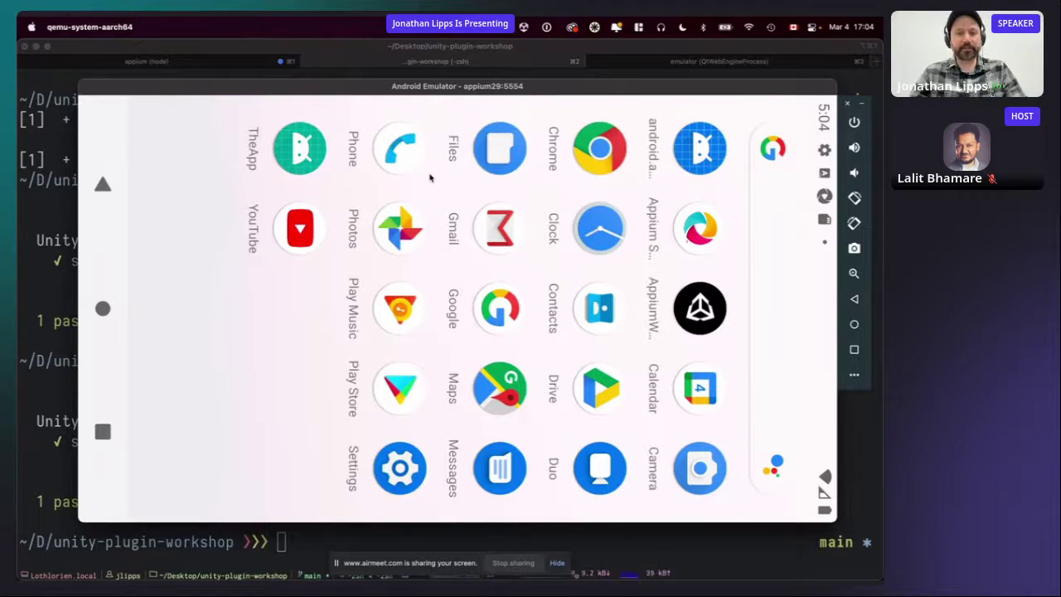
key(super+Tab)
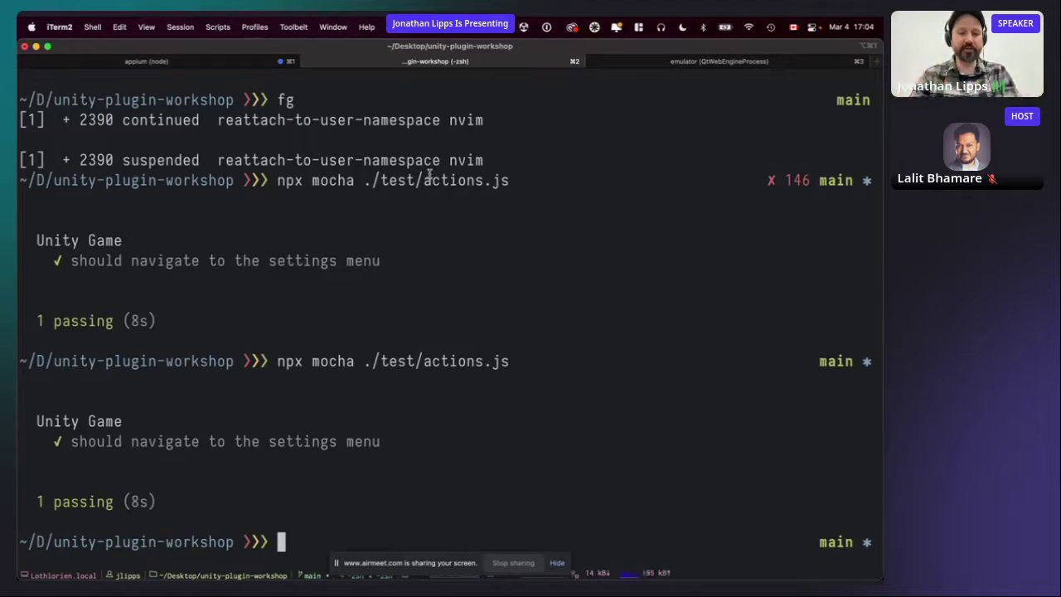
Resume the suspended nvim session and open test/game.js.
text(fg)
key(Return)
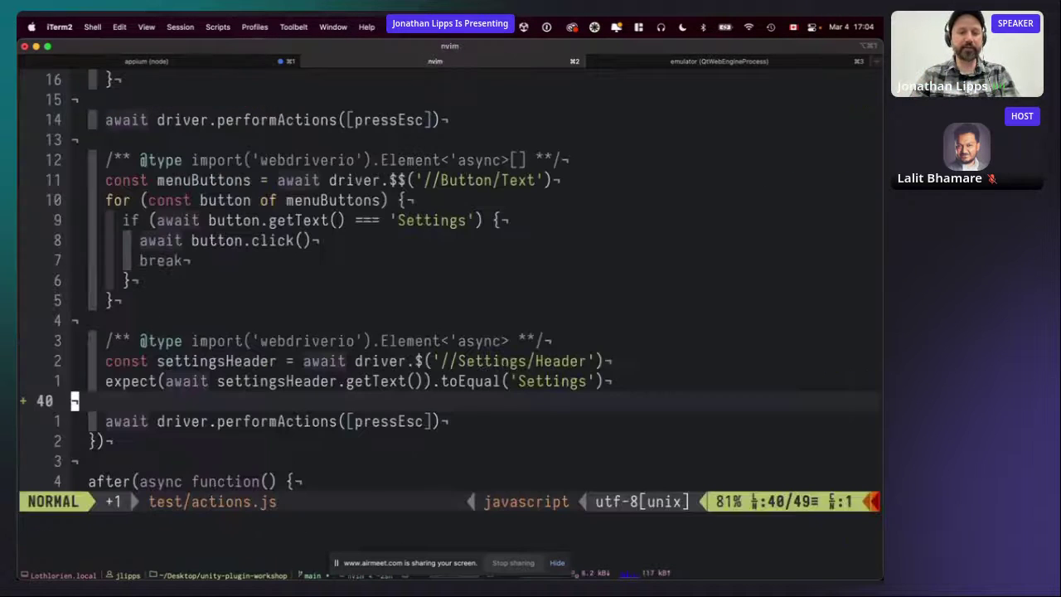
key(ctrl+p)
text(gamej)
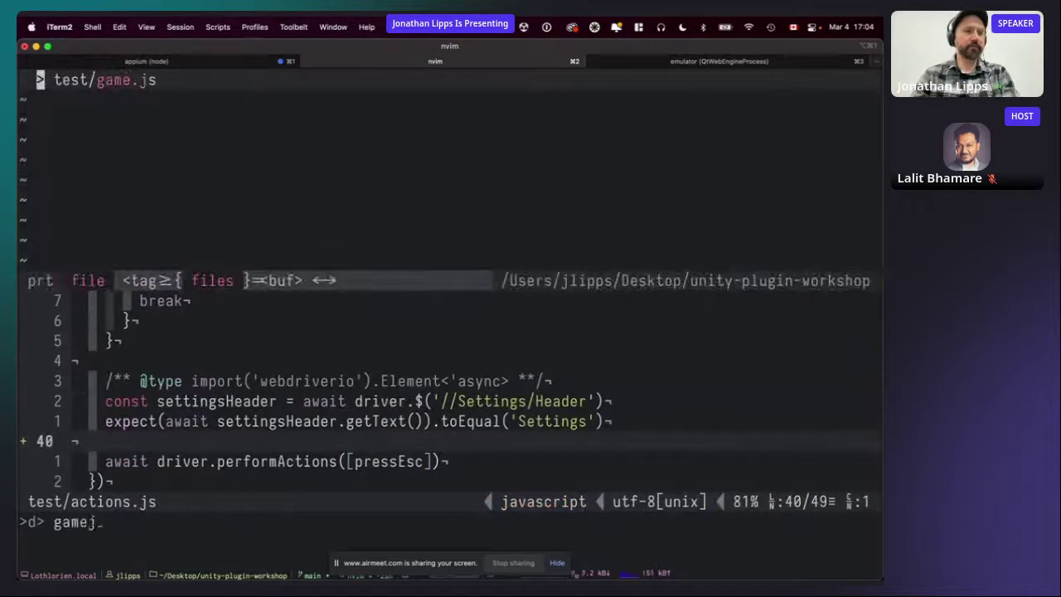
key(Return)
Highlight the 'should stomp on enemies' test declaration in test/game.js, and clear the selection.
key(j)
key(j)
key(j)
key(j)
key(j)
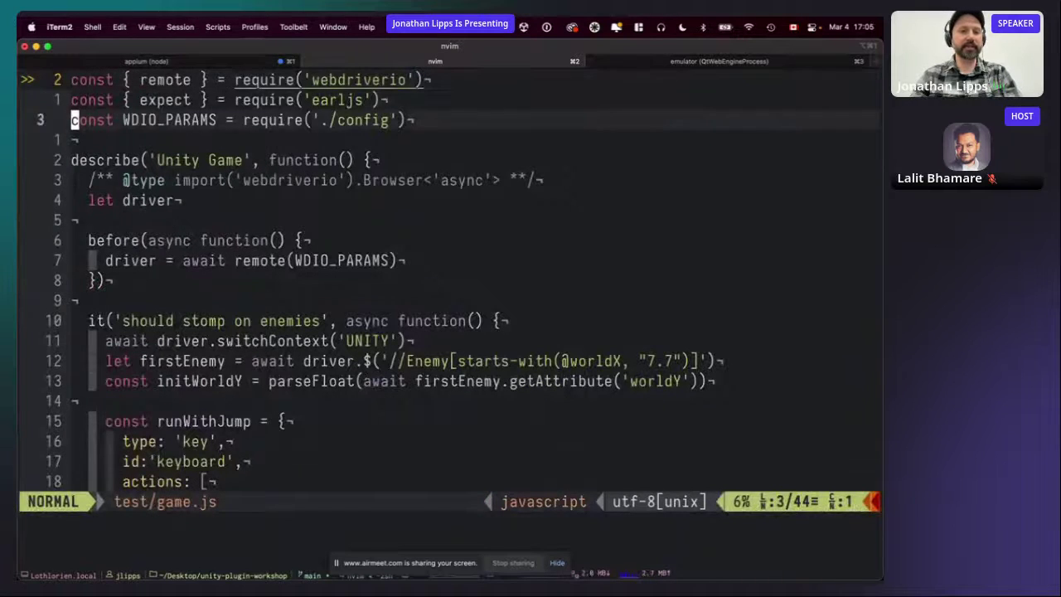
key(j)
key(j)
key(j)
key(j)
key(j)
key(j)
key(j)
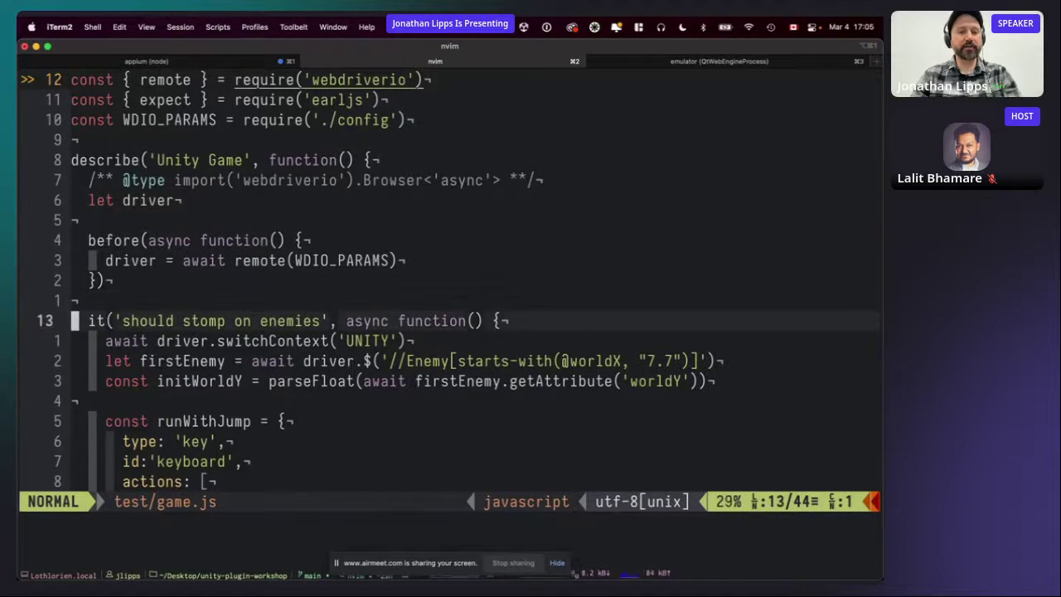
key(shift+v)
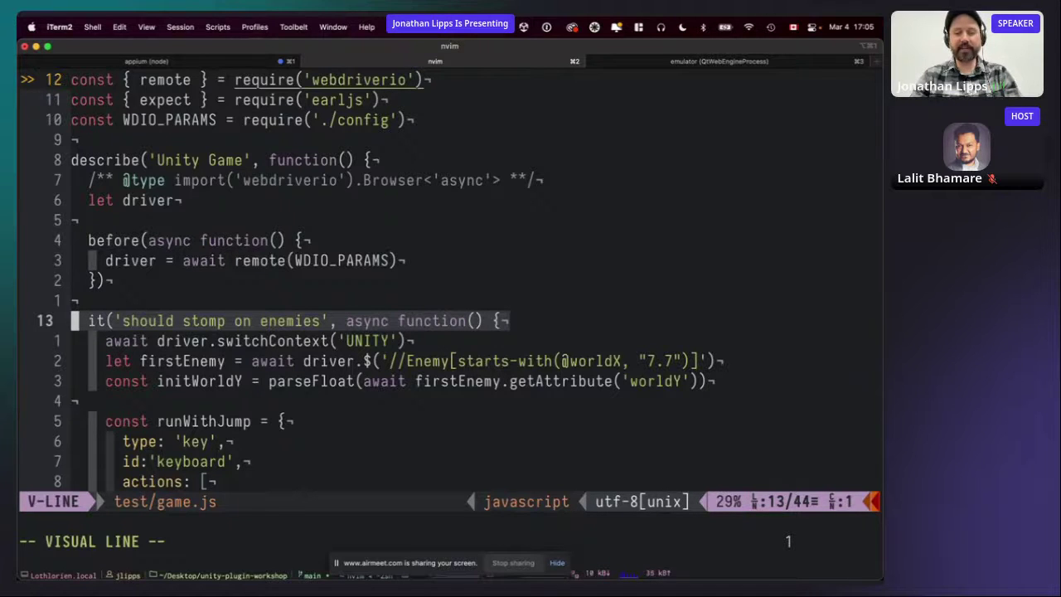
key(Escape)
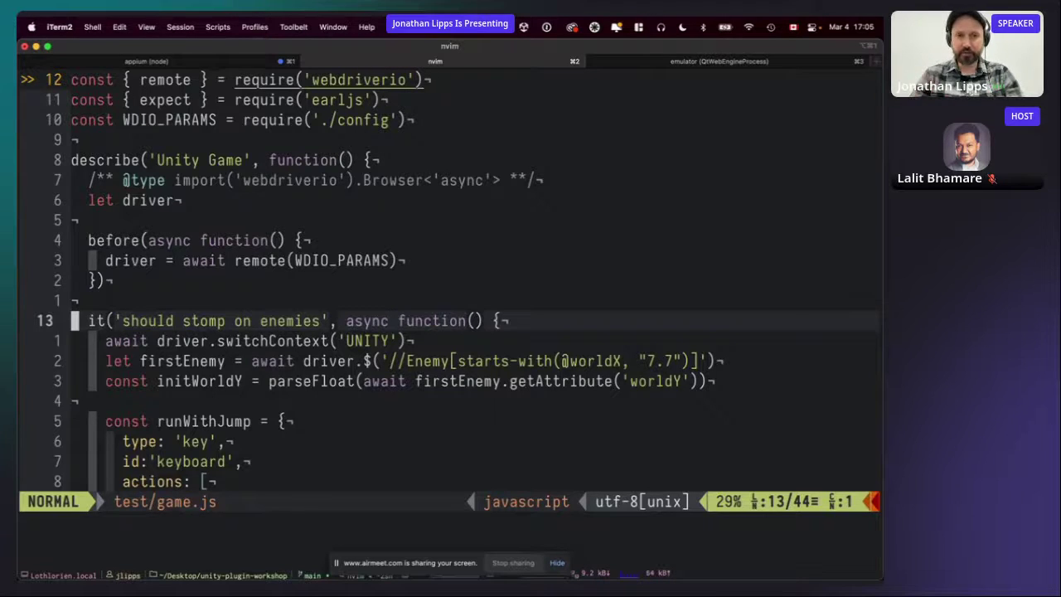
Highlight in turn the switchContext('UNITY') call, the firstEnemy XPath lookup and the initWorldY assignment.
key(j)
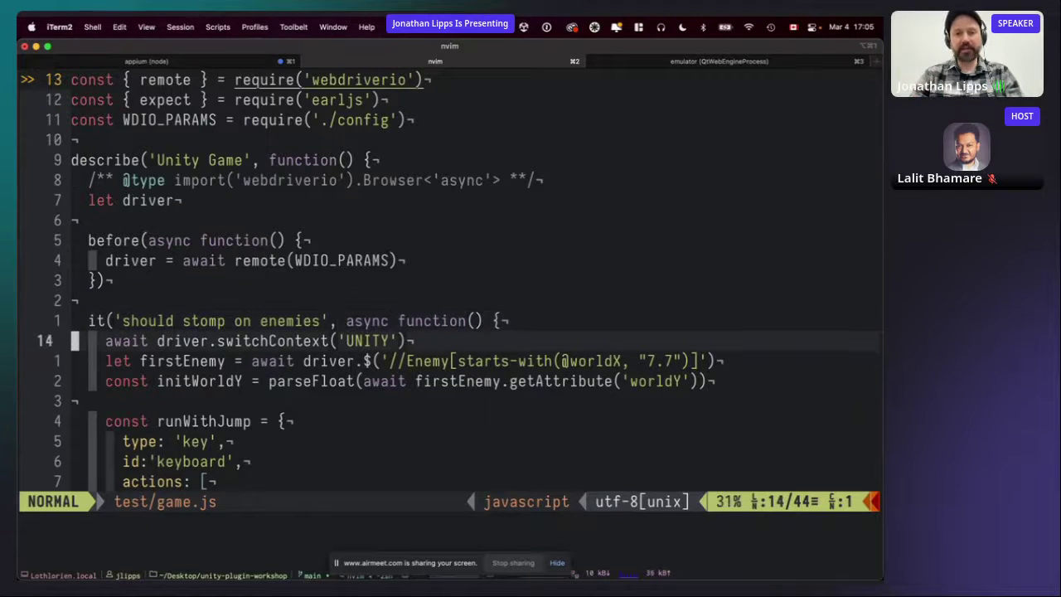
key(shift+v)
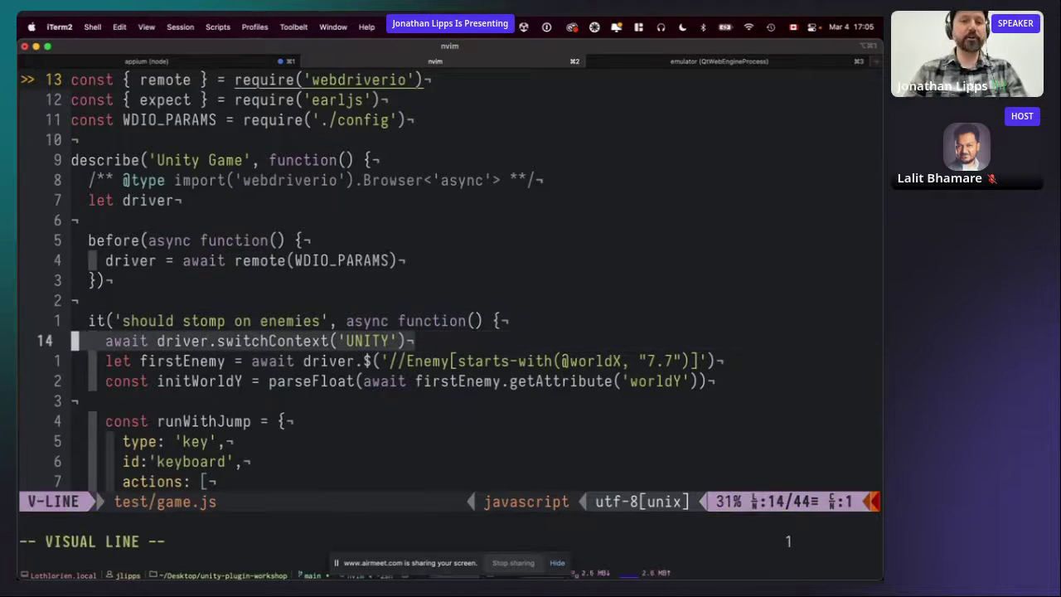
key(Escape)
key(j)
key(shift+v)
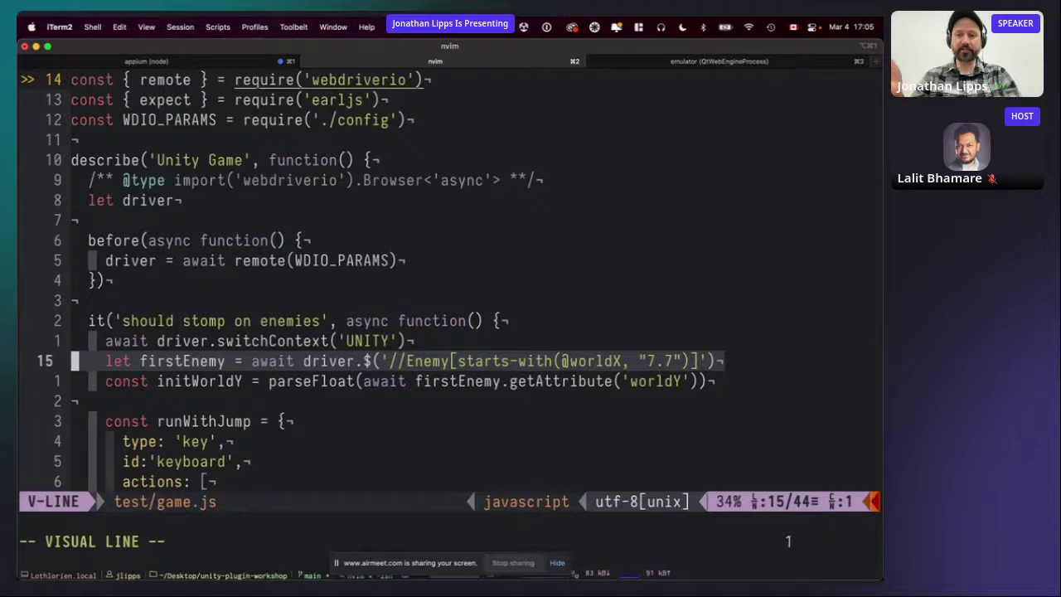
key(Escape)
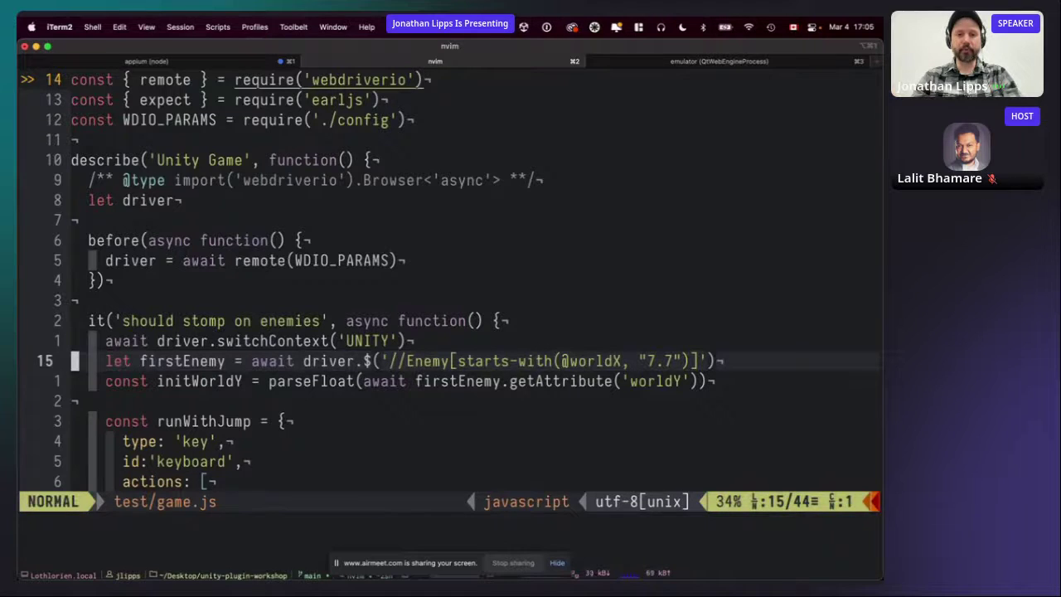
key(j)
key(shift+v)
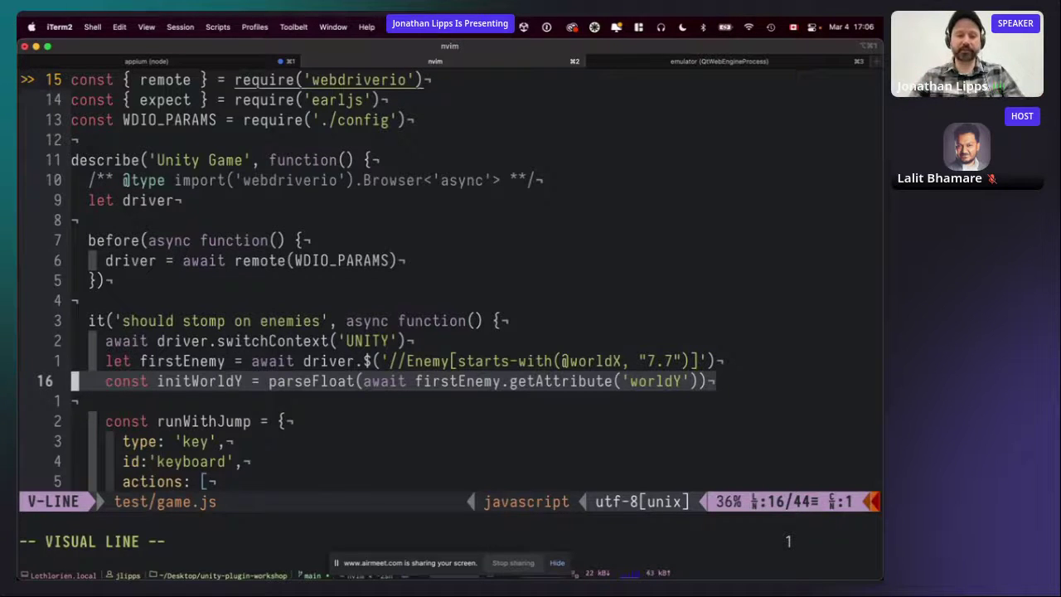
Switch to the Android Emulator, launch the Unity game to view its scene, leave it for the home screen, and return to iTerm2.
key(super+Tab)
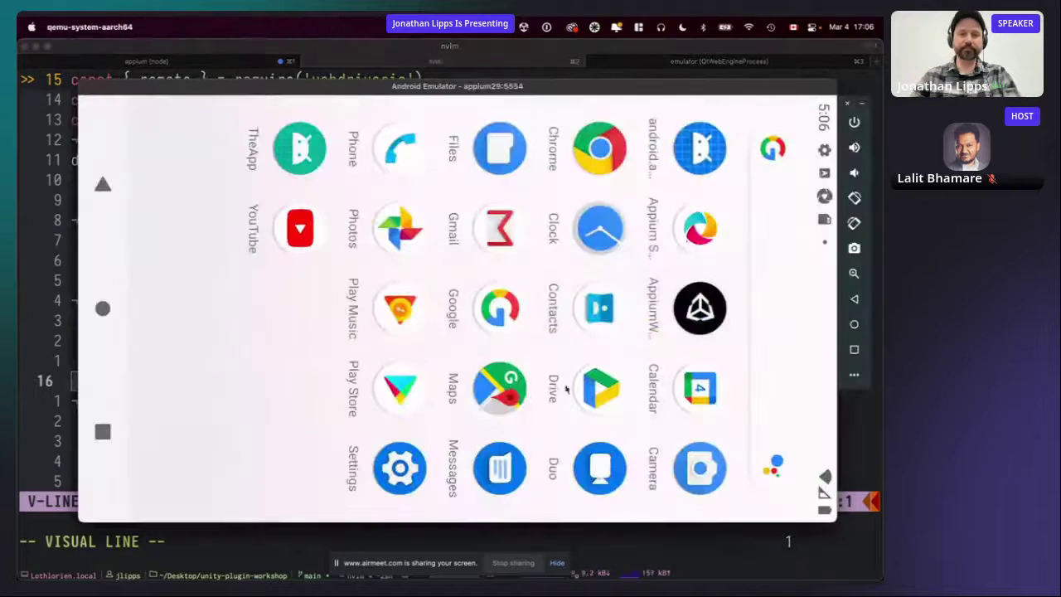
click(698, 309)
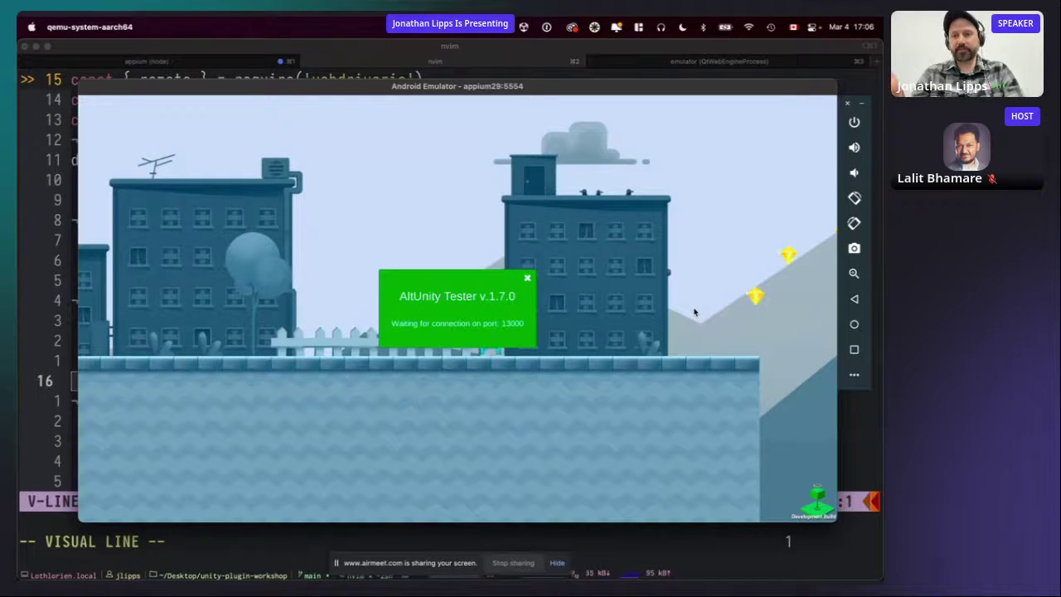
click(857, 350)
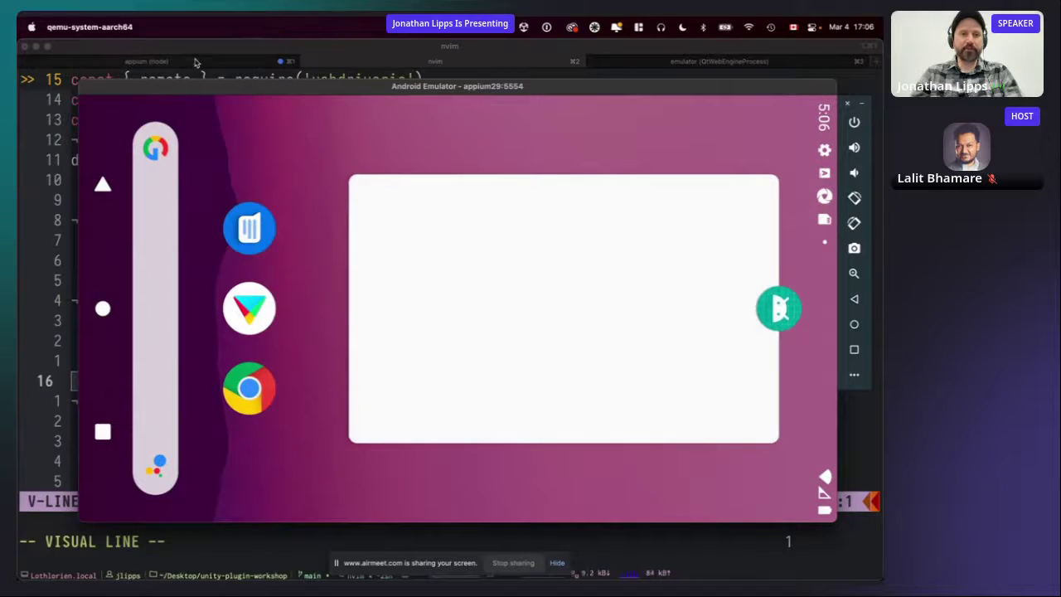
click(322, 130)
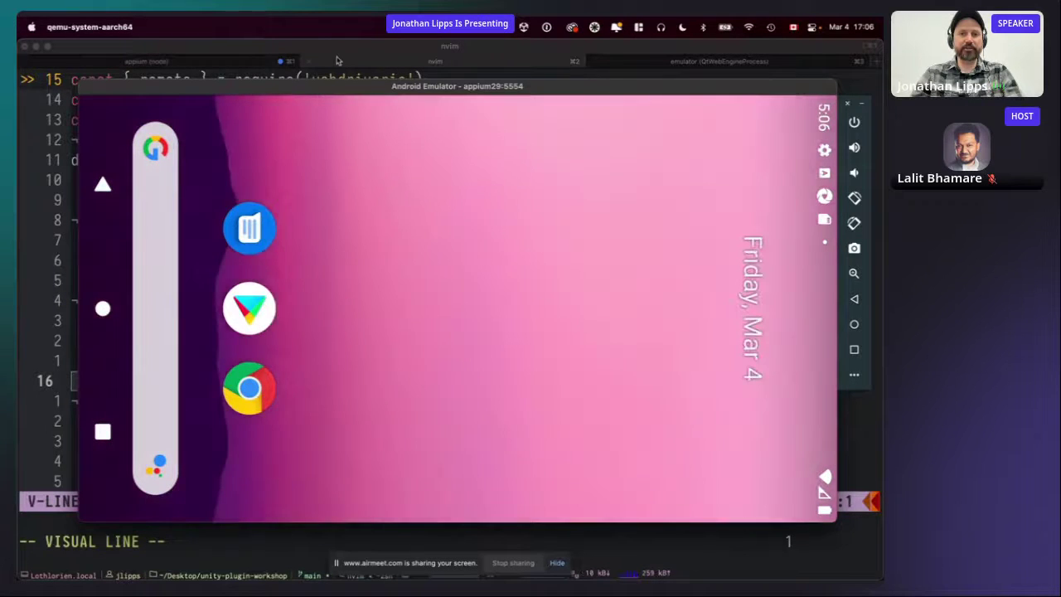
click(339, 61)
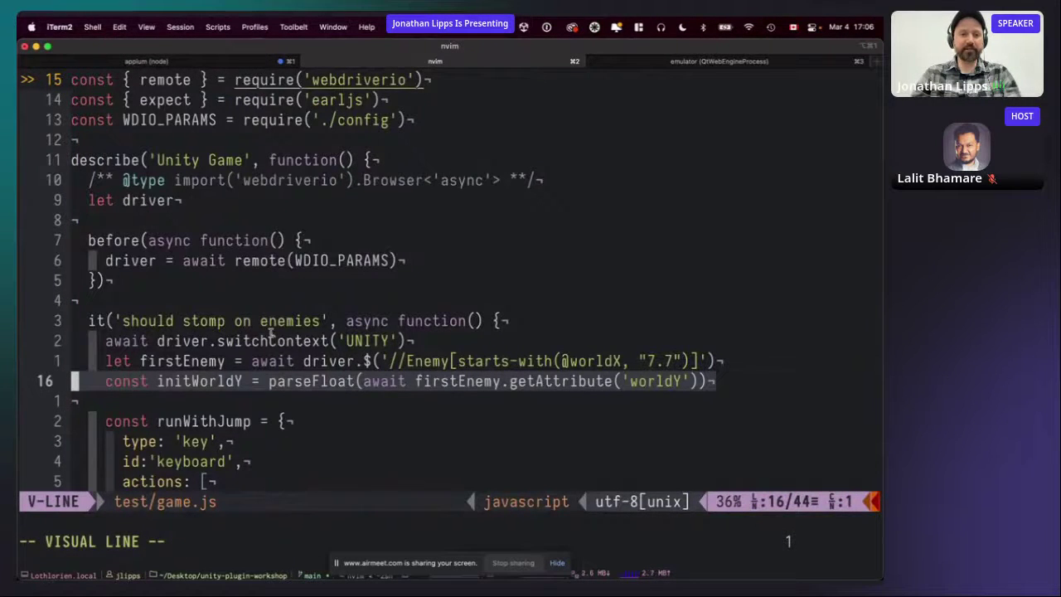
Clear the selection and briefly highlight the initWorldY line again.
key(Escape)
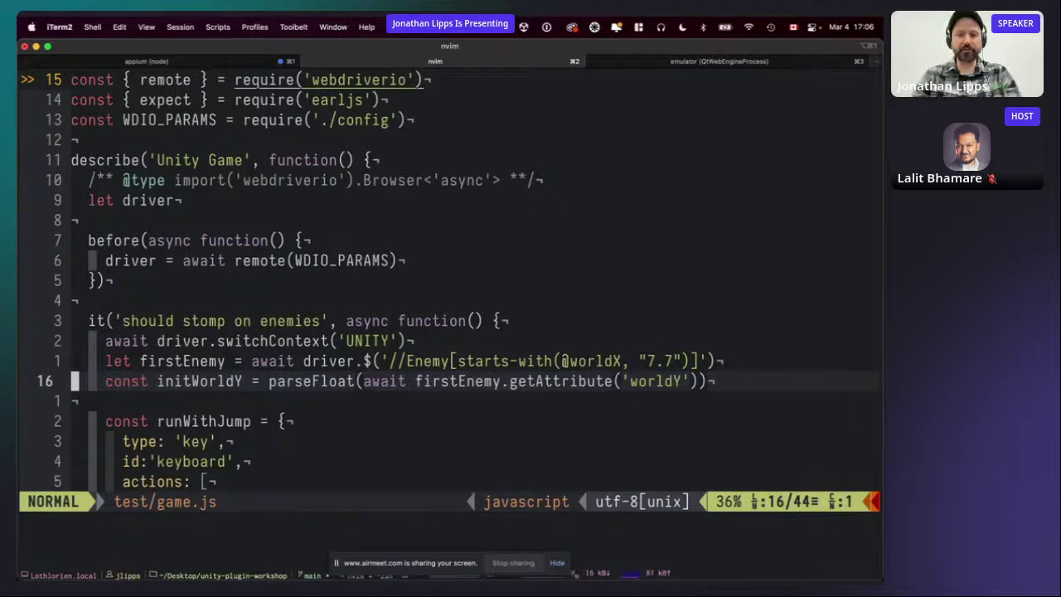
key(k)
key(j)
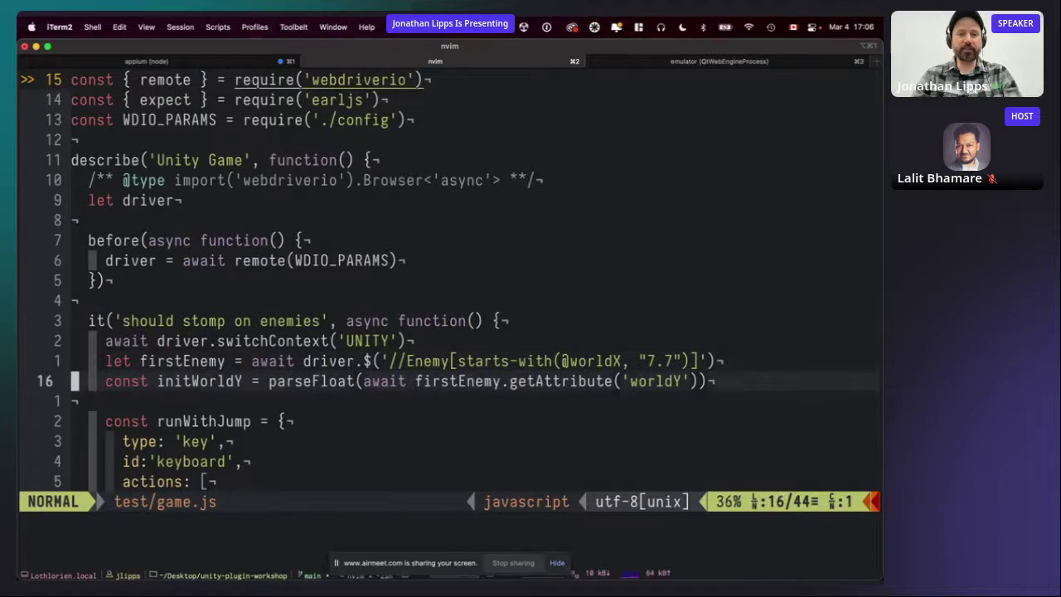
key(shift+v)
key(Escape)
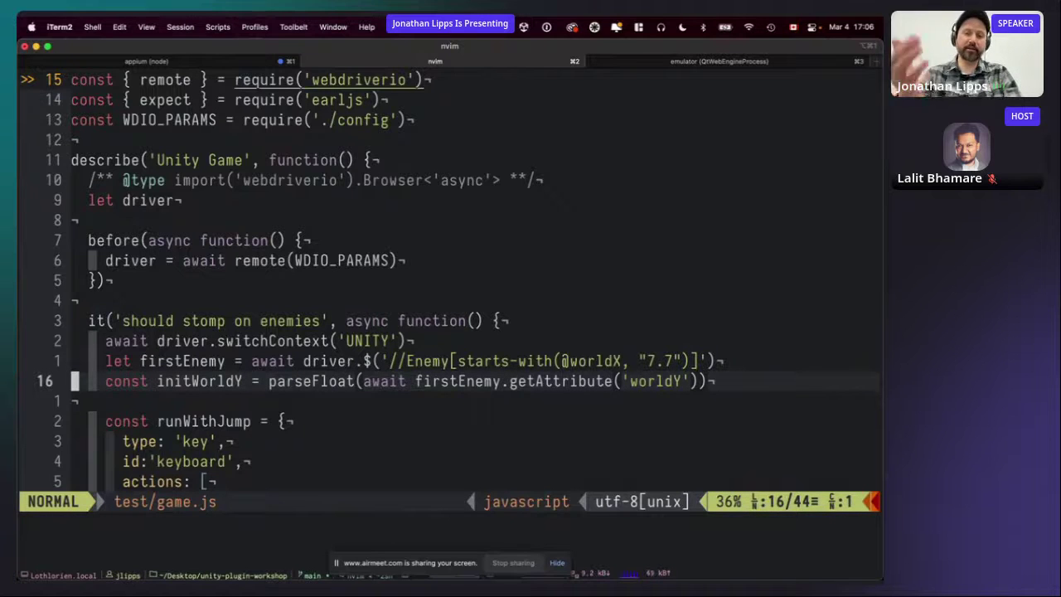
Highlight the whole runWithJump key action definition, and clear the selection.
key(j)
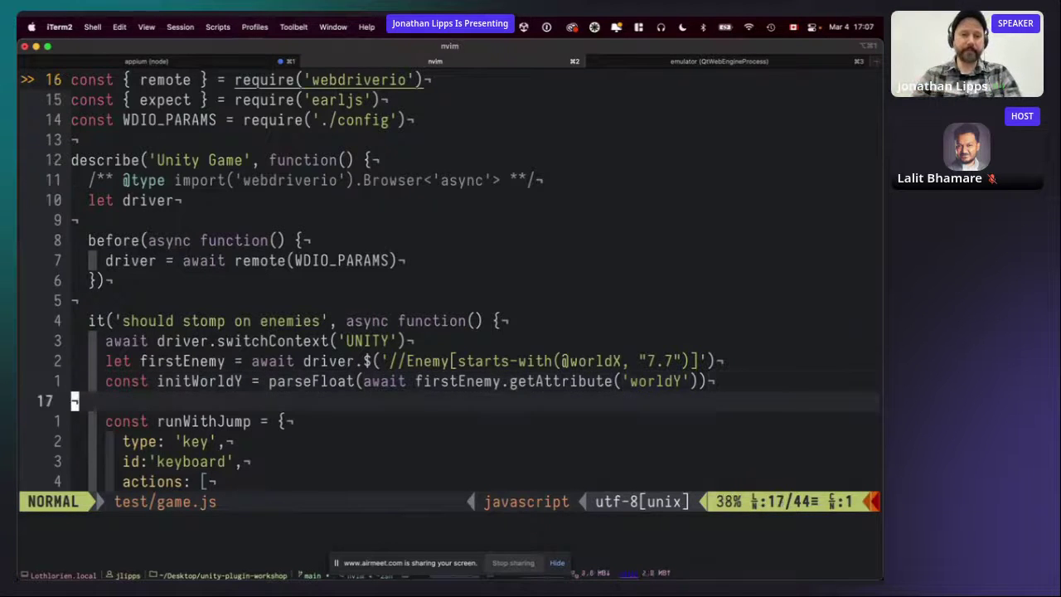
key(j)
key(shift+v)
key(j)
key(j)
key(j)
key(j)
key(j)
key(j)
key(j)
key(j)
key(j)
key(j)
key(j)
key(j)
key(j)
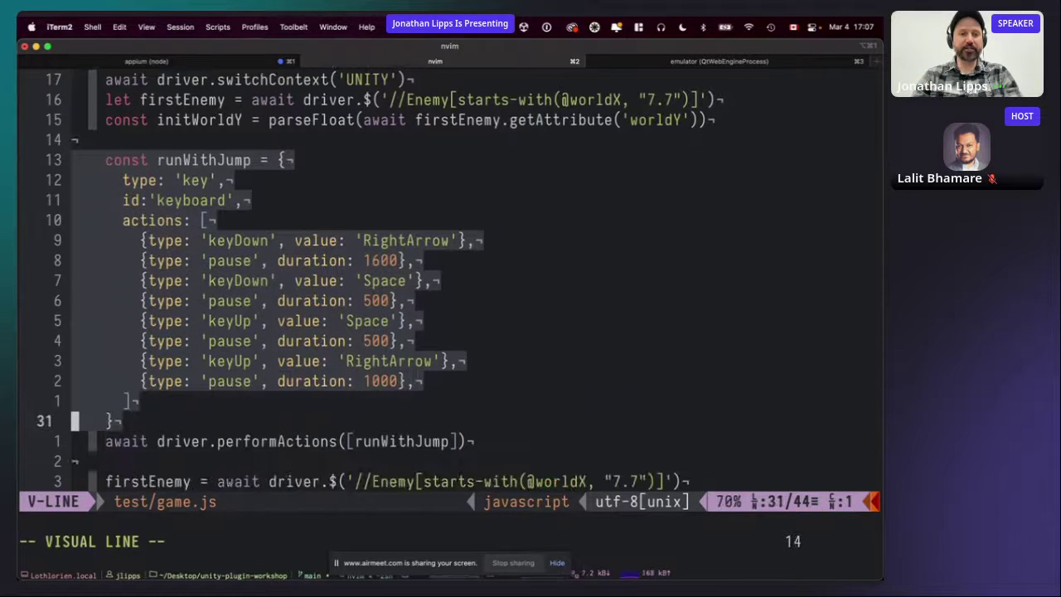
key(Escape)
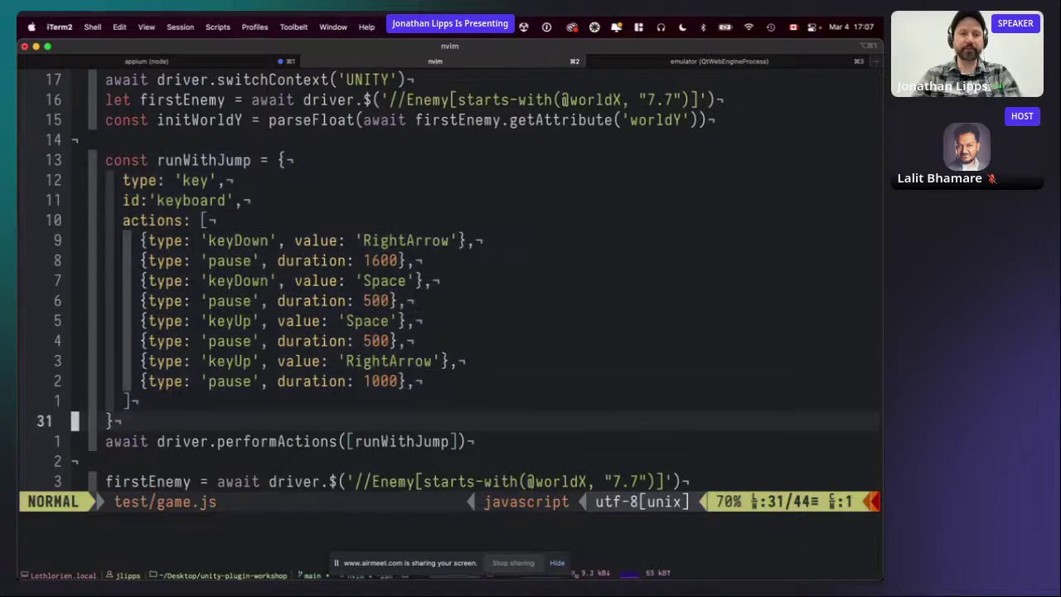
Walk through the runWithJump actions one by one, extending the highlight from the RightArrow keyDown to the 1000 pause.
key(k)
key(k)
key(k)
key(k)
key(k)
key(k)
key(k)
key(k)
key(k)
key(shift+v)
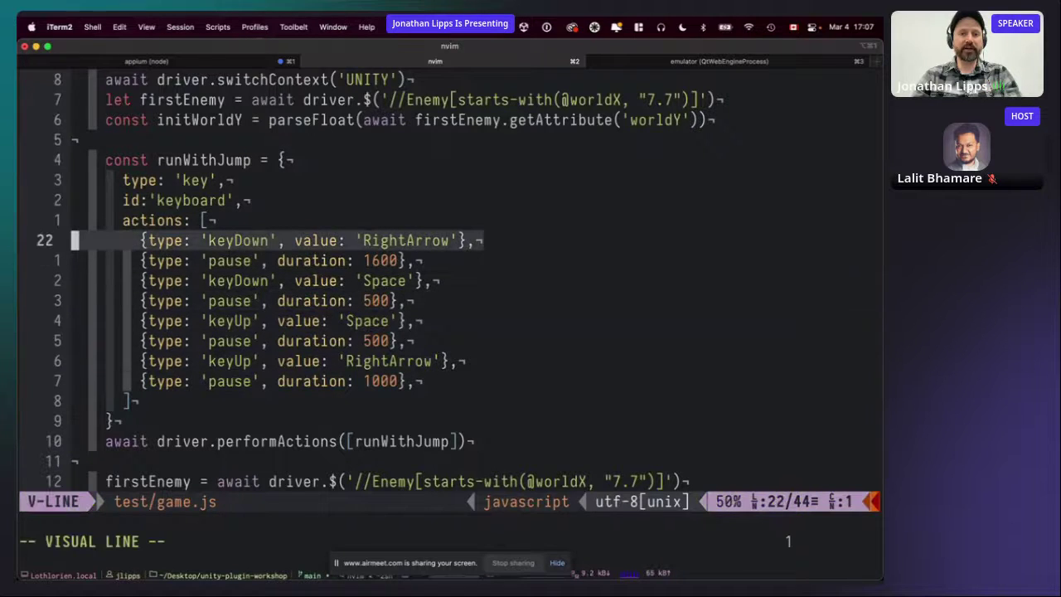
key(j)
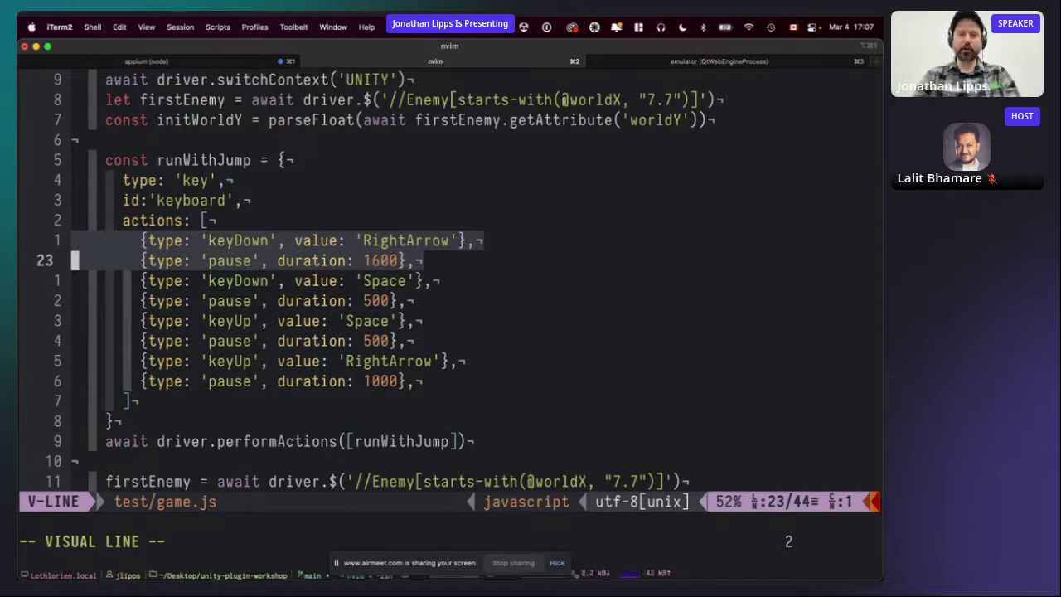
key(j)
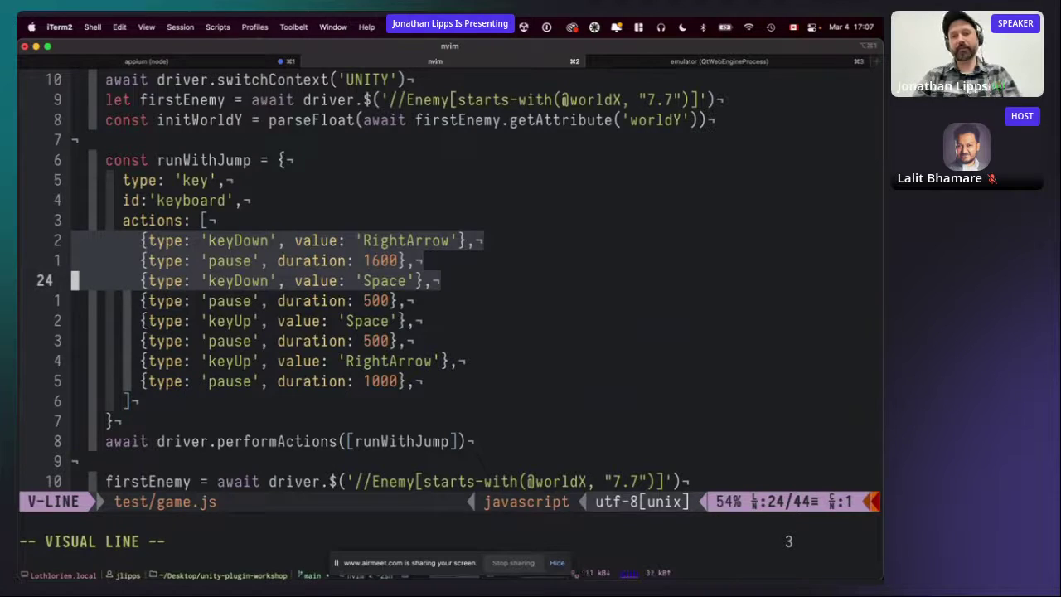
key(j)
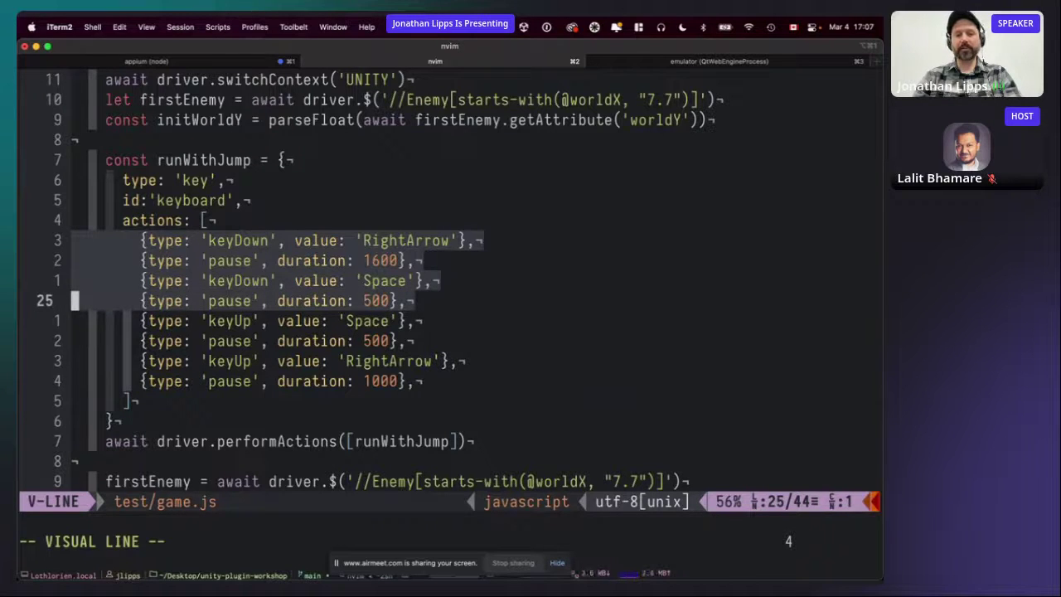
key(j)
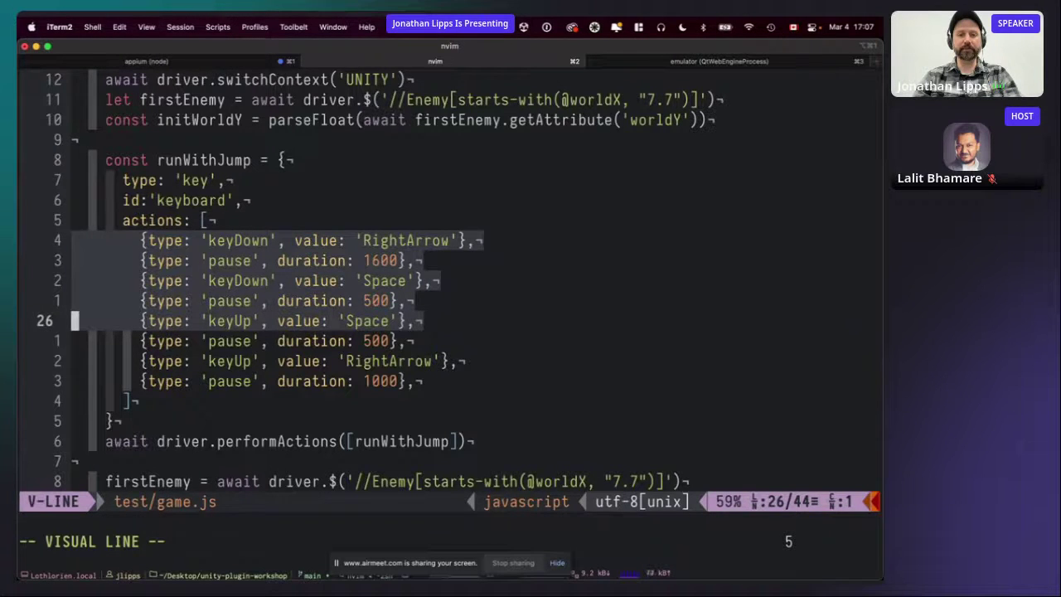
key(j)
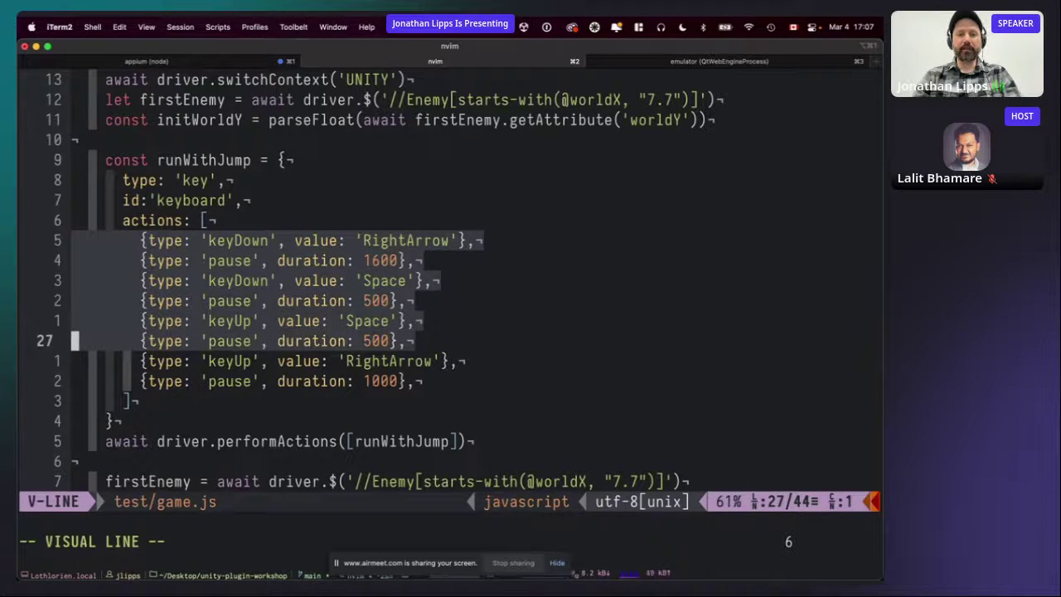
key(j)
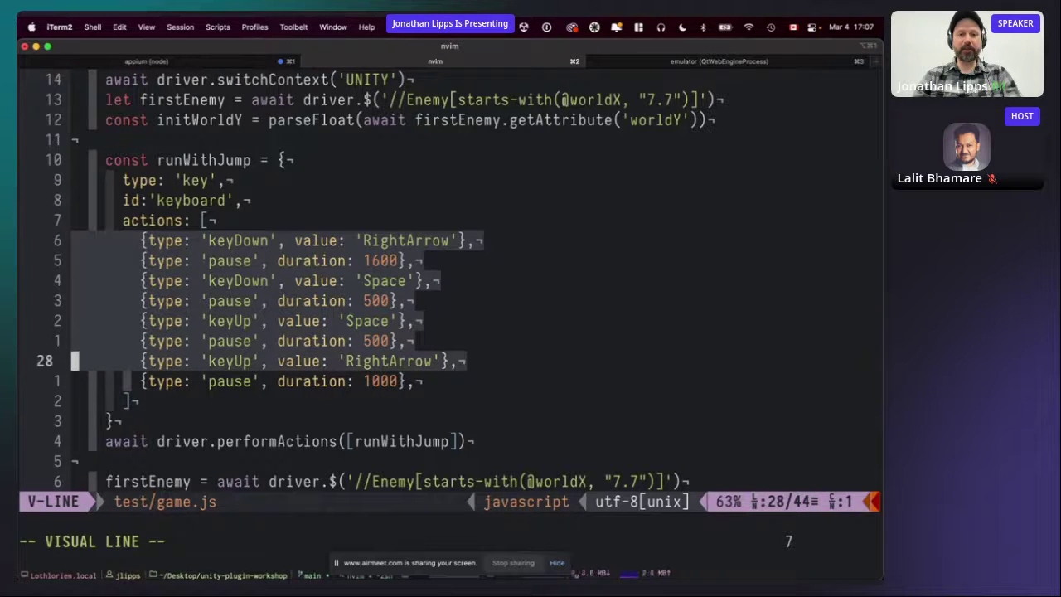
key(j)
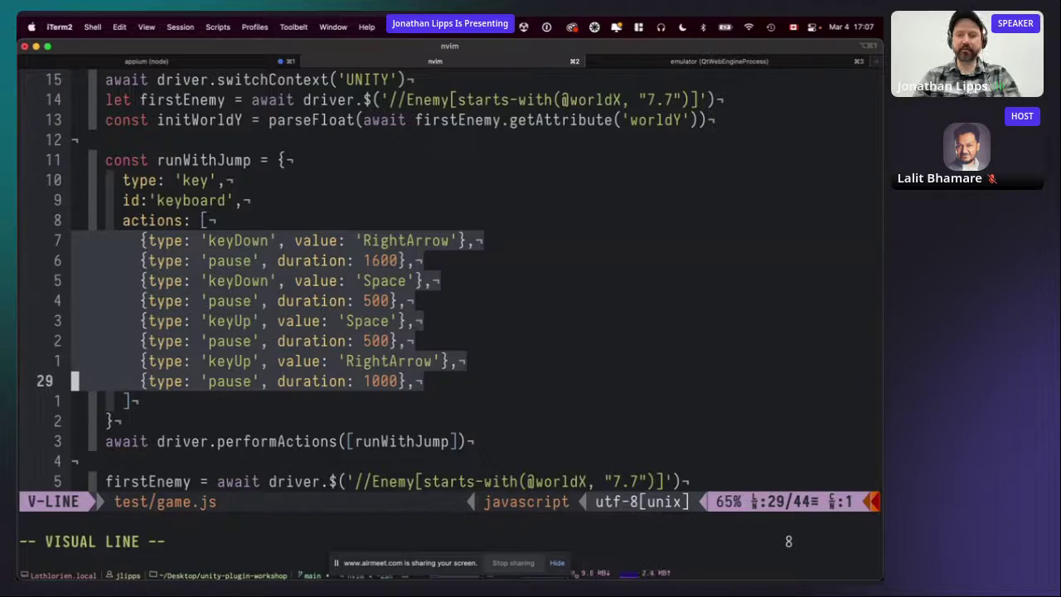
key(Escape)
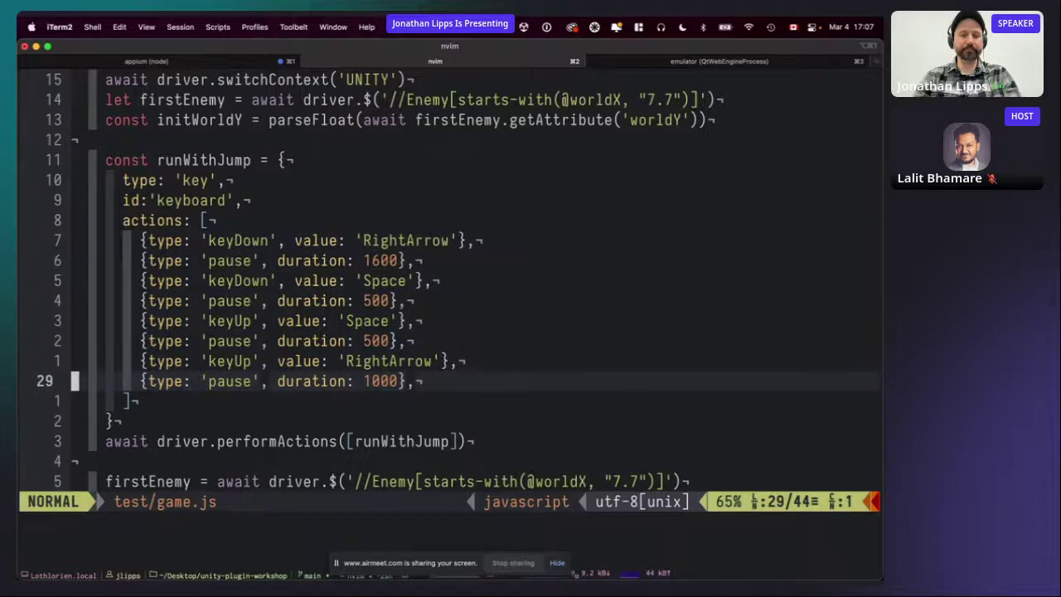
Highlight the driver.performActions([runWithJump]) line, and clear the selection.
key(j)
key(j)
key(j)
key(shift+v)
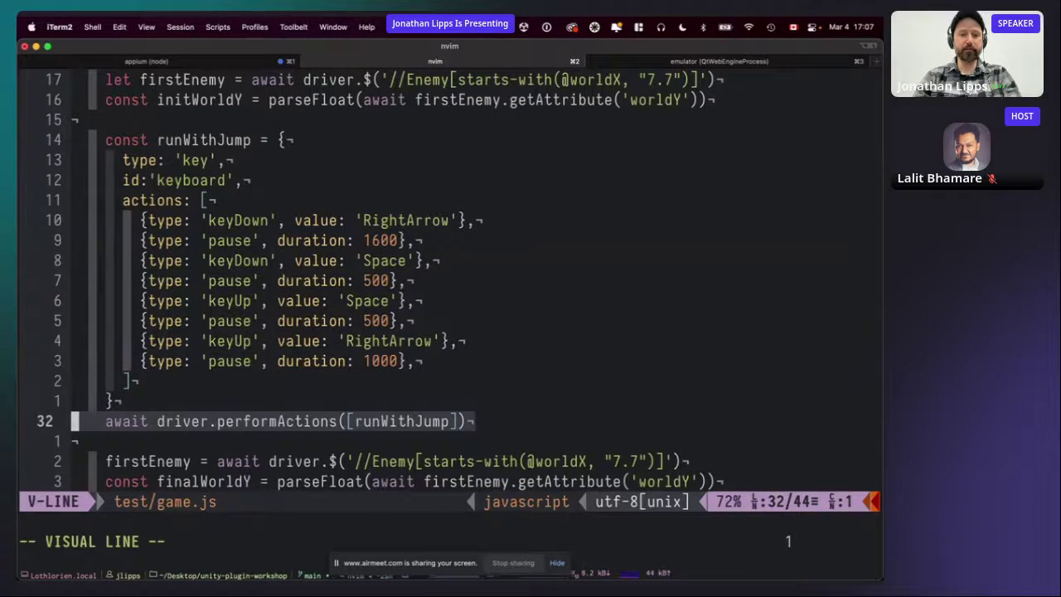
key(Escape)
Highlight the second firstEnemy lookup through the finalWorldY check, and reselect only the toBeLessThan(initWorldY) expectation.
key(j)
key(j)
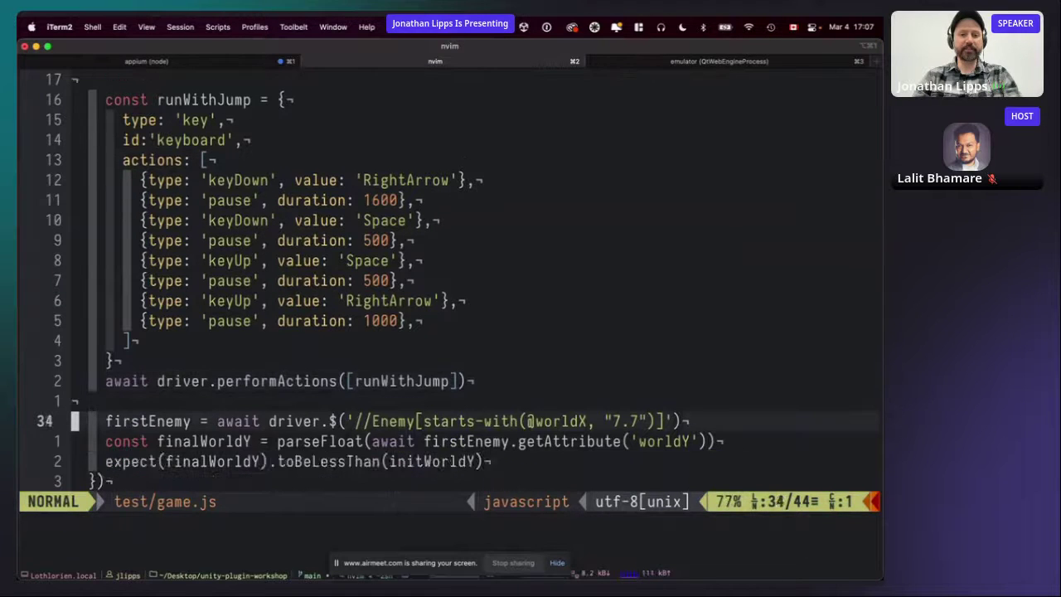
key(shift+v)
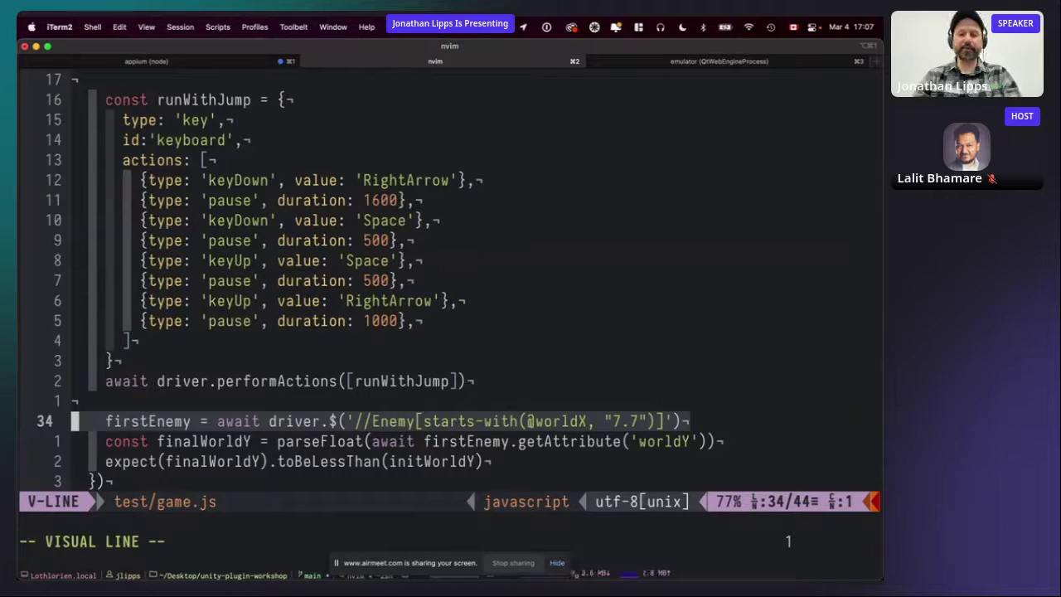
key(j)
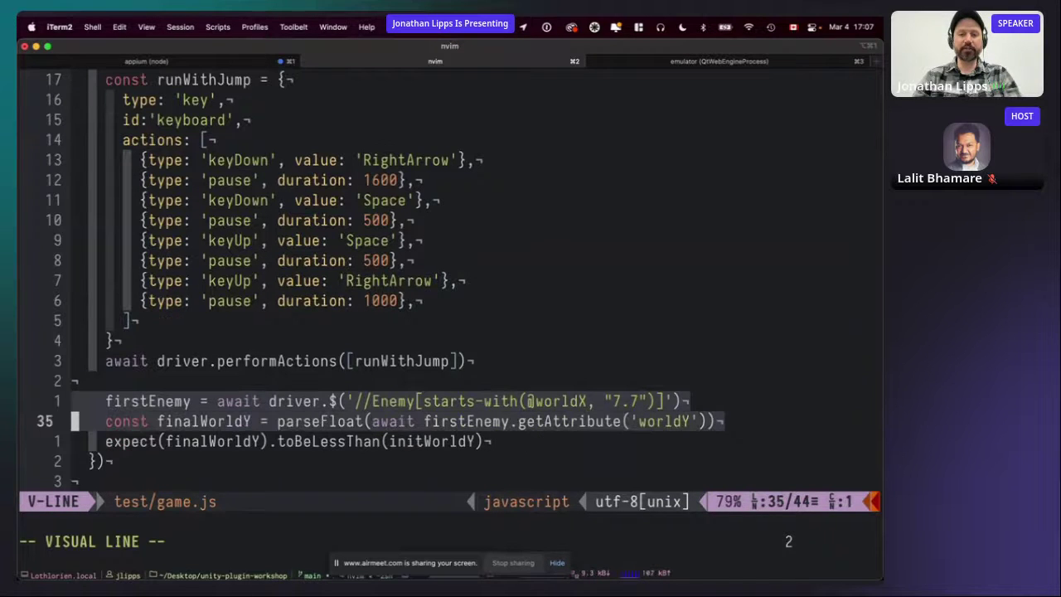
key(j)
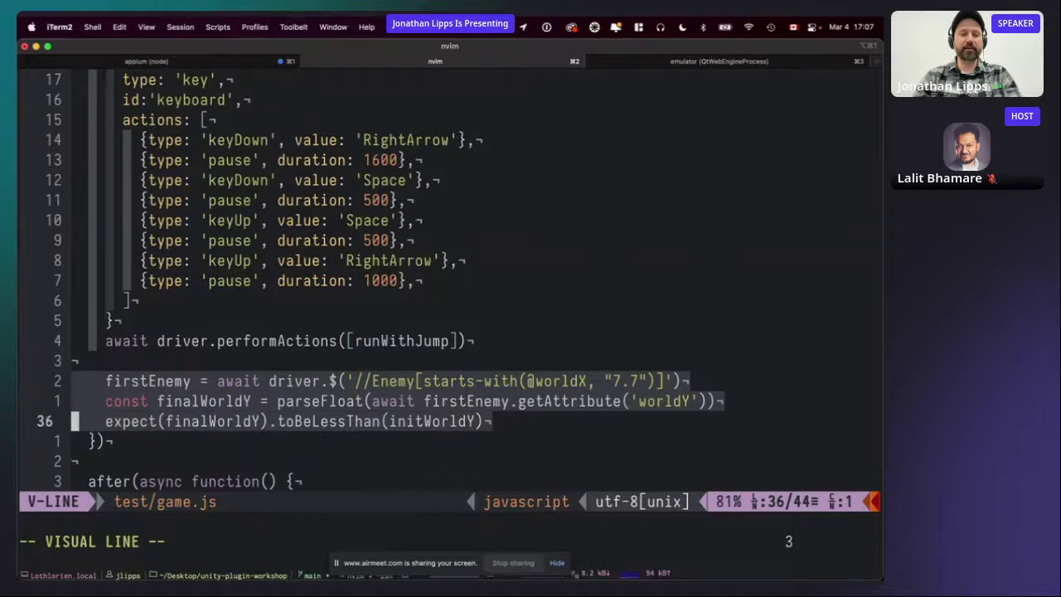
key(Escape)
key(shift+v)
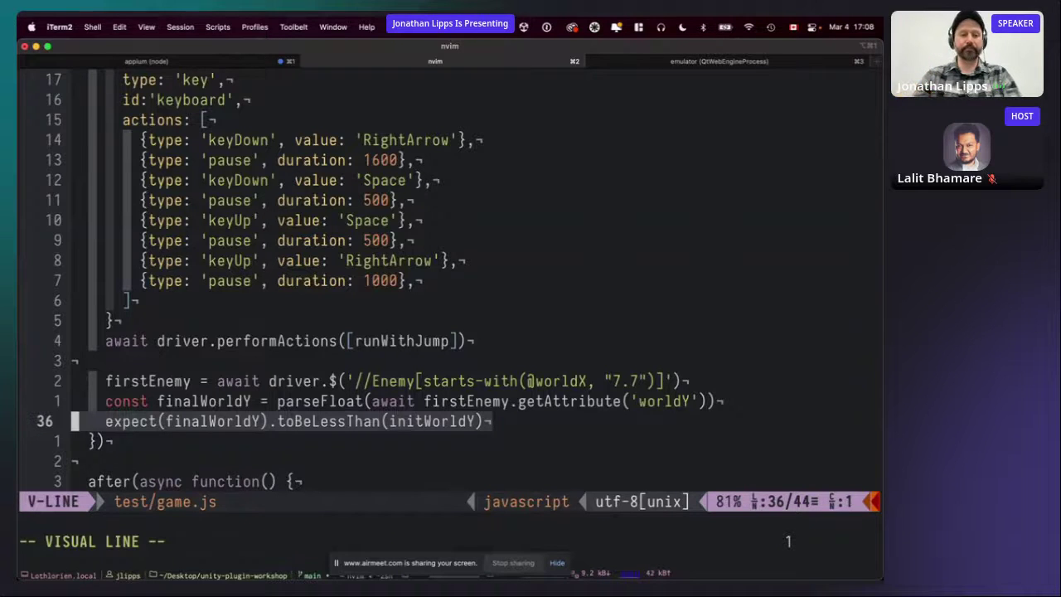
Clear the selection, examine the after hook that deletes the driver session, and return to the toBeLessThan(initWorldY) expectation.
key(Escape)
key(j)
key(j)
key(j)
key(j)
key(j)
key(k)
key(k)
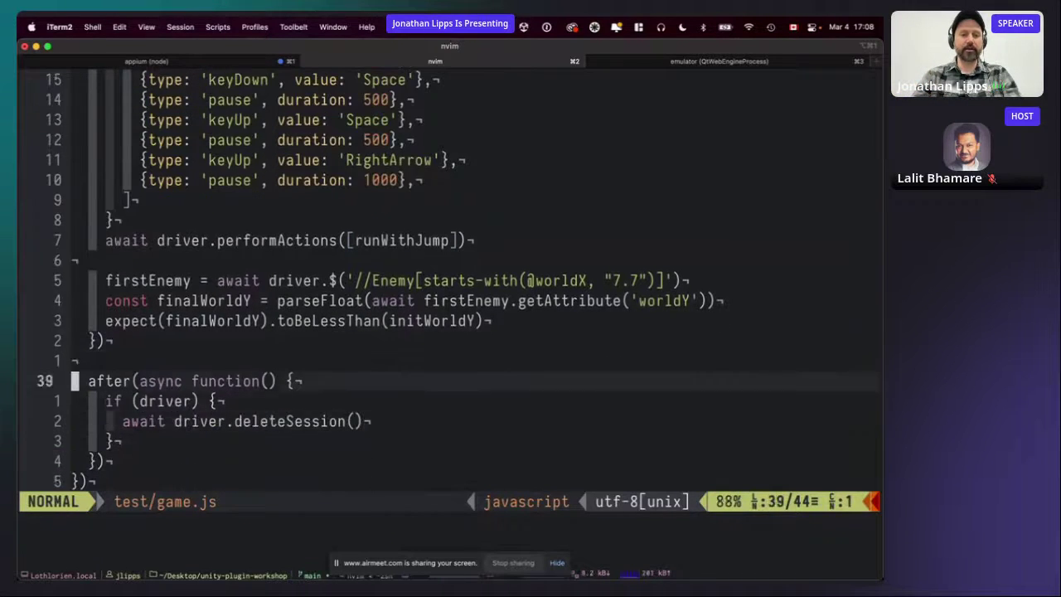
key(k)
key(k)
key(k)
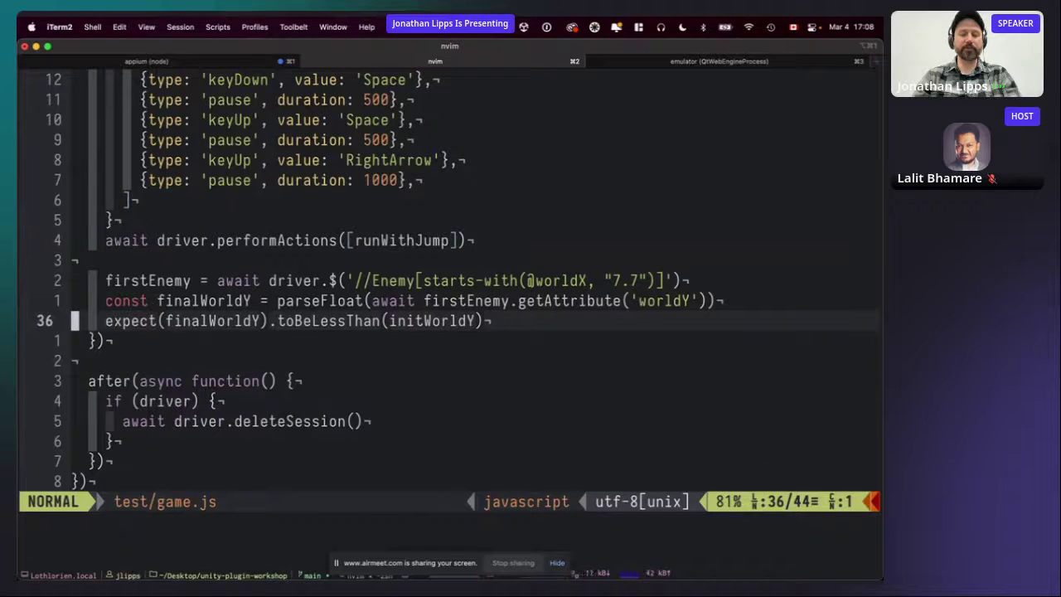
Suspend the editor and run the gameplay test with npx mocha ./test/game.js, watching it in the Android emulator before returning to the terminal.
key(ctrl+z)
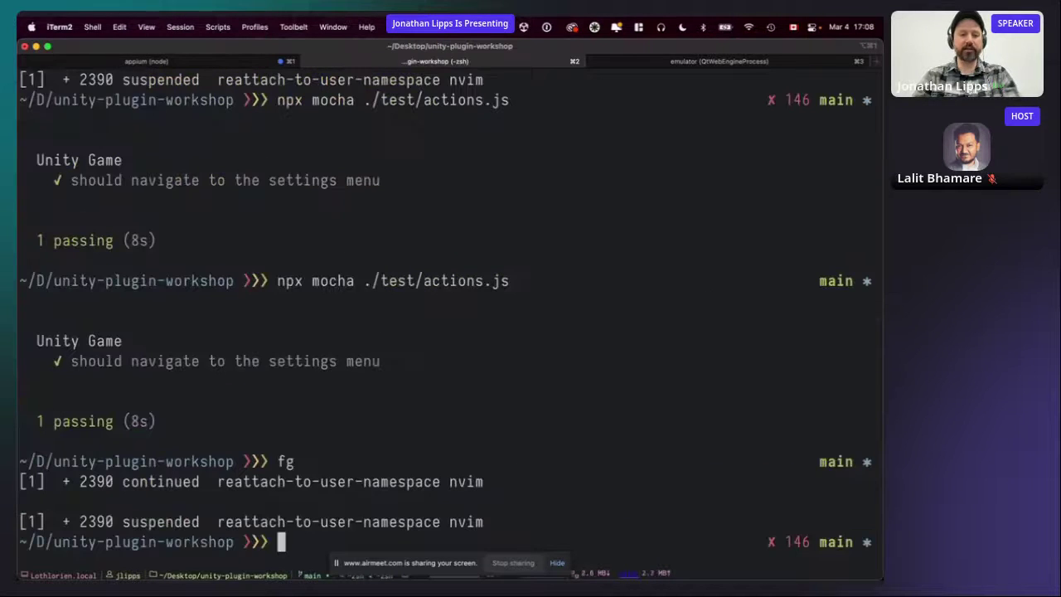
text(p)
key(BackSpace)
text(npx mo)
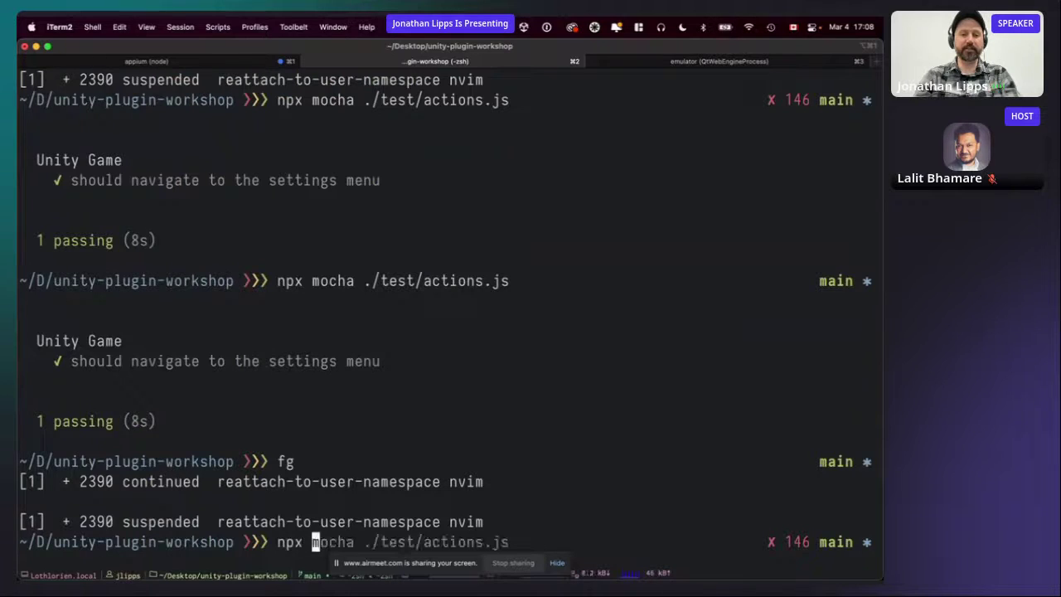
key(Right)
key(Escape)
key(b)
key(b)
key(b)
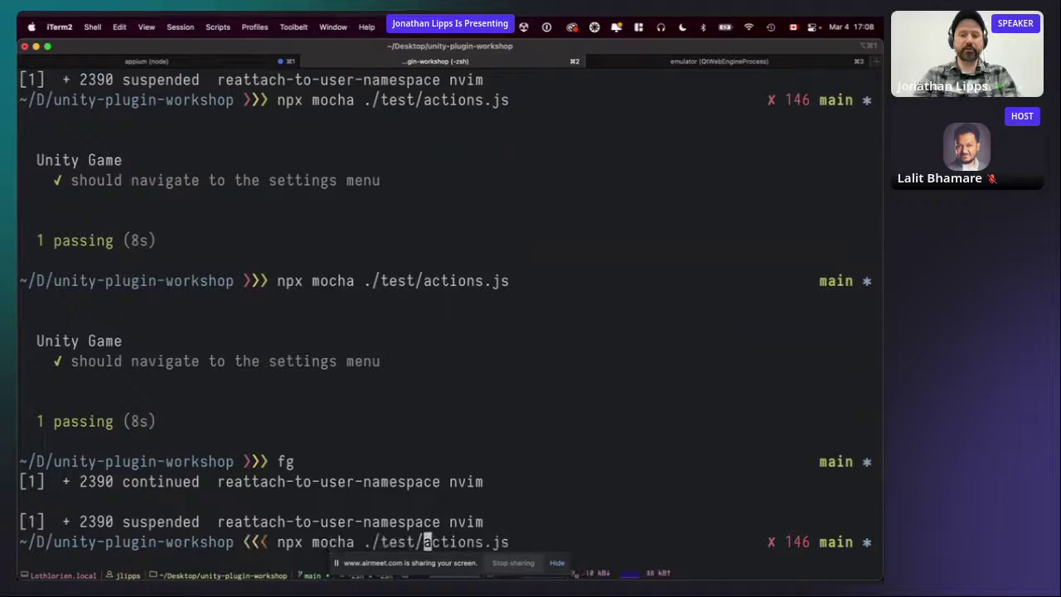
text(cwgame)
key(Escape)
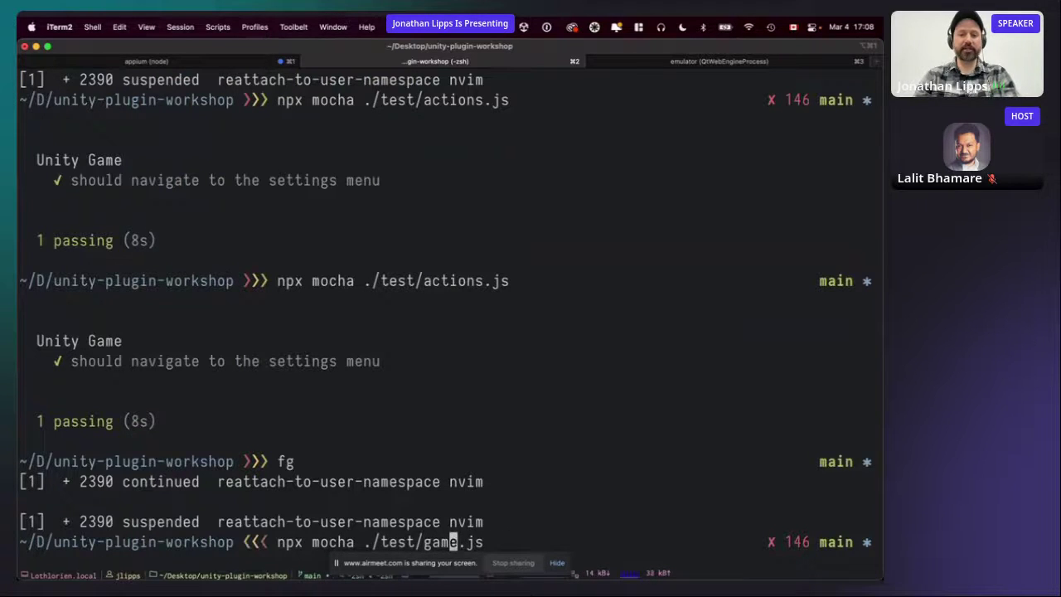
key(Return)
key(super+Tab)
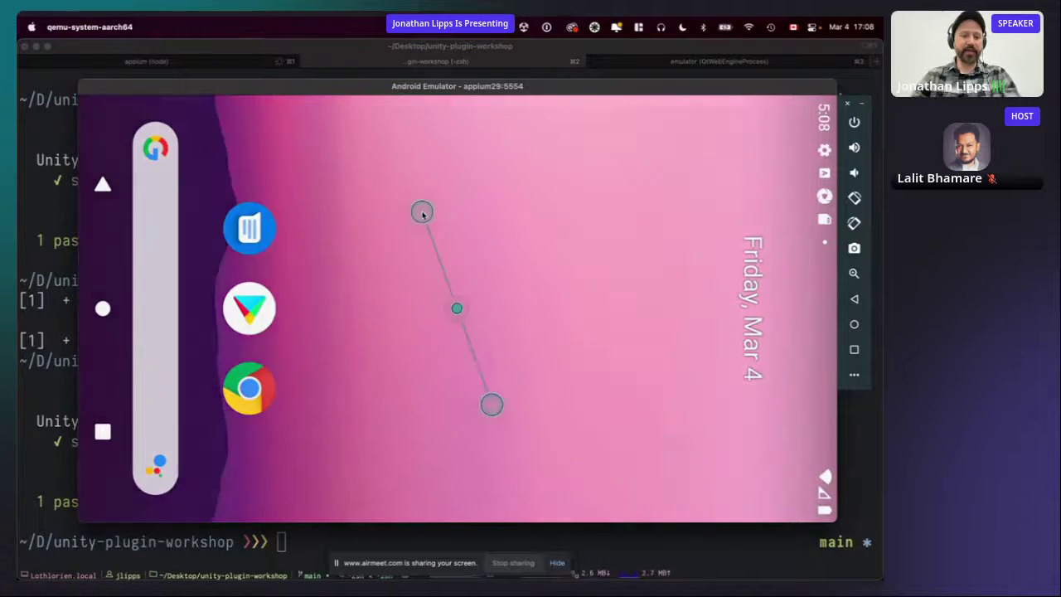
key(super+Tab)
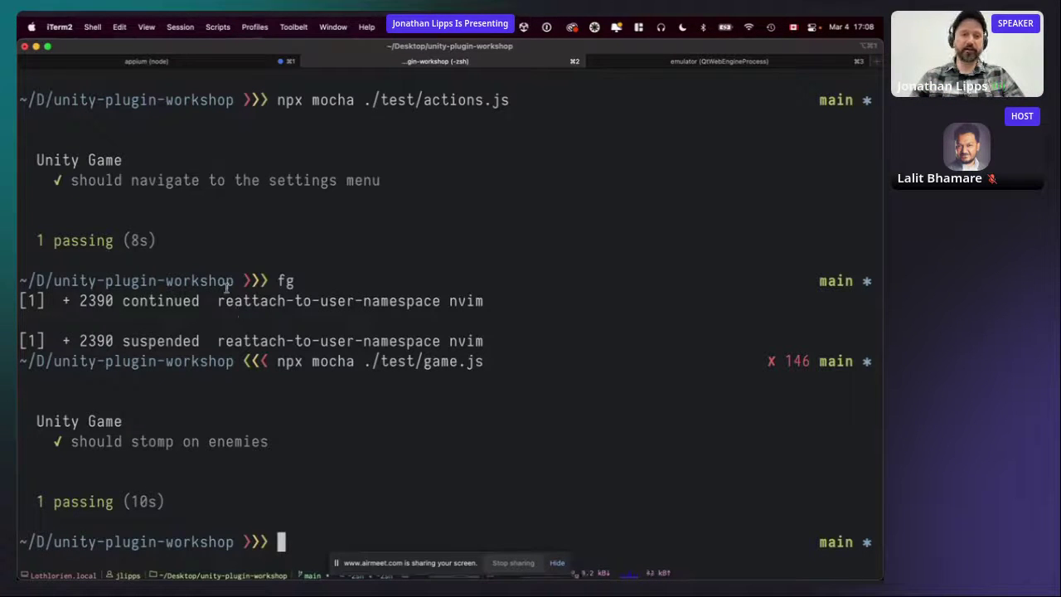
Switch to the Keynote presentation and start the slideshow from the "Let's build and test a game!" slide.
mouse_move(444, 554)
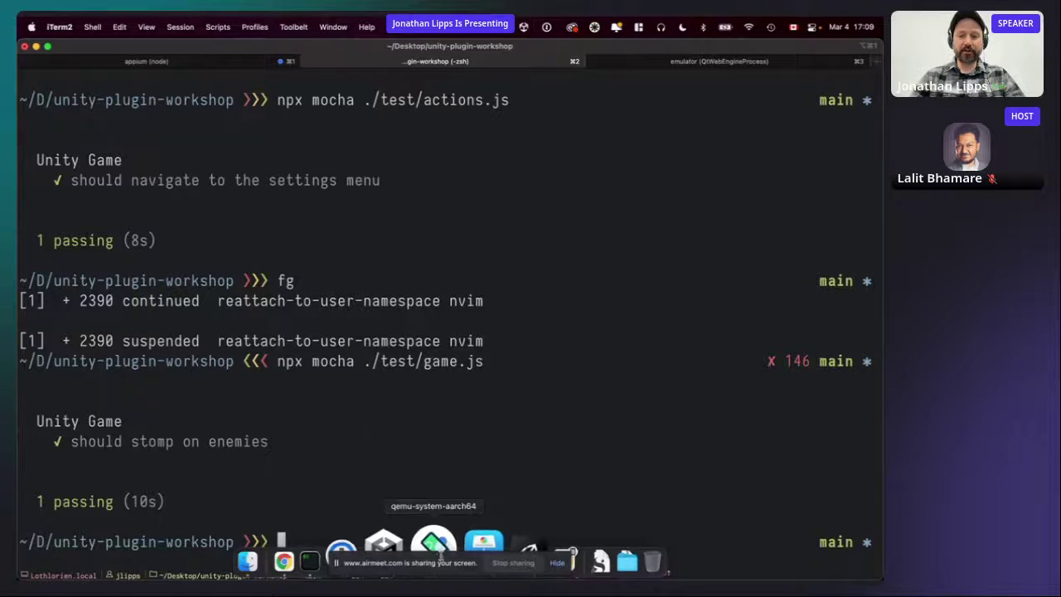
click(495, 543)
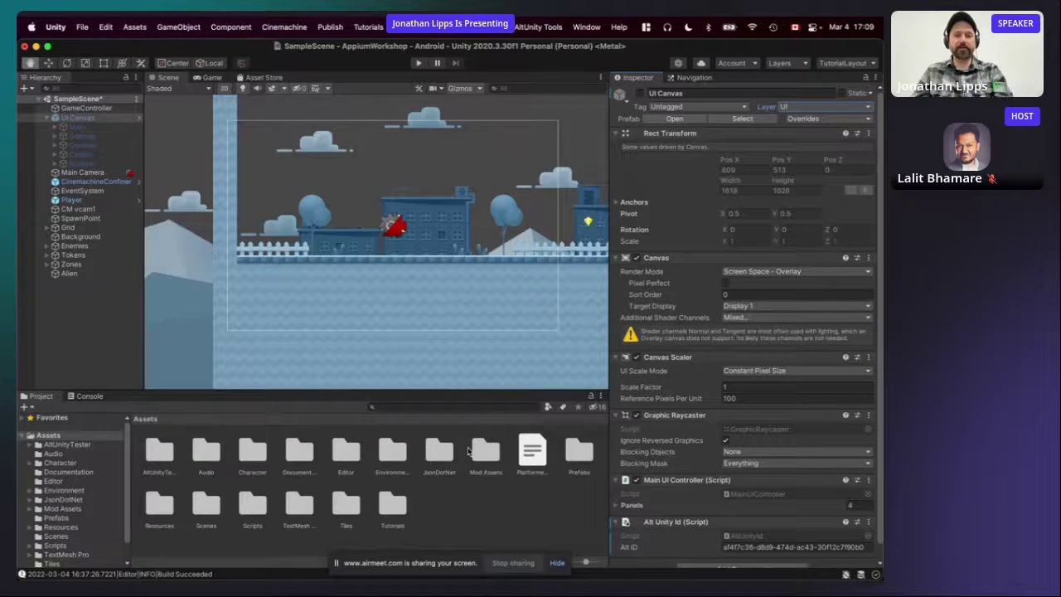
key(super+Tab)
key(super+Tab)
key(super+Tab)
key(super+Tab)
key(super+Tab)
key(super+Tab)
key(super+Tab)
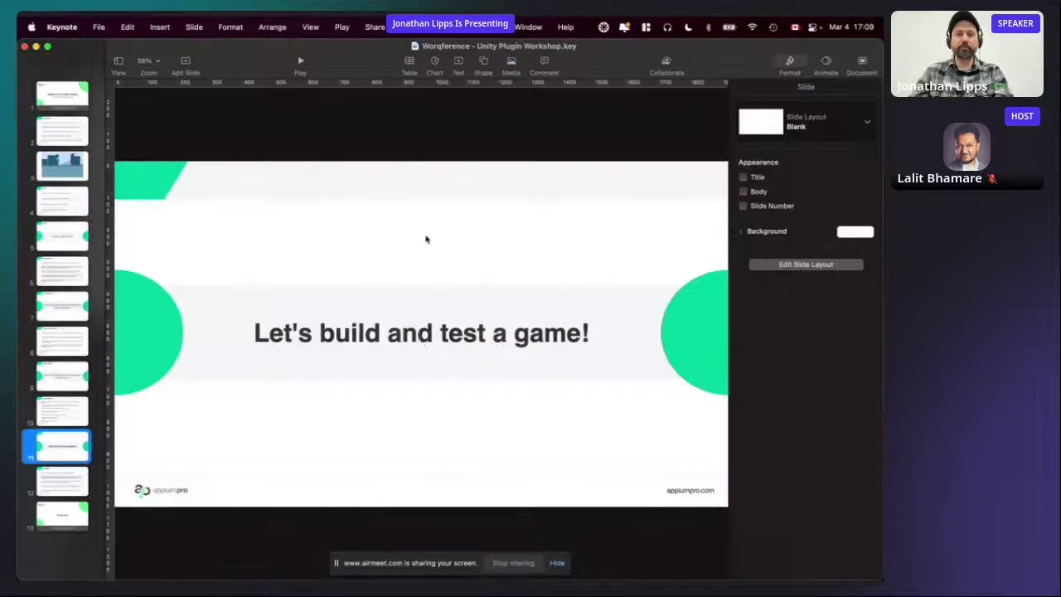
click(300, 61)
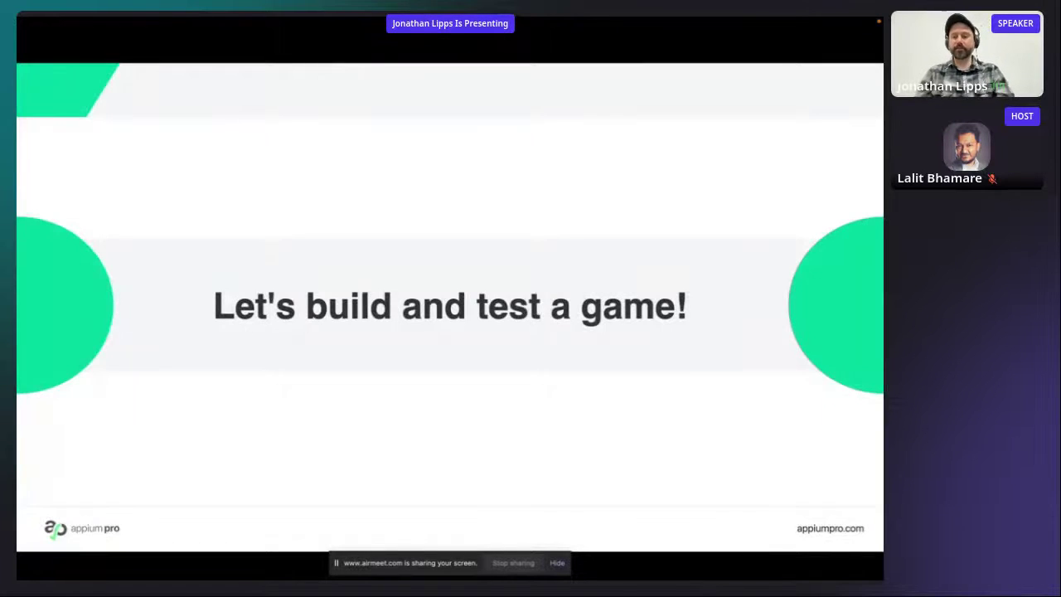
Advance to the Next Steps slide and reveal its points one by one, through the "AltUnity Tools" discord recommendation.
key(Right)
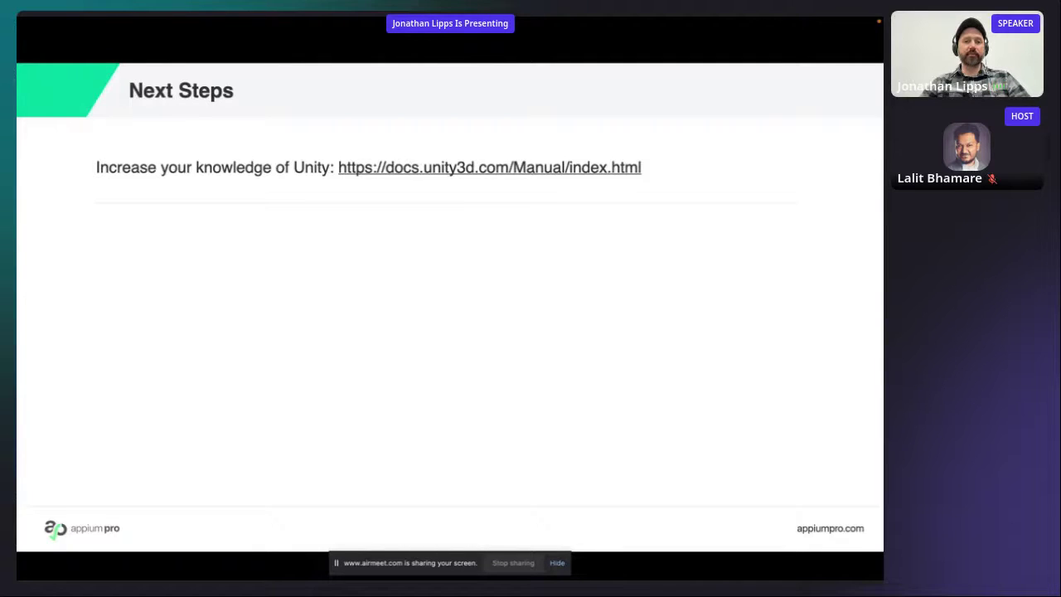
key(Right)
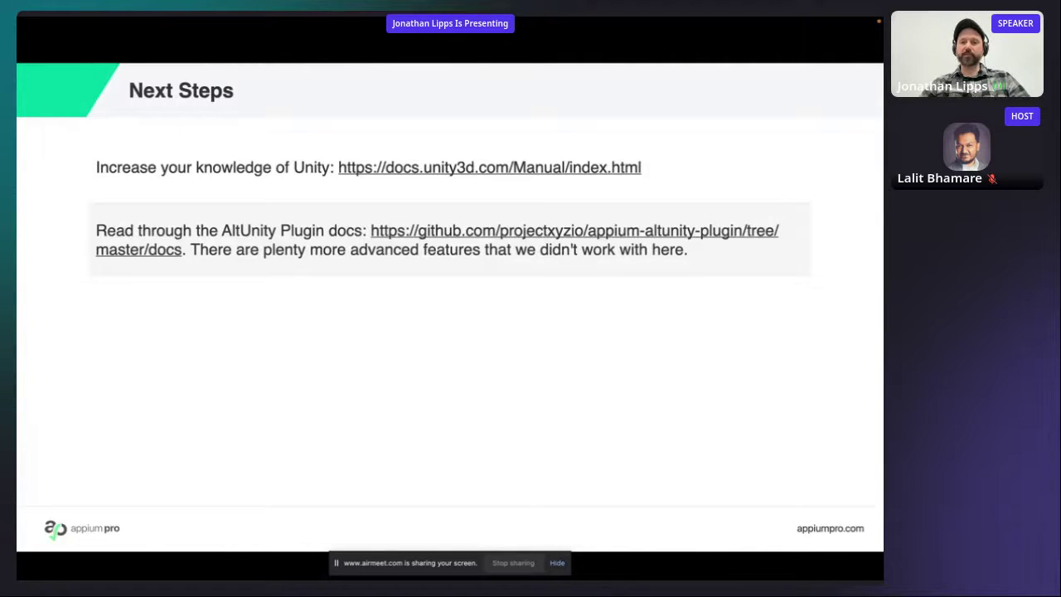
key(Right)
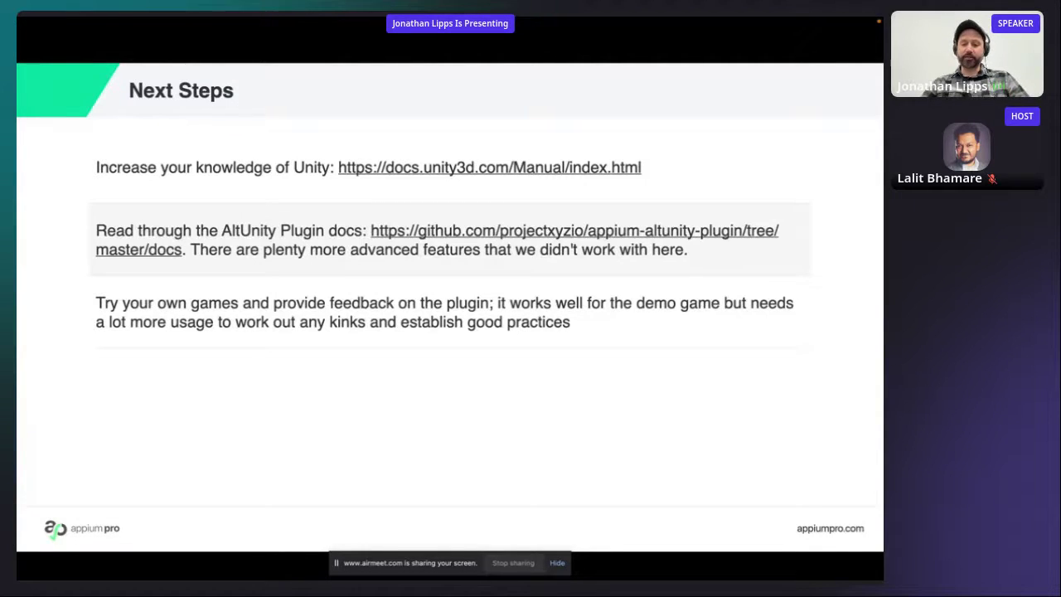
key(Right)
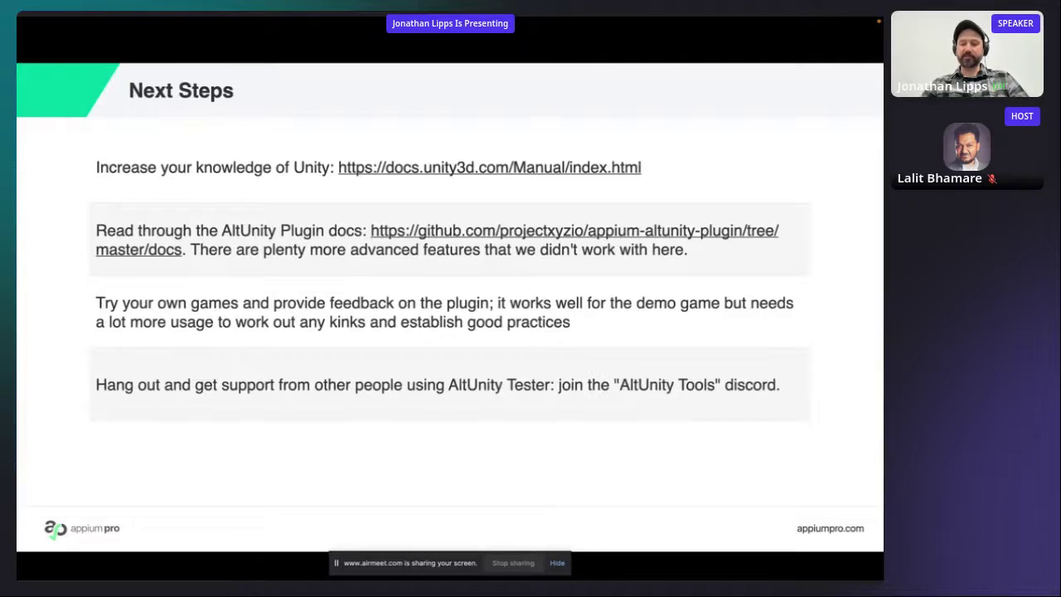